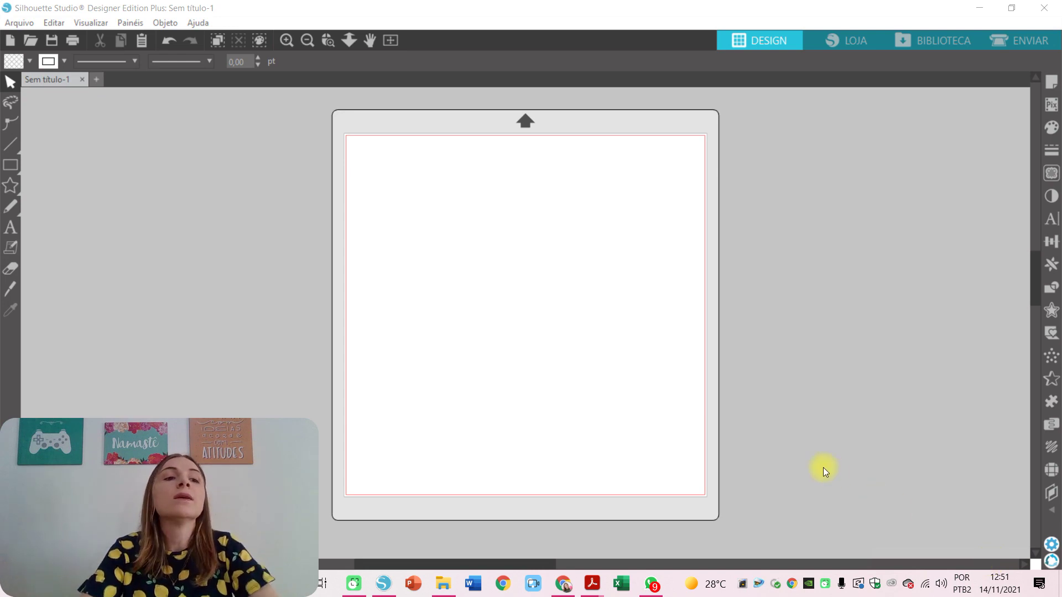
# Step: Draw a regular polygon in the upper-left area of the page and set it to three sides
pyautogui.click(19, 173)
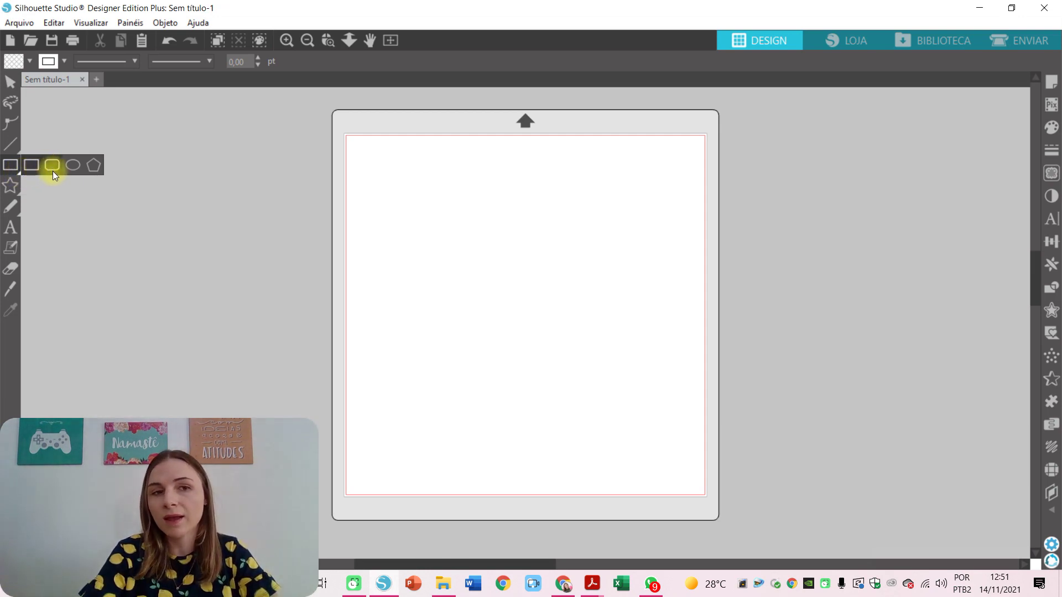
pyautogui.click(94, 171)
pyautogui.moveTo(446, 222); pyautogui.dragTo(482, 252)
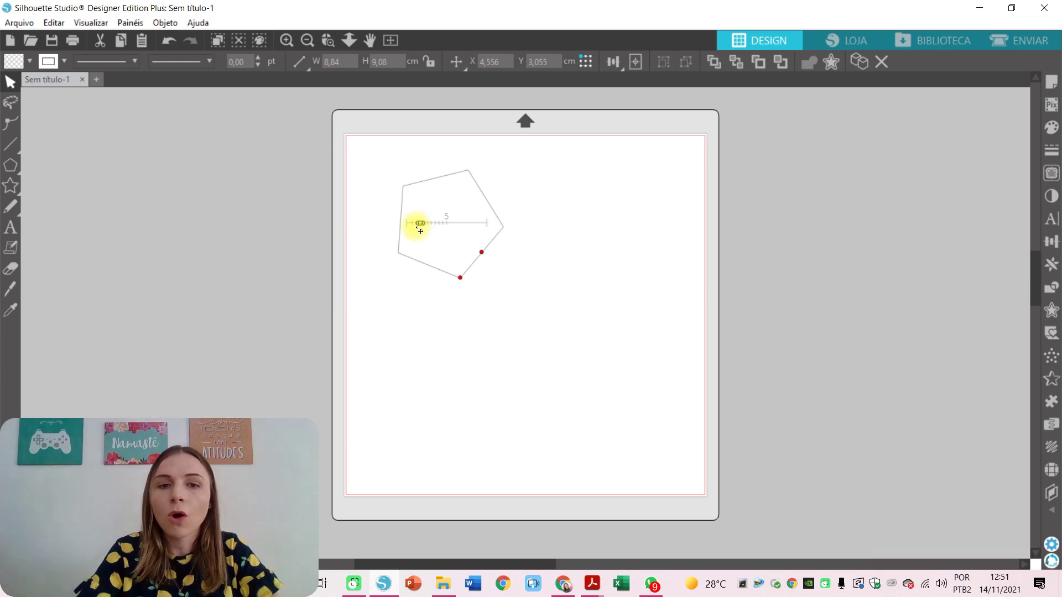
pyautogui.moveTo(420, 223)
pyautogui.mouseDown()
pyautogui.moveTo(439, 222)
pyautogui.moveTo(429, 222)
pyautogui.mouseUp()
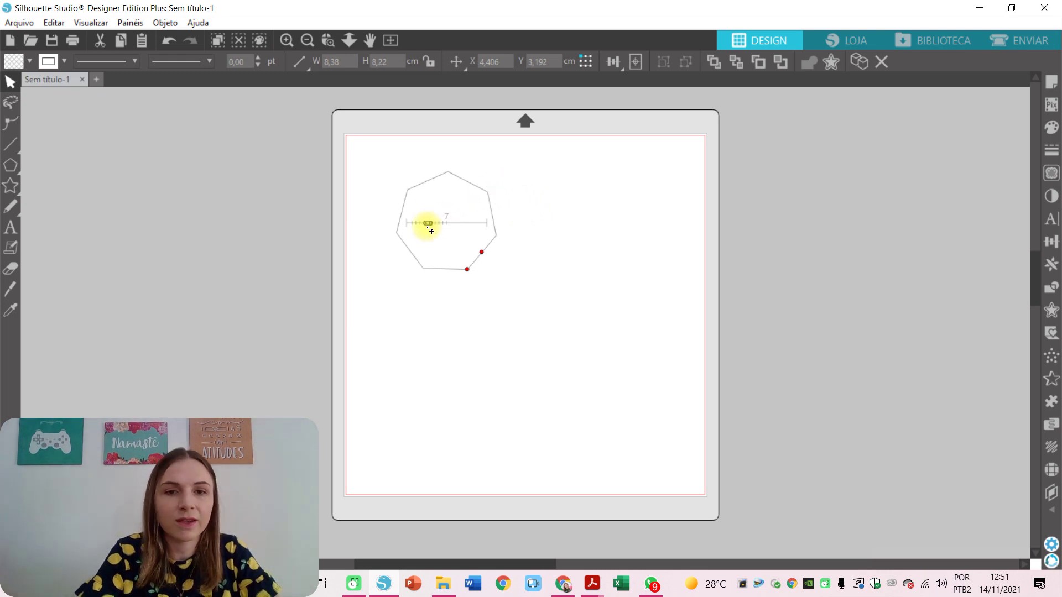
pyautogui.moveTo(427, 224); pyautogui.dragTo(413, 223)
# Step: Convert the triangle to a path, rotate it upright on its base, and place it off the page beside the mat
pyautogui.rightClick(480, 181)
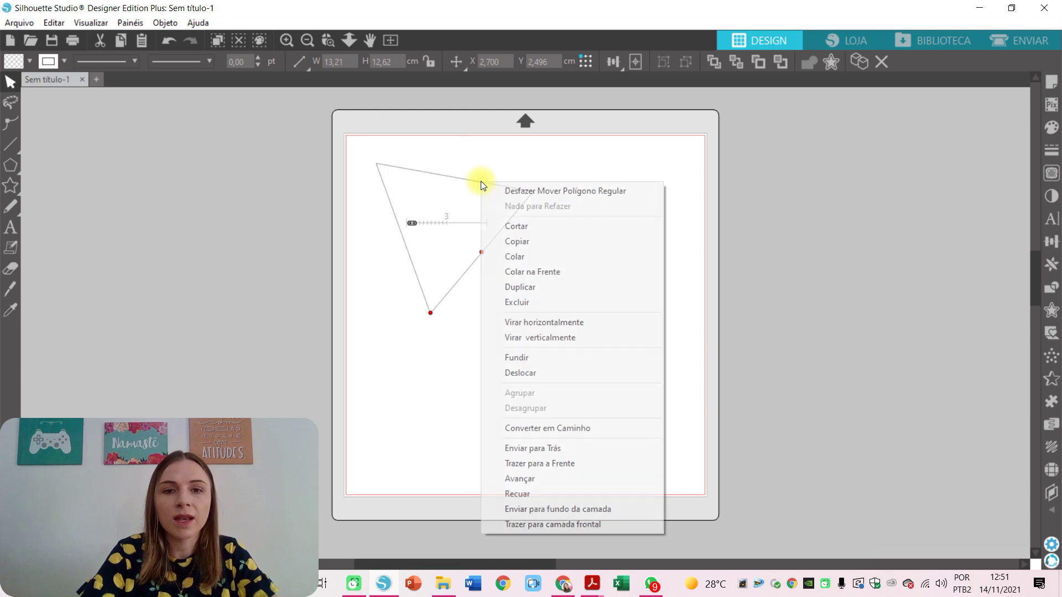
pyautogui.click(526, 428)
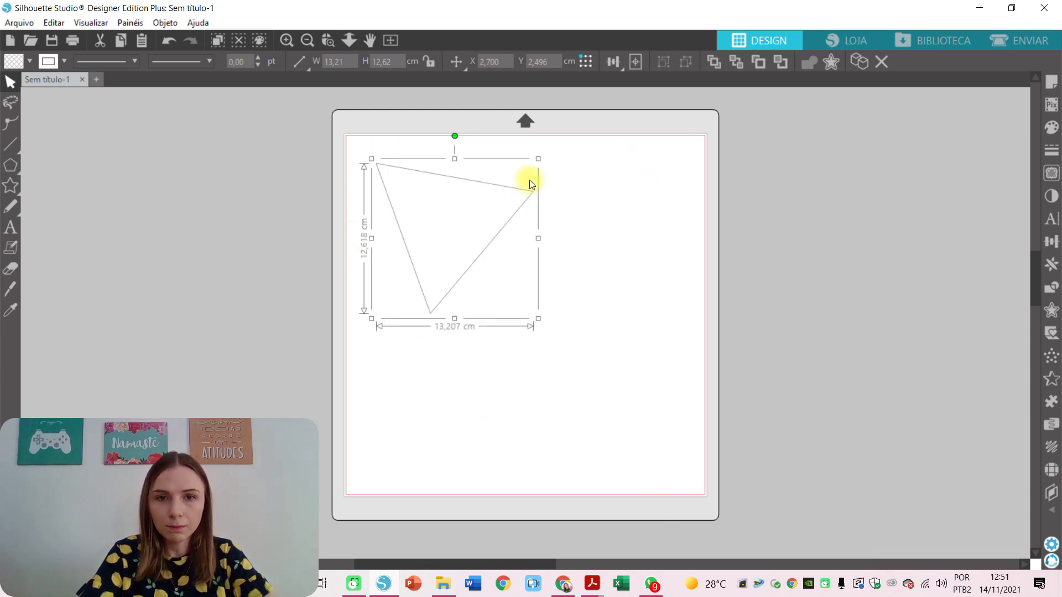
pyautogui.moveTo(455, 137); pyautogui.dragTo(282, 203)
pyautogui.click(426, 250)
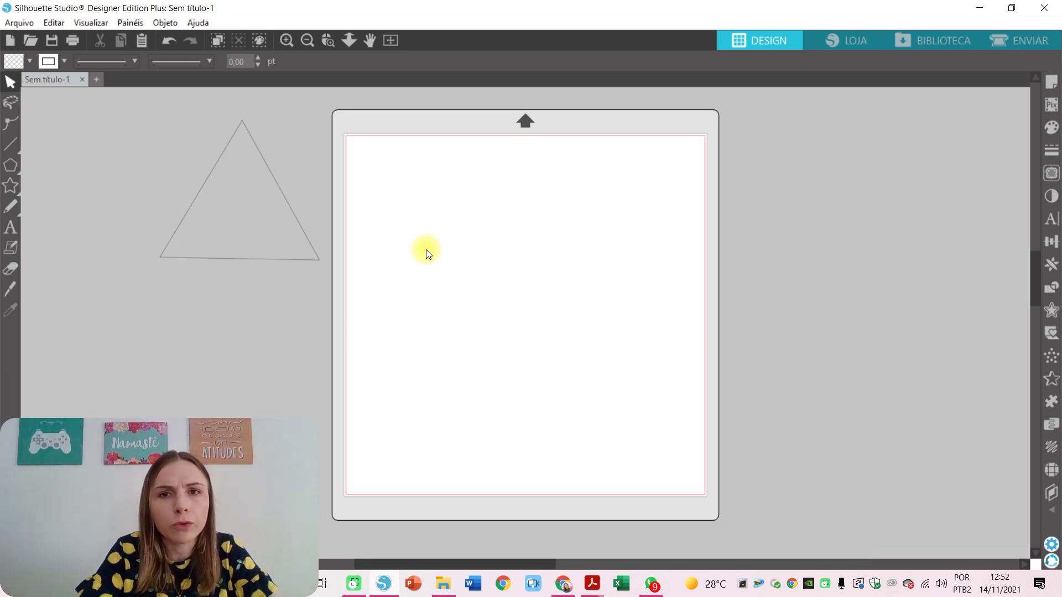
# Step: Draw a vertical ellipse about 4.06 cm wide and 13.24 cm high on the page and show the replicate options
pyautogui.moveTo(11, 167)
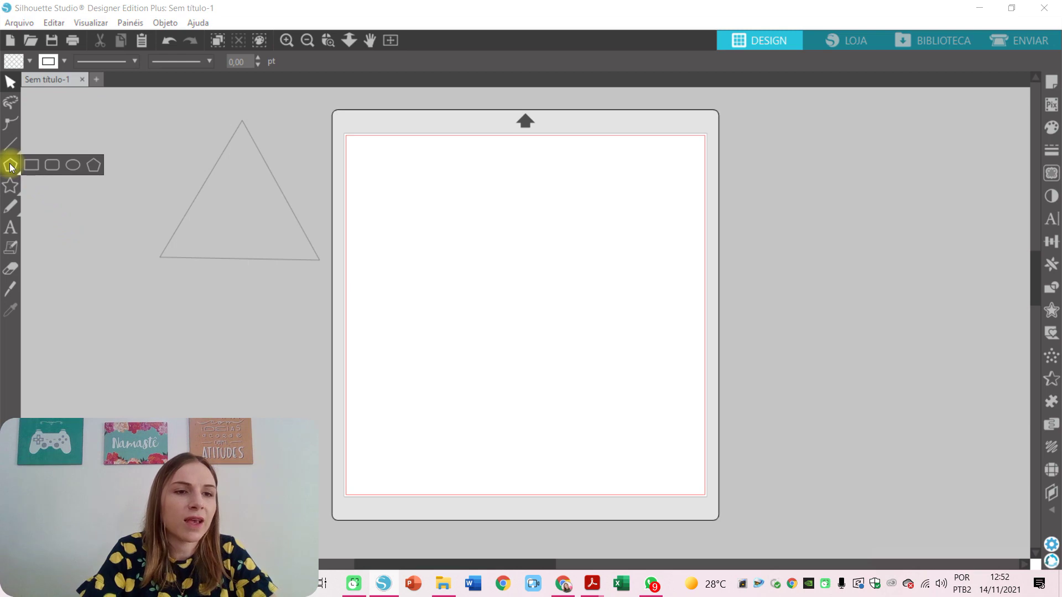
pyautogui.click(74, 166)
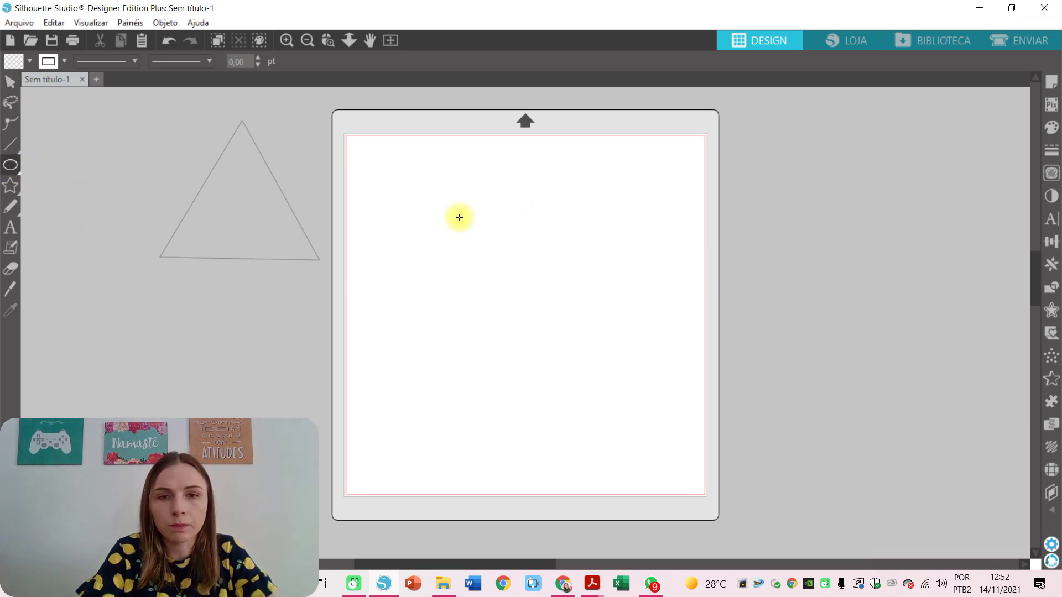
pyautogui.moveTo(482, 218)
pyautogui.mouseDown()
pyautogui.moveTo(533, 367)
pyautogui.moveTo(525, 355)
pyautogui.mouseUp()
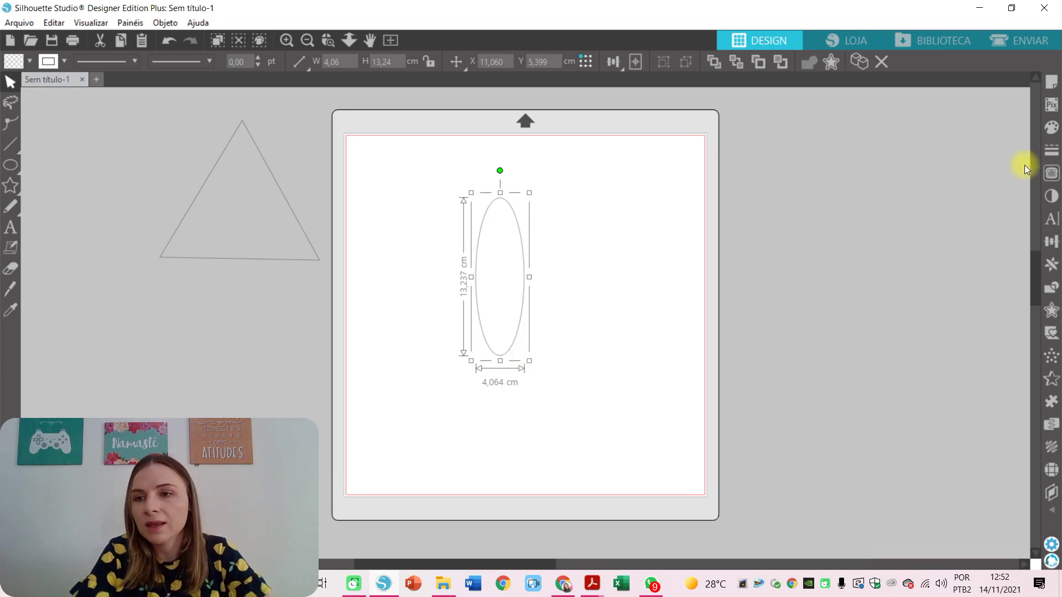
pyautogui.click(1051, 265)
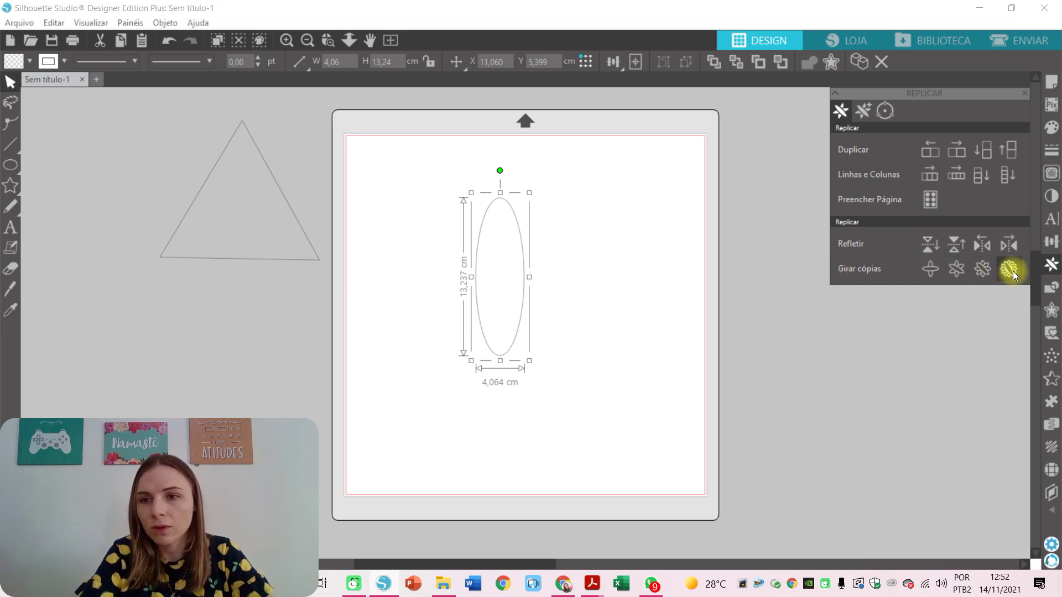
# Step: Try replicating the ellipse with one, two and three rotated copies, undoing each attempt
pyautogui.click(929, 271)
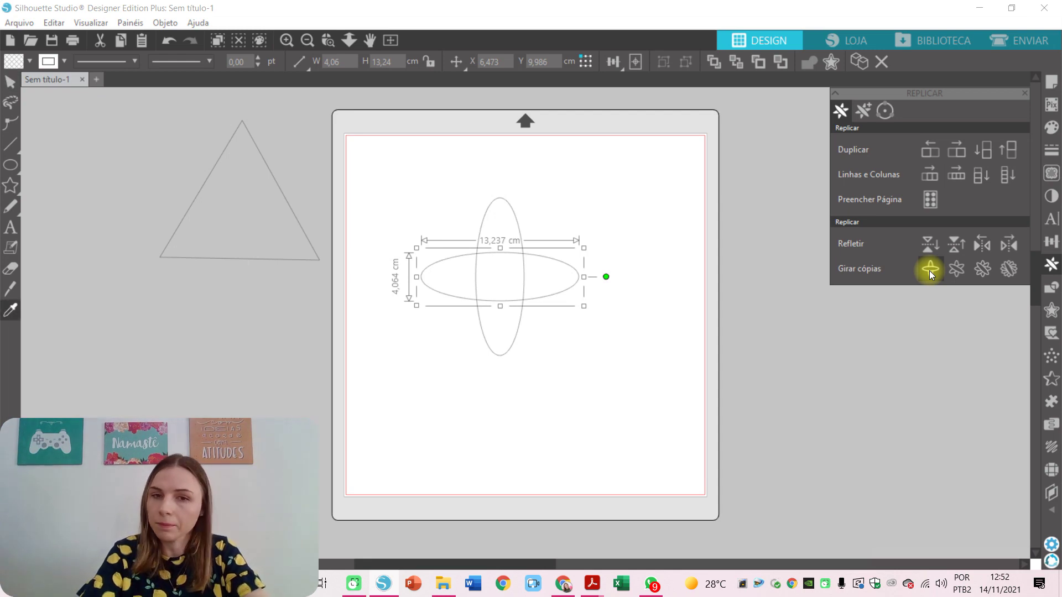
pyautogui.hotkey('ctrl', 'z')
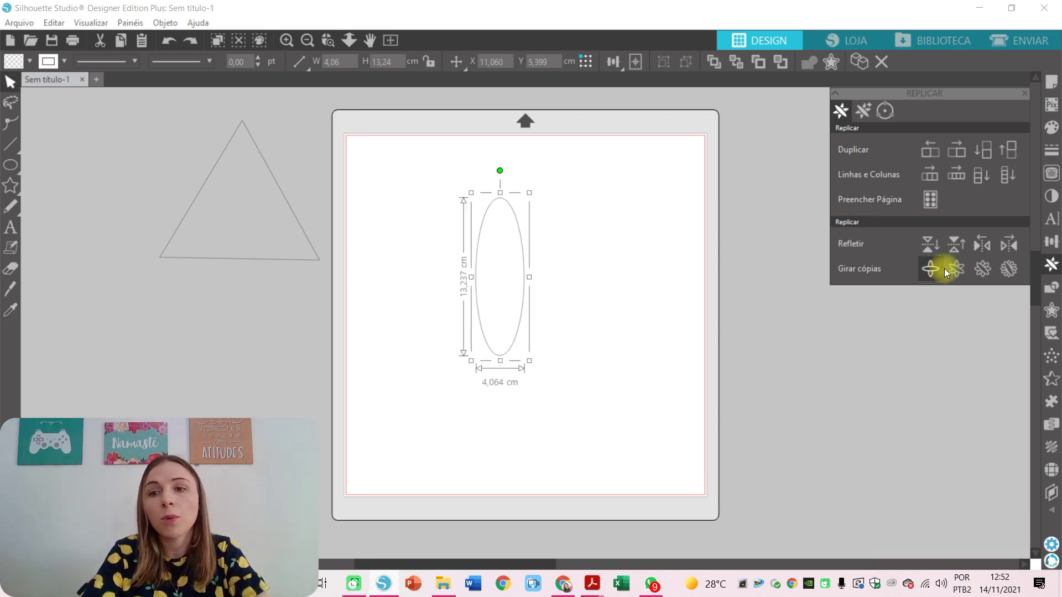
pyautogui.click(953, 268)
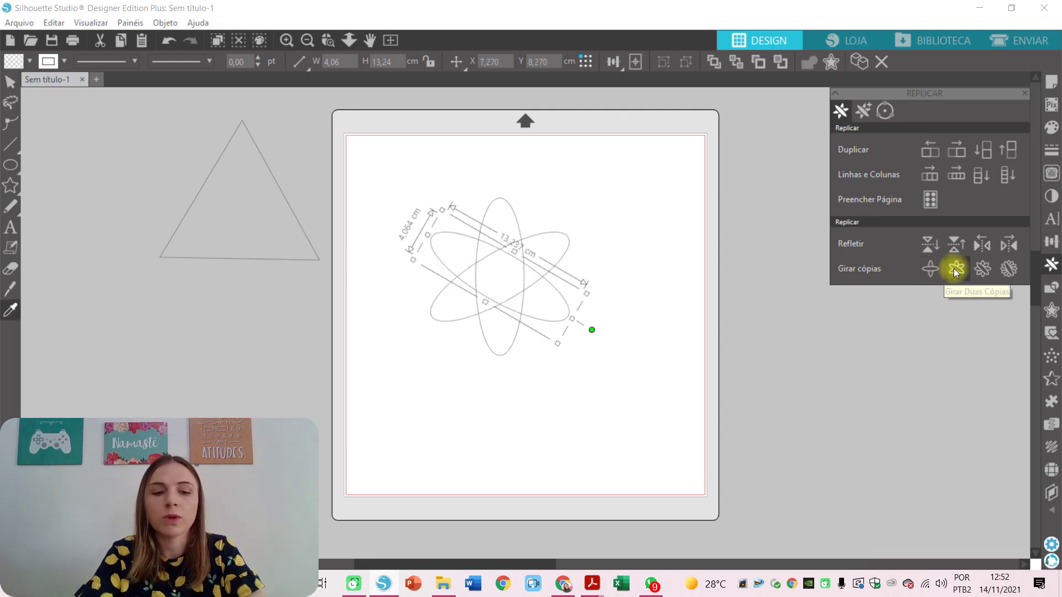
pyautogui.hotkey('ctrl', 'z')
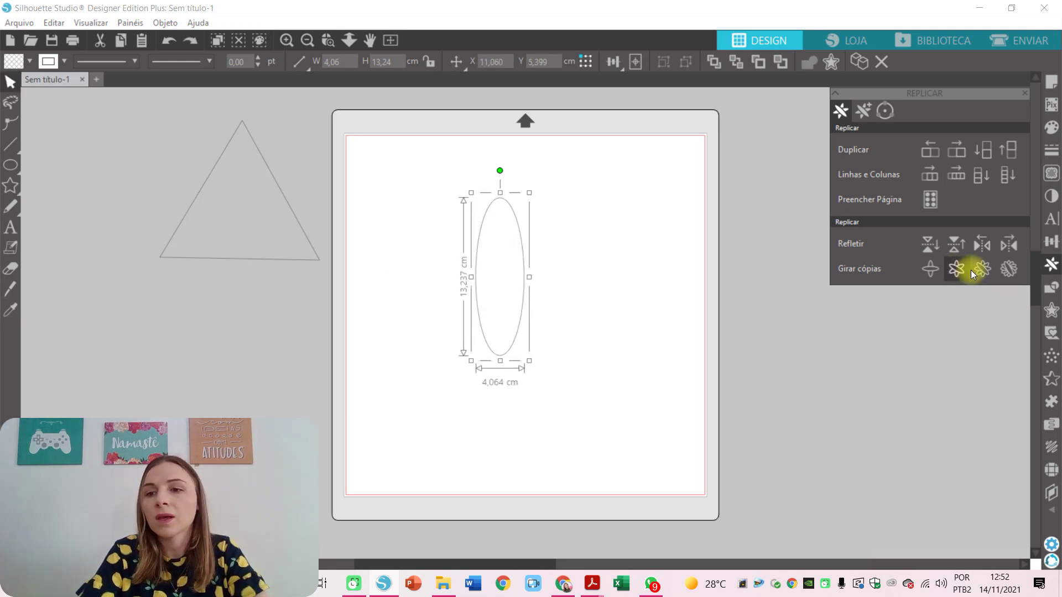
pyautogui.click(980, 270)
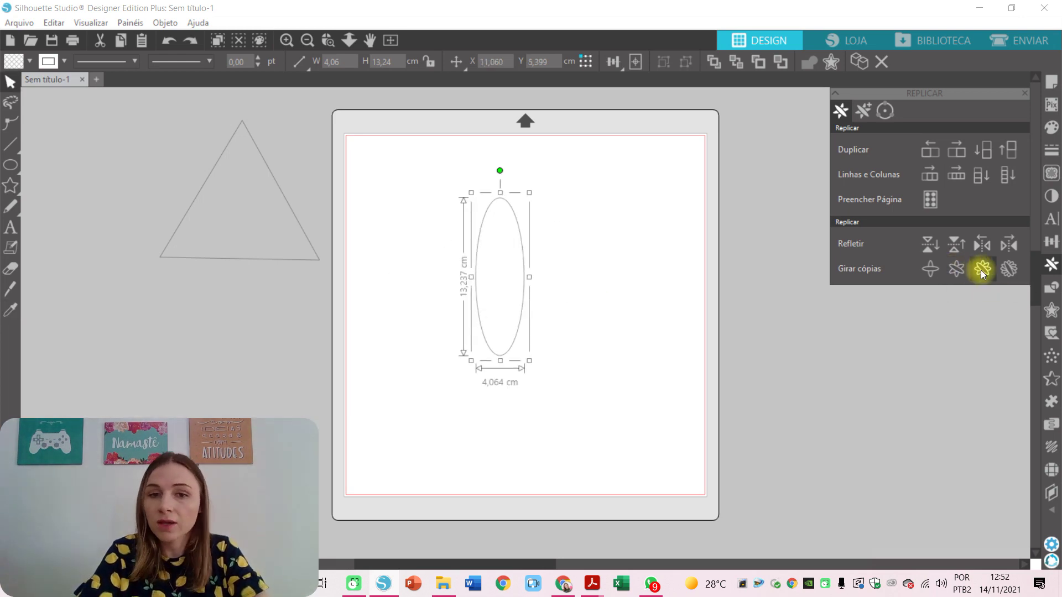
pyautogui.hotkey('ctrl', 'z')
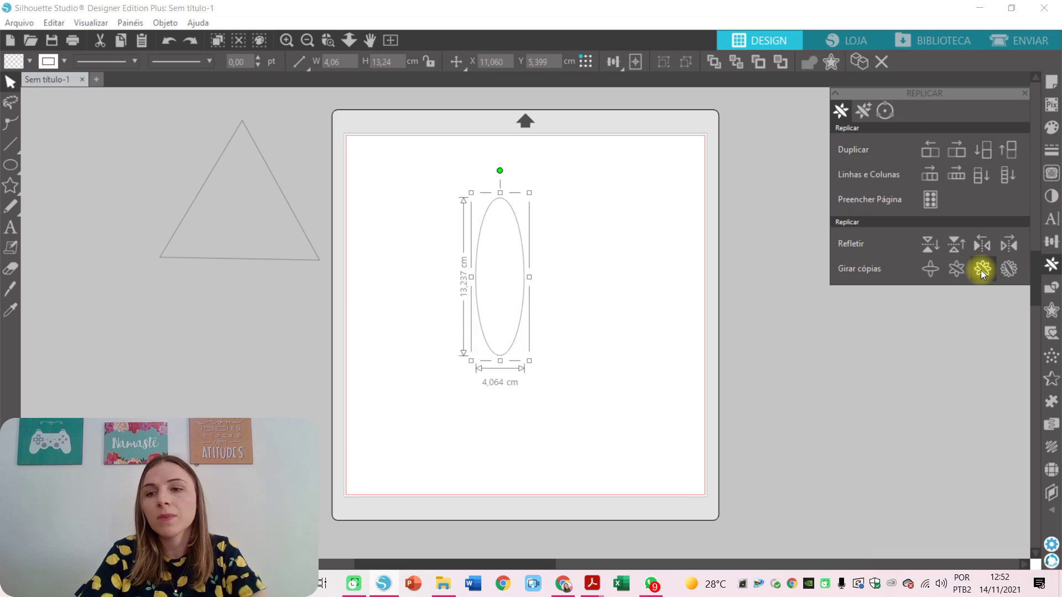
# Step: Replicate the ellipse with five rotated copies and weld all the ellipses into a twelve-petal flower outline
pyautogui.click(1005, 271)
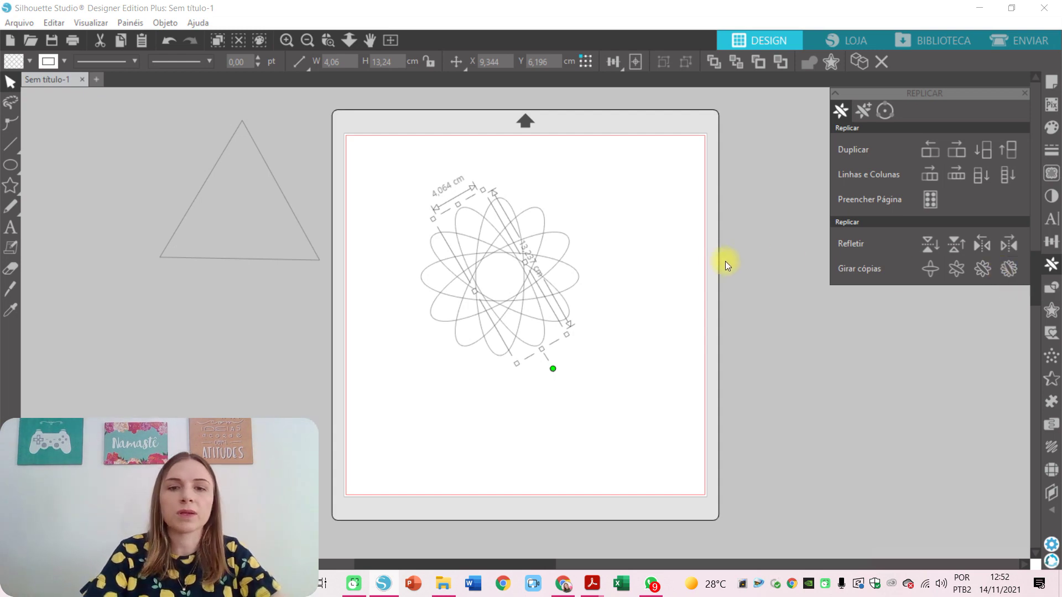
pyautogui.click(676, 250)
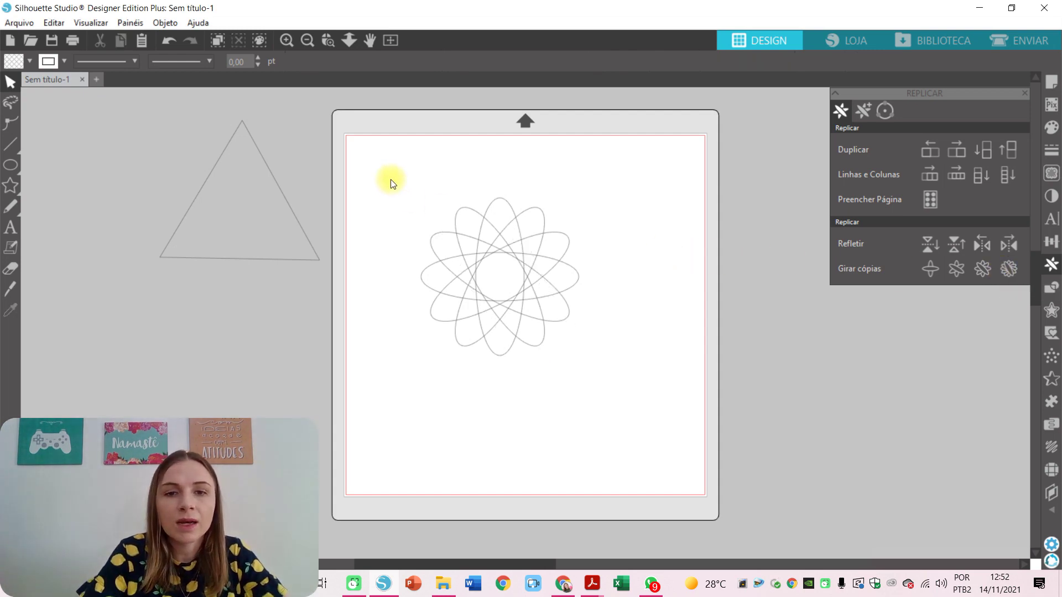
pyautogui.moveTo(398, 188); pyautogui.dragTo(554, 334)
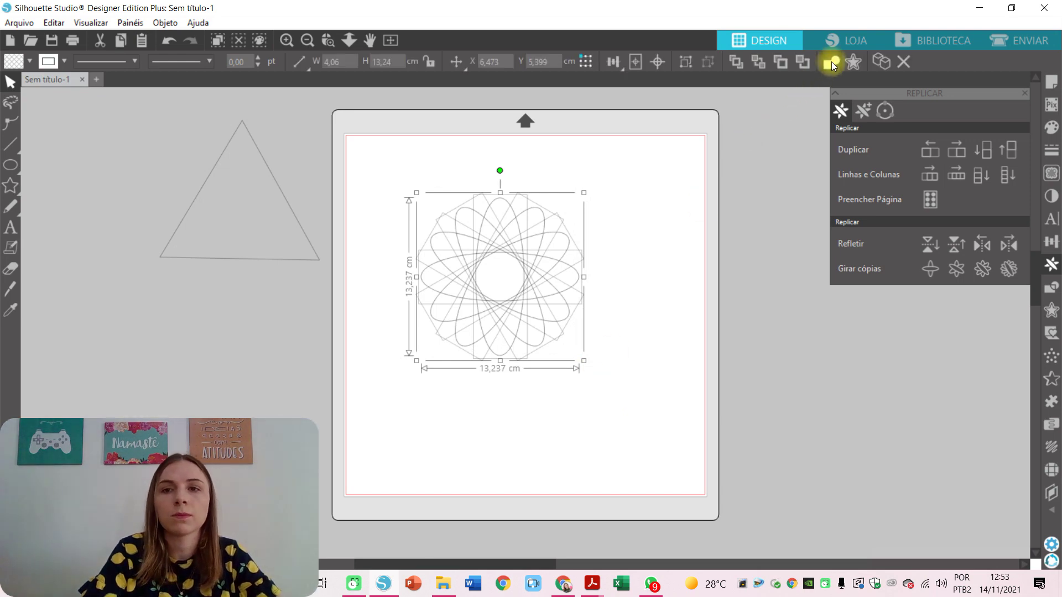
pyautogui.click(831, 62)
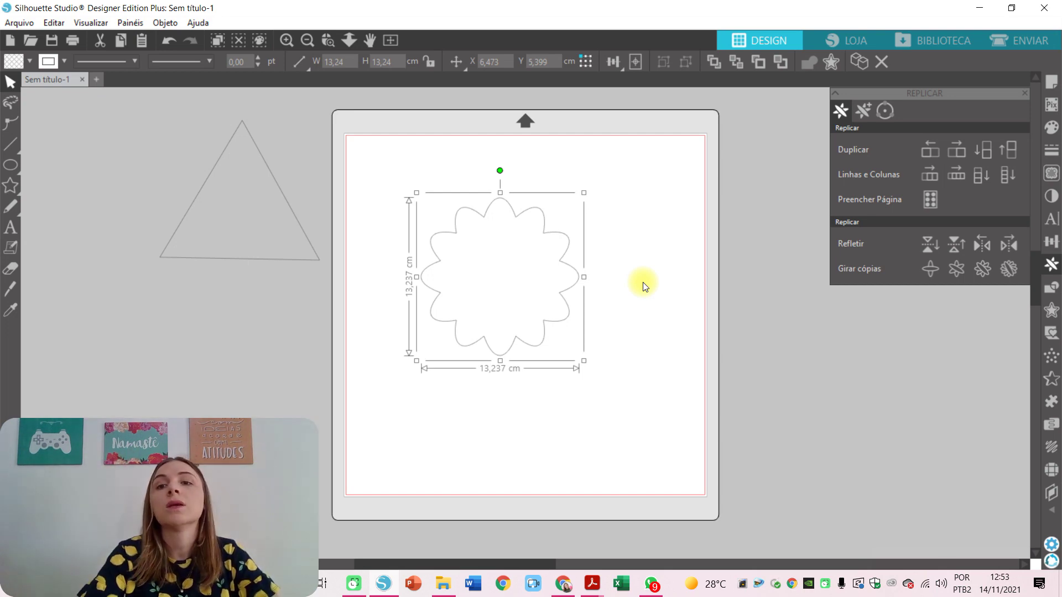
# Step: Offset the flower outward three times by 0.200 cm each with rounded corners, and delete all outlines except the outermost
pyautogui.click(830, 62)
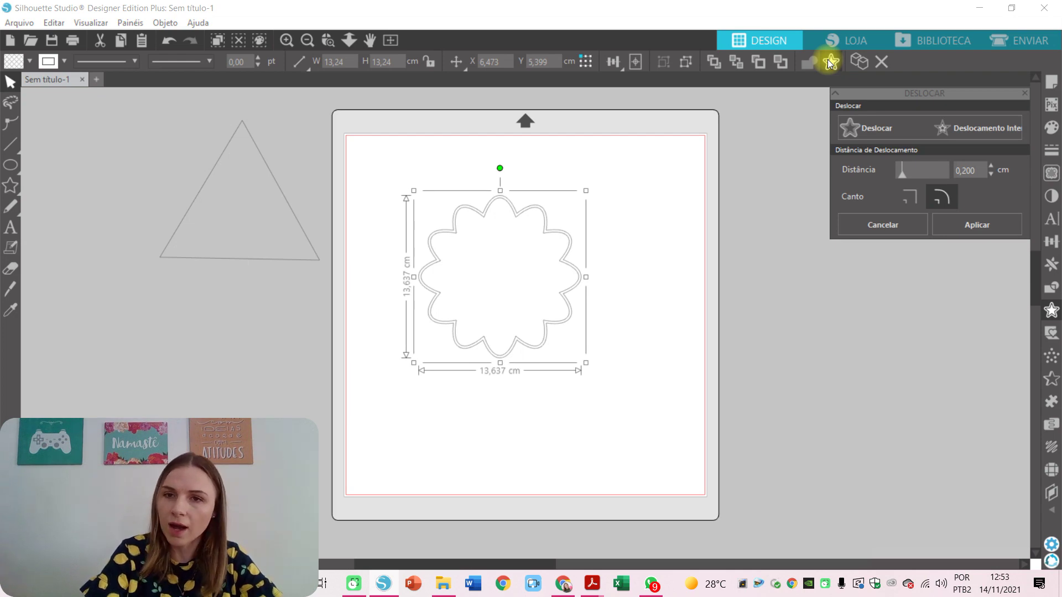
pyautogui.click(830, 63)
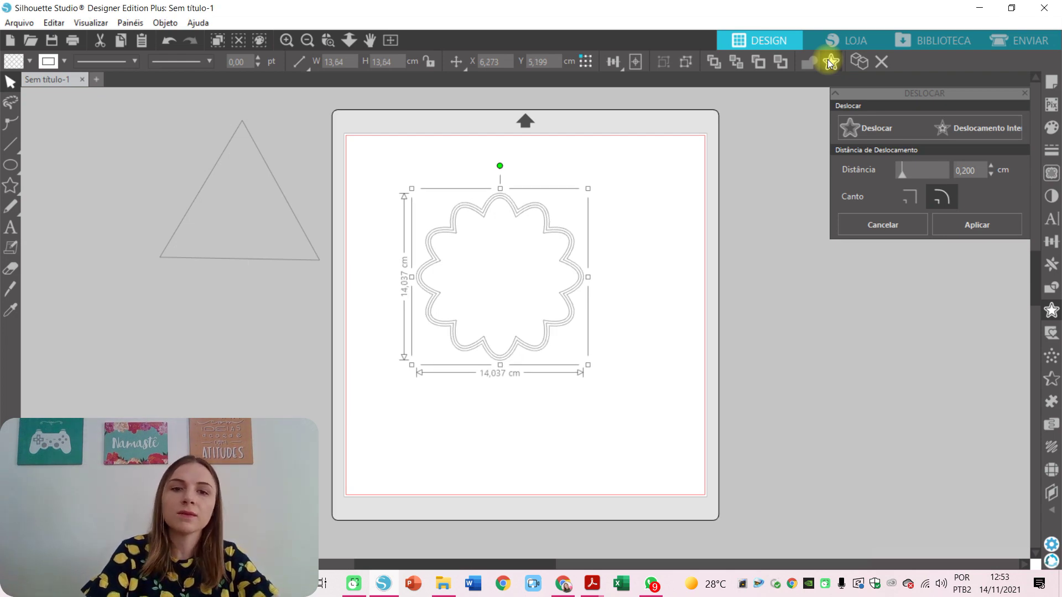
pyautogui.click(830, 63)
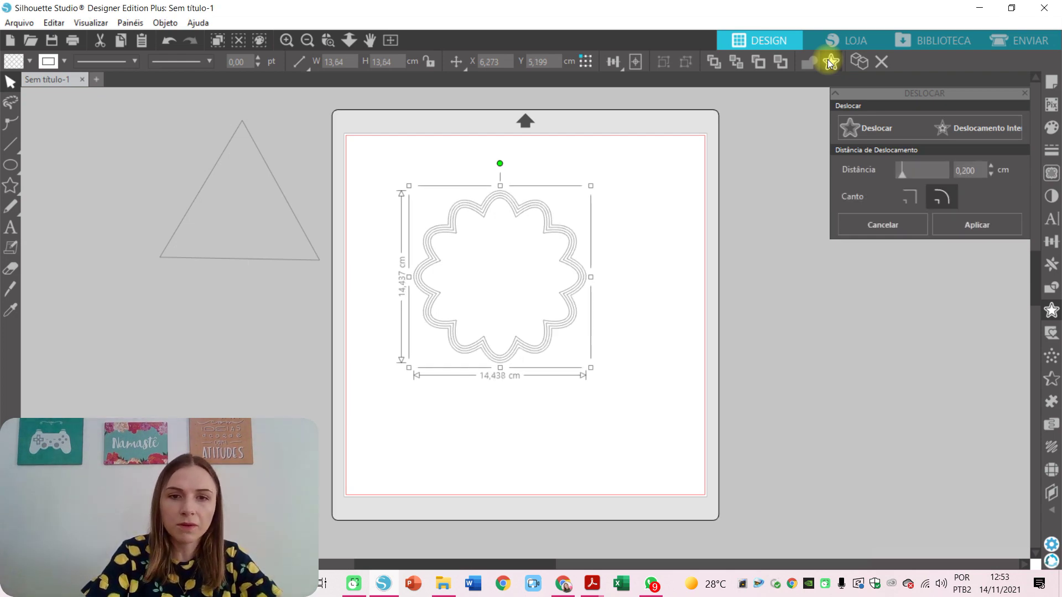
pyautogui.click(517, 250)
pyautogui.moveTo(517, 250); pyautogui.dragTo(484, 205)
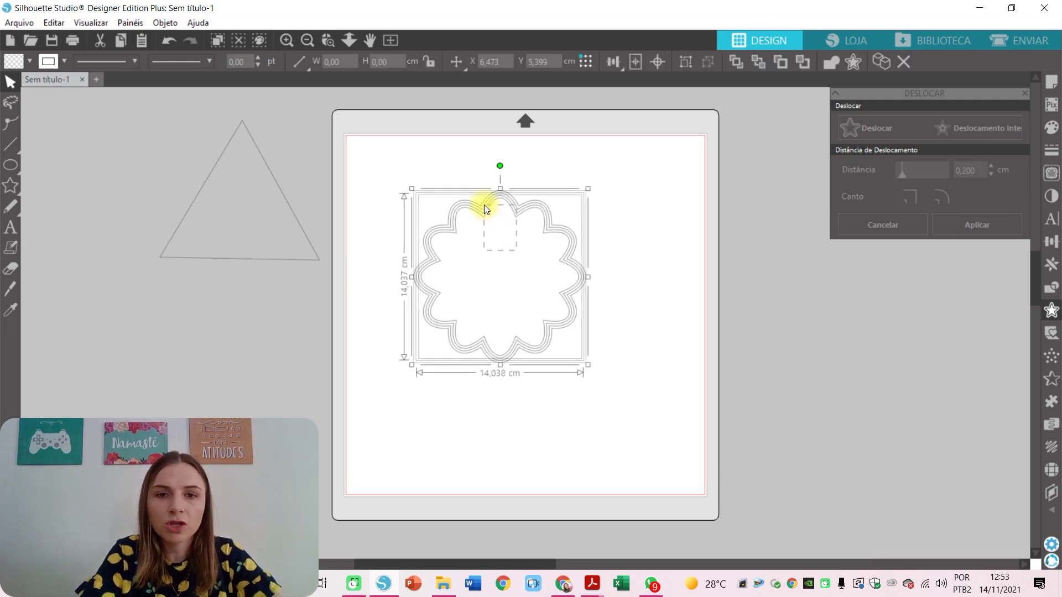
pyautogui.press('Delete')
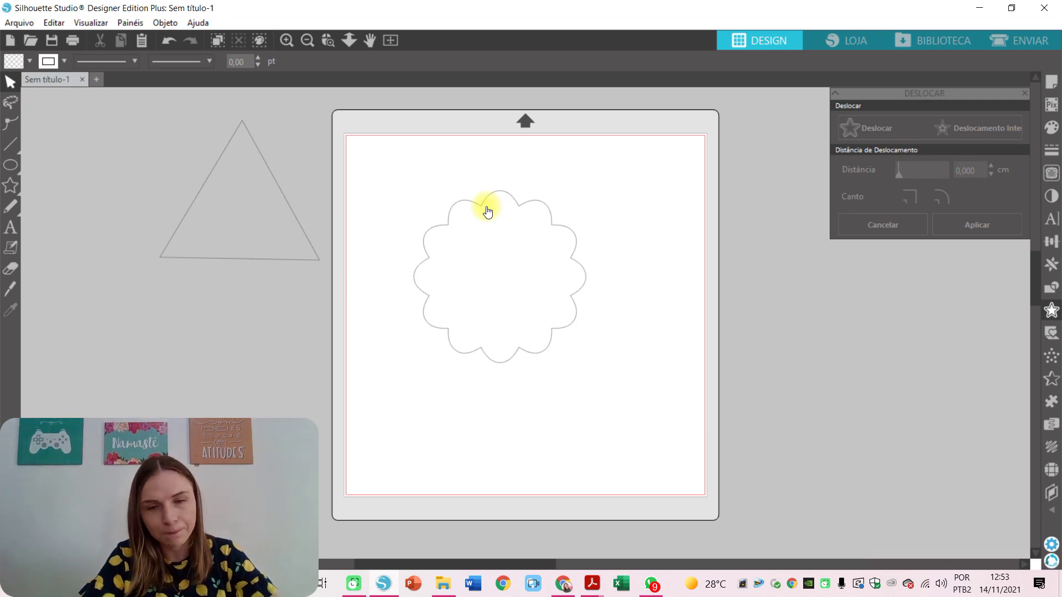
# Step: Undo the deletion of the inner outlines and the three flower offsets
pyautogui.moveTo(486, 203); pyautogui.dragTo(493, 180)
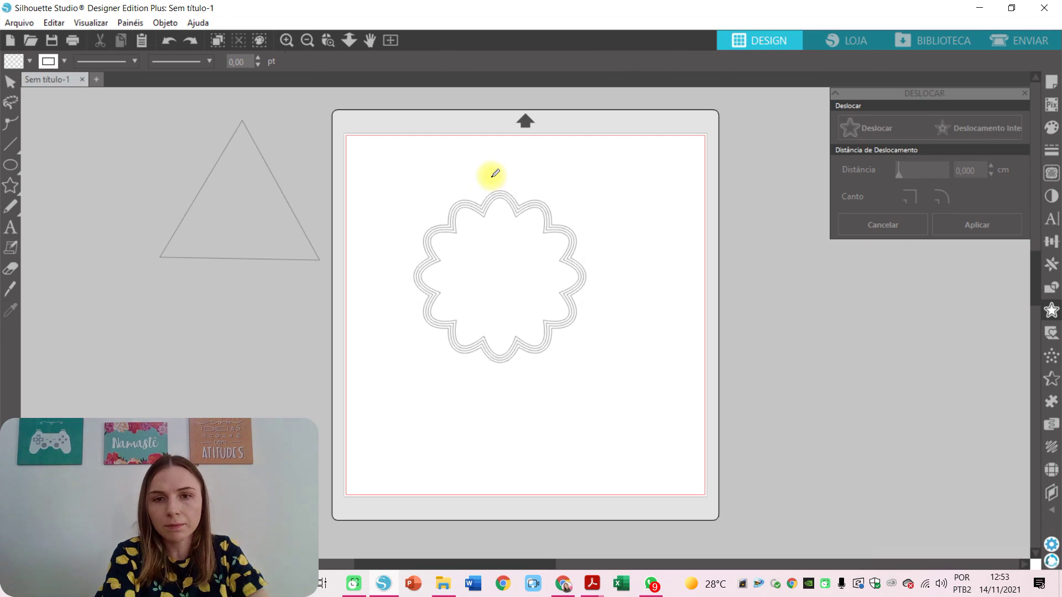
pyautogui.click(495, 173)
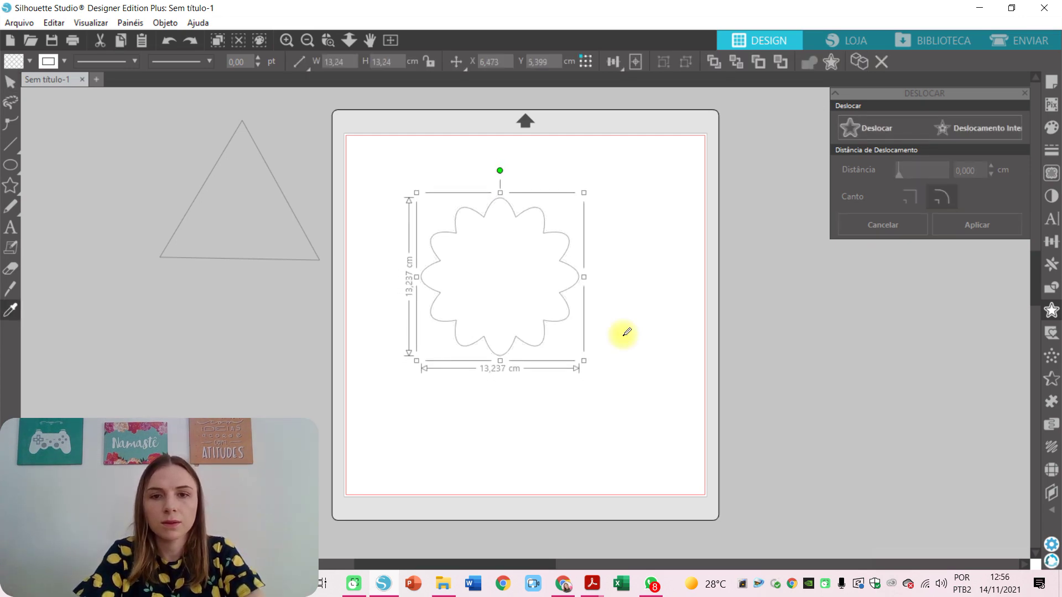
pyautogui.click(617, 264)
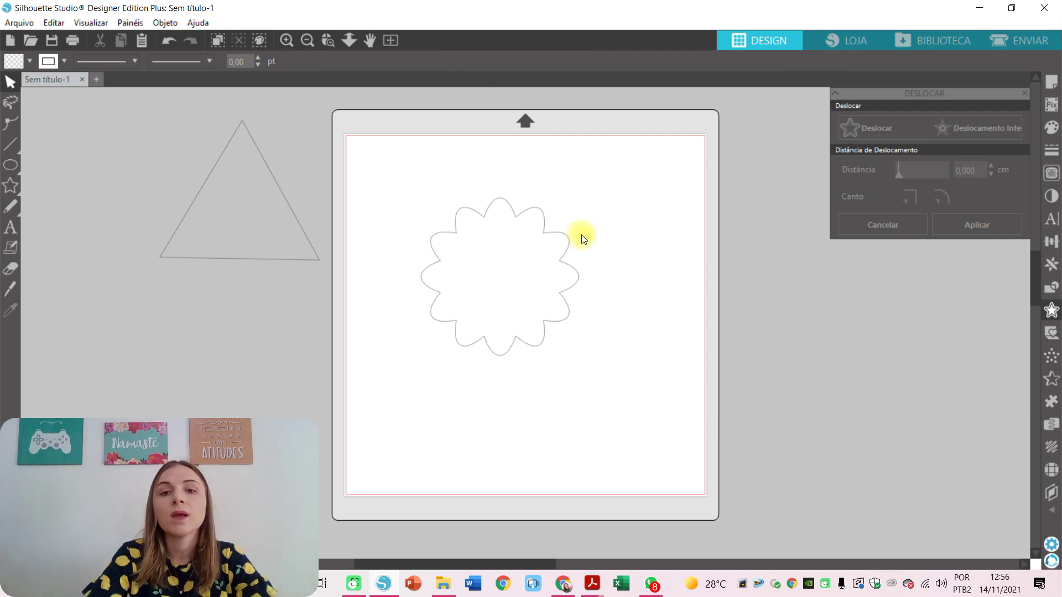
# Step: Duplicate the flower in place and rotate the copy so its petals sit between the original's petals
pyautogui.click(524, 215)
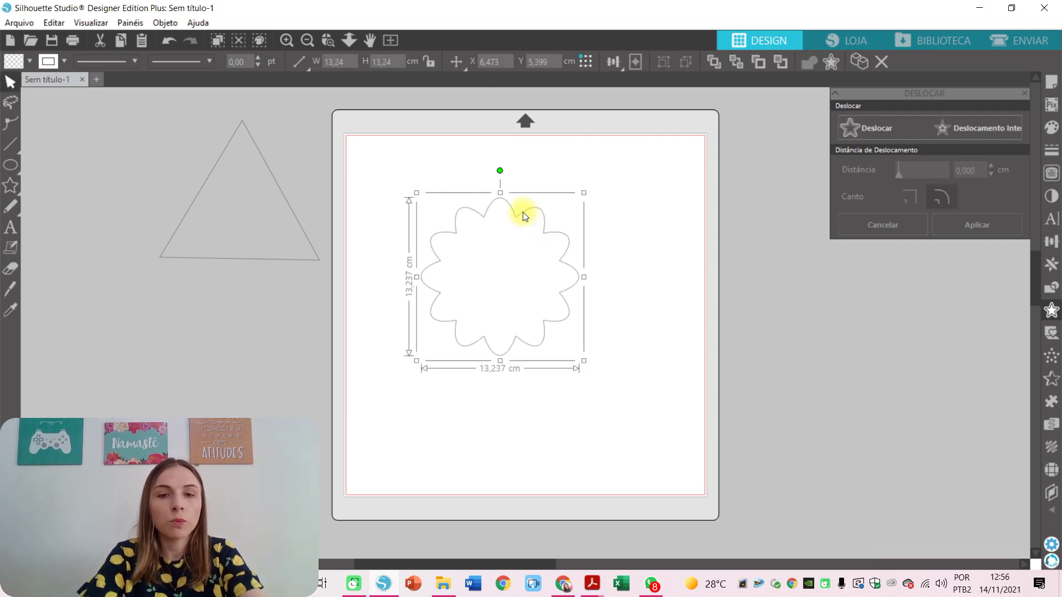
pyautogui.hotkey('ctrl', 'd')
pyautogui.moveTo(510, 240); pyautogui.dragTo(483, 214)
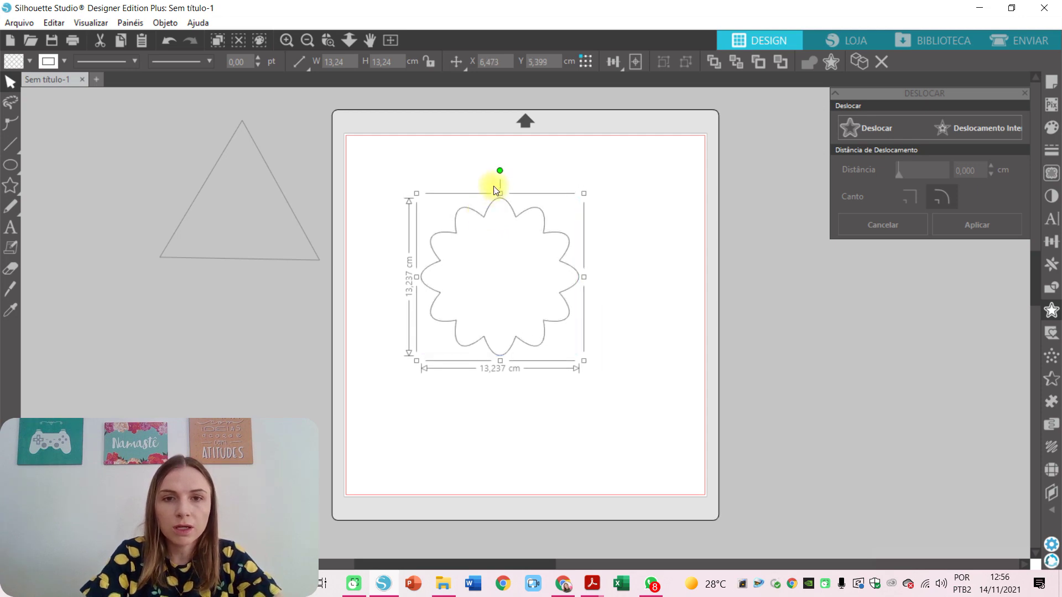
pyautogui.moveTo(500, 172); pyautogui.dragTo(523, 175)
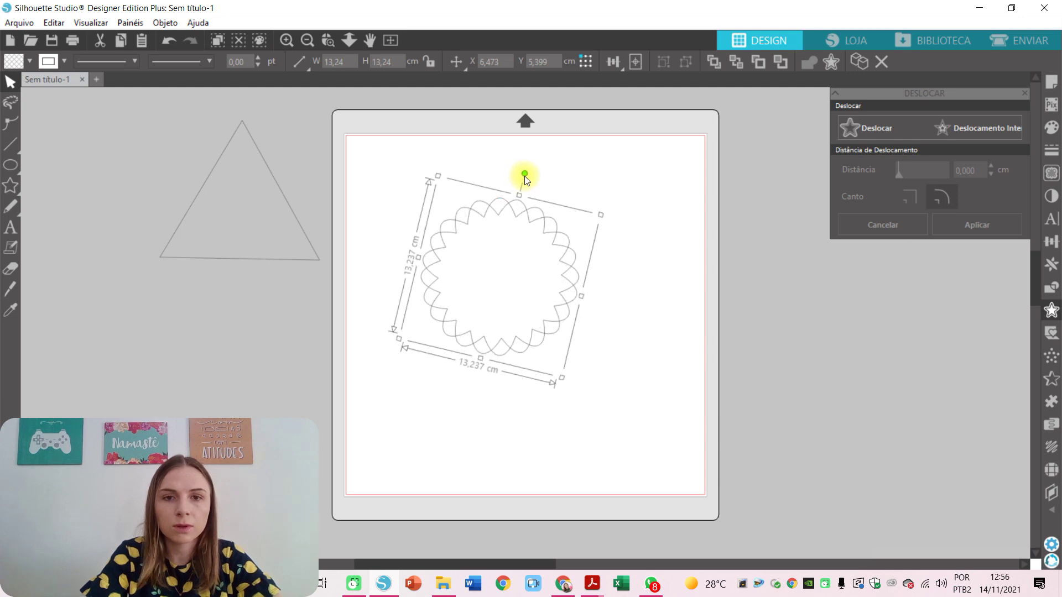
# Step: Select both overlapping flowers and weld them into a single scalloped circle
pyautogui.click(527, 280)
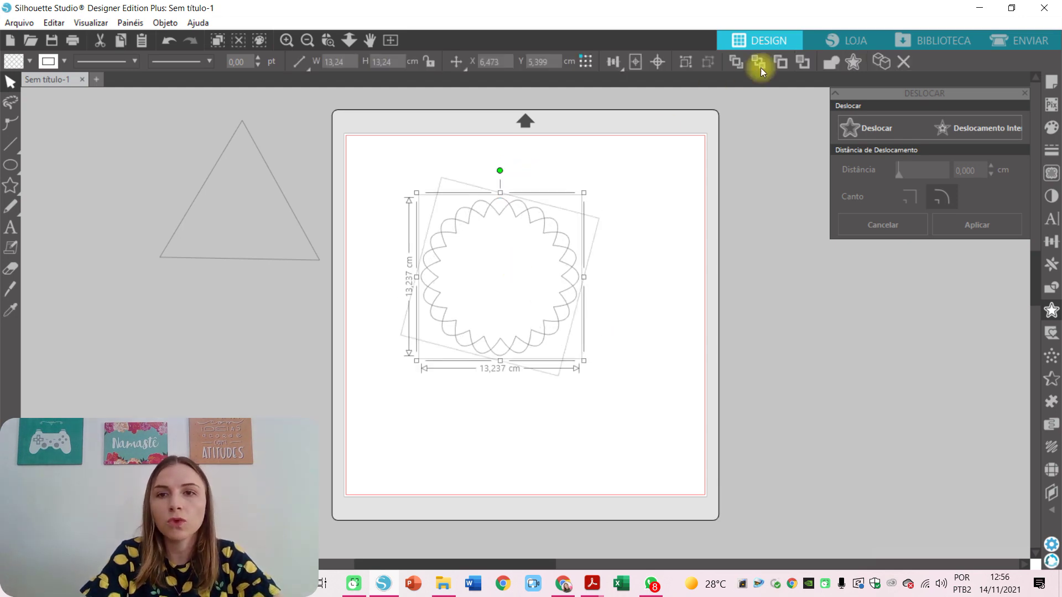
pyautogui.click(828, 64)
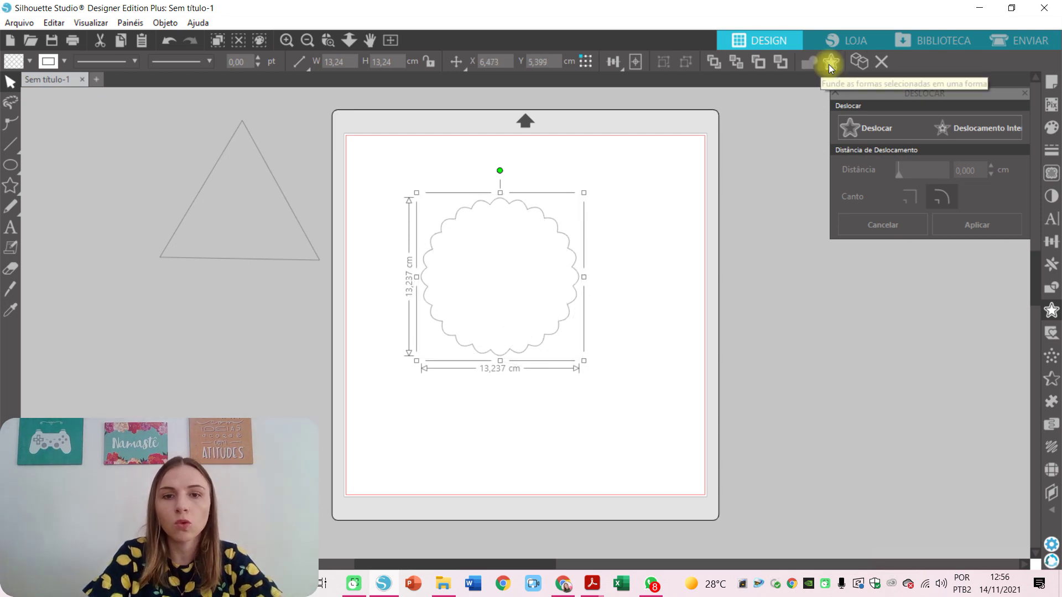
pyautogui.click(615, 339)
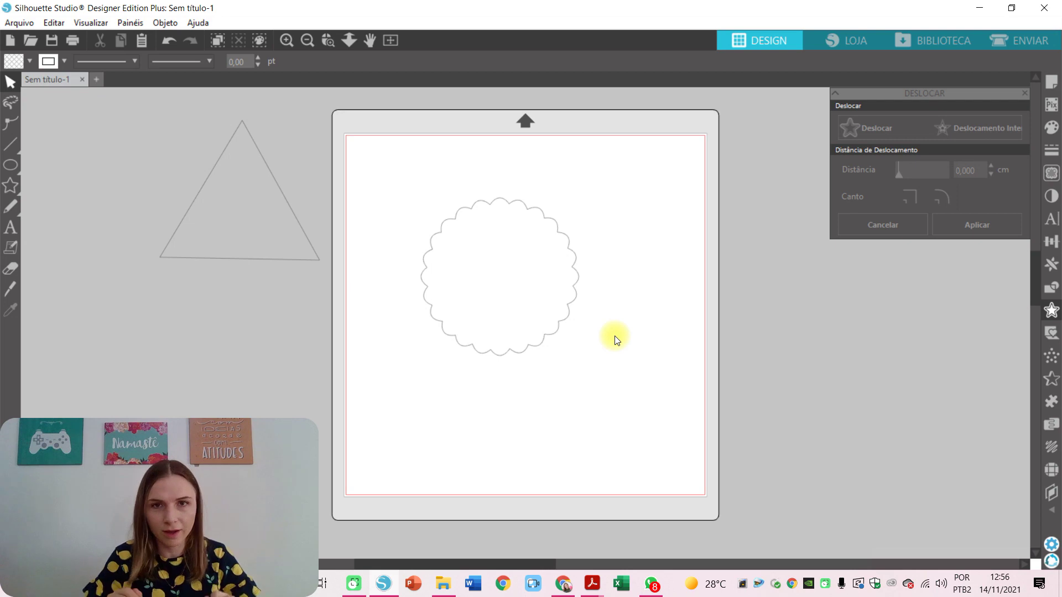
# Step: Scale the scalloped circle down to about 8.53 cm and place it off the page beside the triangle
pyautogui.click(573, 317)
pyautogui.moveTo(584, 362); pyautogui.dragTo(156, 209)
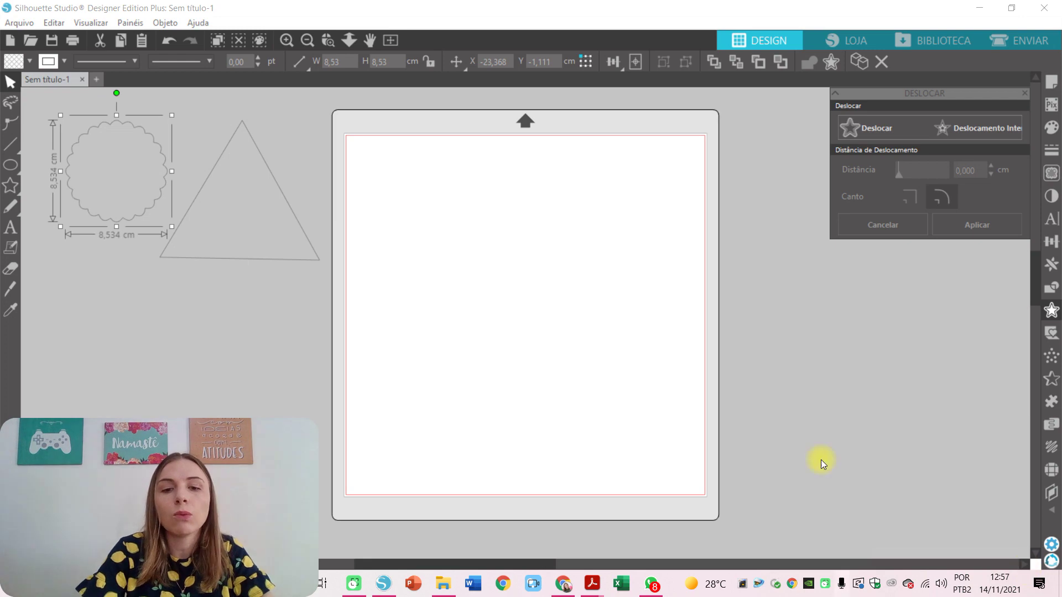
# Step: Bring the Safari lion PNG from the PNG - Imagens aquarela folder onto the page in Silhouette Studio
pyautogui.click(437, 586)
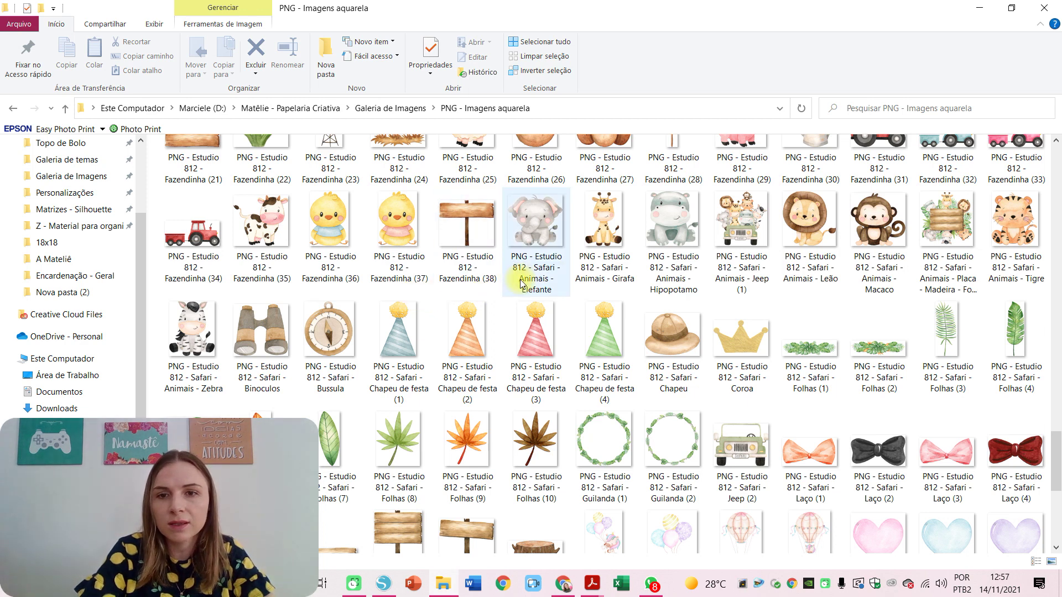
pyautogui.click(802, 233)
pyautogui.moveTo(803, 232); pyautogui.dragTo(502, 362)
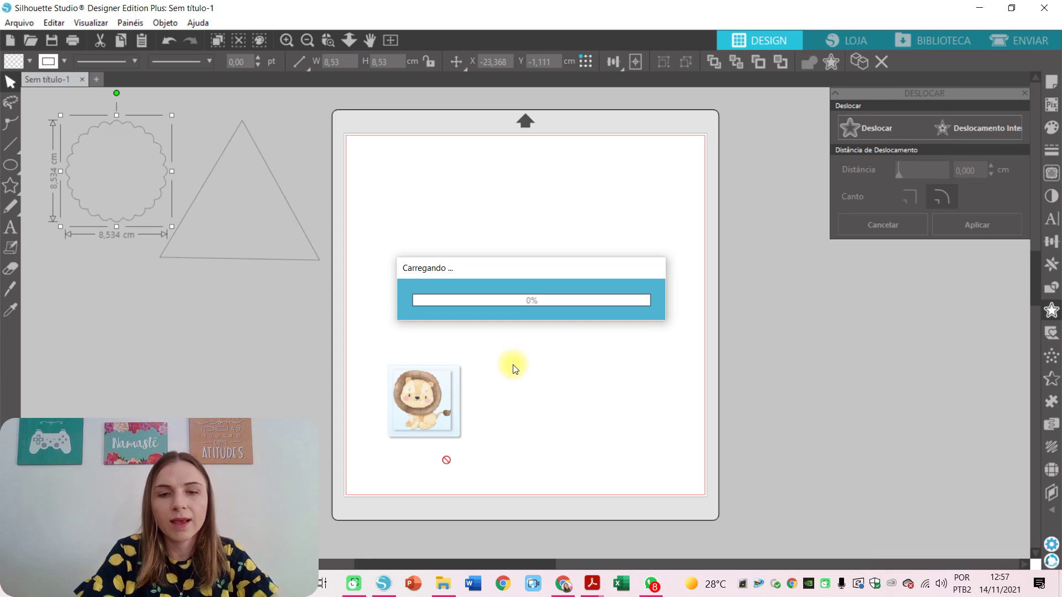
pyautogui.moveTo(541, 421); pyautogui.dragTo(549, 386)
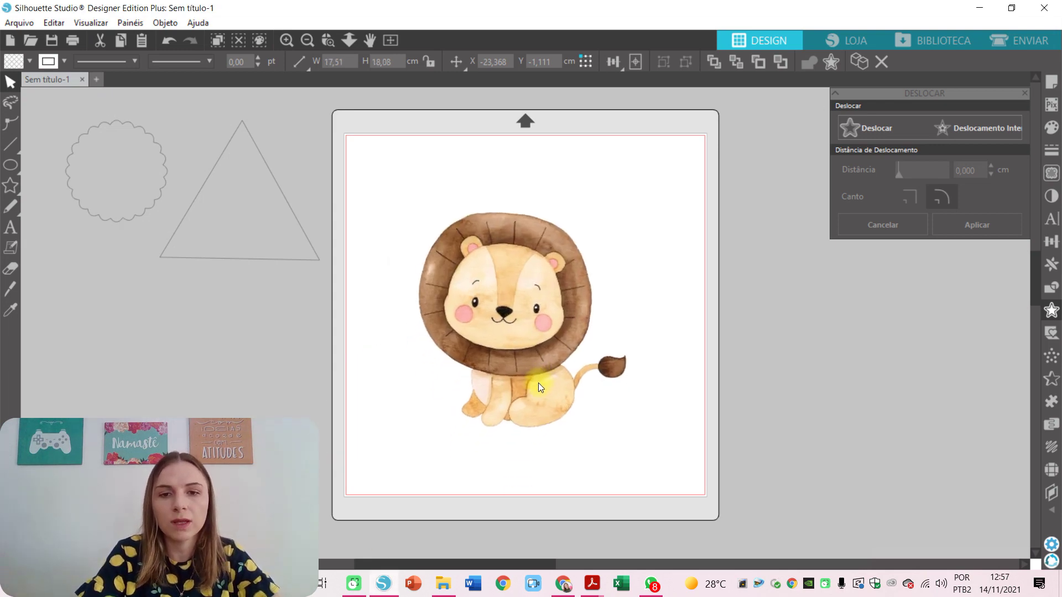
pyautogui.click(601, 431)
pyautogui.click(694, 253)
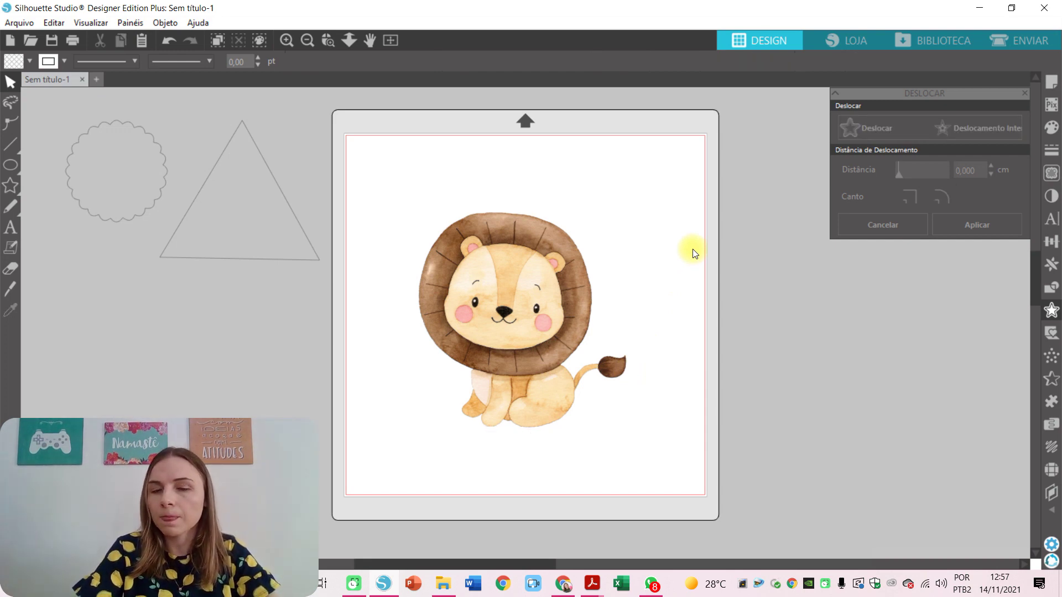
# Step: Try a 0.2 cm offset around the untraced lion image, and undo it
pyautogui.click(532, 260)
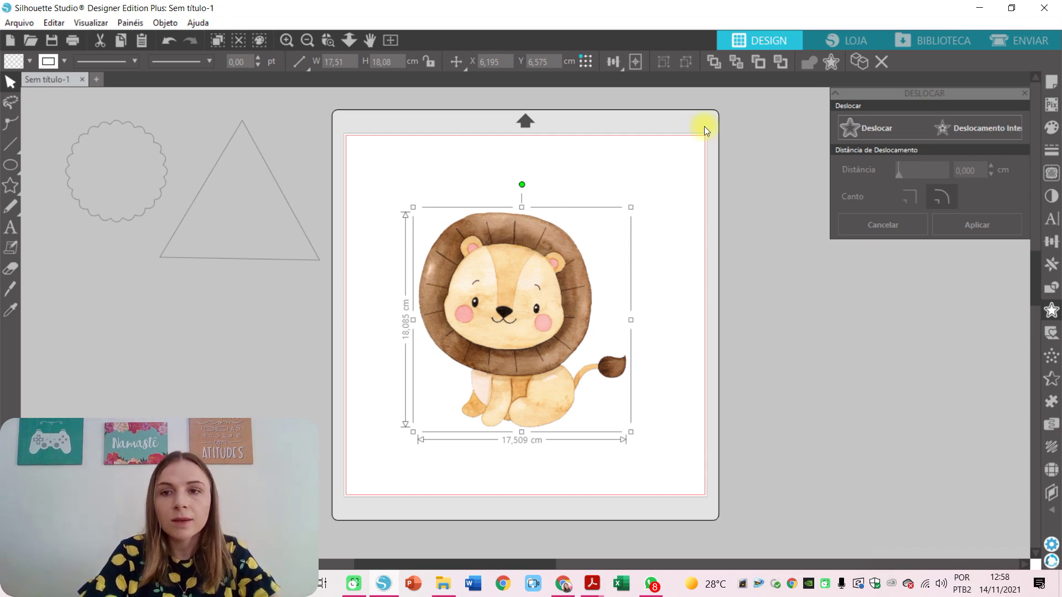
pyautogui.click(861, 128)
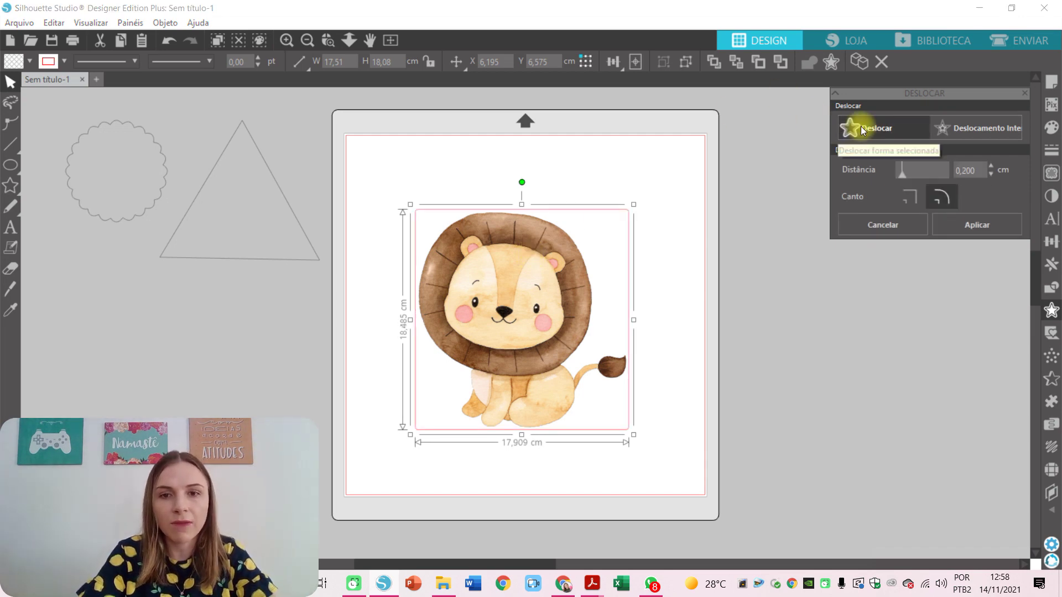
pyautogui.click(669, 368)
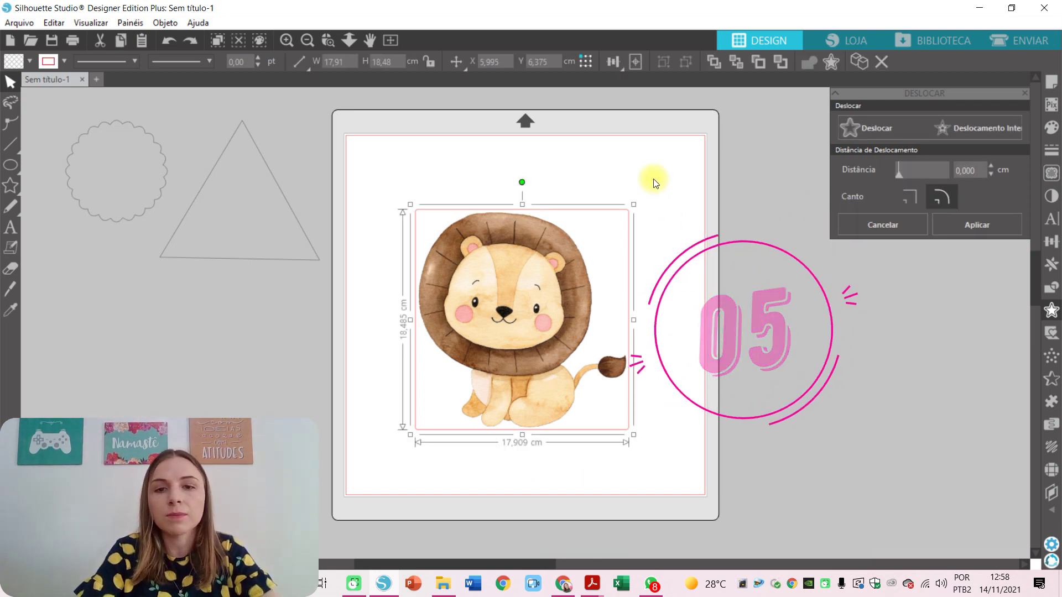
pyautogui.press('Escape')
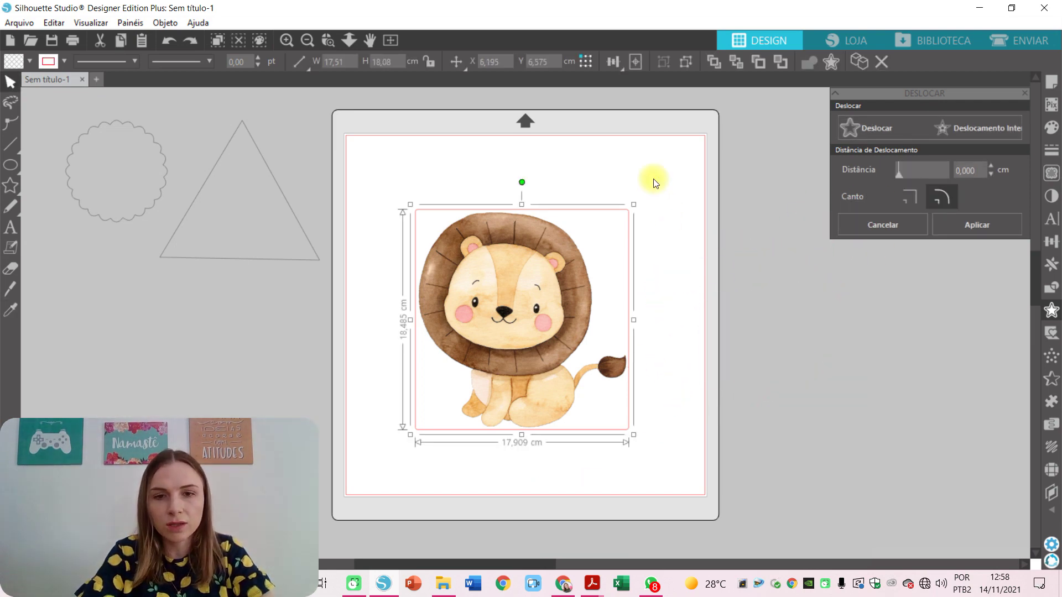
pyautogui.click(653, 181)
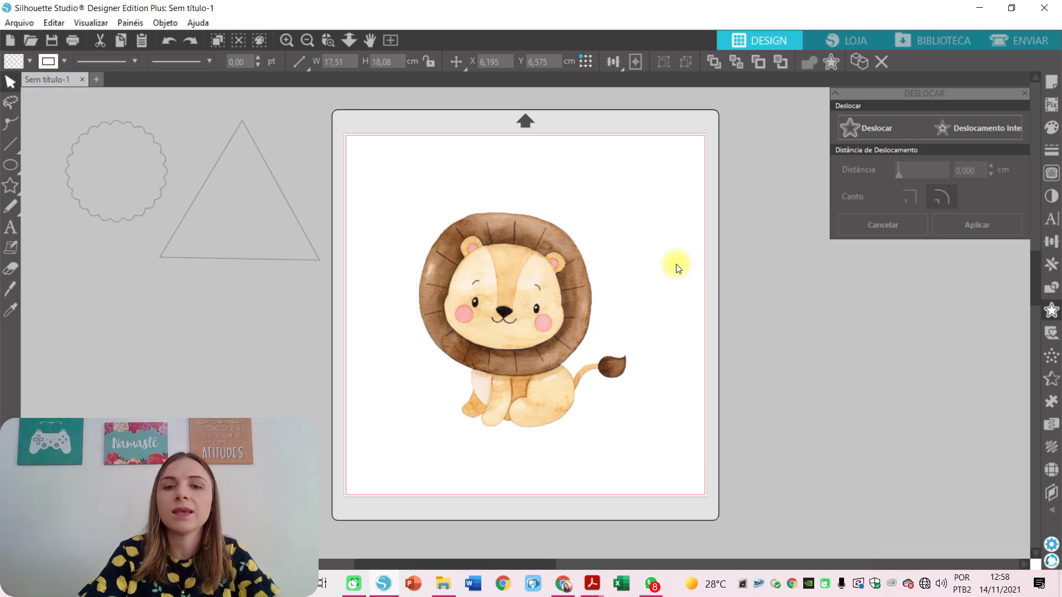
# Step: Select a trace area around the whole lion, set the threshold to 100%, and trace and detach it
pyautogui.click(503, 287)
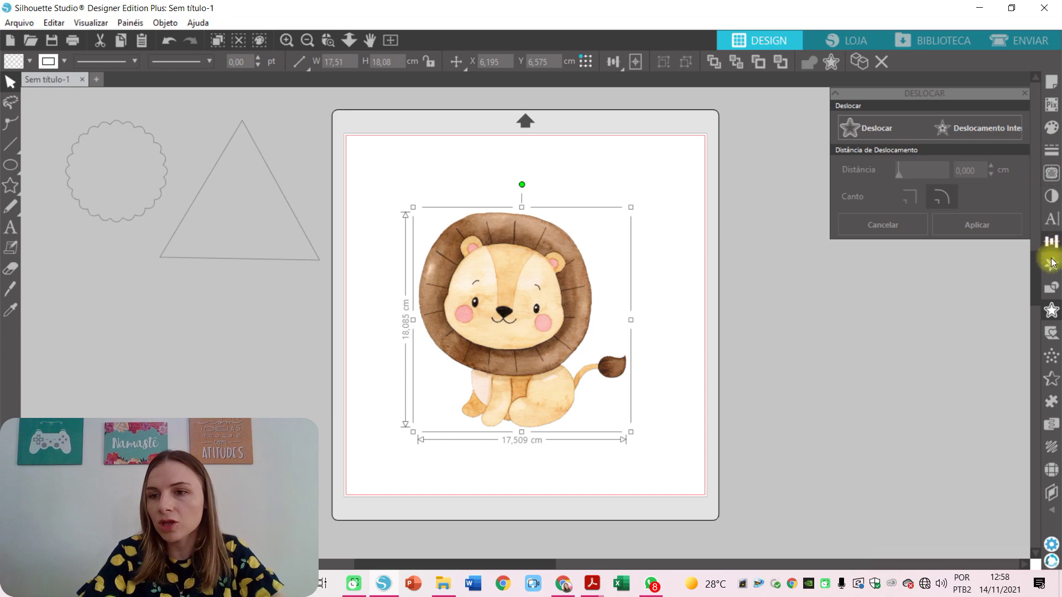
pyautogui.click(1053, 177)
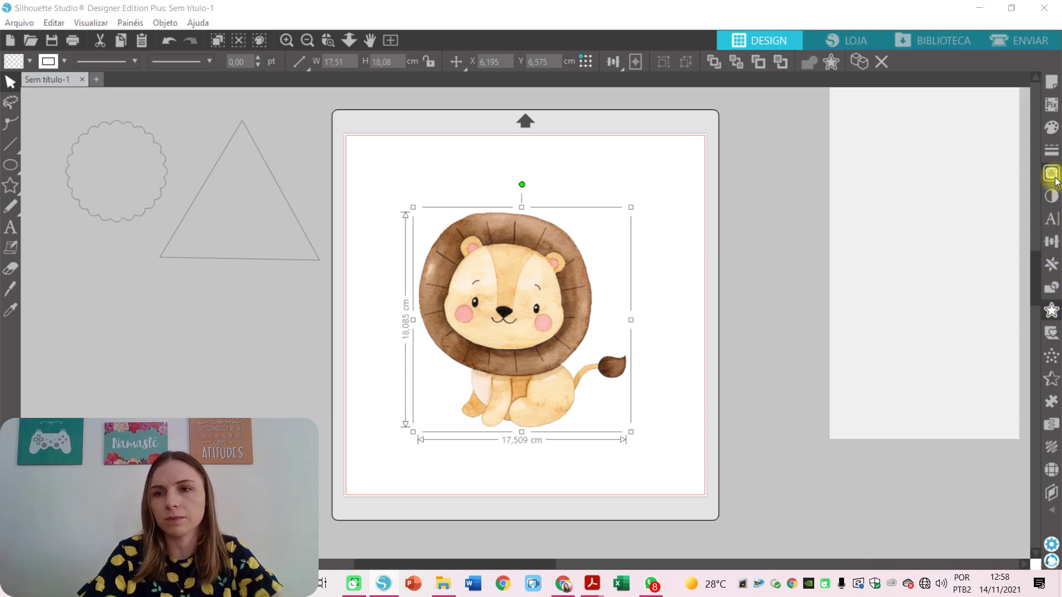
pyautogui.click(957, 151)
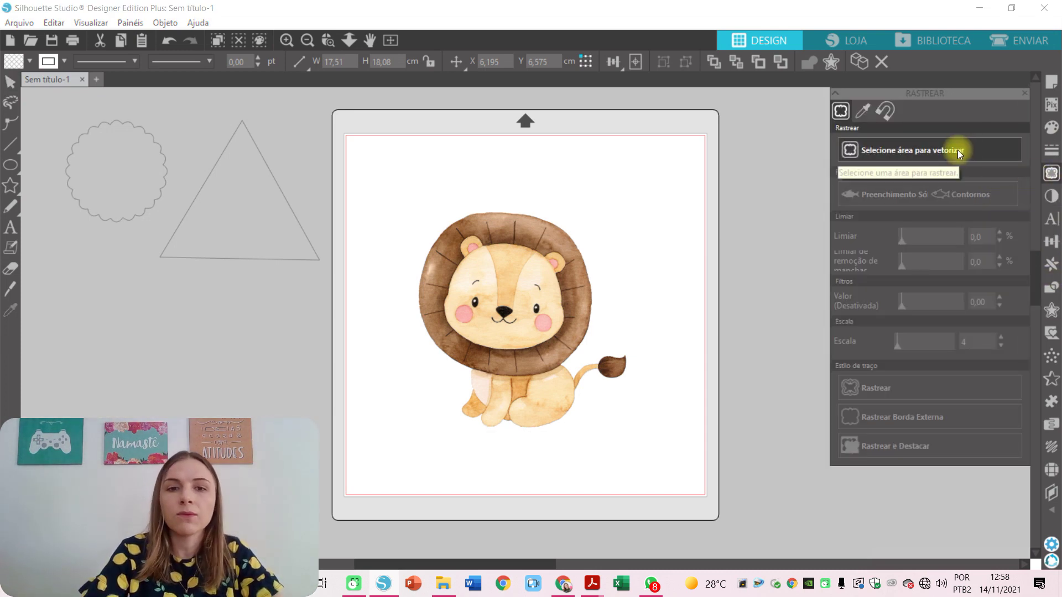
pyautogui.moveTo(385, 187)
pyautogui.mouseDown()
pyautogui.moveTo(619, 429)
pyautogui.moveTo(659, 444)
pyautogui.mouseUp()
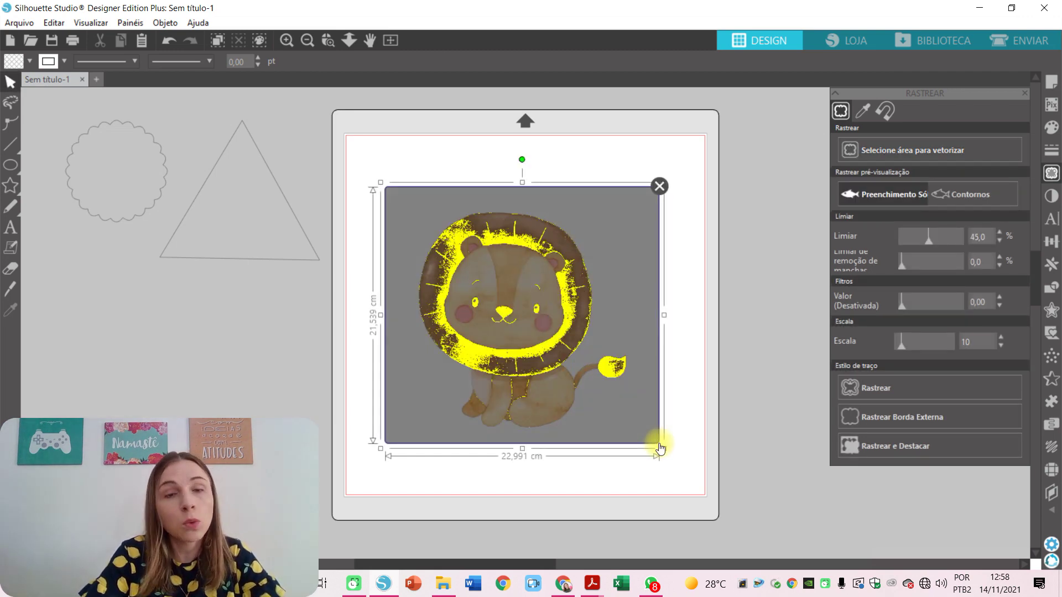
pyautogui.click(956, 237)
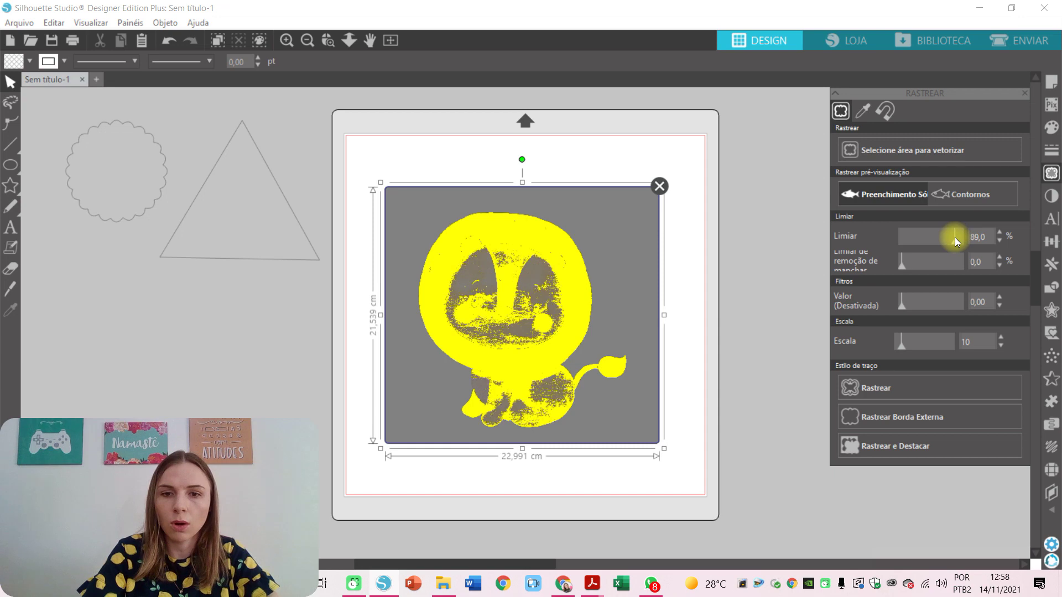
pyautogui.moveTo(950, 240); pyautogui.dragTo(961, 237)
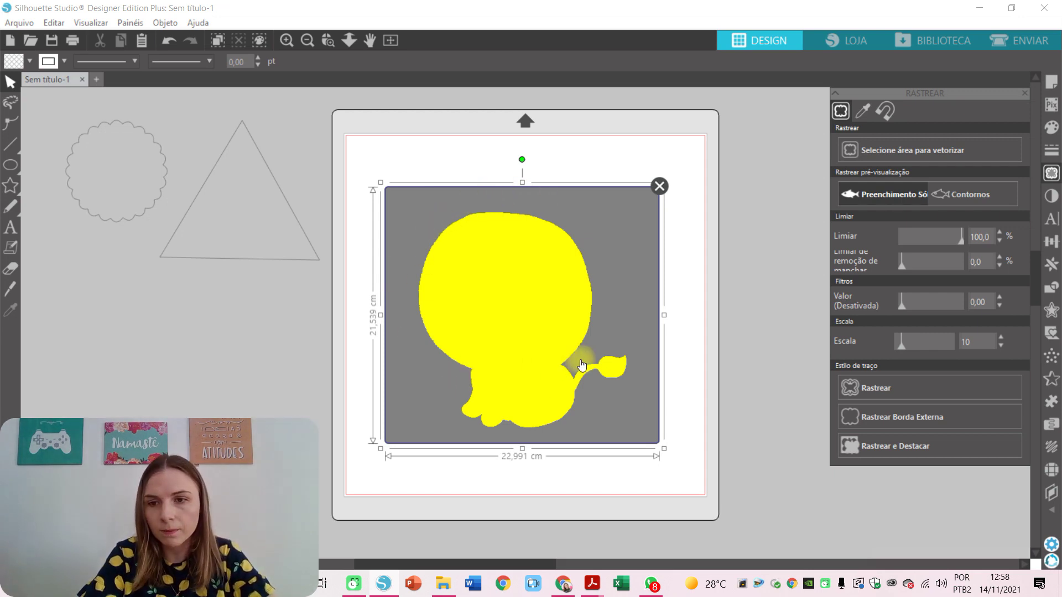
pyautogui.click(853, 449)
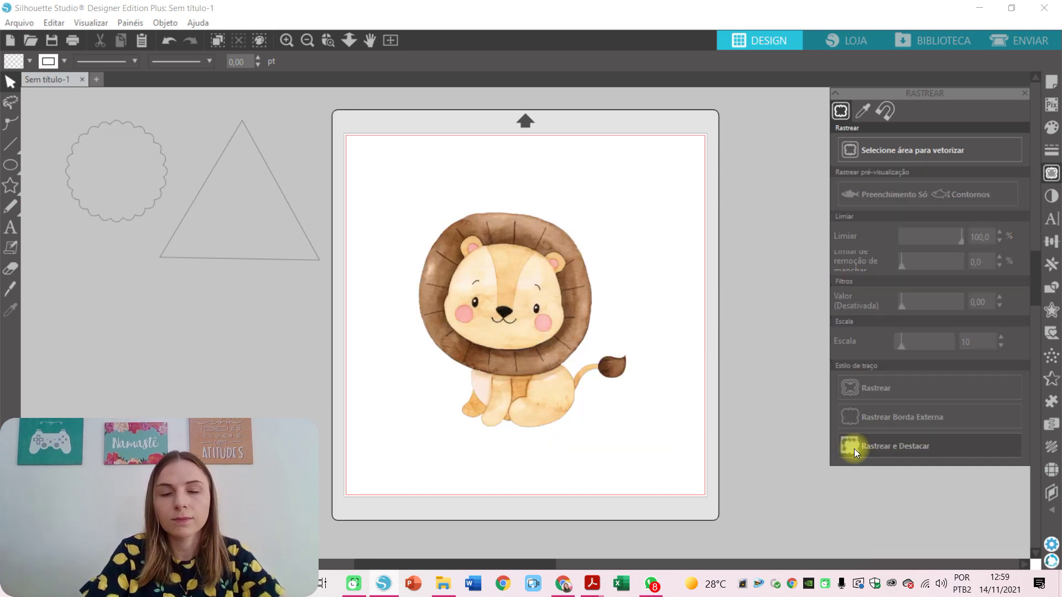
# Step: Move the detached lion off the page, delete the leftover tracing remnants, and return the lion to the page
pyautogui.moveTo(543, 317)
pyautogui.mouseDown()
pyautogui.moveTo(465, 372)
pyautogui.moveTo(274, 344)
pyautogui.moveTo(238, 362)
pyautogui.mouseUp()
pyautogui.click(350, 138)
pyautogui.moveTo(350, 138); pyautogui.dragTo(690, 450)
pyautogui.press('Delete')
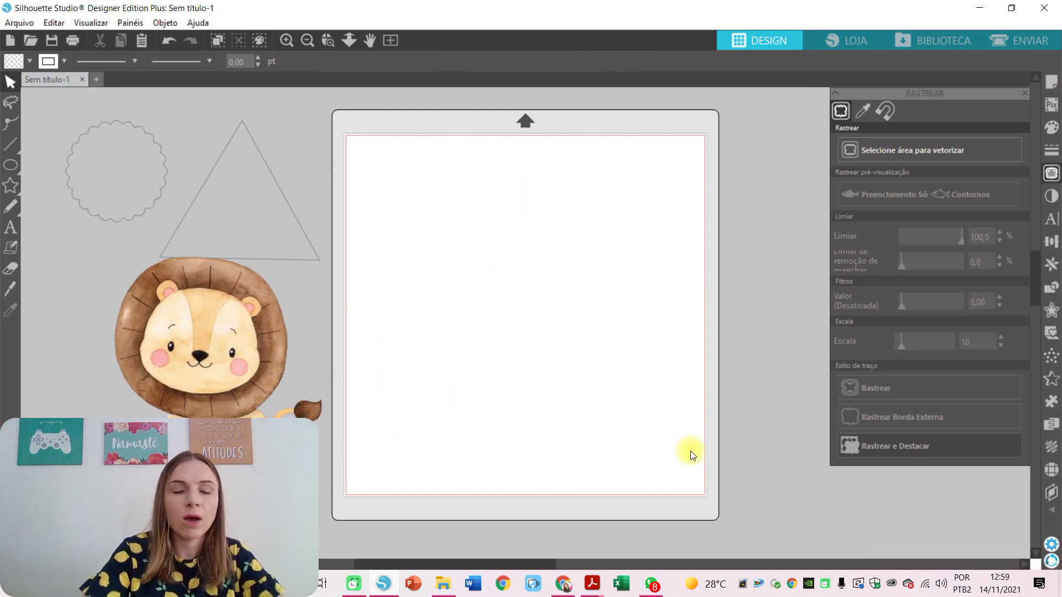
pyautogui.moveTo(219, 318)
pyautogui.mouseDown()
pyautogui.moveTo(518, 277)
pyautogui.moveTo(514, 251)
pyautogui.mouseUp()
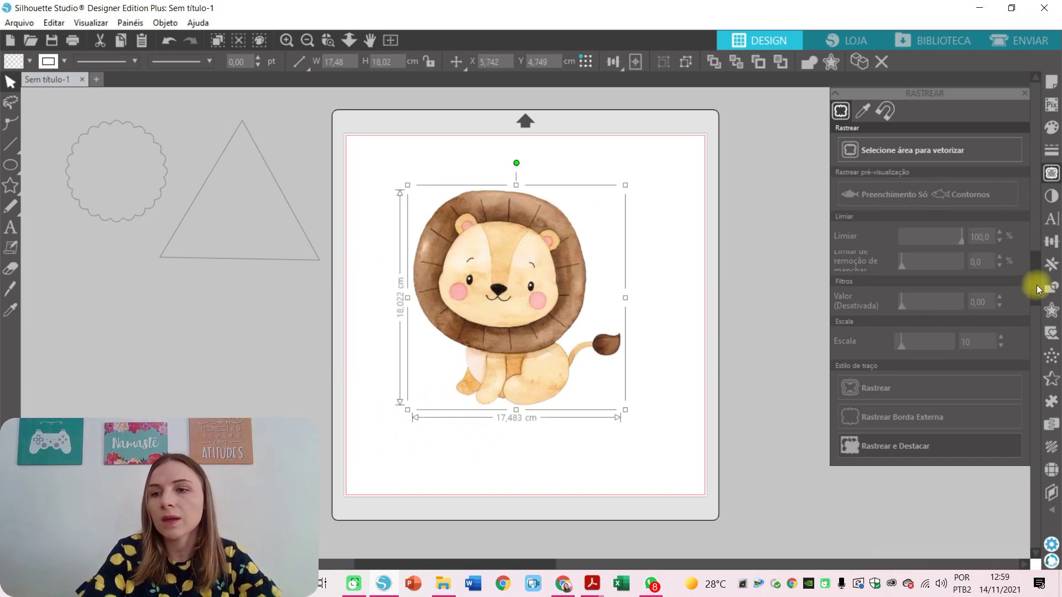
# Step: Apply a 0.2 cm offset with rounded corners around the detached lion
pyautogui.click(1051, 310)
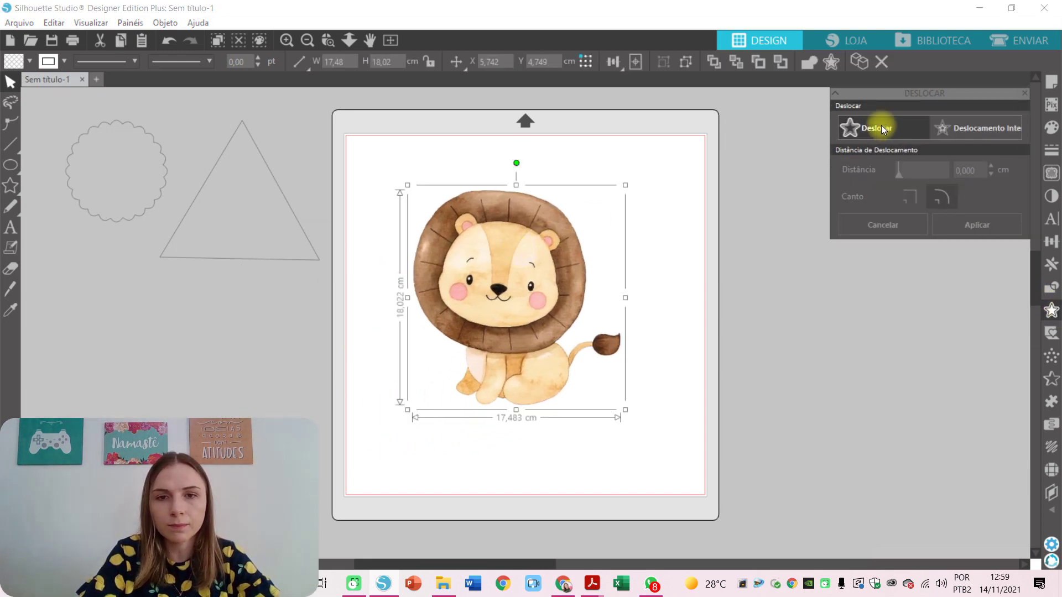
pyautogui.click(883, 129)
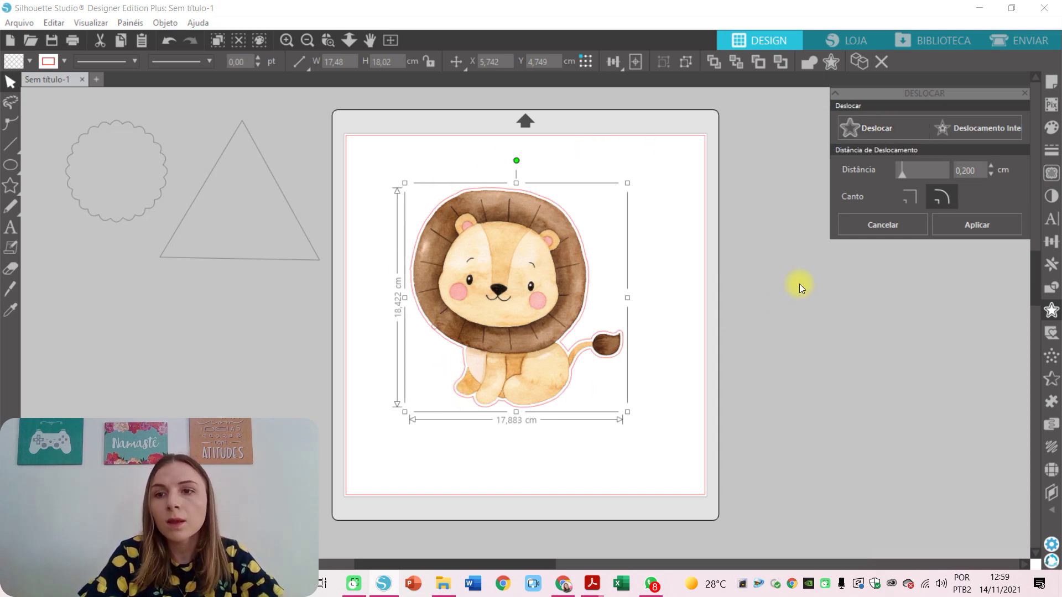
pyautogui.click(989, 225)
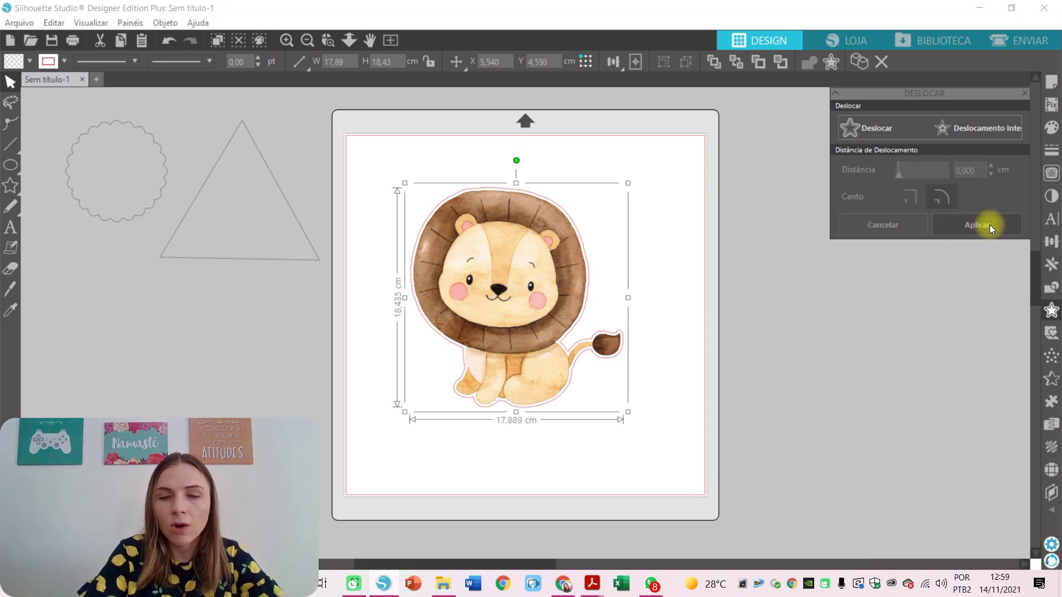
# Step: Duplicate the lion together with its offset outline and place the copy to the right of the original
pyautogui.click(631, 405)
pyautogui.click(532, 367)
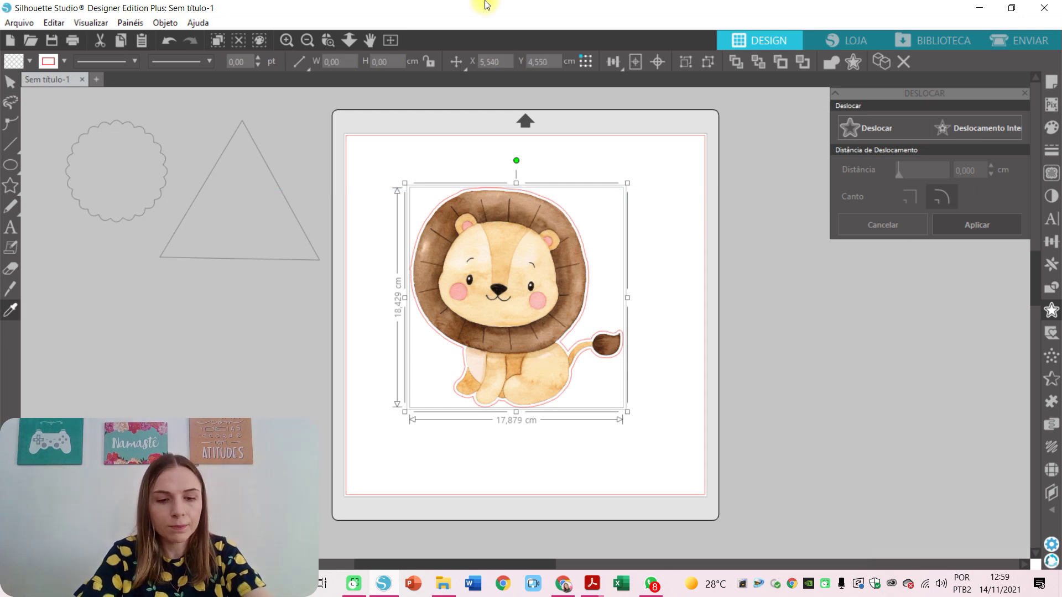
pyautogui.hotkey('ctrl', 'd')
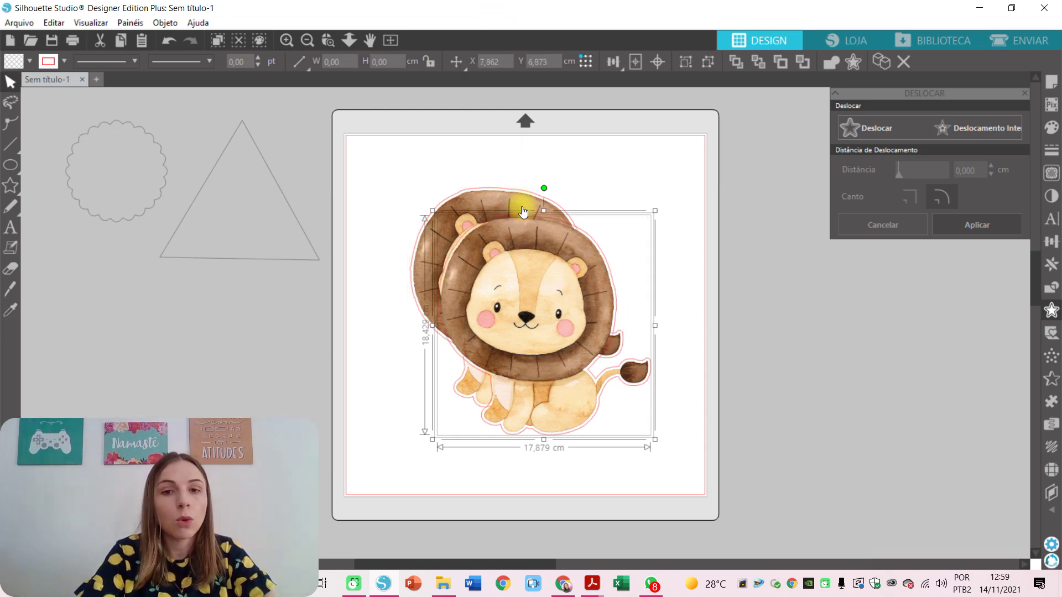
pyautogui.moveTo(519, 287); pyautogui.dragTo(735, 320)
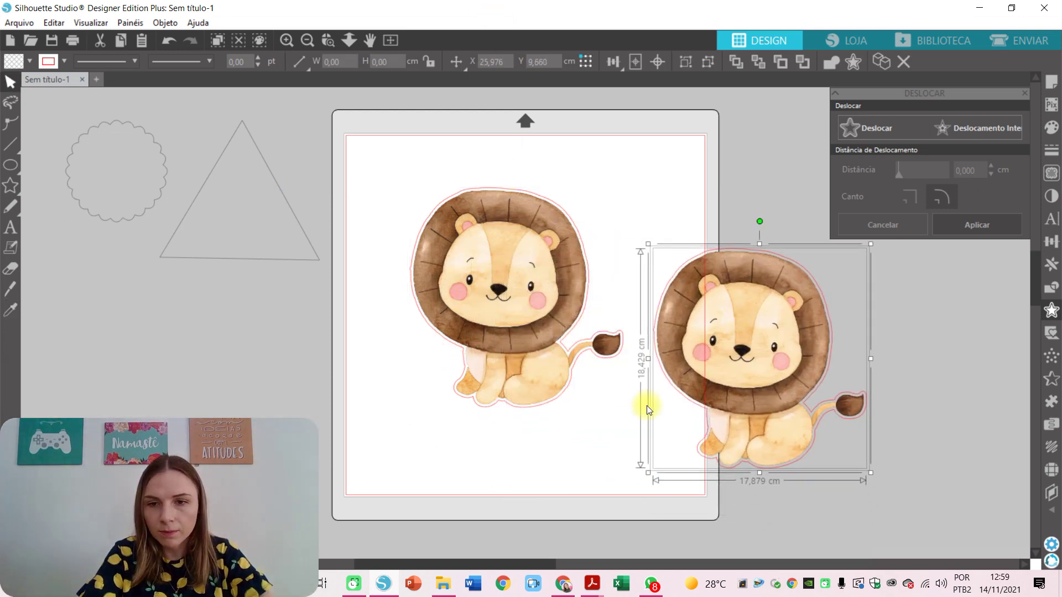
pyautogui.click(592, 445)
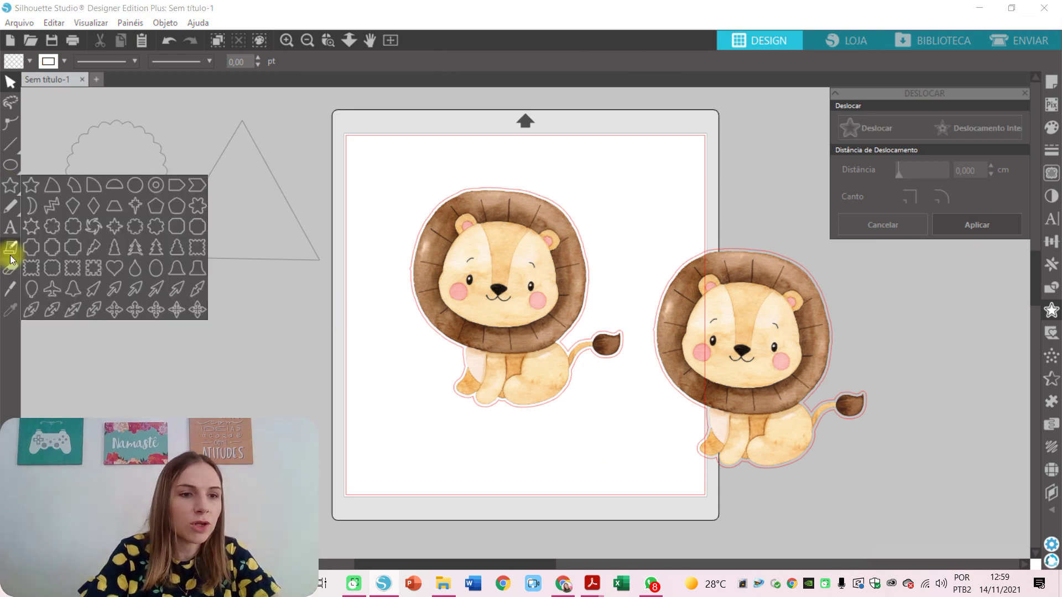
# Step: Cut the lion copy straight across below the mane with the Knife in Contornos mode, and pull the head and body apart
pyautogui.click(11, 289)
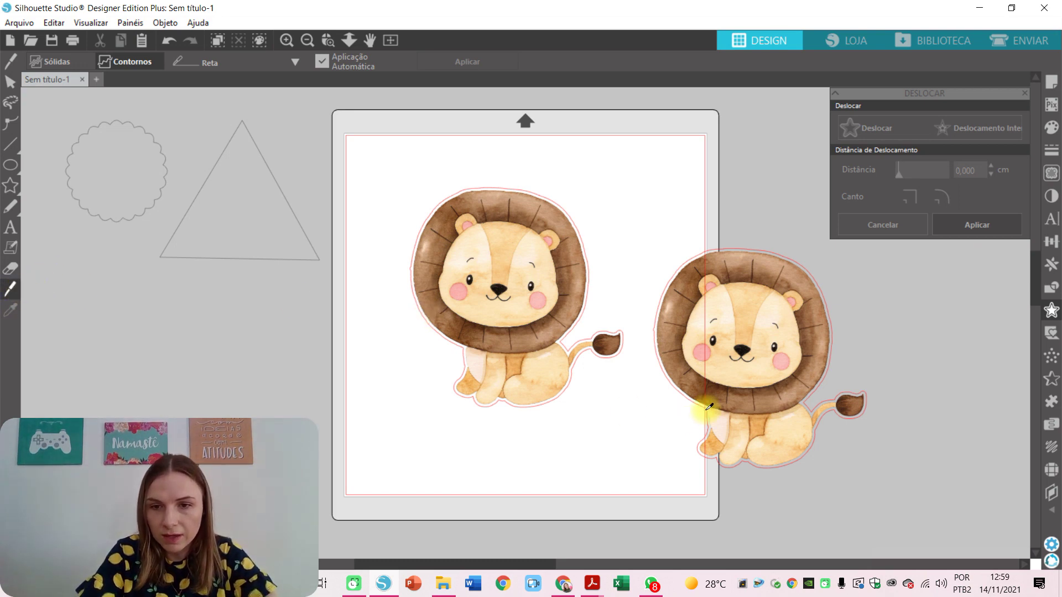
pyautogui.moveTo(708, 408); pyautogui.dragTo(816, 403)
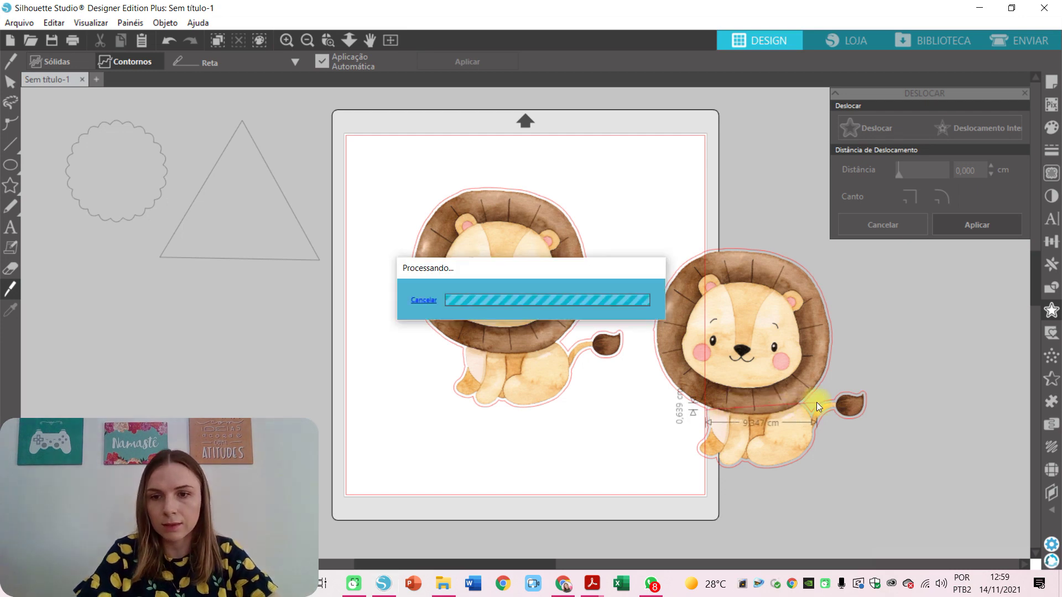
pyautogui.click(9, 87)
pyautogui.moveTo(778, 300); pyautogui.dragTo(783, 245)
pyautogui.moveTo(760, 441); pyautogui.dragTo(768, 483)
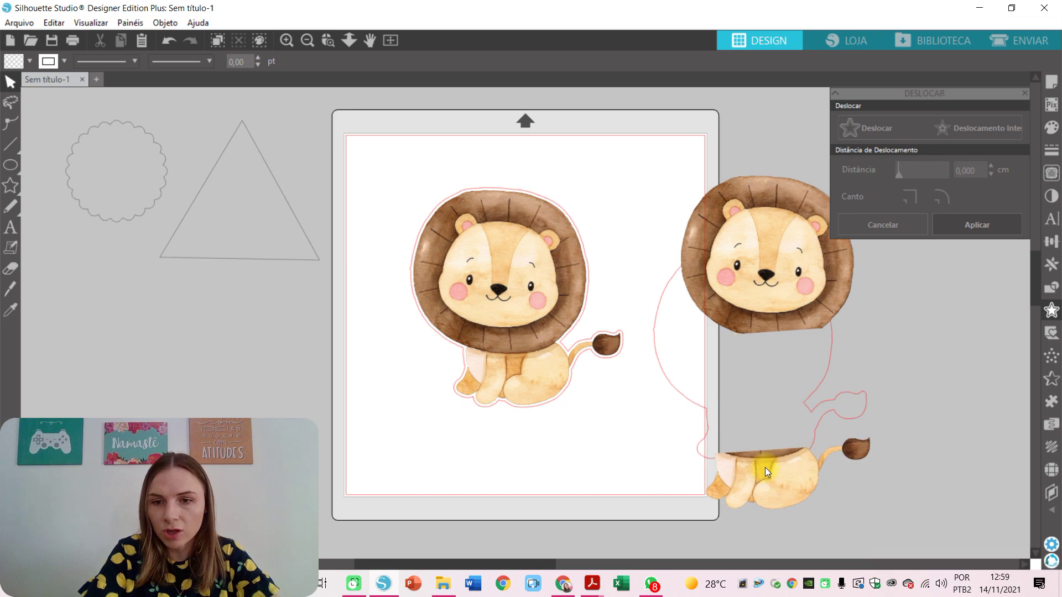
# Step: Undo the separation of the pieces, the outline-mode knife cut and the move of the lion copy
pyautogui.moveTo(706, 431); pyautogui.dragTo(708, 448)
pyautogui.click(708, 449)
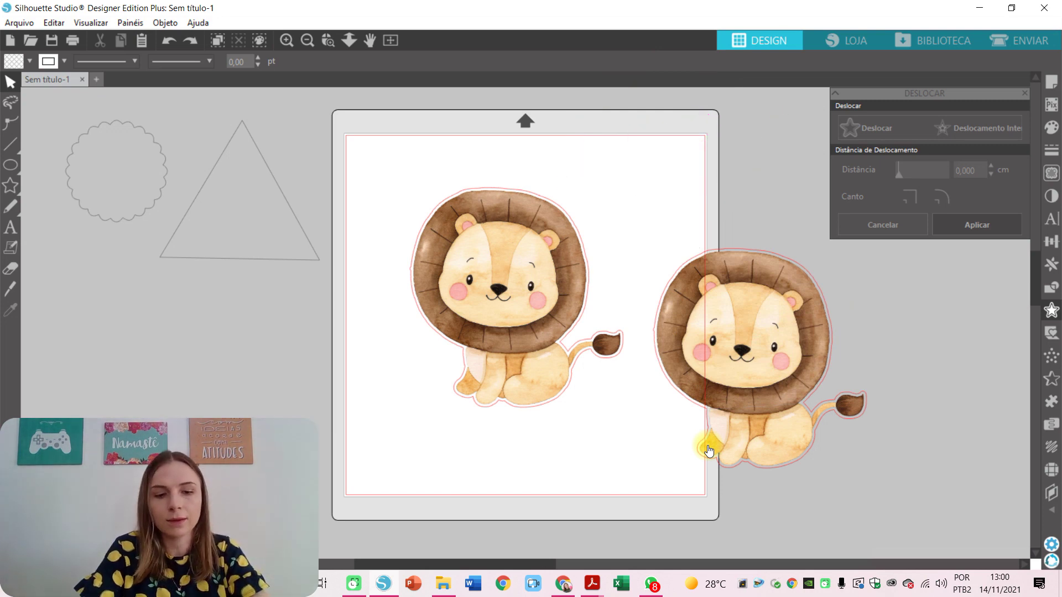
pyautogui.click(709, 450)
pyautogui.hotkey('ctrl', 'z')
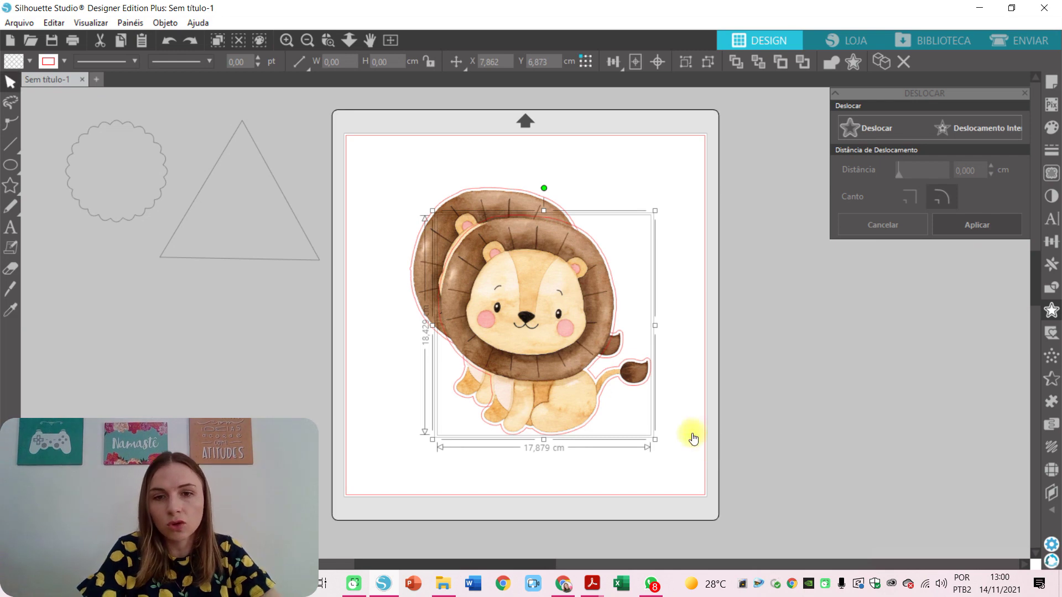
# Step: Place the lion copy right of the original and cut it straight across below the mane with the Knife in Sólidas mode
pyautogui.moveTo(530, 308); pyautogui.dragTo(754, 374)
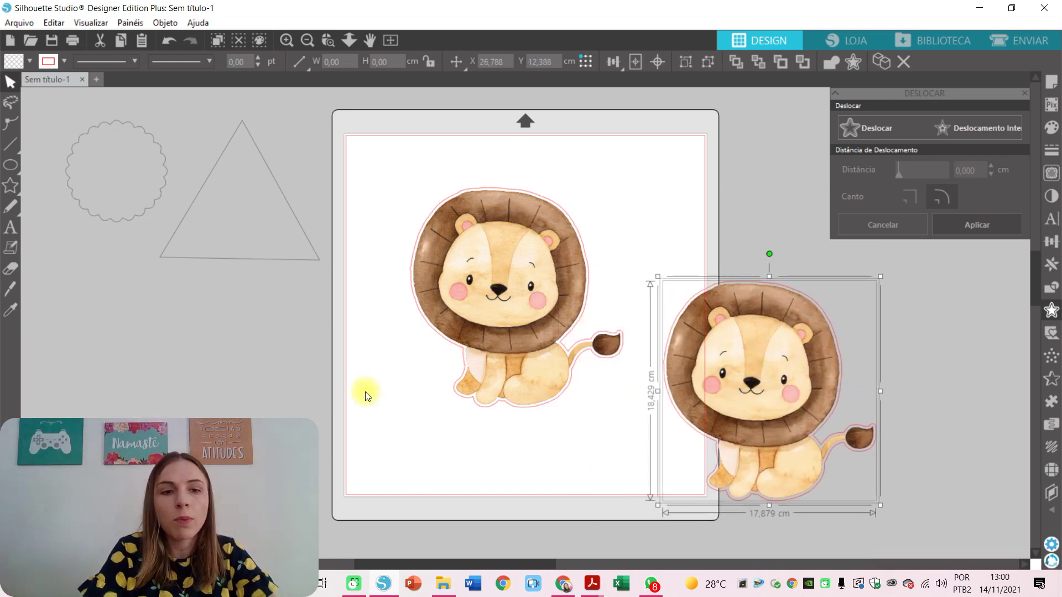
pyautogui.click(12, 288)
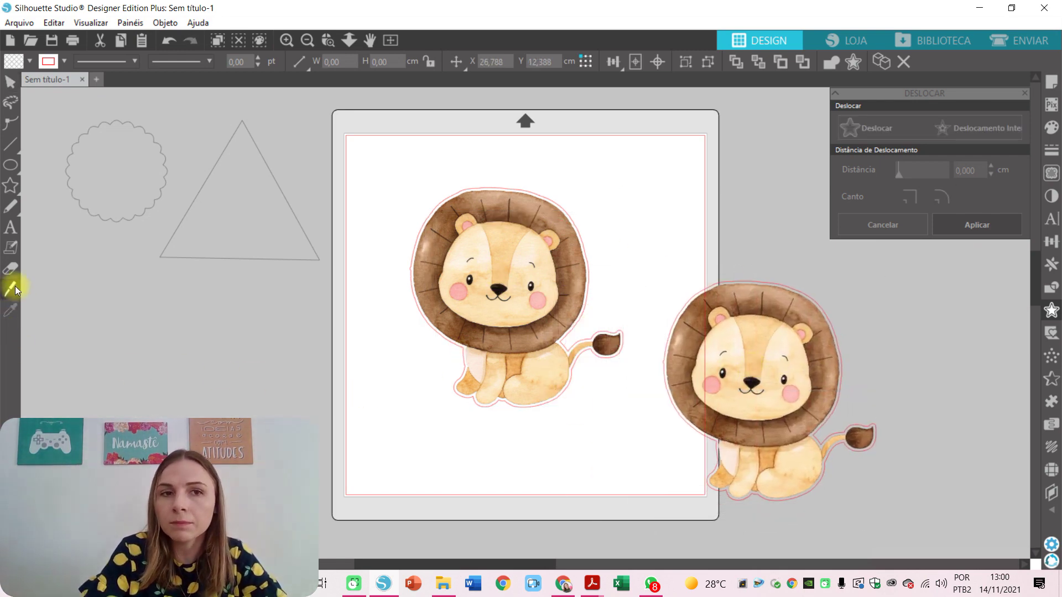
pyautogui.click(55, 65)
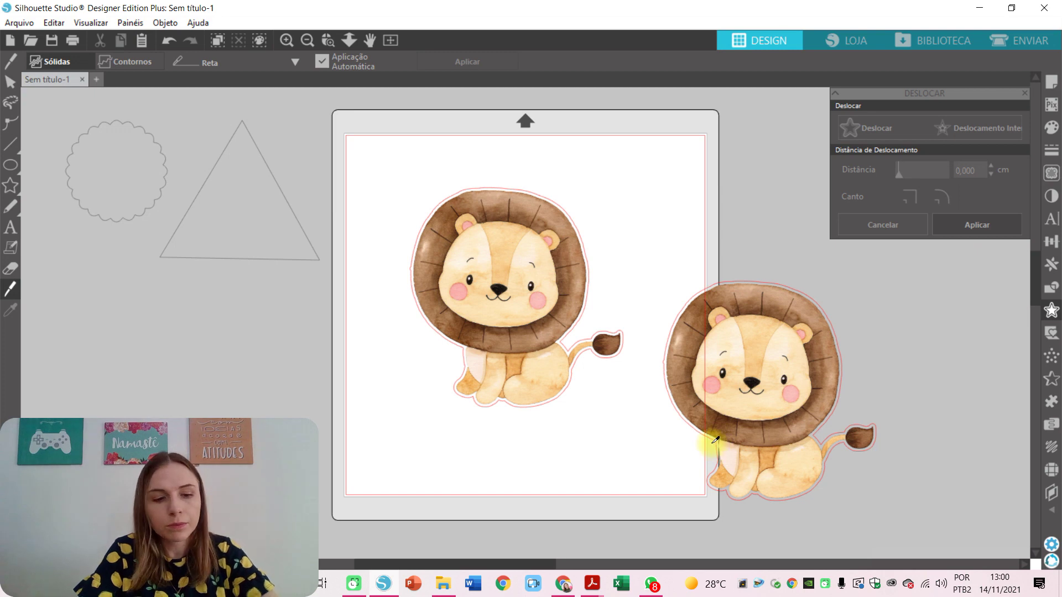
pyautogui.moveTo(715, 439); pyautogui.dragTo(825, 430)
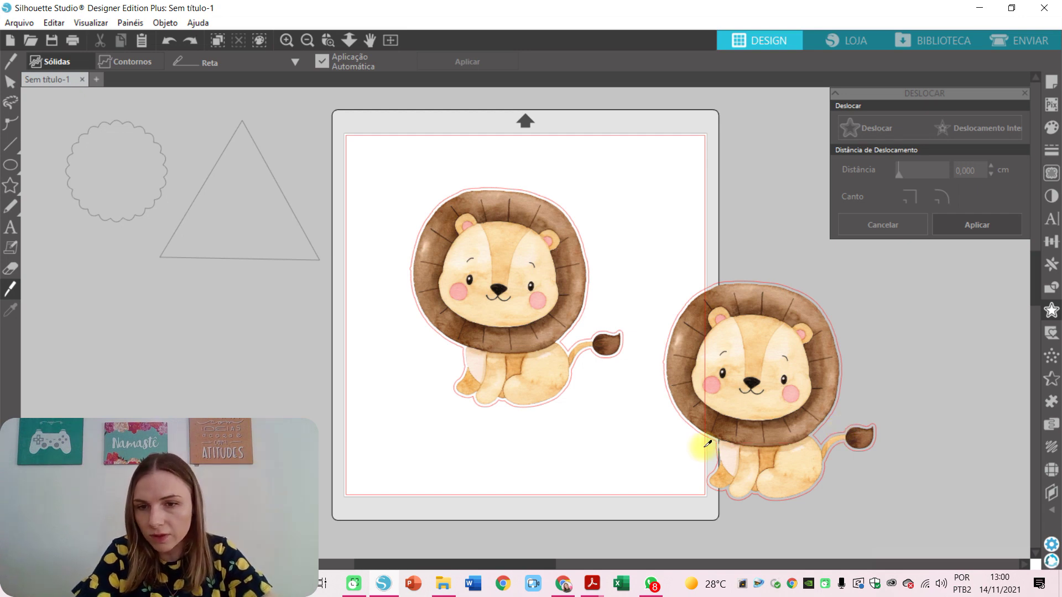
pyautogui.moveTo(710, 443); pyautogui.dragTo(828, 430)
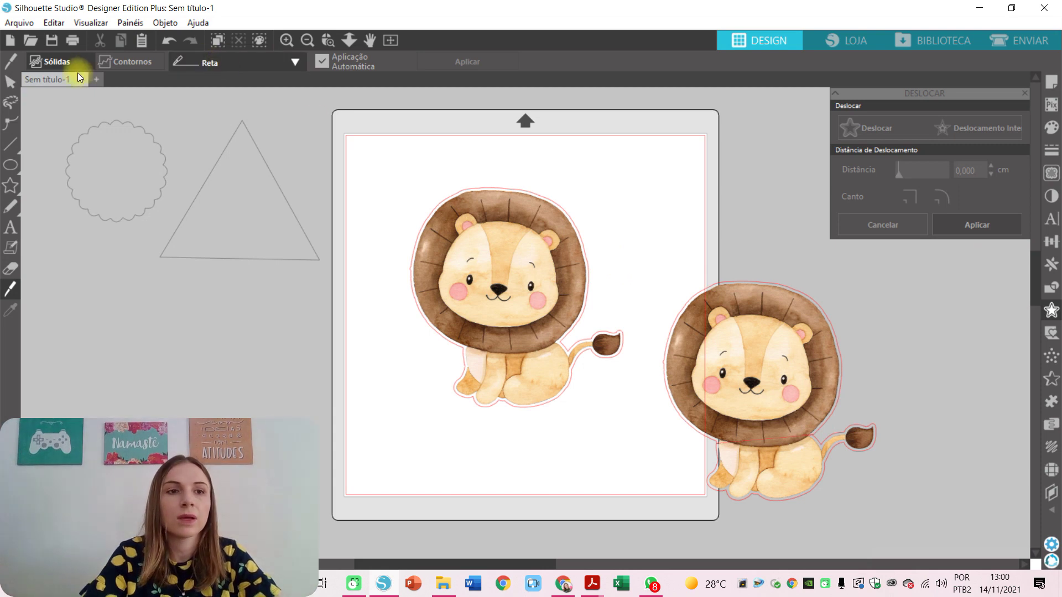
# Step: Cut the tail tip off the lion copy with the Knife in Sólidas mode, and pull the image pieces away from their outlines
pyautogui.click(7, 82)
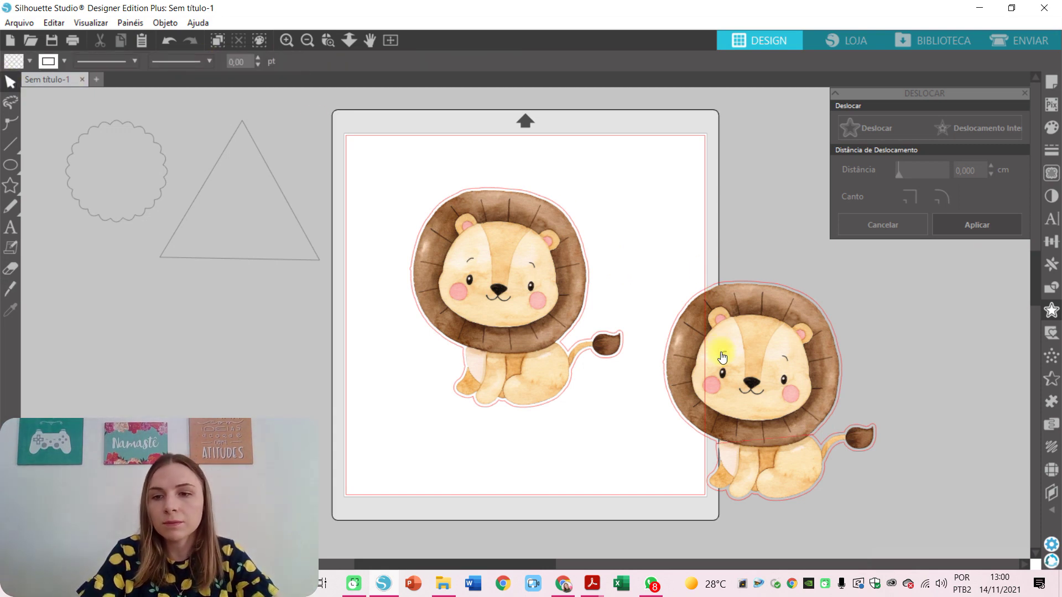
pyautogui.click(10, 289)
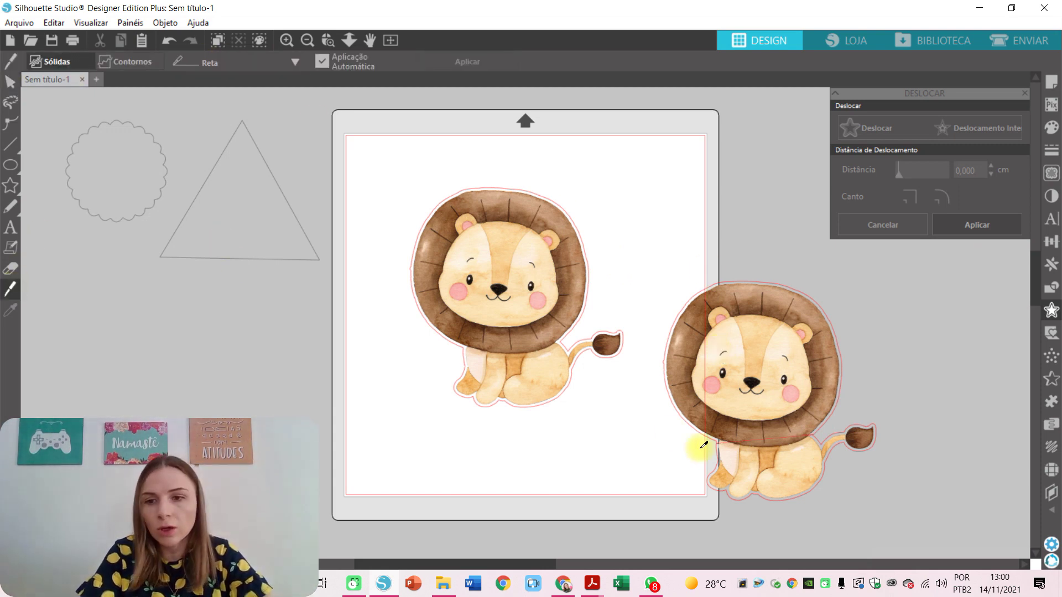
pyautogui.moveTo(848, 422); pyautogui.dragTo(848, 453)
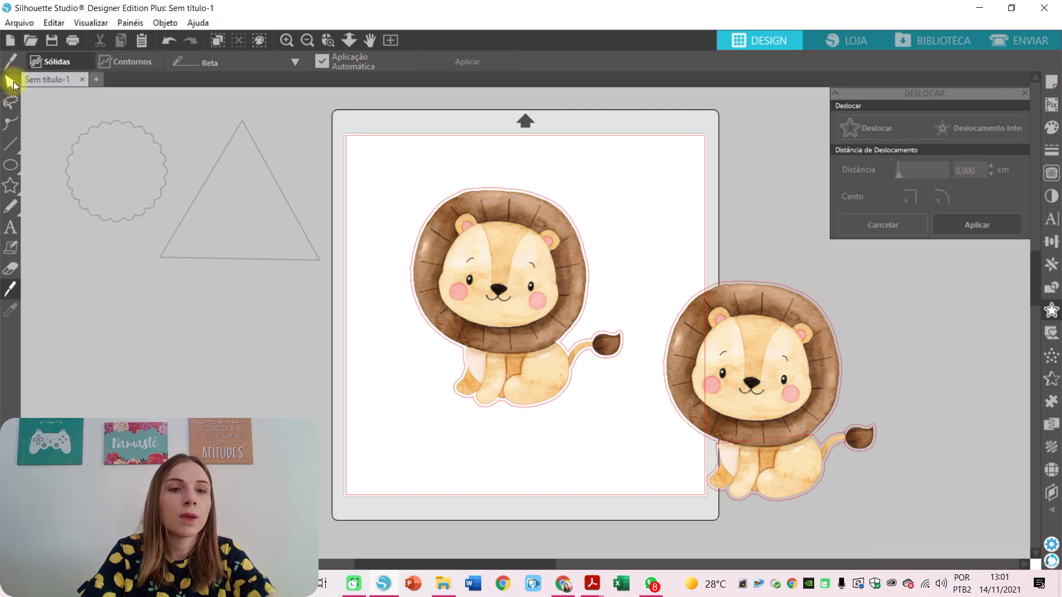
pyautogui.click(12, 83)
pyautogui.moveTo(755, 325); pyautogui.dragTo(696, 134)
pyautogui.moveTo(791, 466); pyautogui.dragTo(641, 521)
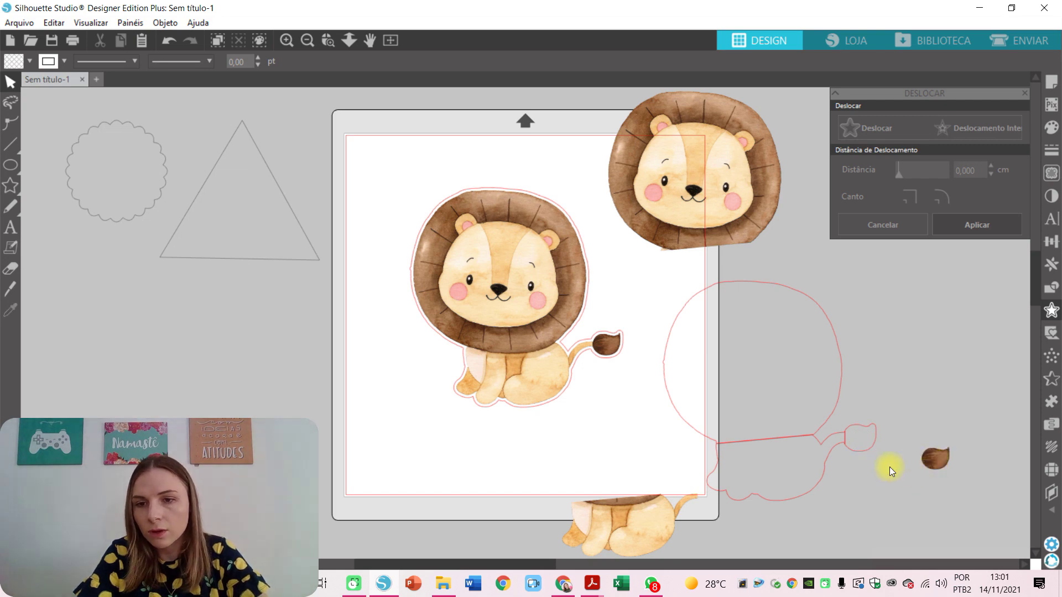
# Step: Fill the head and tail-tip outline pieces with the brown #996237 sampled from the lion's mane
pyautogui.click(778, 288)
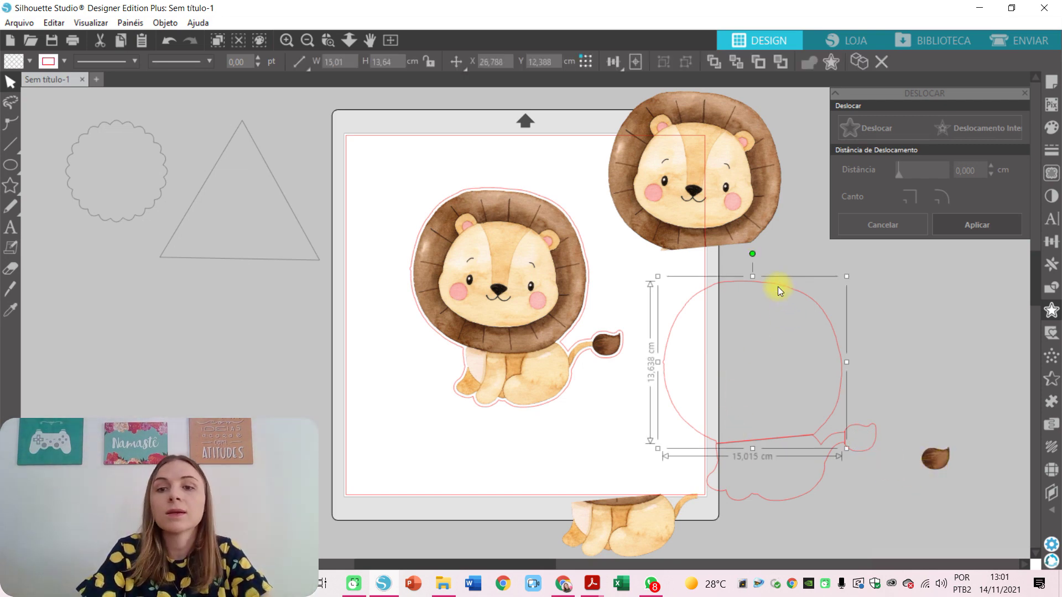
pyautogui.click(26, 62)
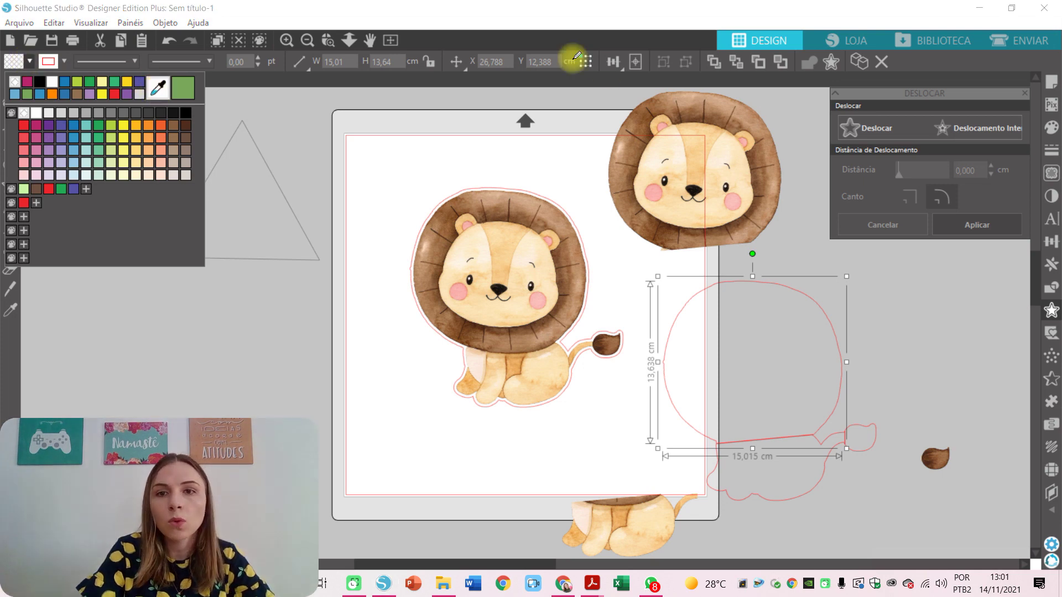
pyautogui.click(650, 100)
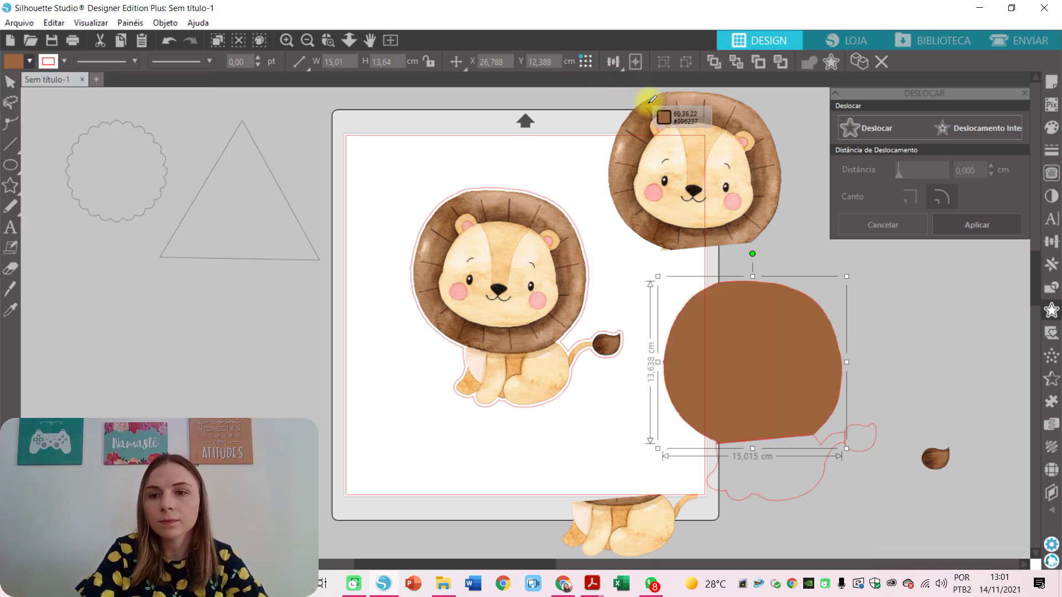
pyautogui.click(31, 62)
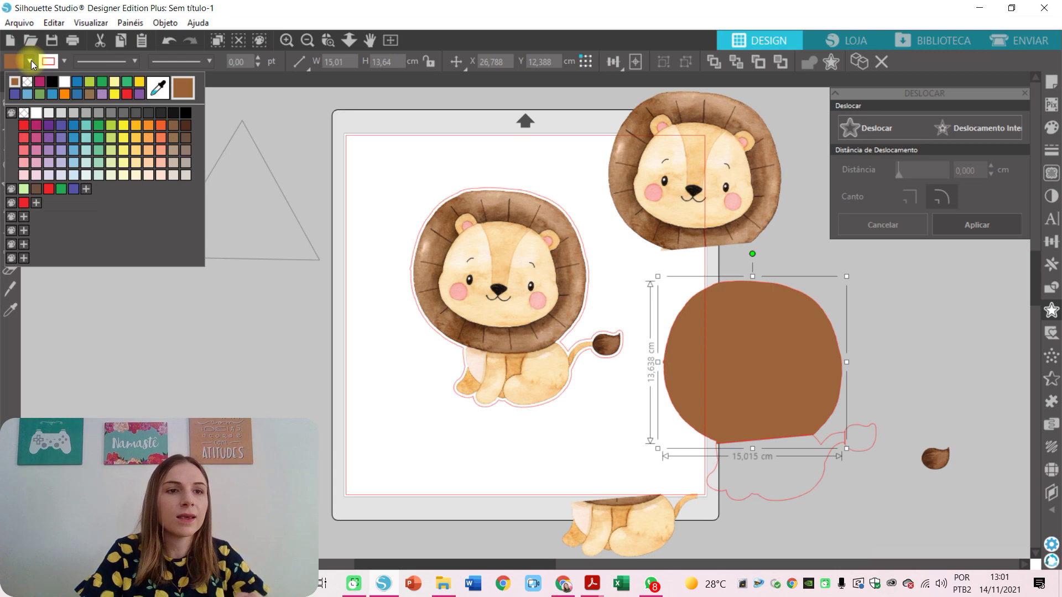
pyautogui.click(866, 435)
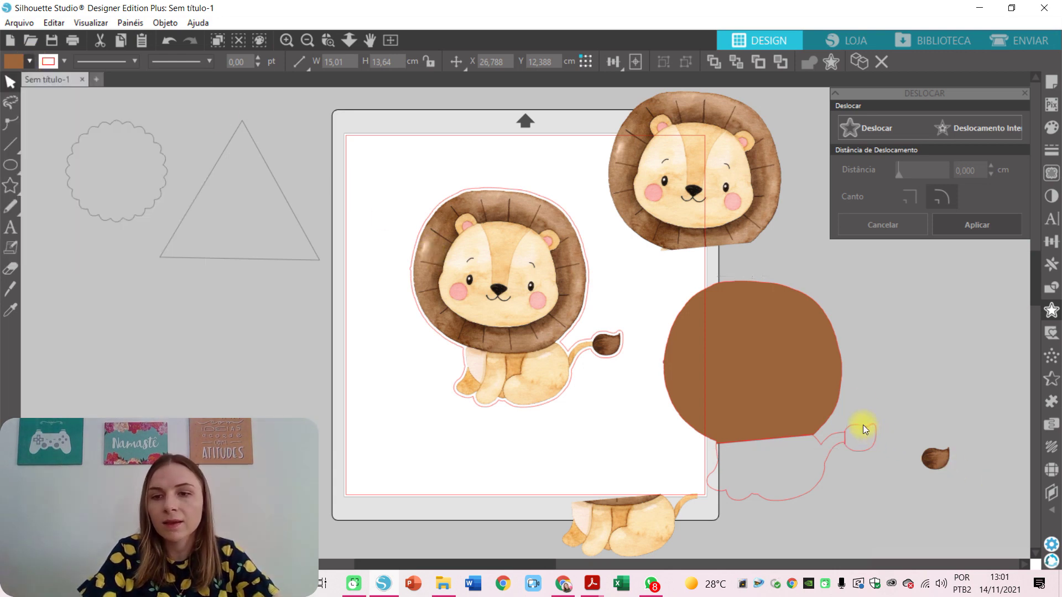
pyautogui.click(30, 62)
pyautogui.click(183, 87)
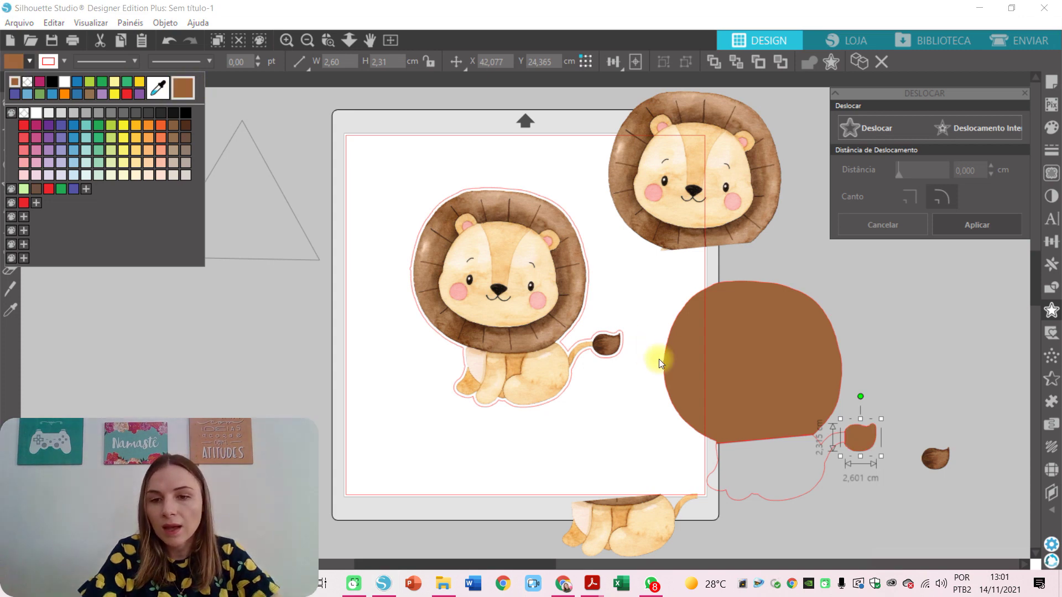
# Step: Fill the body outline piece with the beige #F6CC90 sampled from the original lion's tail
pyautogui.click(772, 499)
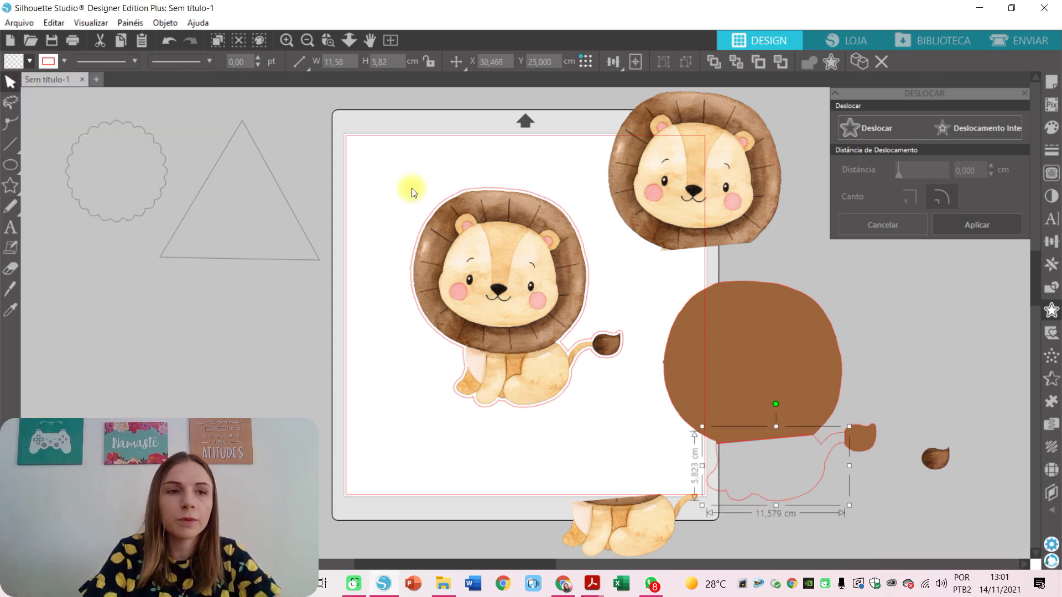
pyautogui.click(30, 62)
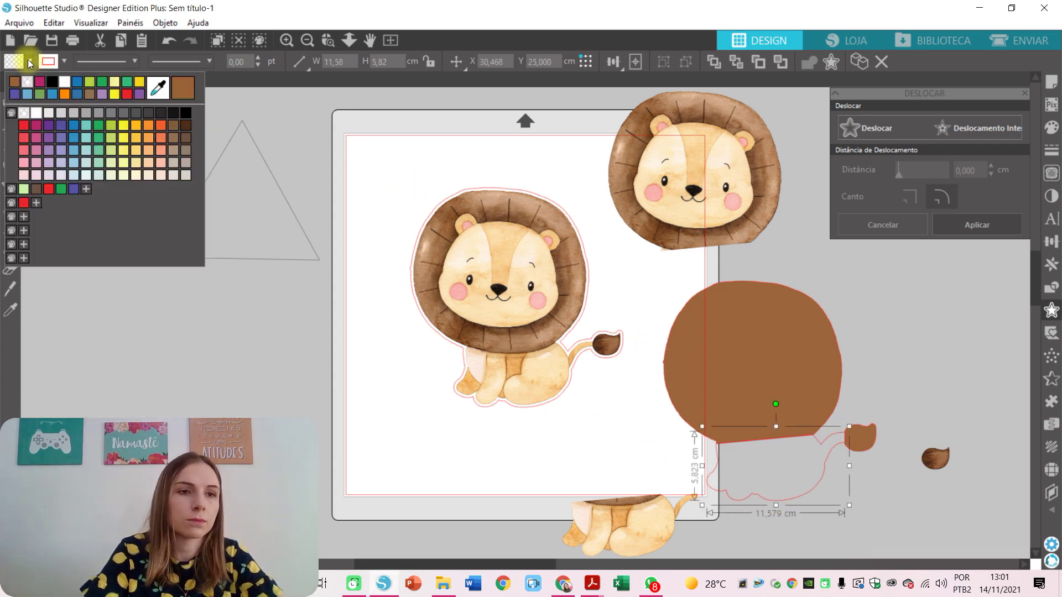
pyautogui.click(153, 86)
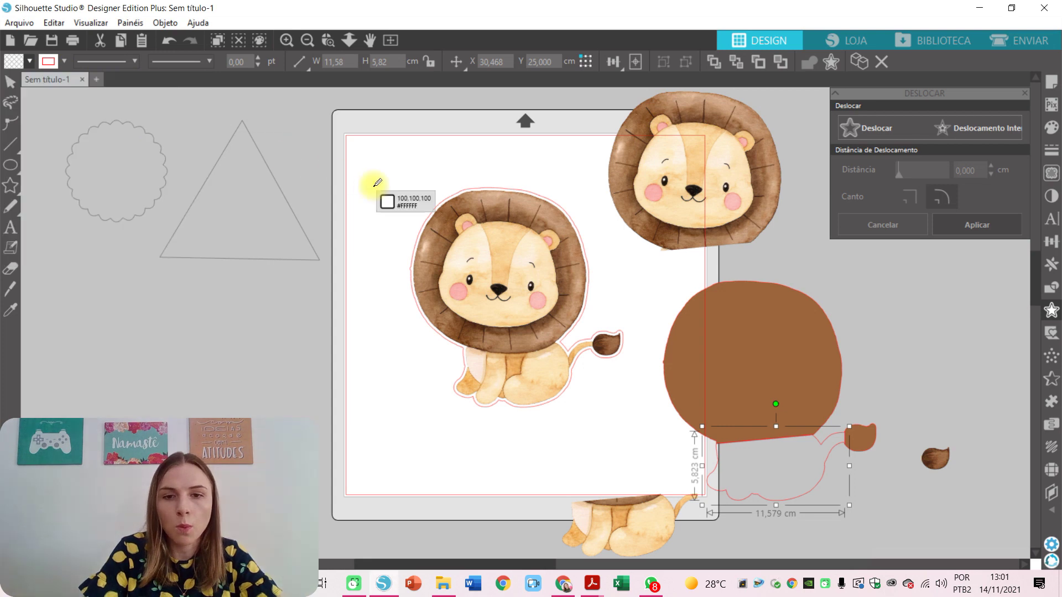
pyautogui.click(585, 347)
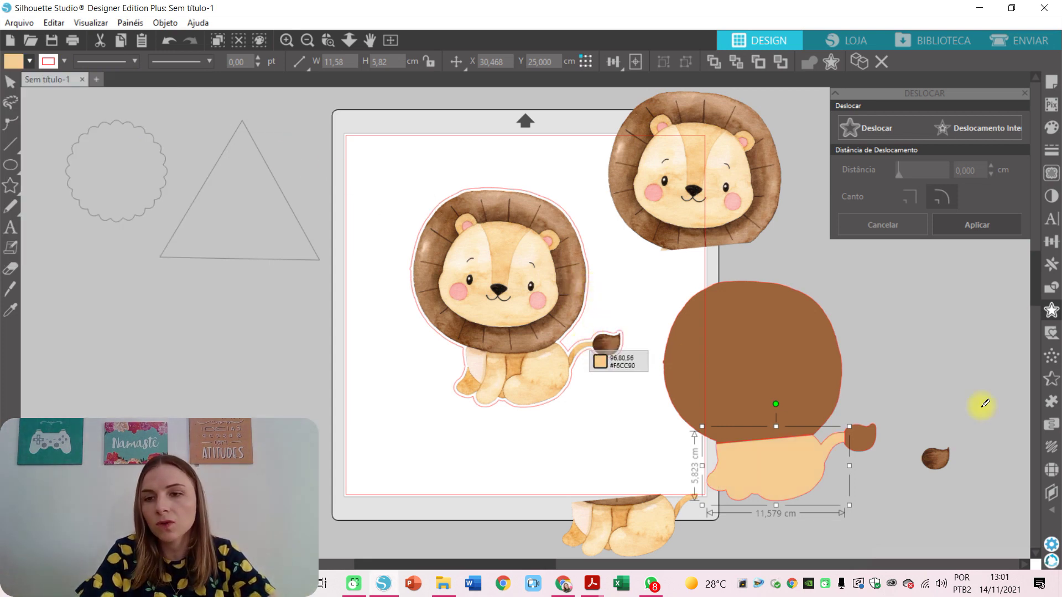
pyautogui.press('Escape')
# Step: Select the three filled outline pieces together and set their line colour to transparent
pyautogui.click(881, 348)
pyautogui.click(857, 451)
pyautogui.press('i')
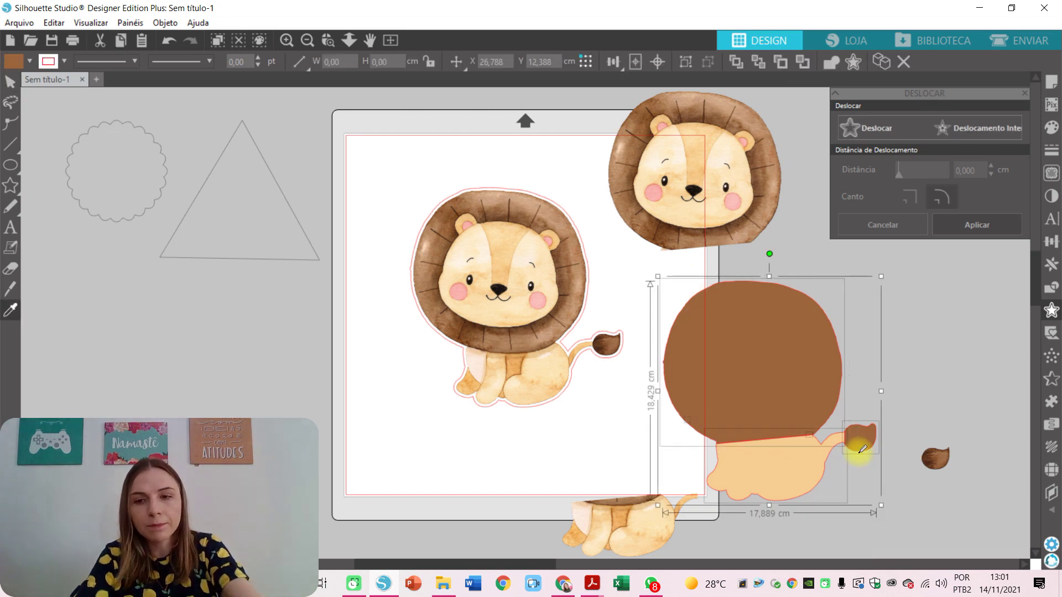
pyautogui.click(862, 449)
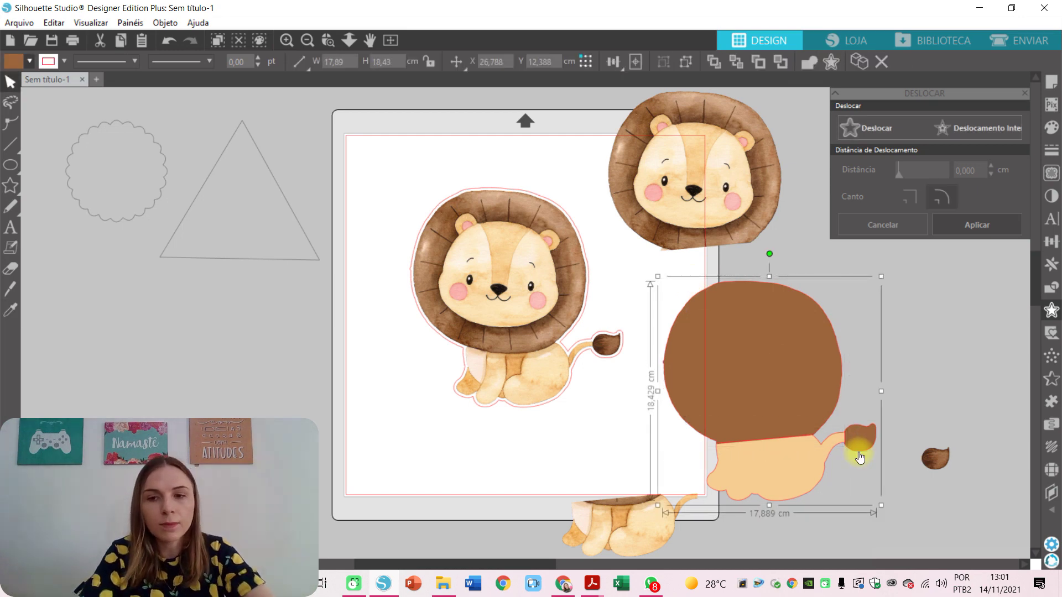
pyautogui.click(62, 57)
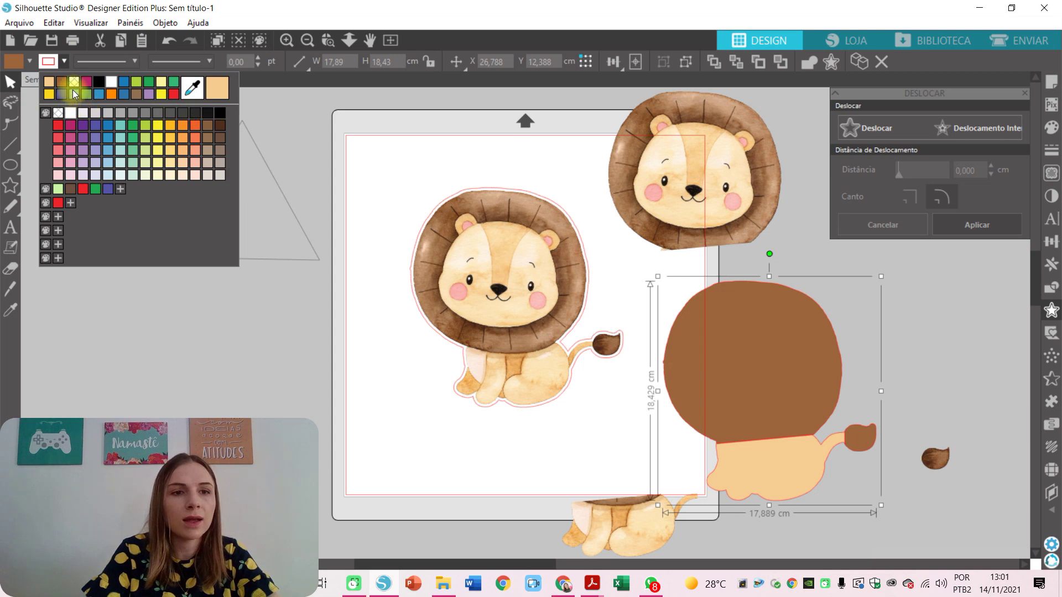
pyautogui.click(73, 82)
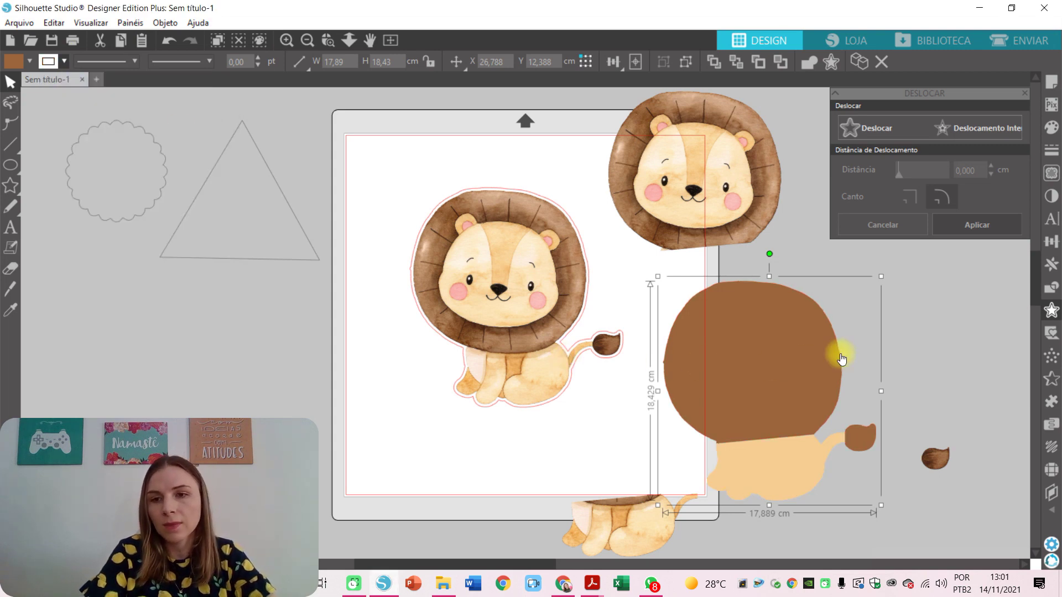
pyautogui.click(878, 362)
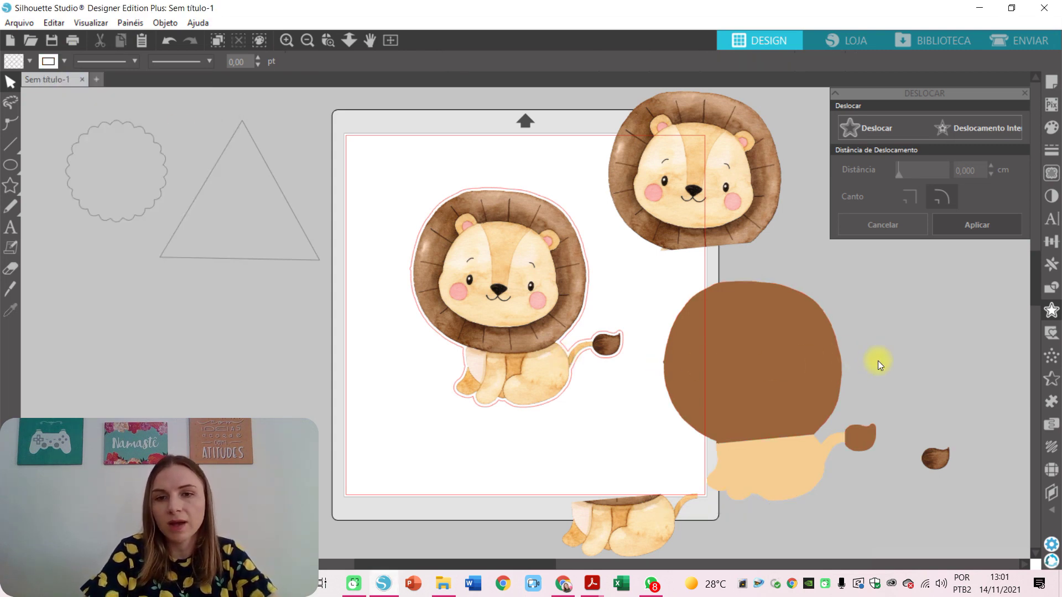
# Step: Move the original lion image onto the coloured pieces, bring it to the front and align it to their center
pyautogui.click(515, 261)
pyautogui.moveTo(515, 261); pyautogui.dragTo(670, 341)
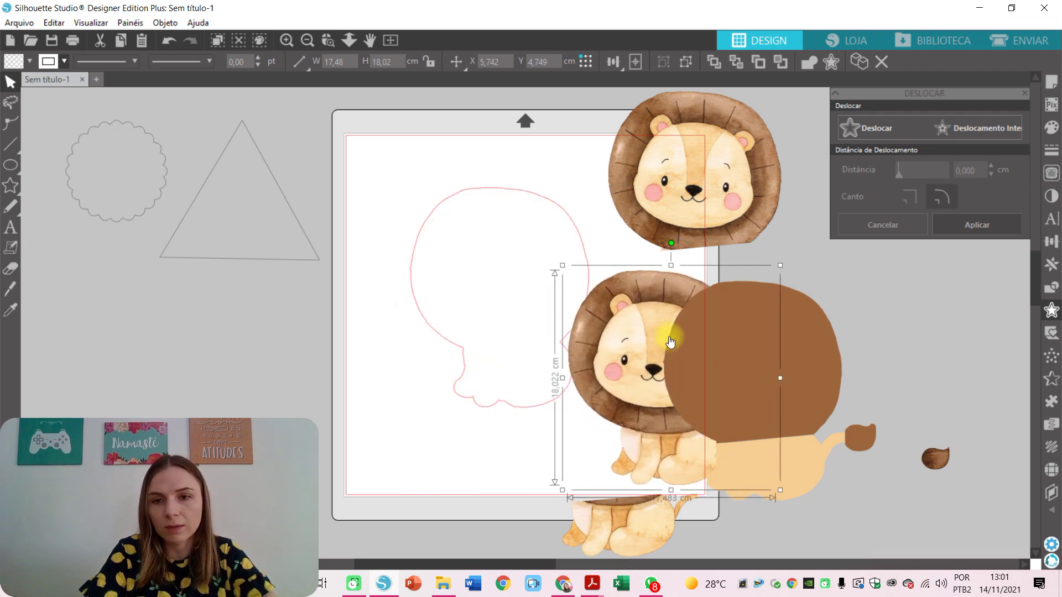
pyautogui.click(684, 63)
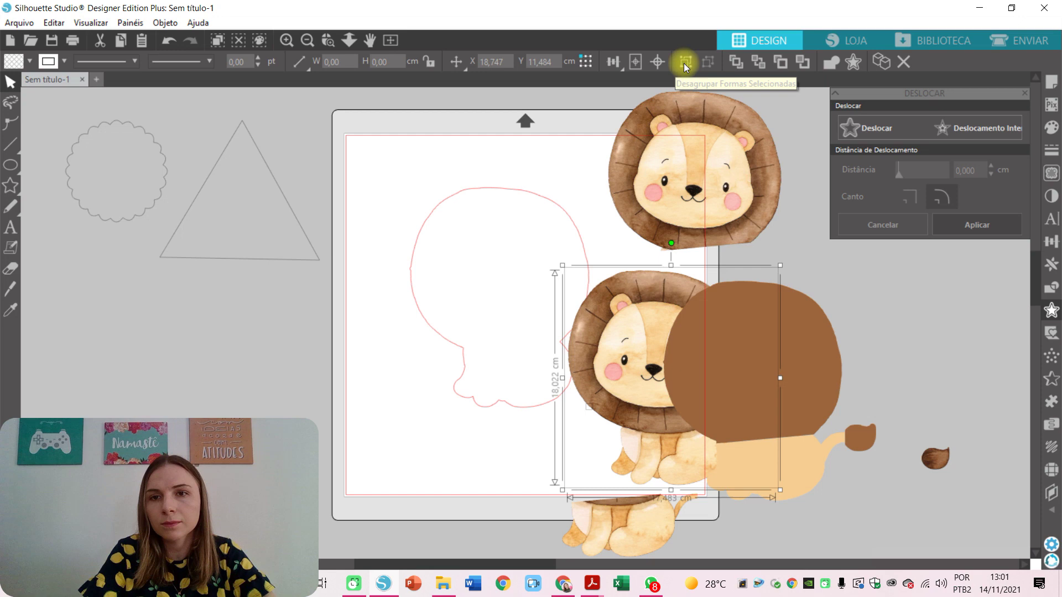
pyautogui.click(738, 61)
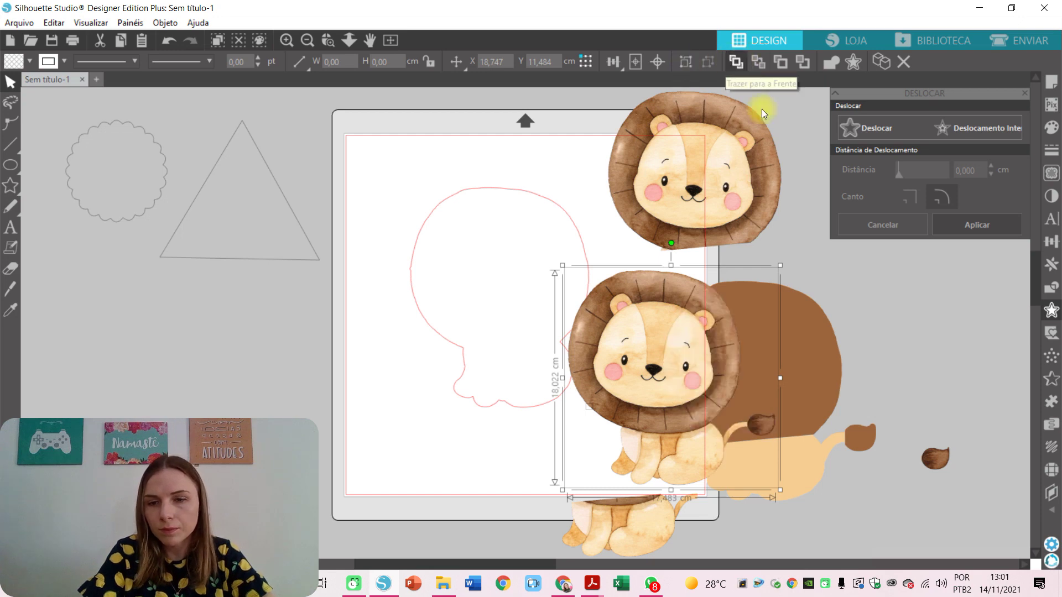
pyautogui.click(880, 333)
pyautogui.click(715, 340)
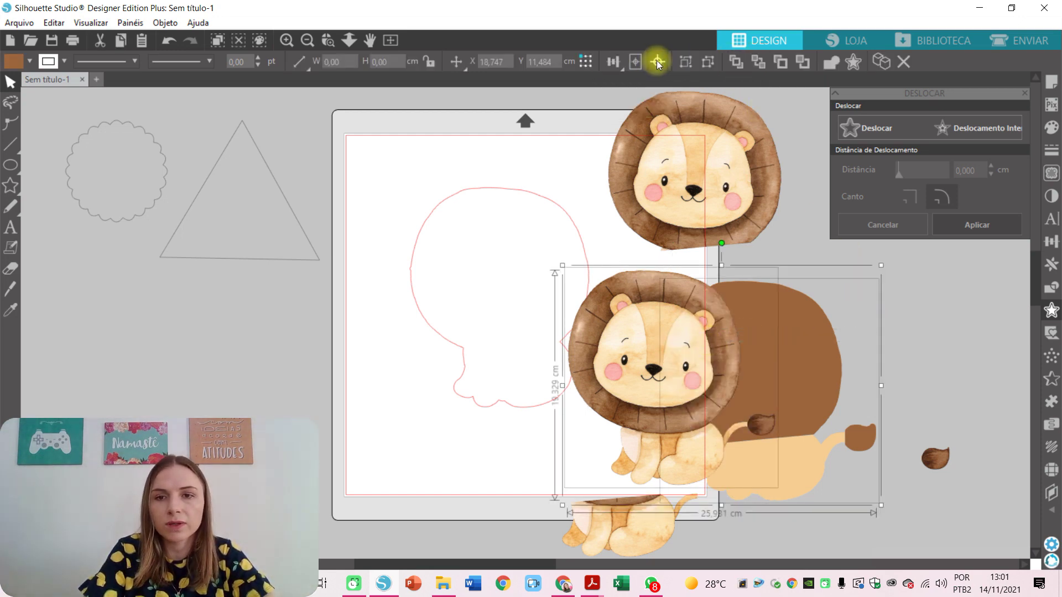
pyautogui.click(657, 62)
# Step: Delete the leftover cut image pieces and the original red outline, and place the layered lion in the middle of the page
pyautogui.moveTo(715, 346); pyautogui.dragTo(249, 248)
pyautogui.moveTo(441, 94); pyautogui.dragTo(962, 529)
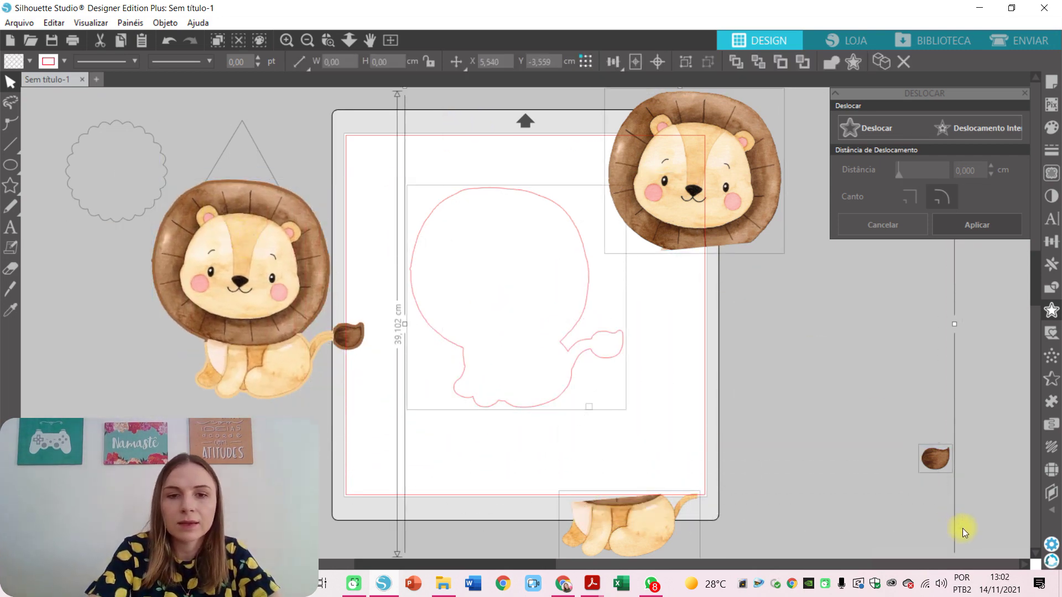
pyautogui.press('Delete')
pyautogui.click(289, 300)
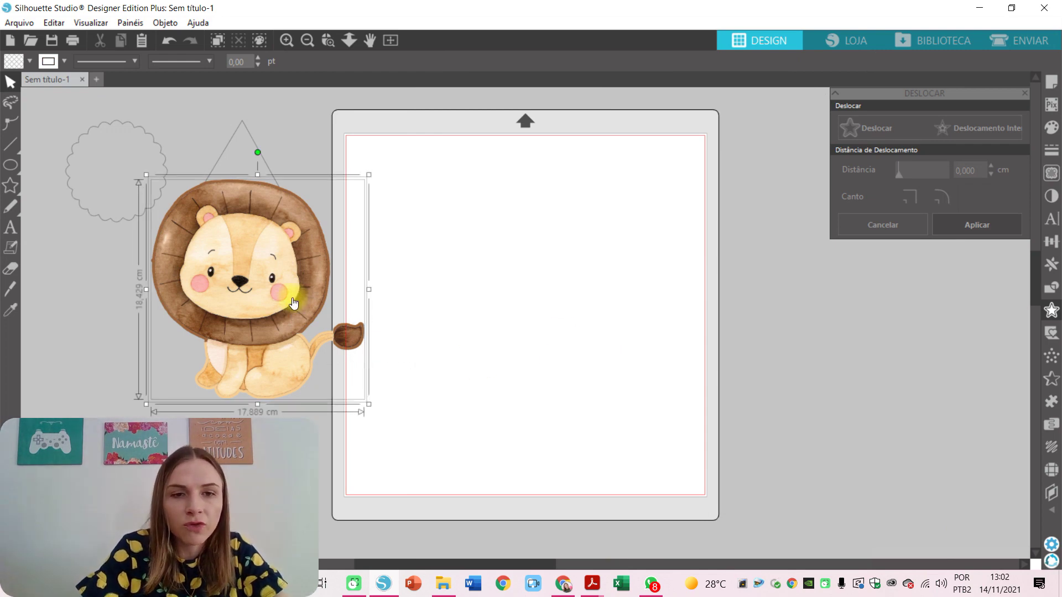
pyautogui.moveTo(278, 294); pyautogui.dragTo(539, 313)
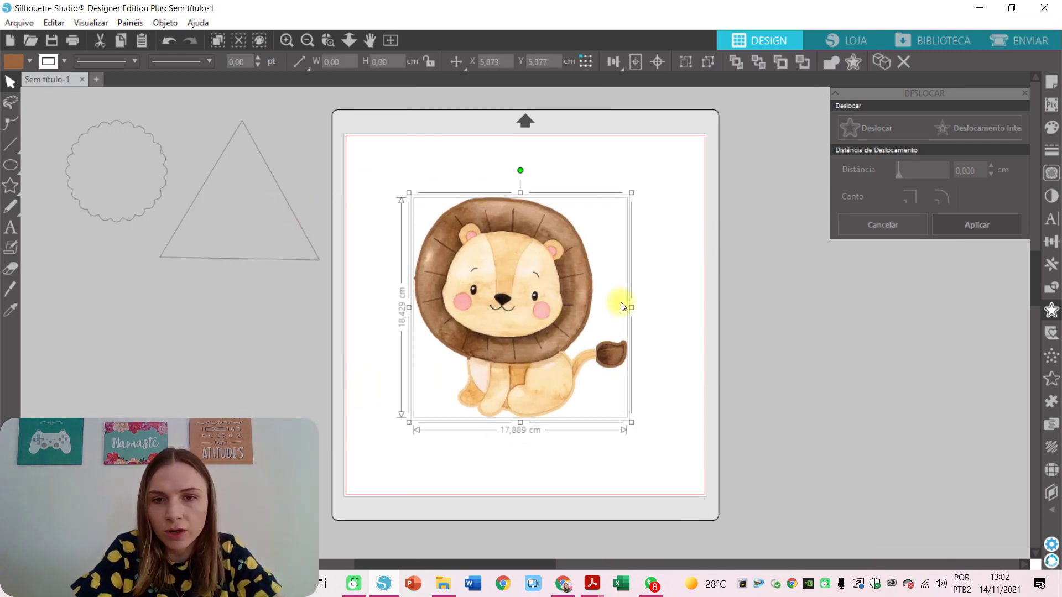
pyautogui.click(652, 300)
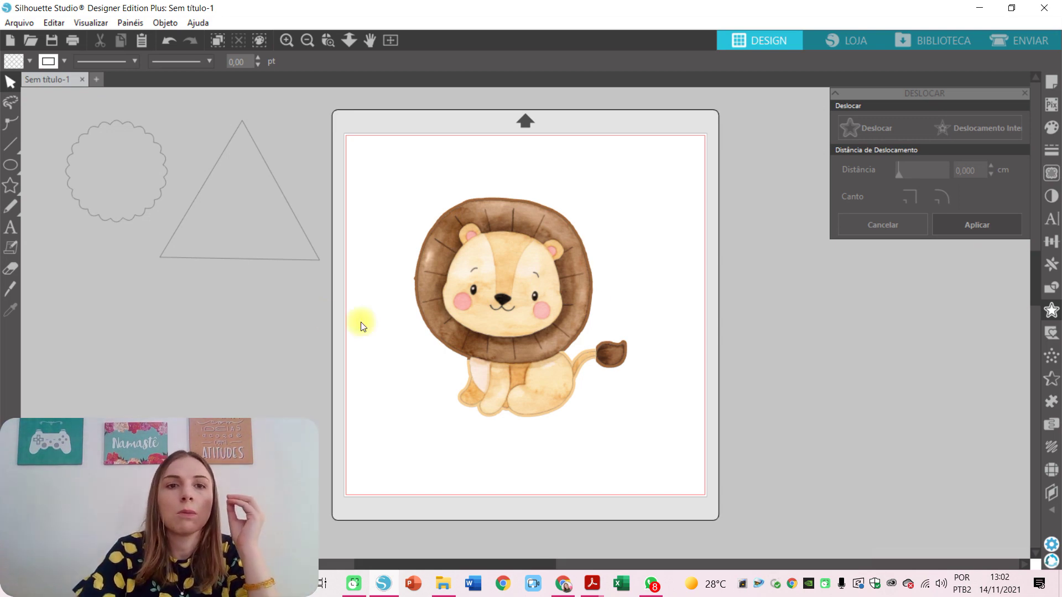
# Step: Move the whole layered lion, image and coloured backing together, off the page to its right side
pyautogui.click(329, 40)
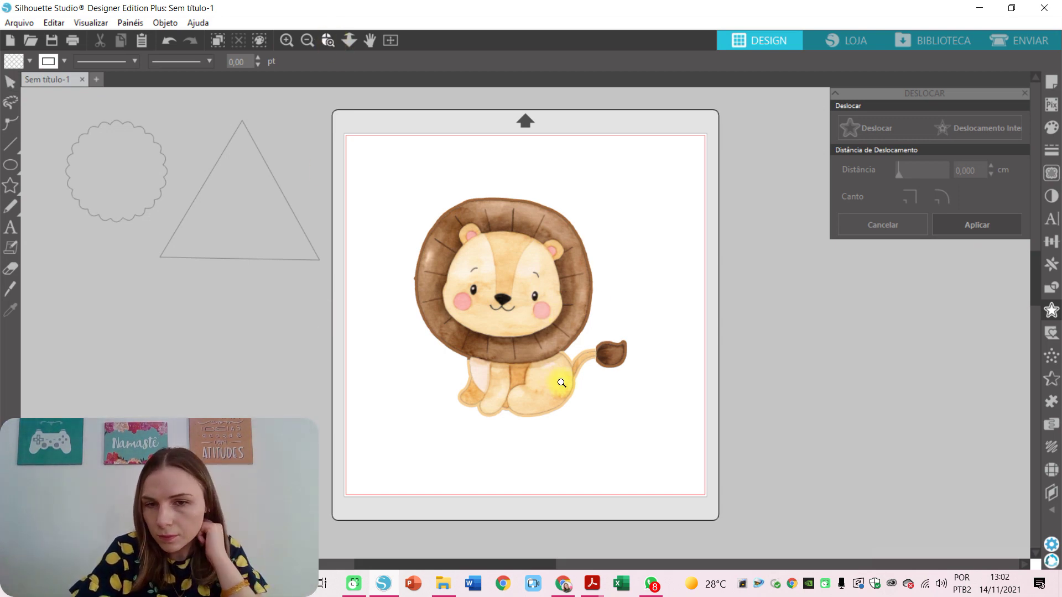
pyautogui.click(569, 355)
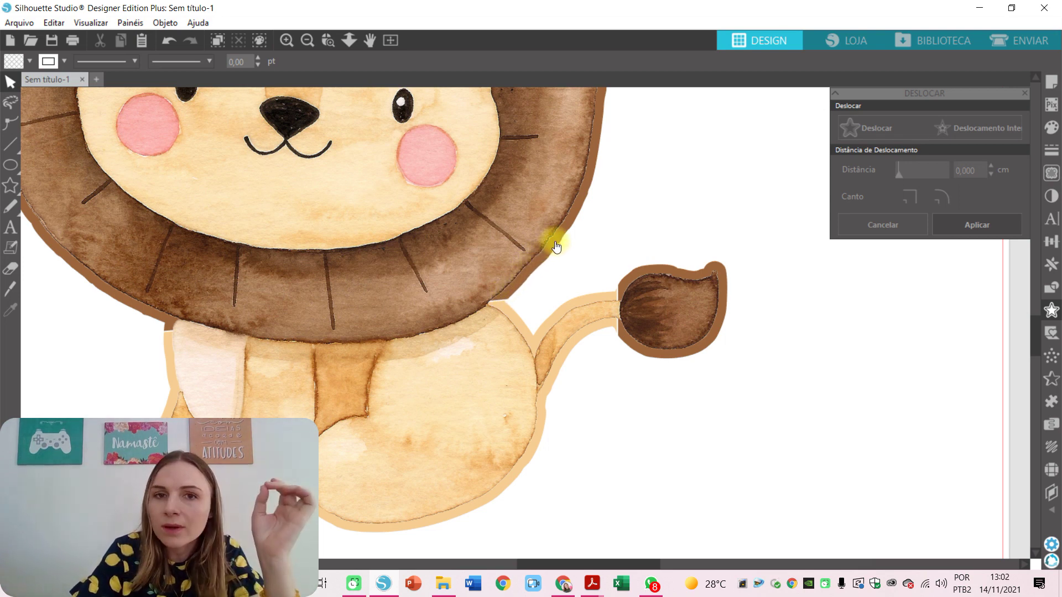
pyautogui.click(392, 41)
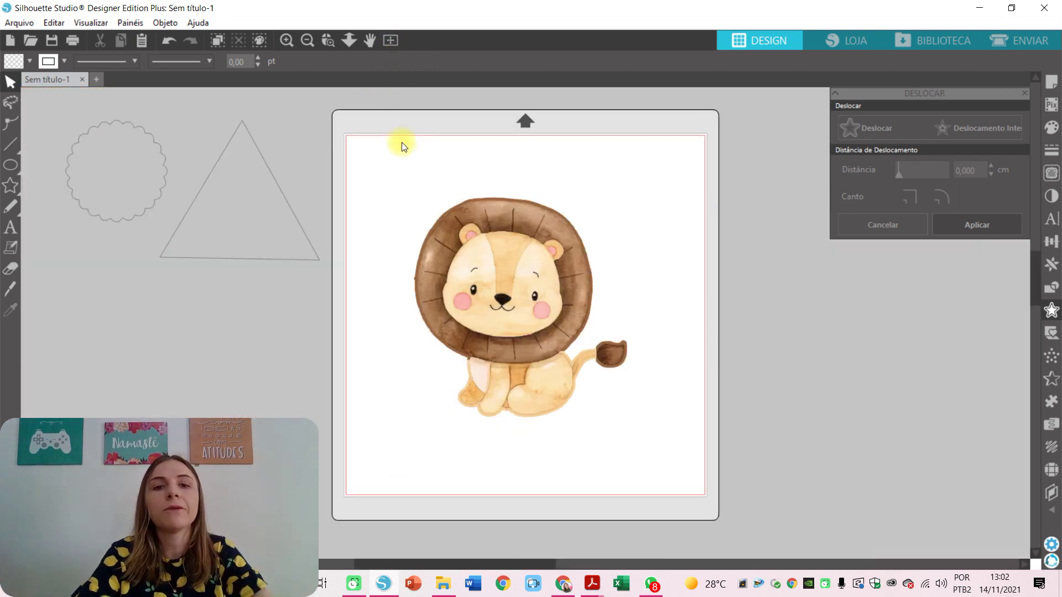
pyautogui.moveTo(402, 161); pyautogui.dragTo(569, 389)
pyautogui.moveTo(609, 418); pyautogui.dragTo(609, 417)
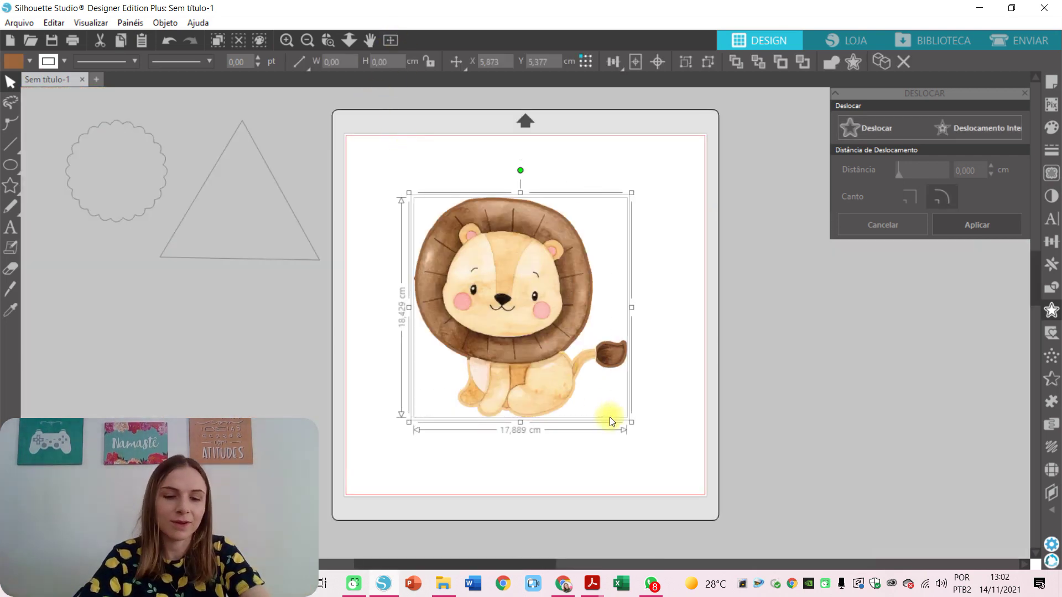
pyautogui.moveTo(544, 284); pyautogui.dragTo(867, 357)
pyautogui.click(623, 359)
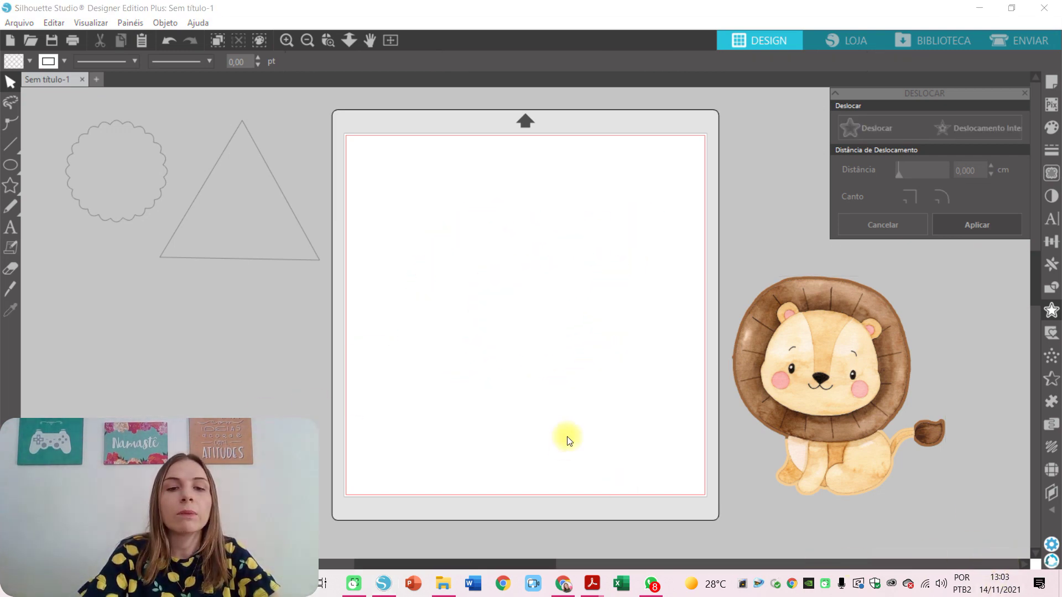
# Step: Insert the pink heart image "PNG - Unicórnio - Coração (1)" from the PNG - Imagens aquarela folder and place it in the page's upper-left area
pyautogui.click(442, 585)
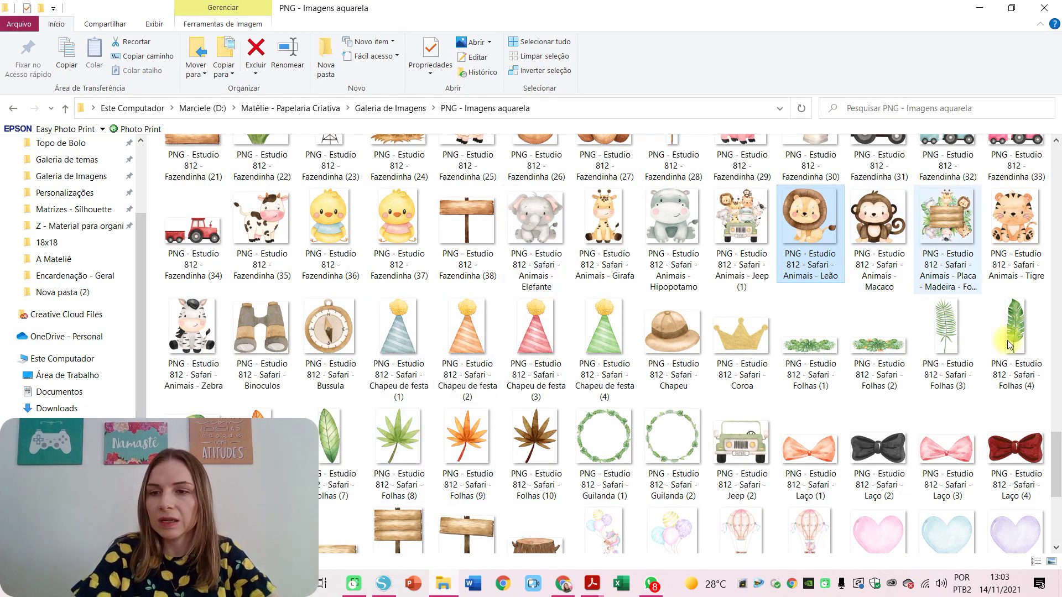
pyautogui.moveTo(1057, 449); pyautogui.dragTo(1052, 492)
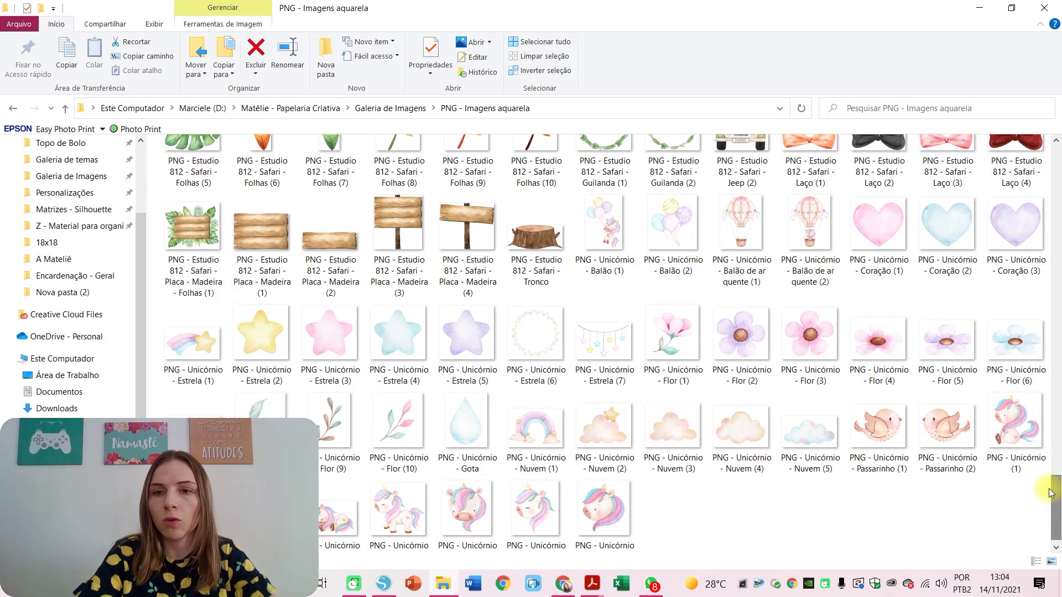
pyautogui.moveTo(890, 249); pyautogui.dragTo(389, 534)
pyautogui.moveTo(443, 376); pyautogui.dragTo(442, 273)
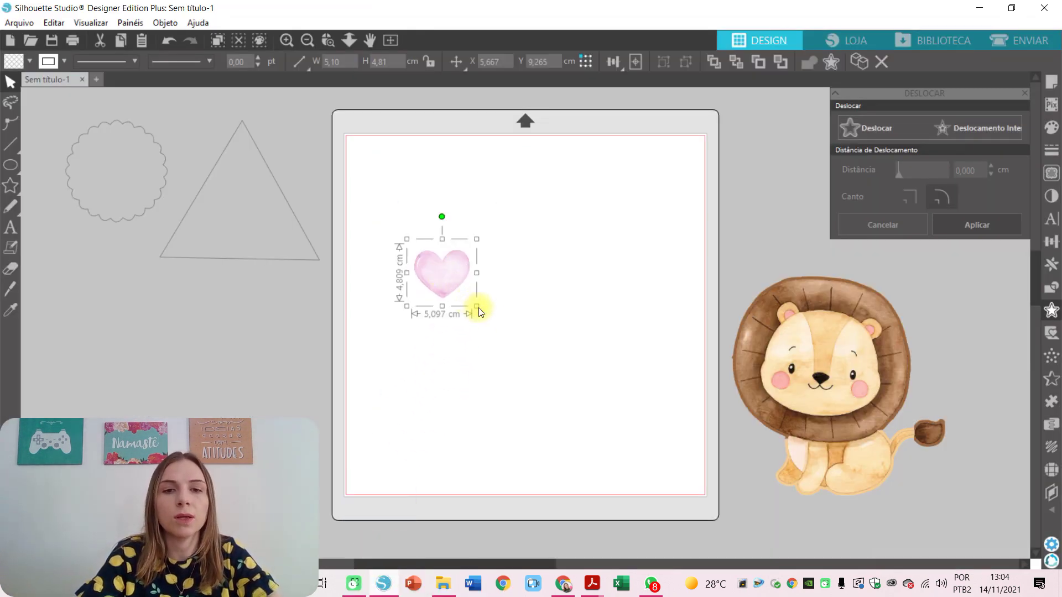
# Step: Enlarge the pink heart to about 11.05 cm wide by 10.43 cm high and move it to the page's upper middle
pyautogui.moveTo(479, 307); pyautogui.dragTo(552, 368)
pyautogui.moveTo(479, 344); pyautogui.dragTo(509, 291)
pyautogui.click(475, 398)
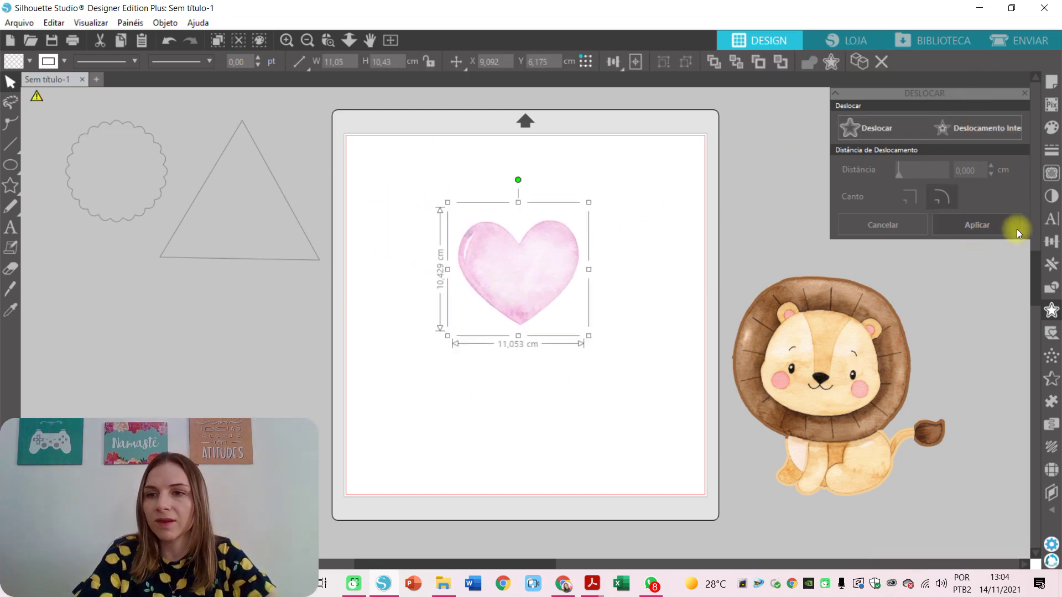
# Step: Open the Colorize image effect and try the heart's hue up to 100, returning it to 0
pyautogui.click(1051, 198)
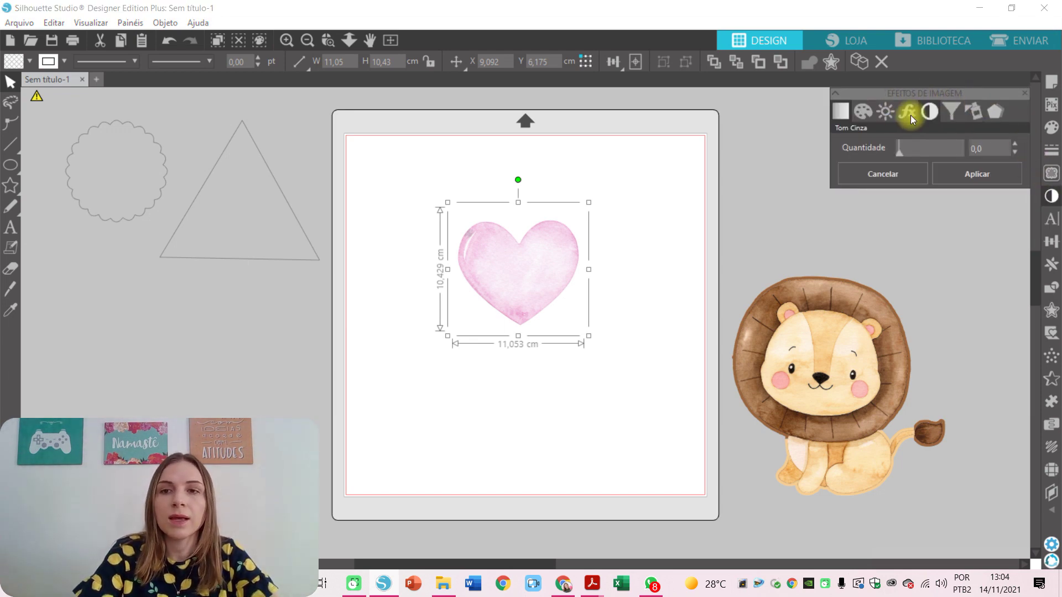
pyautogui.click(863, 116)
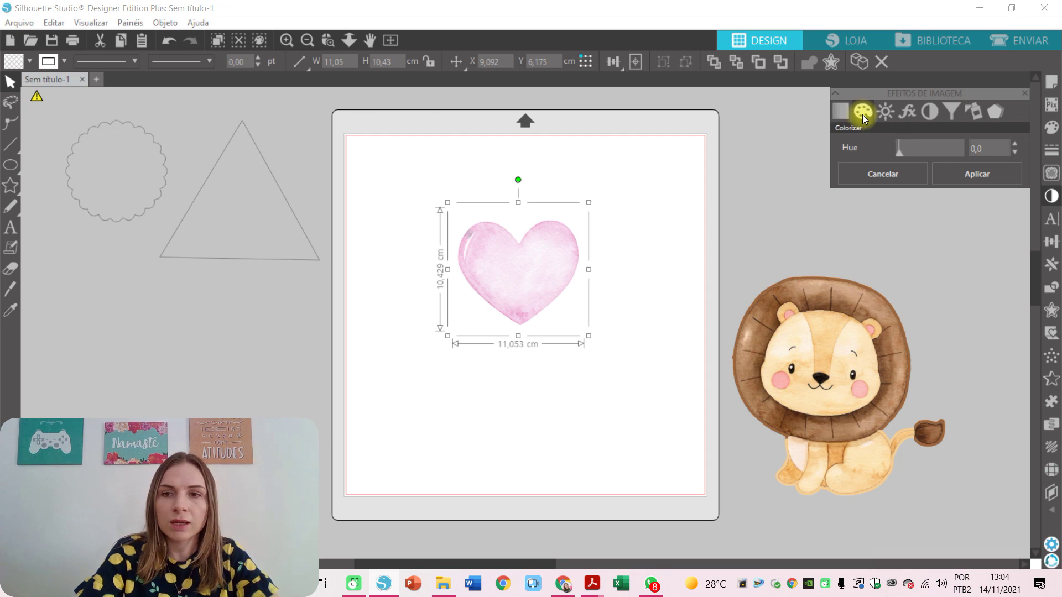
pyautogui.moveTo(896, 154); pyautogui.dragTo(950, 154)
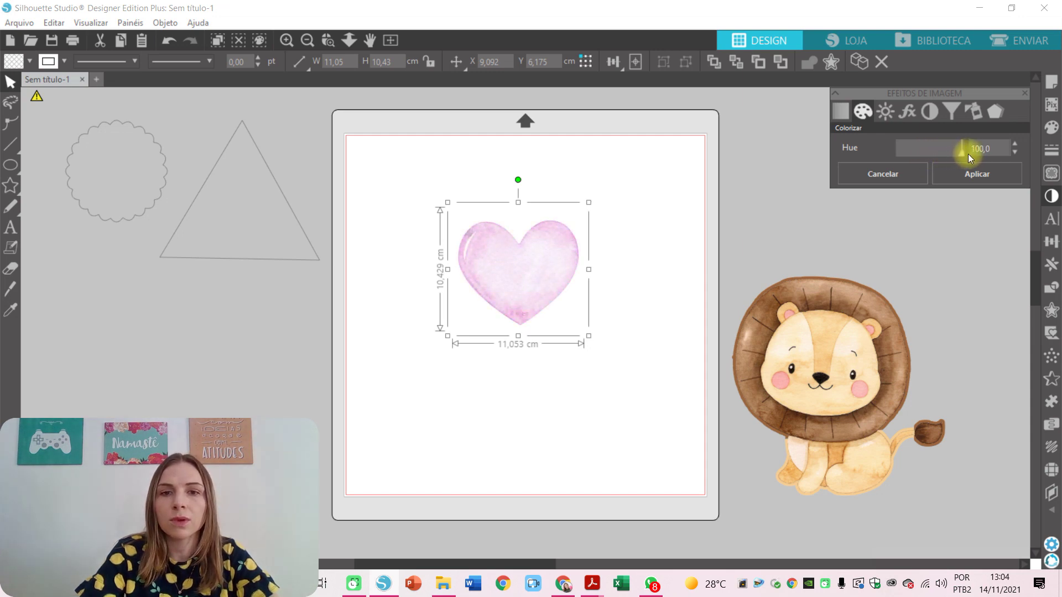
pyautogui.moveTo(946, 156); pyautogui.dragTo(846, 158)
pyautogui.click(604, 182)
# Step: Move the heart to the page's upper-left corner and duplicate it to arrange four hearts in a two-by-two grid
pyautogui.moveTo(489, 254); pyautogui.dragTo(439, 213)
pyautogui.hotkey('ctrl', 'd')
pyautogui.moveTo(453, 268); pyautogui.dragTo(572, 348)
pyautogui.press('i')
pyautogui.hotkey('ctrl', 'd')
pyautogui.hotkey('ctrl', 'd')
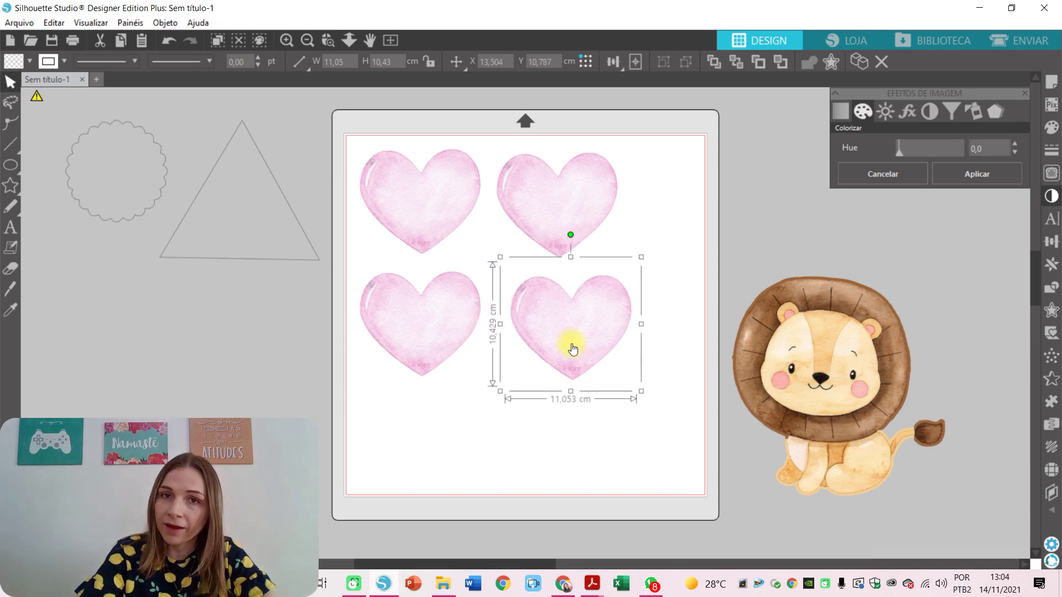
pyautogui.moveTo(572, 348)
pyautogui.mouseDown()
pyautogui.moveTo(559, 353)
pyautogui.moveTo(566, 345)
pyautogui.mouseUp()
# Step: Recolour the upper-right heart green with hue 31 and the lower-left heart blue with hue 69
pyautogui.click(584, 183)
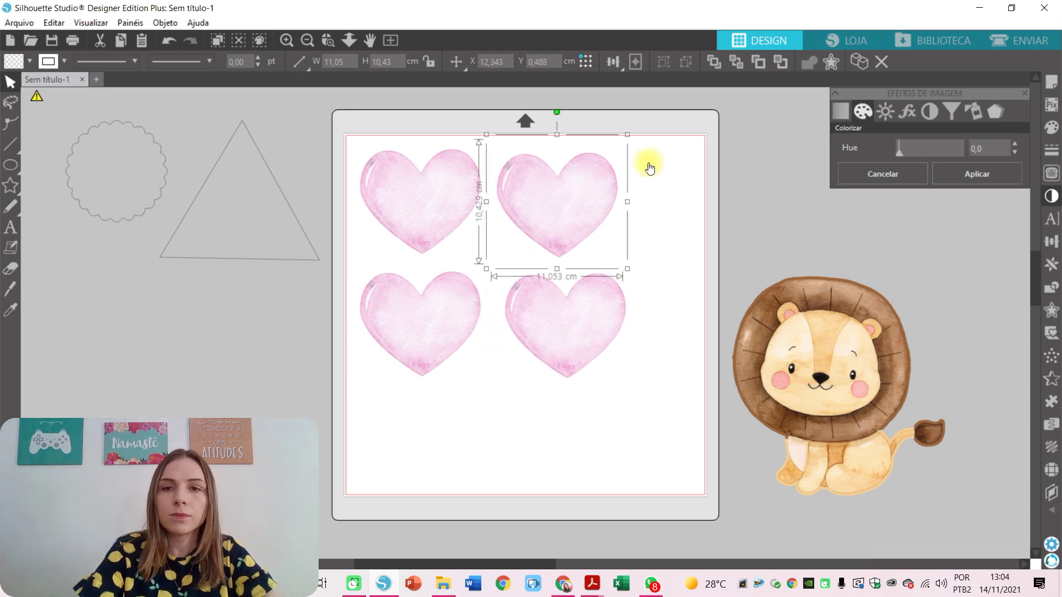
pyautogui.moveTo(901, 153); pyautogui.dragTo(917, 156)
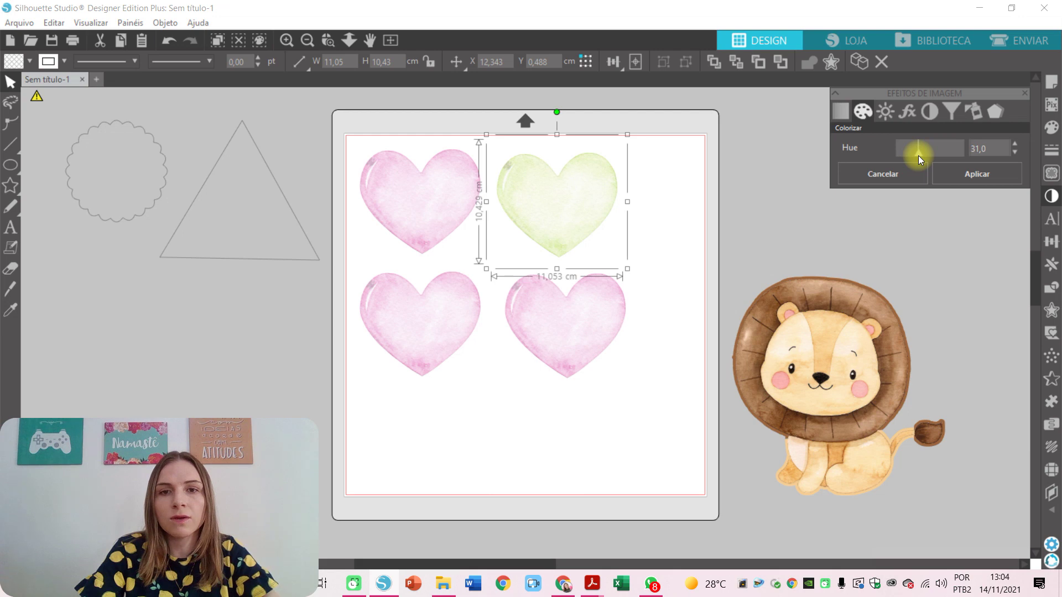
pyautogui.click(411, 311)
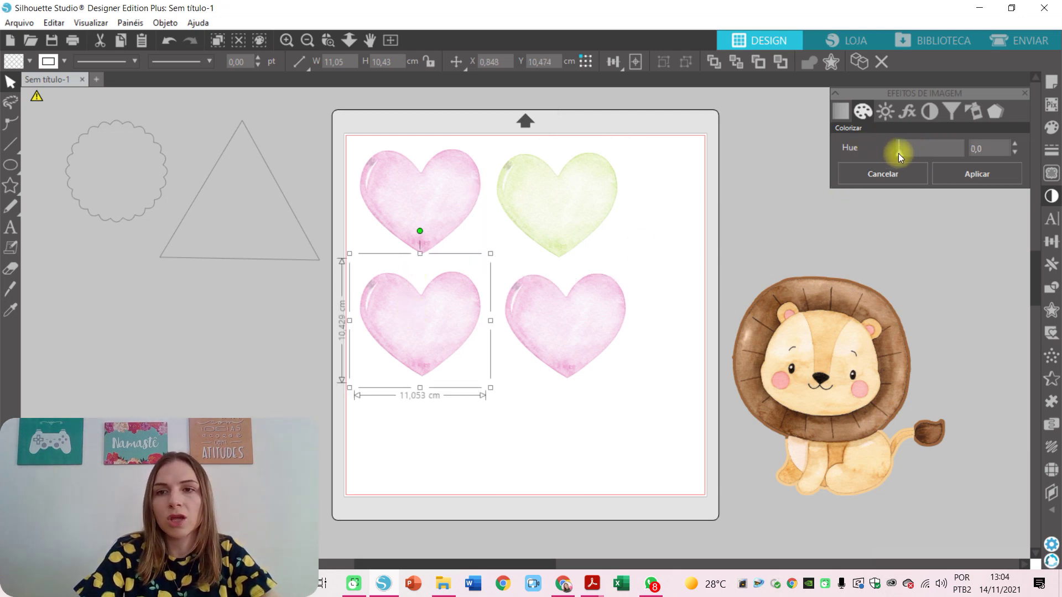
pyautogui.moveTo(900, 152); pyautogui.dragTo(934, 151)
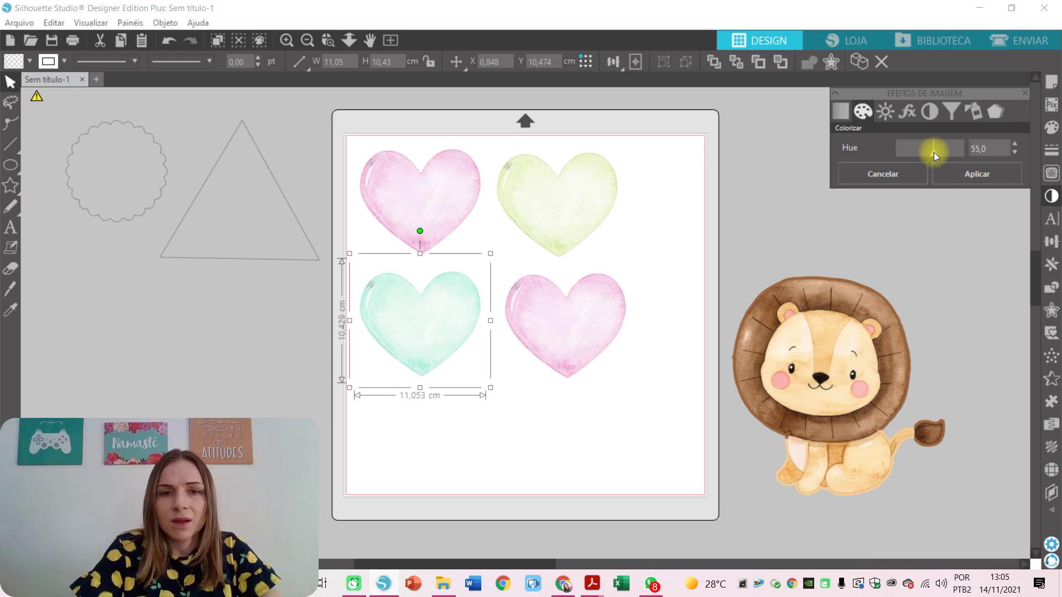
pyautogui.moveTo(934, 151); pyautogui.dragTo(942, 154)
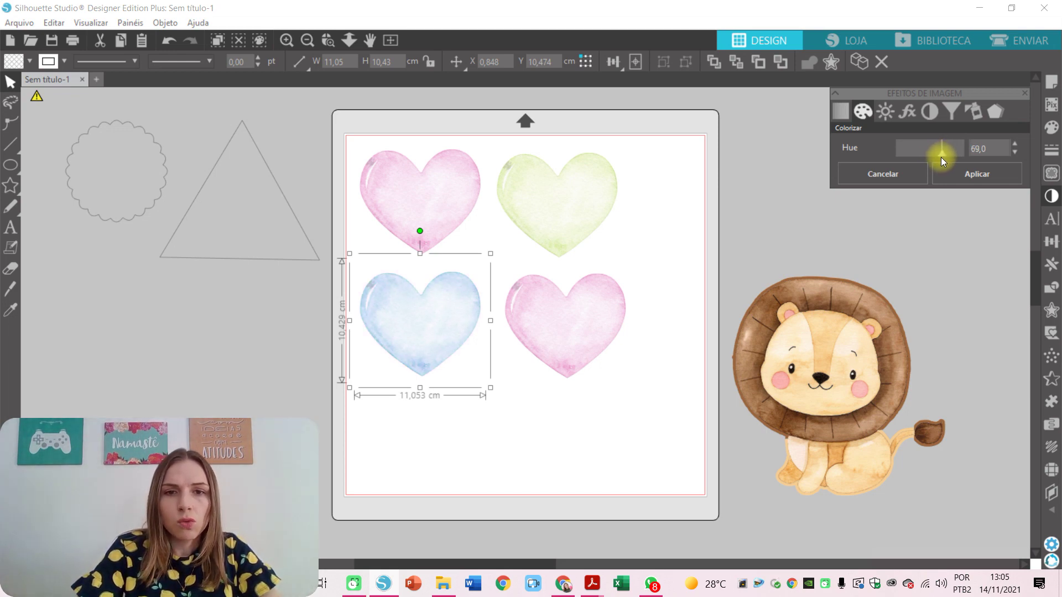
# Step: Shift the hue of the lower-right heart to a bluish violet and deselect it
pyautogui.click(552, 318)
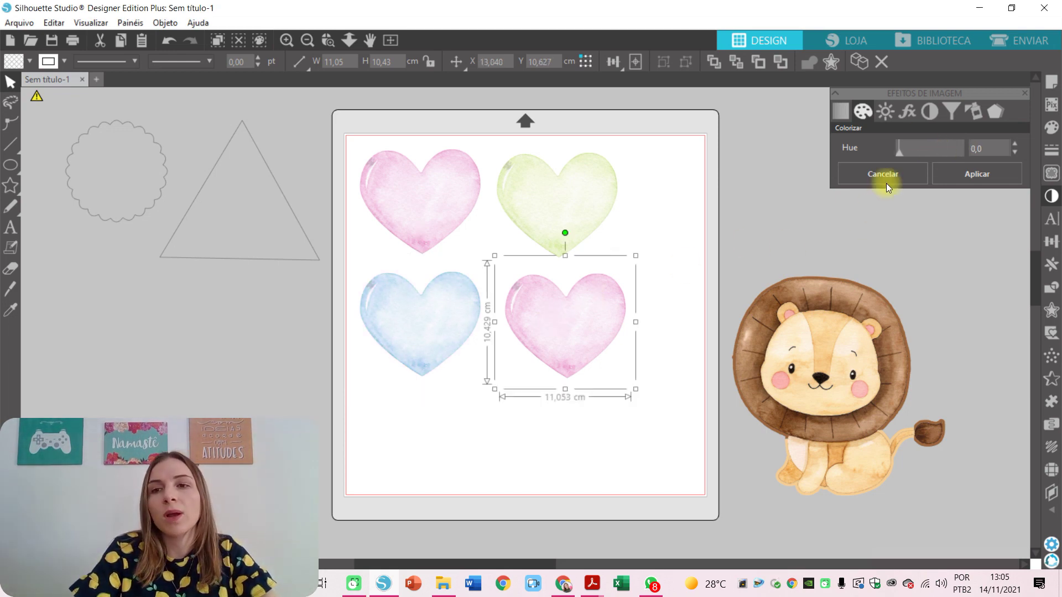
pyautogui.moveTo(899, 152); pyautogui.dragTo(951, 154)
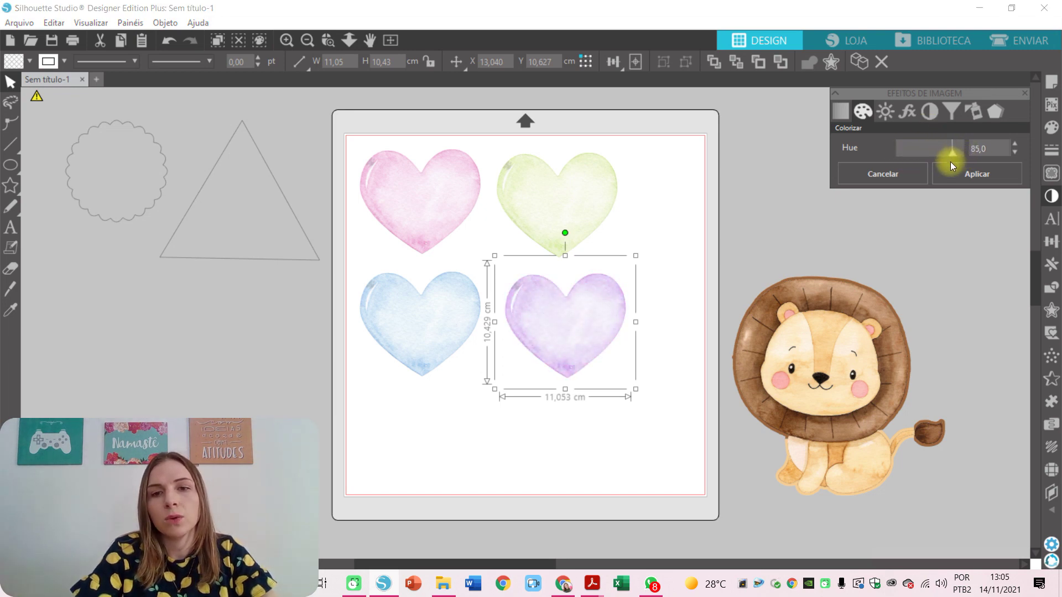
pyautogui.click(949, 166)
pyautogui.click(659, 226)
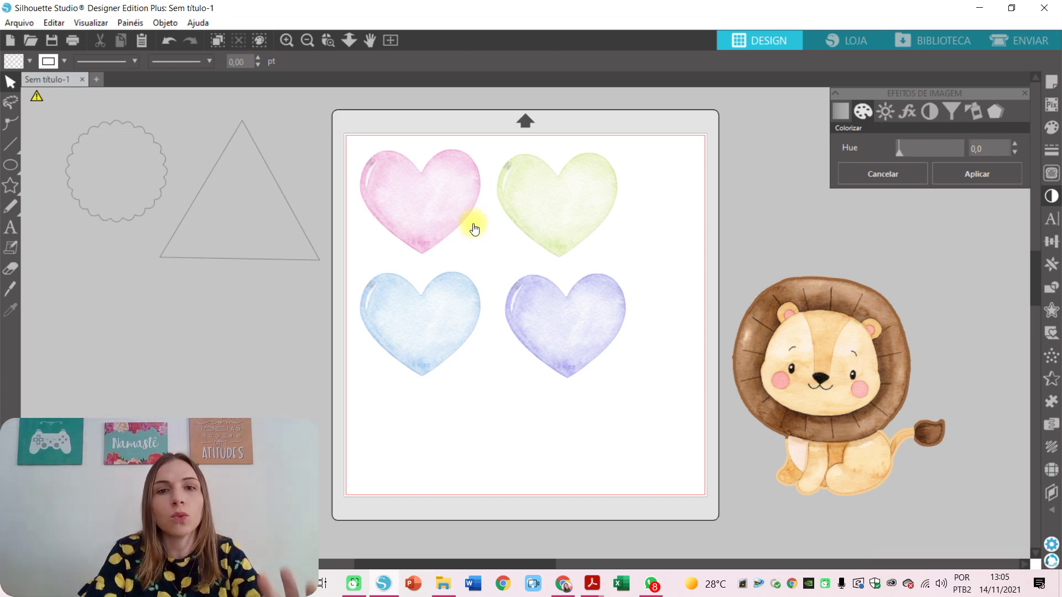
# Step: Move the four coloured hearts one by one to the page's upper-right corner, above the lion, to clear the page
pyautogui.moveTo(569, 206); pyautogui.dragTo(696, 168)
pyautogui.moveTo(372, 209); pyautogui.dragTo(724, 218)
pyautogui.moveTo(569, 339); pyautogui.dragTo(708, 261)
pyautogui.click(552, 332)
pyautogui.moveTo(385, 332); pyautogui.dragTo(741, 160)
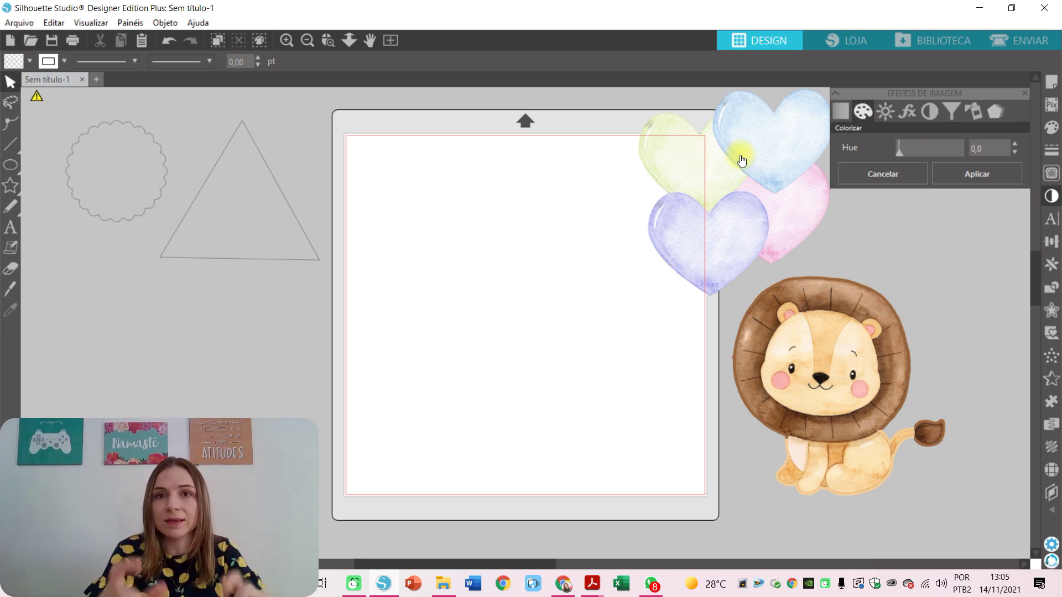
# Step: Switch to Google Chrome using the "Person 1" profile and maximize its window
pyautogui.click(508, 582)
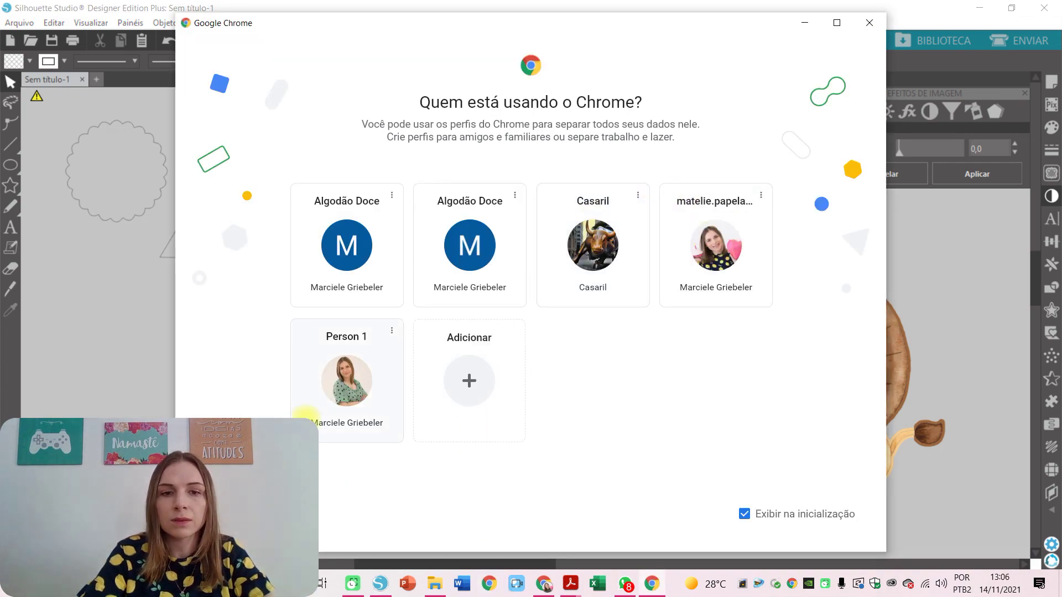
pyautogui.click(353, 400)
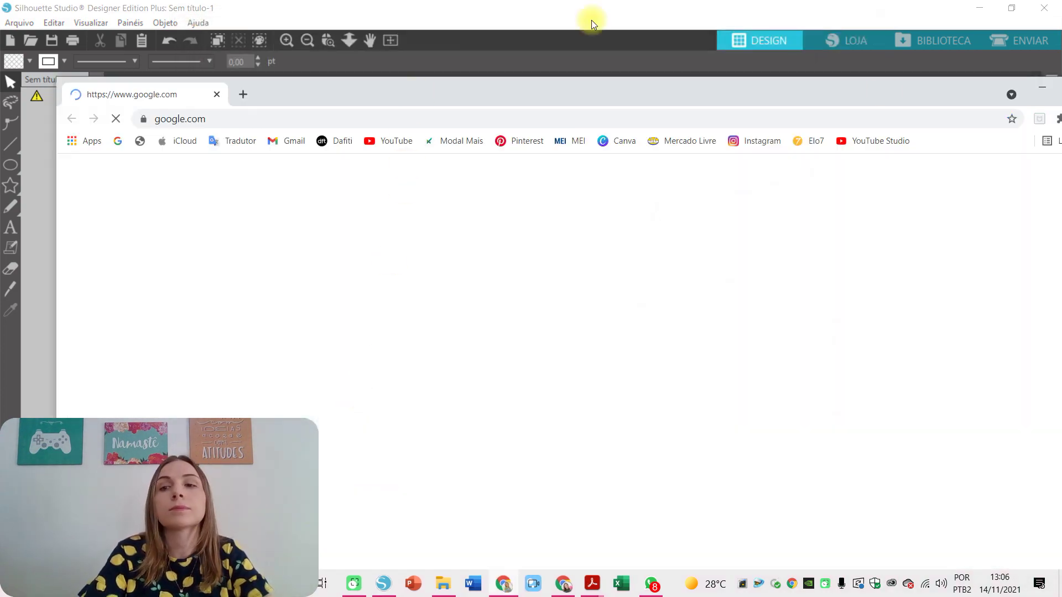
pyautogui.moveTo(927, 96); pyautogui.dragTo(871, 72)
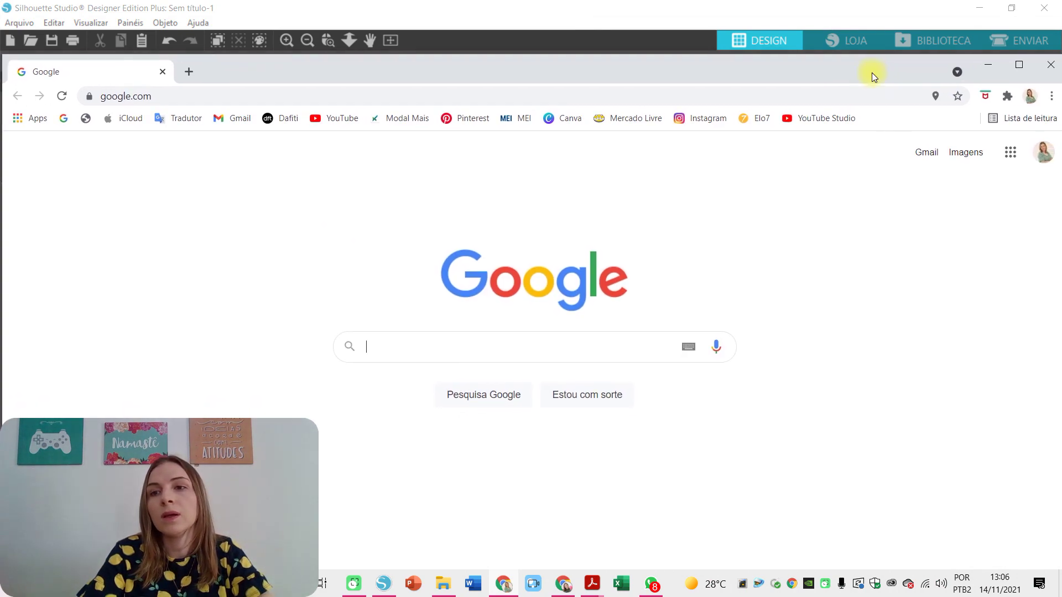
pyautogui.click(1017, 65)
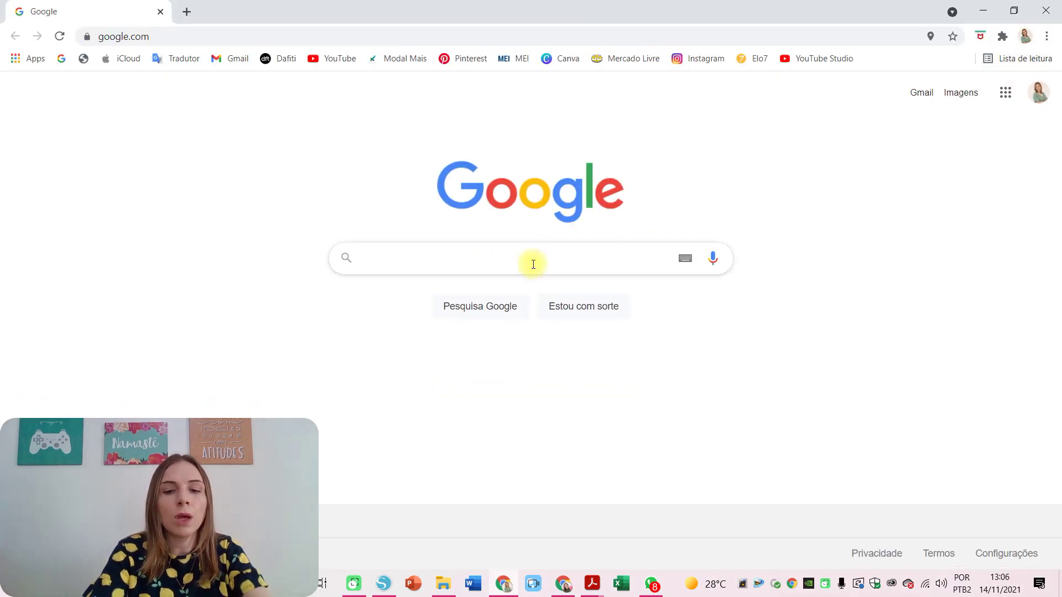
# Step: Search Google for "borboletas png" and show the image results
pyautogui.write('borboleta')
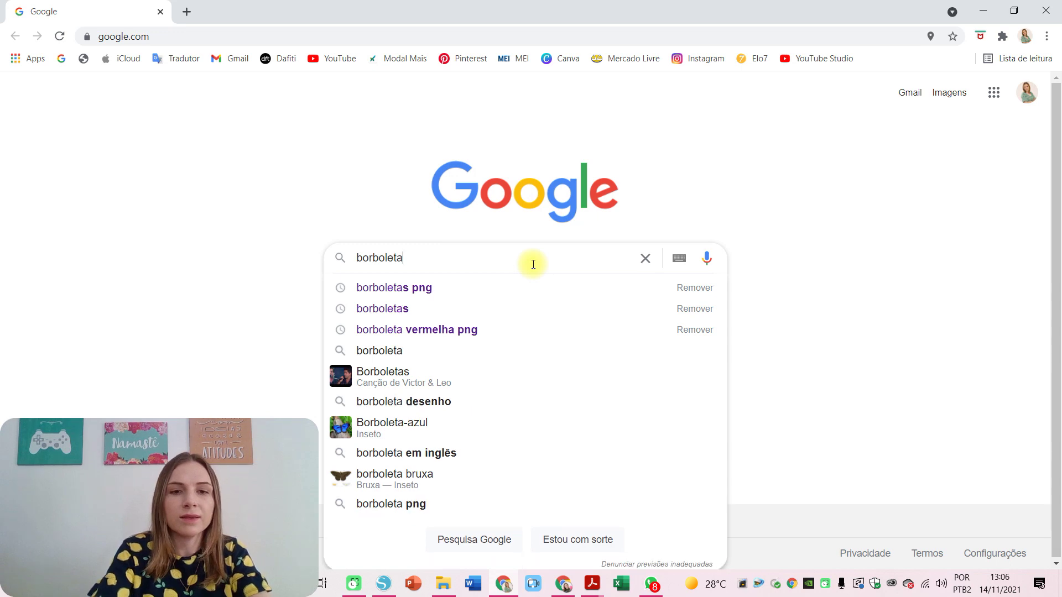
pyautogui.write('s png')
pyautogui.press('Return')
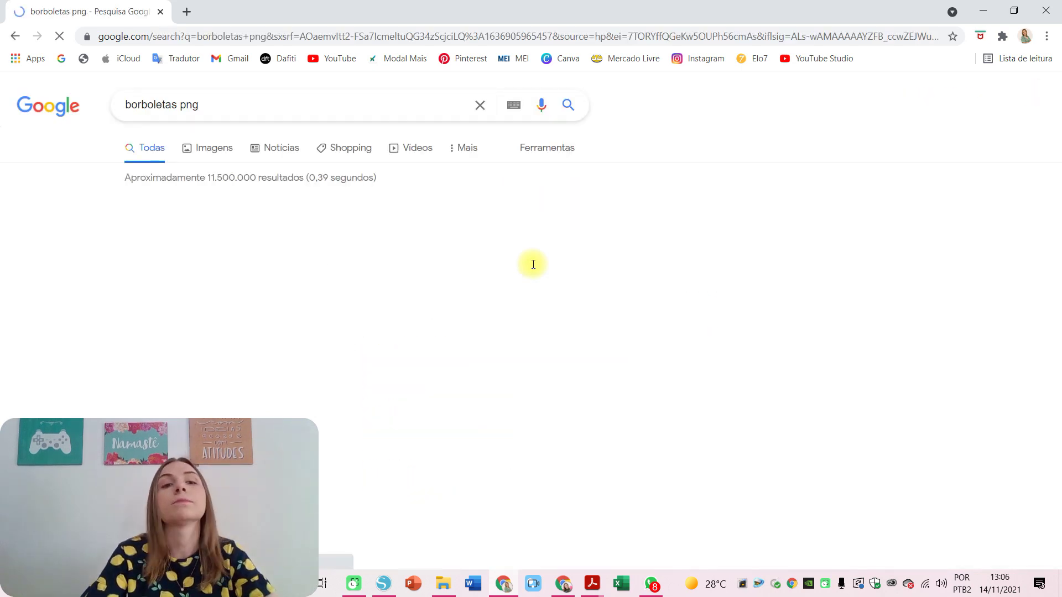
pyautogui.click(204, 153)
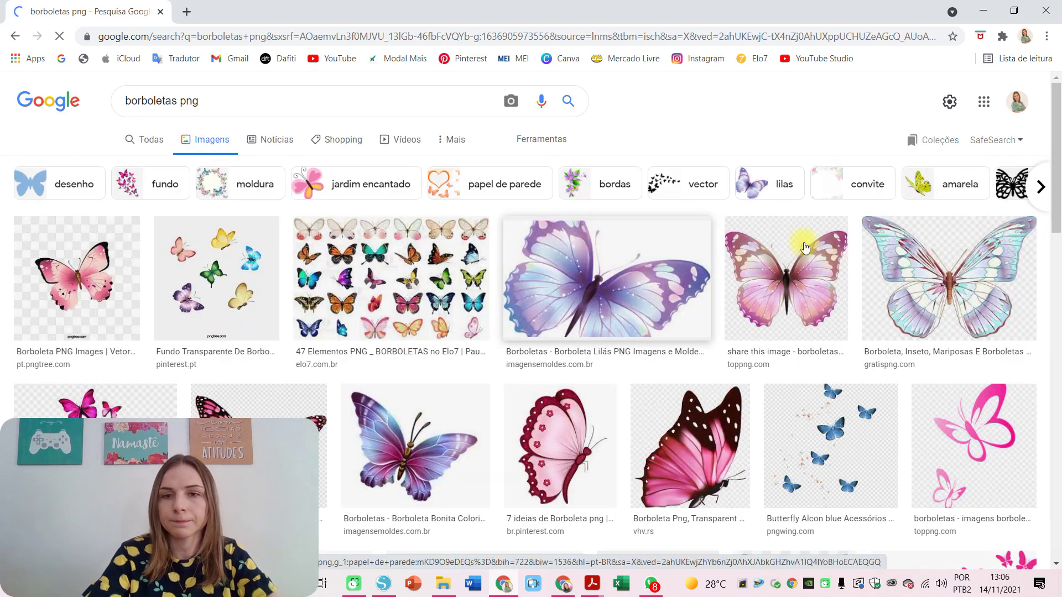
# Step: Browse the butterfly results and related images, and open the preview of the pink, translucent-winged vintage butterfly from Pinterest
pyautogui.moveTo(1058, 160); pyautogui.dragTo(1052, 302)
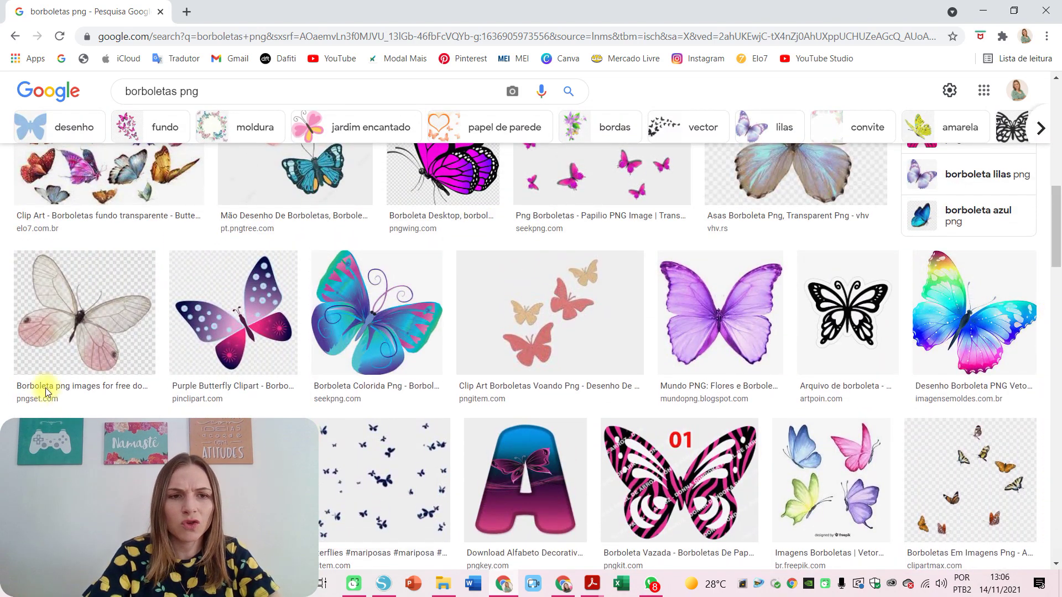
pyautogui.click(90, 335)
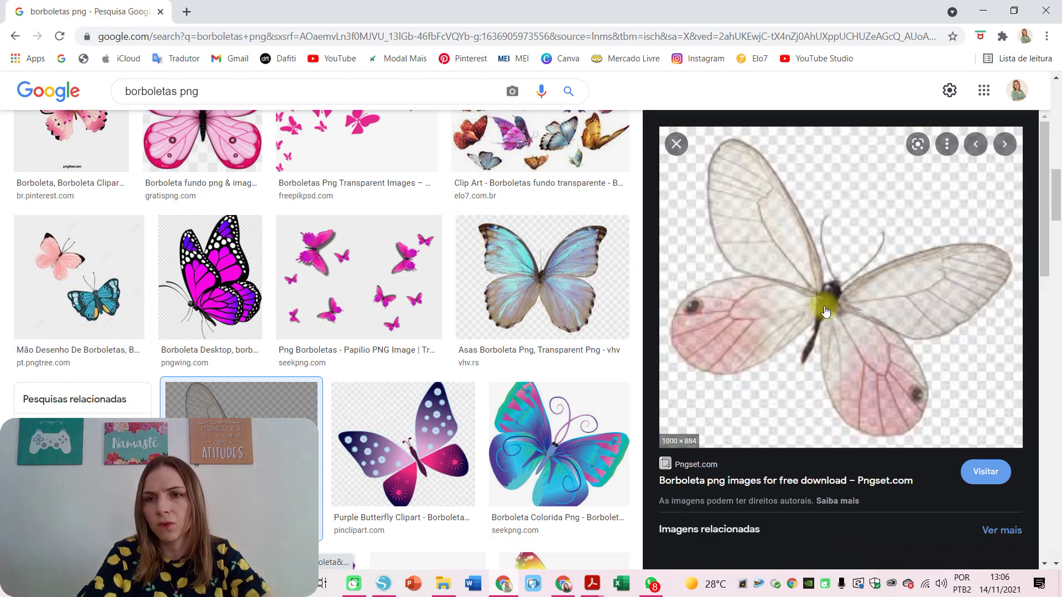
pyautogui.moveTo(1045, 184); pyautogui.dragTo(1056, 327)
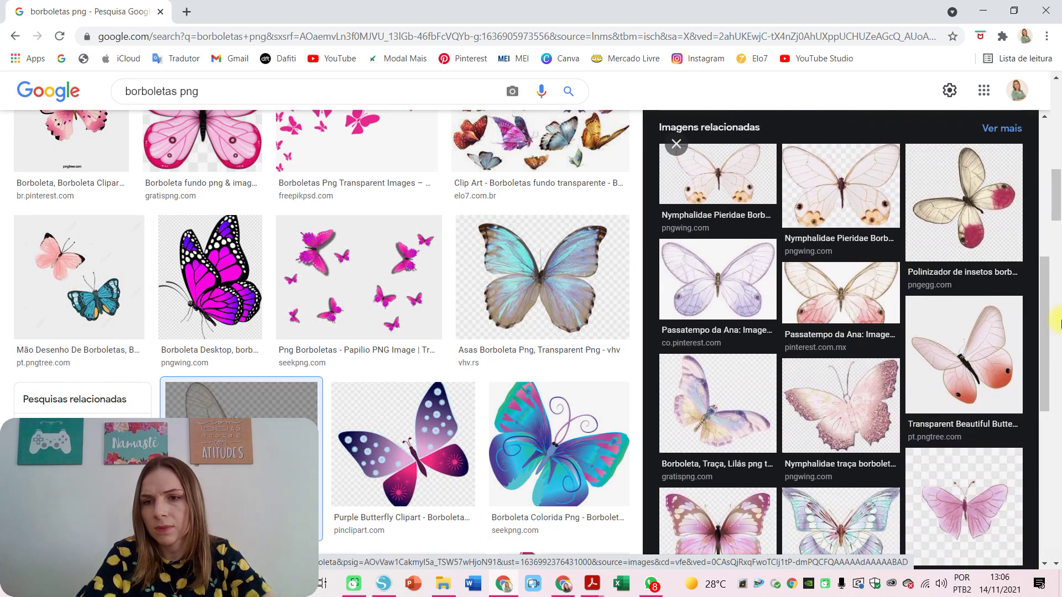
pyautogui.click(836, 302)
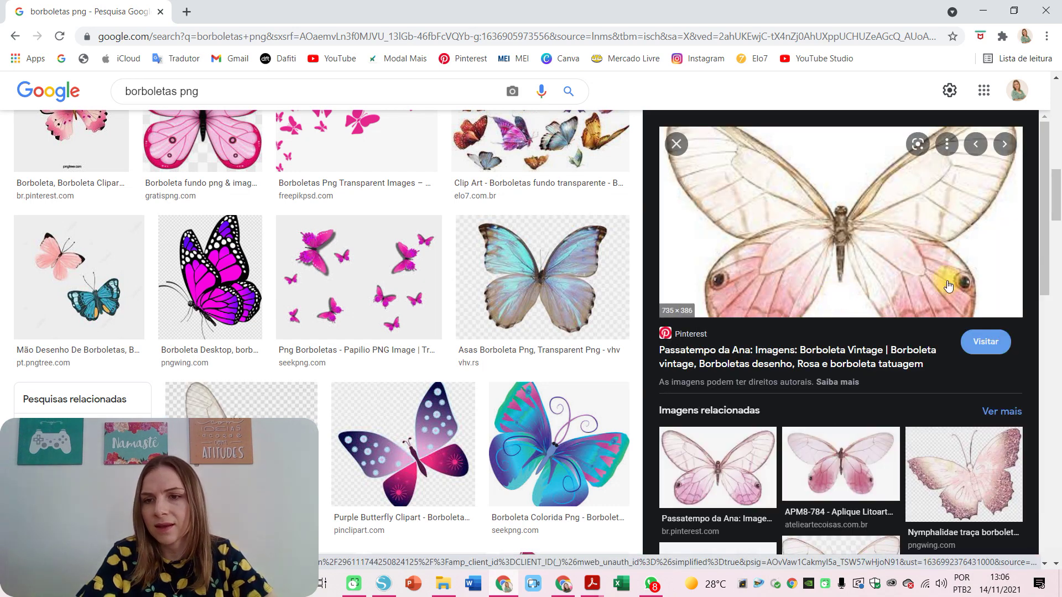
pyautogui.click(721, 469)
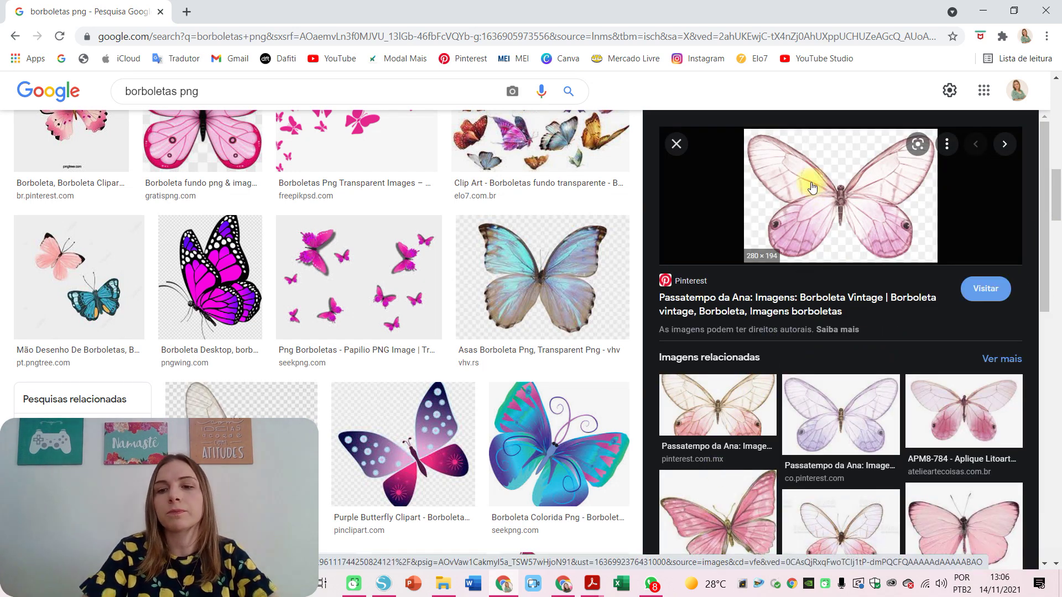
# Step: Start saving the previewed butterfly image and create a folder named "Borboleta" on the Desktop (Área de Trabalho)
pyautogui.rightClick(811, 186)
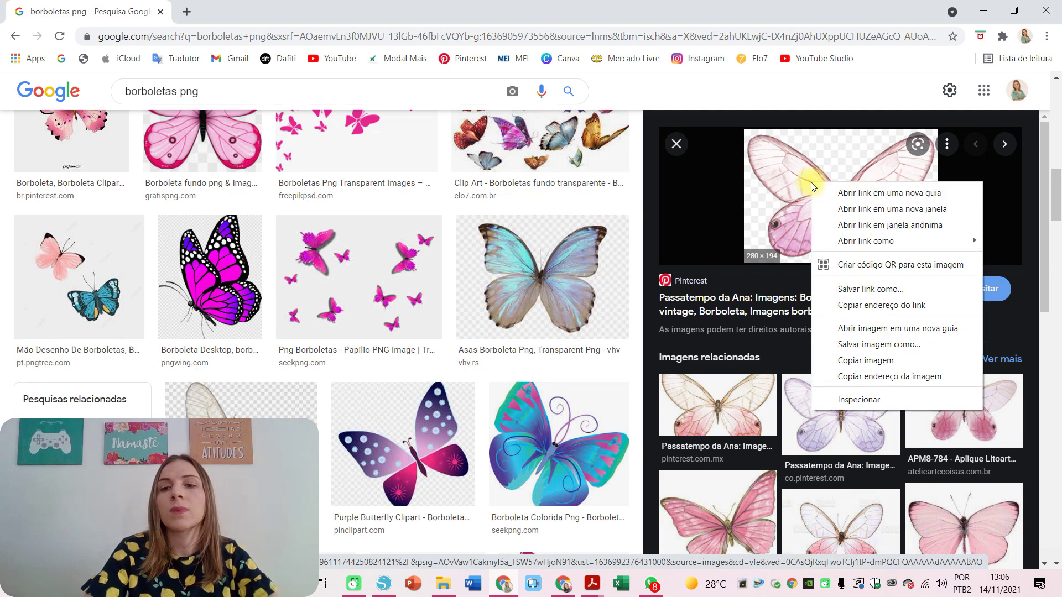
pyautogui.click(865, 346)
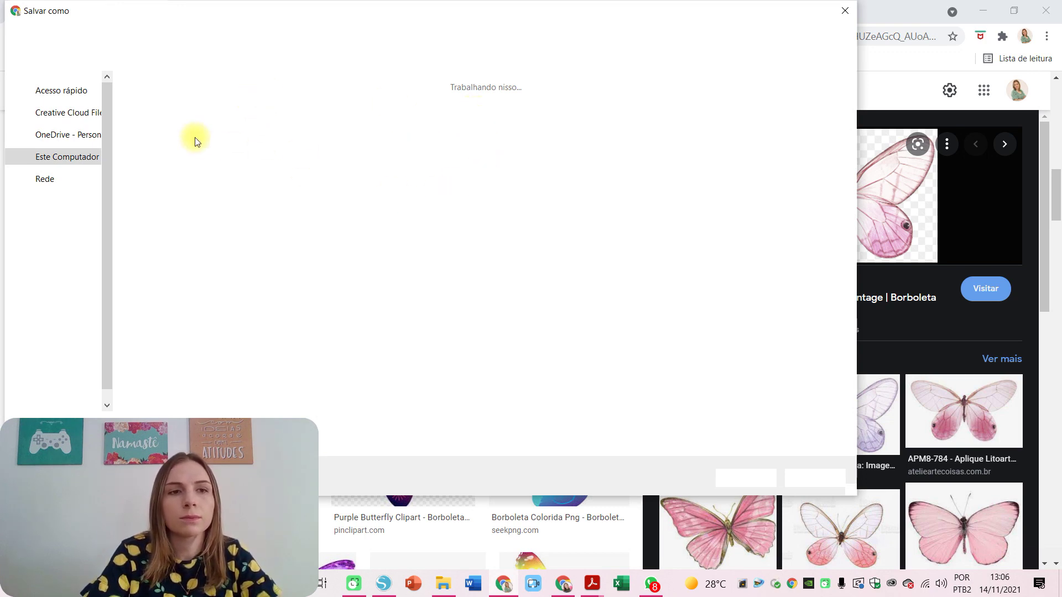
pyautogui.rightClick(416, 295)
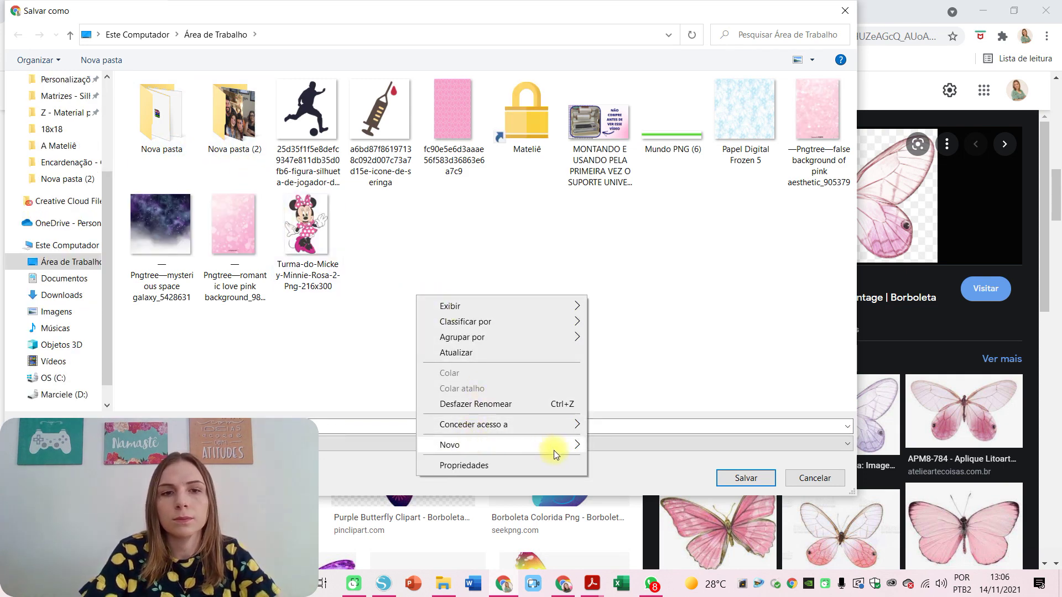
pyautogui.moveTo(554, 450)
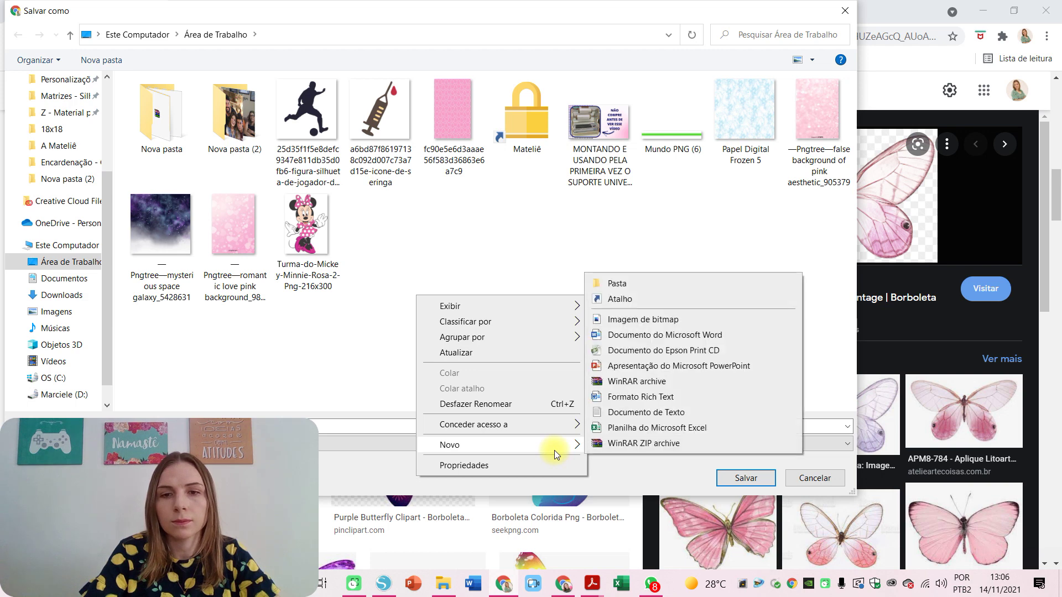
pyautogui.click(657, 283)
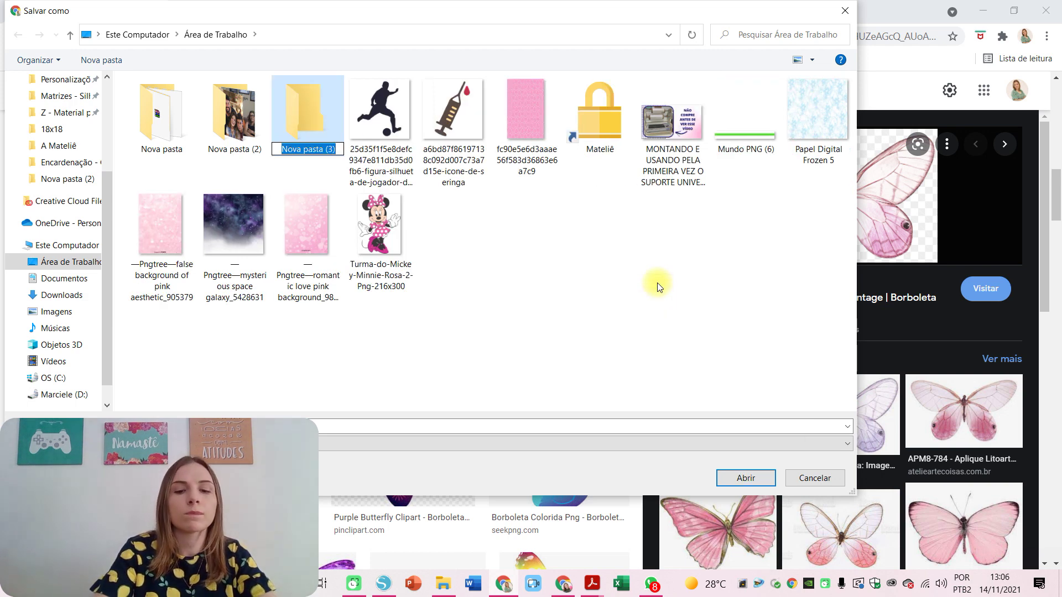
pyautogui.write('Borboleta')
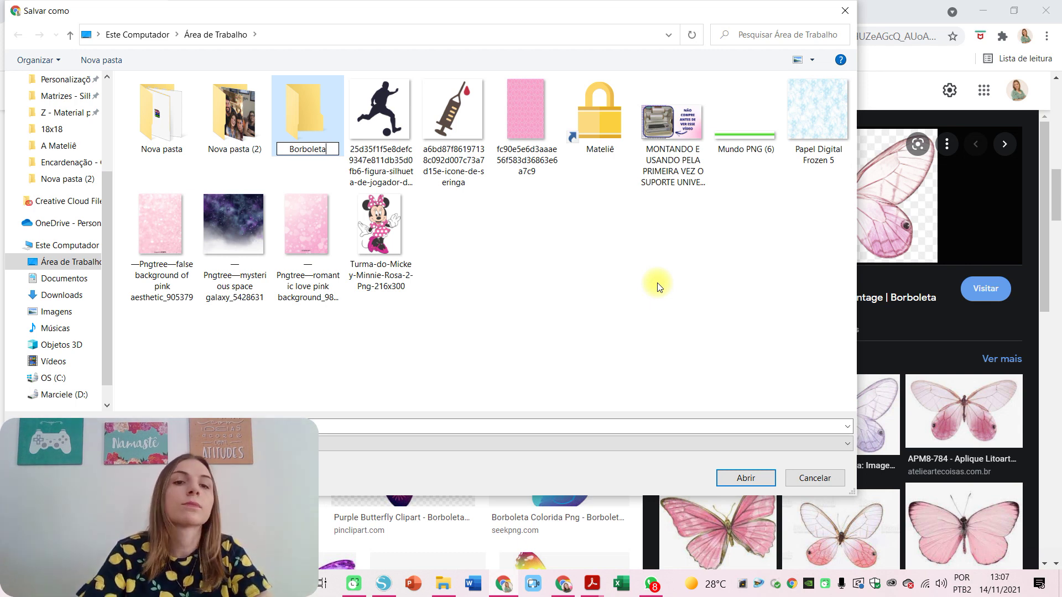
# Step: Save the butterfly image inside the Borboleta folder and switch back to Silhouette Studio
pyautogui.doubleClick(303, 97)
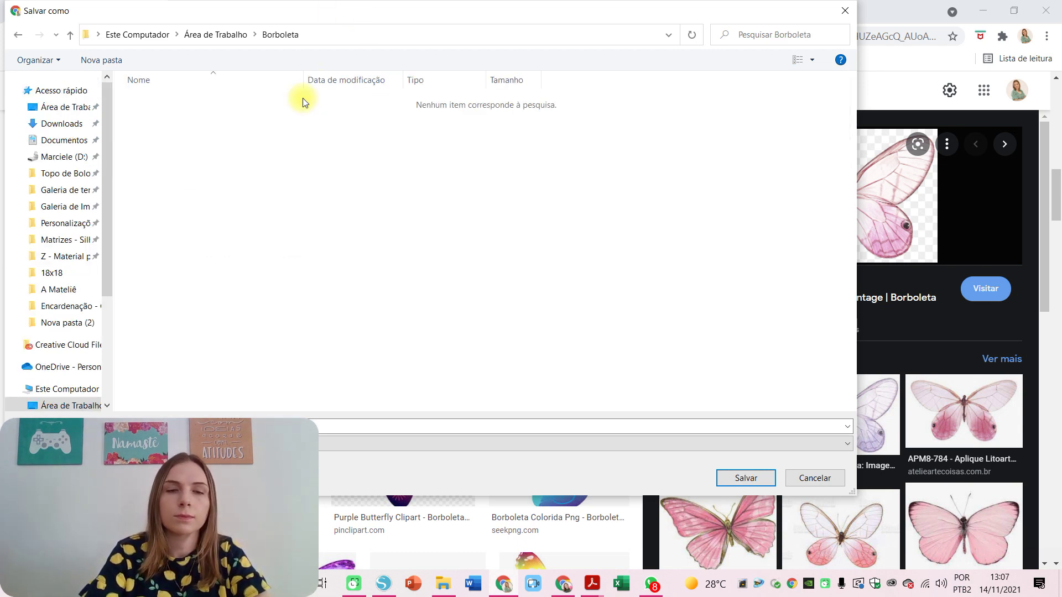
pyautogui.click(751, 479)
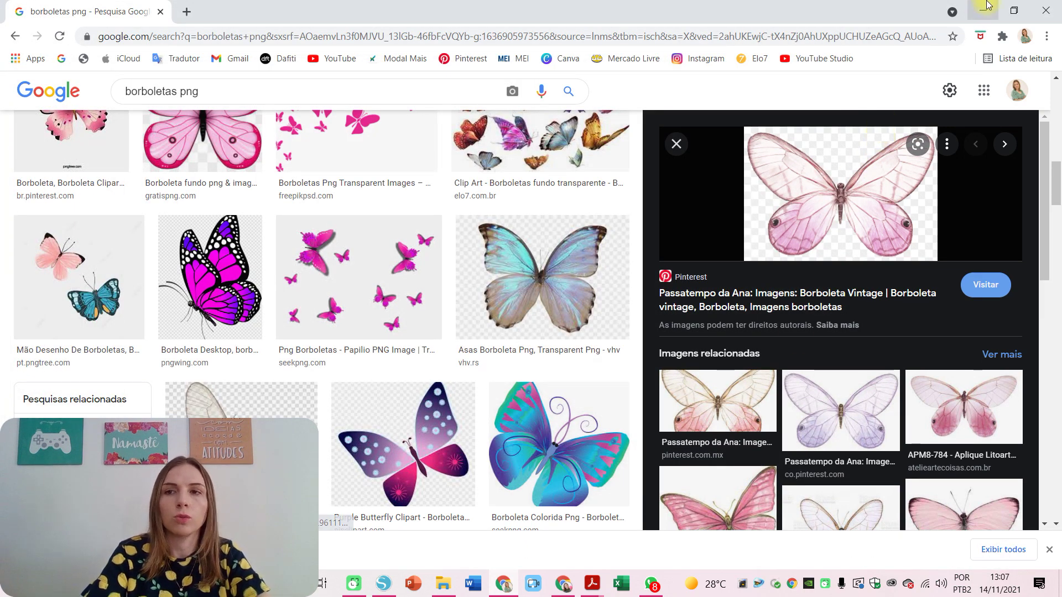
pyautogui.click(382, 588)
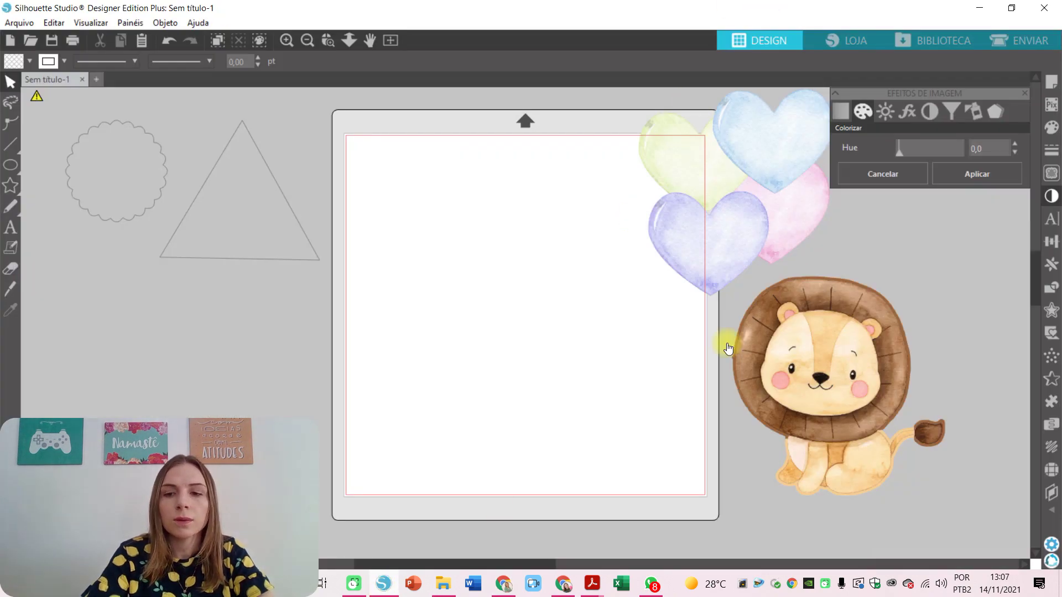
# Step: Open the Borboleta folder on the desktop and insert its butterfly image onto the Silhouette Studio page
pyautogui.click(390, 582)
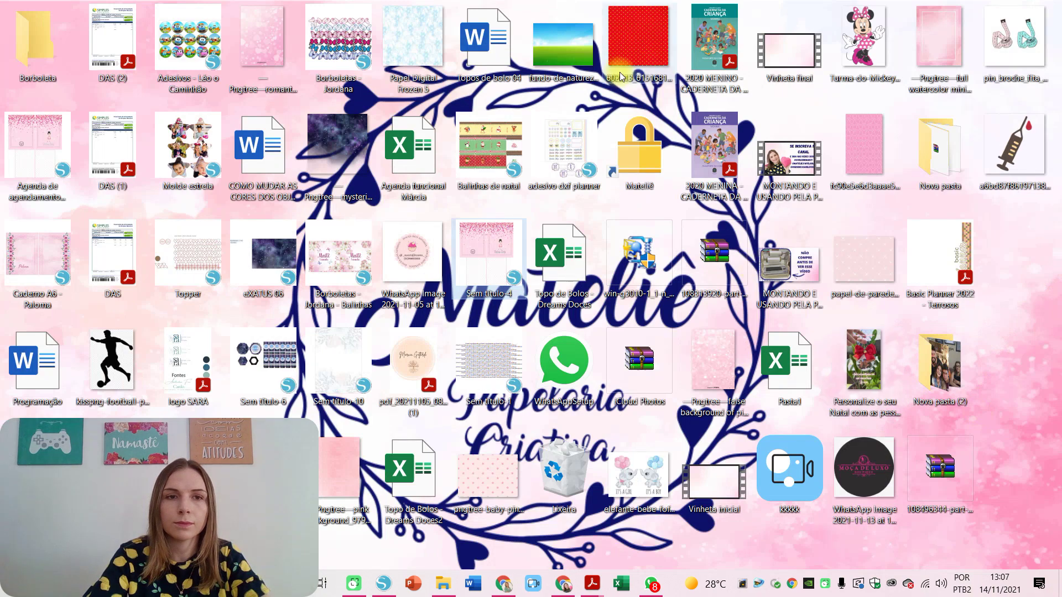
pyautogui.click(48, 24)
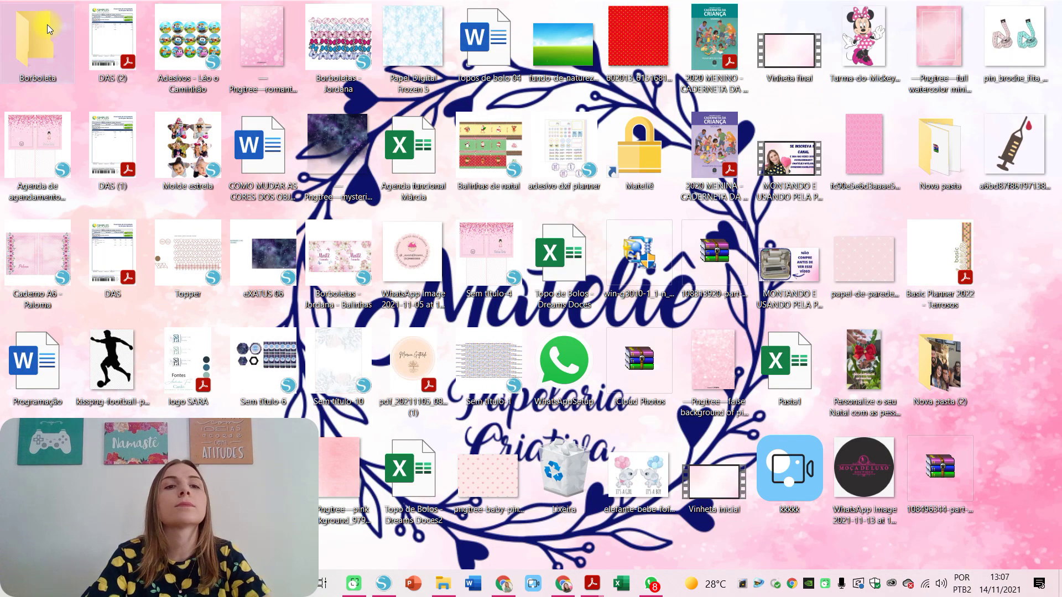
pyautogui.doubleClick(48, 25)
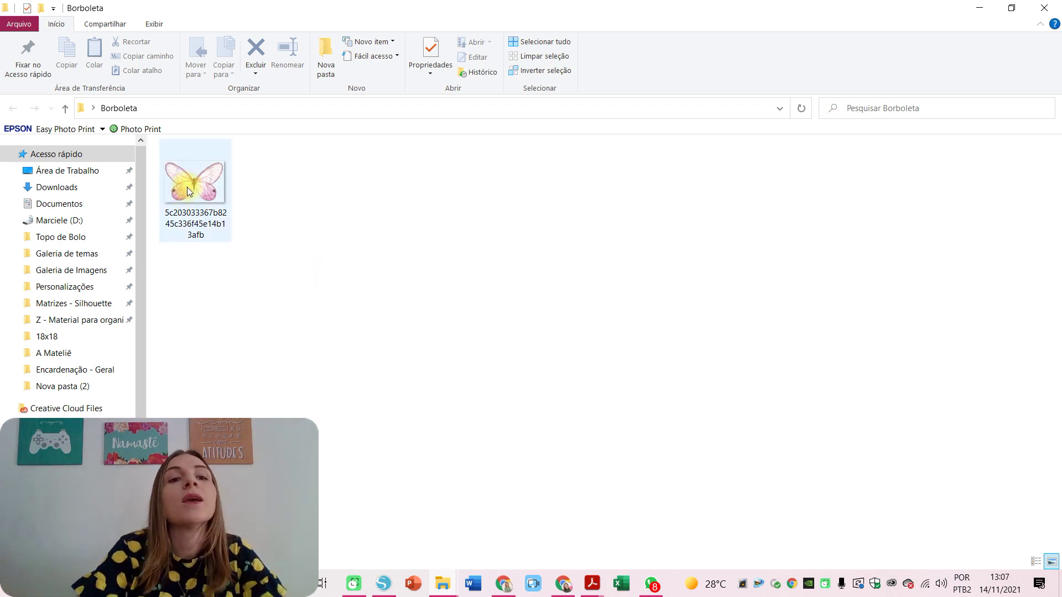
pyautogui.moveTo(185, 188); pyautogui.dragTo(454, 371)
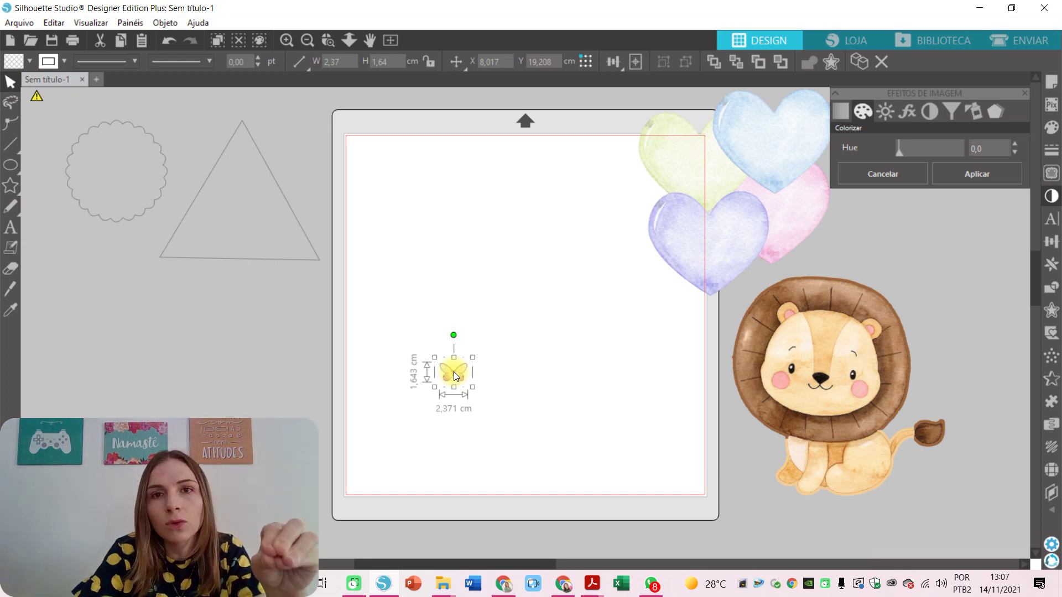
# Step: Enlarge the butterfly proportionally to about 10.5 × 7.3 cm and place it near the page centre
pyautogui.moveTo(473, 359); pyautogui.dragTo(570, 289)
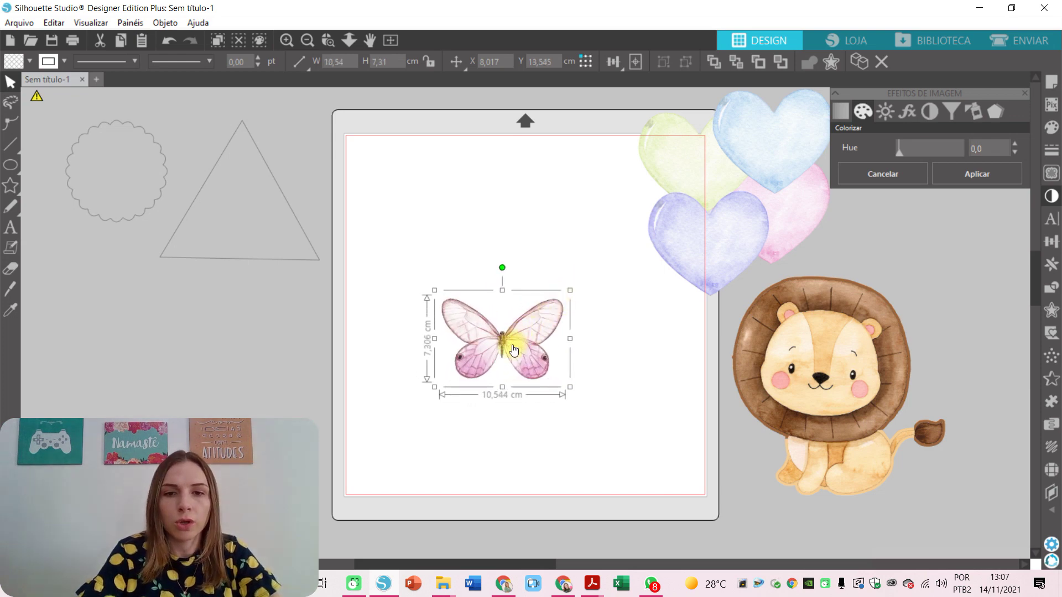
pyautogui.moveTo(502, 350); pyautogui.dragTo(447, 321)
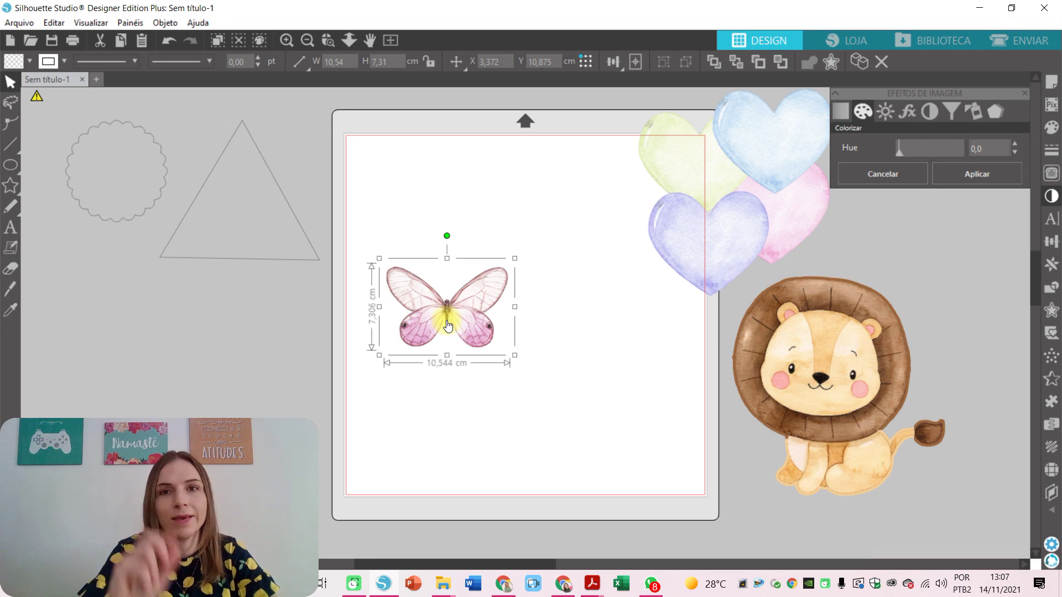
pyautogui.moveTo(460, 320); pyautogui.dragTo(493, 316)
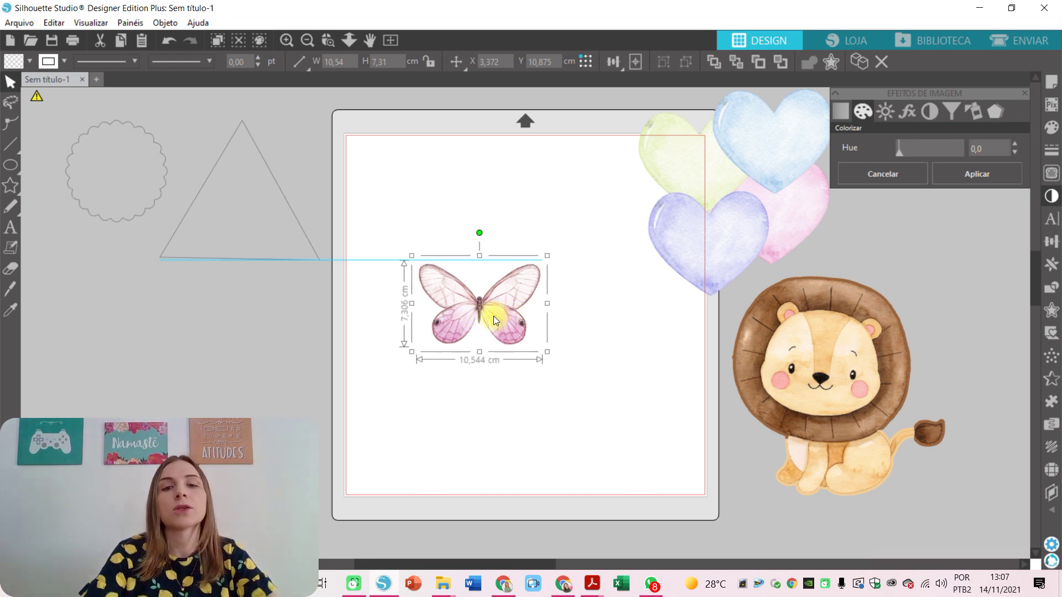
pyautogui.click(542, 394)
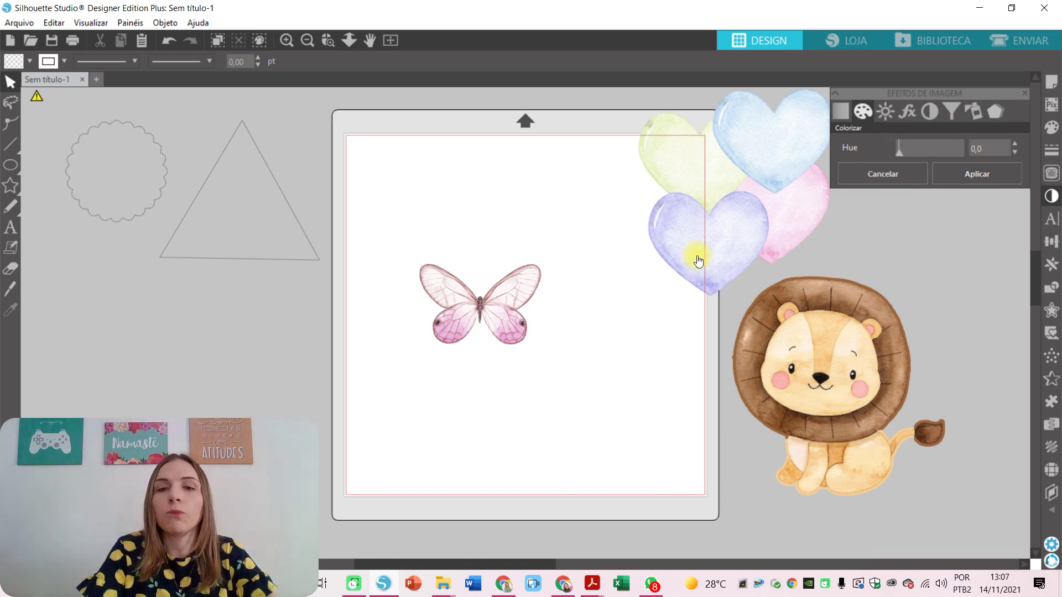
# Step: Duplicate the butterfly to make four copies, three stacked in a column and one beside the lowest
pyautogui.click(489, 287)
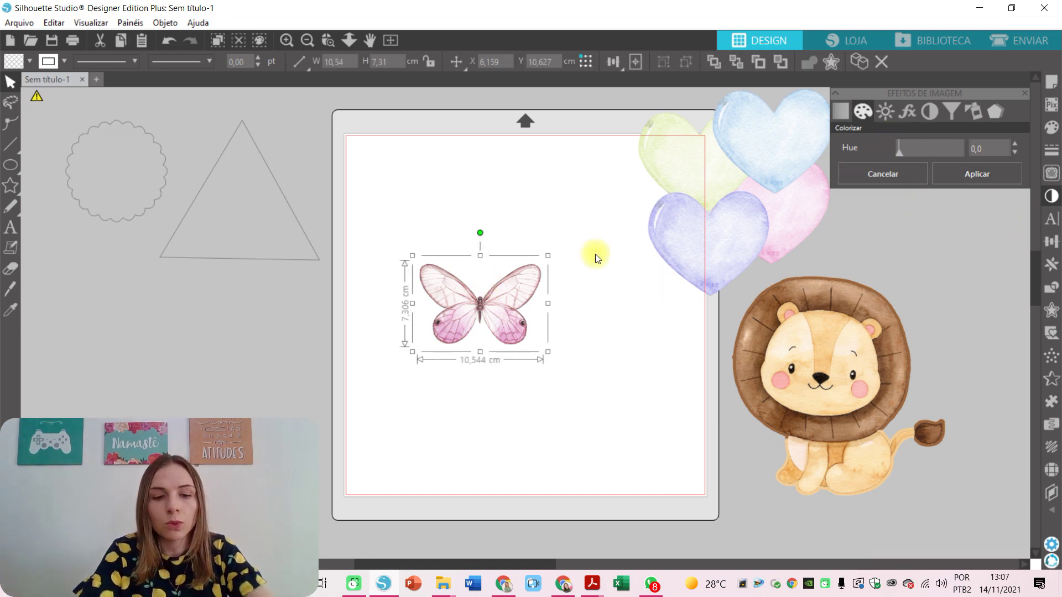
pyautogui.hotkey('ctrl', 'd')
pyautogui.moveTo(494, 298); pyautogui.dragTo(437, 166)
pyautogui.moveTo(471, 284); pyautogui.dragTo(557, 399)
pyautogui.press('i')
pyautogui.hotkey('ctrl', 'd')
pyautogui.click(430, 395)
pyautogui.click(447, 157)
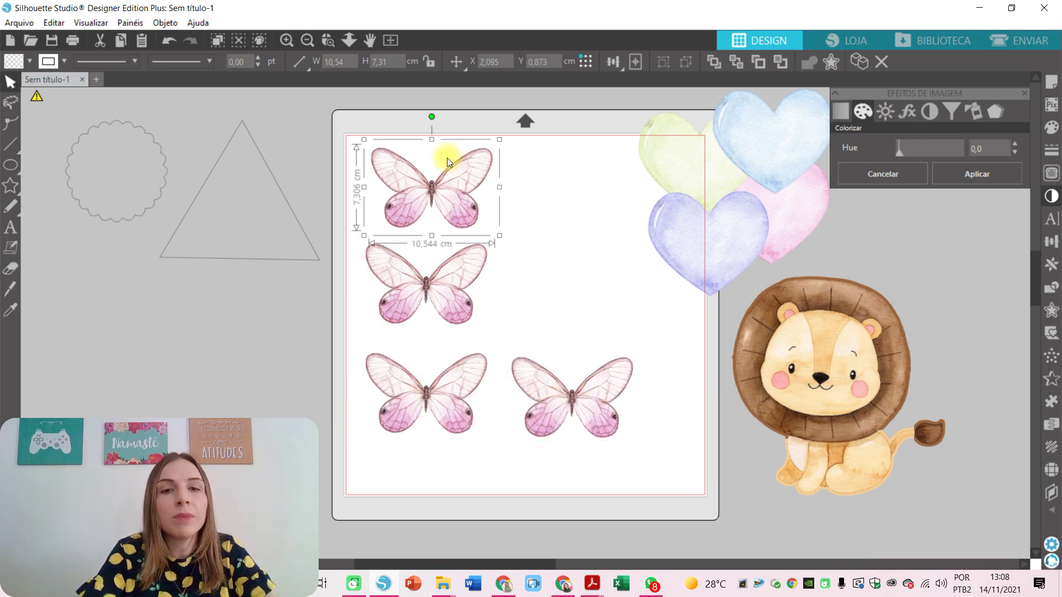
# Step: Shift the hue of the column's middle butterfly to turquoise green and of its lowest butterfly to purple
pyautogui.click(445, 277)
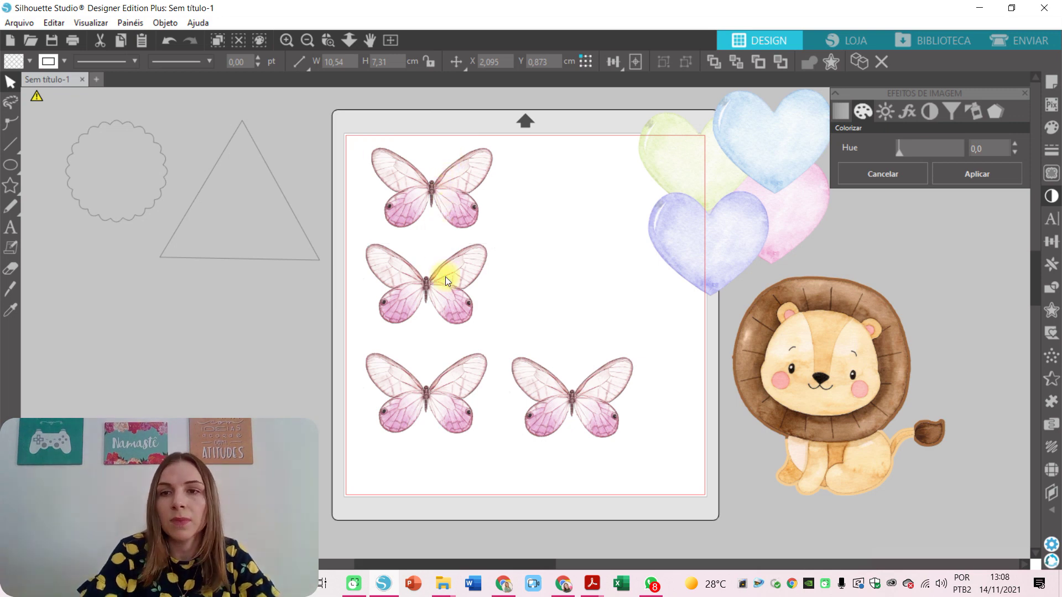
pyautogui.moveTo(900, 153); pyautogui.dragTo(927, 153)
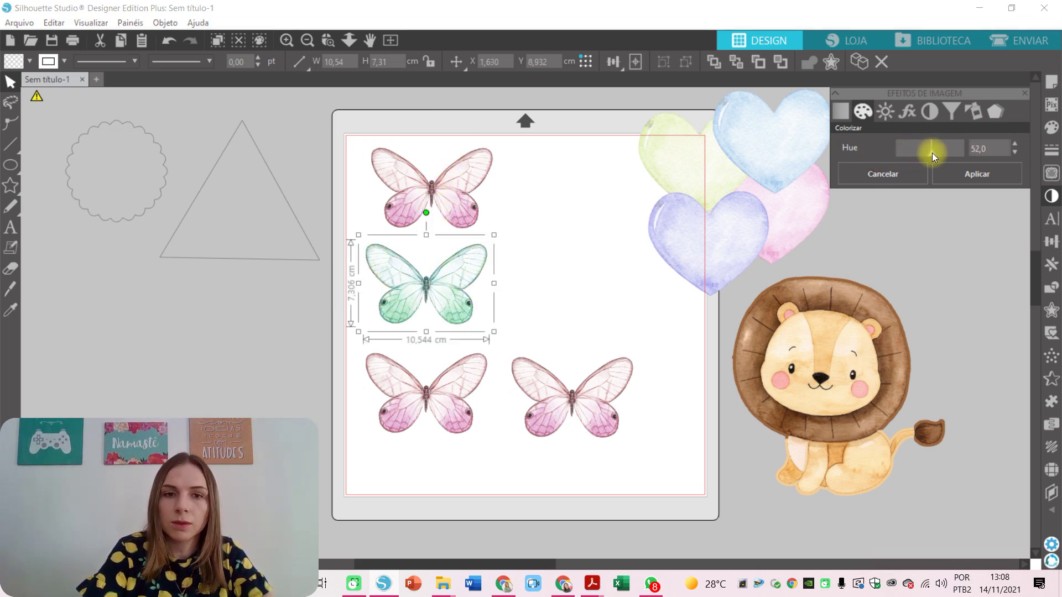
pyautogui.click(451, 408)
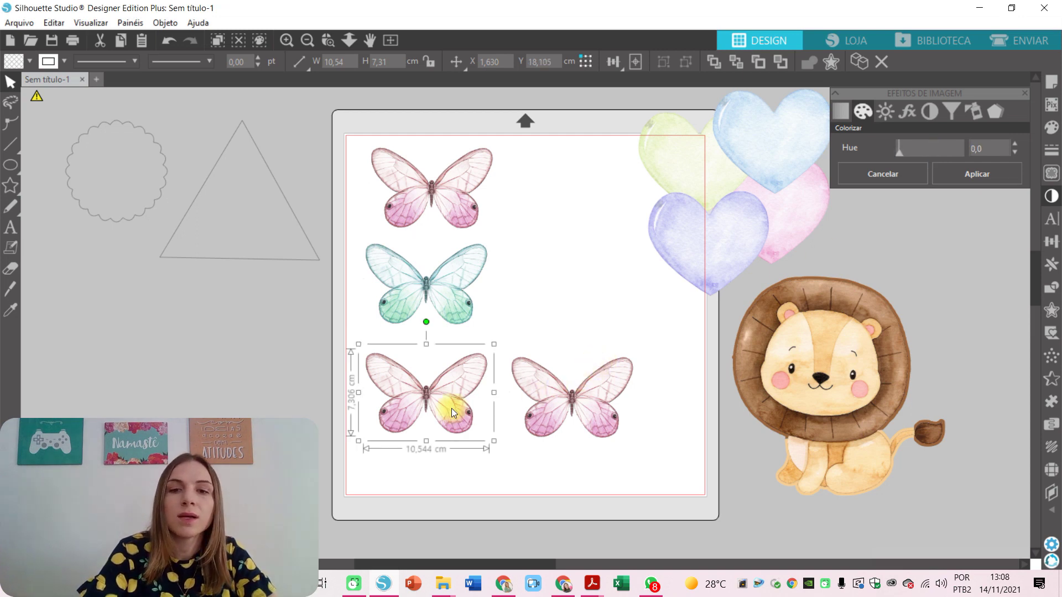
pyautogui.moveTo(901, 153); pyautogui.dragTo(945, 152)
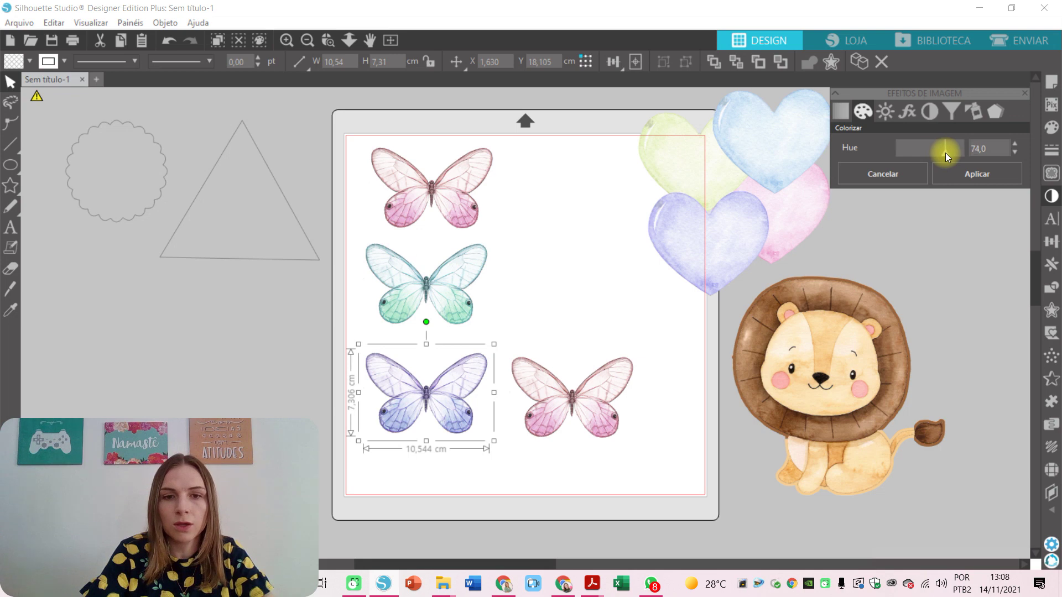
# Step: Recolour the butterfly beside the column yellowish green by setting its hue to 26
pyautogui.click(606, 399)
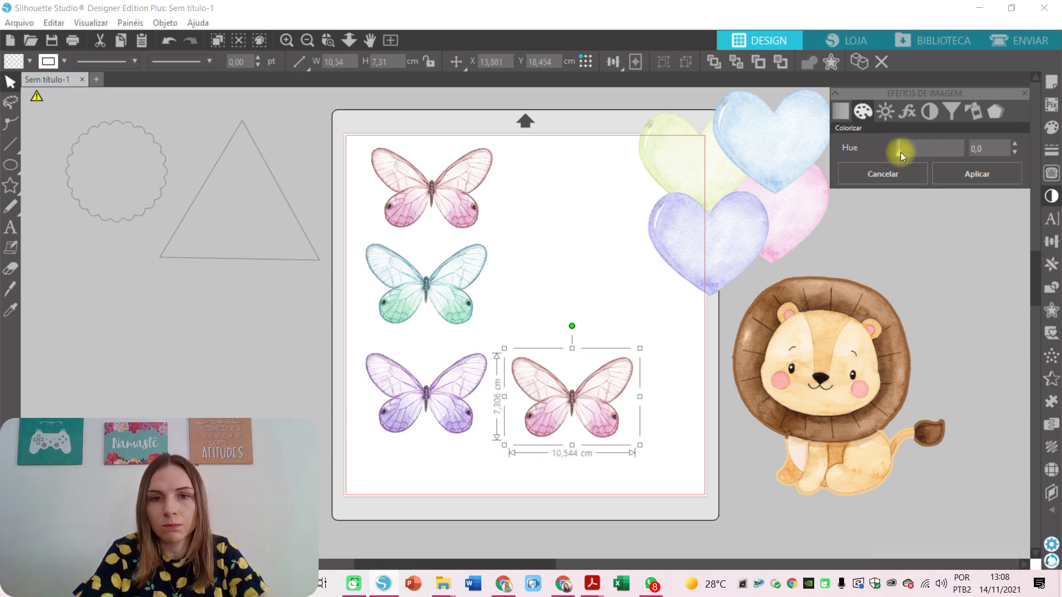
pyautogui.moveTo(900, 151); pyautogui.dragTo(911, 149)
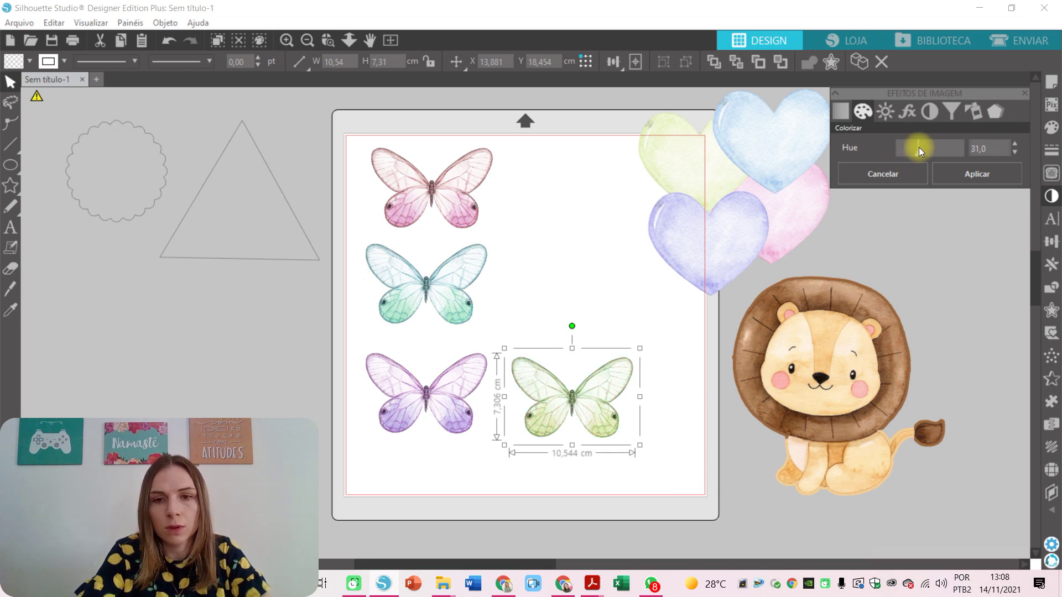
pyautogui.moveTo(918, 147); pyautogui.dragTo(917, 147)
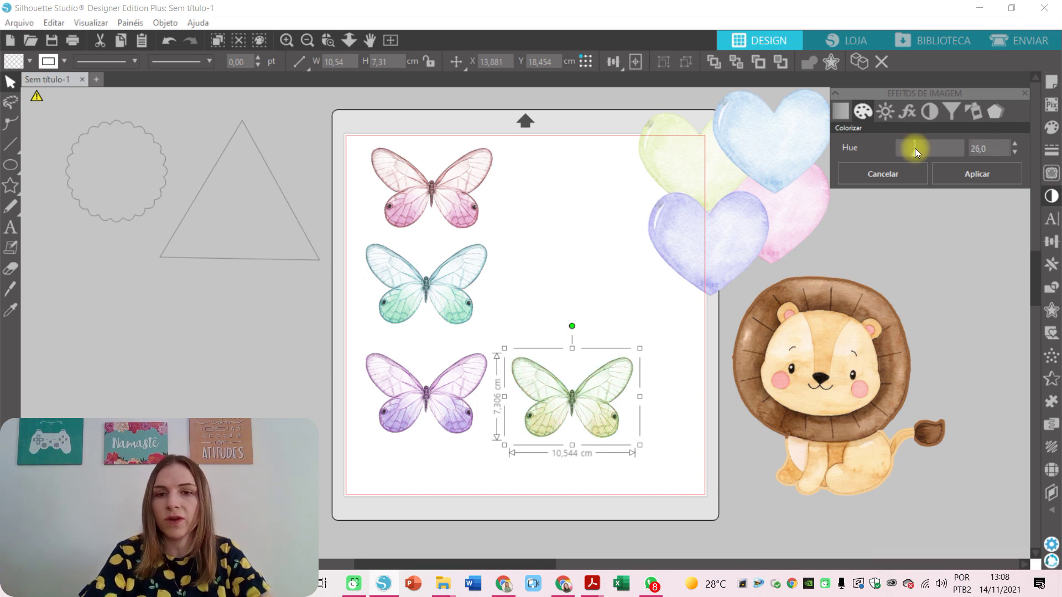
# Step: Move the green butterfly beside the pink one and the purple butterfly beside the turquoise one, forming two rows
pyautogui.click(560, 219)
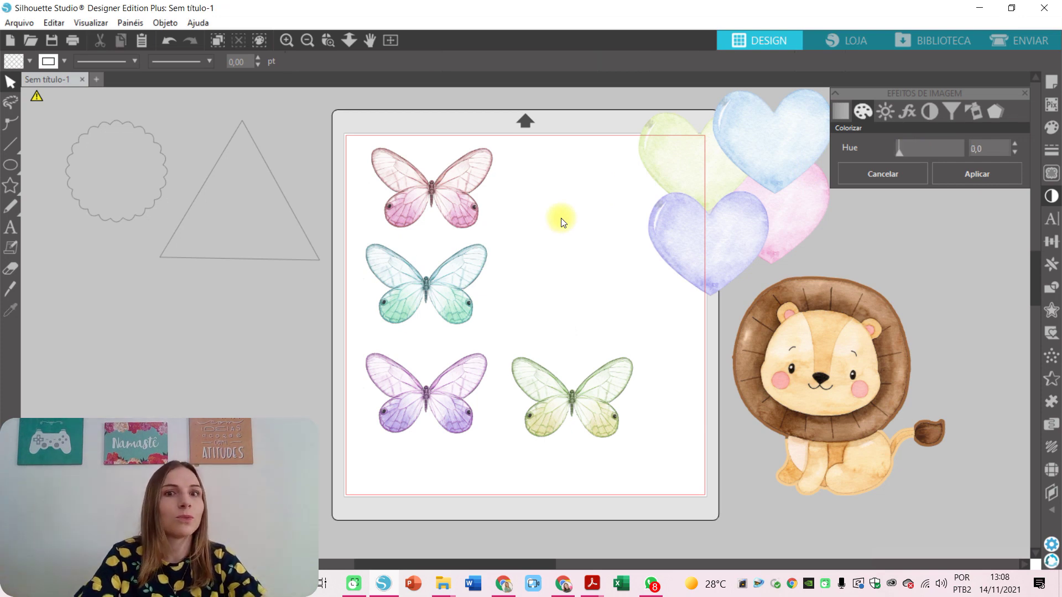
pyautogui.moveTo(560, 409); pyautogui.dragTo(549, 198)
pyautogui.moveTo(425, 409); pyautogui.dragTo(564, 299)
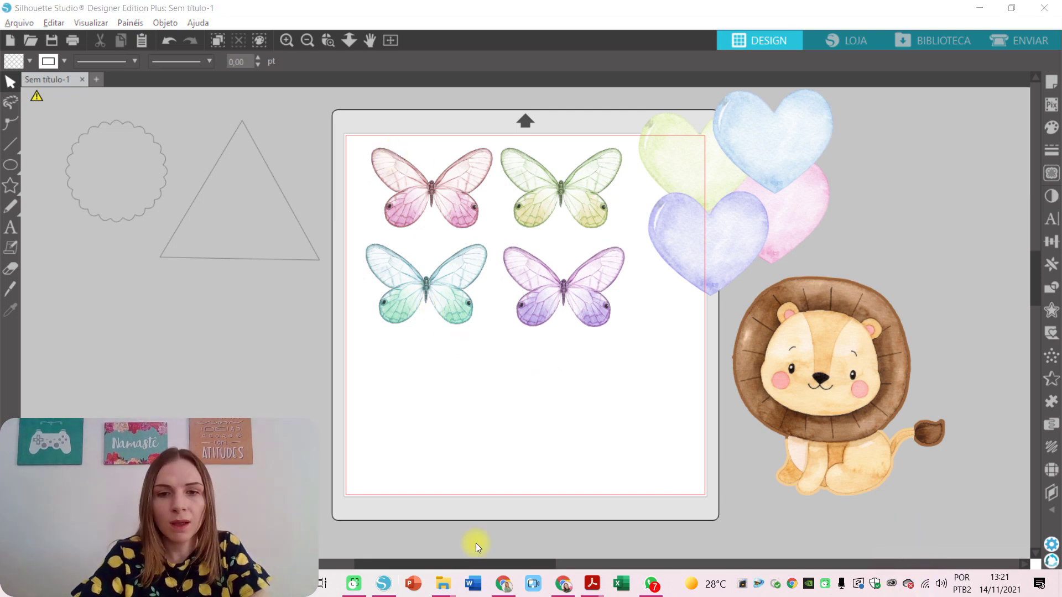
# Step: Switch to the Google image results in Chrome and clear the search text, keeping the butterfly results
pyautogui.click(505, 586)
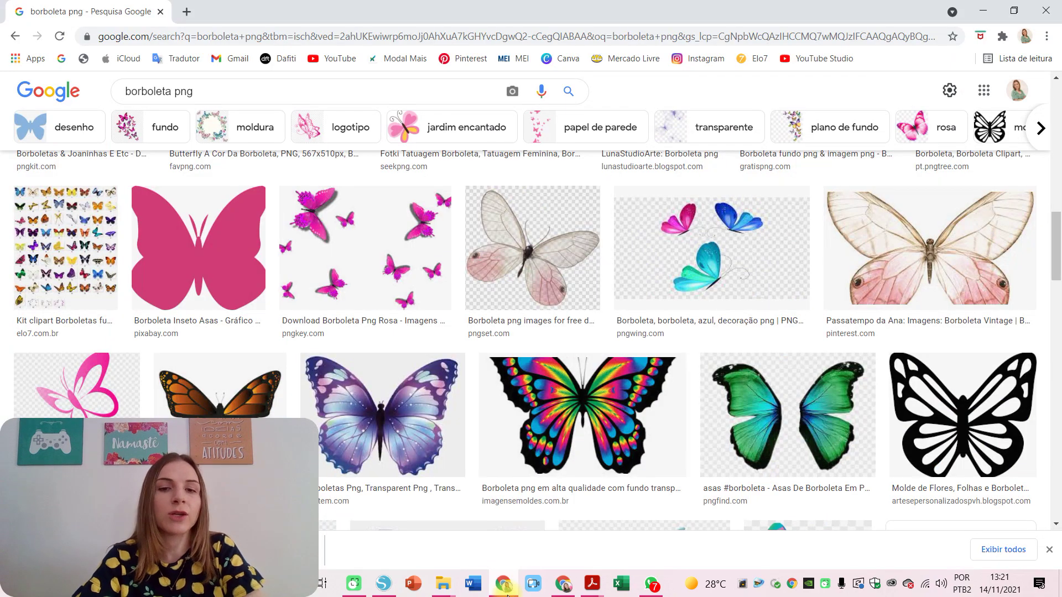
pyautogui.click(237, 98)
pyautogui.press('BackSpace')
pyautogui.press('BackSpace')
pyautogui.press('BackSpace')
pyautogui.press('BackSpace')
pyautogui.press('BackSpace')
pyautogui.press('BackSpace')
pyautogui.press('BackSpace')
pyautogui.press('BackSpace')
pyautogui.press('BackSpace')
pyautogui.press('BackSpace')
pyautogui.press('BackSpace')
pyautogui.press('BackSpace')
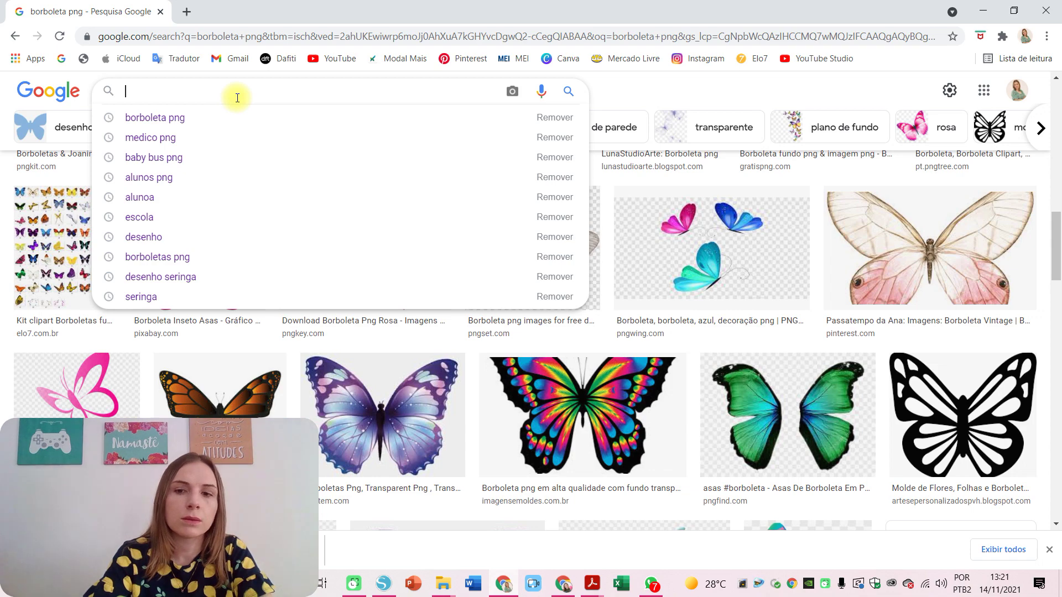
pyautogui.click(606, 90)
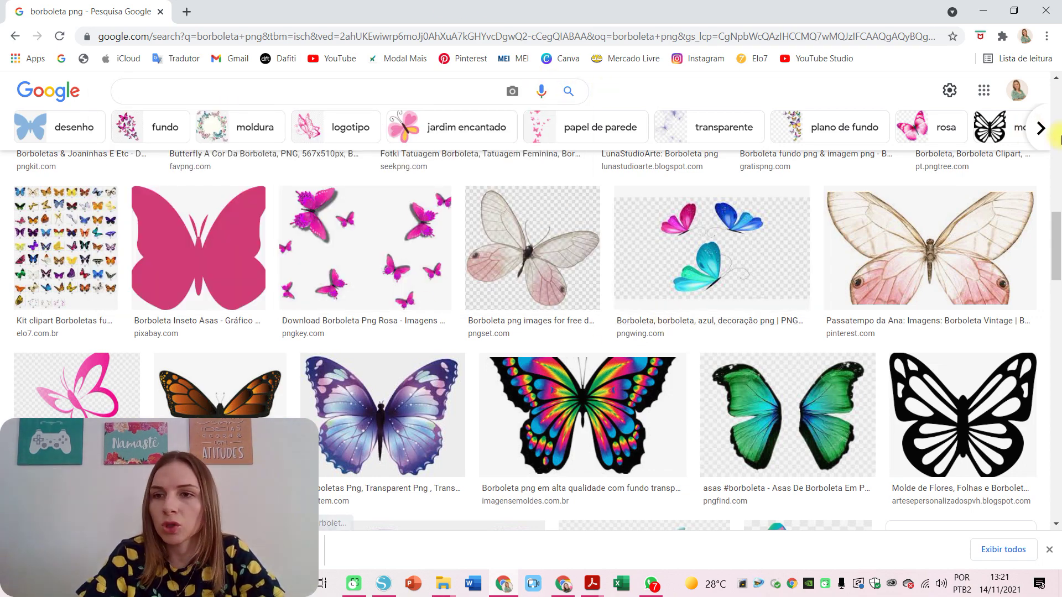
# Step: Browse the butterfly results and examine the previews and related images of the yellow and green butterflies
pyautogui.moveTo(1057, 223); pyautogui.dragTo(1058, 378)
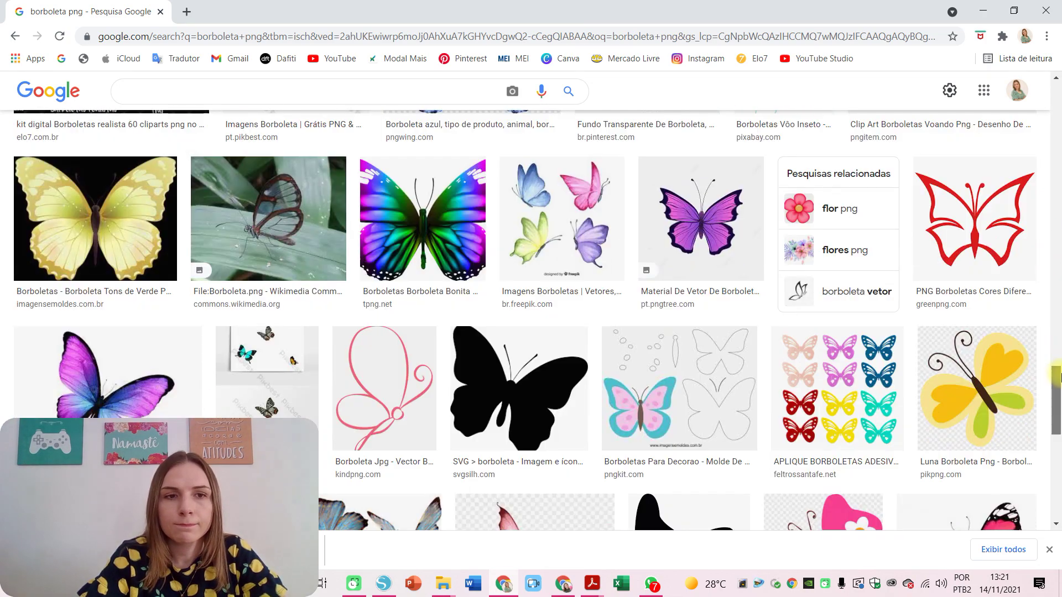
pyautogui.scroll(-6, 1058, 377)
pyautogui.scroll(7, 1057, 376)
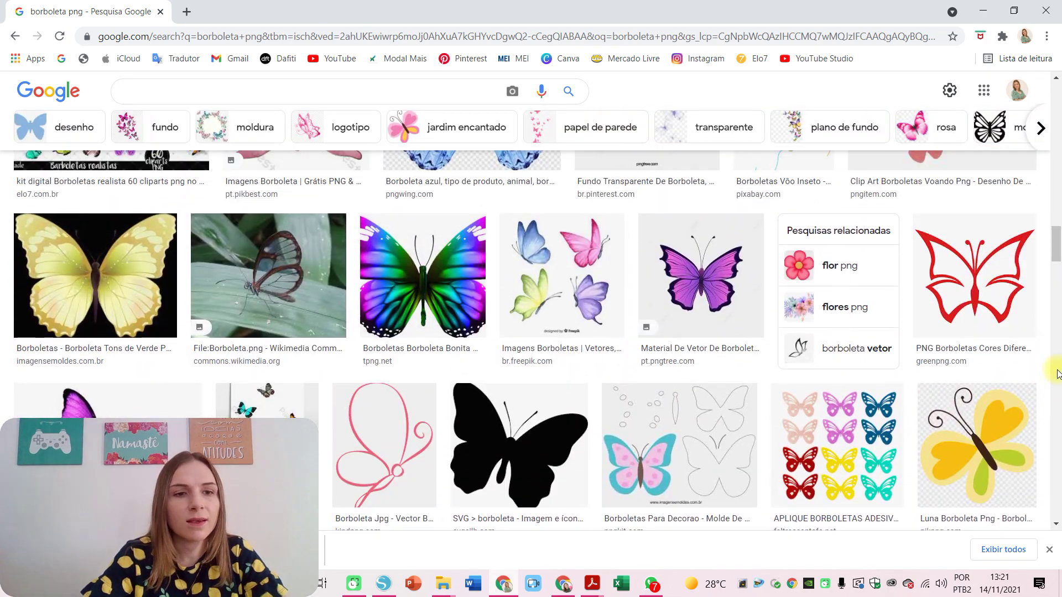
pyautogui.click(127, 293)
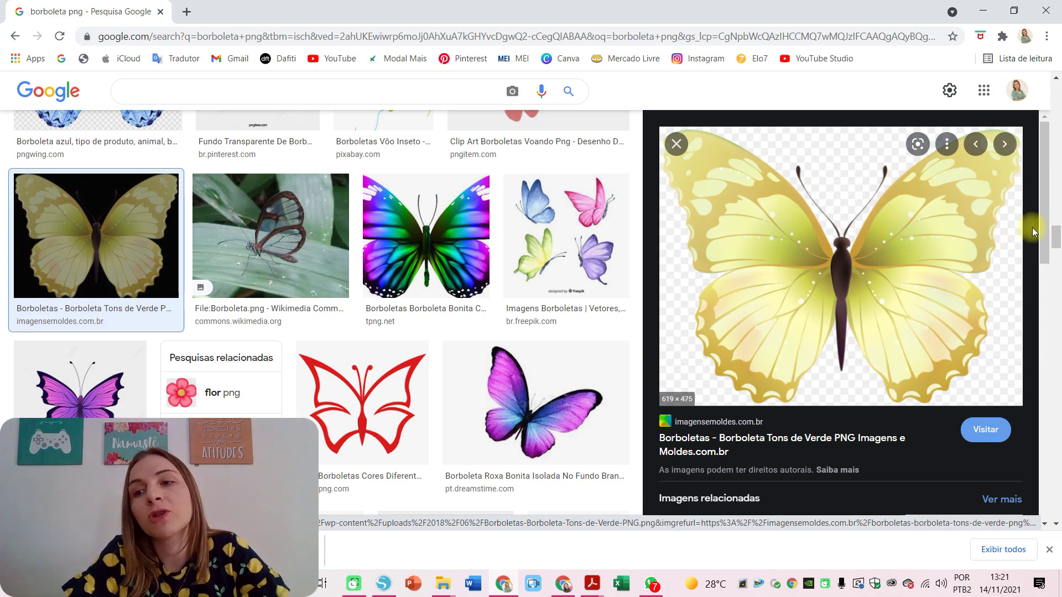
pyautogui.scroll(-1, 1051, 252)
pyautogui.scroll(-2, 1051, 252)
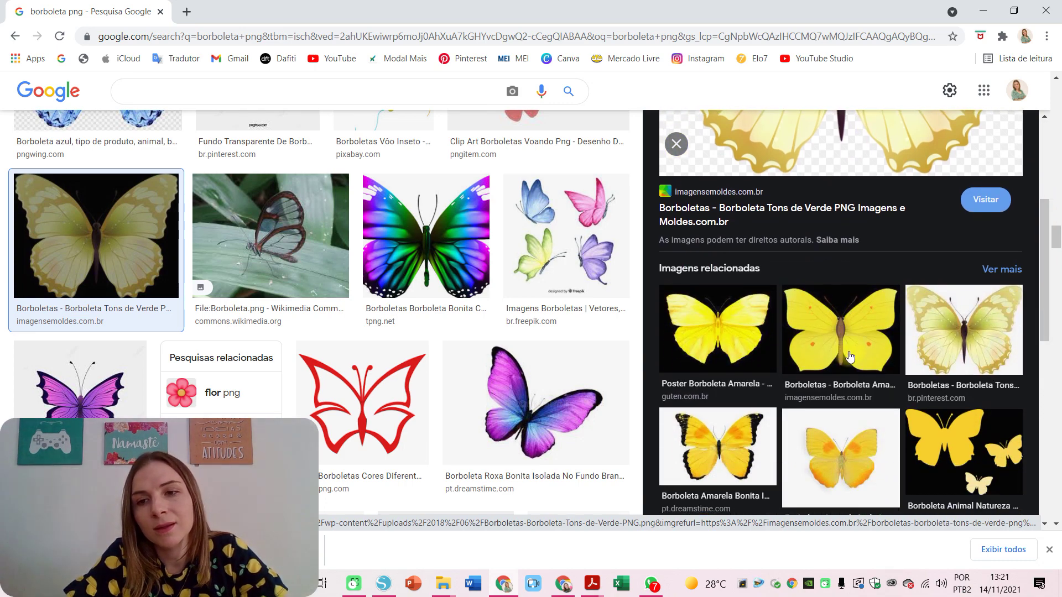
pyautogui.click(832, 351)
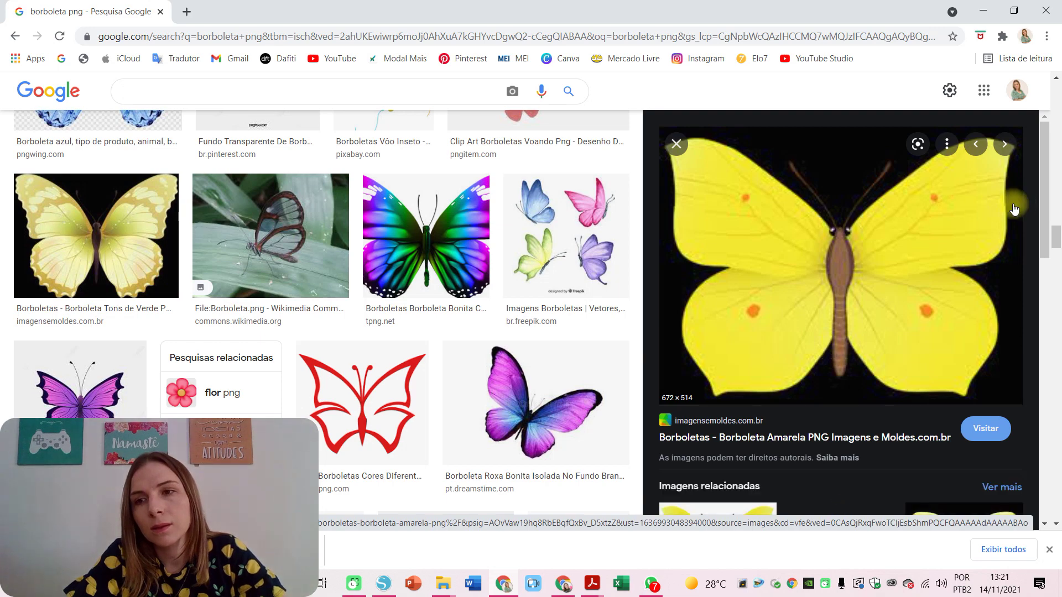
pyautogui.scroll(-6, 1047, 207)
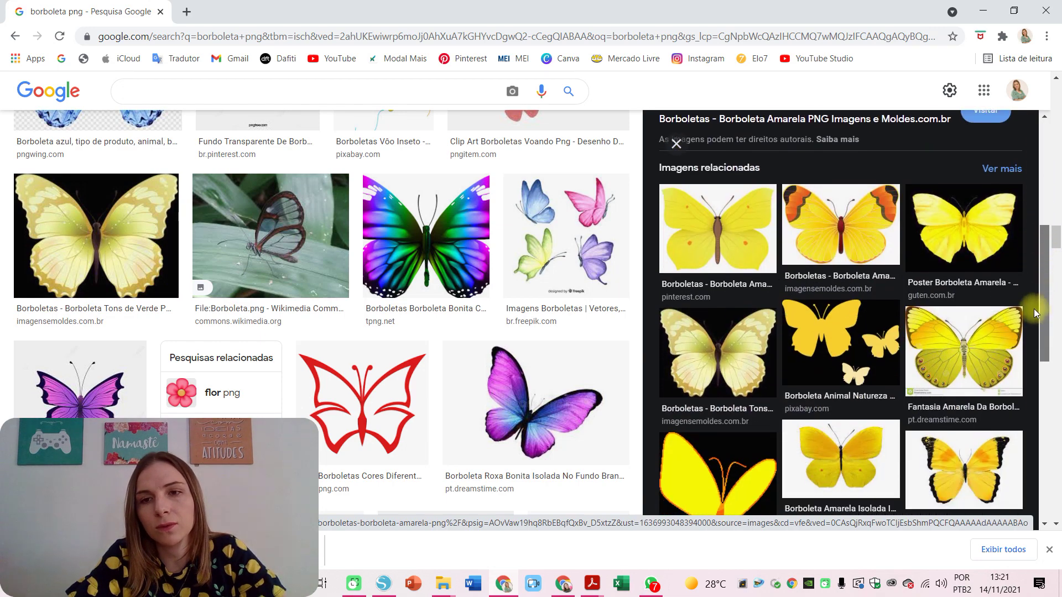
pyautogui.click(710, 315)
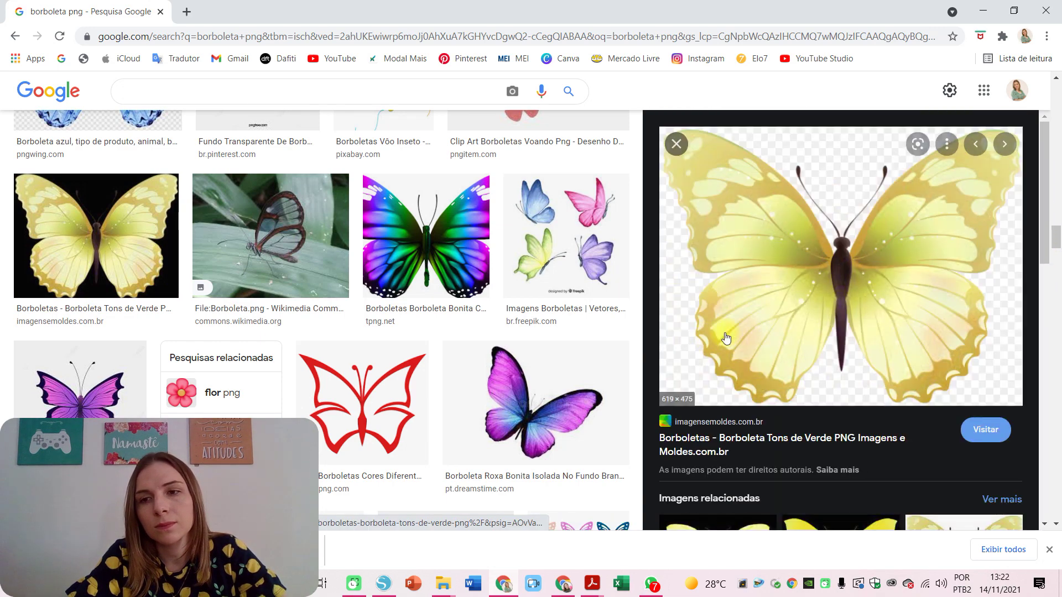
pyautogui.moveTo(1049, 195); pyautogui.dragTo(1023, 121)
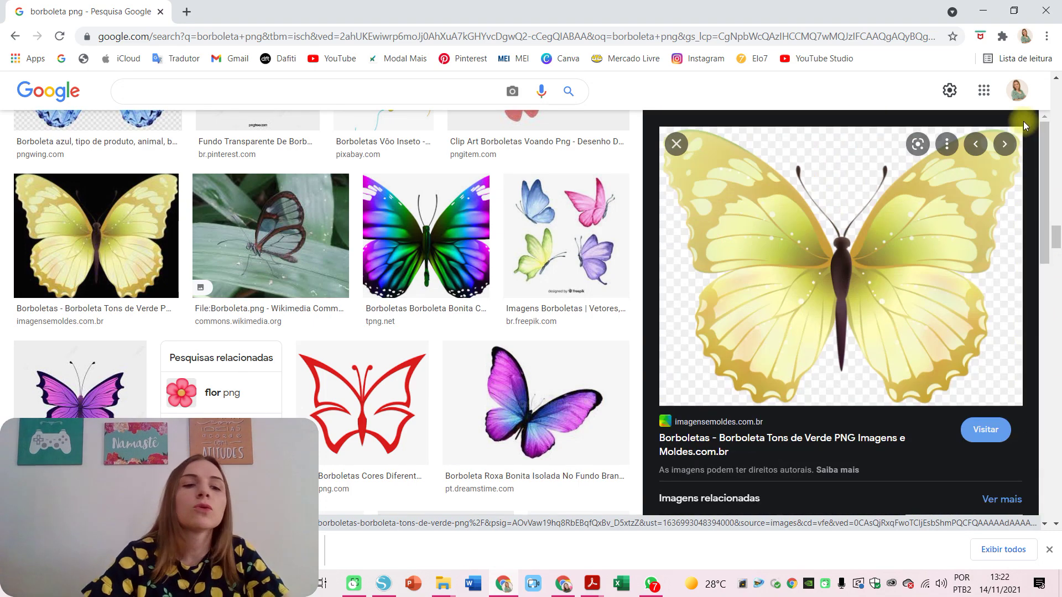
# Step: Find the Pinterest image of three pink and blue butterflies among the turquoise butterfly's related images and open its preview
pyautogui.moveTo(1054, 247); pyautogui.dragTo(1045, 508)
pyautogui.scroll(1, 1043, 497)
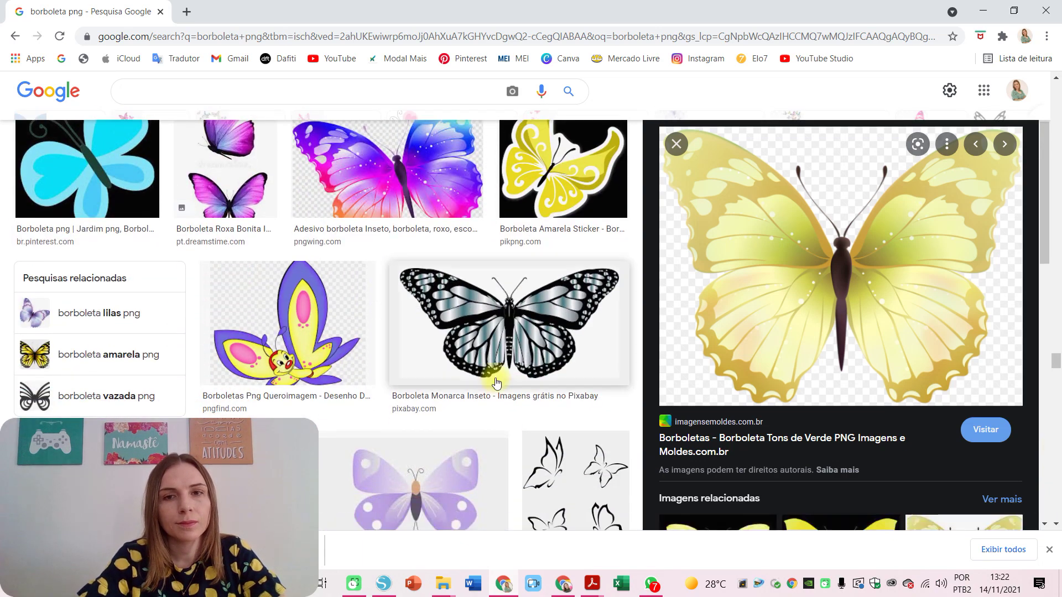
pyautogui.click(102, 156)
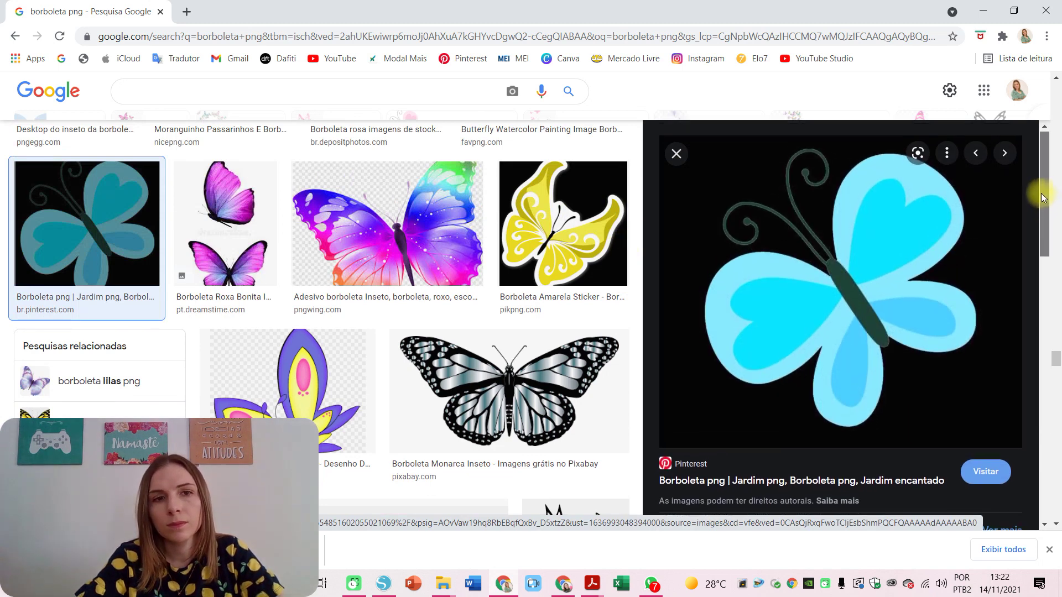
pyautogui.moveTo(1037, 184); pyautogui.dragTo(1050, 411)
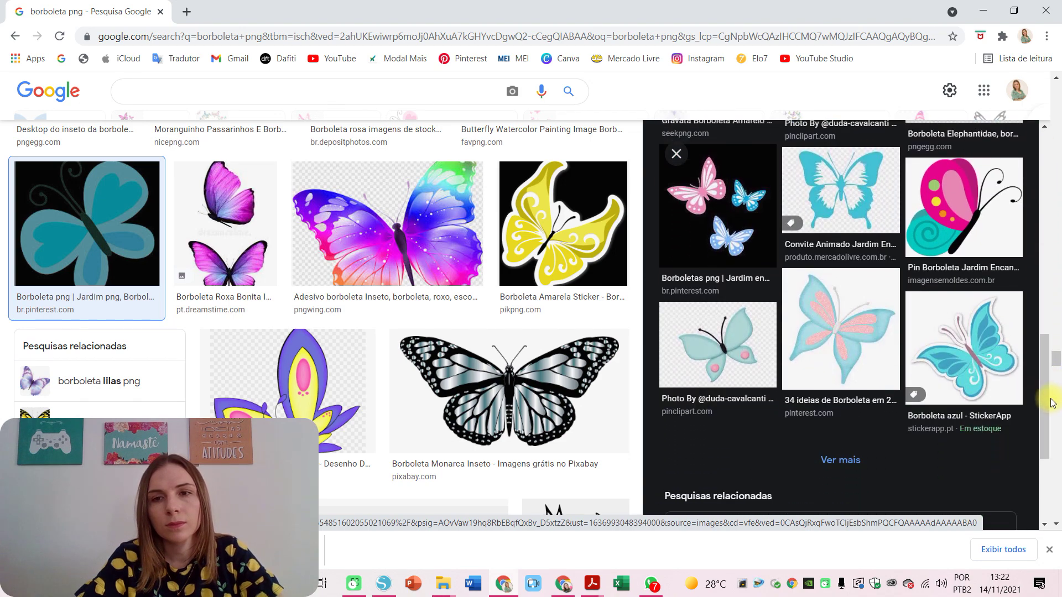
pyautogui.click(736, 216)
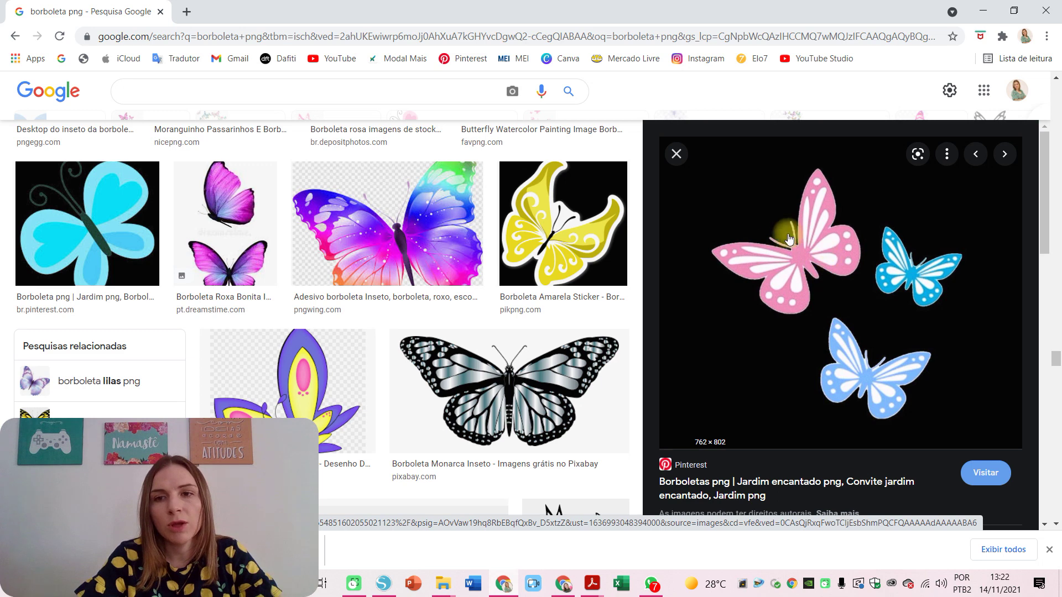
# Step: Save the three-butterfly image to the Borboleta folder on the desktop
pyautogui.rightClick(791, 268)
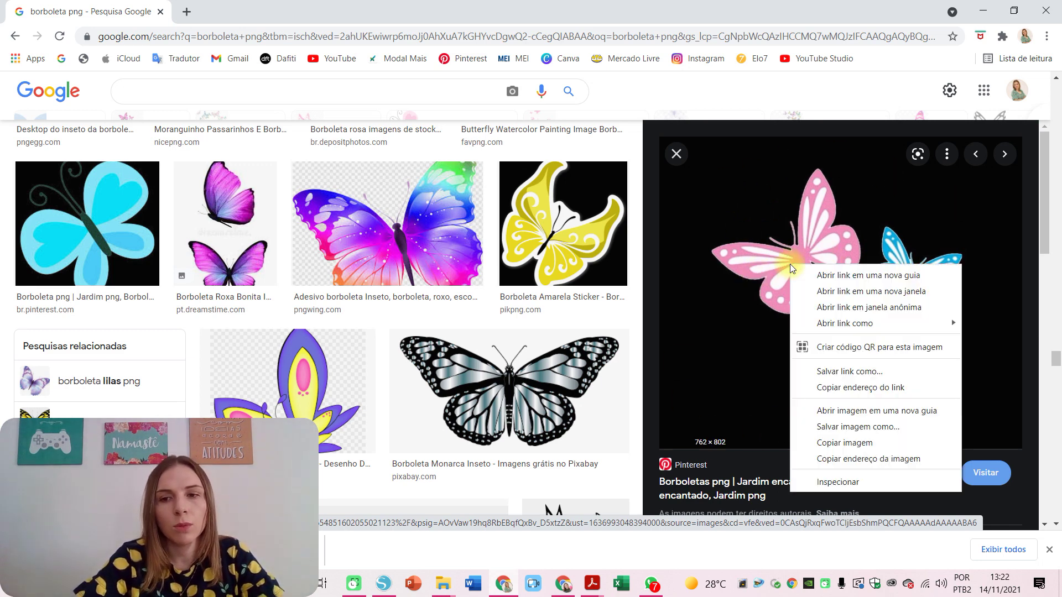
pyautogui.click(861, 426)
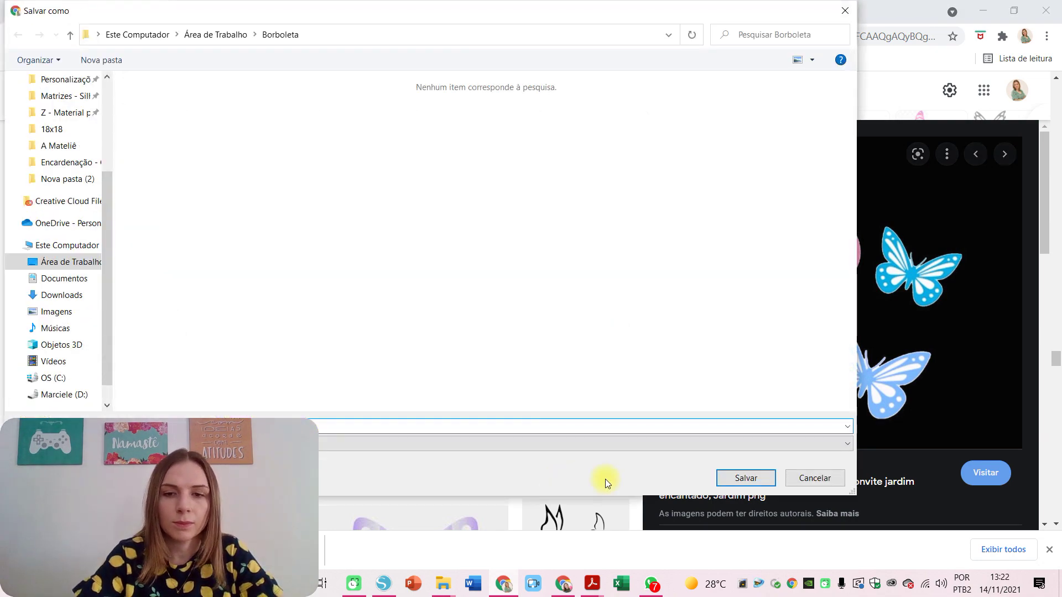
pyautogui.click(746, 479)
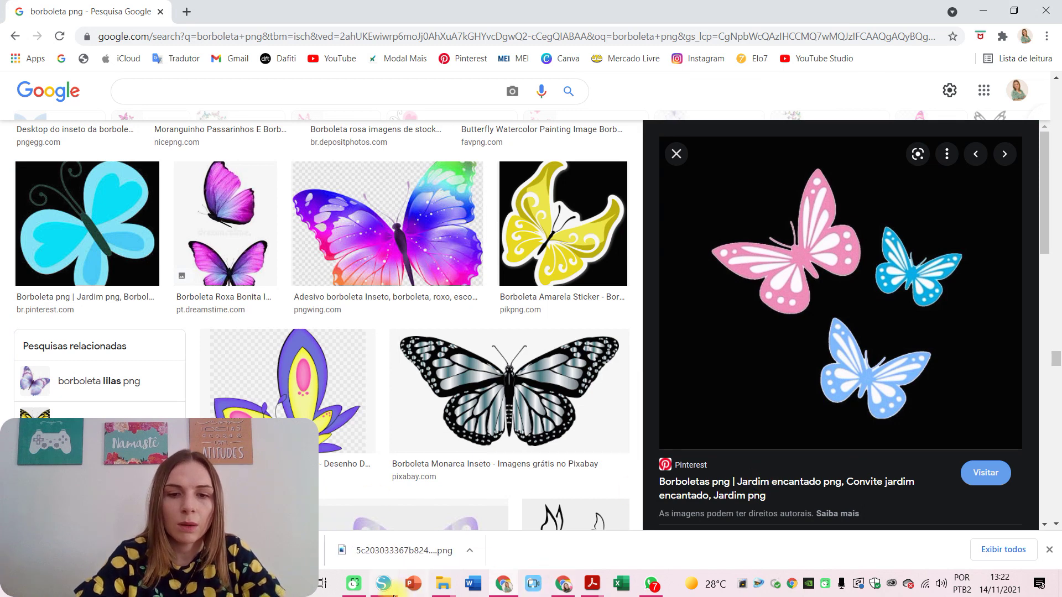
# Step: Place the saved three-butterfly image from the Borboleta folder into the Silhouette Studio document
pyautogui.moveTo(442, 585)
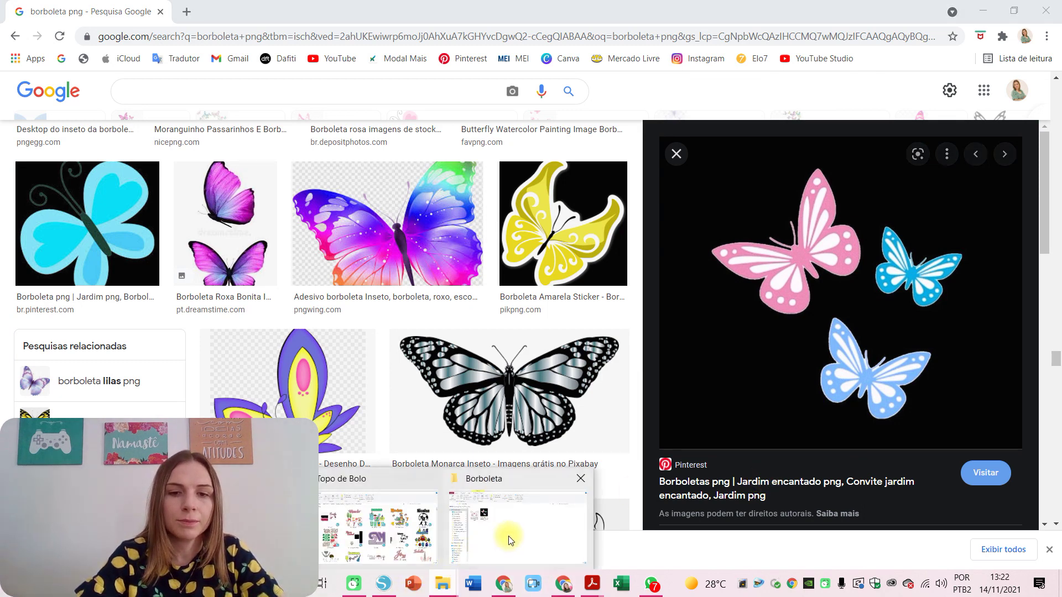
pyautogui.click(508, 535)
pyautogui.moveTo(277, 165); pyautogui.dragTo(384, 585)
pyautogui.click(390, 562)
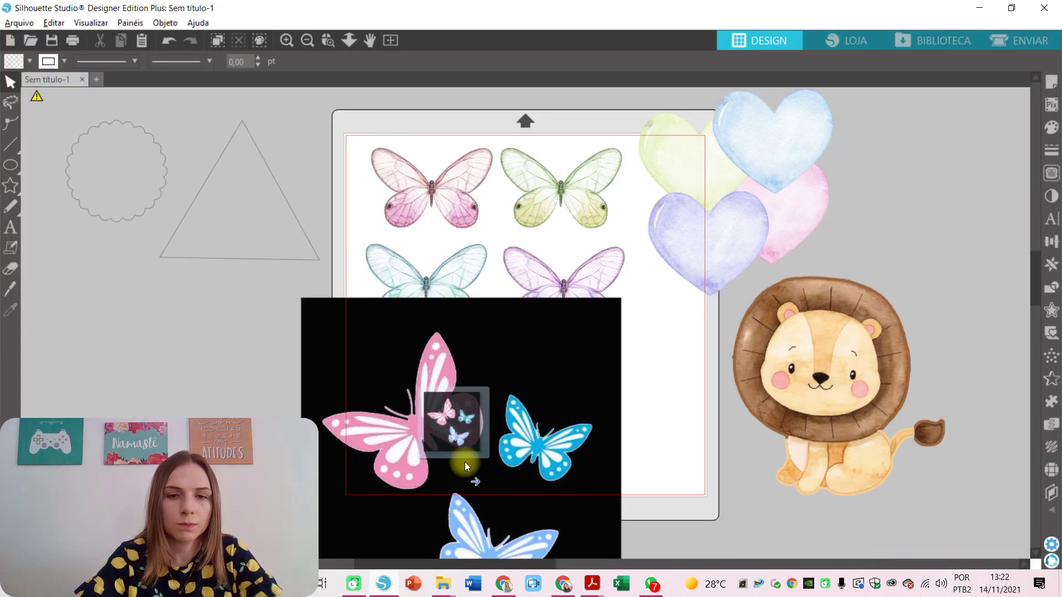
# Step: Move the four translucent butterflies off the page, over the scalloped circle and the triangle
pyautogui.moveTo(426, 288); pyautogui.dragTo(131, 146)
pyautogui.moveTo(406, 203); pyautogui.dragTo(78, 263)
pyautogui.moveTo(514, 209); pyautogui.dragTo(193, 156)
pyautogui.moveTo(614, 293); pyautogui.dragTo(301, 271)
# Step: Shrink the black three-butterfly image to about 20.17 × 21.23 cm and place it within the page
pyautogui.moveTo(606, 390); pyautogui.dragTo(524, 303)
pyautogui.moveTo(662, 172); pyautogui.dragTo(591, 266)
pyautogui.moveTo(490, 362); pyautogui.dragTo(516, 320)
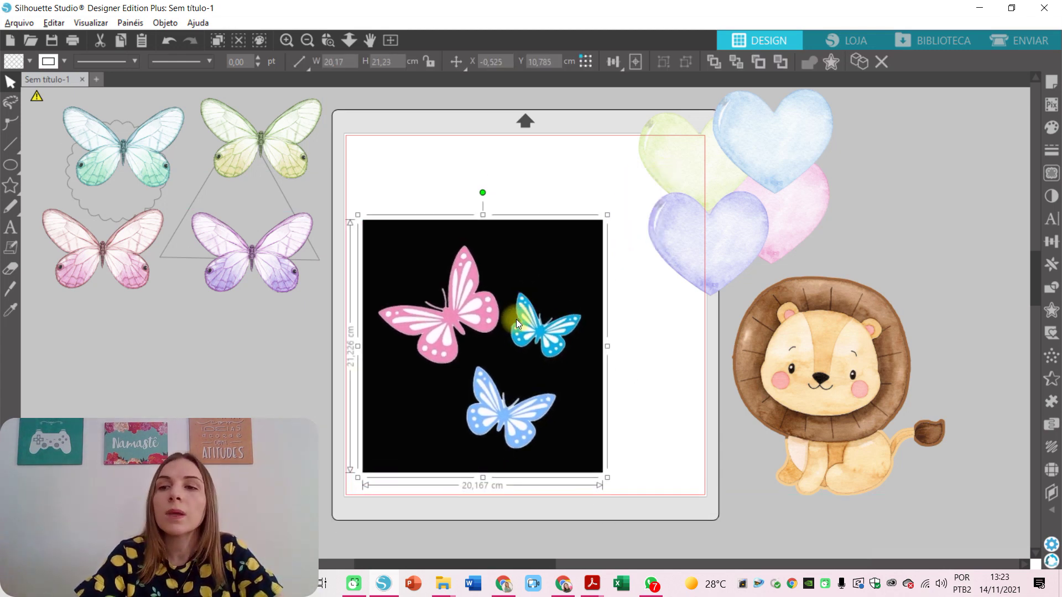
# Step: Try to trace and detach the butterflies from the black background, using a trace area around the whole image
pyautogui.click(1051, 174)
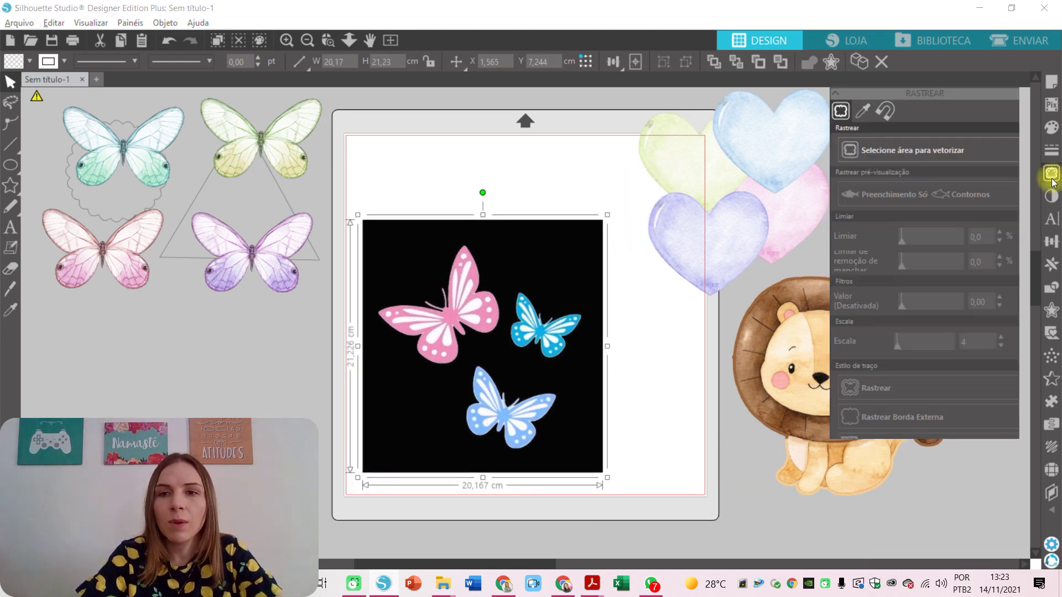
pyautogui.click(906, 151)
pyautogui.moveTo(348, 209)
pyautogui.mouseDown()
pyautogui.moveTo(502, 380)
pyautogui.moveTo(614, 460)
pyautogui.moveTo(623, 496)
pyautogui.mouseUp()
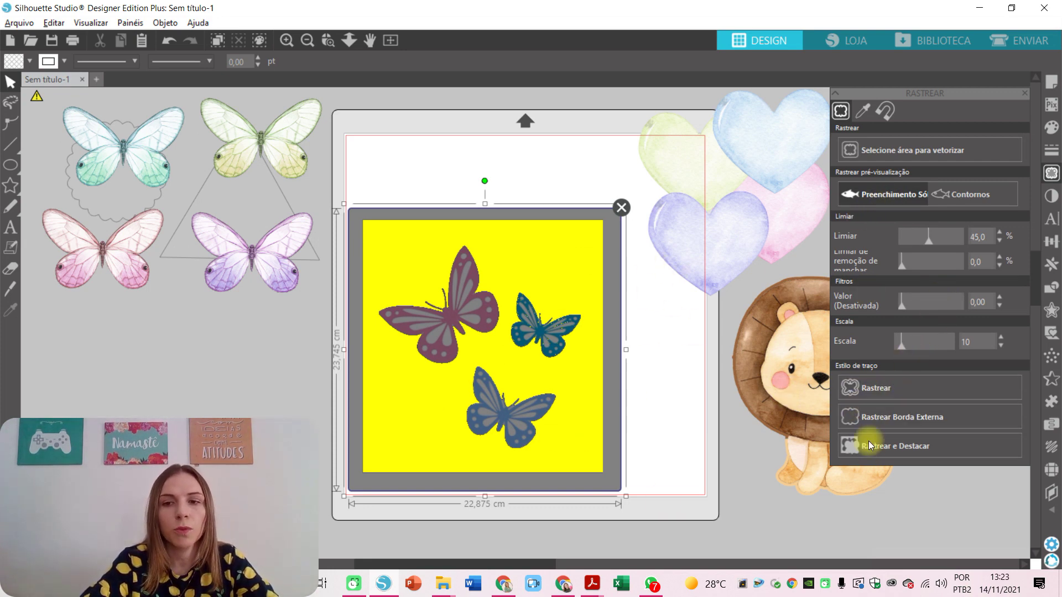
pyautogui.click(597, 304)
pyautogui.moveTo(524, 274)
pyautogui.mouseDown()
pyautogui.moveTo(376, 245)
pyautogui.moveTo(471, 441)
pyautogui.moveTo(569, 260)
pyautogui.moveTo(560, 280)
pyautogui.moveTo(495, 299)
pyautogui.moveTo(562, 261)
pyautogui.moveTo(558, 275)
pyautogui.mouseUp()
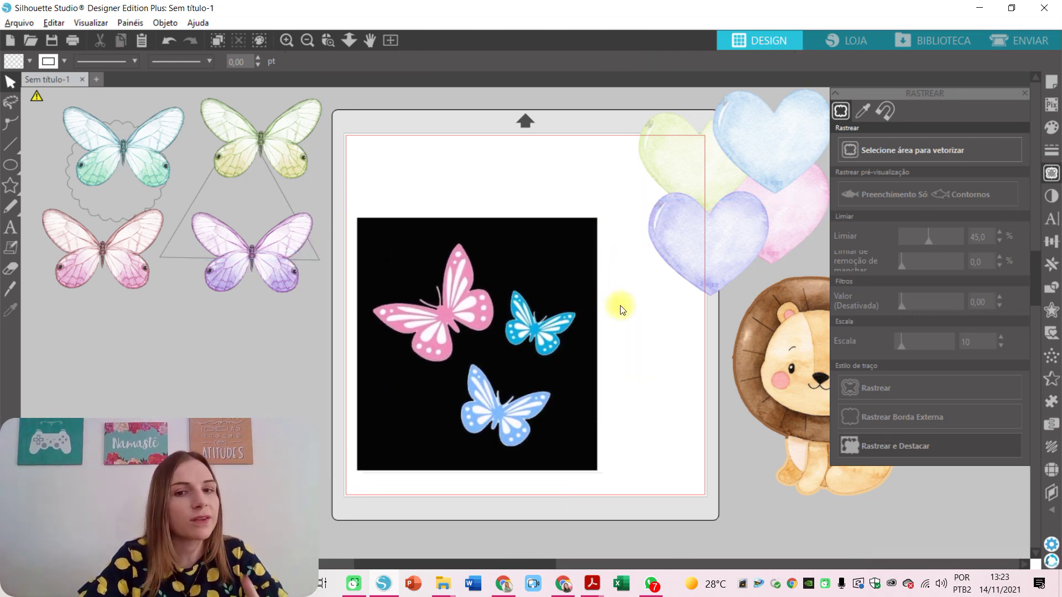
# Step: Invert the colours of the black three-butterfly image with an inversion of 91 and apply the effect
pyautogui.click(581, 286)
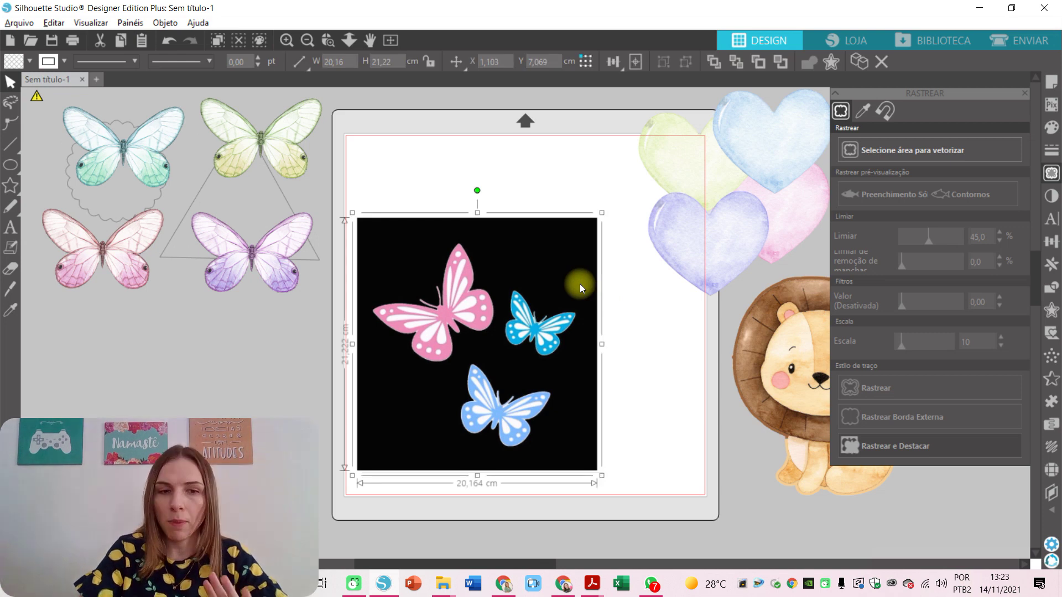
pyautogui.click(1051, 195)
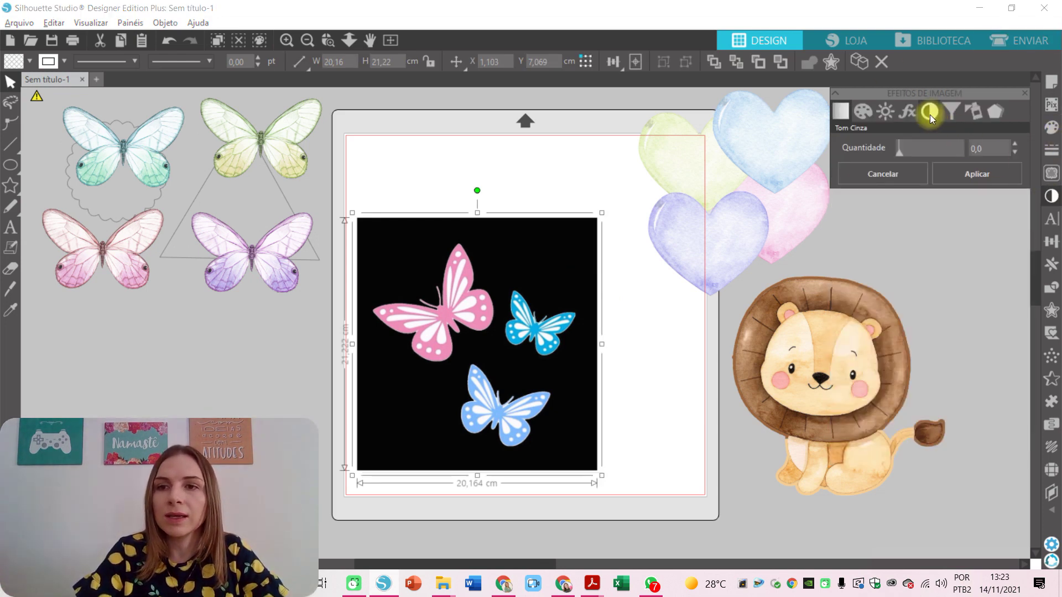
pyautogui.click(930, 115)
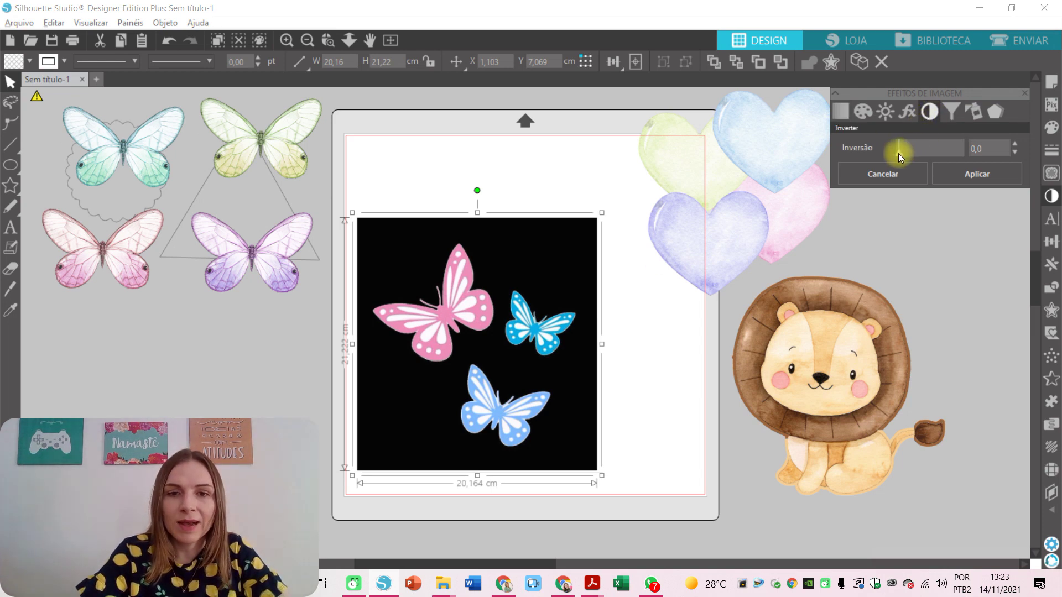
pyautogui.moveTo(898, 154); pyautogui.dragTo(955, 158)
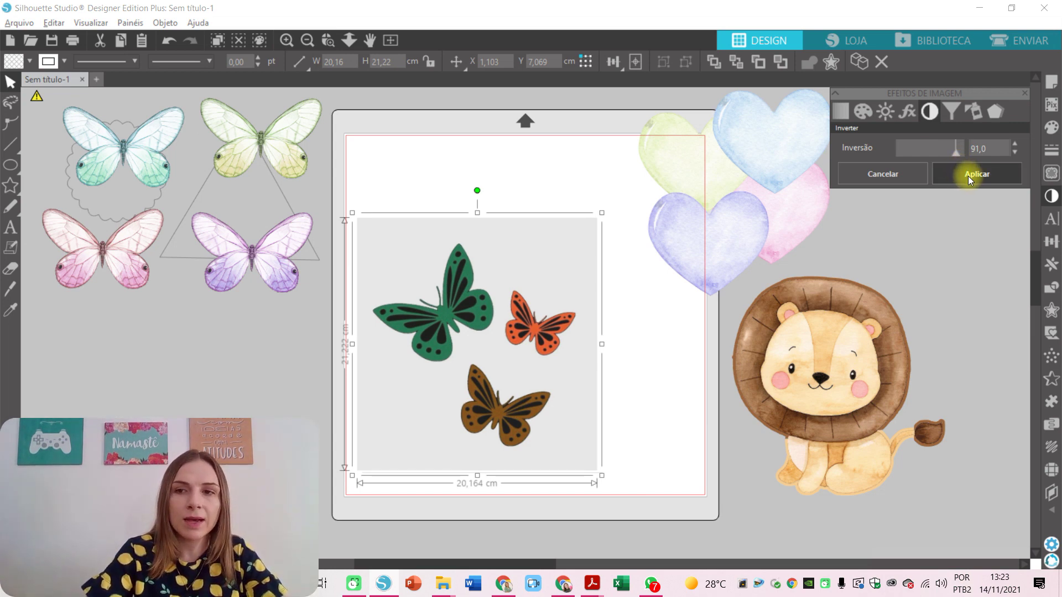
pyautogui.click(967, 176)
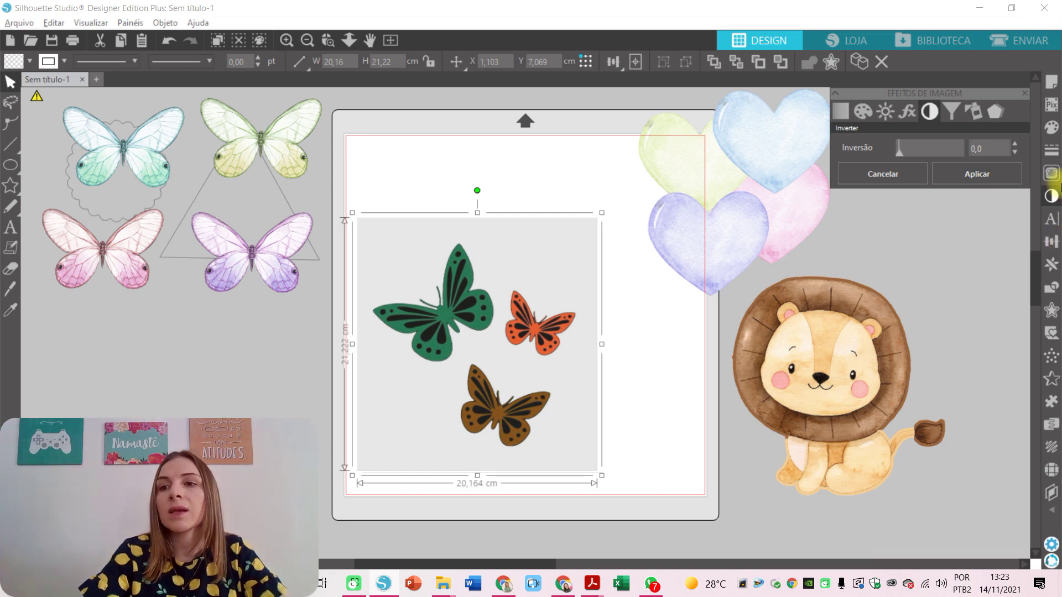
# Step: Trace and detach the three butterflies of the inverted image, with the scale at 4 and the threshold at 81%
pyautogui.click(1050, 175)
pyautogui.click(907, 151)
pyautogui.moveTo(358, 219)
pyautogui.mouseDown()
pyautogui.moveTo(549, 433)
pyautogui.moveTo(600, 461)
pyautogui.mouseUp()
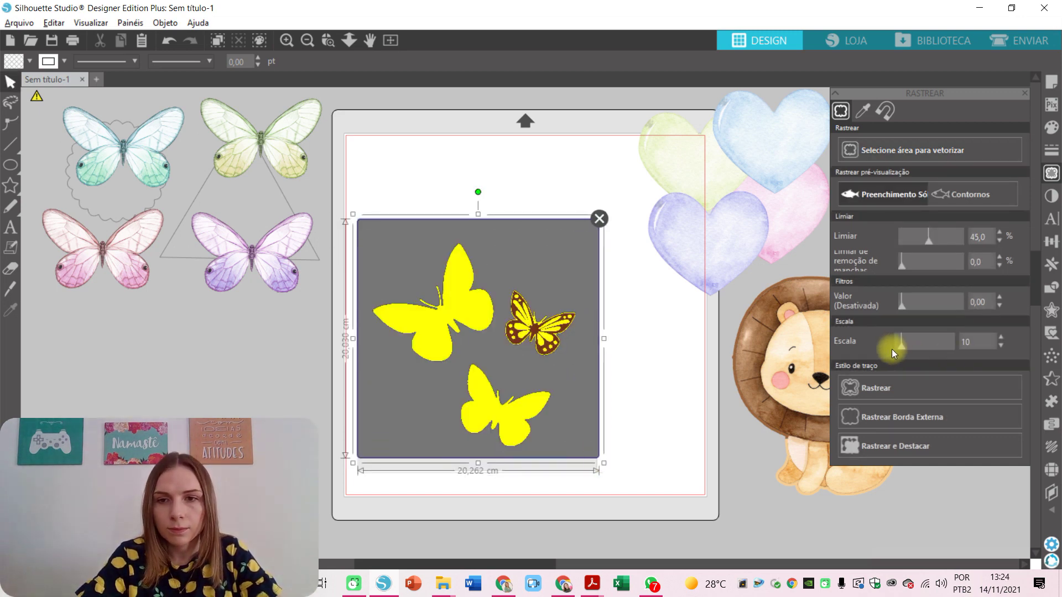
pyautogui.moveTo(896, 347); pyautogui.dragTo(827, 358)
pyautogui.moveTo(928, 245)
pyautogui.mouseDown()
pyautogui.moveTo(974, 238)
pyautogui.moveTo(951, 241)
pyautogui.mouseUp()
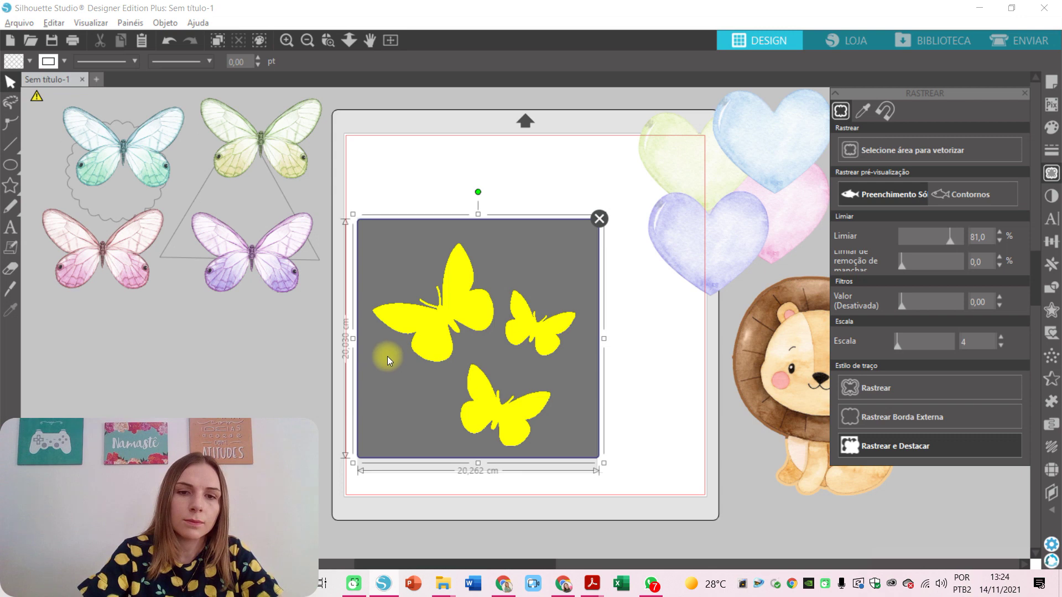
# Step: Move the three detached butterflies off the grey background and delete the leftover background
pyautogui.moveTo(440, 316); pyautogui.dragTo(423, 175)
pyautogui.moveTo(523, 329); pyautogui.dragTo(529, 179)
pyautogui.moveTo(501, 378); pyautogui.dragTo(490, 108)
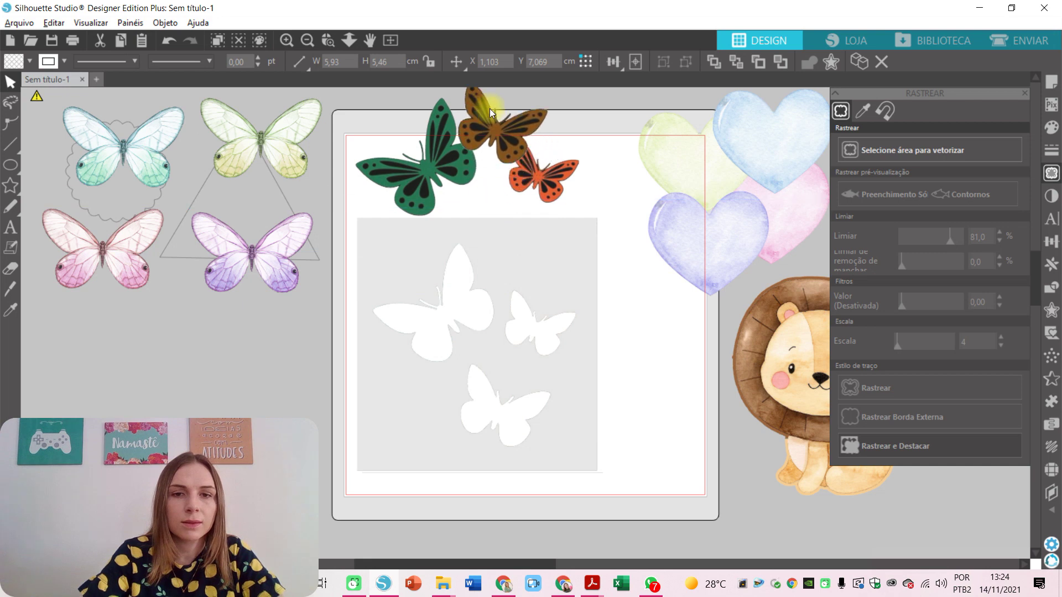
pyautogui.click(472, 403)
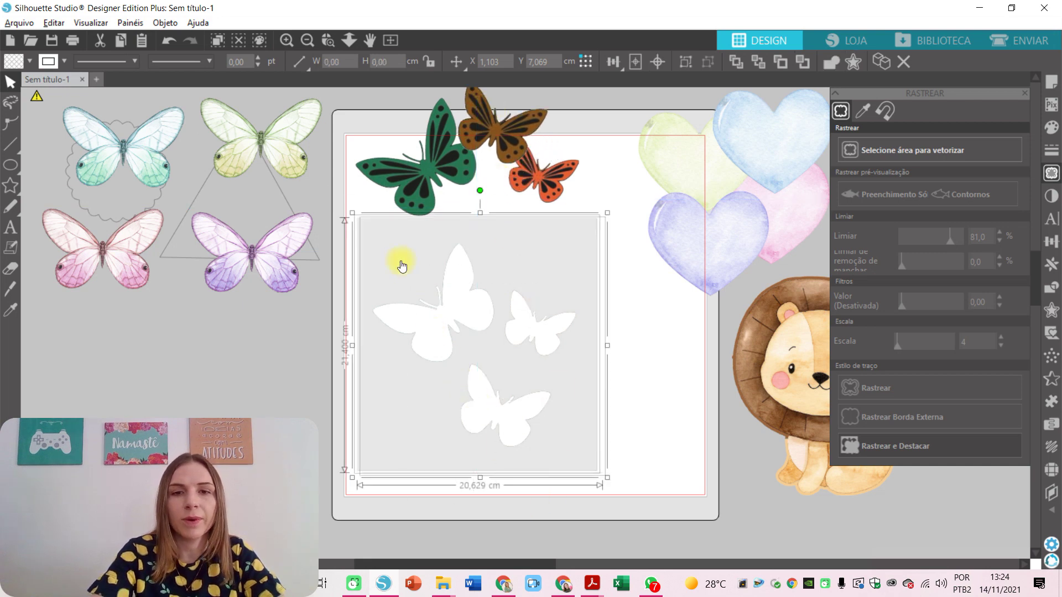
pyautogui.press('Delete')
# Step: Arrange the three cut-out butterflies on the page, with the green one below the brown and orange ones
pyautogui.moveTo(429, 169); pyautogui.dragTo(476, 459)
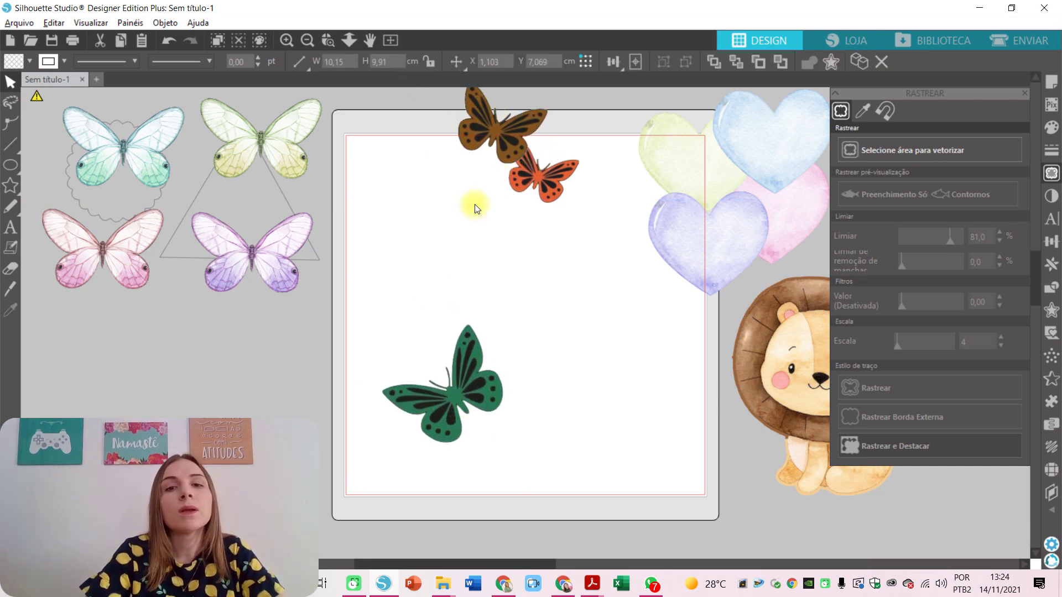
pyautogui.moveTo(492, 116); pyautogui.dragTo(398, 277)
pyautogui.moveTo(558, 181); pyautogui.dragTo(531, 281)
# Step: Restore the three butterflies' pink and blue colours by applying an inversion of 88 to all of them together
pyautogui.moveTo(552, 400); pyautogui.dragTo(433, 243)
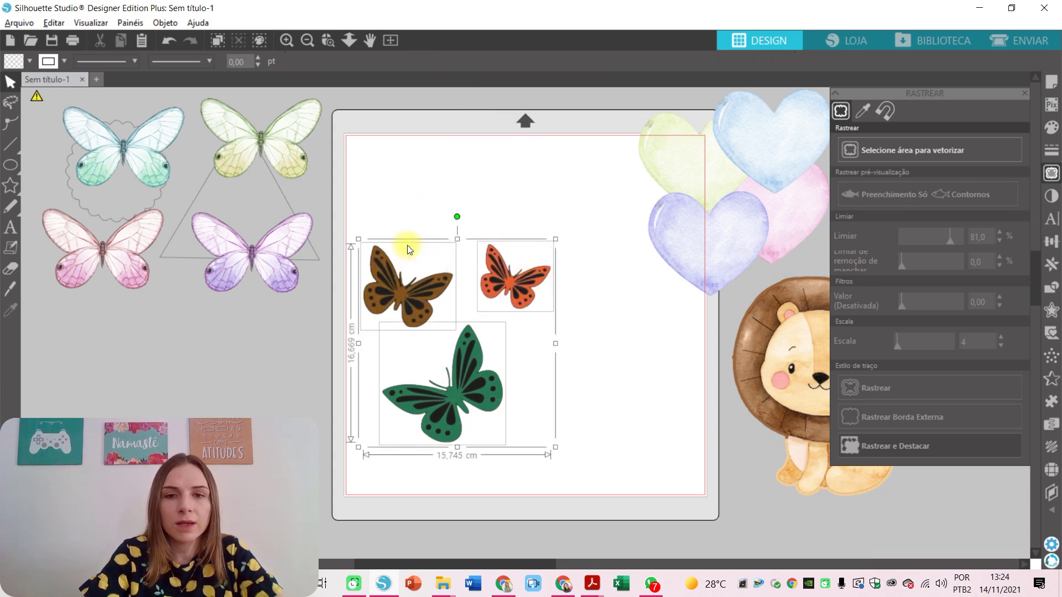
pyautogui.click(1051, 196)
pyautogui.click(932, 109)
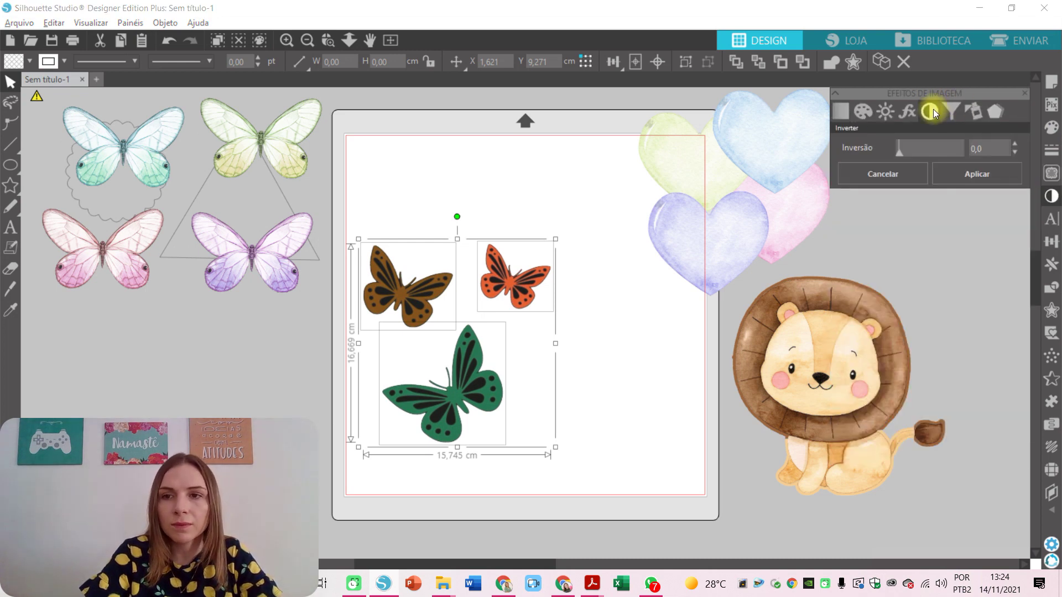
pyautogui.moveTo(897, 155); pyautogui.dragTo(966, 161)
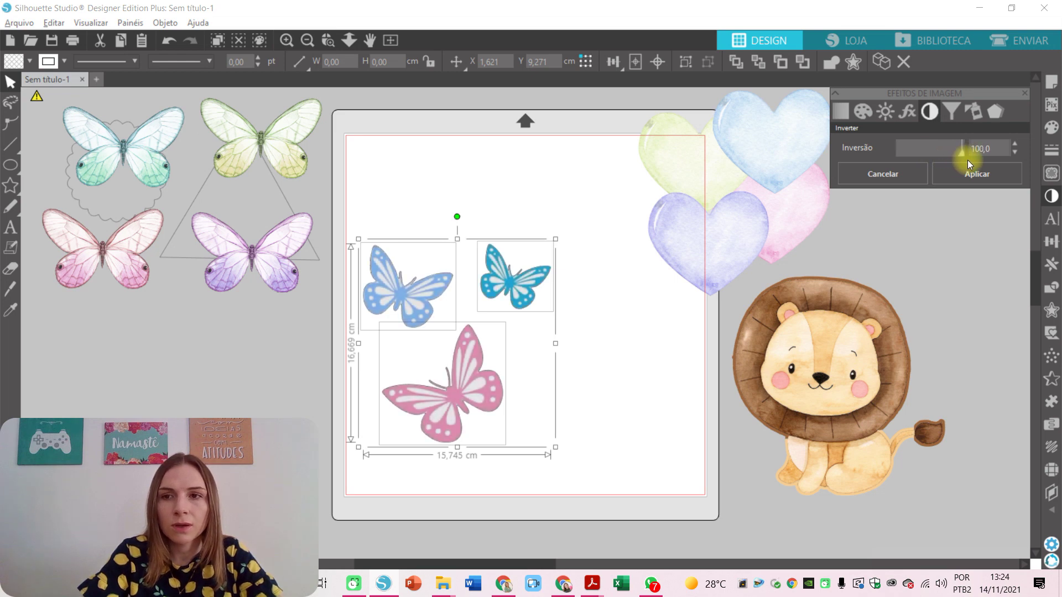
pyautogui.moveTo(958, 161); pyautogui.dragTo(953, 160)
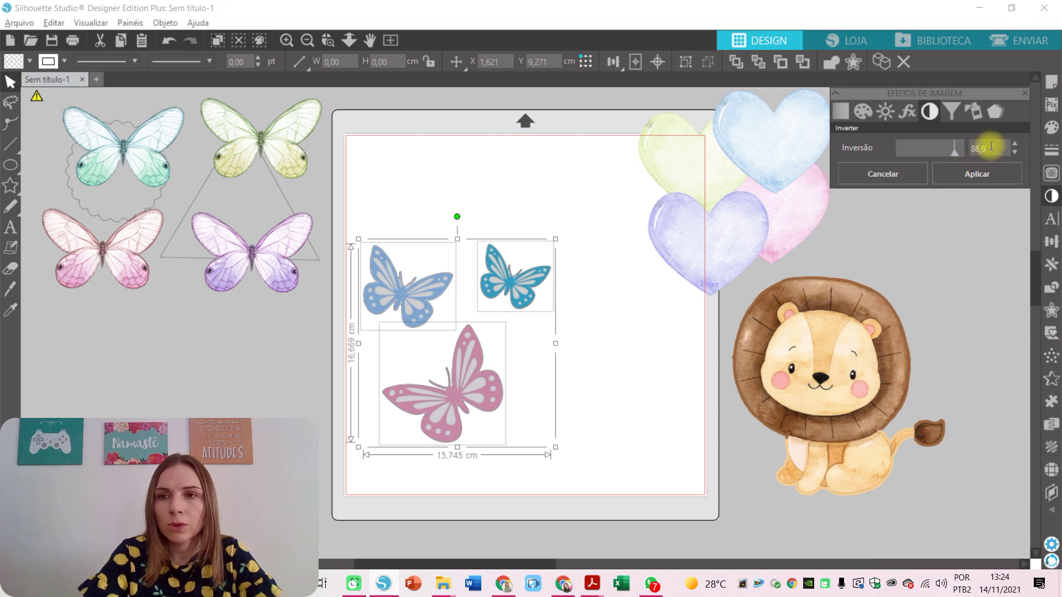
pyautogui.click(988, 174)
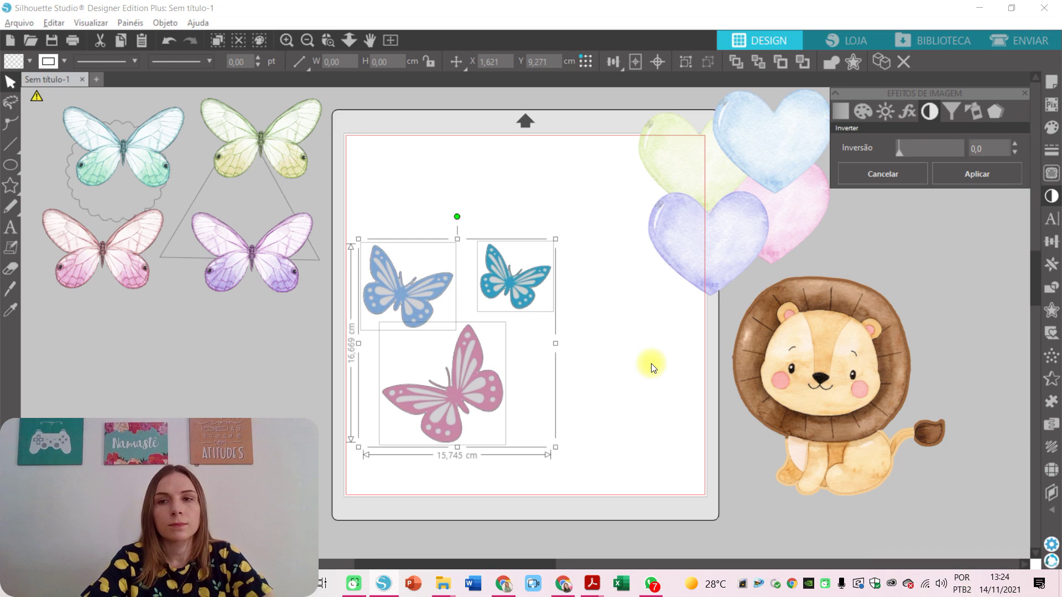
pyautogui.click(612, 394)
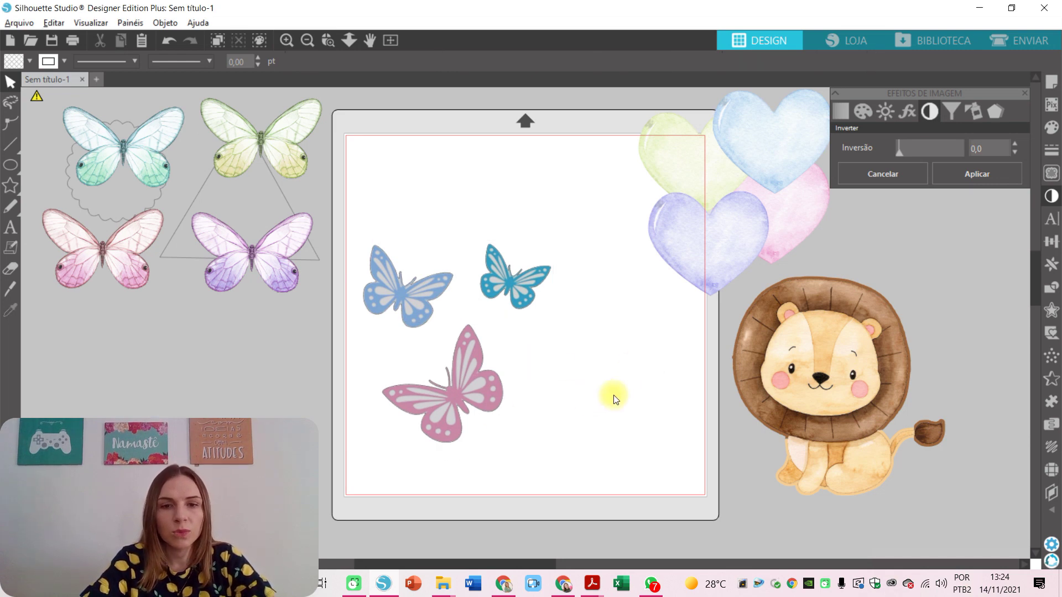
# Step: Move the pink and the two blue butterflies off the page, next to the translucent butterflies
pyautogui.moveTo(433, 417); pyautogui.dragTo(423, 214)
pyautogui.moveTo(415, 281)
pyautogui.mouseDown()
pyautogui.moveTo(389, 282)
pyautogui.moveTo(400, 286)
pyautogui.mouseUp()
pyautogui.moveTo(513, 276); pyautogui.dragTo(538, 188)
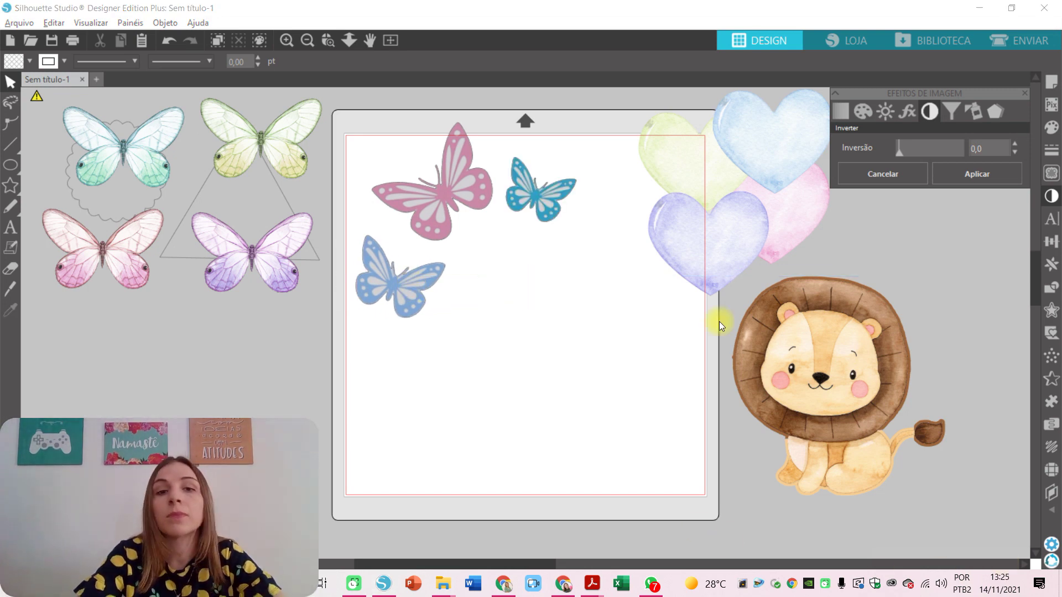
pyautogui.moveTo(417, 185); pyautogui.dragTo(44, 155)
pyautogui.moveTo(362, 261); pyautogui.dragTo(132, 130)
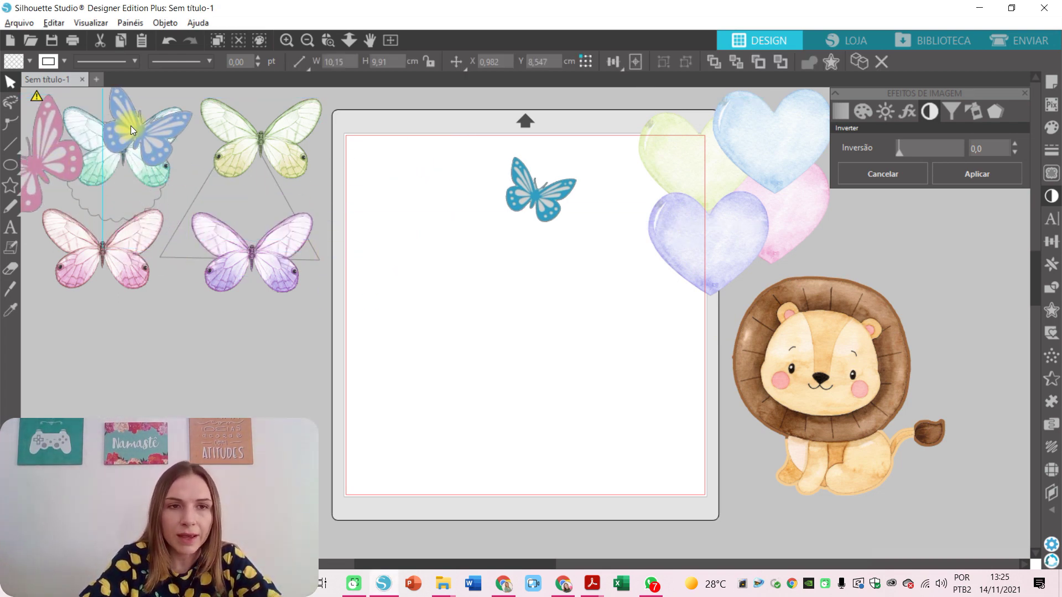
pyautogui.moveTo(537, 198); pyautogui.dragTo(80, 261)
# Step: Move the hearts and the lion with its colour fills to the area left of the page, leaving the page empty
pyautogui.click(706, 123)
pyautogui.moveTo(748, 147); pyautogui.dragTo(2, 286)
pyautogui.moveTo(838, 354); pyautogui.dragTo(398, 348)
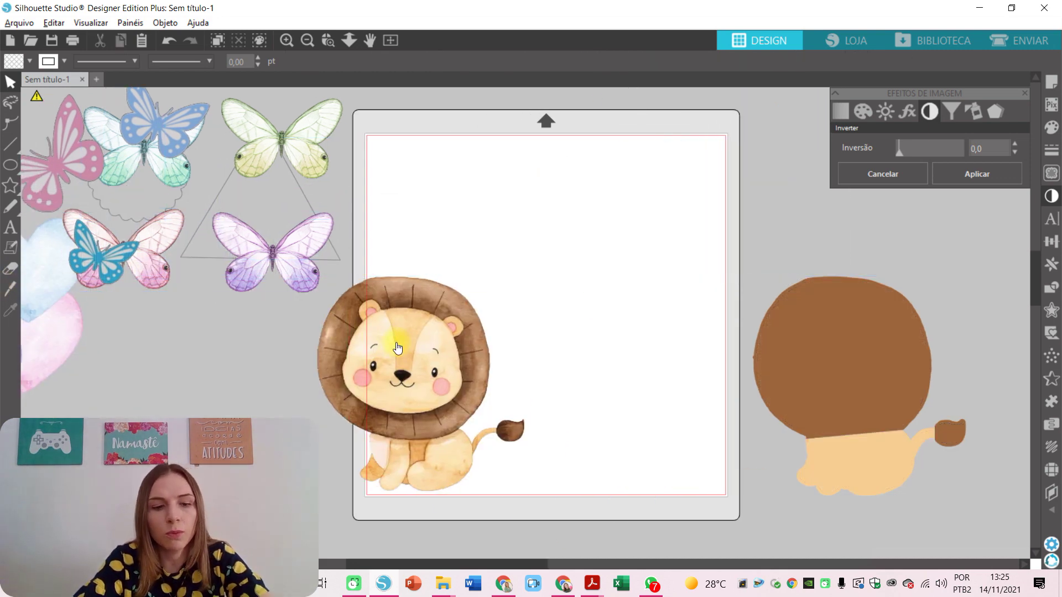
pyautogui.hotkey('ctrl', 'z')
pyautogui.click(869, 427)
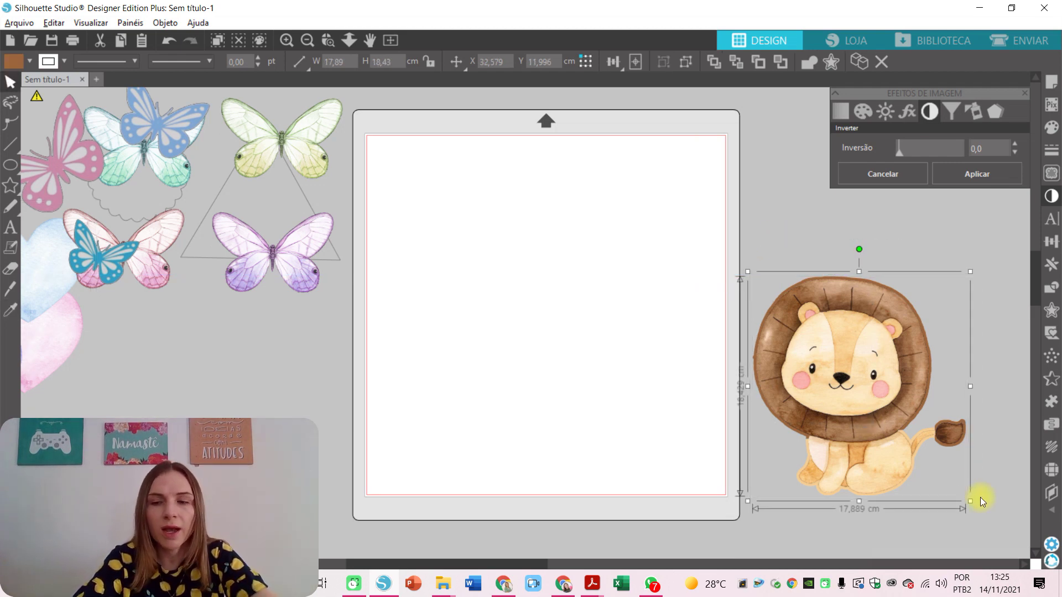
pyautogui.moveTo(884, 358); pyautogui.dragTo(103, 283)
pyautogui.click(317, 362)
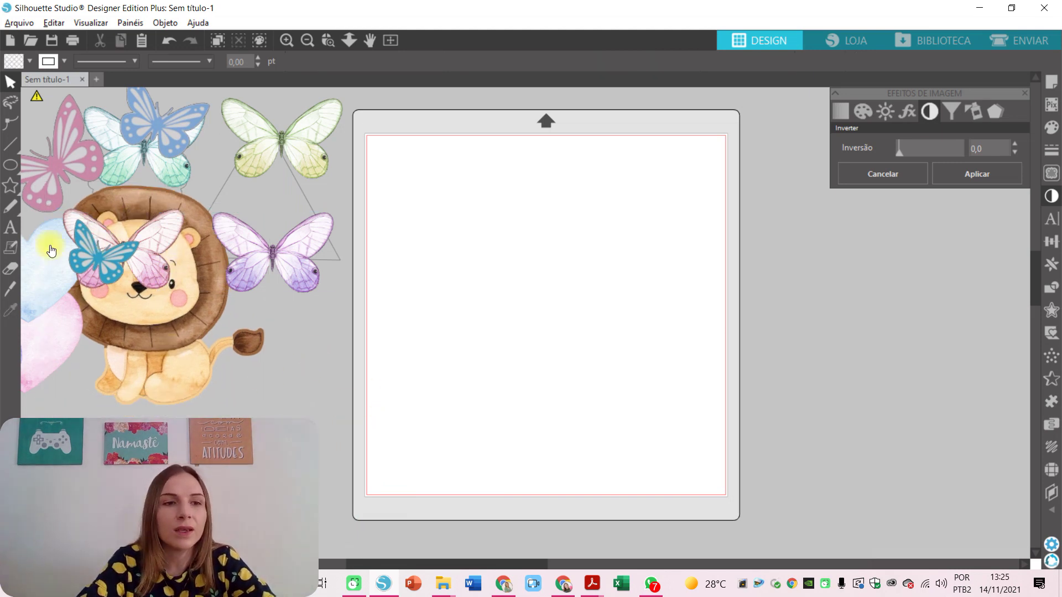
# Step: Add a text object containing a first name on the empty page
pyautogui.click(11, 228)
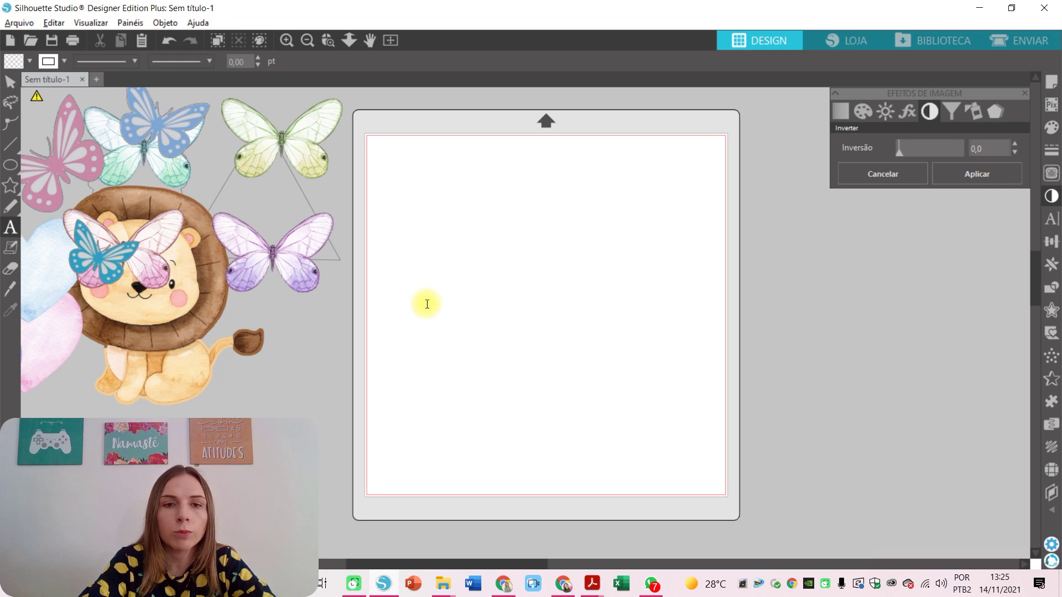
pyautogui.click(429, 313)
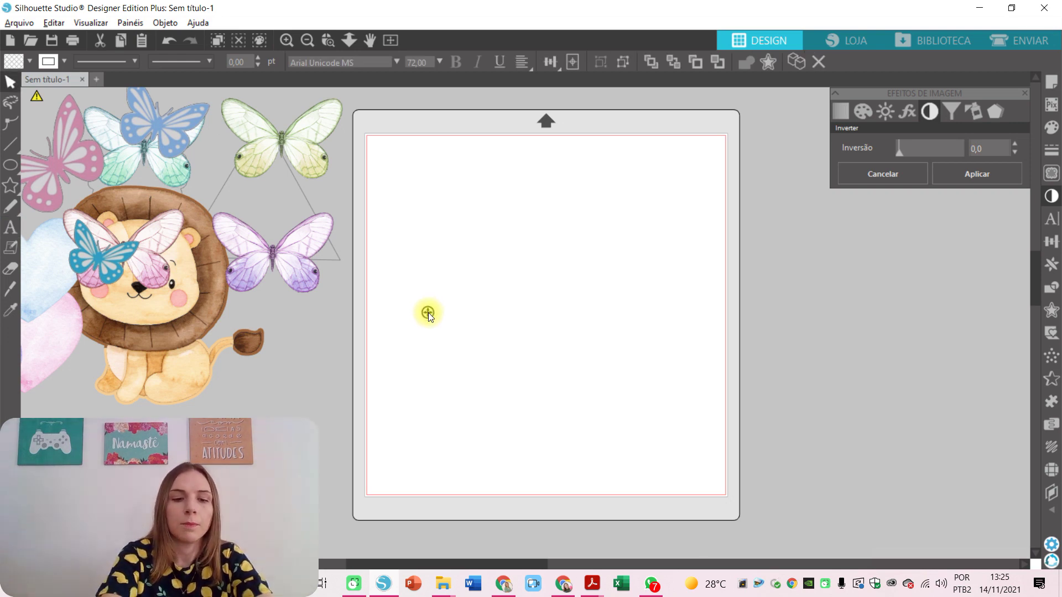
pyautogui.write('Marciele')
# Step: Enlarge the name text proportionally to about 17 cm wide and move it towards the upper part of the page
pyautogui.moveTo(601, 348); pyautogui.dragTo(429, 275)
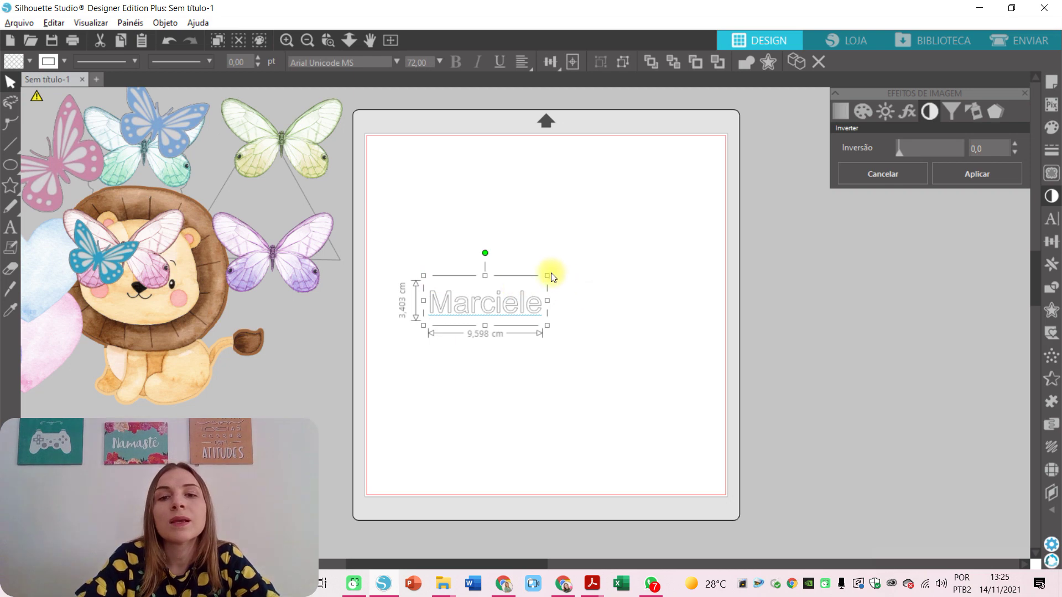
pyautogui.moveTo(548, 275); pyautogui.dragTo(639, 254)
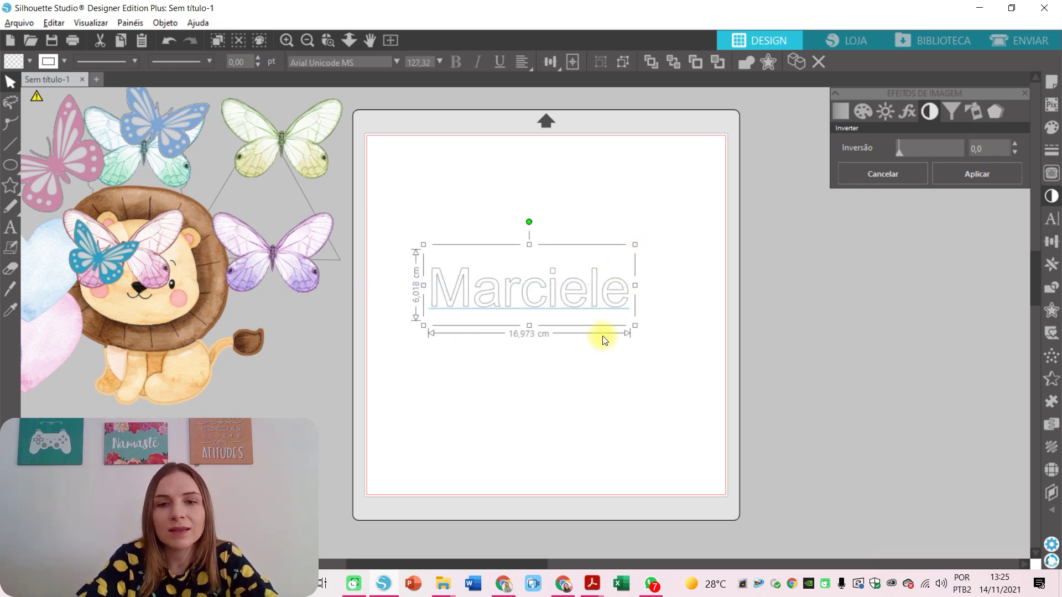
pyautogui.click(599, 369)
pyautogui.moveTo(572, 291); pyautogui.dragTo(576, 241)
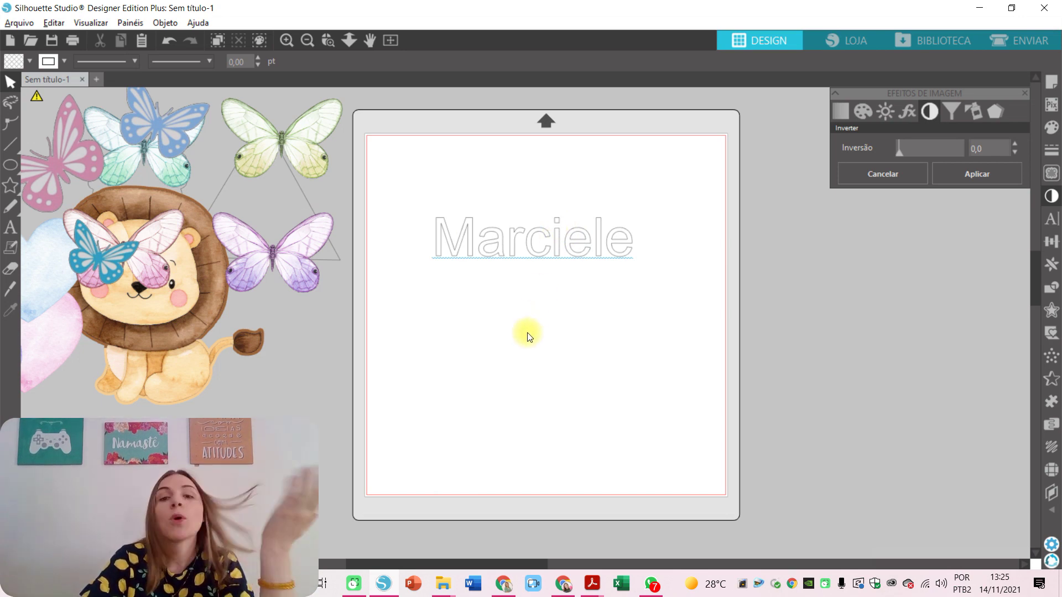
# Step: Replace the written name with a shorter first name that contains an accented letter
pyautogui.click(626, 252)
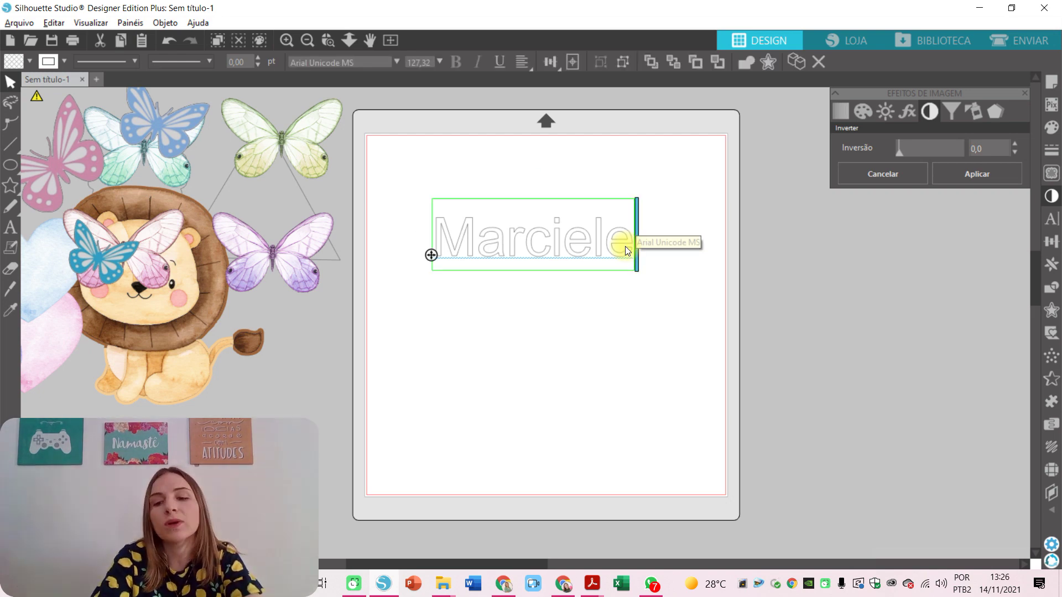
pyautogui.press('BackSpace')
pyautogui.press('BackSpace')
pyautogui.press('BackSpace')
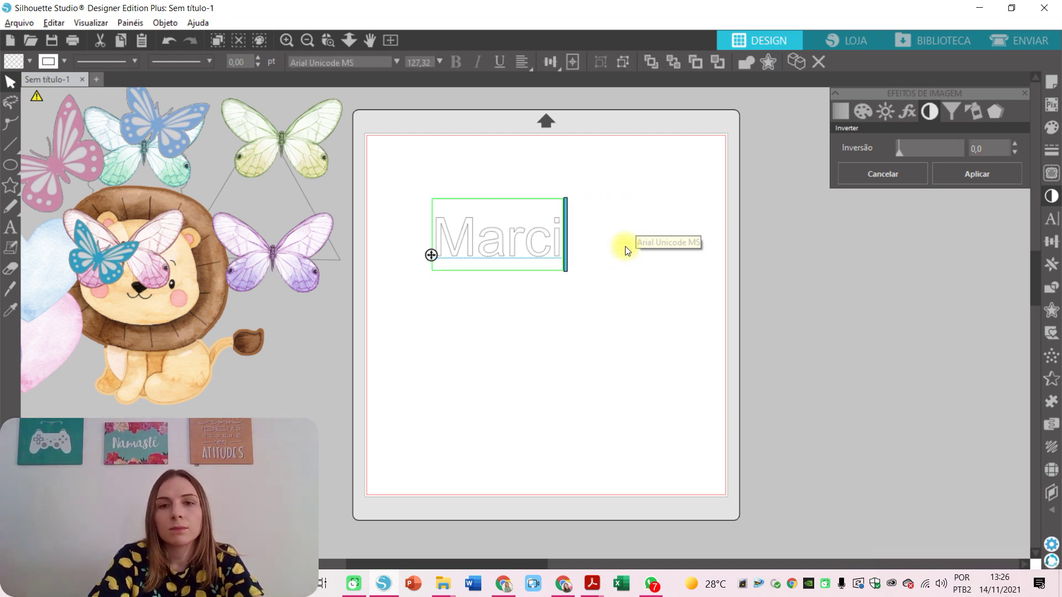
pyautogui.press('BackSpace')
pyautogui.press('BackSpace')
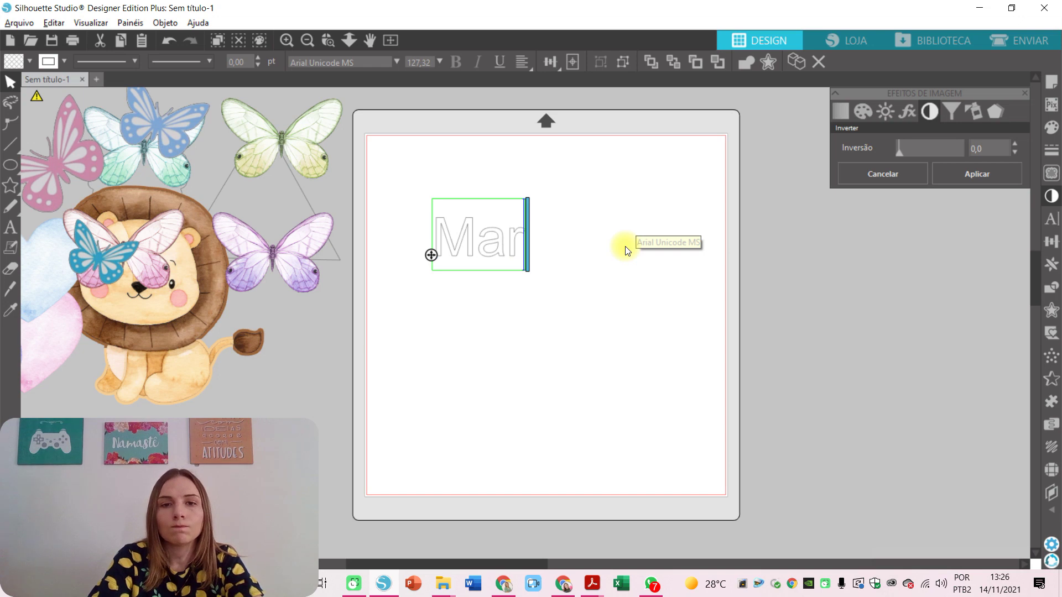
pyautogui.press('BackSpace')
pyautogui.press('BackSpace')
pyautogui.press('BackSpace')
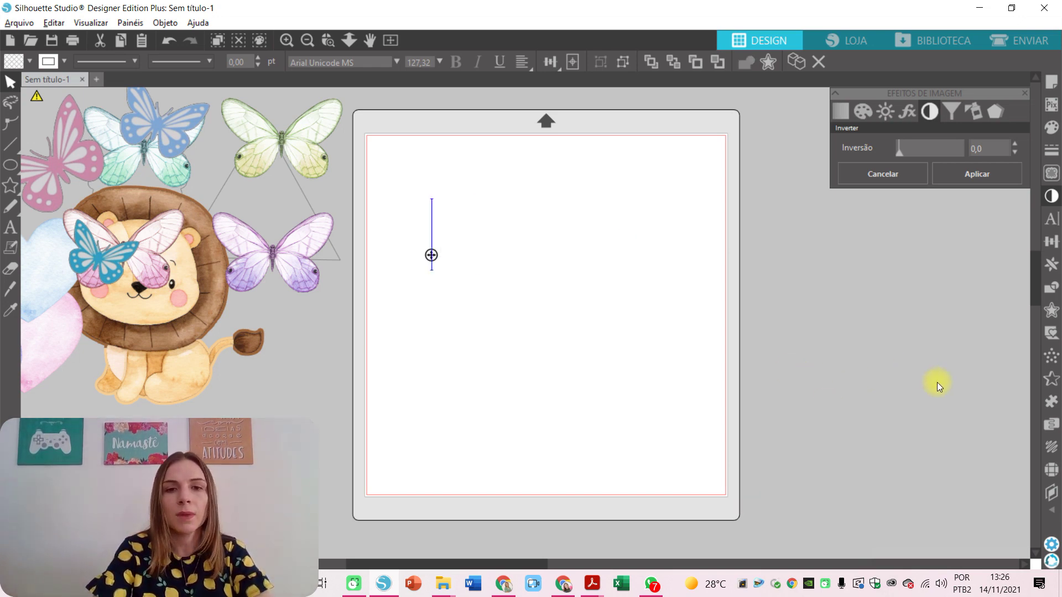
pyautogui.write('Thais')
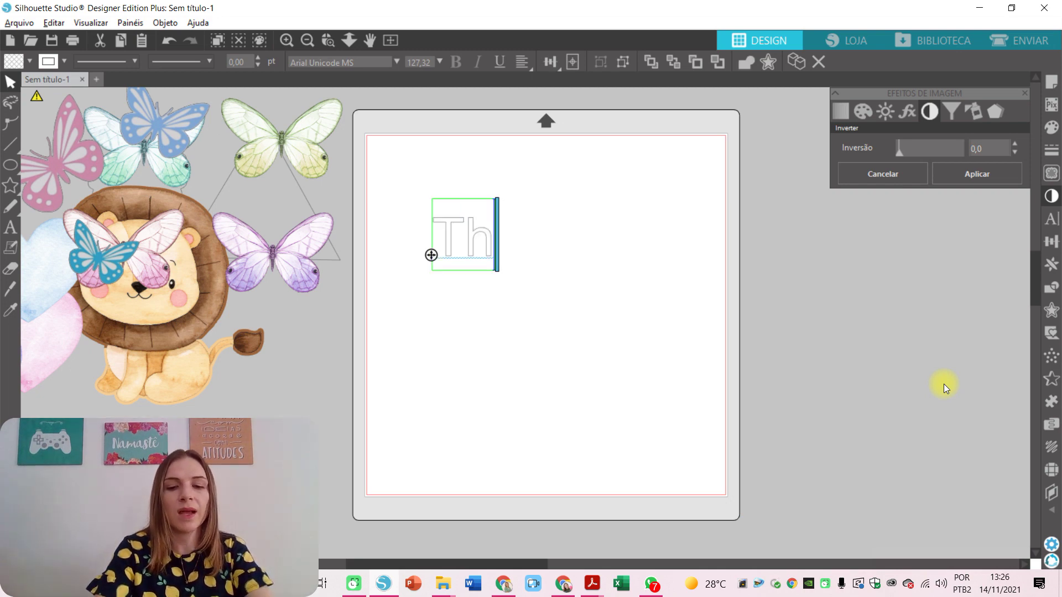
pyautogui.press('BackSpace')
pyautogui.press('BackSpace')
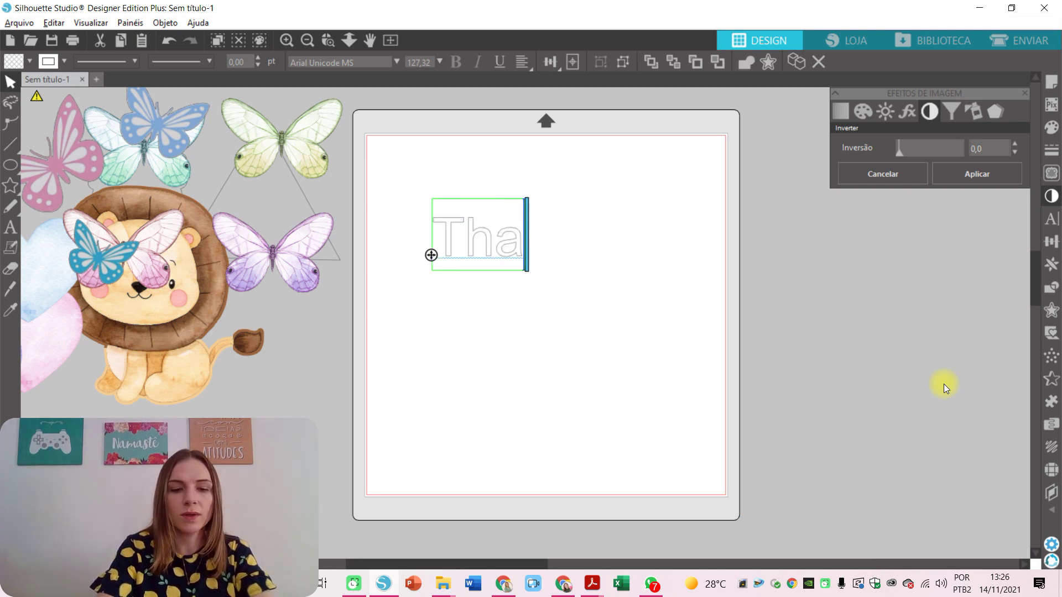
pyautogui.write('ís')
# Step: Try a series of fonts on the whole name, from Amarillo and Joseph Sophia through the following ones to Lavanderia
pyautogui.hotkey('shift', 'Left')
pyautogui.hotkey('shift', 'Left')
pyautogui.hotkey('shift', 'Left')
pyautogui.hotkey('shift', 'Left')
pyautogui.hotkey('shift', 'Left')
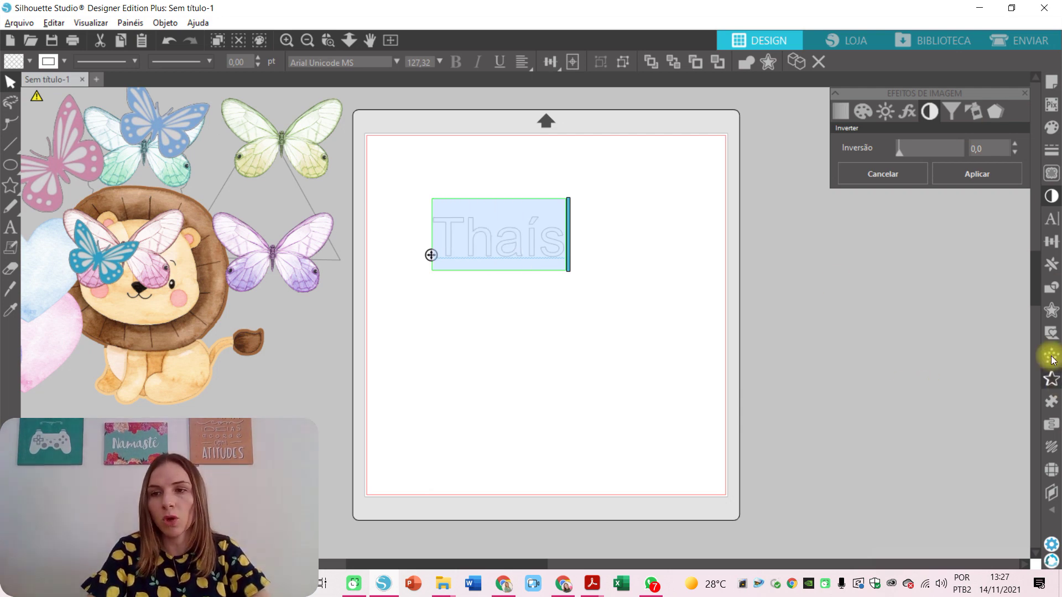
pyautogui.click(1051, 221)
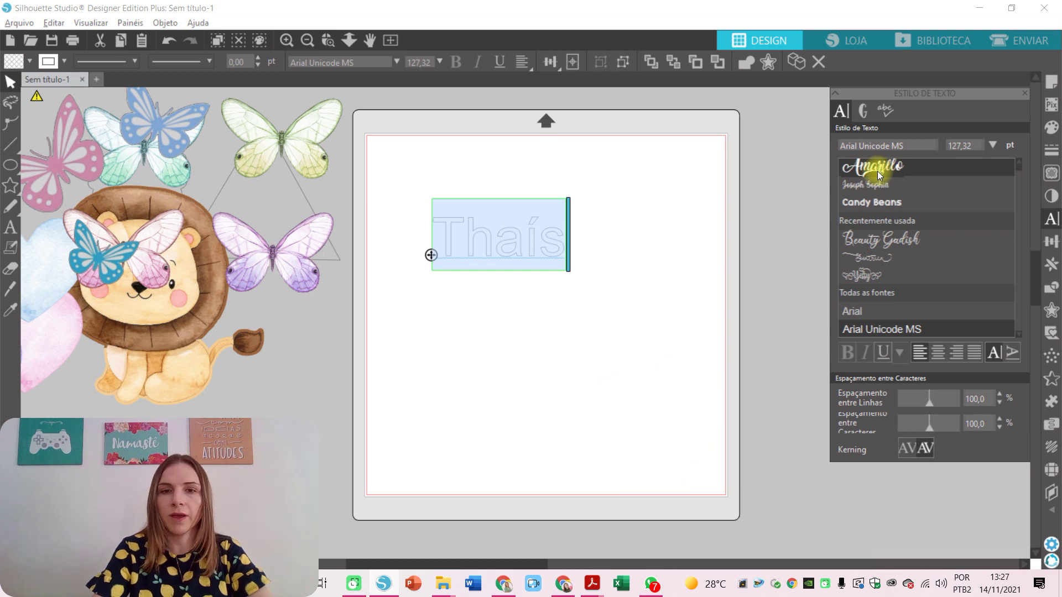
pyautogui.click(877, 171)
pyautogui.press('Down')
pyautogui.press('Down')
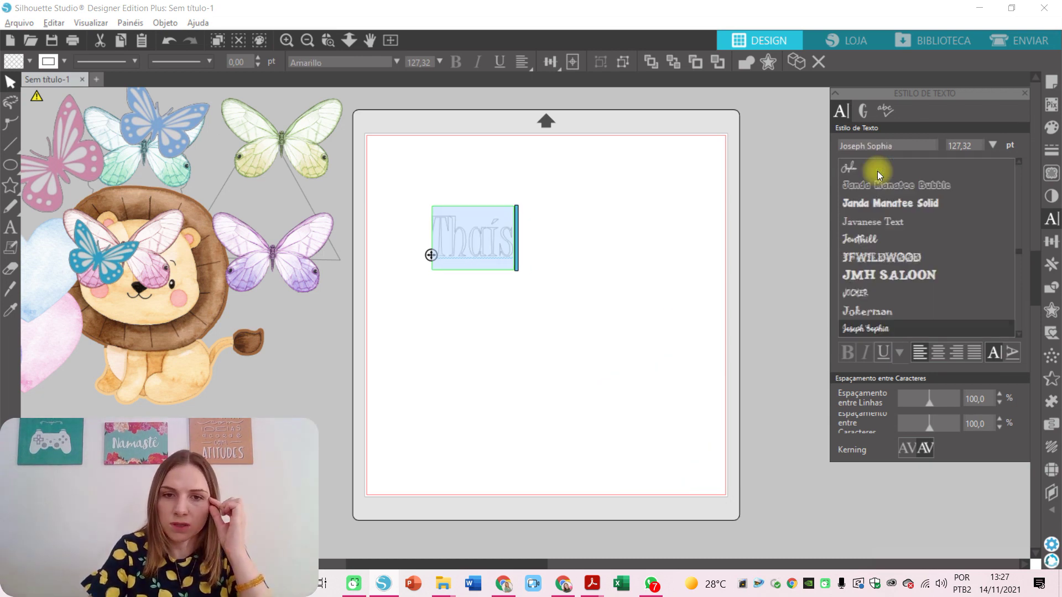
pyautogui.press('Down')
pyautogui.press('Down')
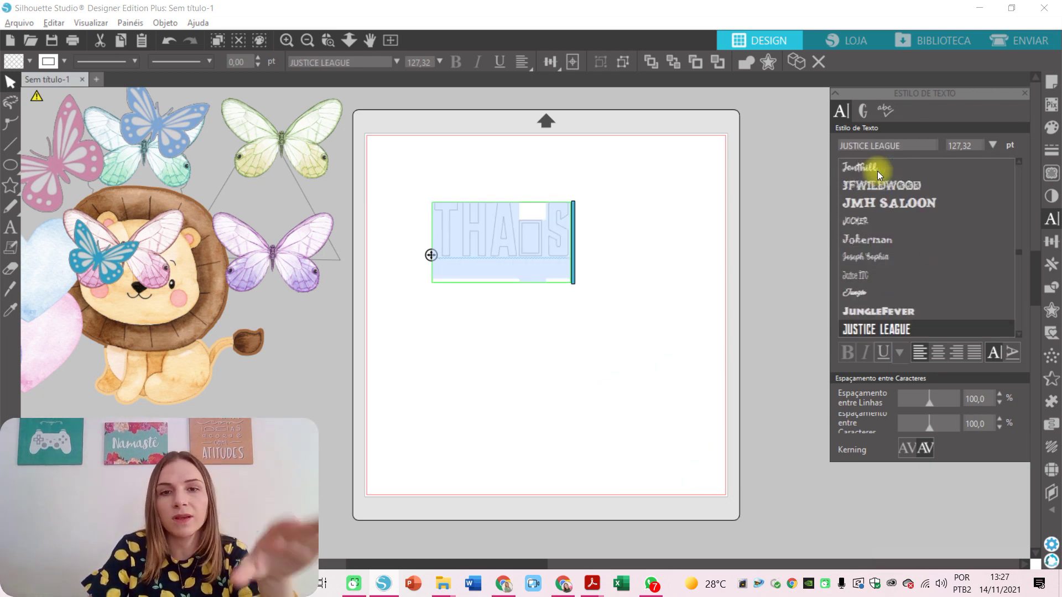
pyautogui.press('Down')
pyautogui.press('Down')
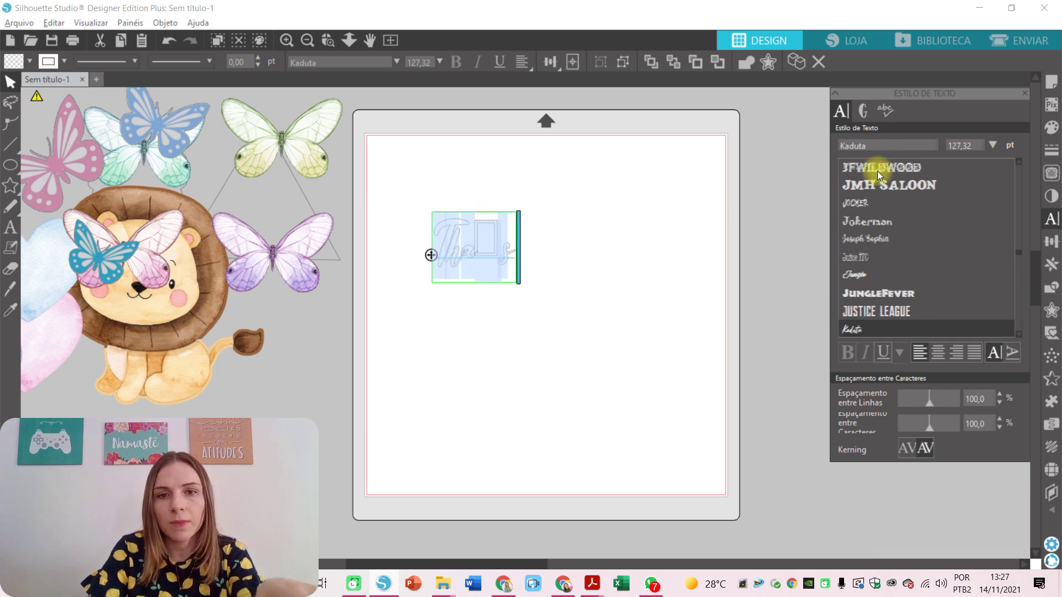
pyautogui.press('Down')
pyautogui.press('Down')
pyautogui.press('Down')
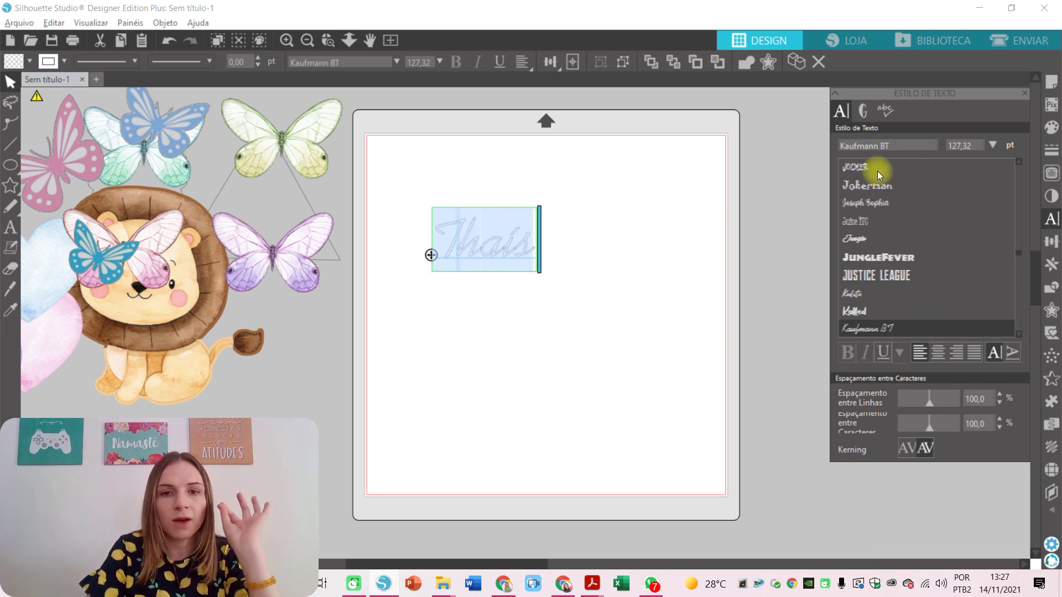
pyautogui.press('Down')
pyautogui.press('Down')
pyautogui.press('Down')
pyautogui.press('Down')
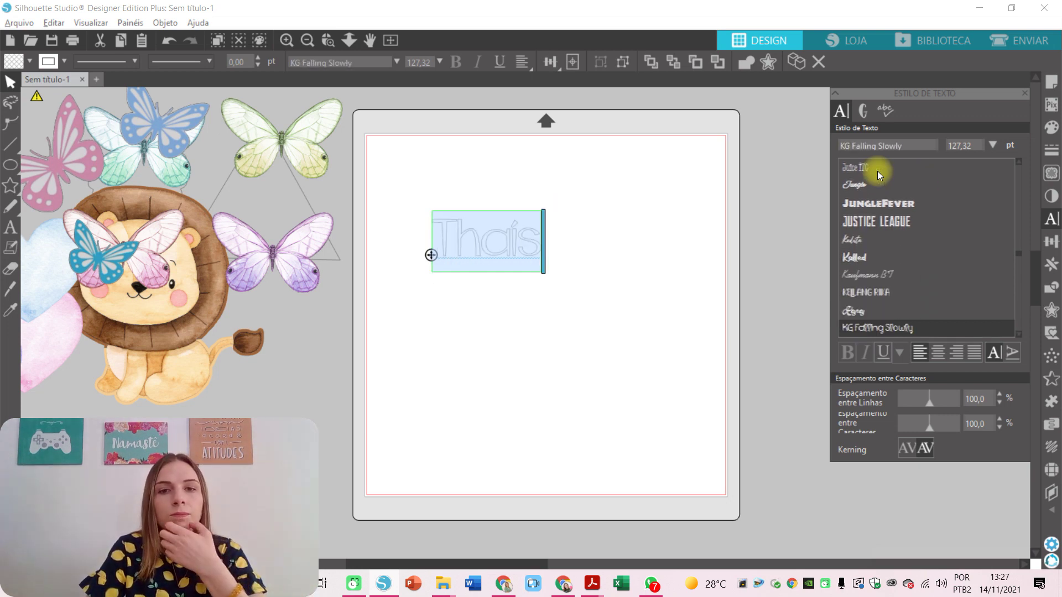
pyautogui.press('Down')
pyautogui.press('Down')
pyautogui.press('Down')
pyautogui.press('Down')
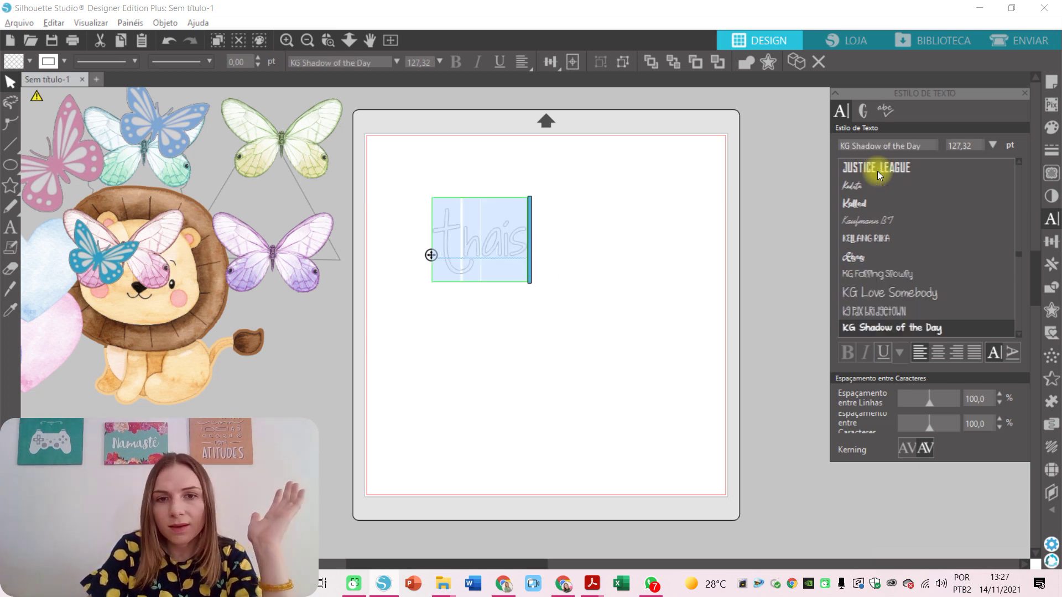
pyautogui.press('Down')
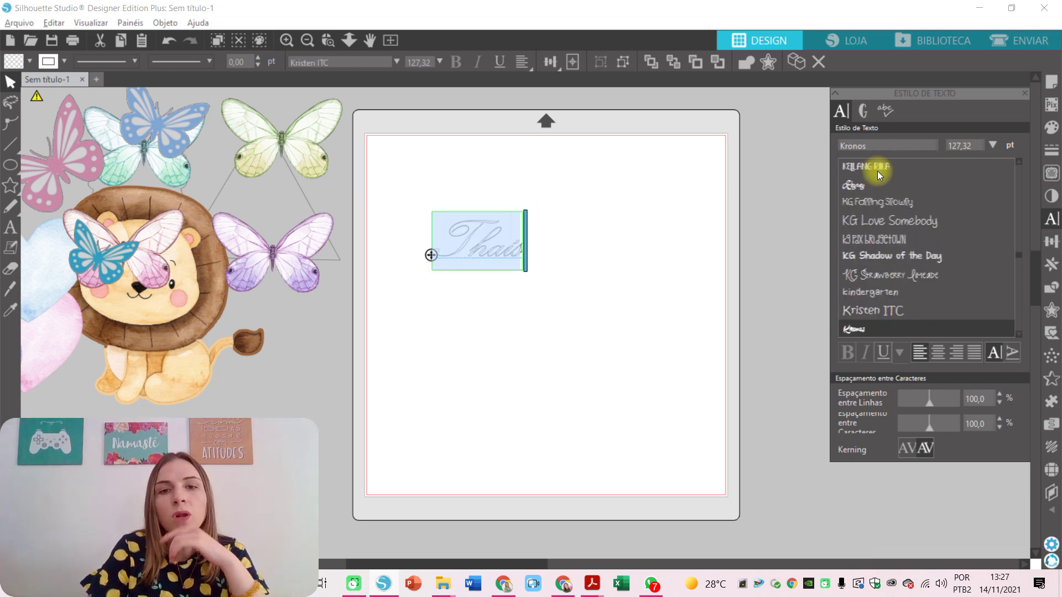
pyautogui.press('Down')
pyautogui.press('Down')
pyautogui.press('Down')
pyautogui.press('Down')
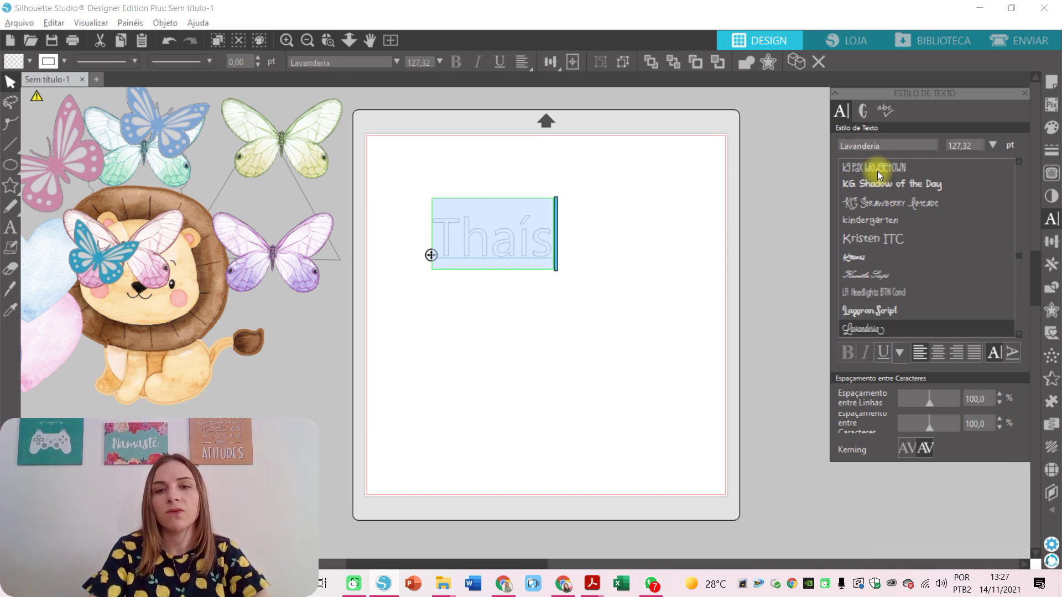
pyautogui.click(893, 202)
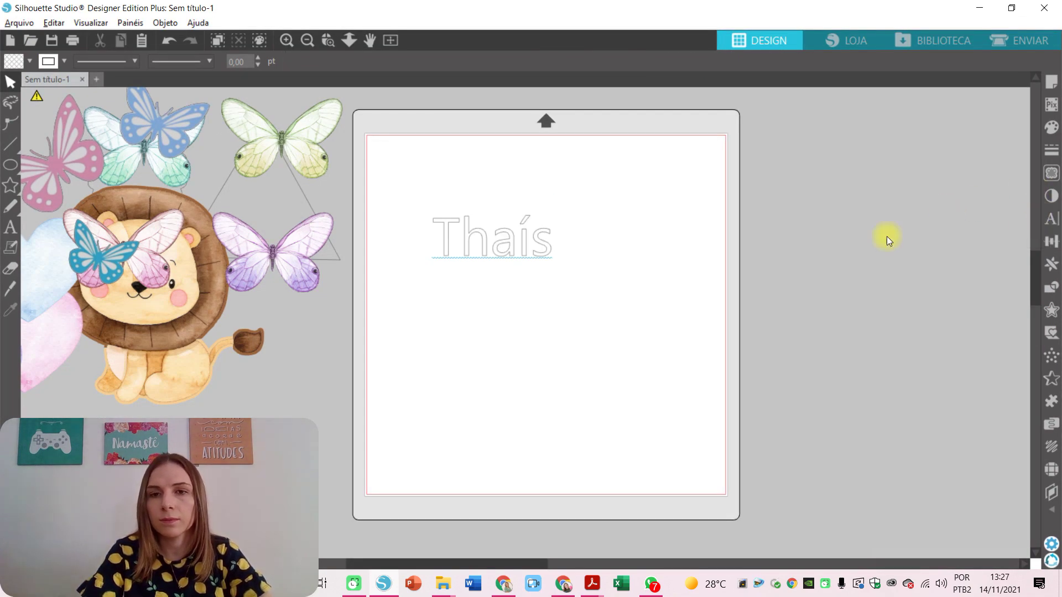
# Step: Delete the stray tall, narrow object beside the name, keeping the name text
pyautogui.click(449, 206)
pyautogui.click(788, 249)
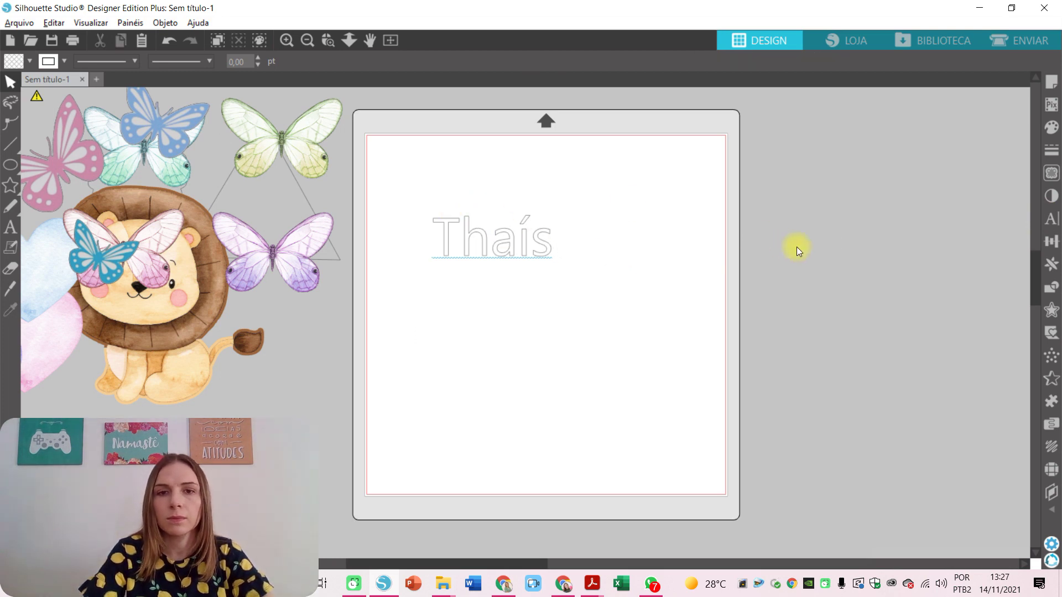
pyautogui.moveTo(429, 206); pyautogui.dragTo(620, 302)
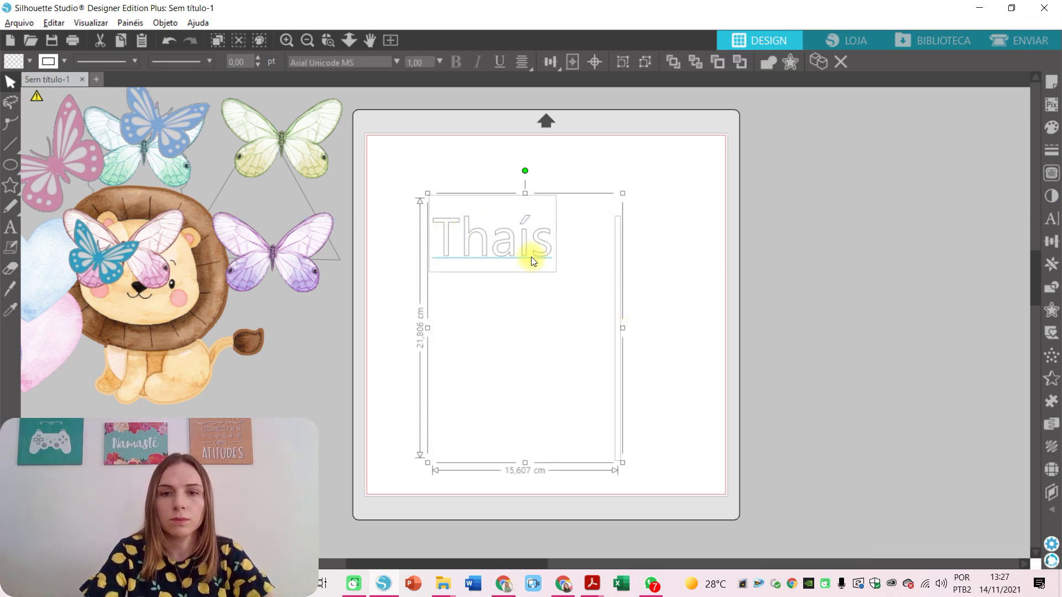
pyautogui.click(628, 344)
pyautogui.moveTo(711, 446); pyautogui.dragTo(597, 230)
pyautogui.press('Delete')
# Step: Try the Kristen ITC and Kronos fonts on the name text
pyautogui.moveTo(412, 166); pyautogui.dragTo(635, 295)
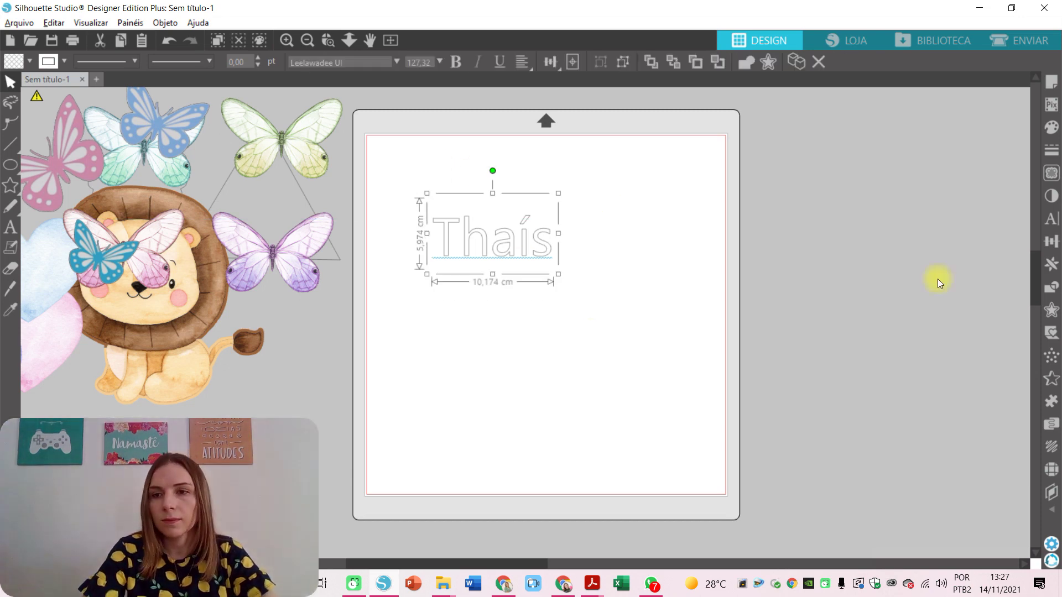
pyautogui.click(1053, 221)
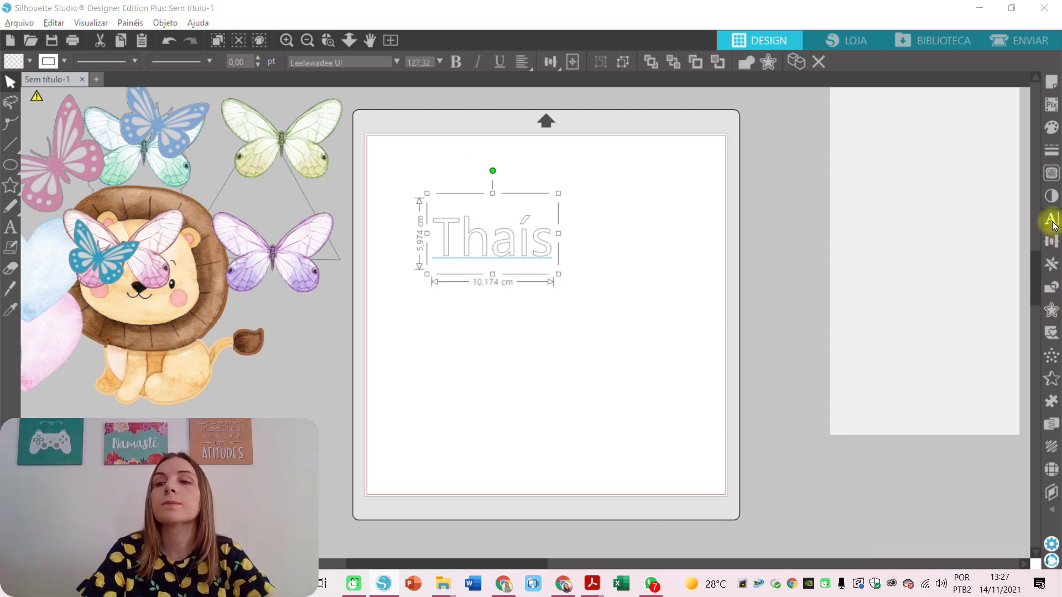
pyautogui.click(882, 221)
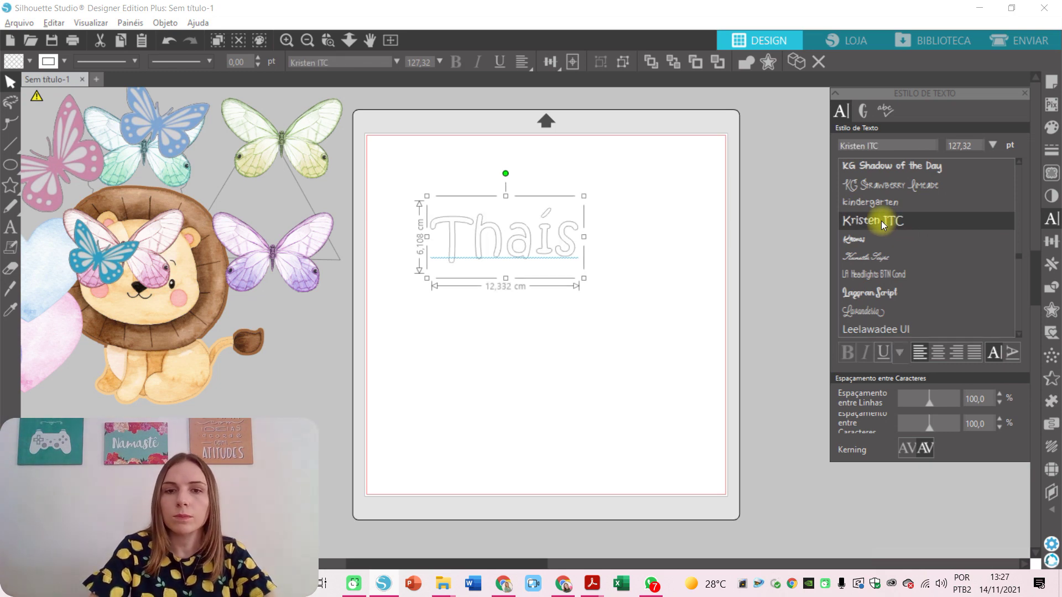
pyautogui.press('Down')
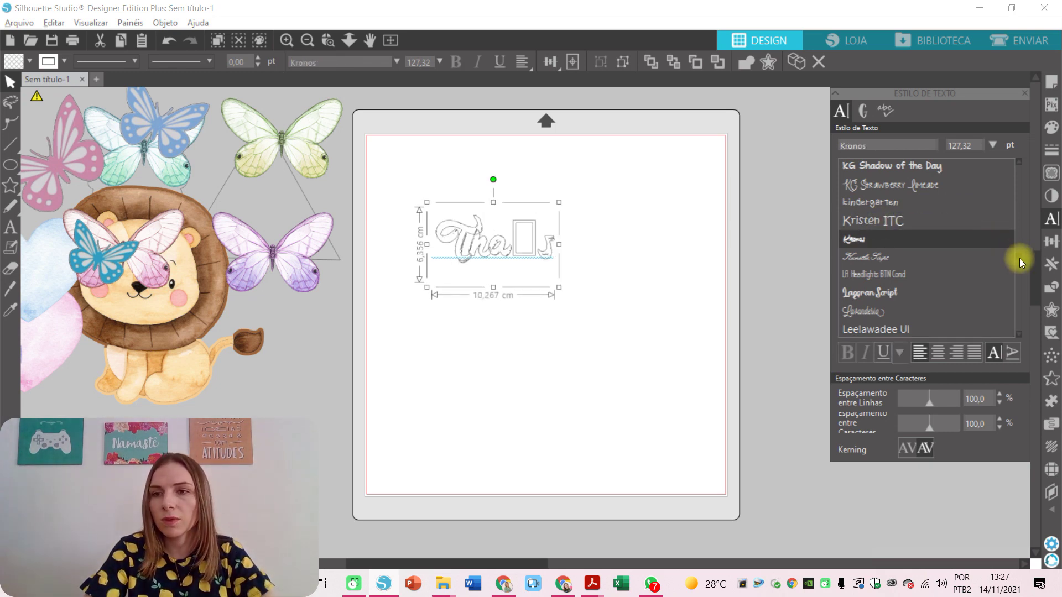
# Step: Try fonts from the beginning of the font list on the name and apply Beauty Gadish
pyautogui.scroll(3, 1018, 253)
pyautogui.scroll(20, 1019, 182)
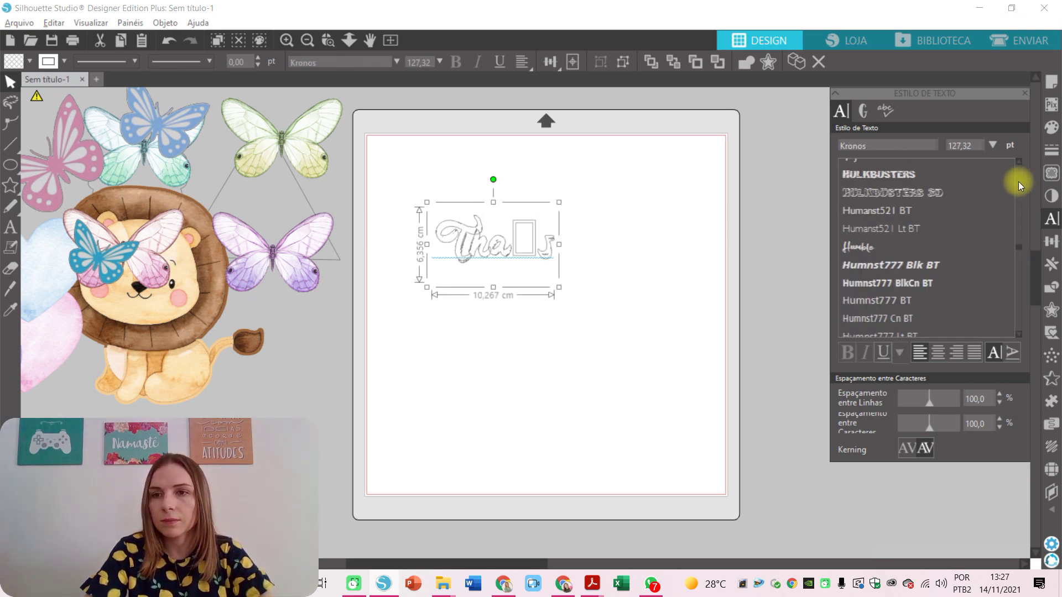
pyautogui.click(859, 298)
pyautogui.press('Down')
pyautogui.press('Down')
pyautogui.press('Down')
pyautogui.press('Down')
pyautogui.press('Down')
pyautogui.press('Down')
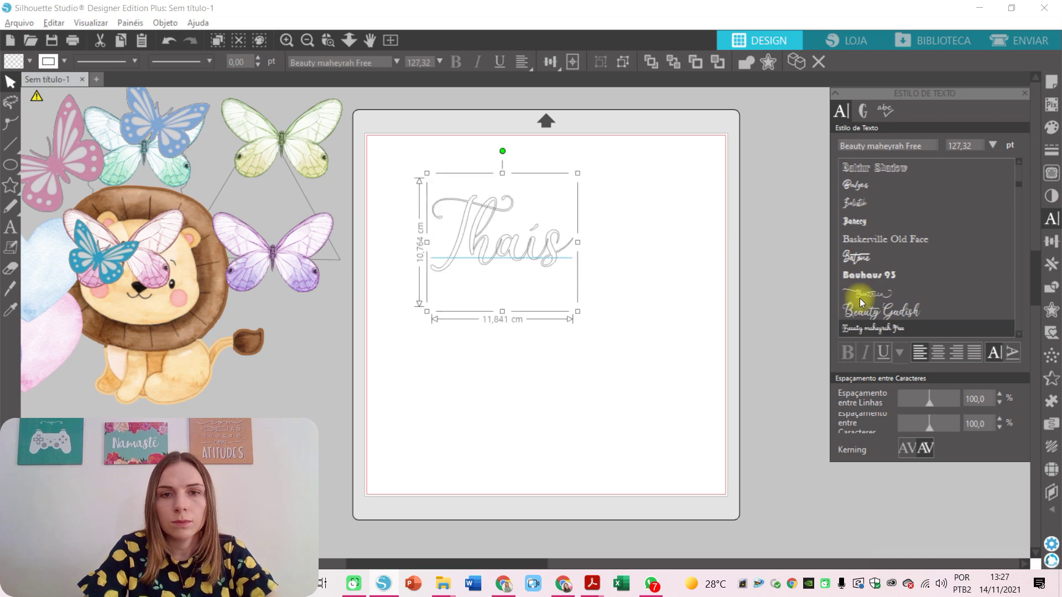
pyautogui.press('Up')
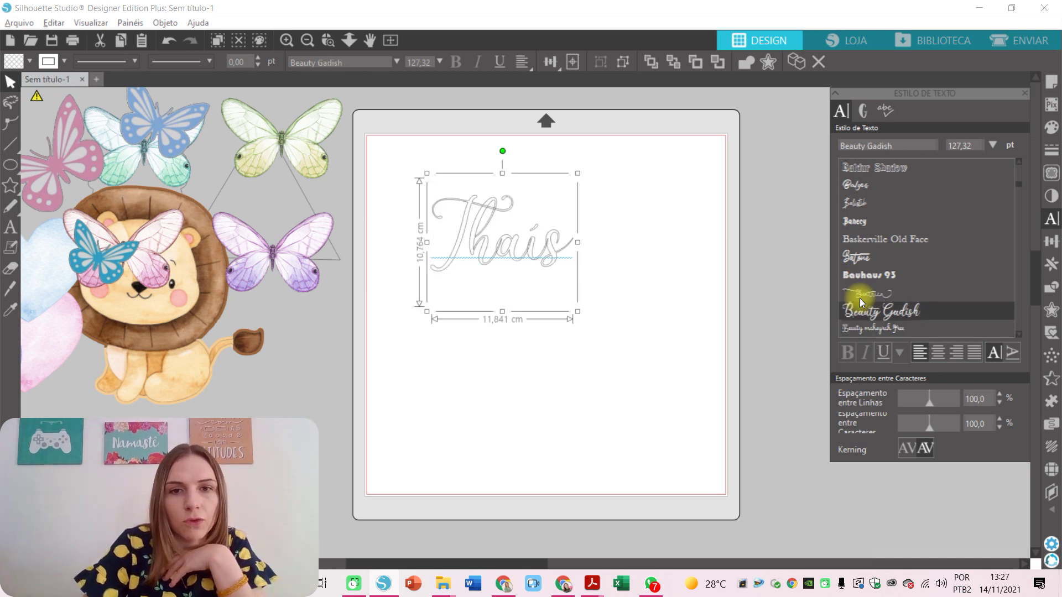
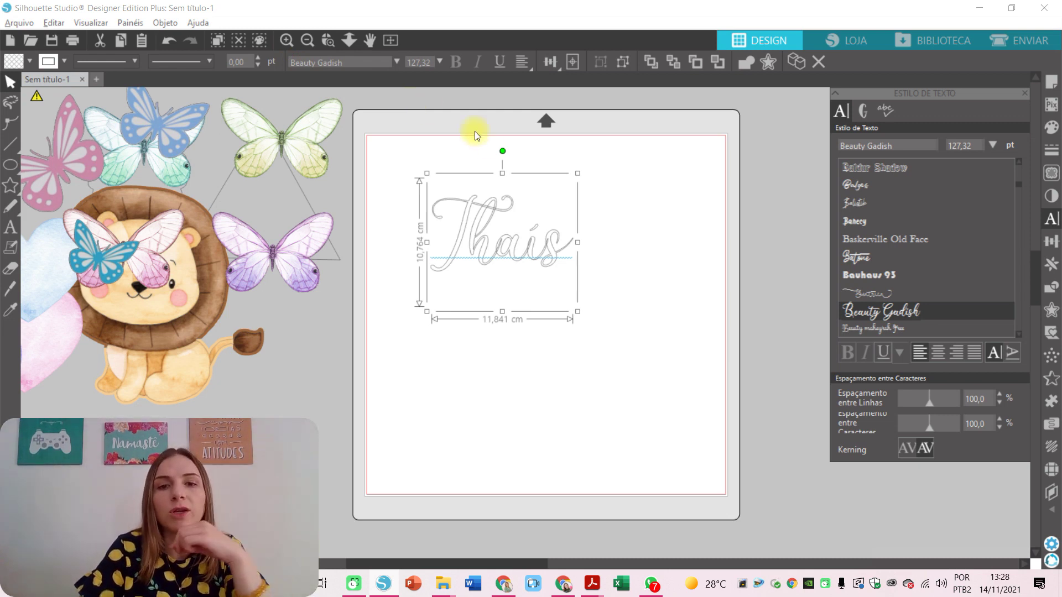
# Step: Compare the fonts following Beauty Gadish on the name and apply Bedmifo
pyautogui.press('Down')
pyautogui.press('Down')
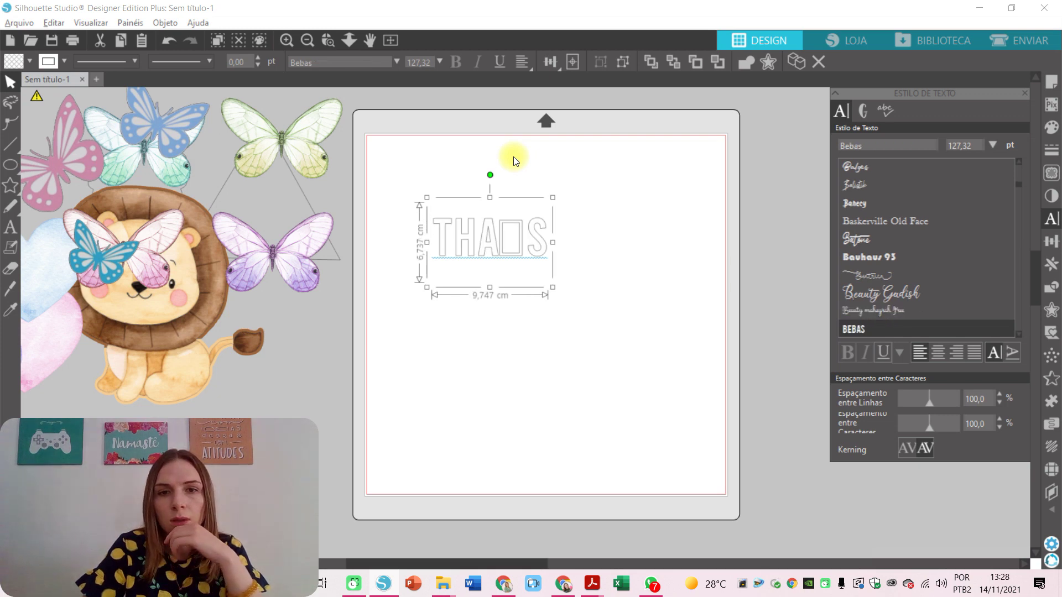
pyautogui.press('Down')
pyautogui.press('Up')
pyautogui.press('Down')
pyautogui.press('Down')
pyautogui.press('Up')
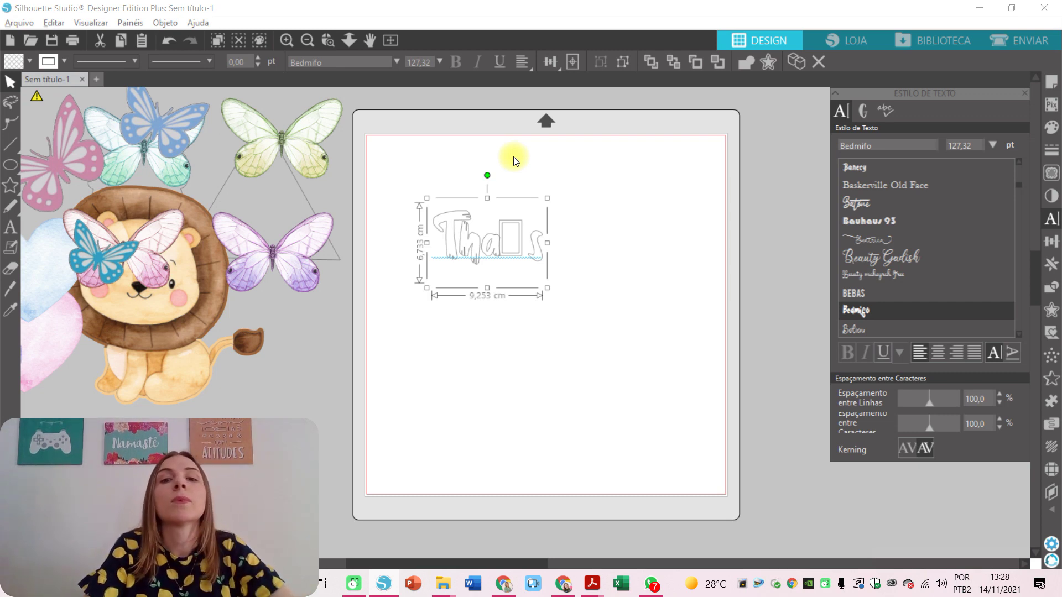
# Step: Edit the name text and replace its missing accented letter with a plain i
pyautogui.click(576, 258)
pyautogui.click(520, 257)
pyautogui.click(519, 257)
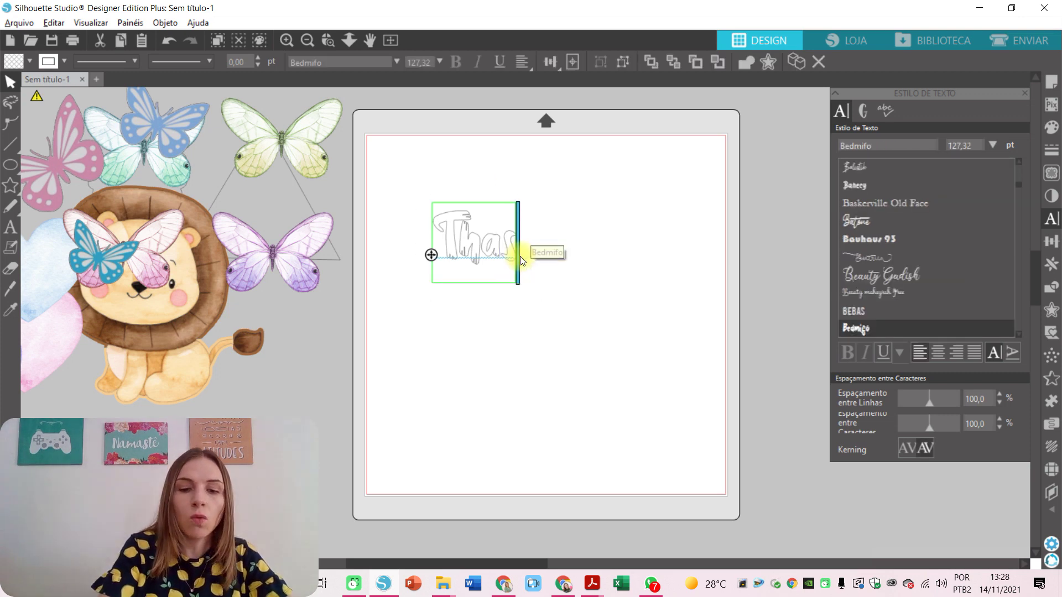
pyautogui.write('i')
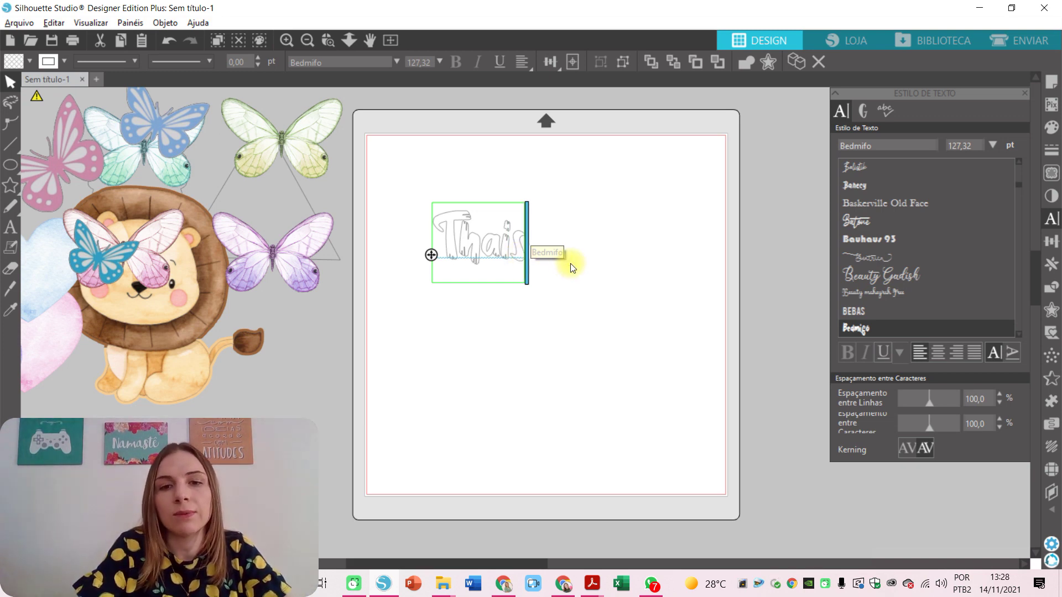
pyautogui.click(576, 277)
# Step: Duplicate the name text and place the copy below the original on the page
pyautogui.click(446, 216)
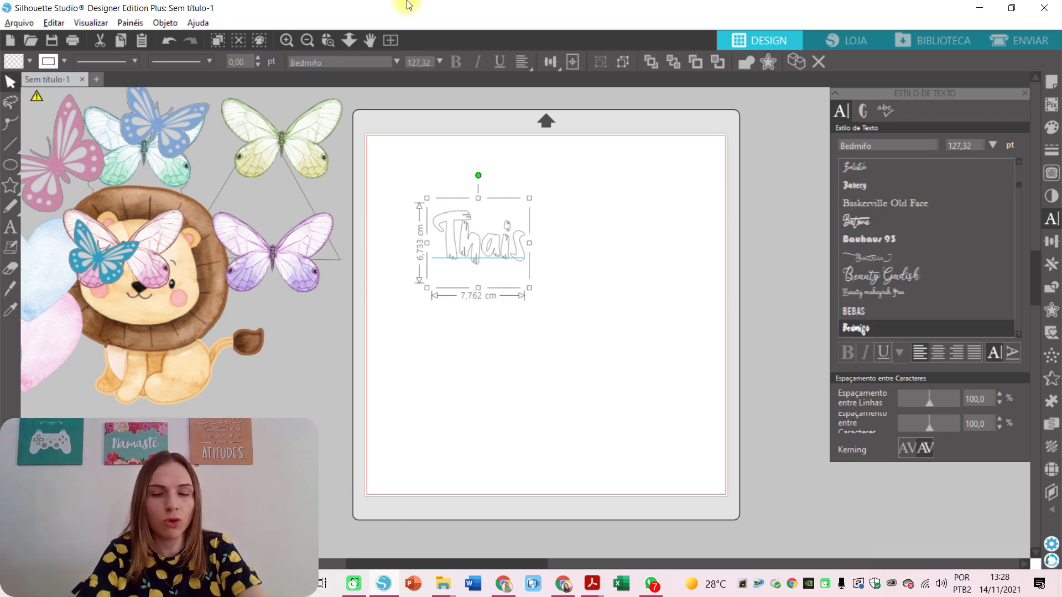
pyautogui.hotkey('ctrl', 'v')
pyautogui.moveTo(522, 274); pyautogui.dragTo(472, 388)
# Step: Convert the upper name to a path and release the compound path of its letter i
pyautogui.click(518, 254)
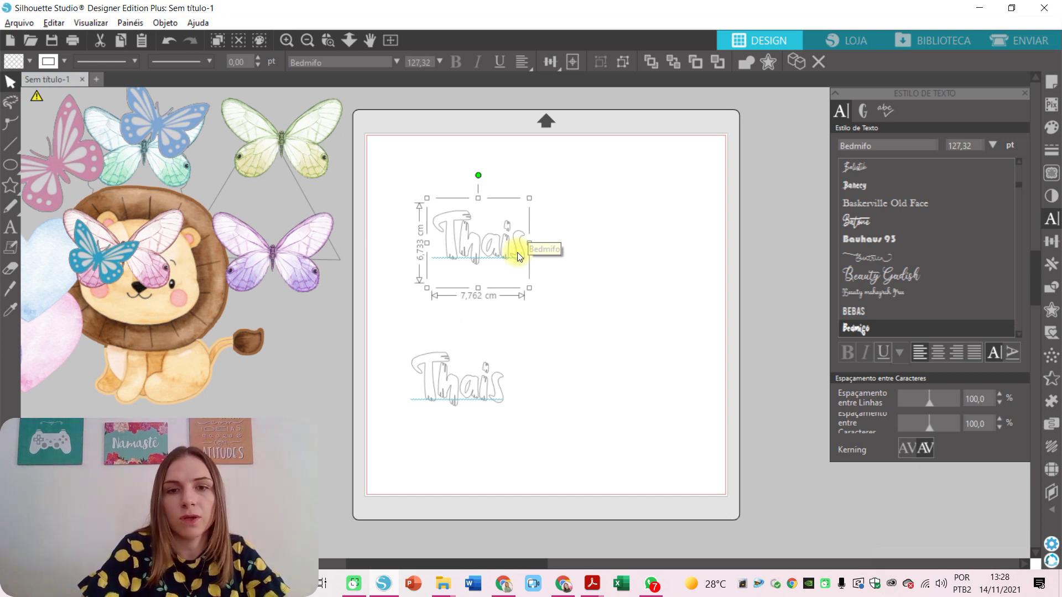
pyautogui.rightClick(516, 252)
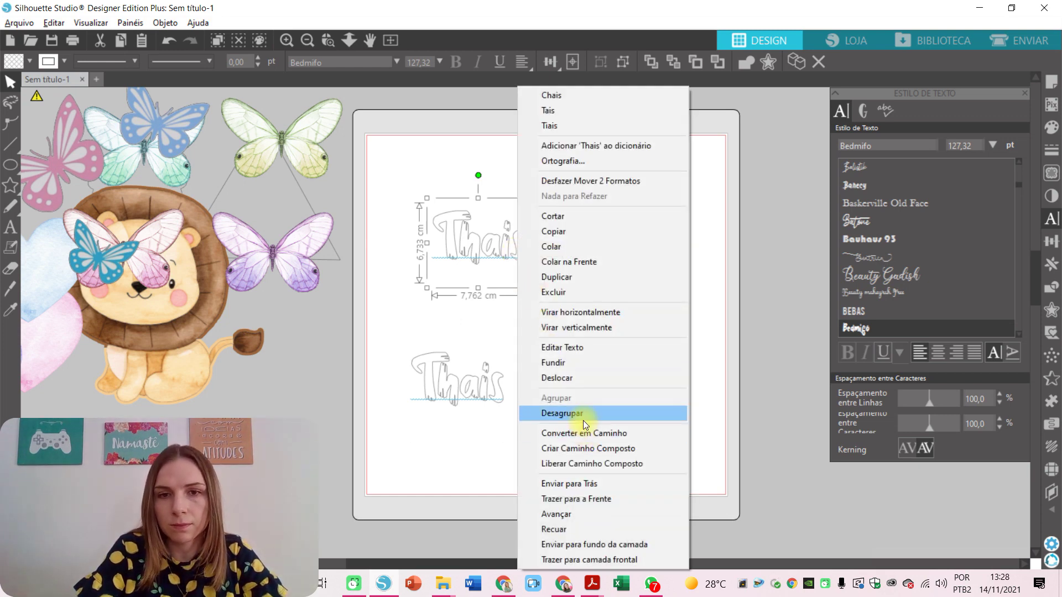
pyautogui.click(585, 433)
pyautogui.click(619, 260)
pyautogui.click(503, 237)
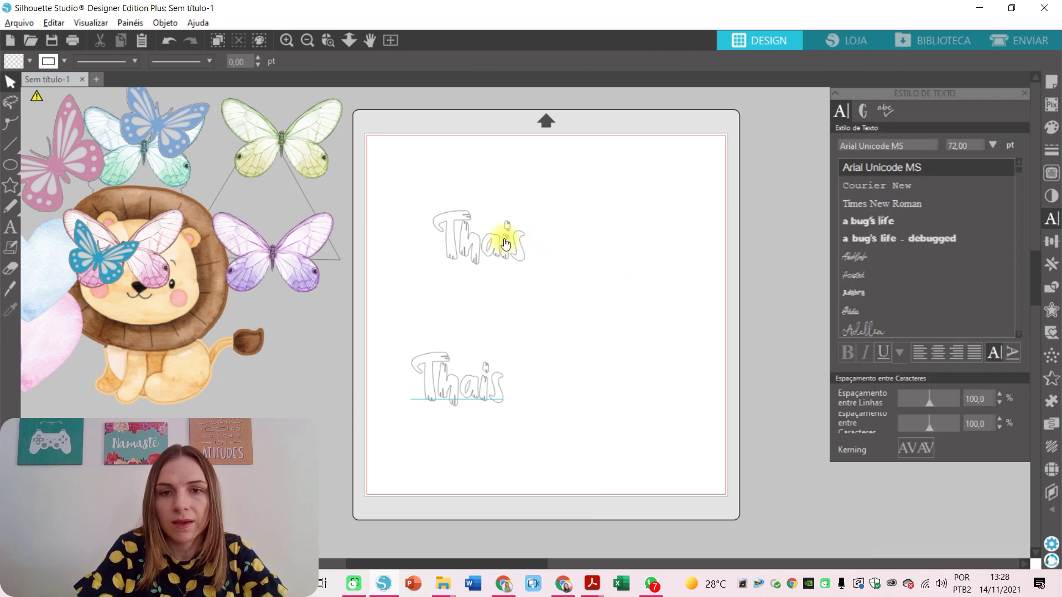
pyautogui.rightClick(504, 238)
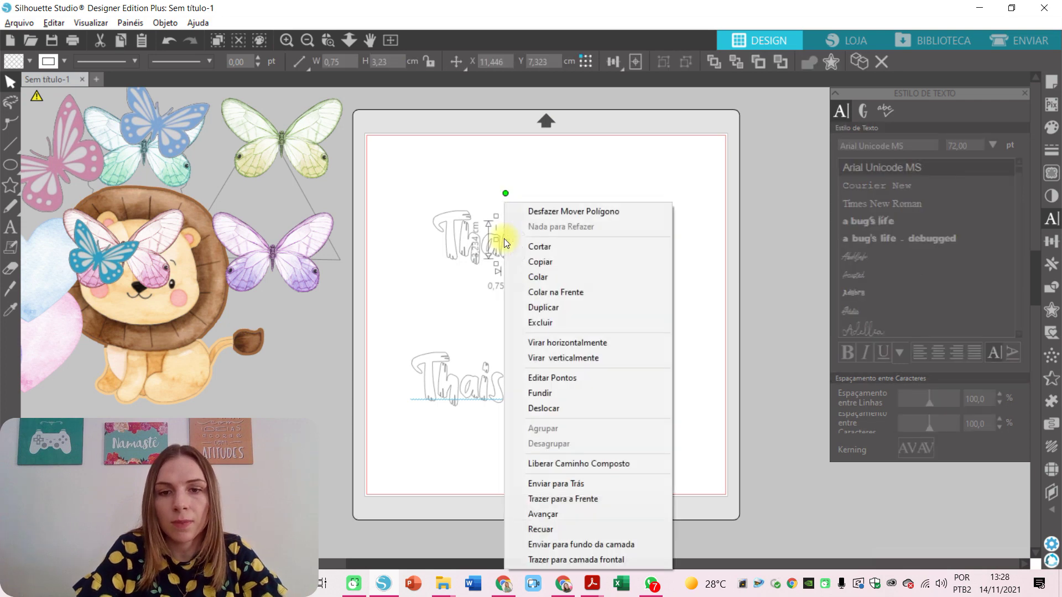
pyautogui.click(559, 461)
pyautogui.click(591, 380)
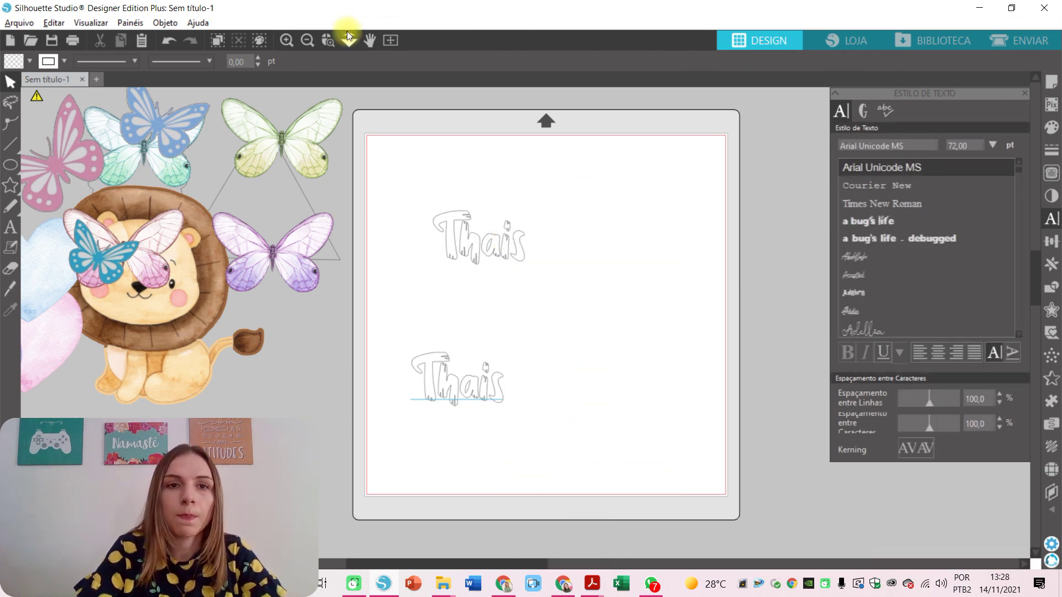
# Step: Rotate the dot of the upper name's i into an acute accent slant and move it slightly closer to the stem
pyautogui.click(325, 38)
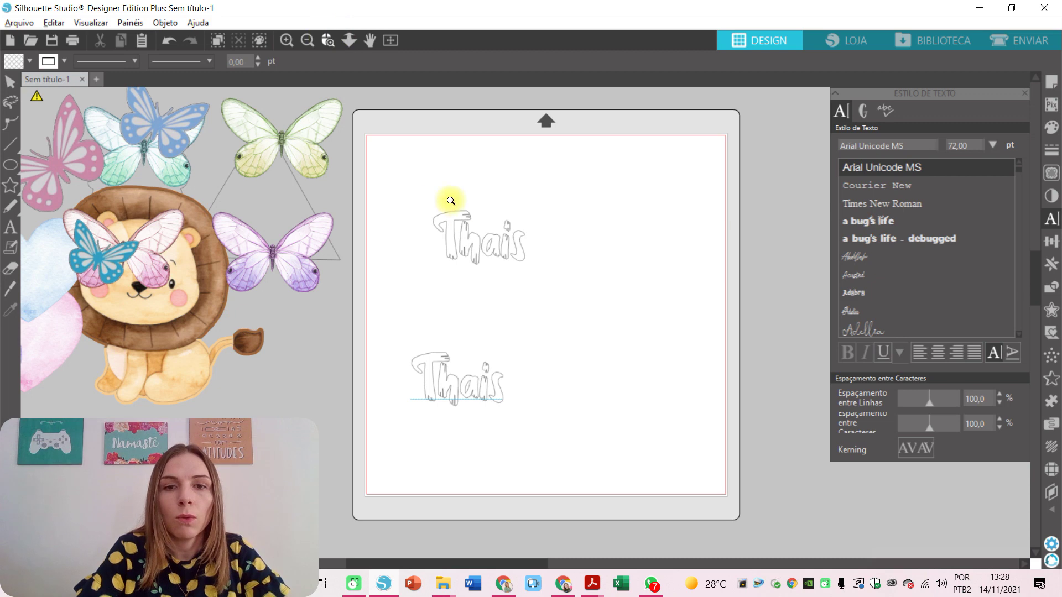
pyautogui.click(509, 234)
pyautogui.click(516, 275)
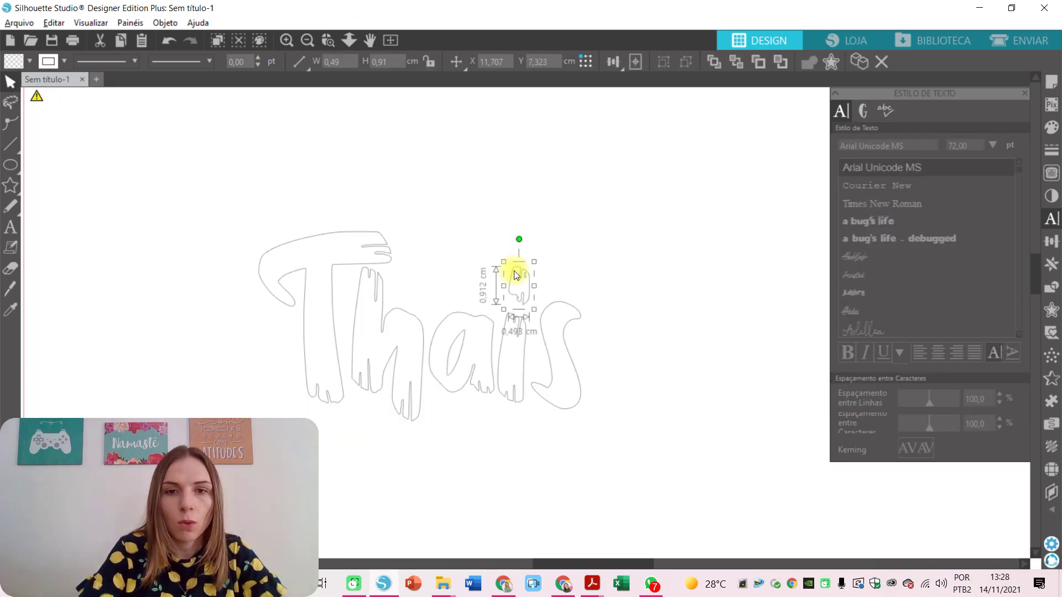
pyautogui.moveTo(521, 239); pyautogui.dragTo(529, 286)
pyautogui.click(528, 286)
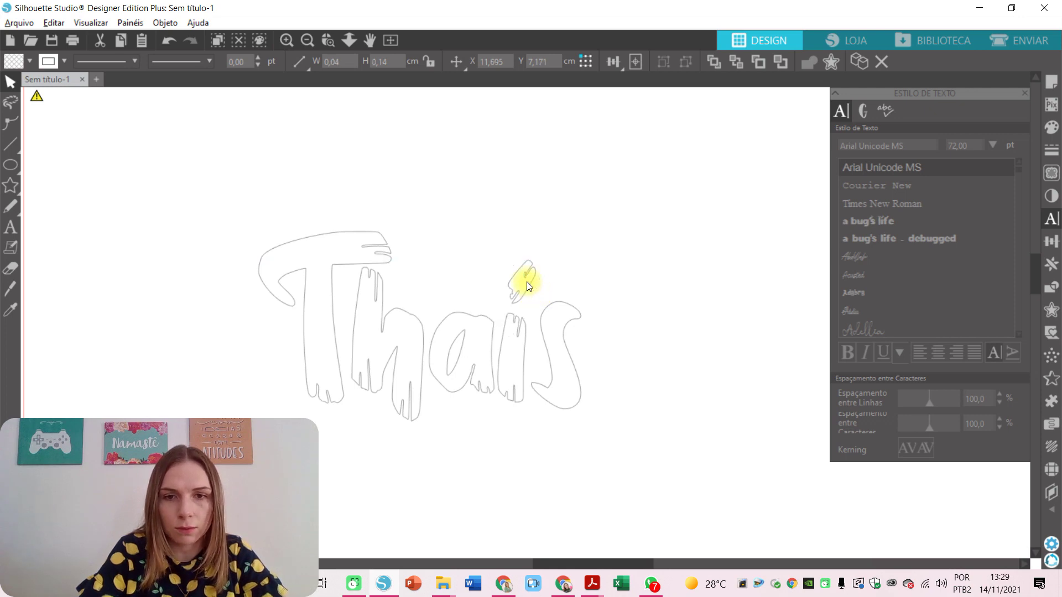
pyautogui.moveTo(526, 280); pyautogui.dragTo(535, 292)
pyautogui.click(535, 293)
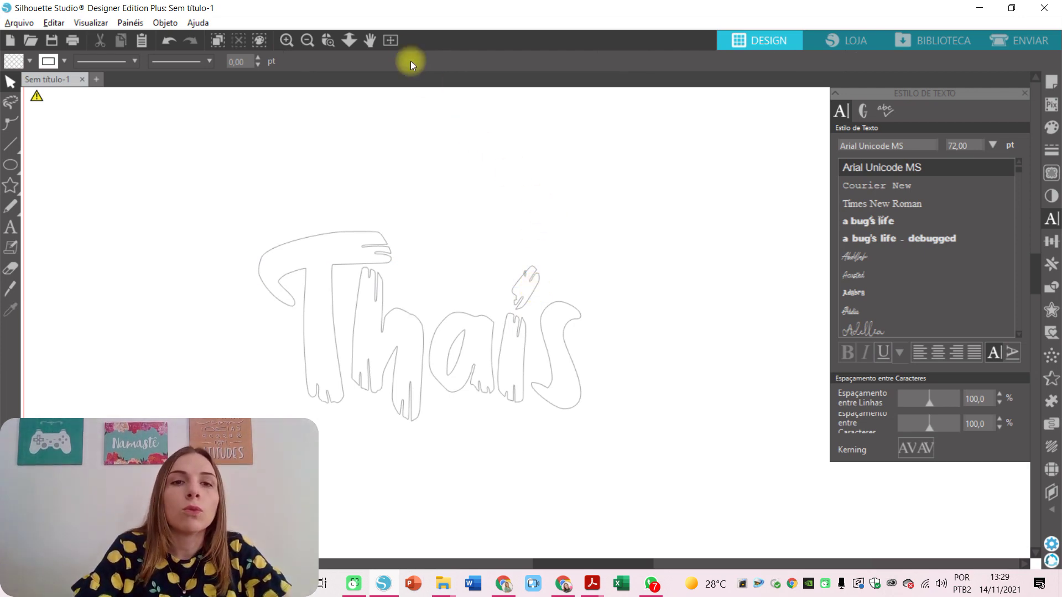
# Step: Select all parts of the accented name and move them together to the upper-left area of the page
pyautogui.click(390, 40)
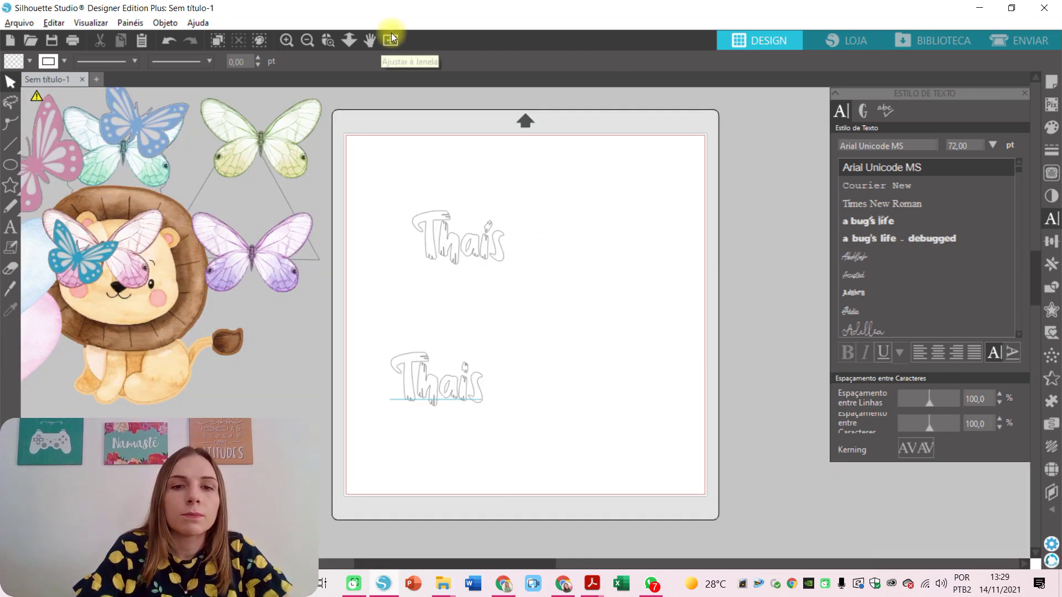
pyautogui.click(468, 228)
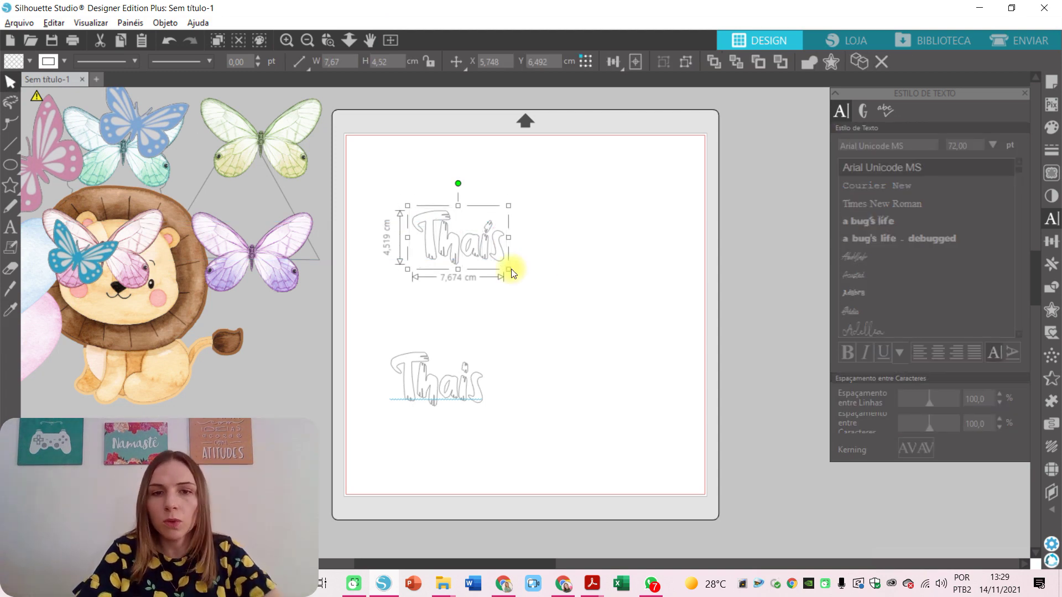
pyautogui.moveTo(486, 257); pyautogui.dragTo(456, 198)
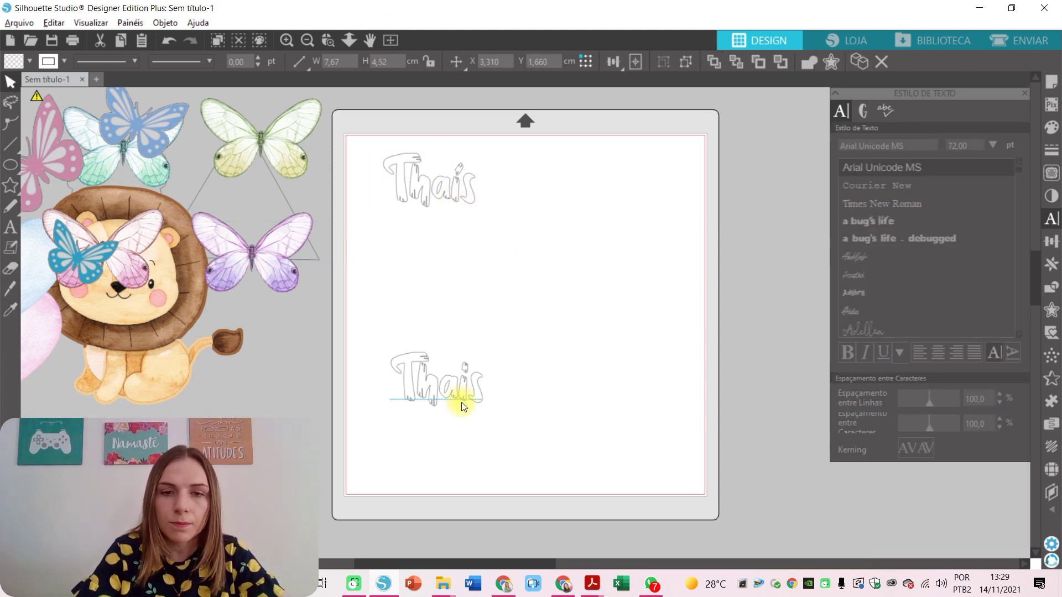
# Step: Reposition the lower text copy and replace its content with a second name containing the accented letter á
pyautogui.moveTo(466, 402); pyautogui.dragTo(509, 366)
pyautogui.doubleClick(510, 365)
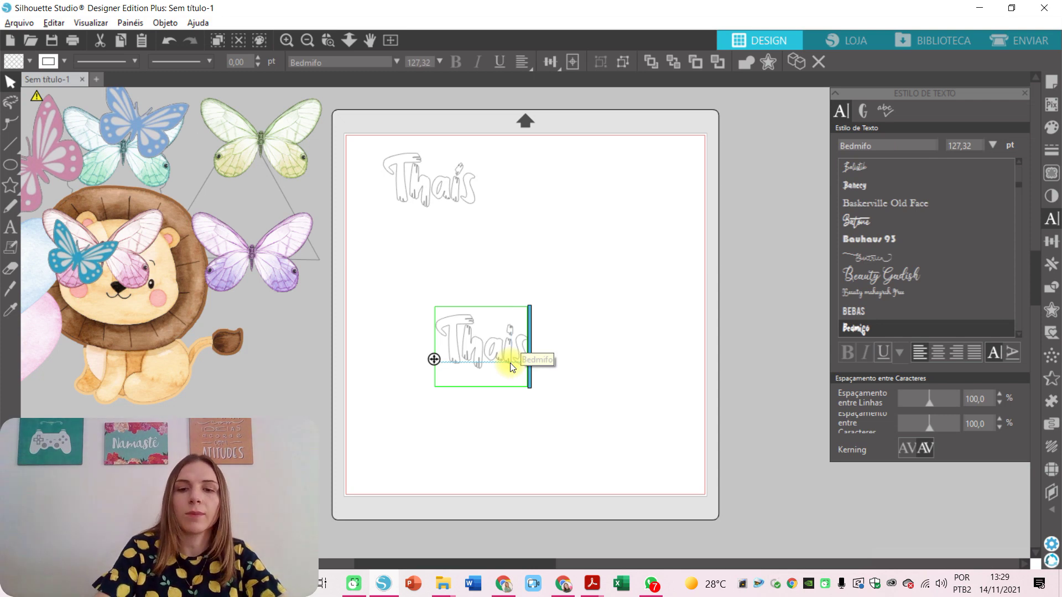
pyautogui.press('BackSpace')
pyautogui.press('BackSpace')
pyautogui.press('BackSpace')
pyautogui.press('BackSpace')
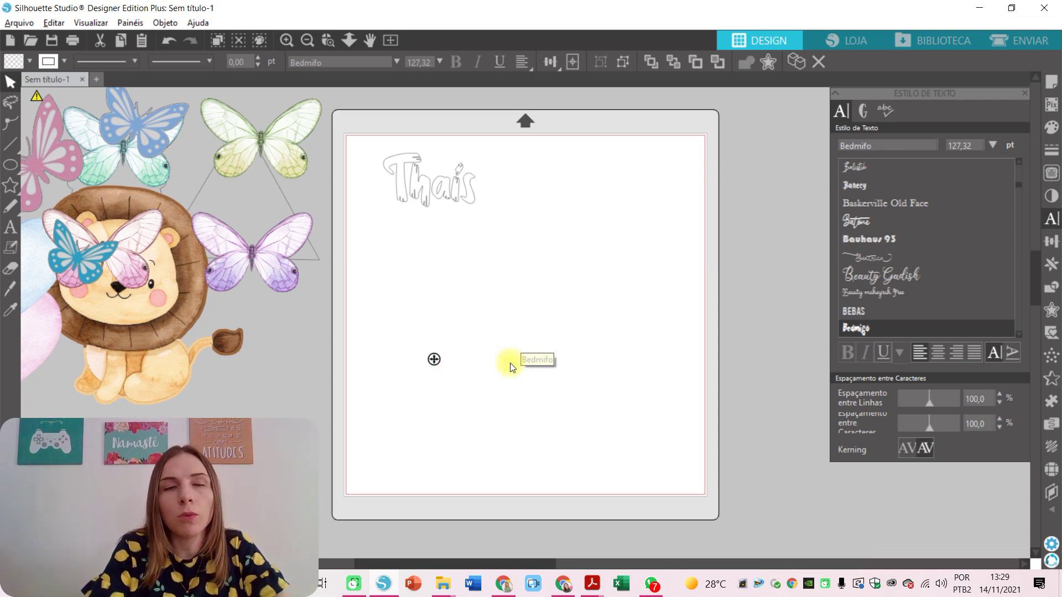
pyautogui.write('M')
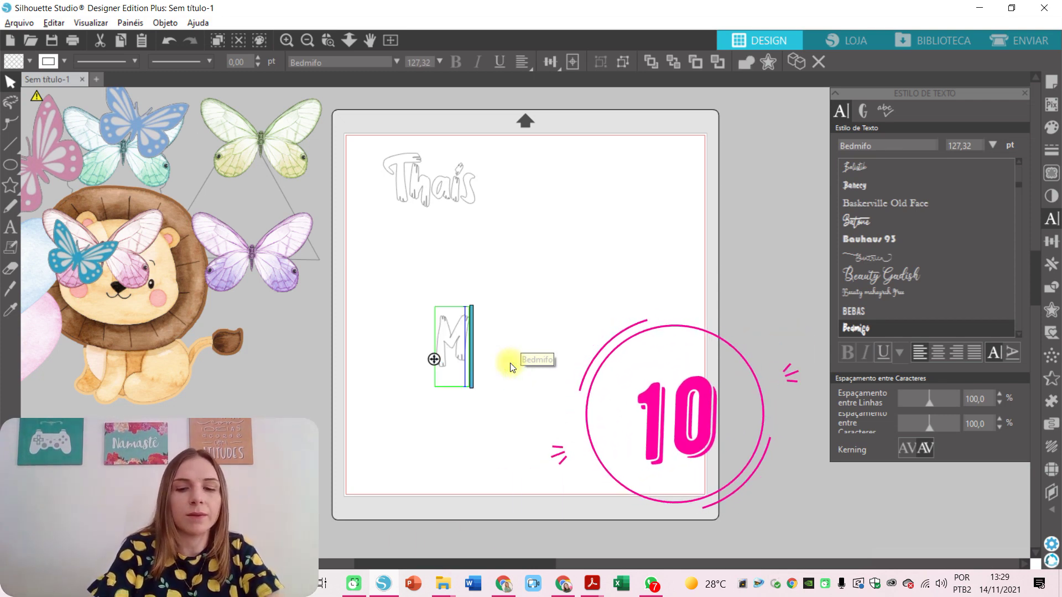
pyautogui.write('árcia')
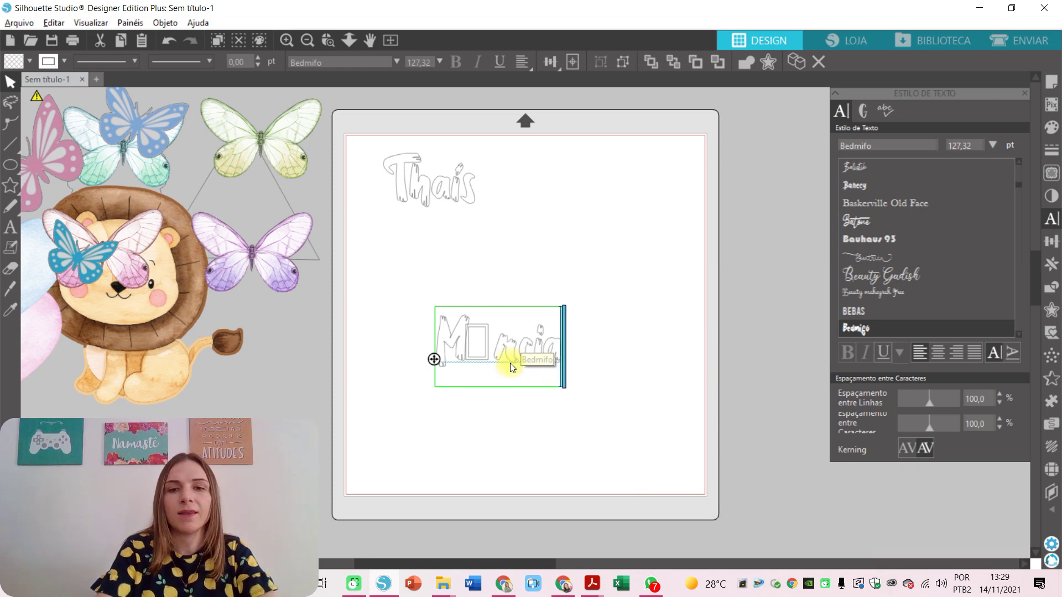
# Step: Try the Bauhaus 93, Beatrica and Beauty Gadish fonts on the second name
pyautogui.click(492, 352)
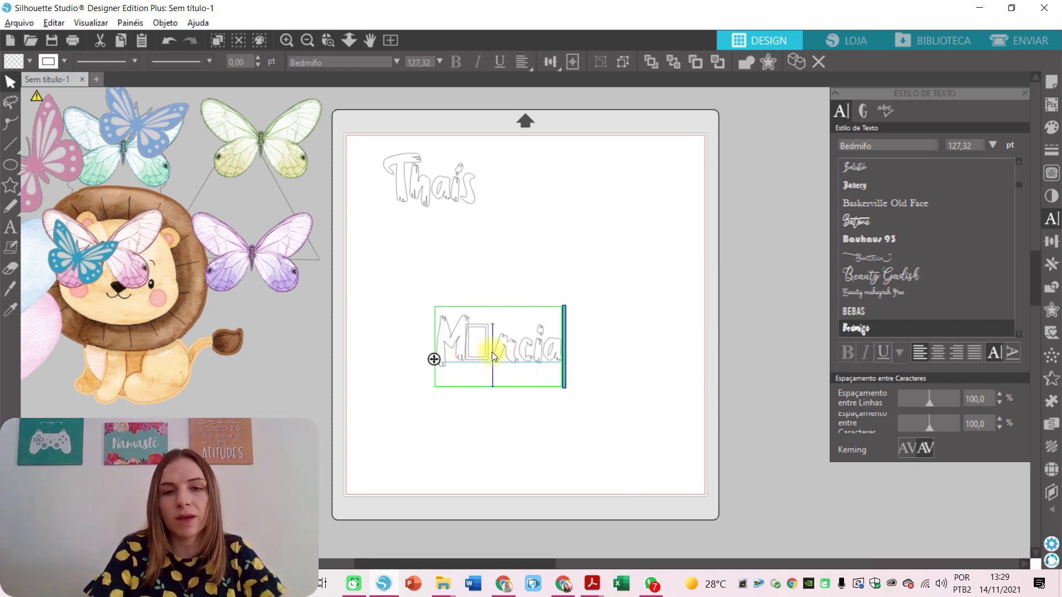
pyautogui.click(884, 239)
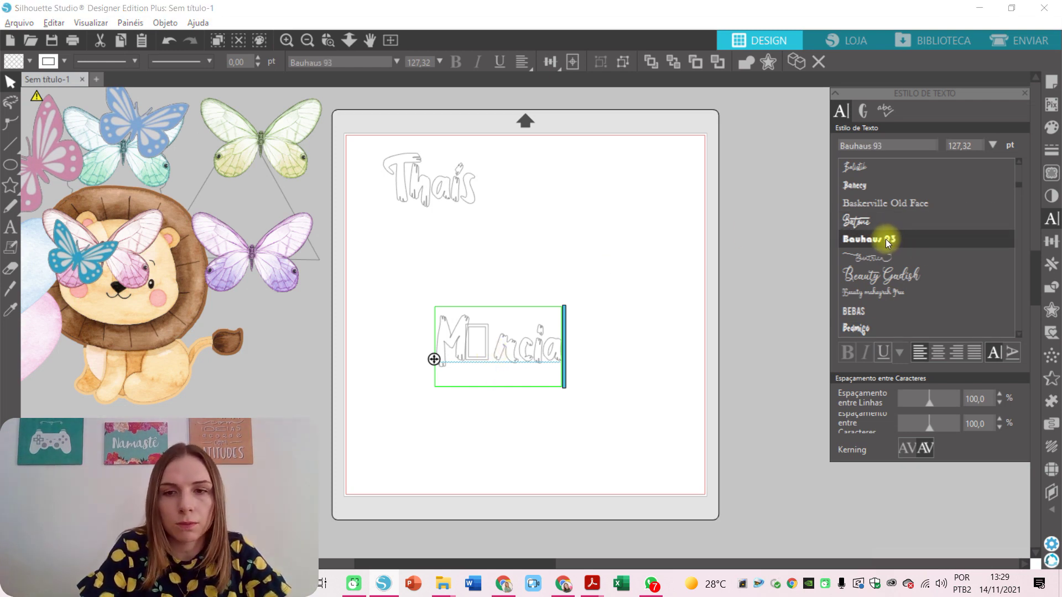
pyautogui.click(605, 332)
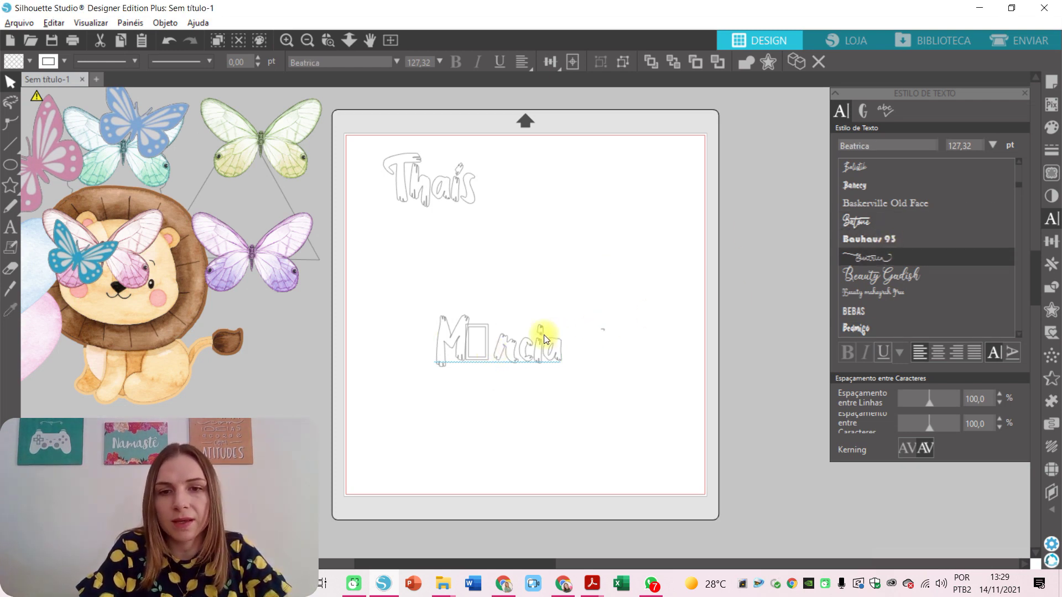
pyautogui.click(901, 280)
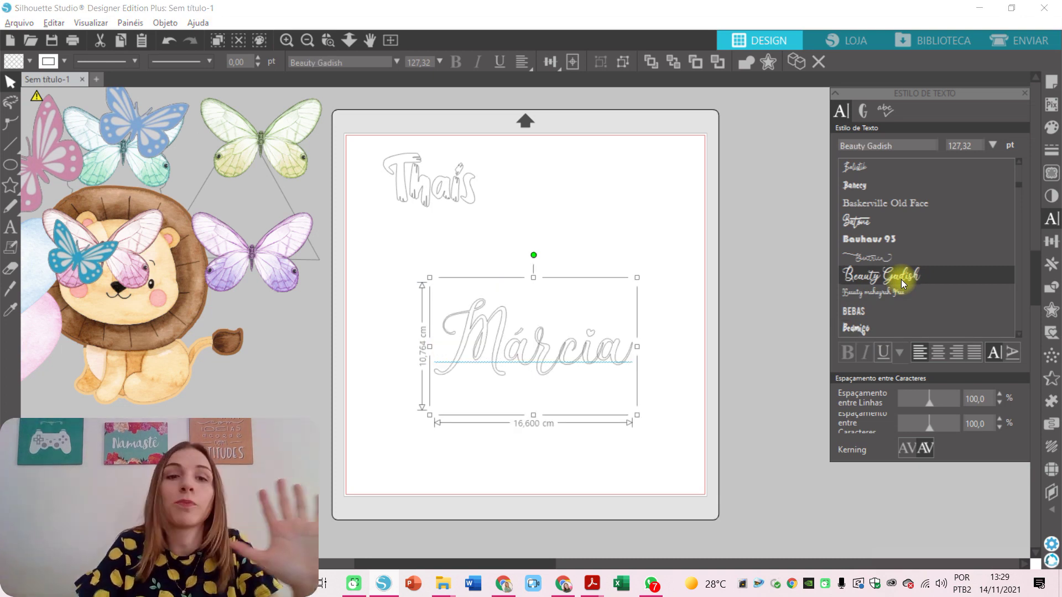
# Step: Compare the fonts following Beauty Gadish on the second name and apply Big Hero 6
pyautogui.press('Down')
pyautogui.press('Down')
pyautogui.press('Down')
pyautogui.press('Up')
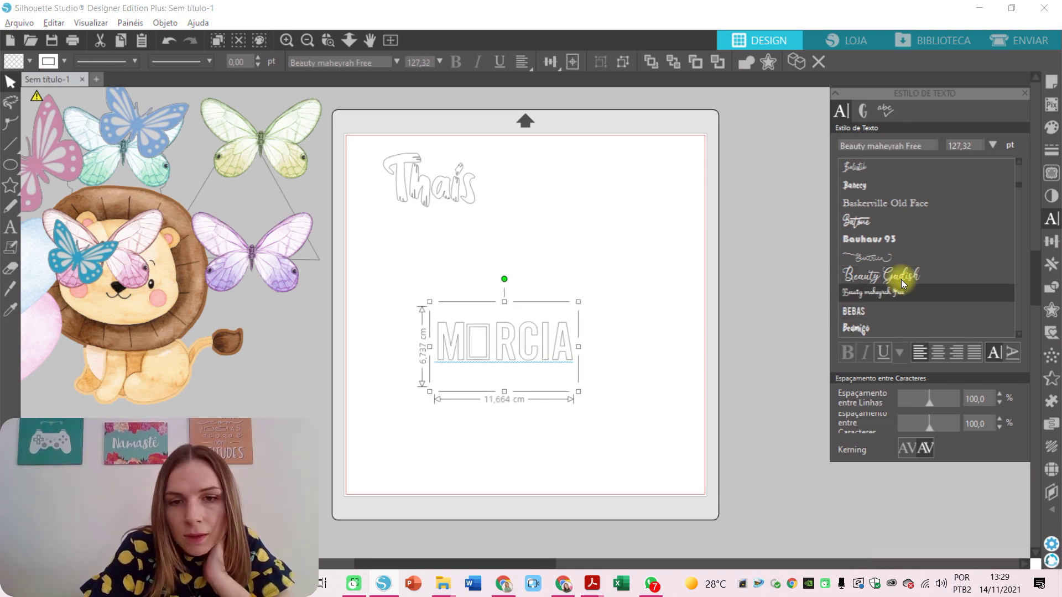
pyautogui.press('Down')
pyautogui.press('Down')
pyautogui.press('Down')
pyautogui.press('Down')
pyautogui.press('Down')
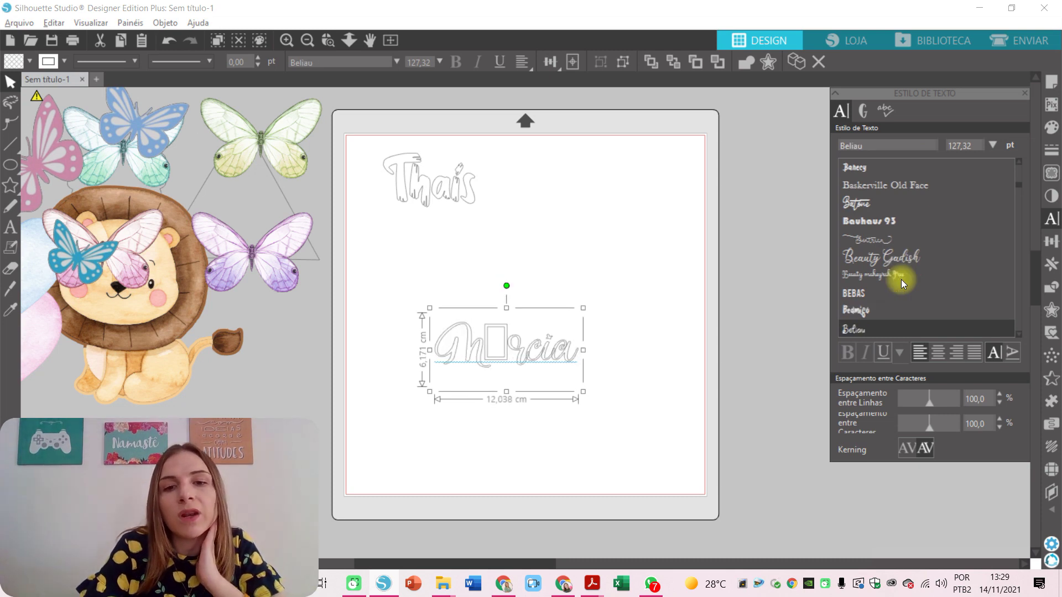
pyautogui.press('Down')
pyautogui.press('Down')
pyautogui.press('Down')
pyautogui.press('Down')
pyautogui.press('Down')
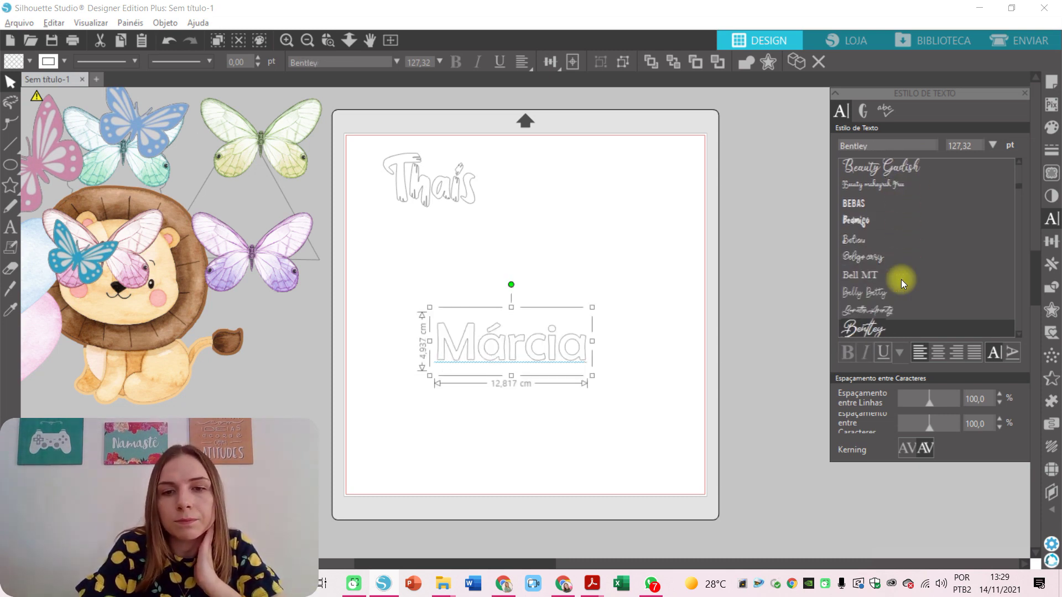
pyautogui.press('Down')
pyautogui.press('Down')
pyautogui.press('Down')
pyautogui.press('Down')
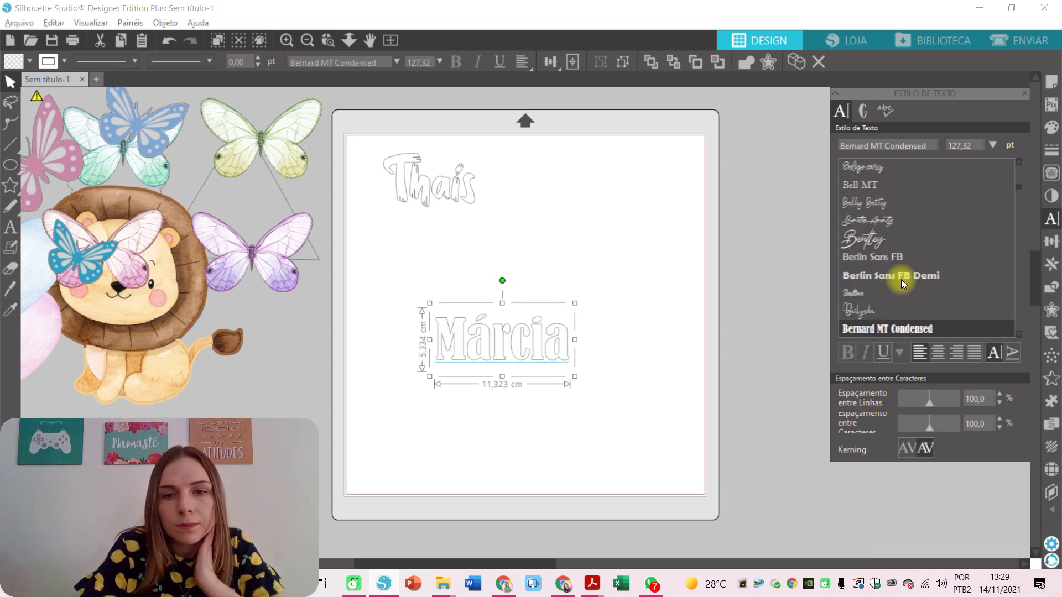
pyautogui.press('Down')
pyautogui.press('Down')
pyautogui.press('Down')
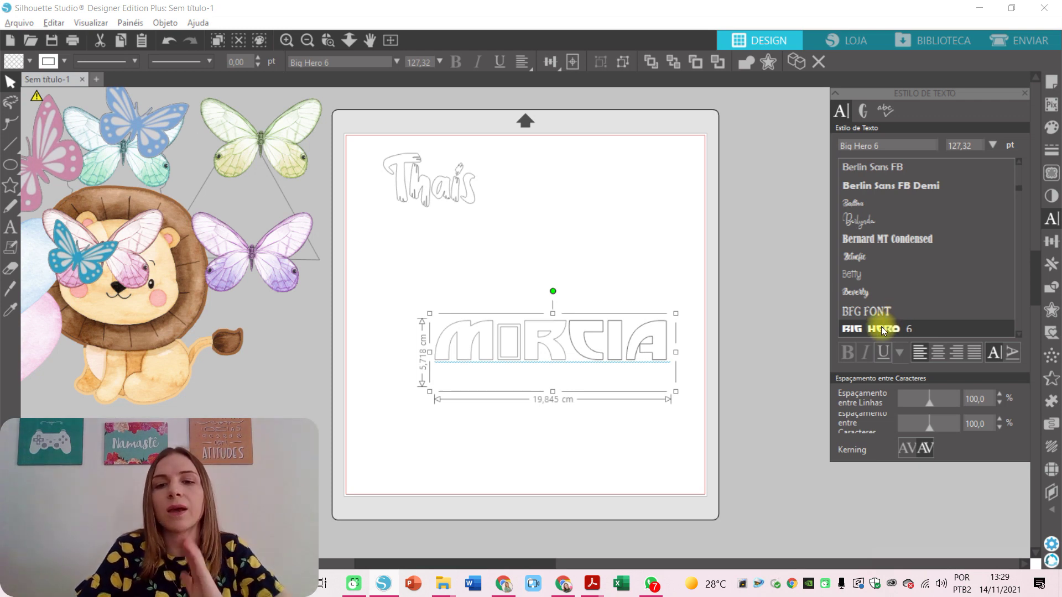
# Step: Replace the second name's missing accented letter with a plain A and add a separate I after several spaces at the end
pyautogui.click(644, 264)
pyautogui.doubleClick(523, 348)
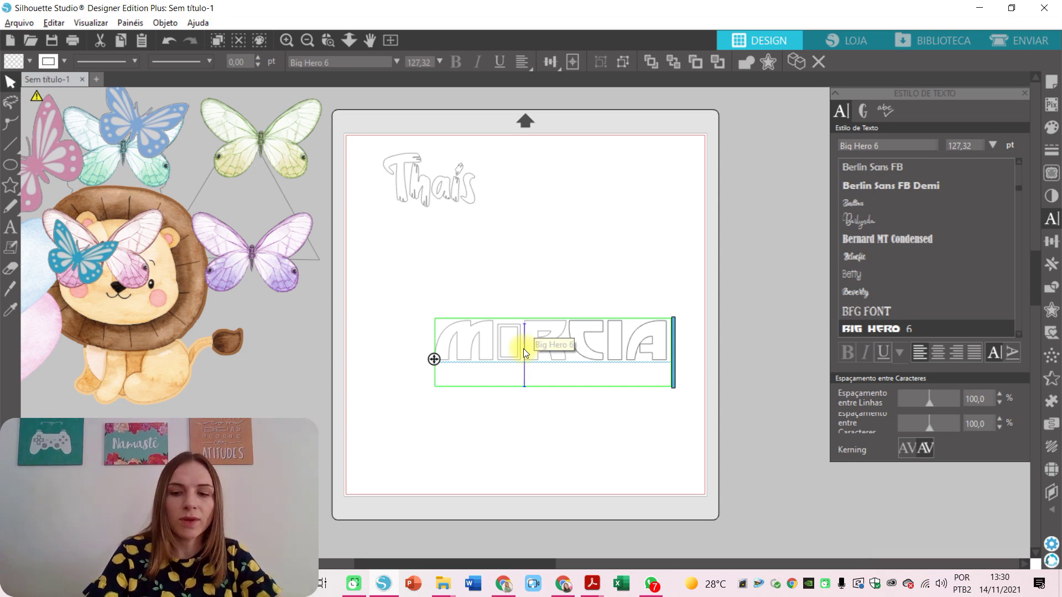
pyautogui.press('BackSpace')
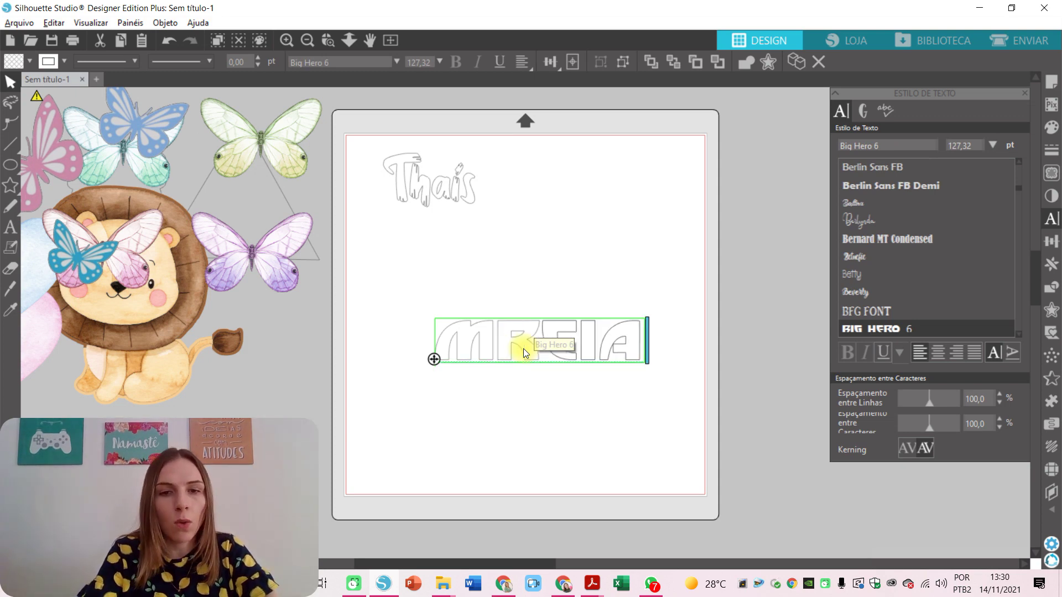
pyautogui.write('A')
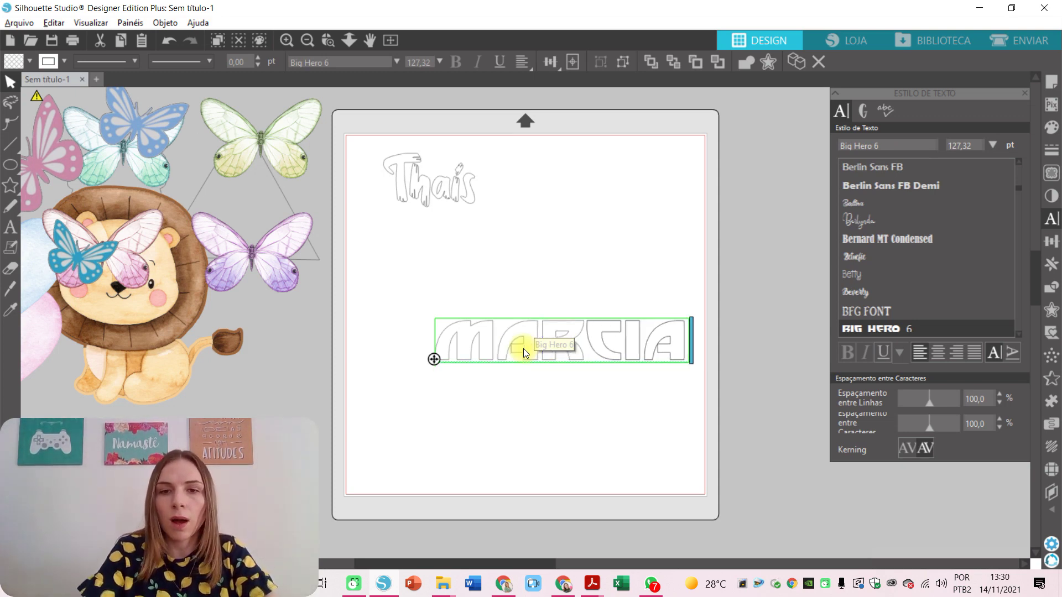
pyautogui.press('End')
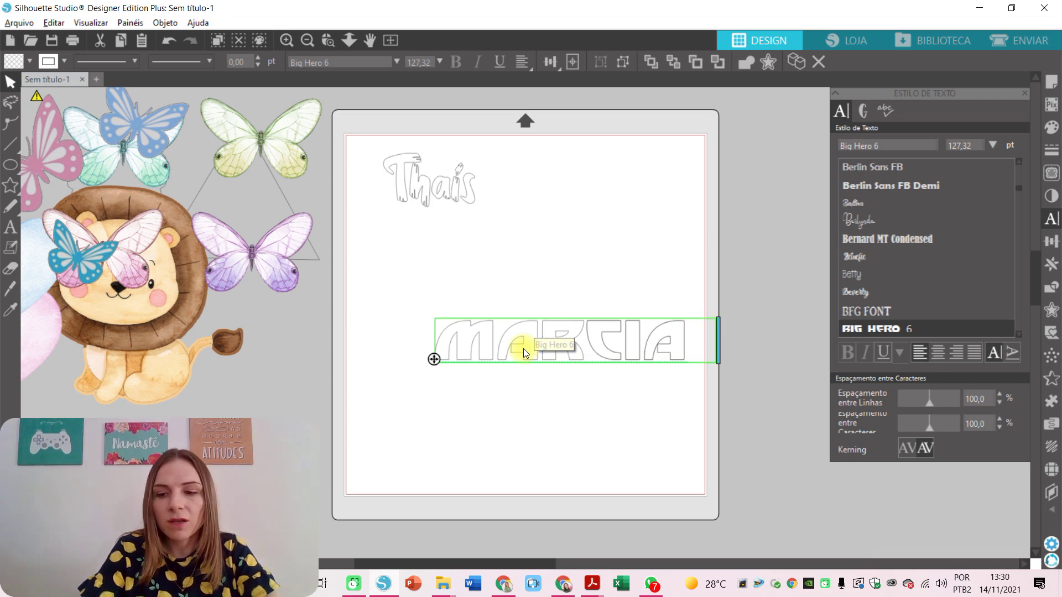
pyautogui.click(565, 419)
# Step: Move the second name to the page's left edge and ungroup its text into separate letters
pyautogui.moveTo(611, 360); pyautogui.dragTo(522, 353)
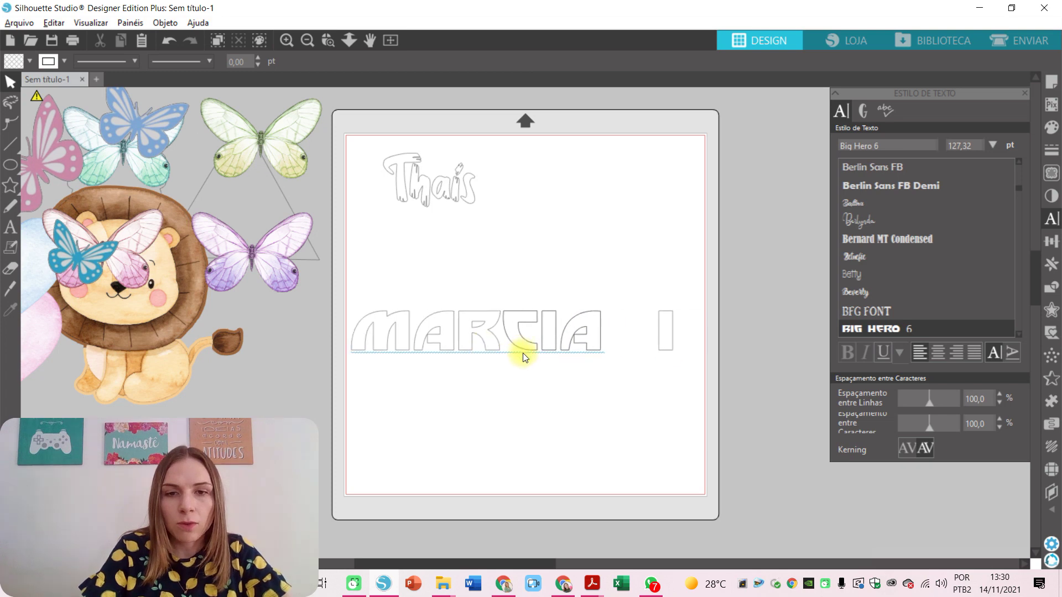
pyautogui.rightClick(523, 353)
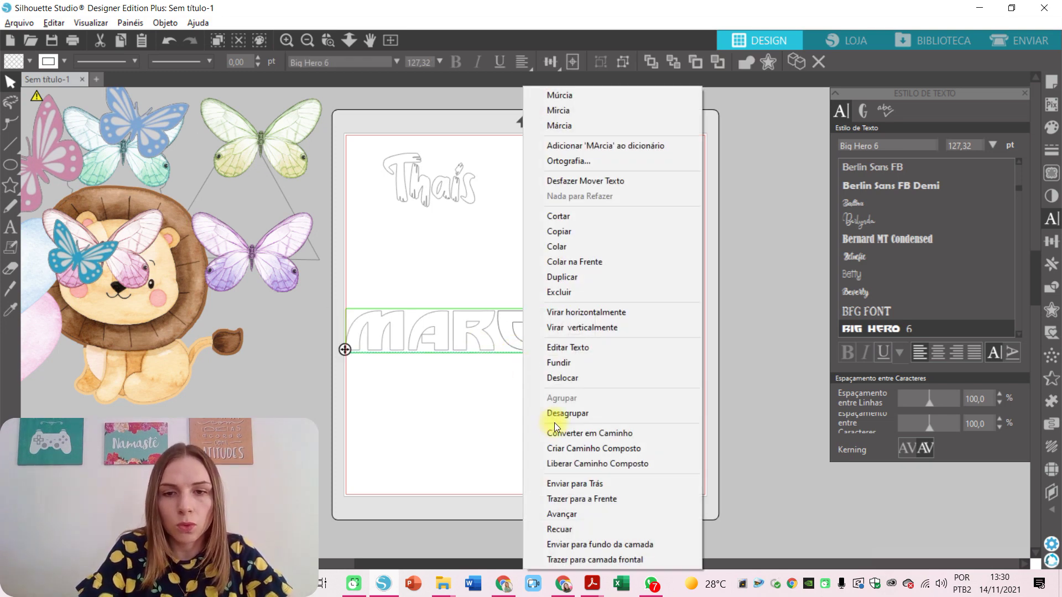
pyautogui.click(556, 416)
pyautogui.click(692, 419)
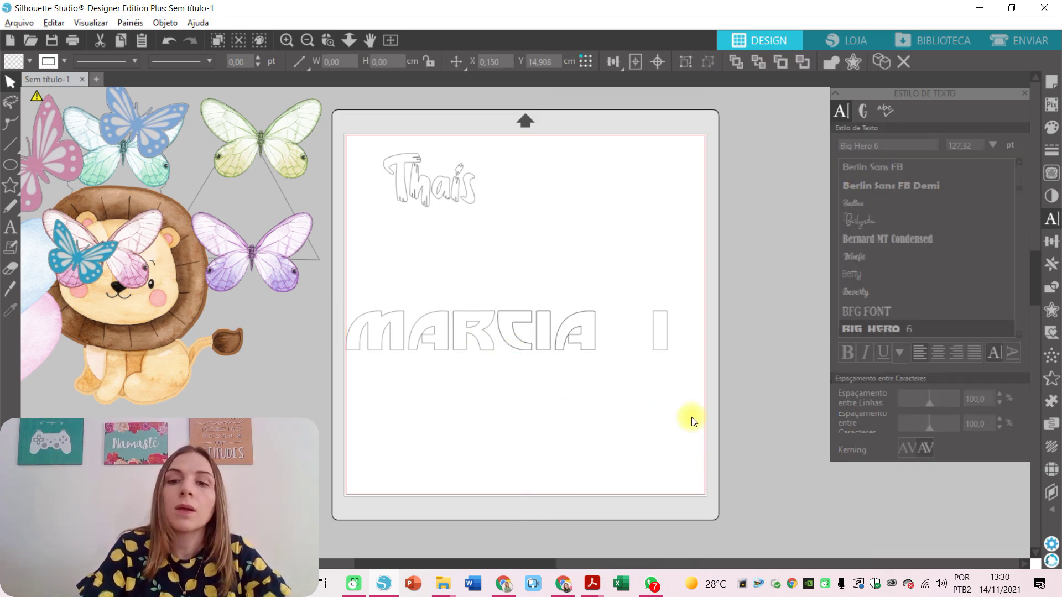
# Step: Rotate the separate I to a slant and cut it across with the Knife tool
pyautogui.click(664, 314)
pyautogui.moveTo(659, 287); pyautogui.dragTo(683, 293)
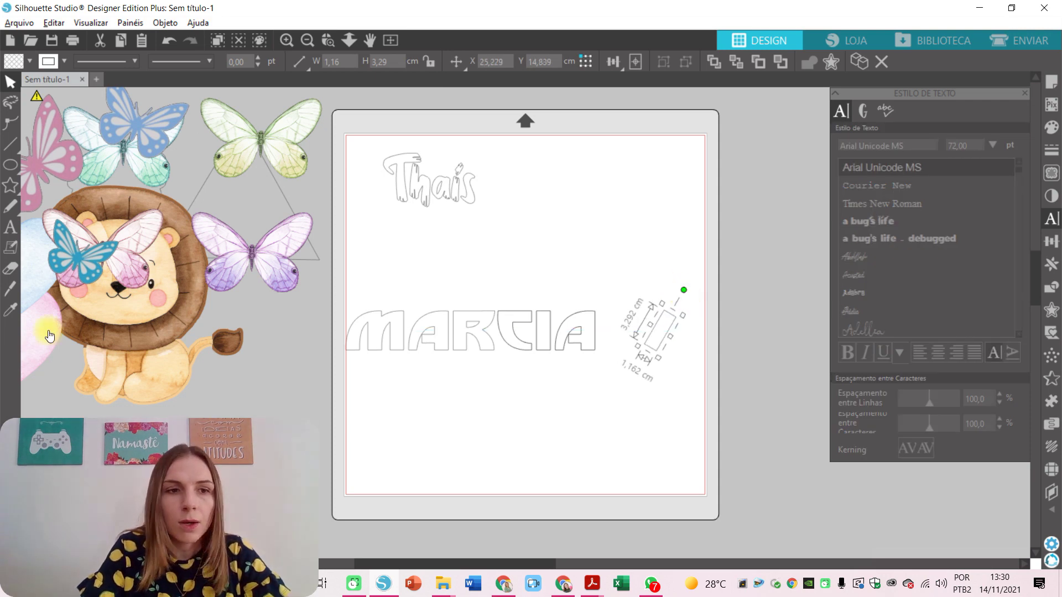
pyautogui.click(10, 288)
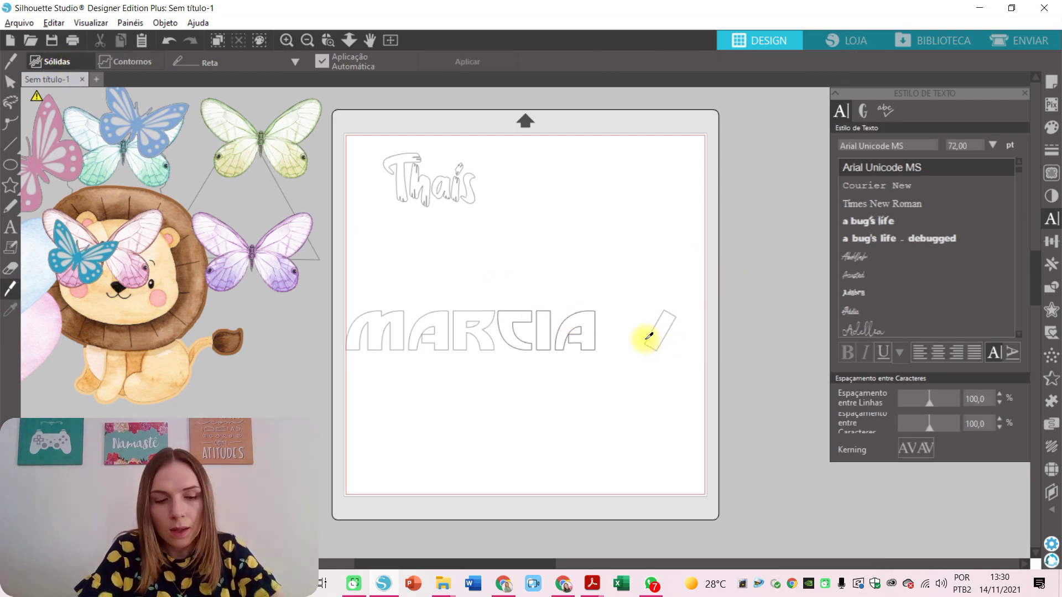
pyautogui.moveTo(651, 336)
pyautogui.mouseDown()
pyautogui.moveTo(674, 333)
pyautogui.moveTo(679, 318)
pyautogui.moveTo(677, 326)
pyautogui.mouseUp()
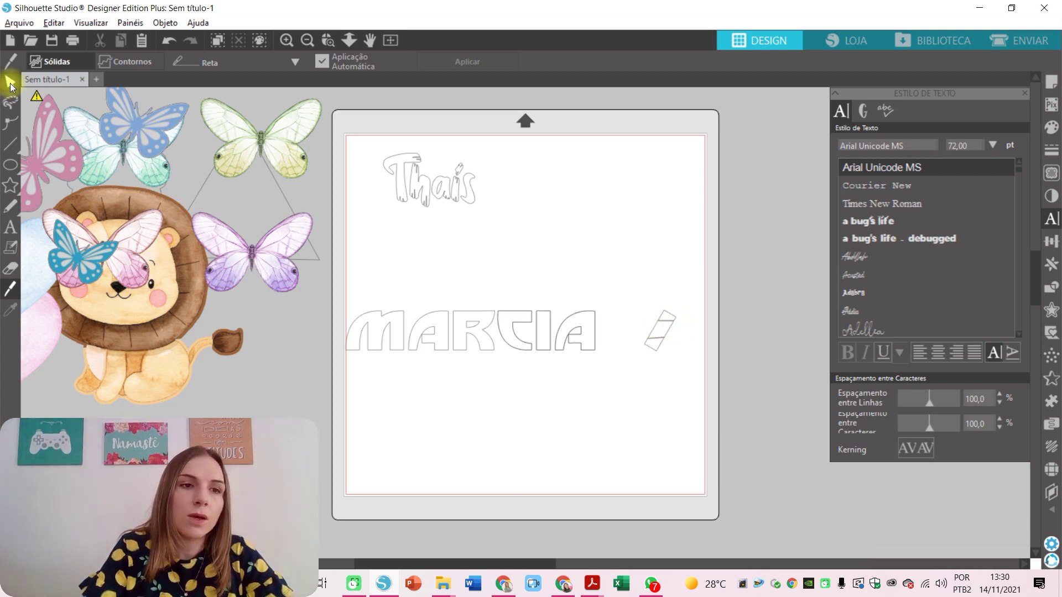
# Step: Place the upper piece of the cut I above the second name's first A as an acute accent and delete the leftover pieces
pyautogui.click(9, 81)
pyautogui.moveTo(665, 330); pyautogui.dragTo(444, 302)
pyautogui.moveTo(661, 277); pyautogui.dragTo(674, 377)
pyautogui.press('Delete')
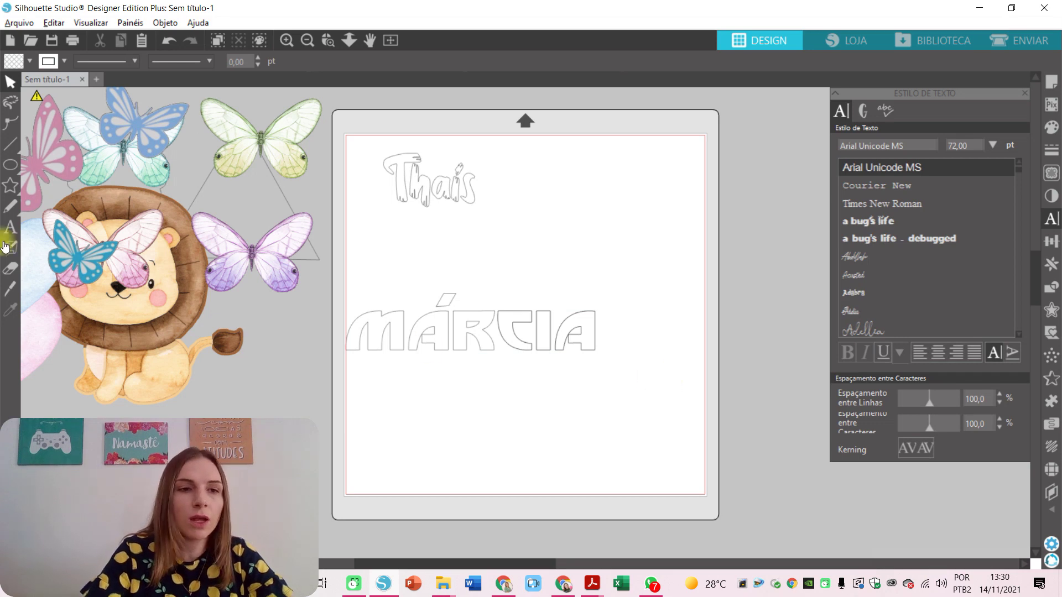
# Step: Group the second name's letters with the accent and move the group beside the first name
pyautogui.click(10, 228)
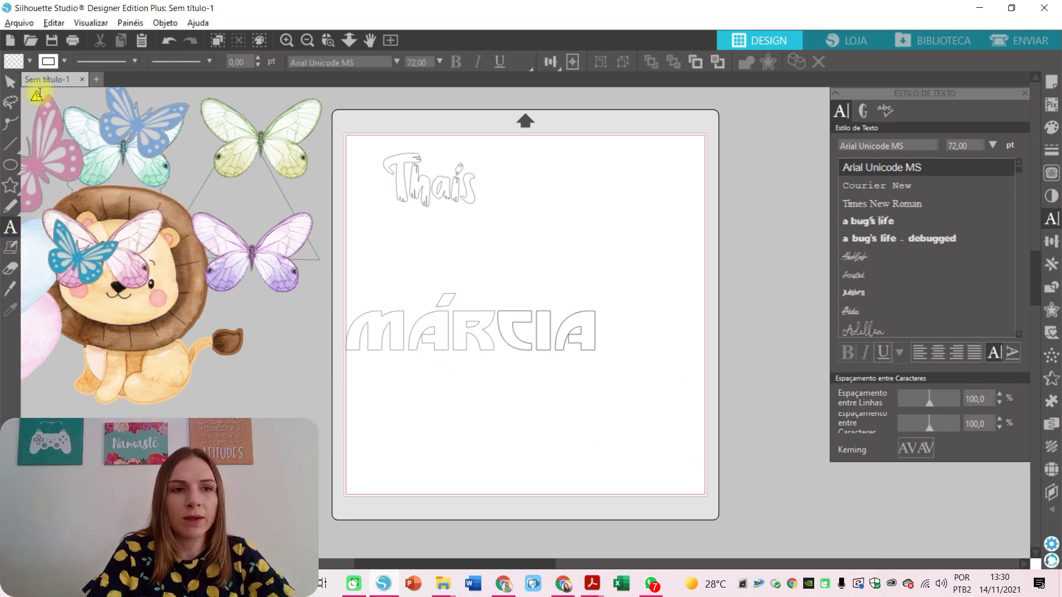
pyautogui.click(10, 81)
pyautogui.moveTo(339, 288); pyautogui.dragTo(615, 360)
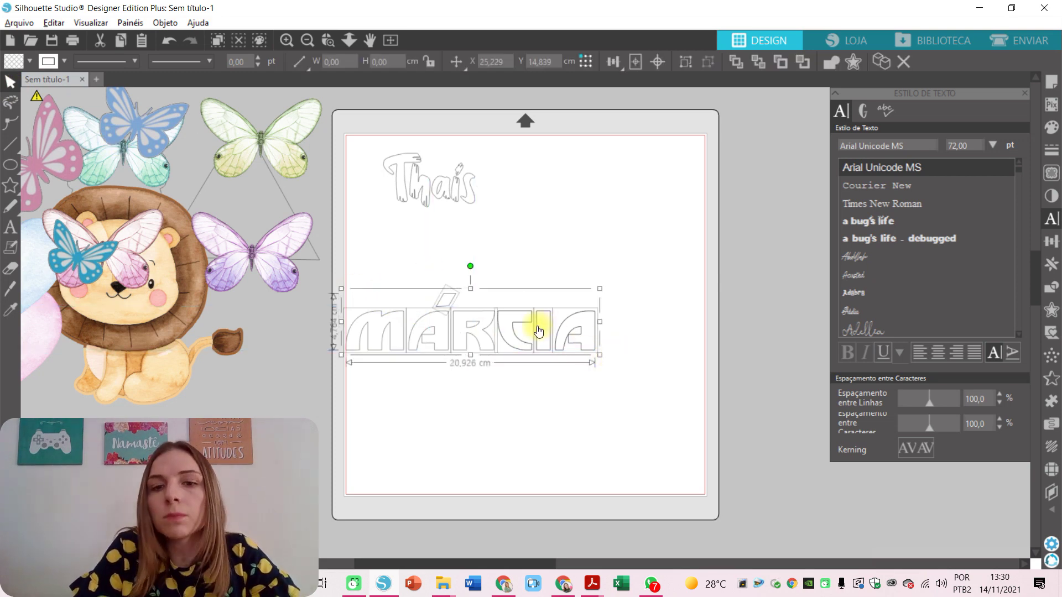
pyautogui.rightClick(537, 326)
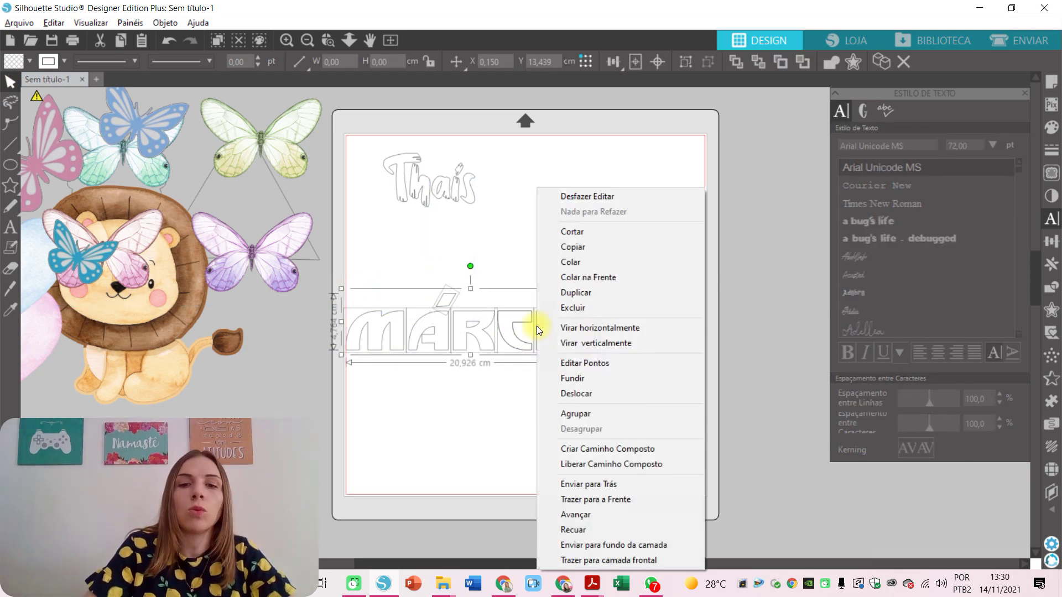
pyautogui.click(589, 414)
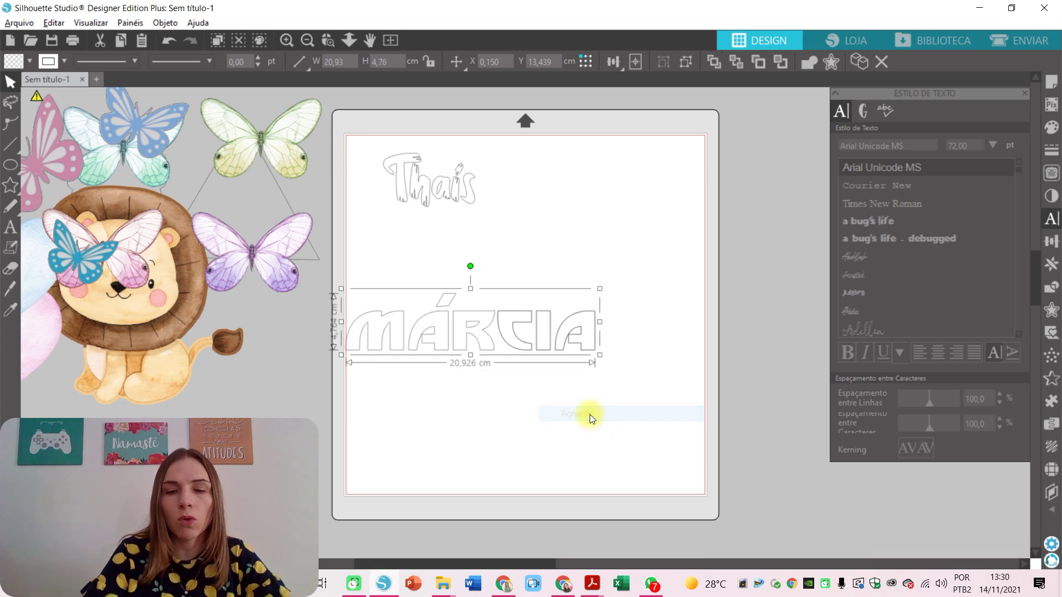
pyautogui.moveTo(507, 343); pyautogui.dragTo(660, 186)
pyautogui.click(516, 349)
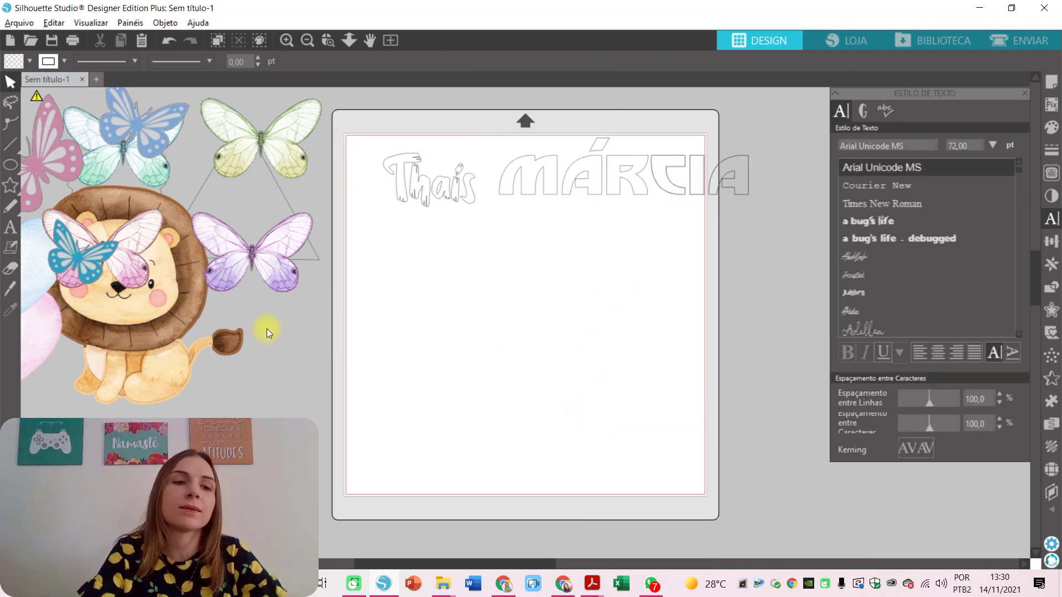
# Step: Add the text "Café" in the empty lower part of the page
pyautogui.click(9, 227)
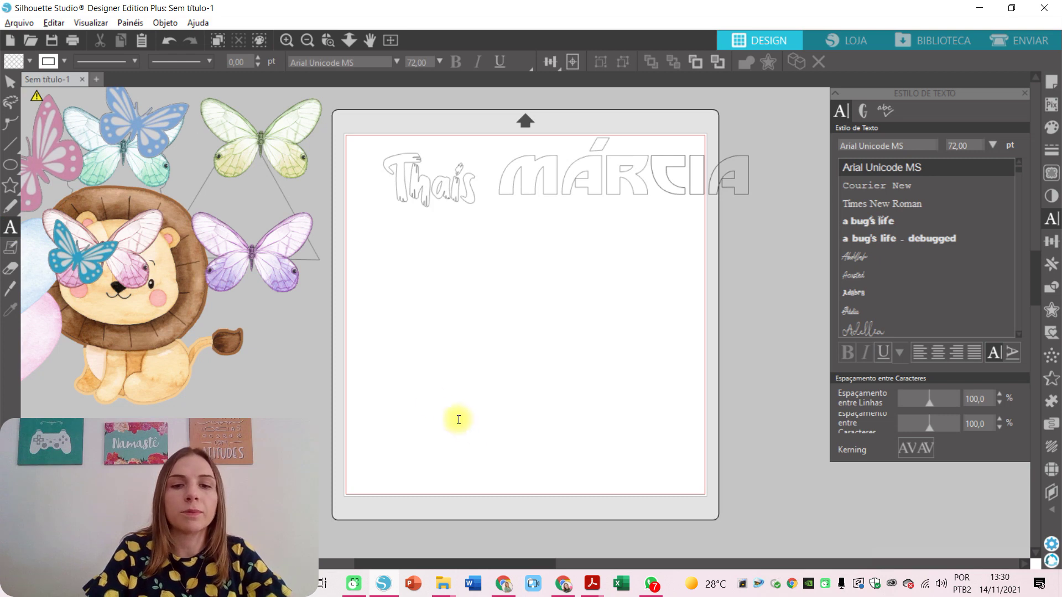
pyautogui.click(443, 399)
pyautogui.write('CAF')
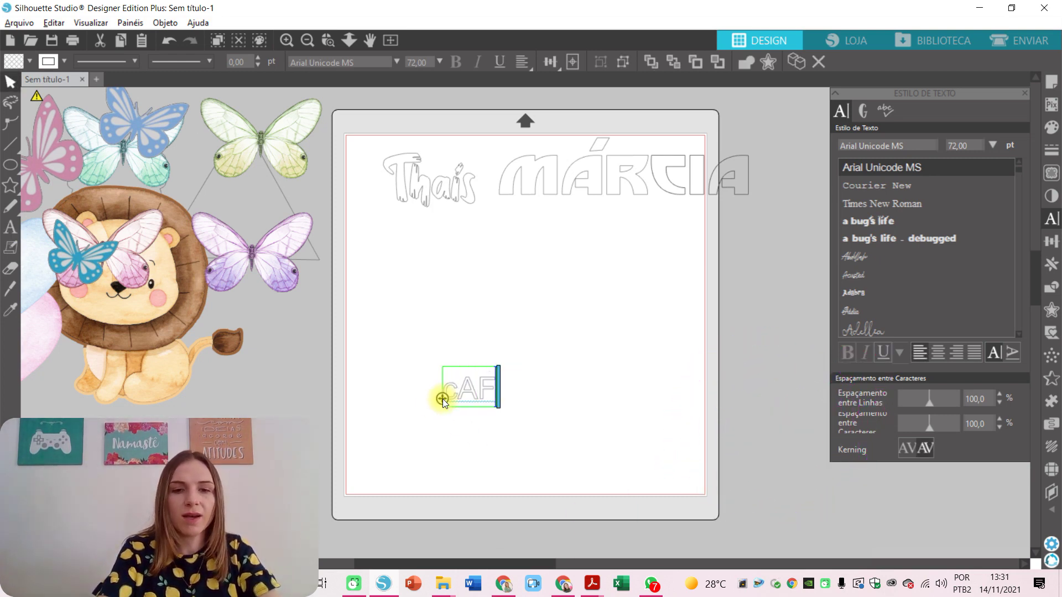
pyautogui.hotkey('ctrl', 'z')
pyautogui.write('Café')
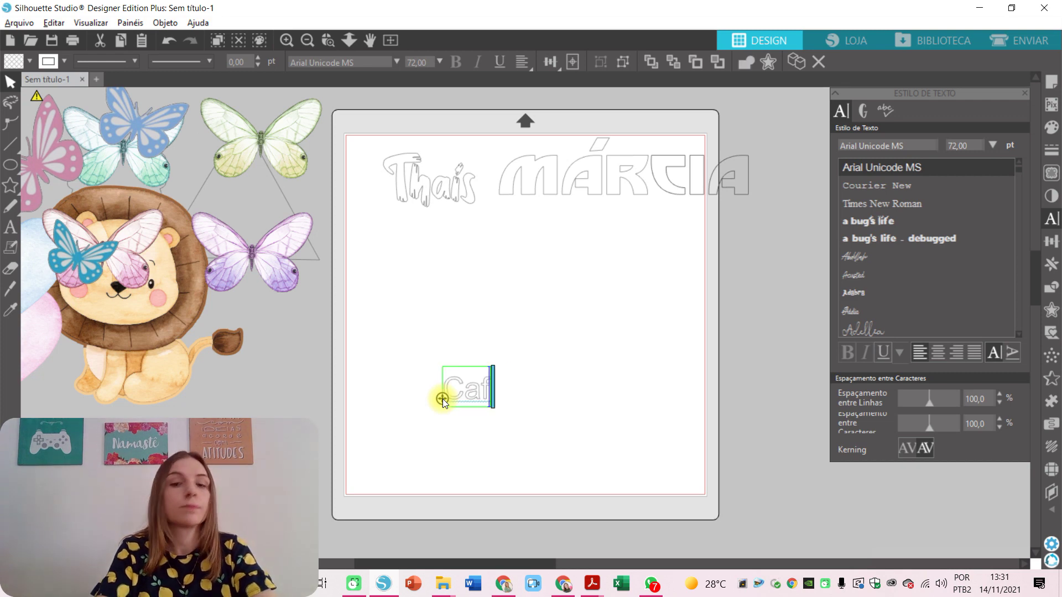
# Step: Enlarge the Café text to about 16 cm wide and position it near the middle of the page
pyautogui.click(539, 426)
pyautogui.moveTo(539, 425); pyautogui.dragTo(434, 361)
pyautogui.moveTo(513, 362); pyautogui.dragTo(639, 282)
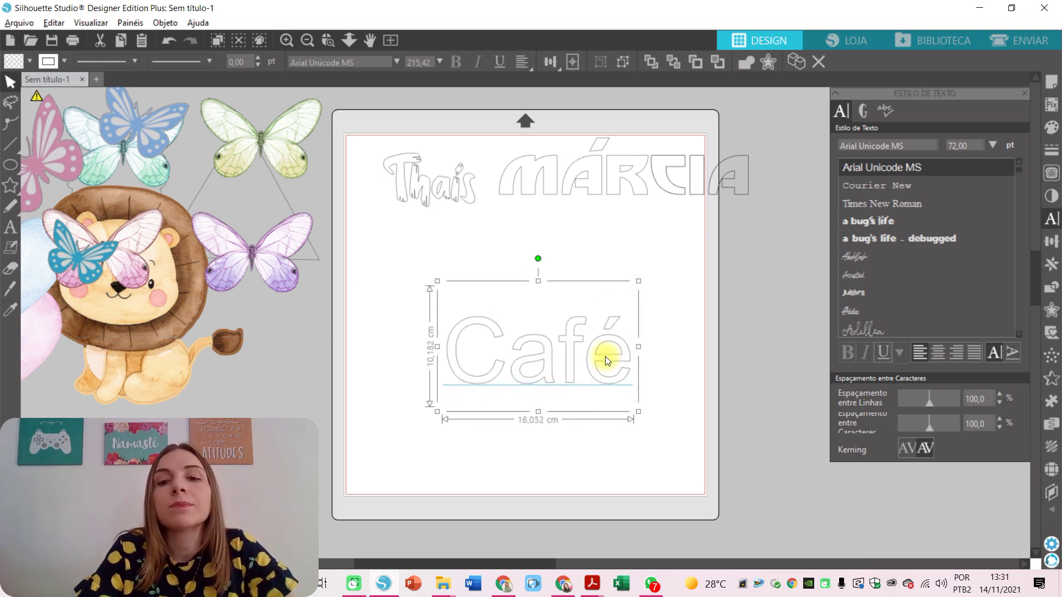
pyautogui.moveTo(607, 361); pyautogui.dragTo(579, 350)
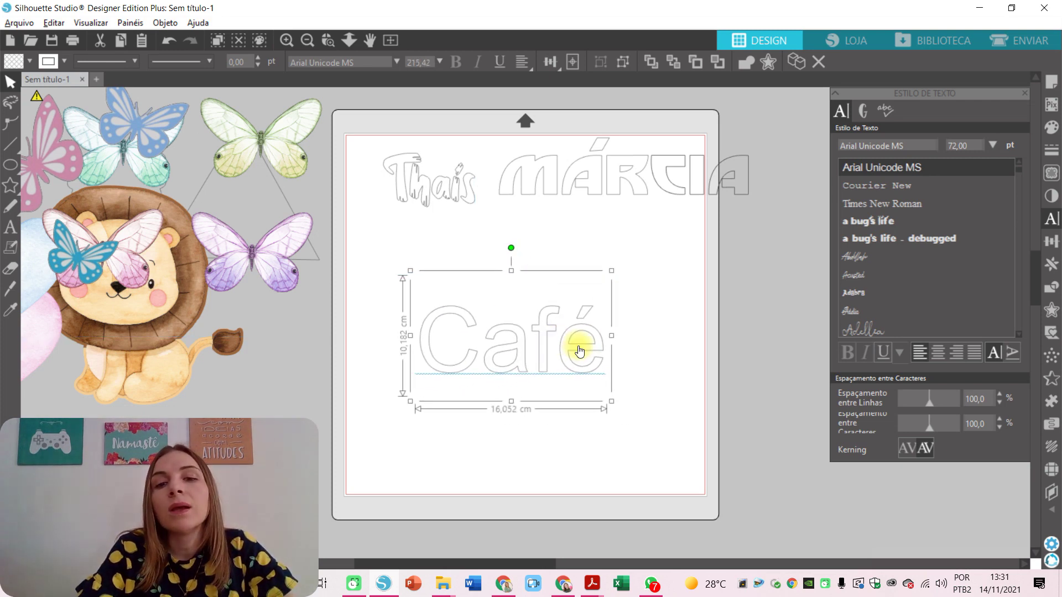
# Step: Try successive fonts on the Café text, including Adelia and Adellia
pyautogui.click(860, 278)
pyautogui.press('Down')
pyautogui.press('Down')
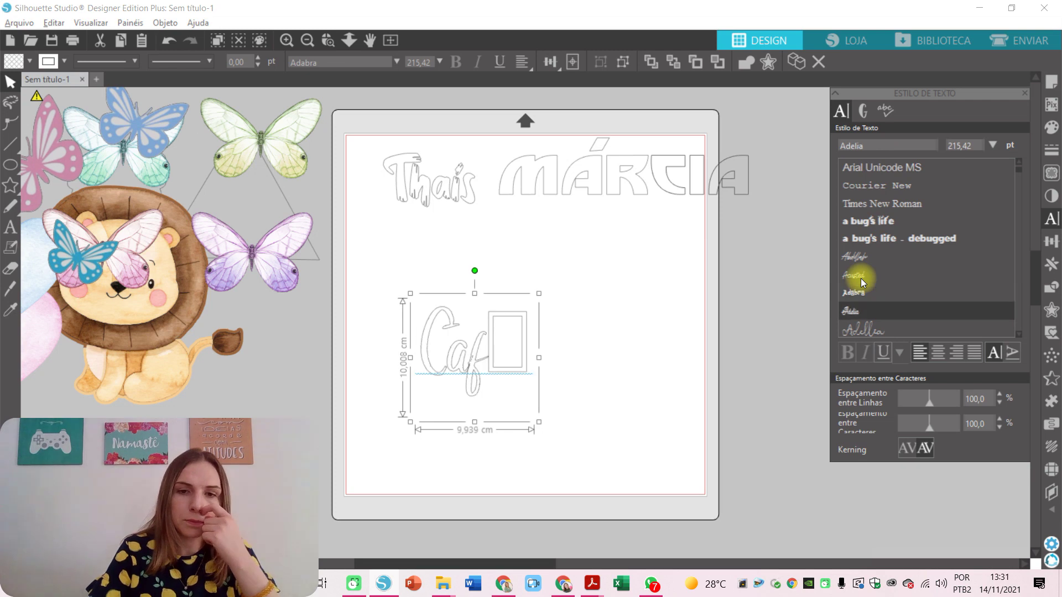
pyautogui.press('Down')
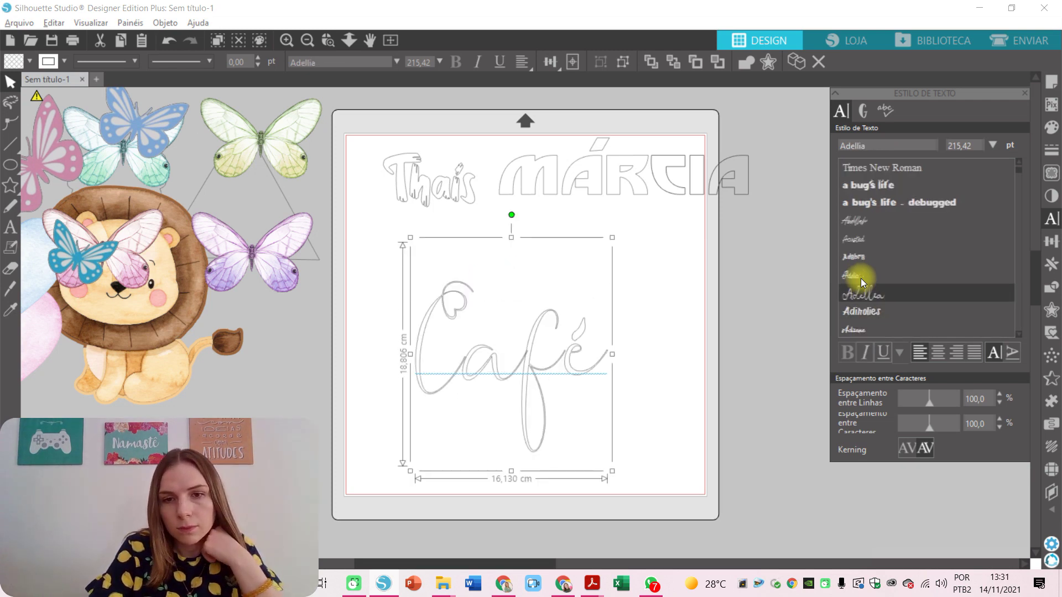
# Step: Browse the font list and apply the African font to the "Café" text
pyautogui.press('Down')
pyautogui.press('Down')
pyautogui.press('Down')
pyautogui.press('Down')
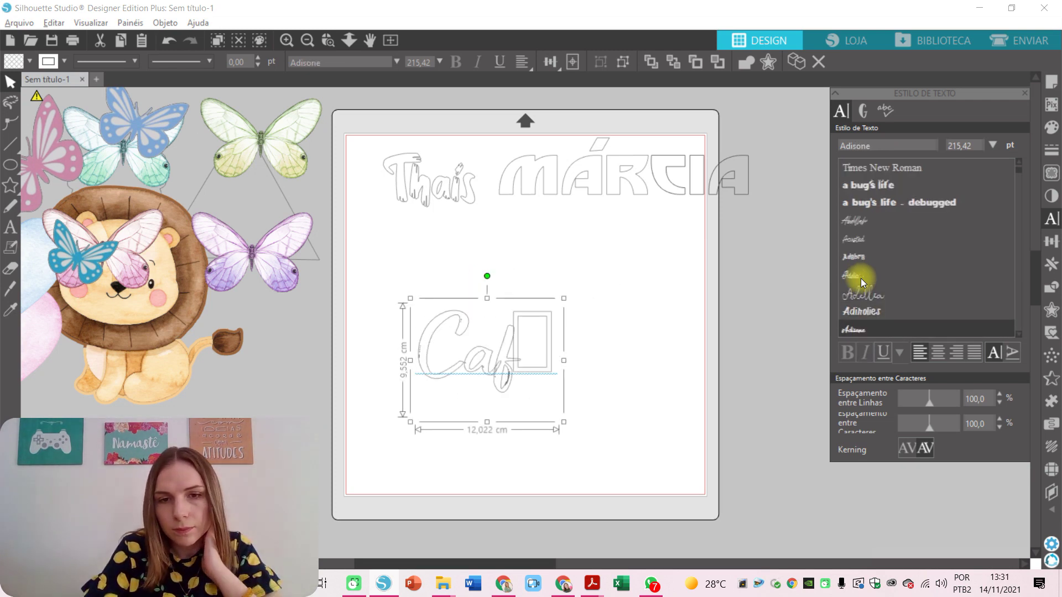
pyautogui.press('Down')
pyautogui.press('Down')
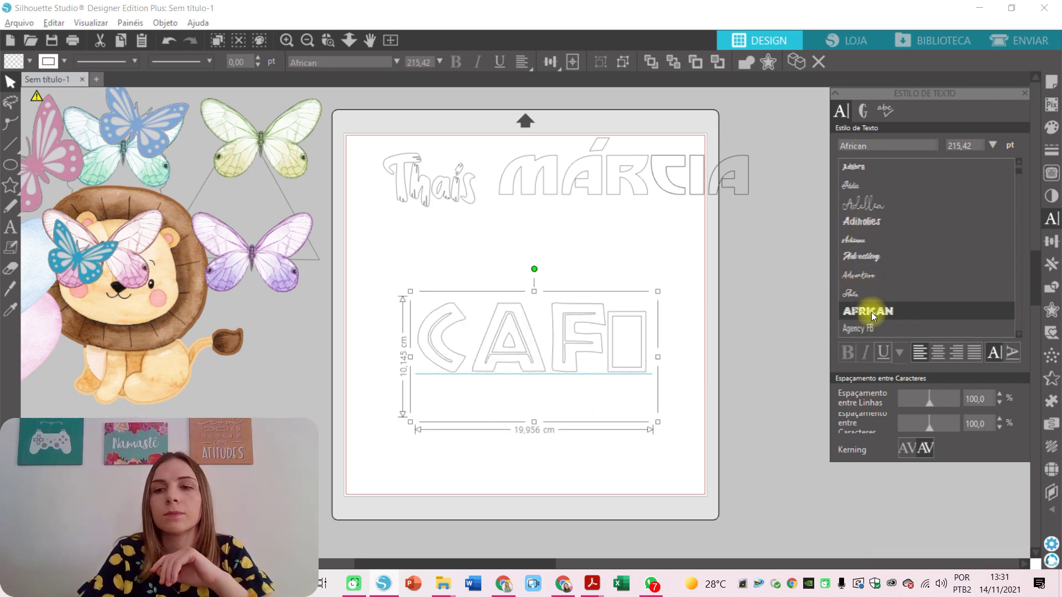
pyautogui.click(653, 367)
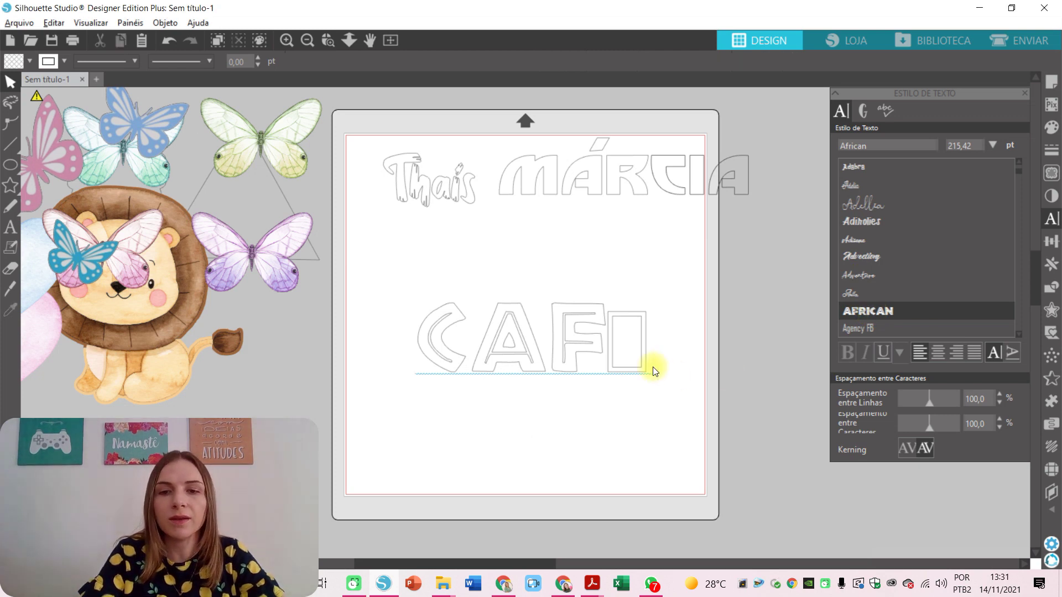
# Step: Edit the text to replace the missing last character with "E", followed by spaces and a capital "I"
pyautogui.doubleClick(645, 362)
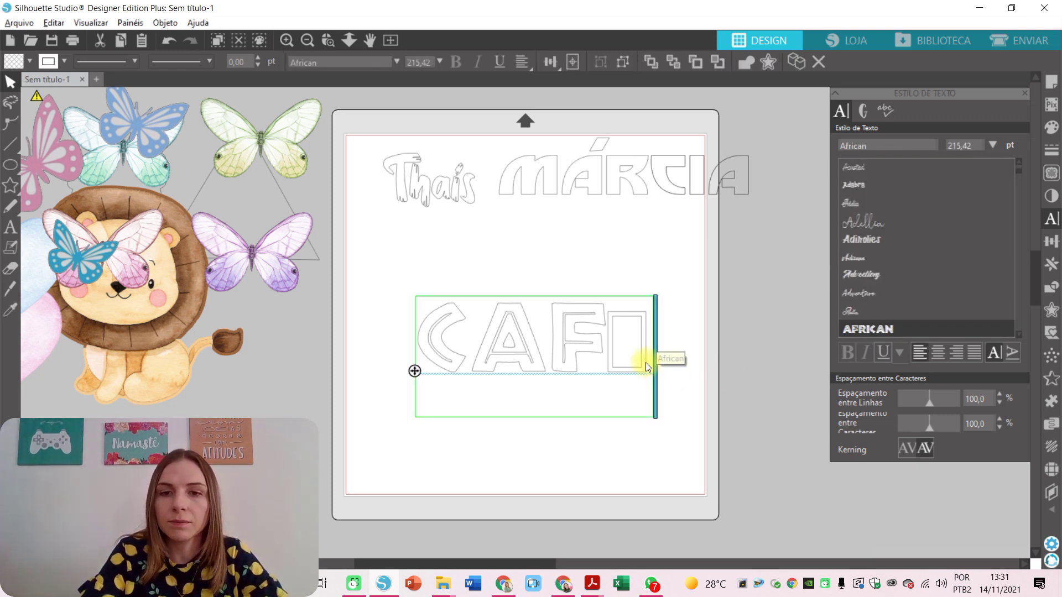
pyautogui.press('BackSpace')
pyautogui.write('E  ')
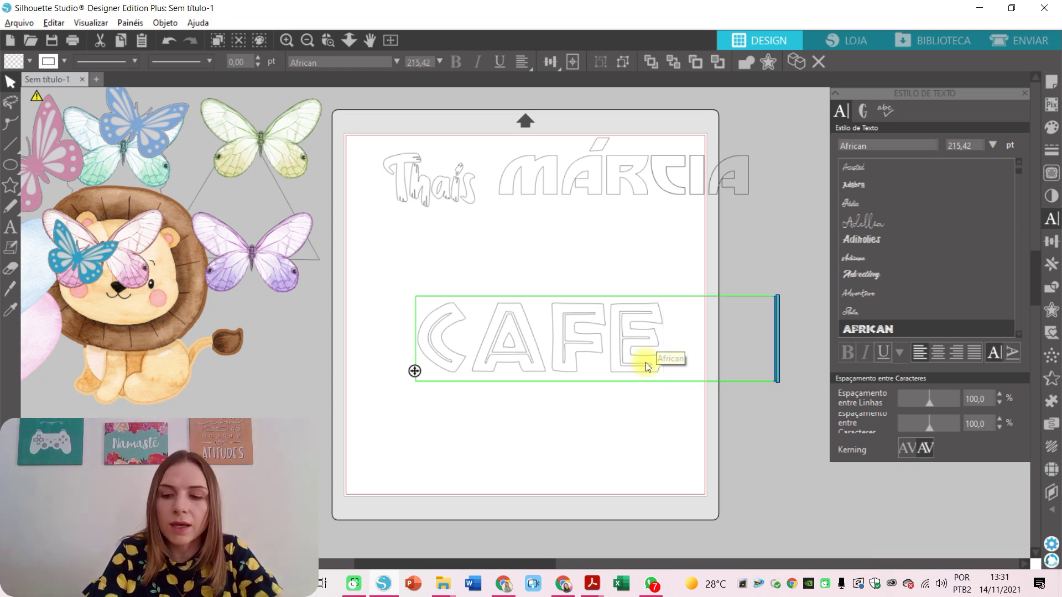
pyautogui.write('1')
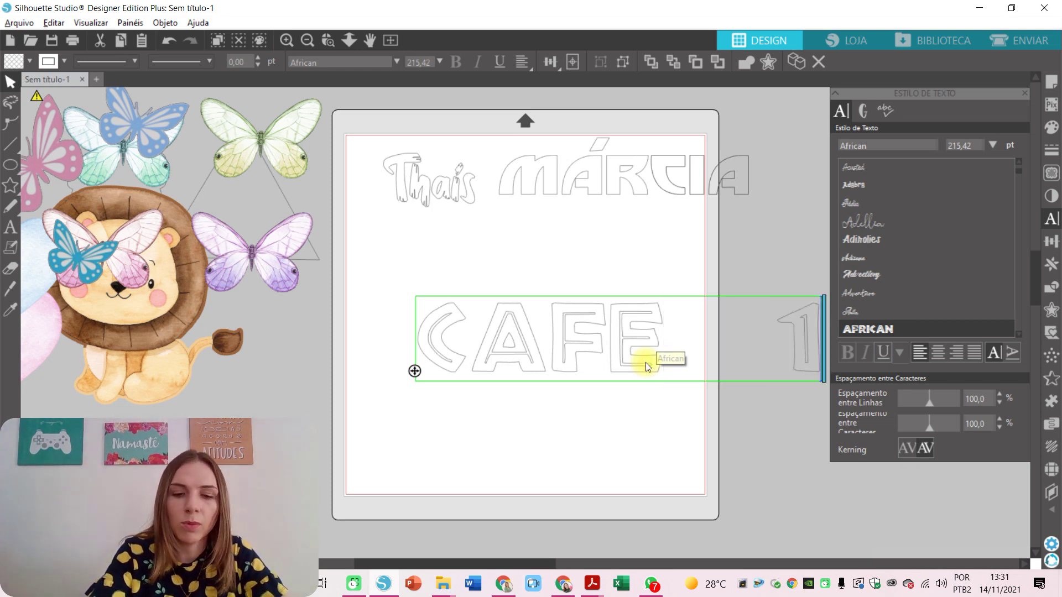
pyautogui.press('BackSpace')
pyautogui.write('I')
pyautogui.click(717, 454)
# Step: Shift the "CAFE I" text toward the page's upper left and ungroup it into separate letters
pyautogui.moveTo(712, 449); pyautogui.dragTo(611, 359)
pyautogui.rightClick(611, 360)
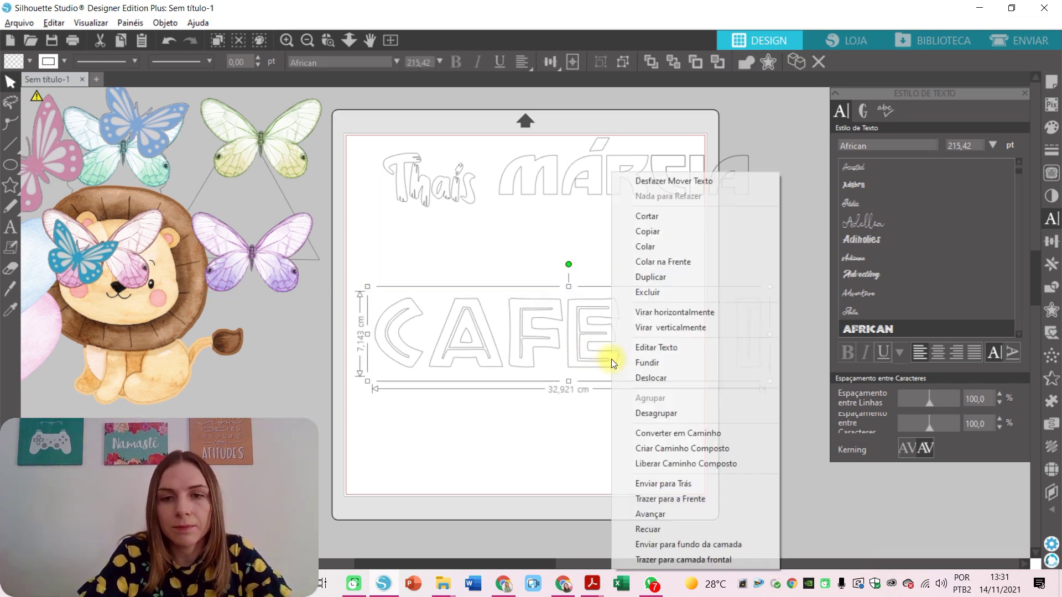
pyautogui.click(652, 414)
# Step: Move the letter I closer to the E and rotate it to slant like an acute accent
pyautogui.click(743, 435)
pyautogui.moveTo(758, 361); pyautogui.dragTo(680, 337)
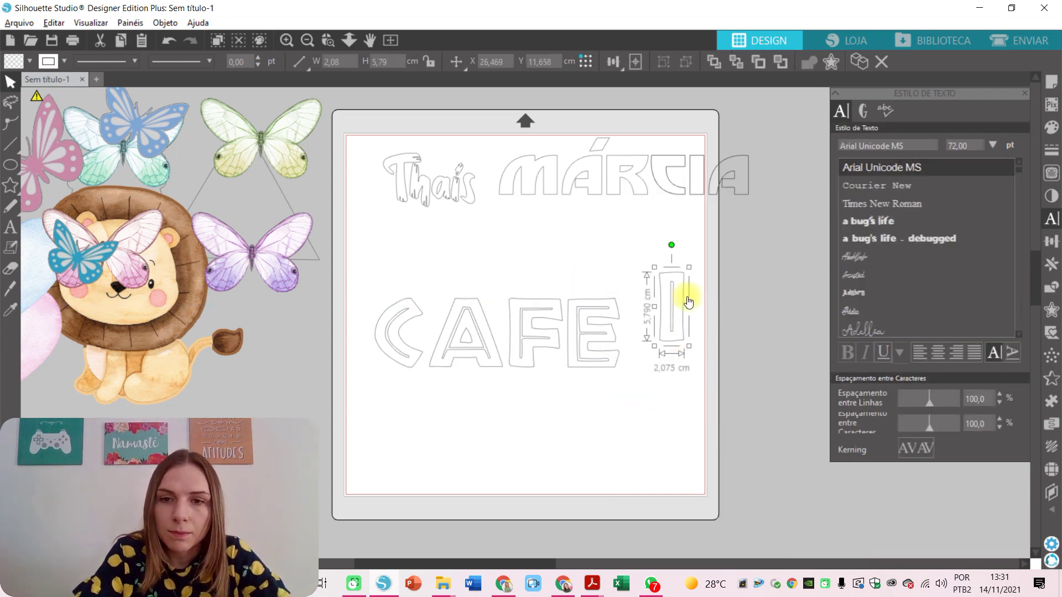
pyautogui.moveTo(676, 248); pyautogui.dragTo(680, 282)
# Step: Slice both ends of the slanted I horizontally with the Knife in Sólidas mode and remove the cut-off corners
pyautogui.click(10, 288)
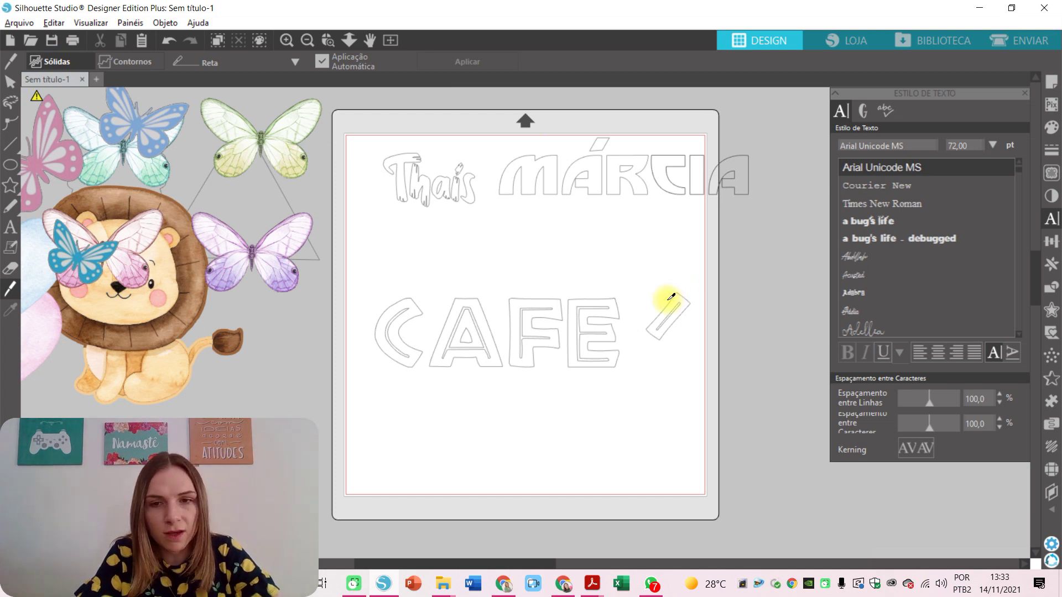
pyautogui.moveTo(668, 300); pyautogui.dragTo(698, 298)
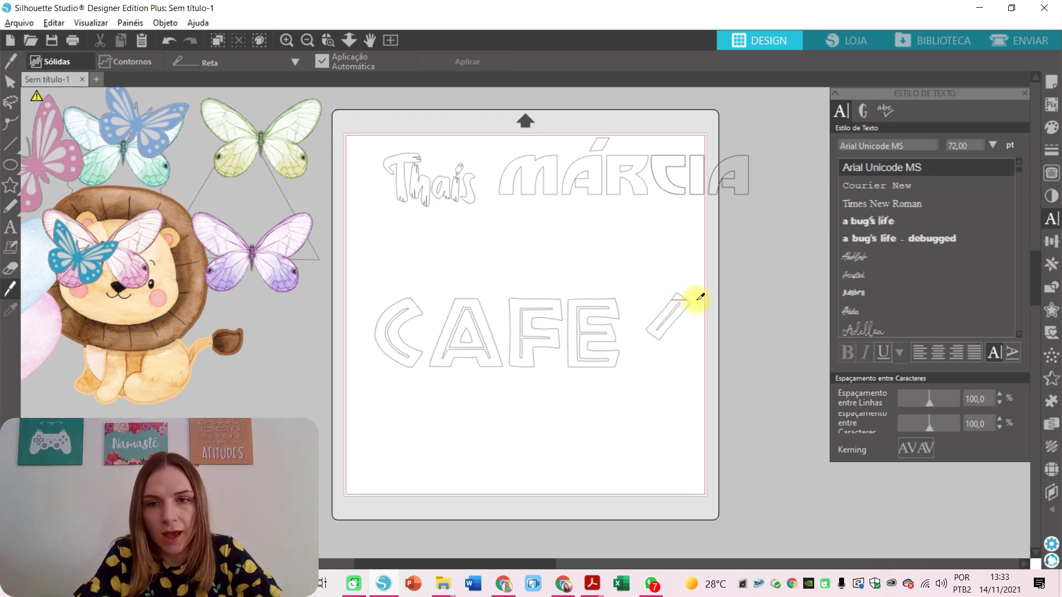
pyautogui.moveTo(651, 332)
pyautogui.mouseDown()
pyautogui.moveTo(675, 335)
pyautogui.moveTo(651, 332)
pyautogui.mouseUp()
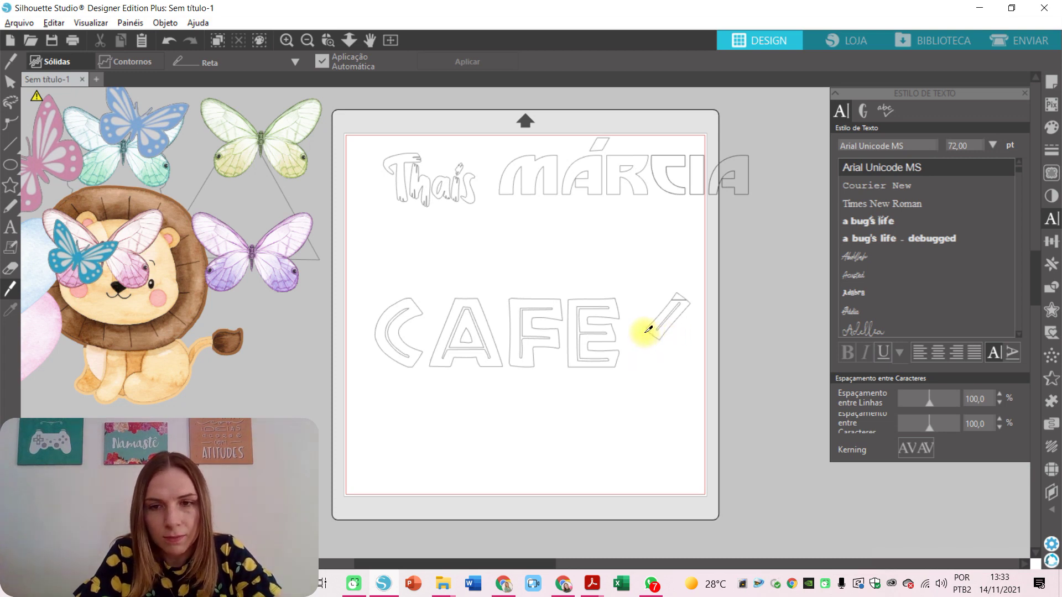
pyautogui.moveTo(658, 330)
pyautogui.mouseDown()
pyautogui.moveTo(686, 340)
pyautogui.moveTo(682, 332)
pyautogui.mouseUp()
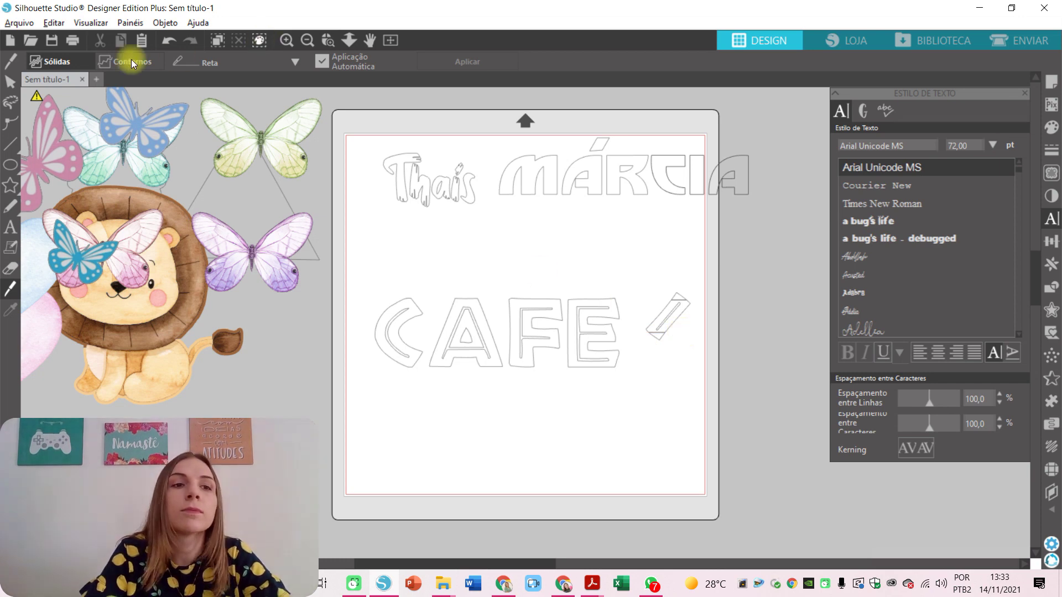
pyautogui.click(10, 82)
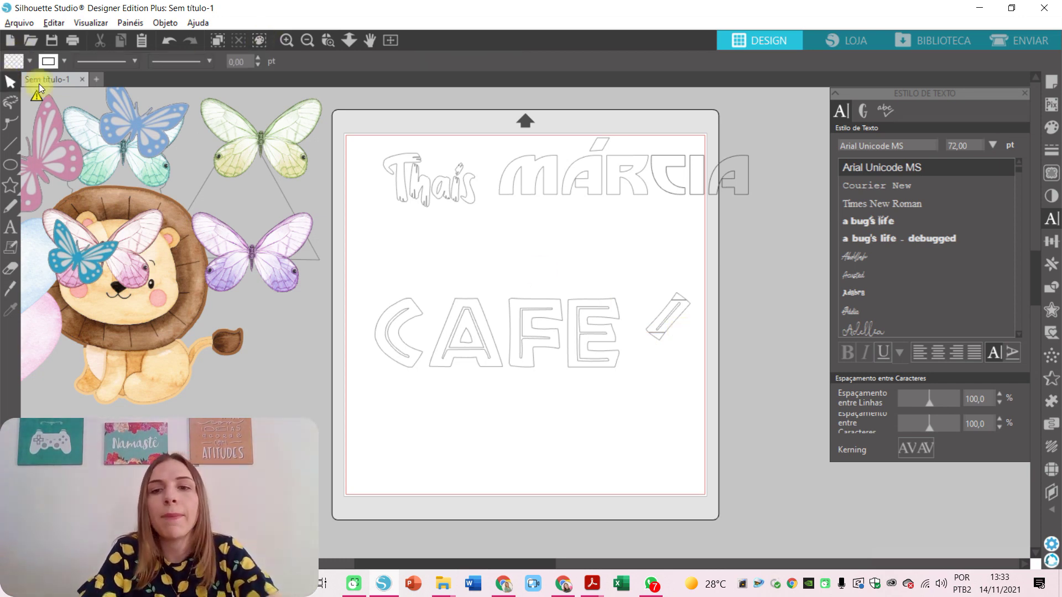
pyautogui.click(674, 296)
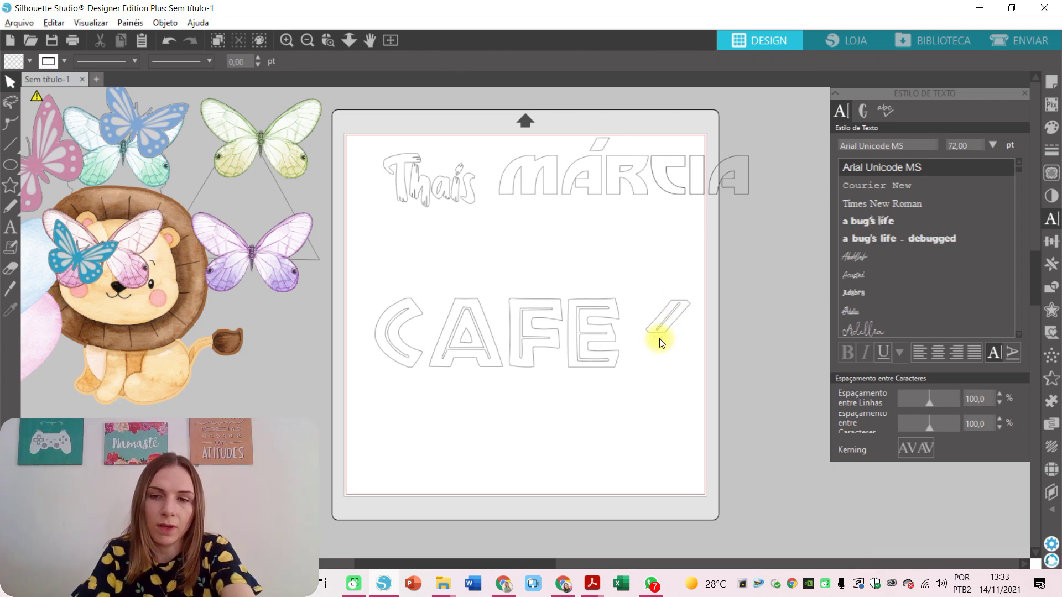
# Step: Cut across the middle of the slanted I with the Knife in Contornos mode
pyautogui.click(11, 289)
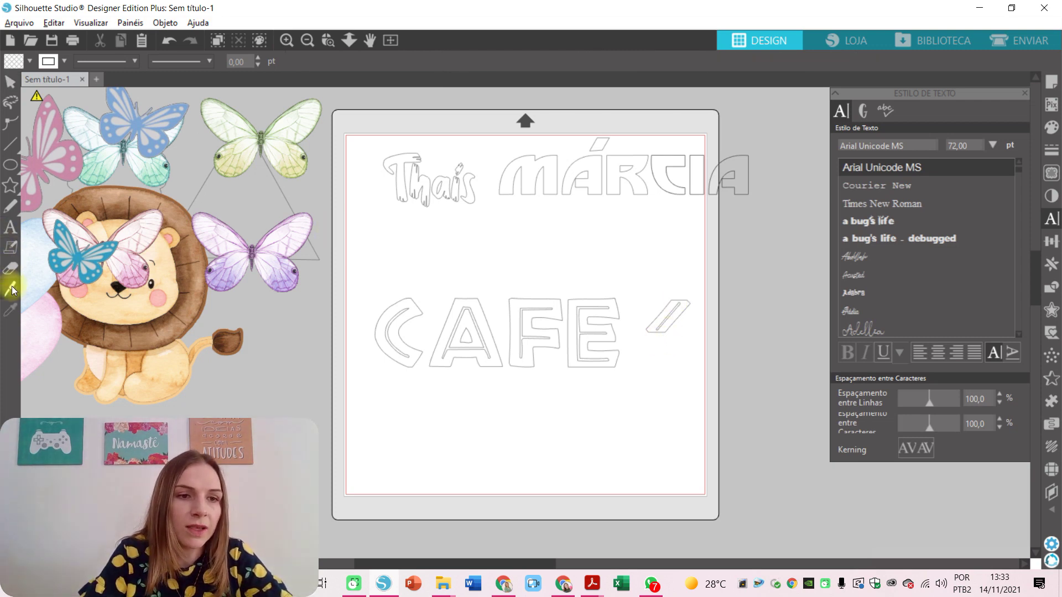
pyautogui.click(122, 62)
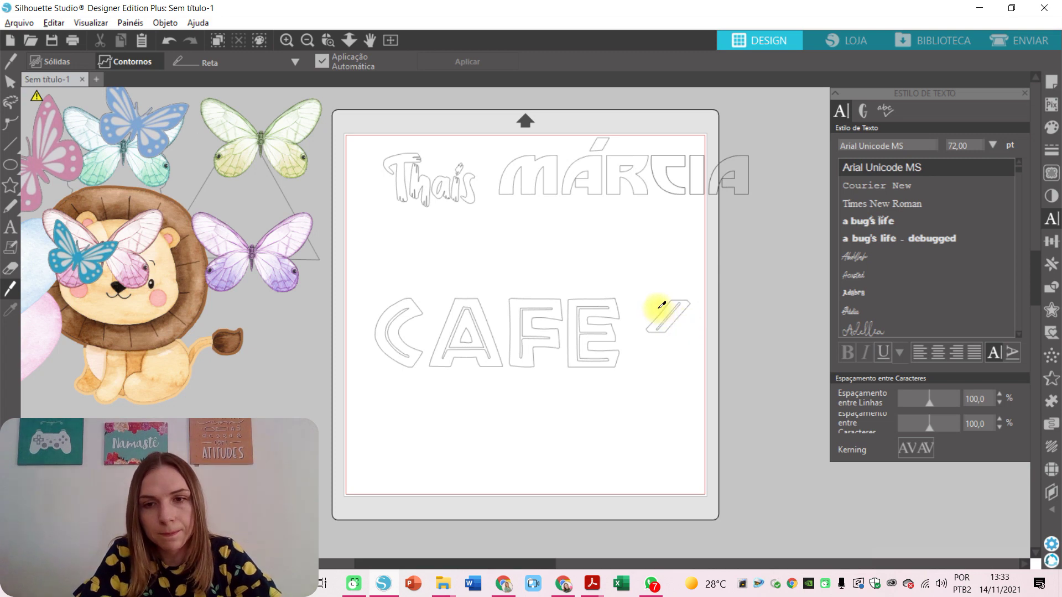
pyautogui.moveTo(663, 305); pyautogui.dragTo(702, 310)
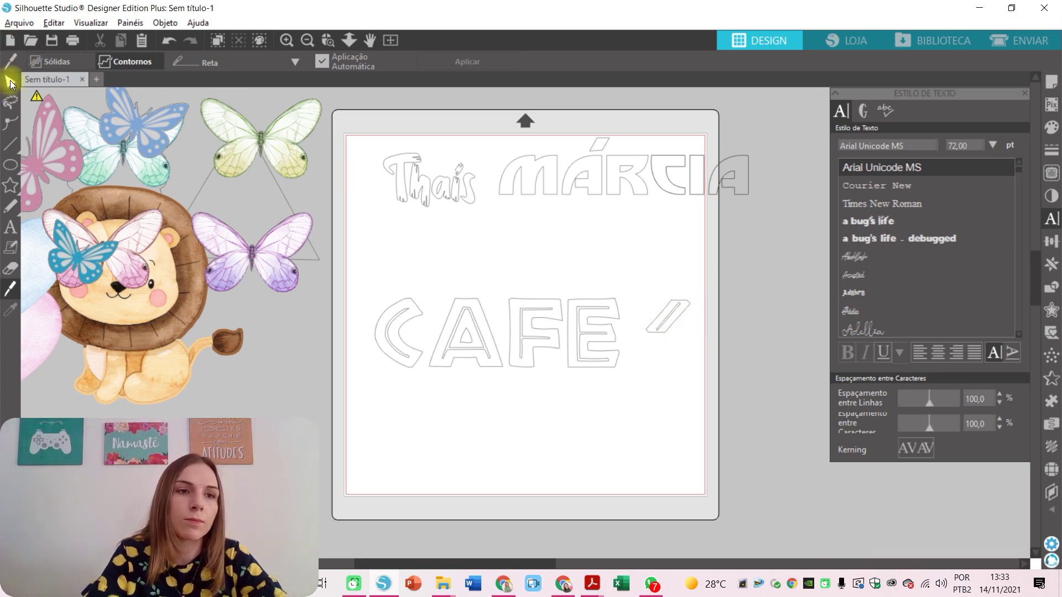
pyautogui.click(10, 83)
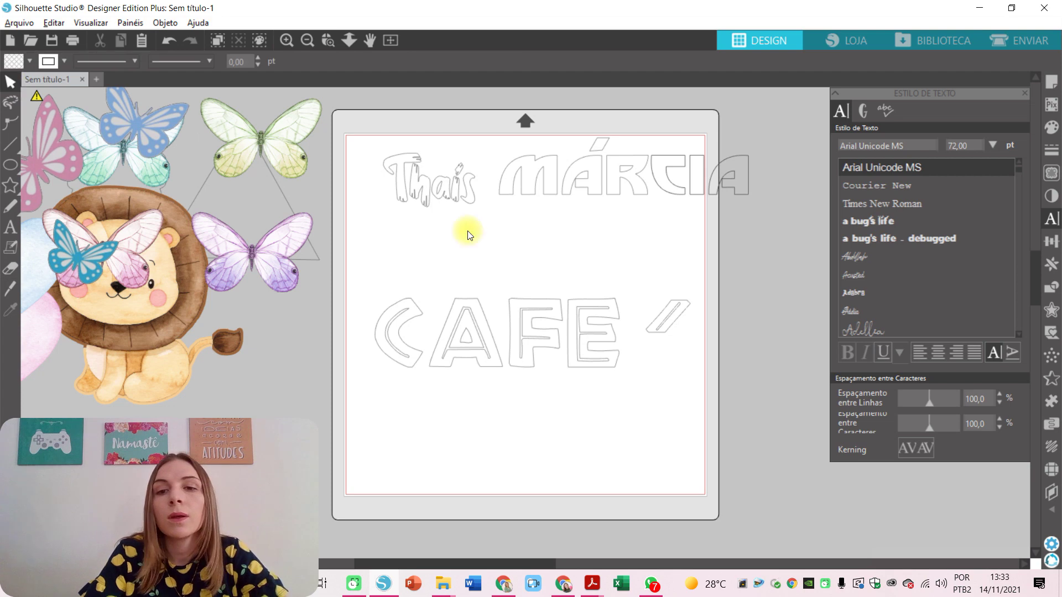
# Step: Delete the cut middle outline segments of the slanted I, leaving its two end portions
pyautogui.click(664, 316)
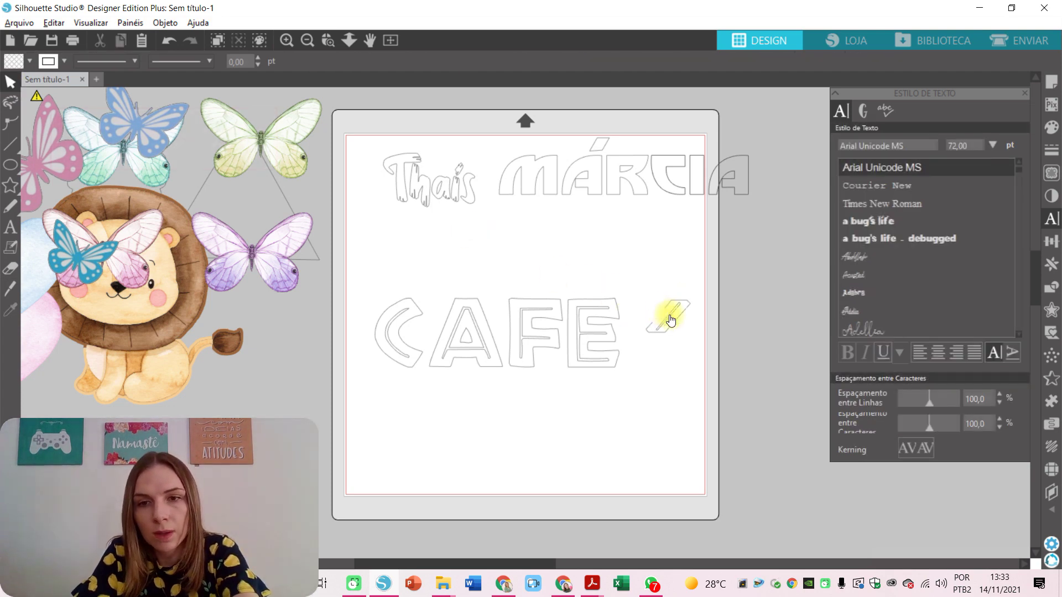
pyautogui.click(669, 315)
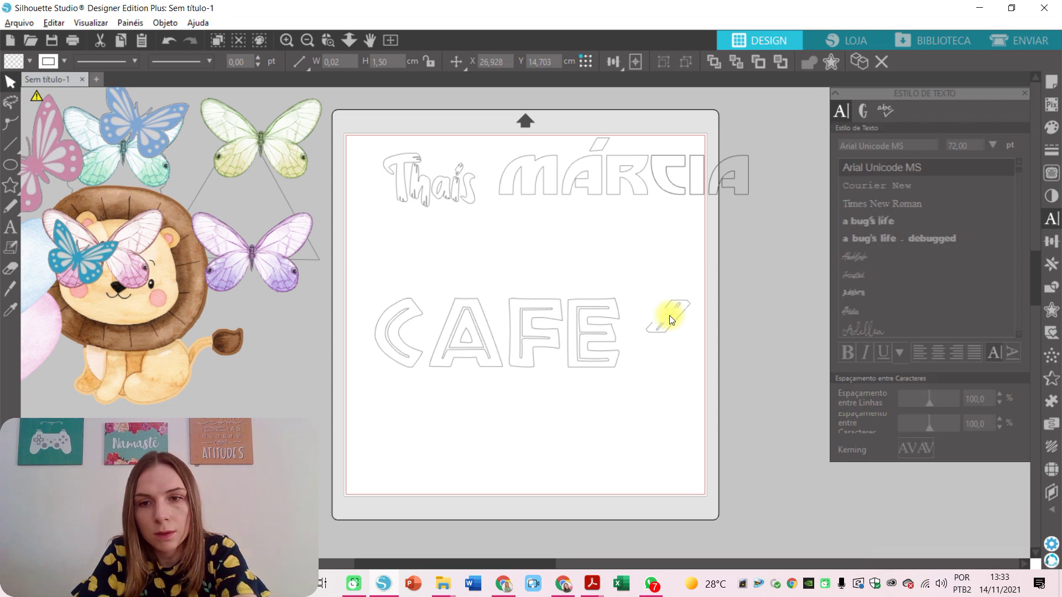
pyautogui.click(683, 319)
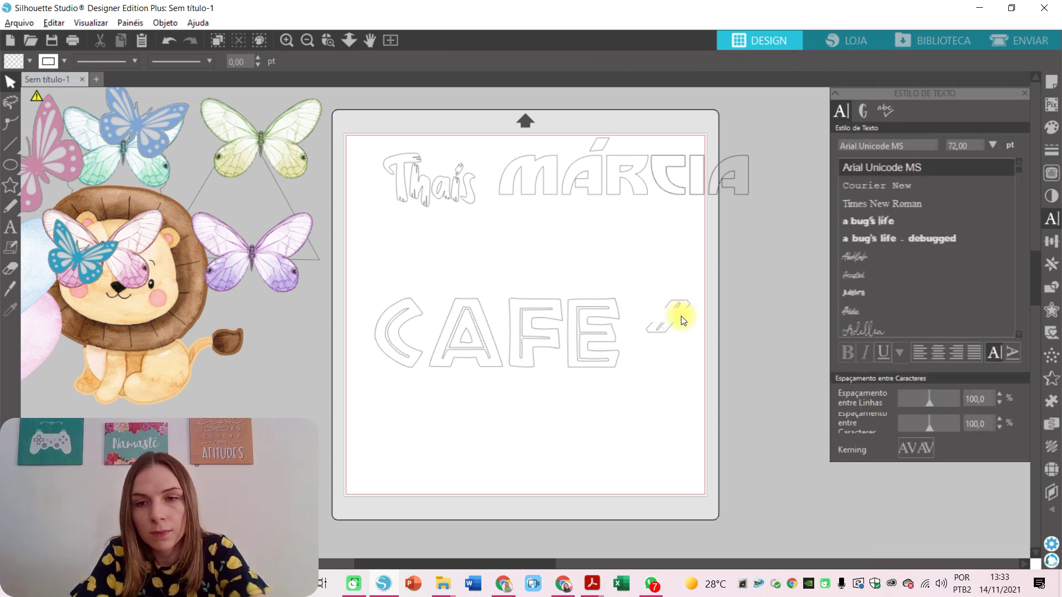
# Step: Select the upper end portion of the I and move it down against the lower one to shorten the accent
pyautogui.moveTo(653, 287); pyautogui.dragTo(697, 315)
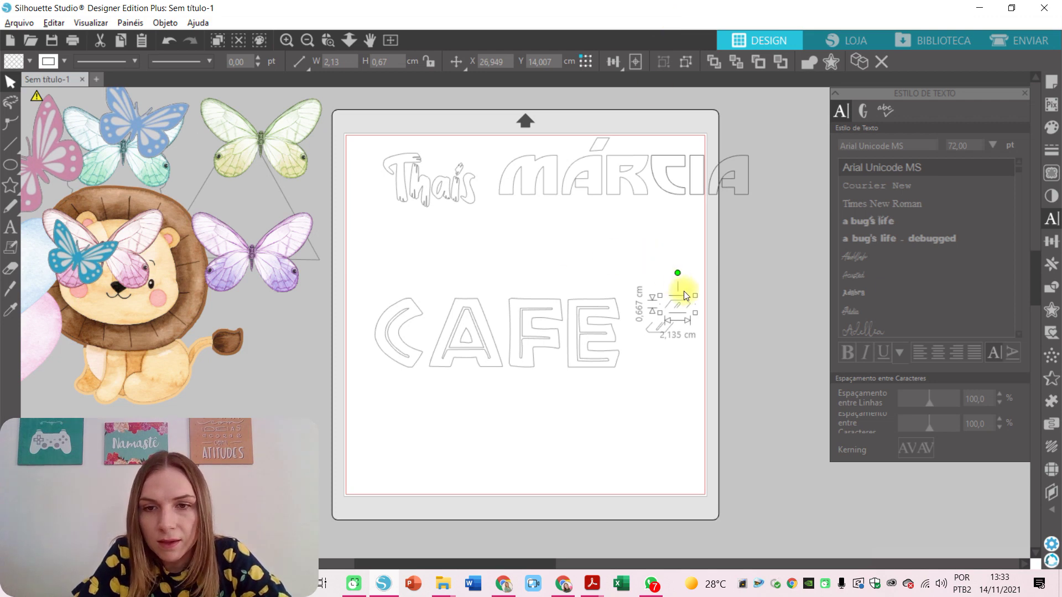
pyautogui.moveTo(682, 302); pyautogui.dragTo(671, 316)
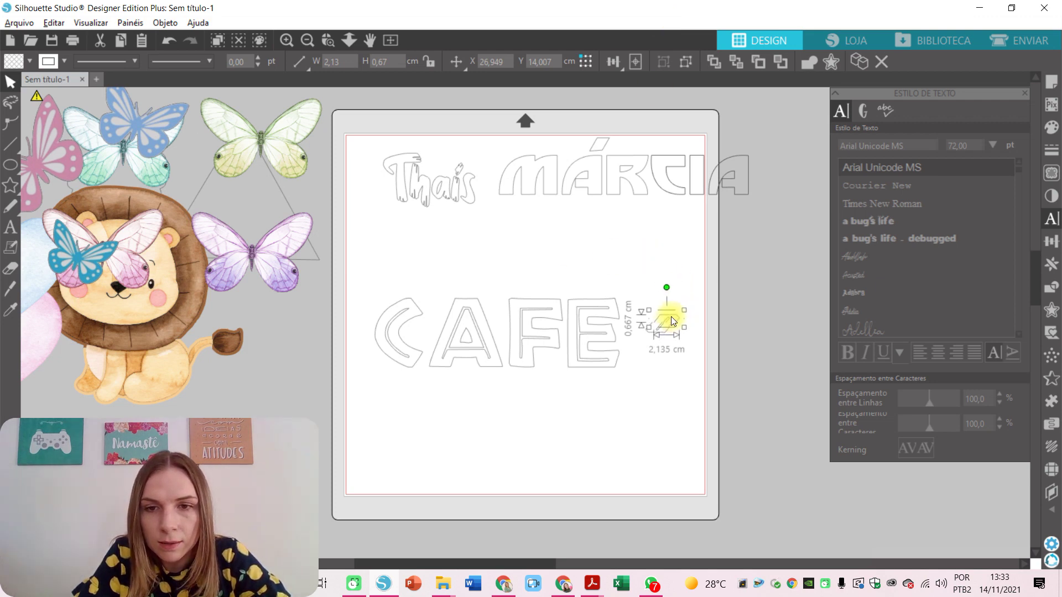
pyautogui.click(690, 393)
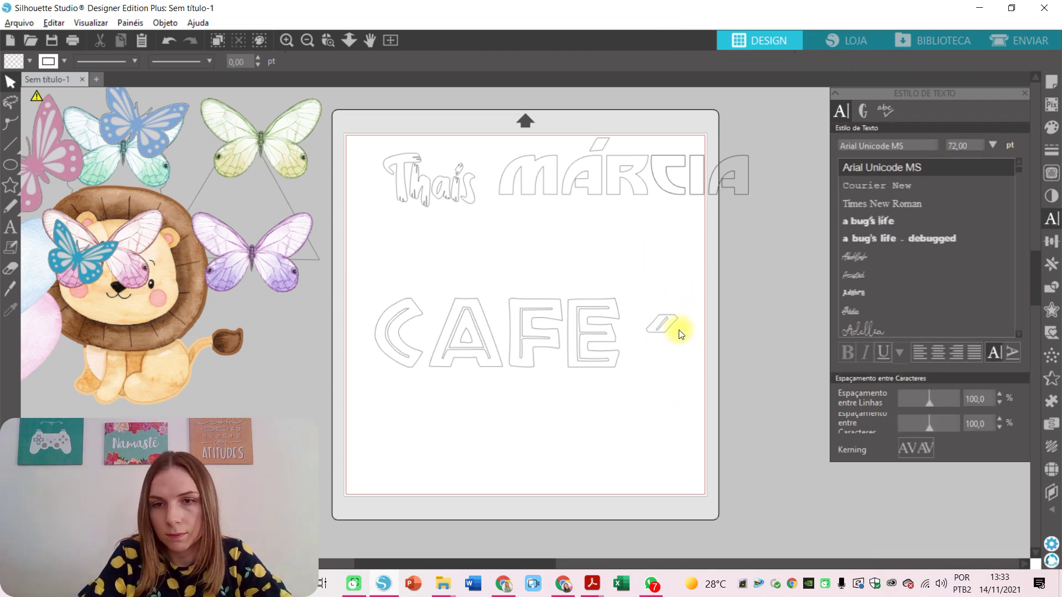
# Step: Nudge the upper portion into line with the lower one and place the whole accent above the letter E
pyautogui.click(665, 315)
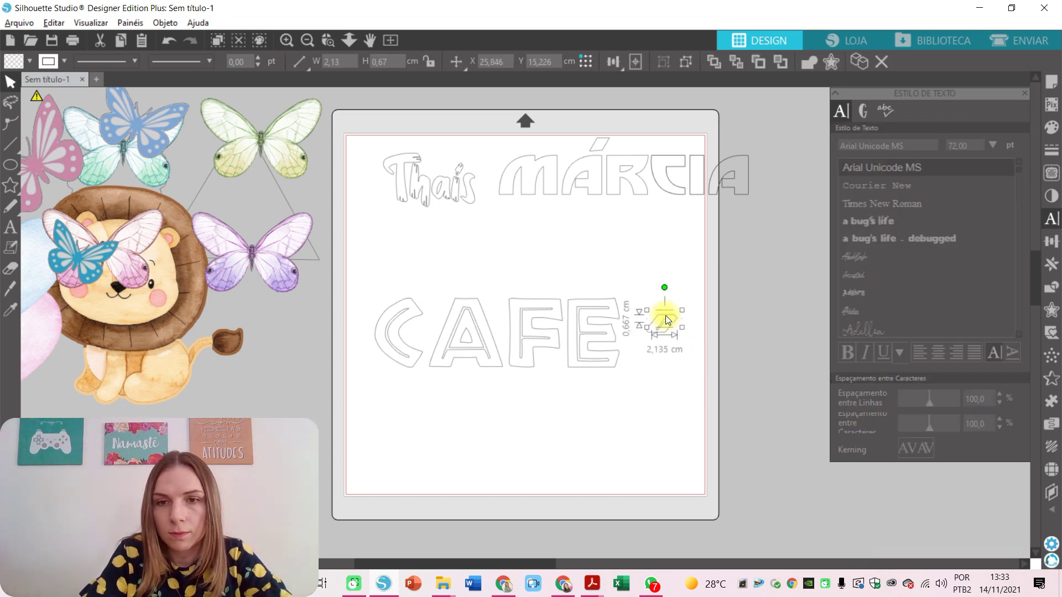
pyautogui.moveTo(658, 319); pyautogui.dragTo(654, 314)
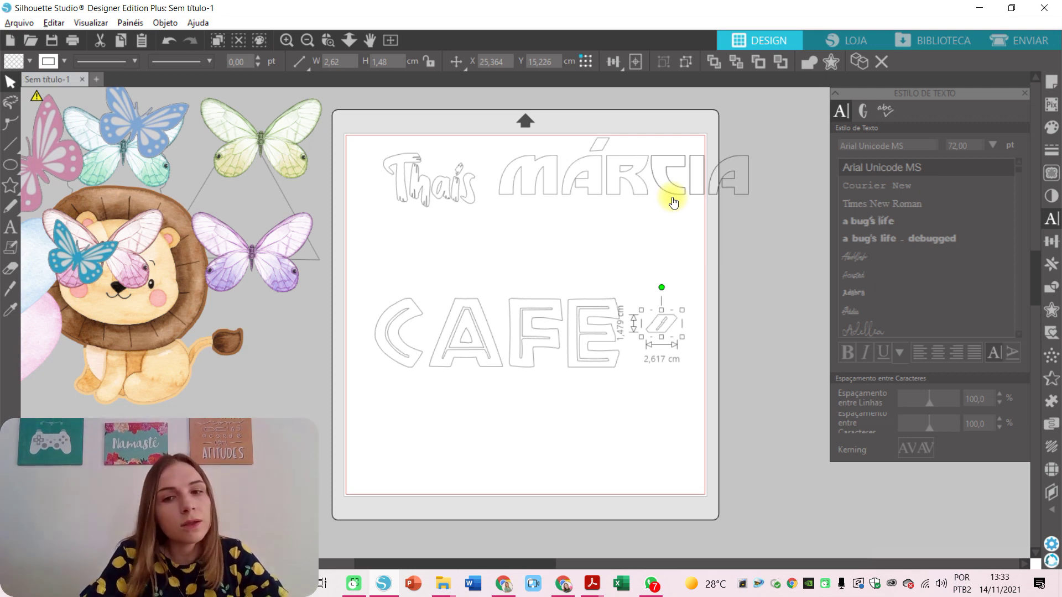
pyautogui.moveTo(674, 328); pyautogui.dragTo(606, 287)
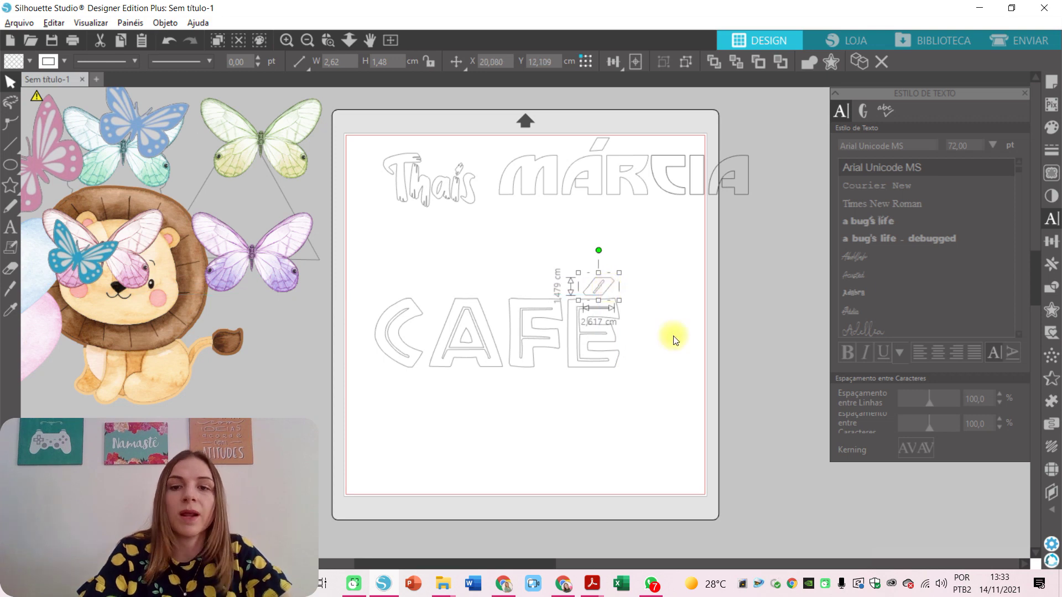
pyautogui.click(673, 337)
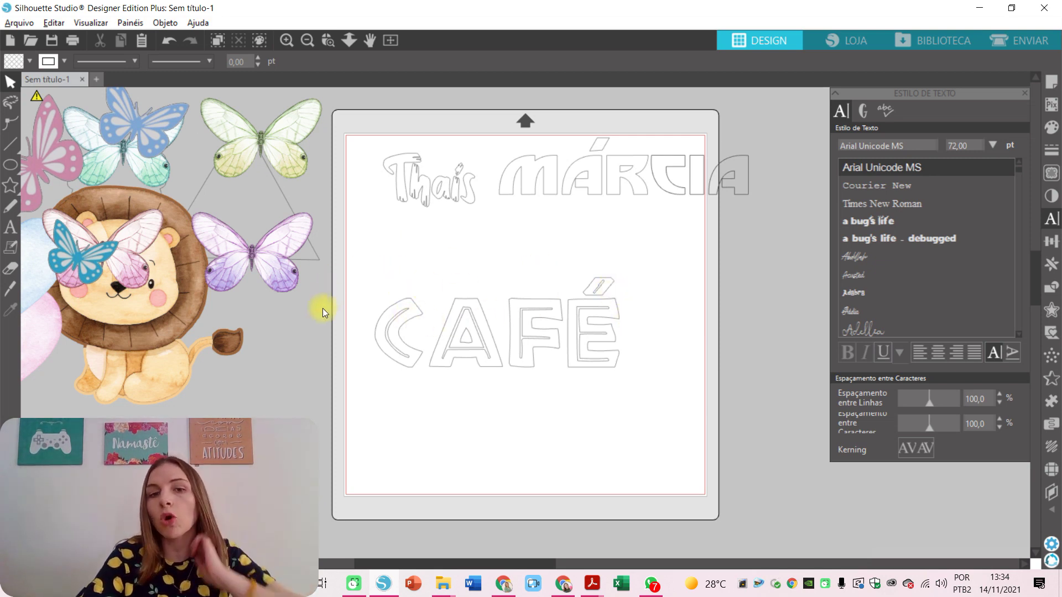
# Step: Apply a brown fill to all the letters of "CAFÉ" and its accent
pyautogui.moveTo(371, 260); pyautogui.dragTo(754, 405)
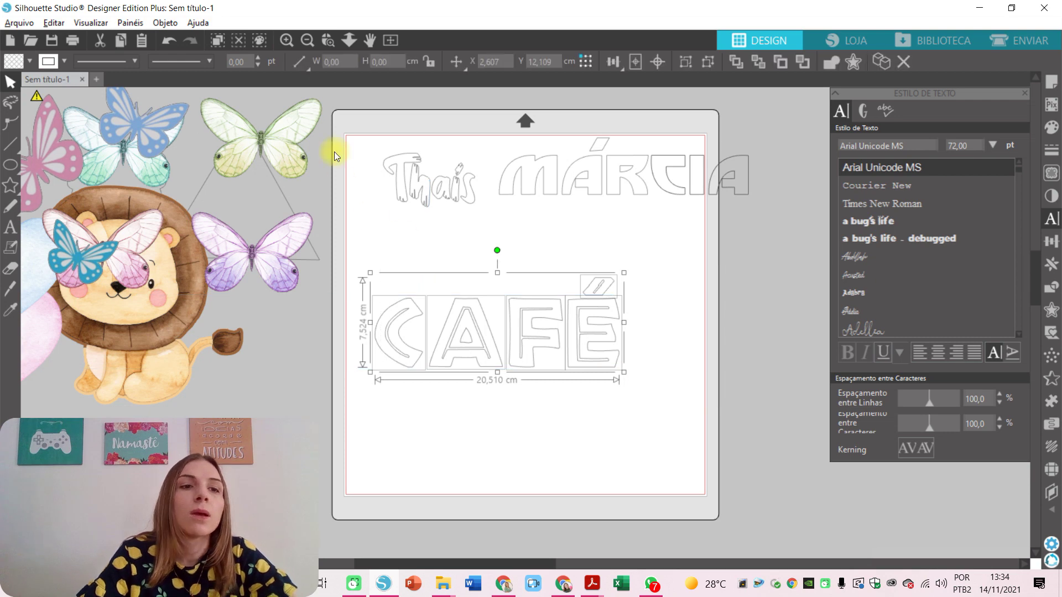
pyautogui.click(29, 61)
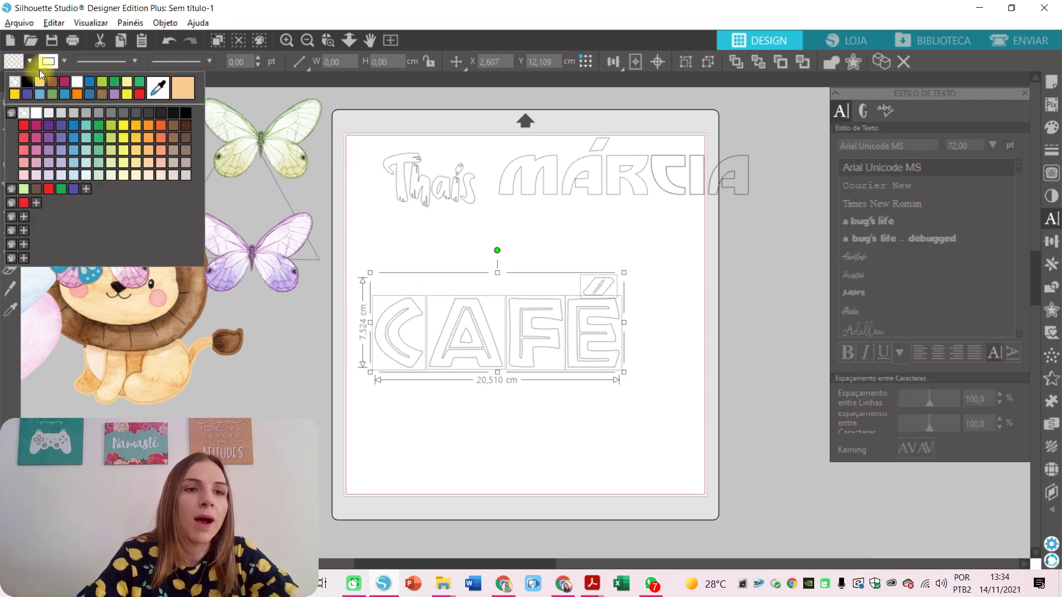
pyautogui.click(53, 84)
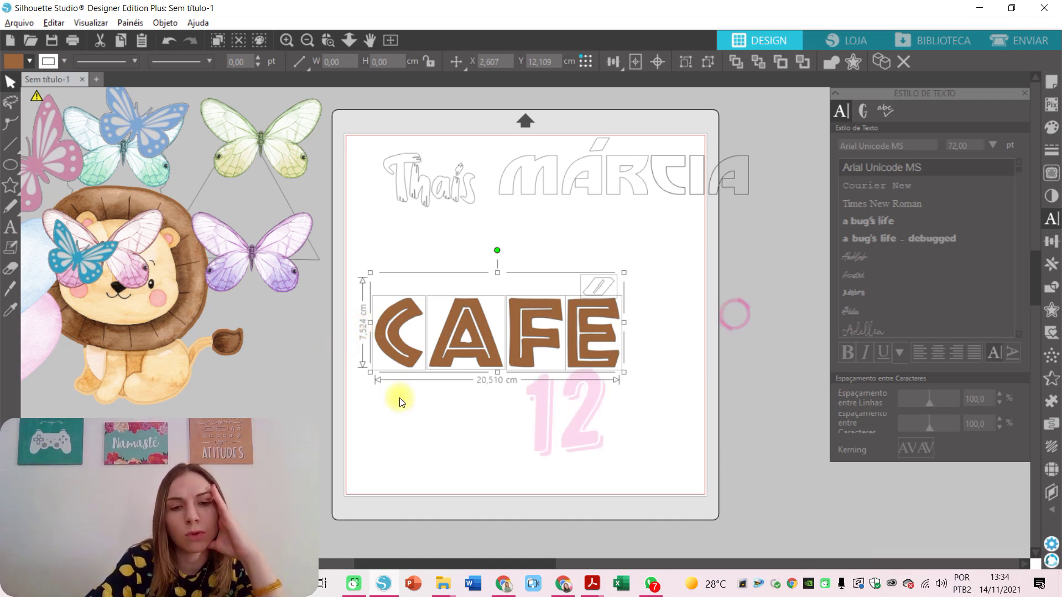
pyautogui.click(426, 423)
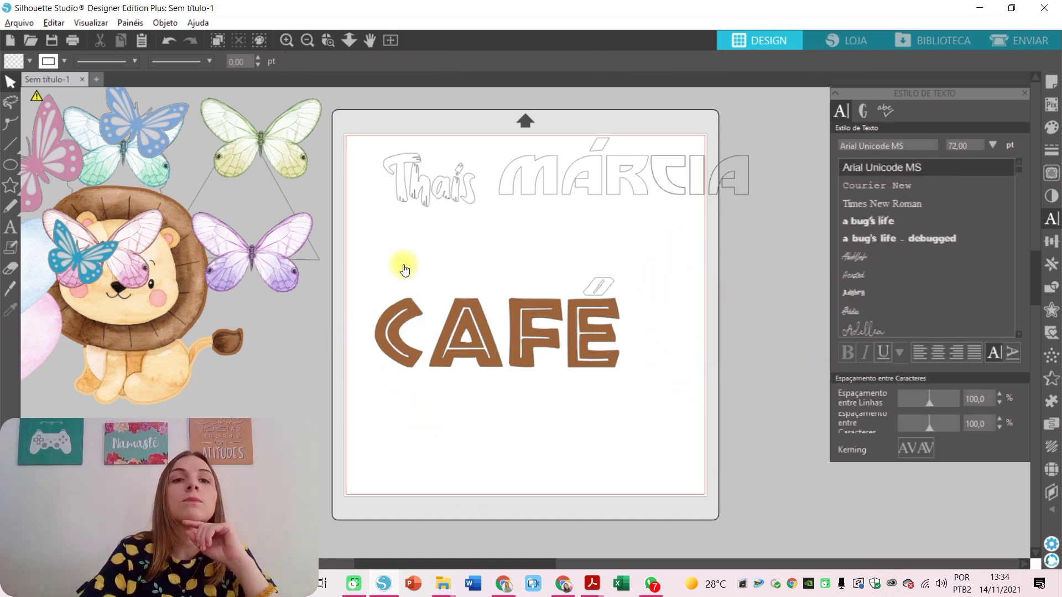
# Step: Ungroup the unfilled accent above the letter E into its separate outline pieces
pyautogui.click(326, 40)
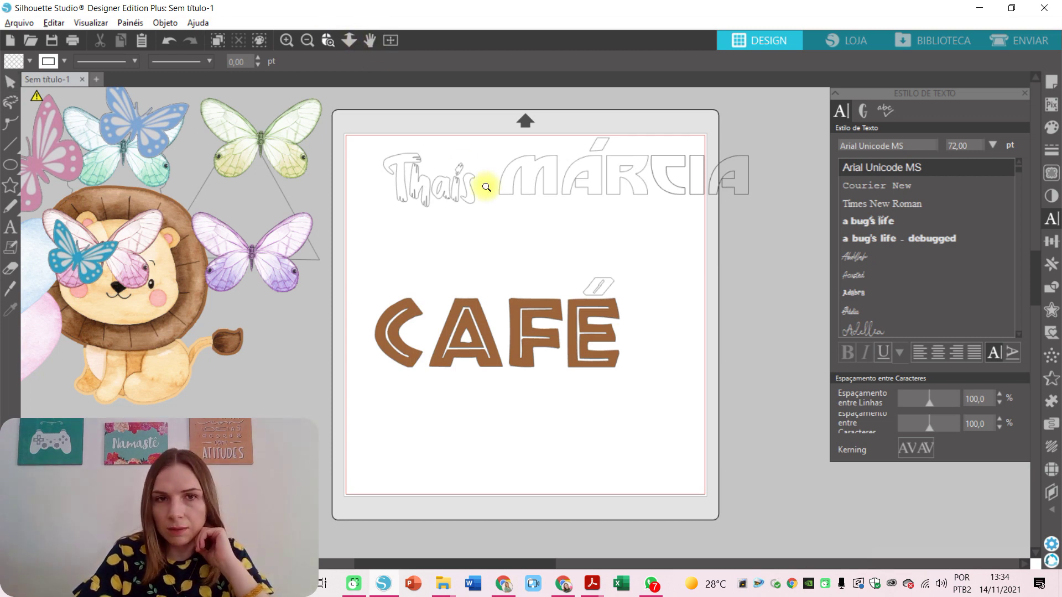
pyautogui.click(600, 296)
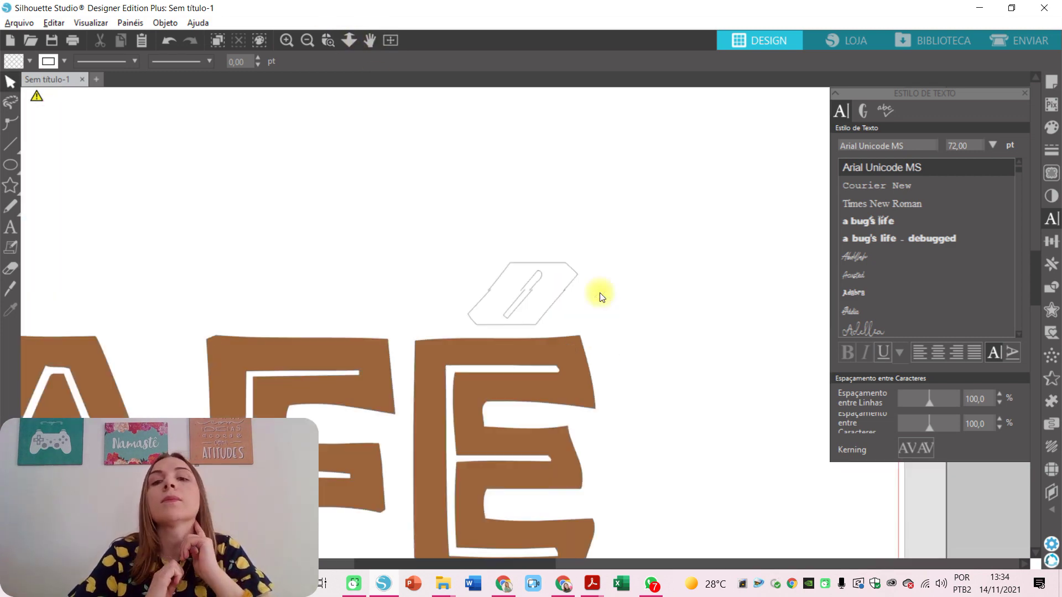
pyautogui.click(563, 297)
pyautogui.rightClick(563, 297)
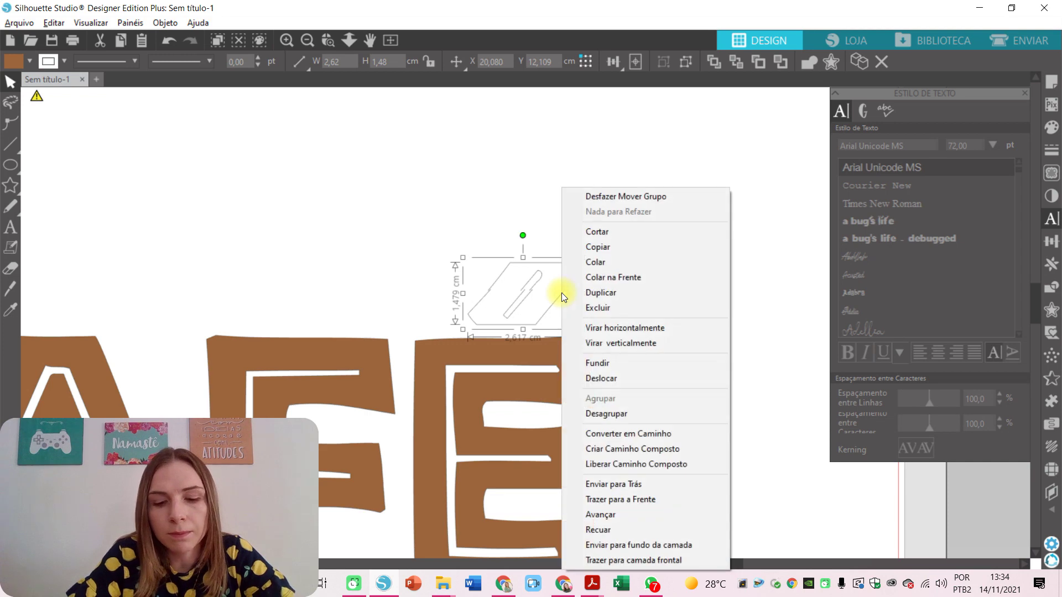
pyautogui.click(618, 414)
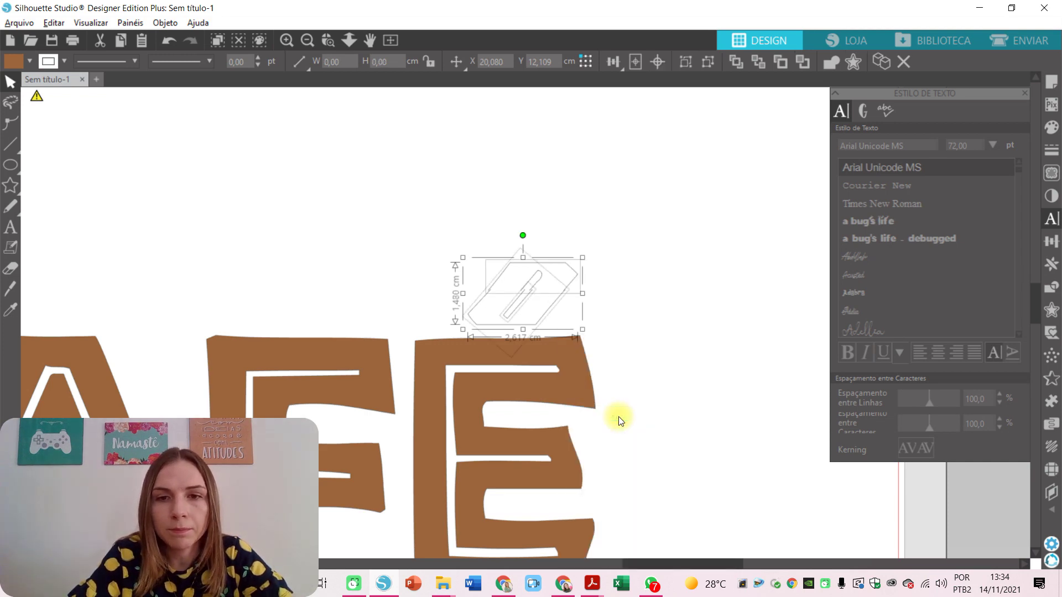
# Step: Select the upper portion of the accent and nudge it so its edges line up with the lower portion
pyautogui.click(608, 254)
pyautogui.moveTo(479, 244); pyautogui.dragTo(606, 277)
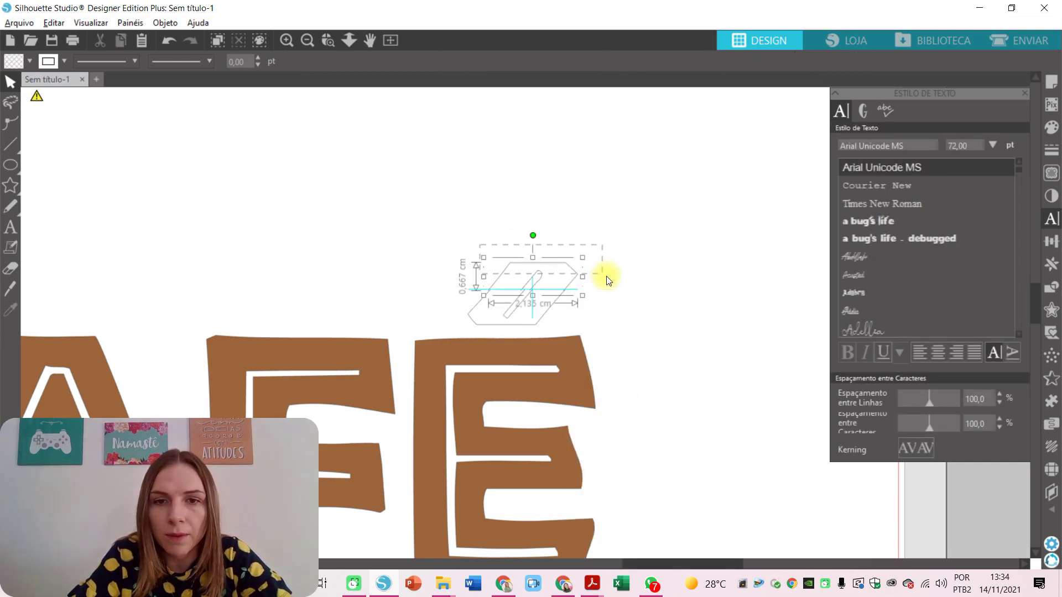
pyautogui.press('Right')
pyautogui.press('Left')
pyautogui.press('Down')
pyautogui.click(609, 279)
pyautogui.click(541, 281)
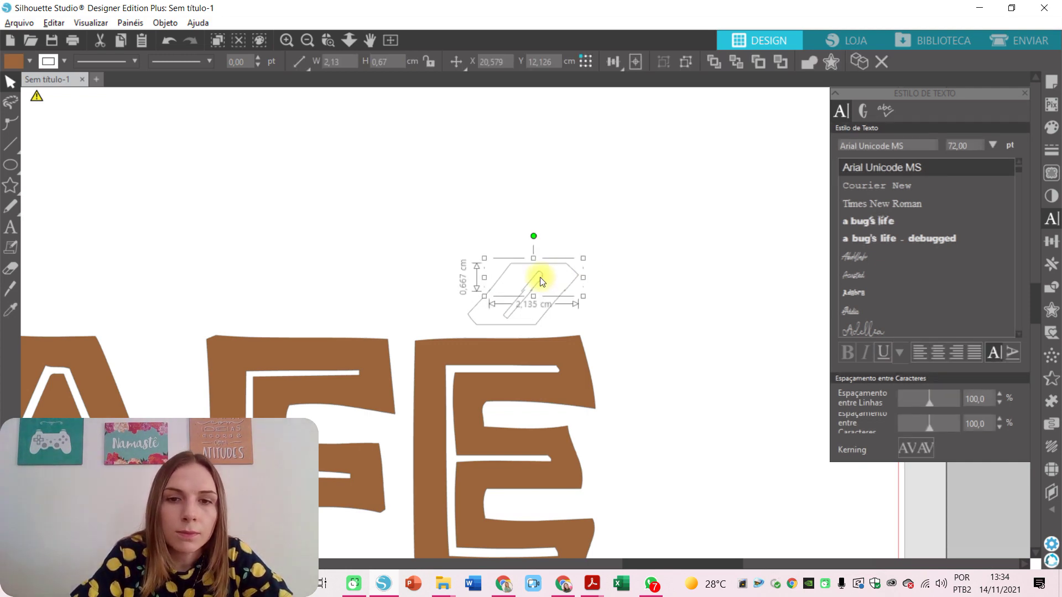
pyautogui.click(619, 330)
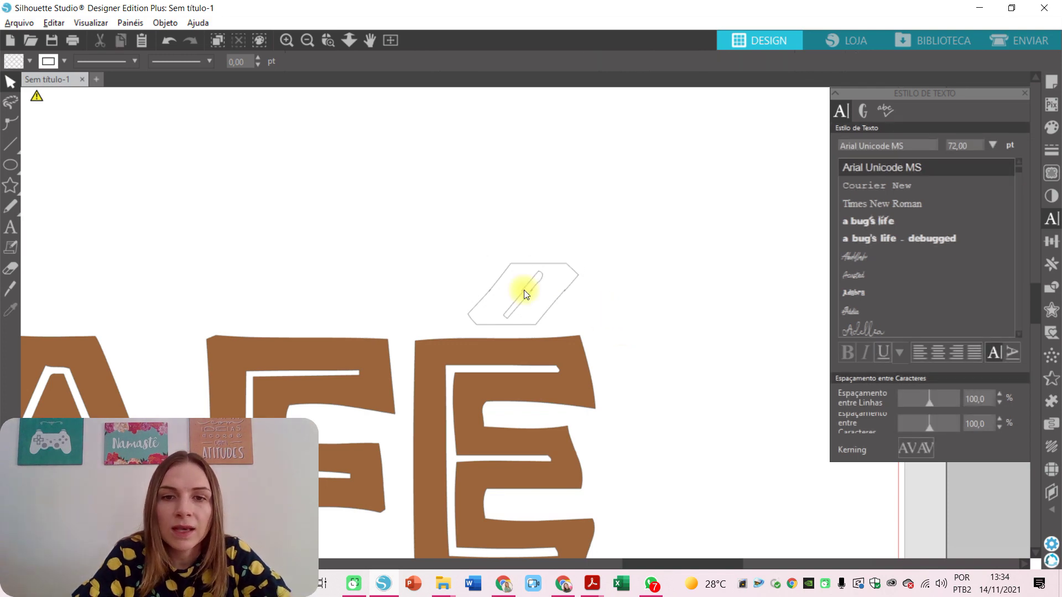
# Step: Select all the accent's pieces and create a compound path from them
pyautogui.moveTo(525, 293); pyautogui.dragTo(449, 247)
pyautogui.rightClick(483, 263)
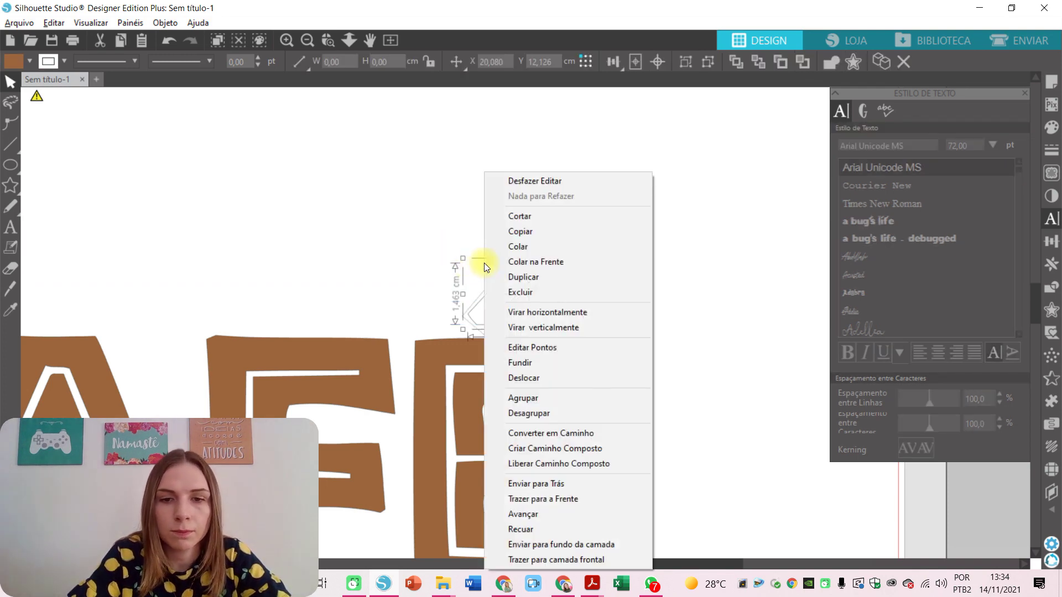
pyautogui.click(566, 449)
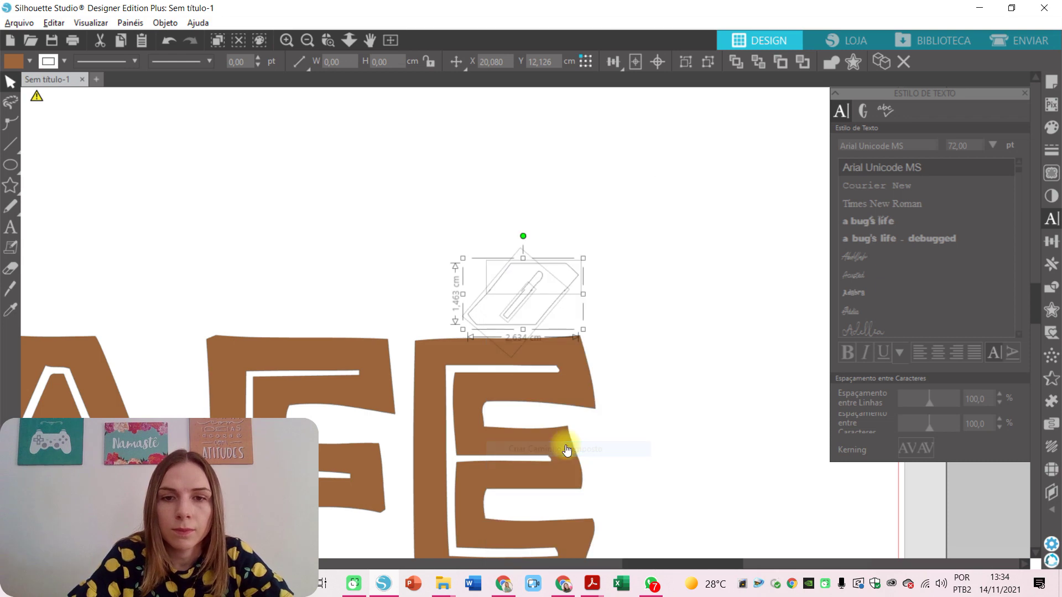
pyautogui.click(615, 342)
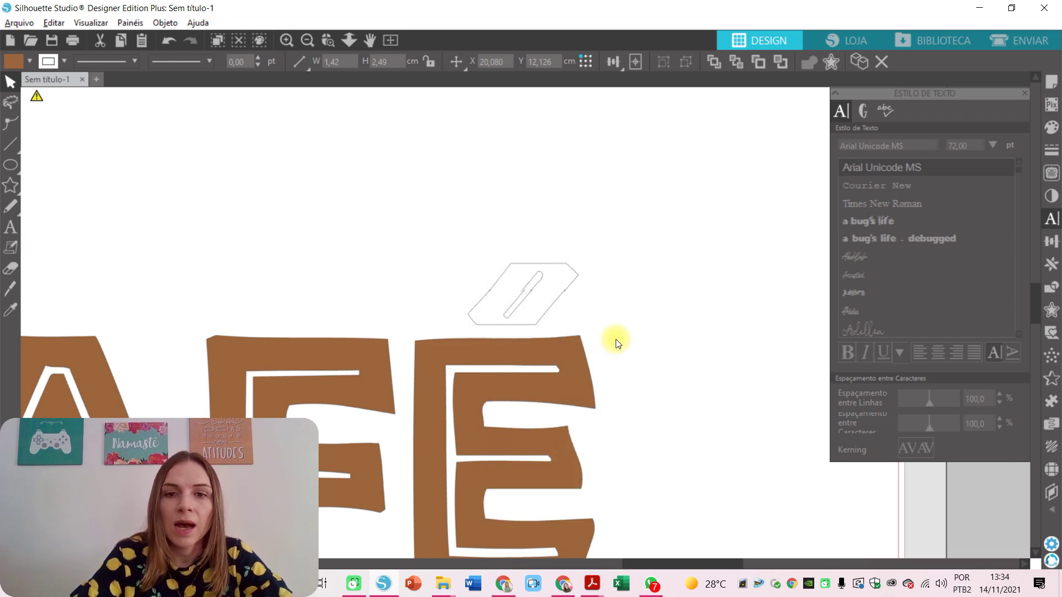
# Step: Edit the accent's points and join the open end points so its outer and inner outlines close
pyautogui.doubleClick(571, 289)
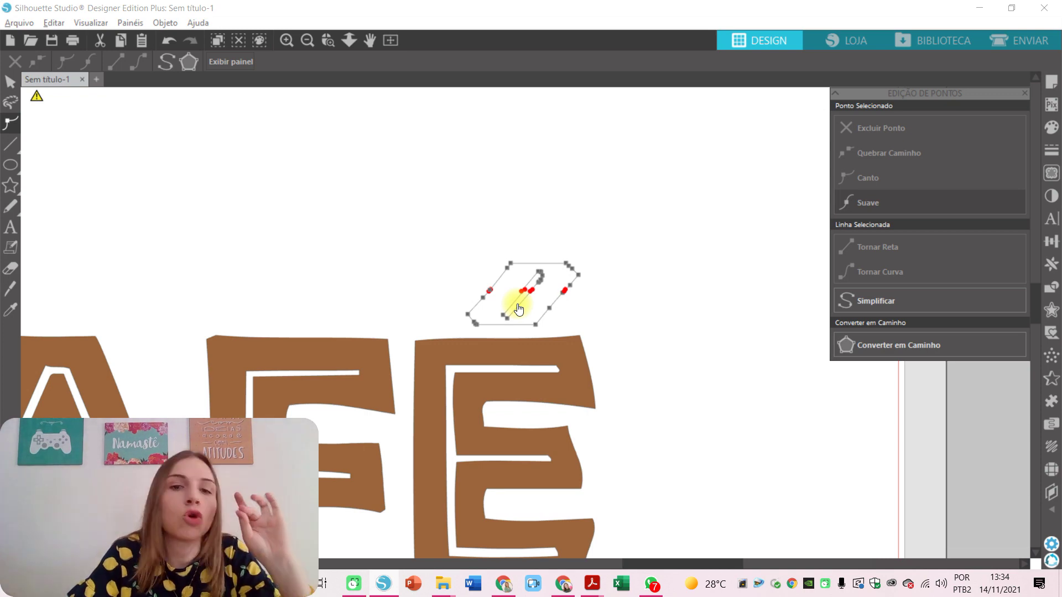
pyautogui.click(489, 290)
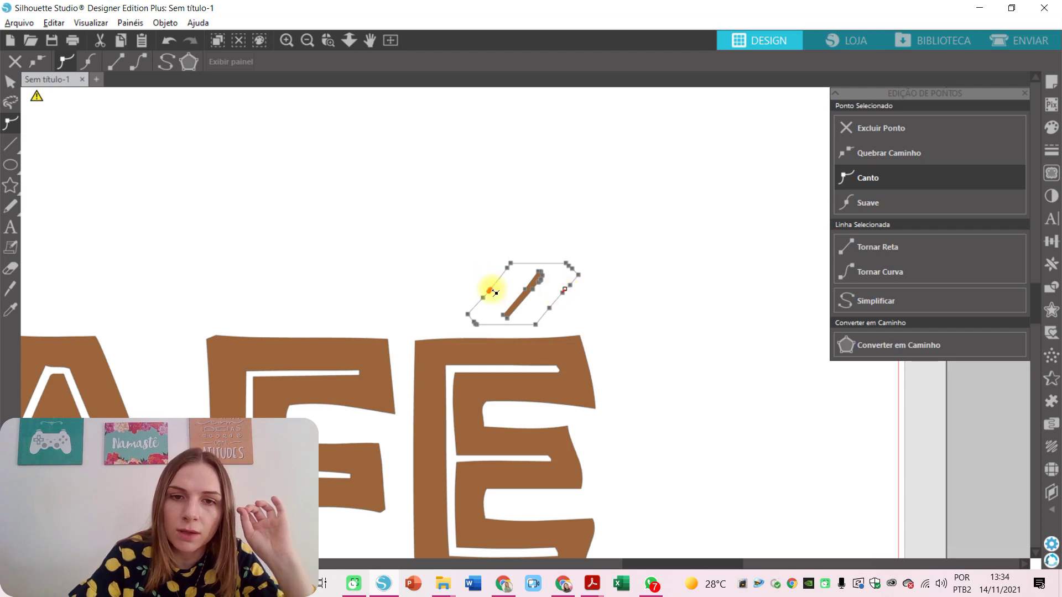
pyautogui.press('Escape')
pyautogui.click(638, 252)
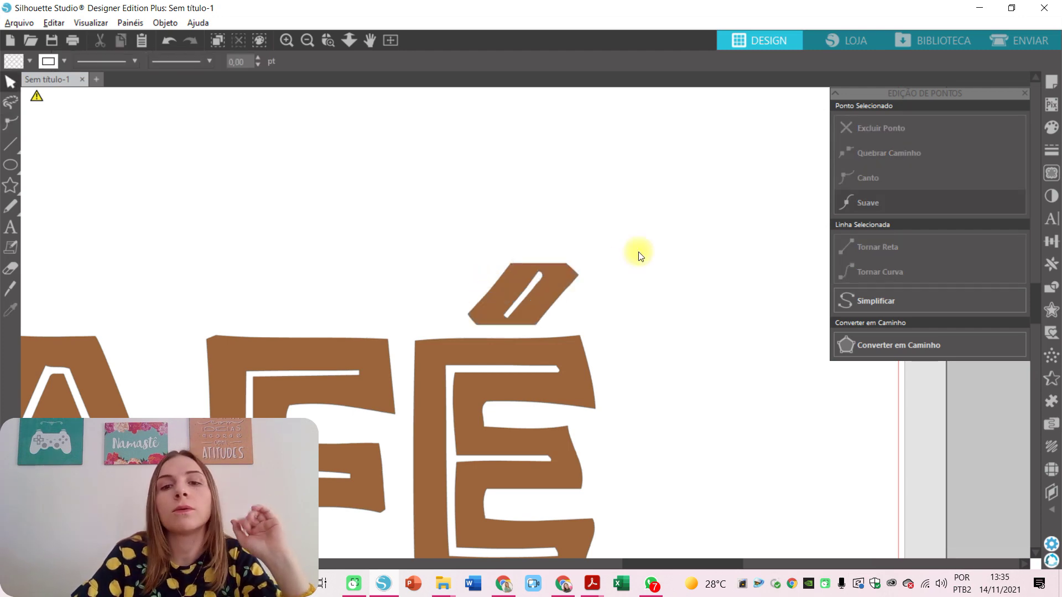
# Step: Group the letters of "CAFÉ" with the accent and move the word up beneath the names on the page
pyautogui.click(393, 43)
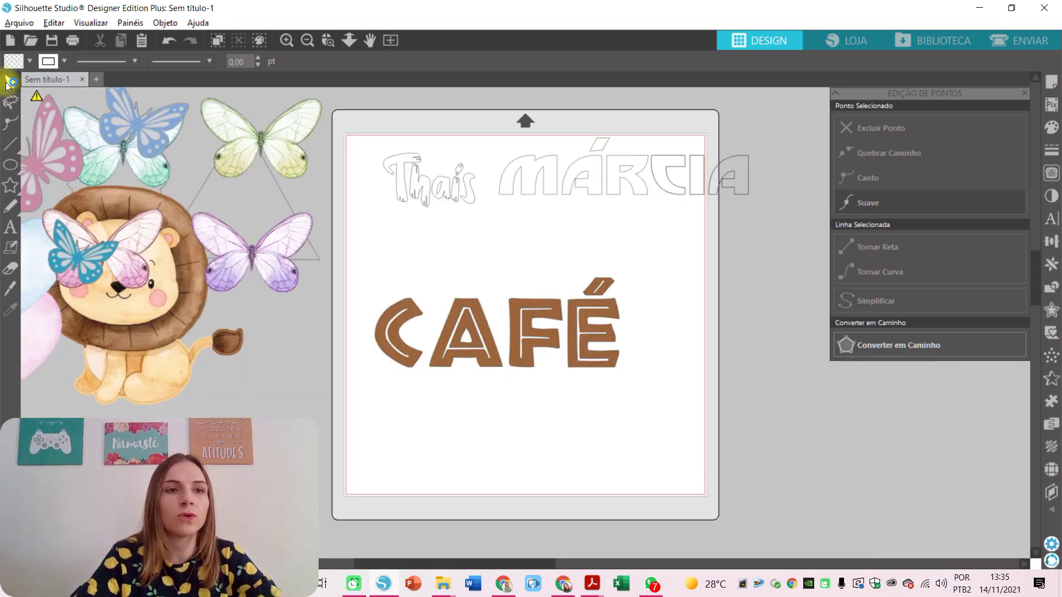
pyautogui.moveTo(359, 275); pyautogui.dragTo(630, 381)
pyautogui.press('i')
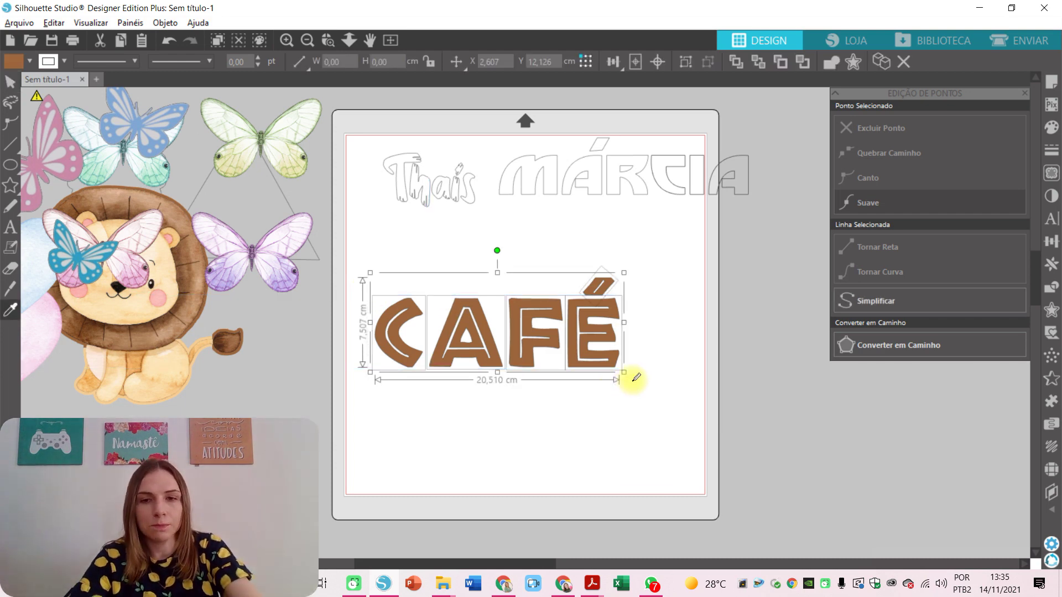
pyautogui.press('v')
pyautogui.moveTo(585, 334); pyautogui.dragTo(573, 243)
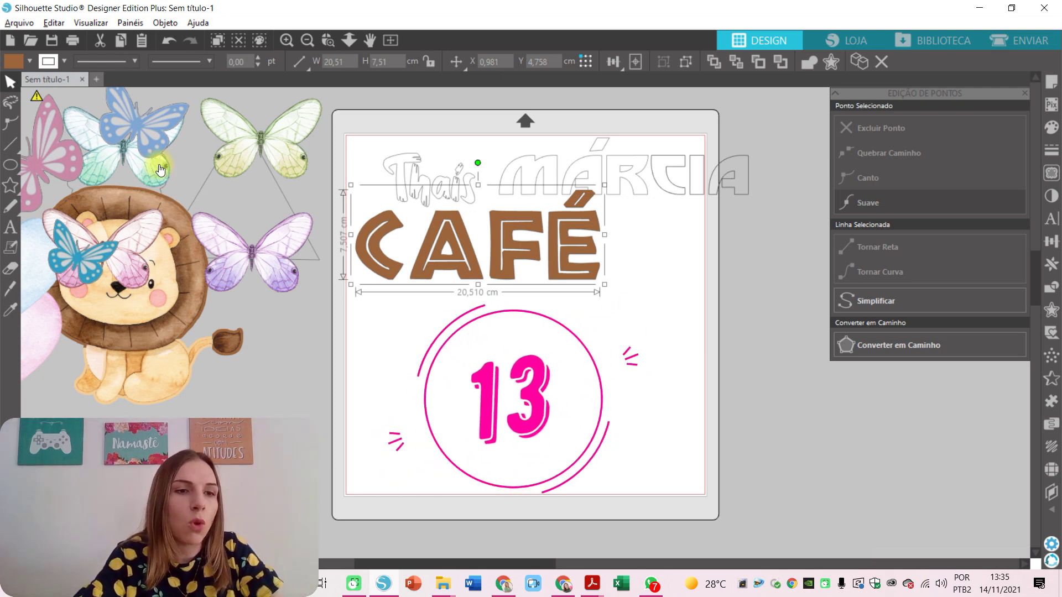
# Step: Add a person's first name as new text in the lower part of the page
pyautogui.click(25, 228)
pyautogui.click(396, 427)
pyautogui.write('Marciele')
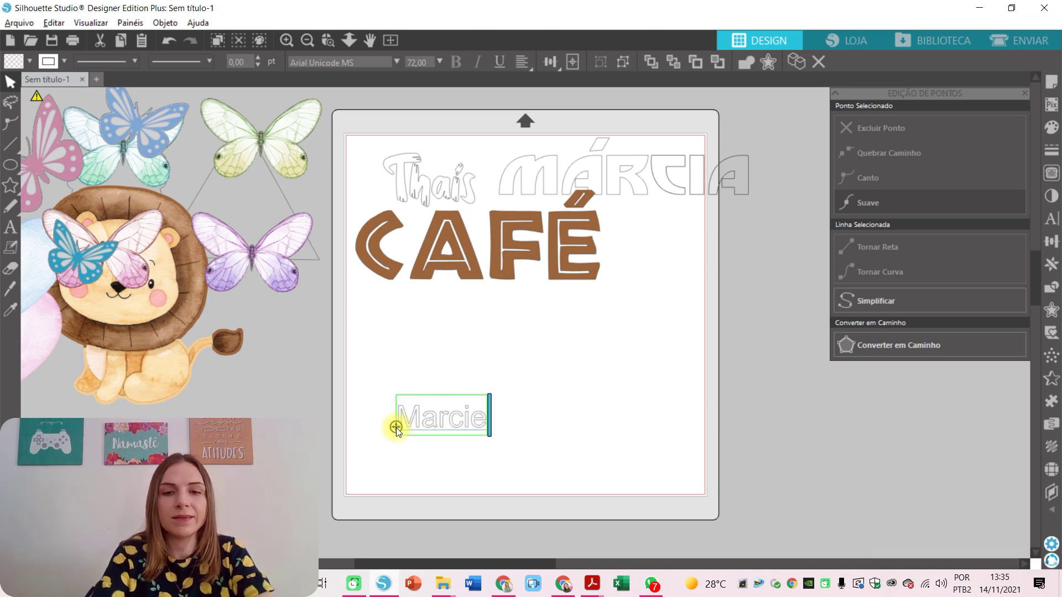
# Step: Select the whole new name text and set its font to beauty Gadish
pyautogui.hotkey('shift', 'Left')
pyautogui.hotkey('shift', 'Left')
pyautogui.hotkey('shift', 'Left')
pyautogui.hotkey('shift', 'Left')
pyautogui.hotkey('shift', 'Left')
pyautogui.hotkey('shift', 'Left')
pyautogui.hotkey('shift', 'Left')
pyautogui.hotkey('shift', 'Left')
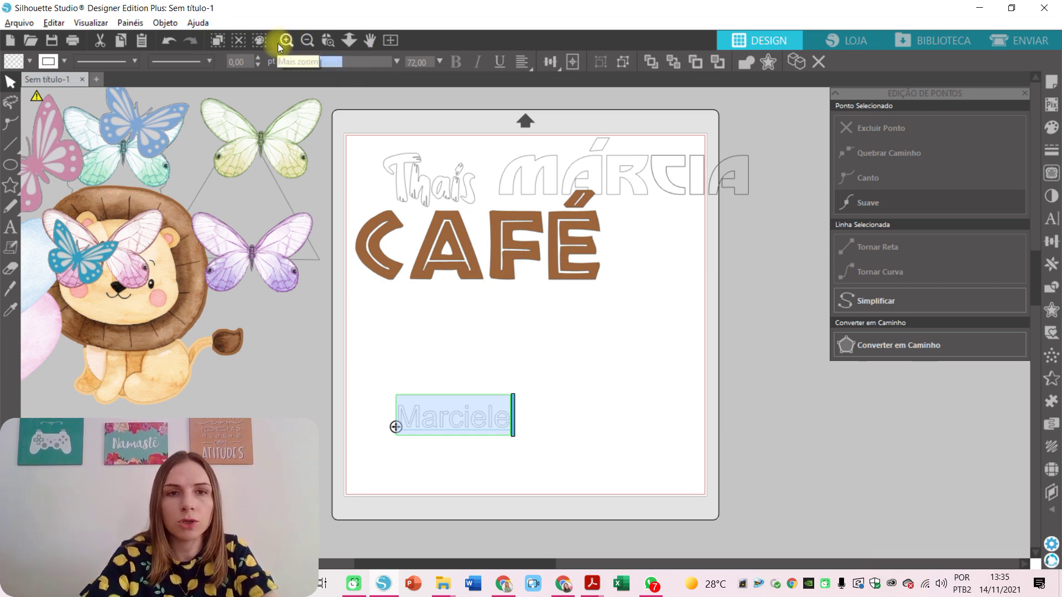
pyautogui.click(378, 60)
pyautogui.write('beaut')
pyautogui.press('Return')
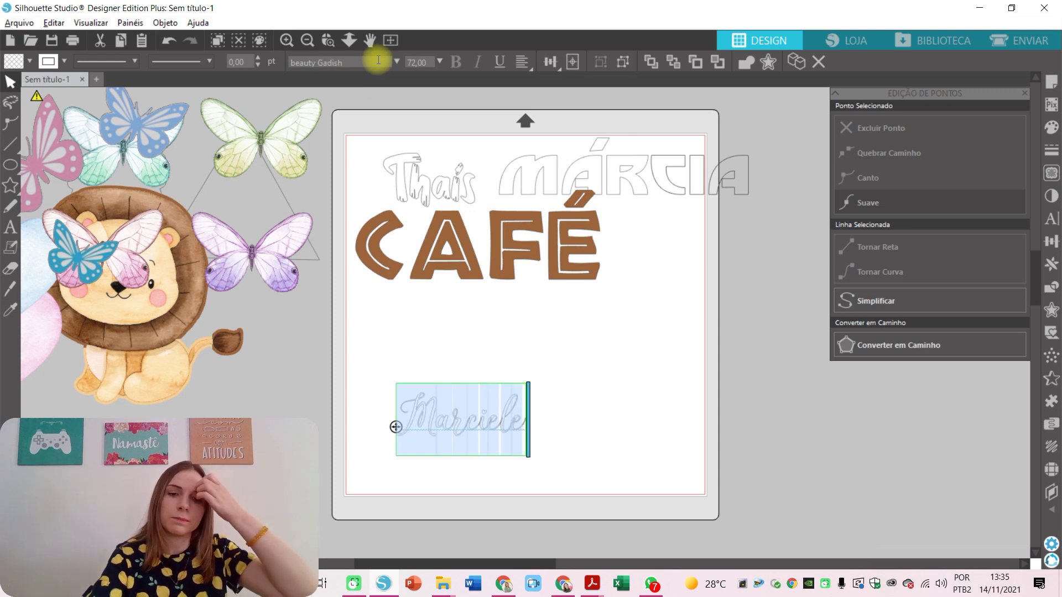
# Step: Enlarge the script name to about 23.7 cm wide and place it below "CAFÉ"
pyautogui.click(586, 343)
pyautogui.click(459, 419)
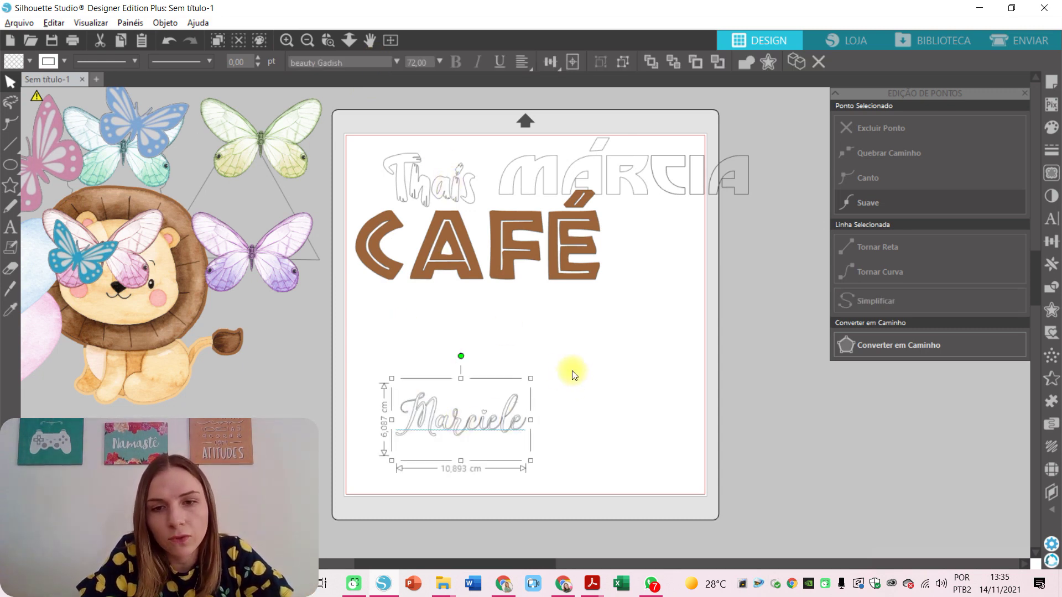
pyautogui.moveTo(530, 381); pyautogui.dragTo(690, 320)
pyautogui.moveTo(611, 397); pyautogui.dragTo(588, 408)
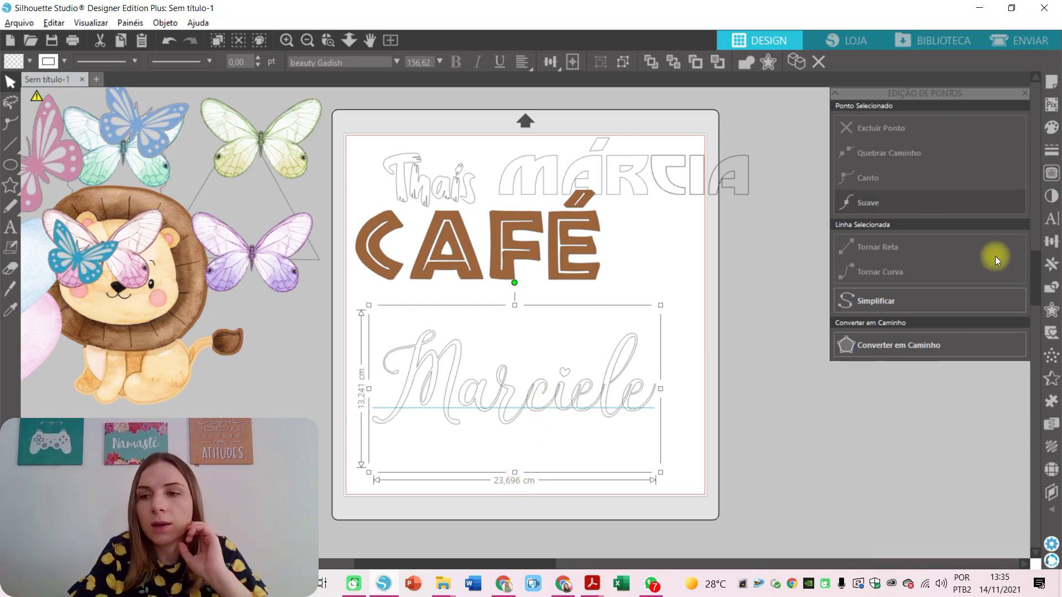
# Step: Apply a thin outward offset to the script name, entering a distance of 0.020 cm and raising it slightly
pyautogui.click(1051, 308)
pyautogui.click(876, 130)
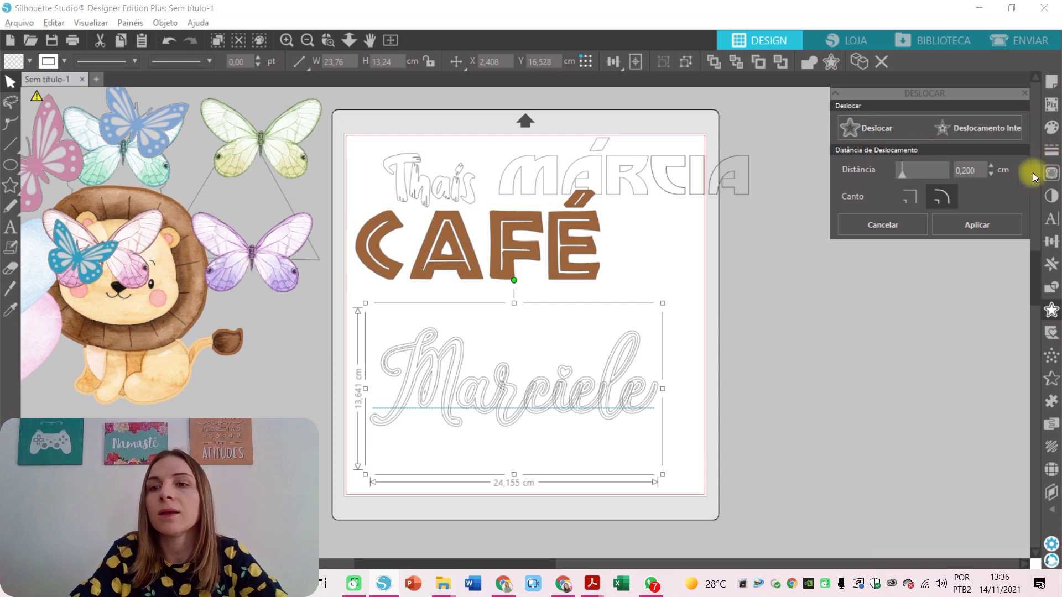
pyautogui.click(979, 172)
pyautogui.press('BackSpace')
pyautogui.press('BackSpace')
pyautogui.press('BackSpace')
pyautogui.write('02')
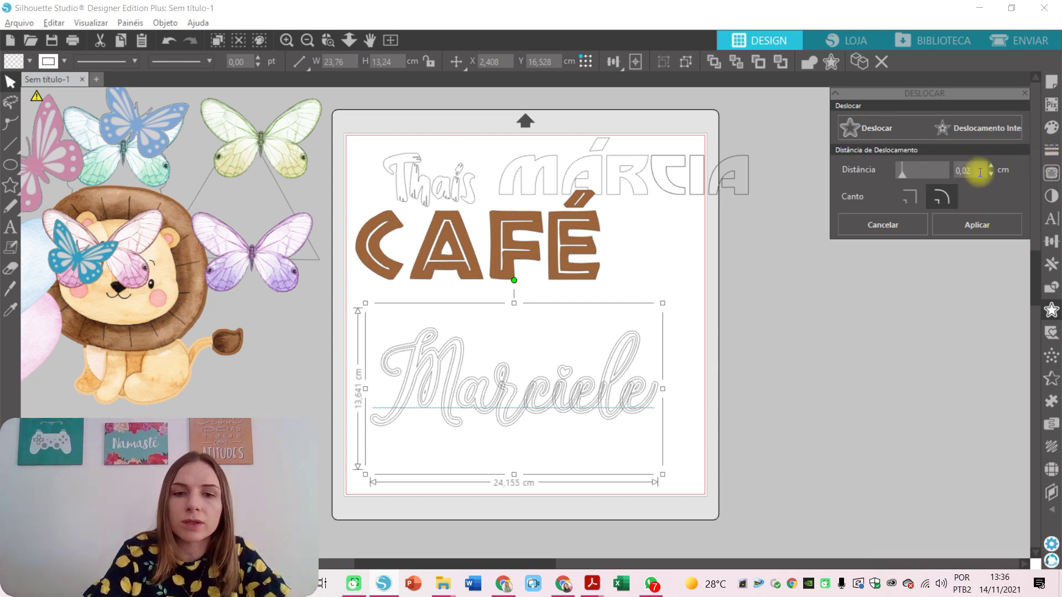
pyautogui.write('0')
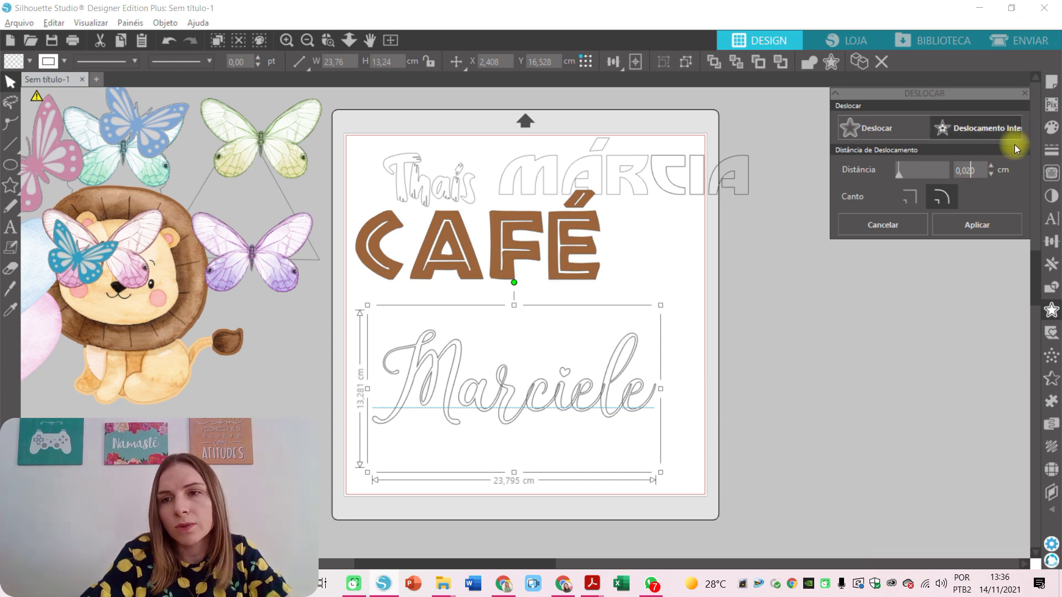
pyautogui.click(990, 165)
pyautogui.click(972, 230)
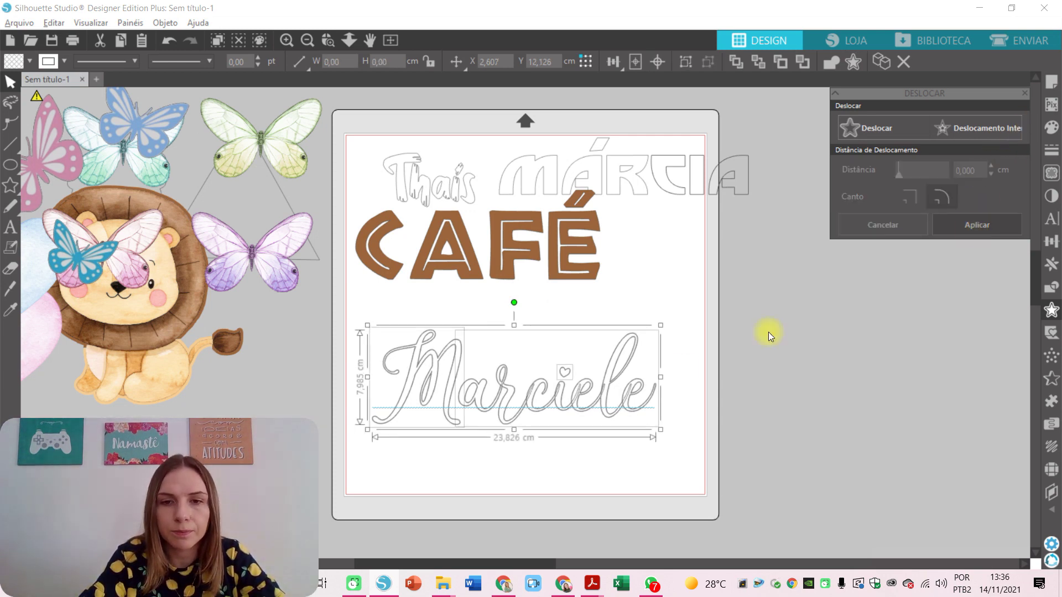
# Step: Move the original script text away from its offset outline and delete it
pyautogui.click(536, 431)
pyautogui.moveTo(529, 398); pyautogui.dragTo(540, 343)
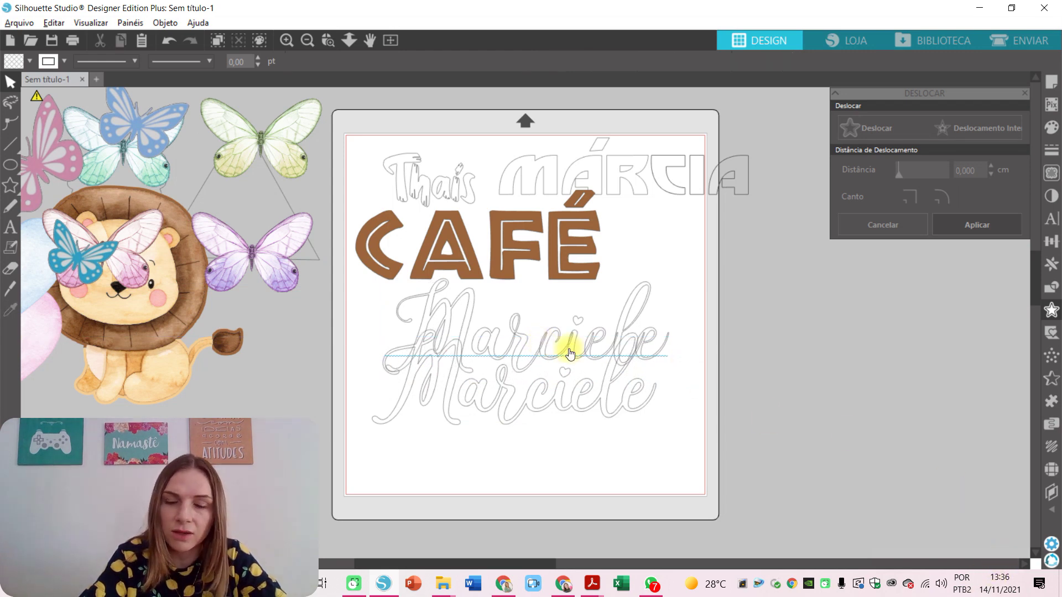
pyautogui.moveTo(563, 357); pyautogui.dragTo(867, 366)
pyautogui.press('Delete')
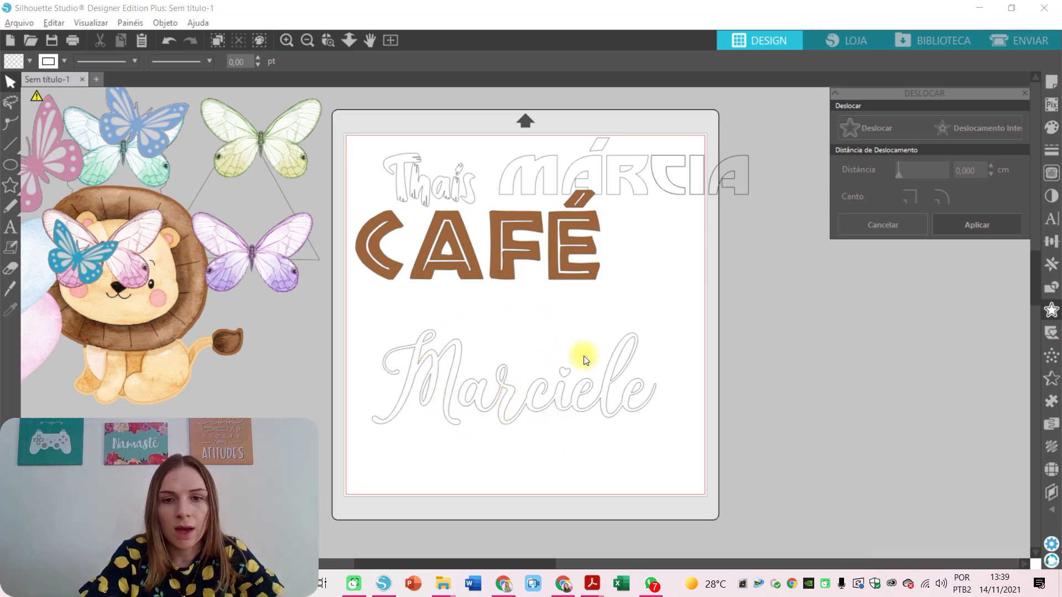
# Step: Nudge the name's initial capital letter right, closer to the rest of the name
pyautogui.click(450, 386)
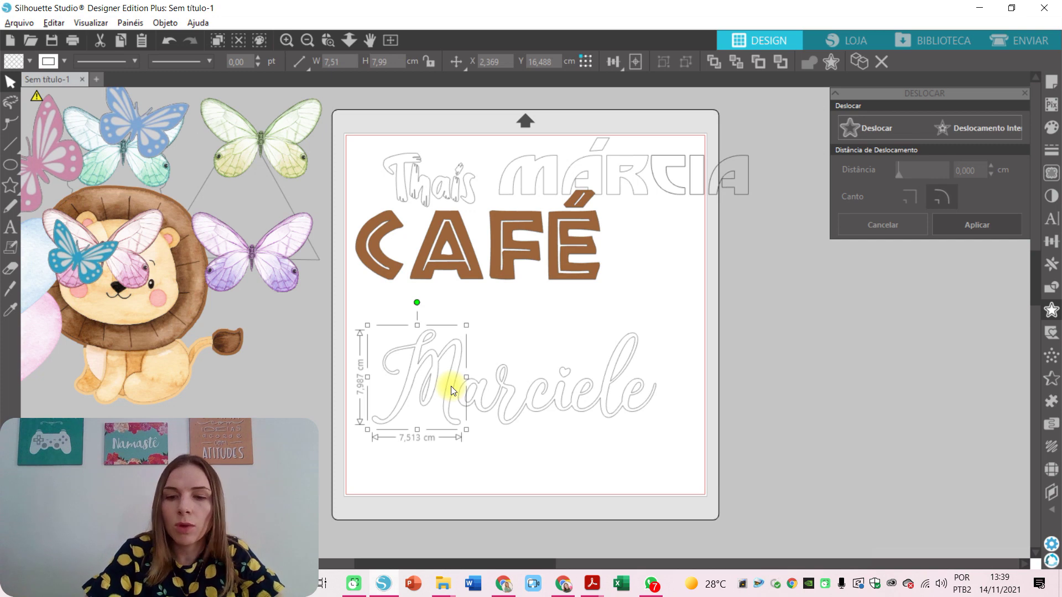
pyautogui.press('Right')
pyautogui.press('Right')
pyautogui.press('Right')
pyautogui.press('Right')
pyautogui.press('Right')
pyautogui.press('Right')
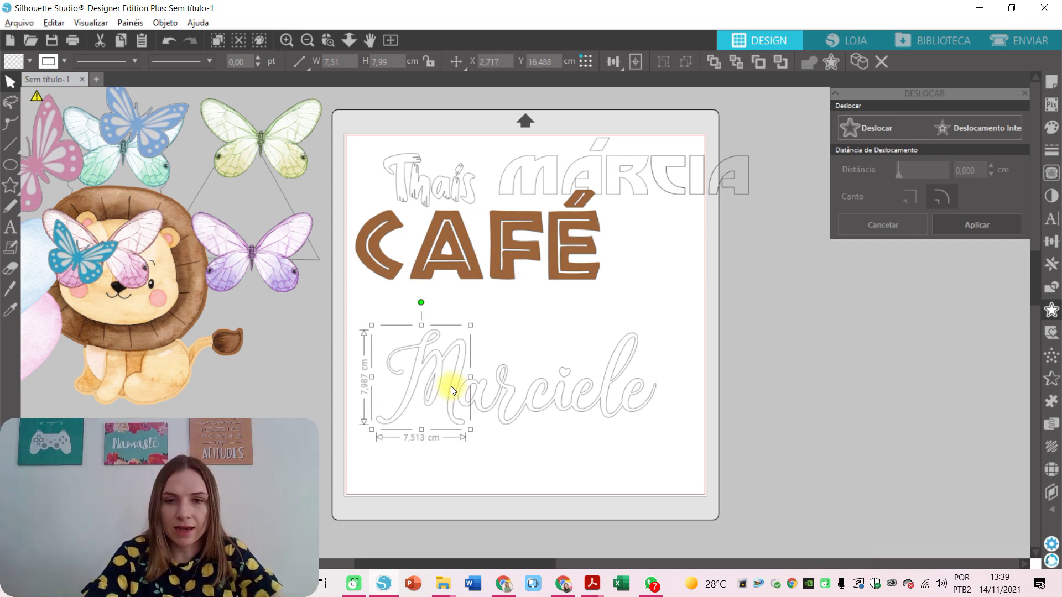
# Step: Nudge the heart dot of the letter i down, closer to its stem
pyautogui.click(565, 370)
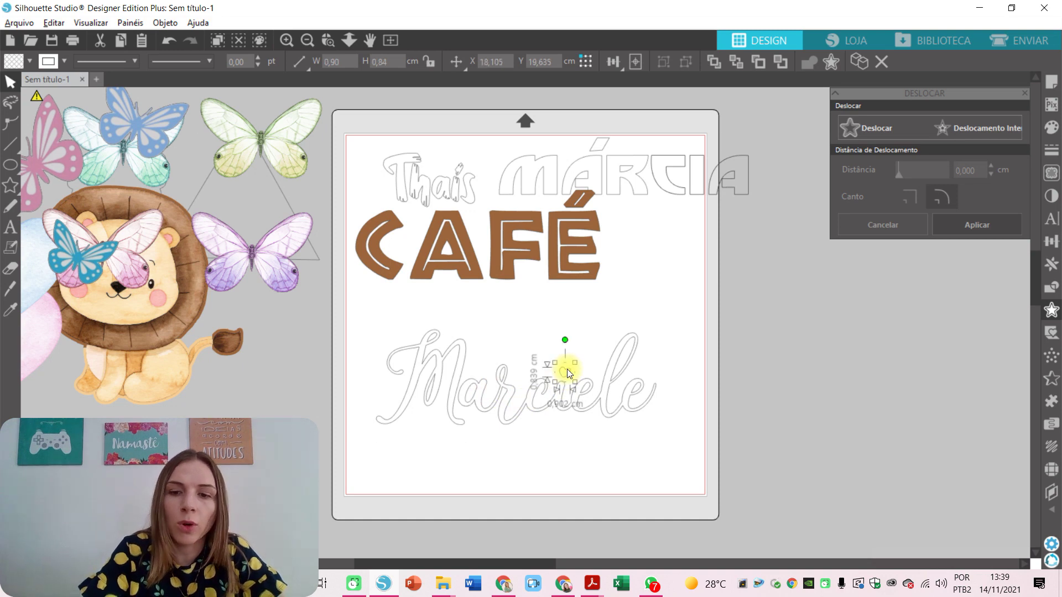
pyautogui.press('Down')
pyautogui.press('Down')
pyautogui.press('Down')
pyautogui.press('Down')
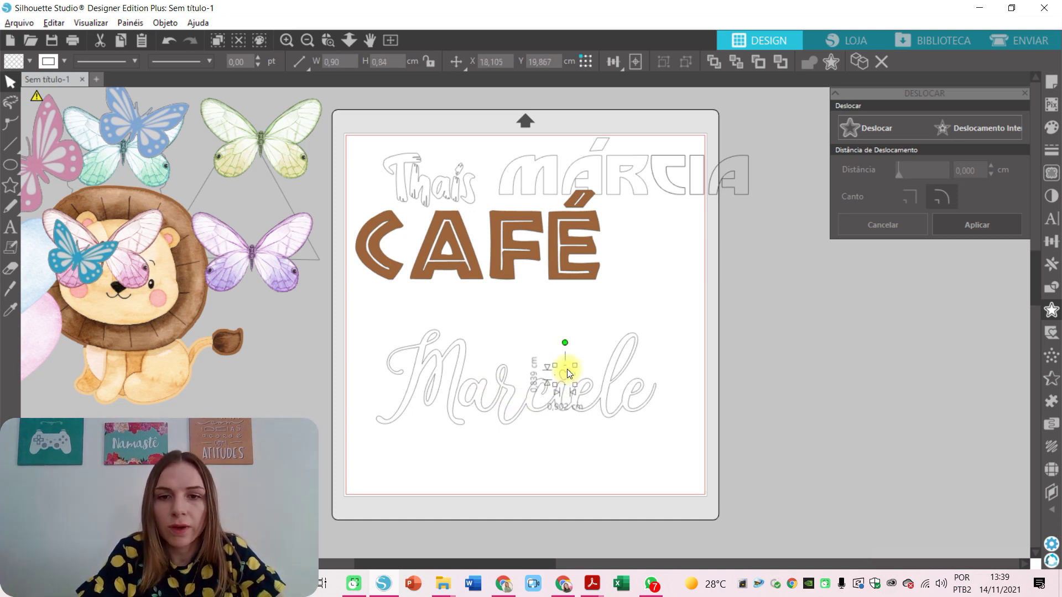
# Step: Group all the pieces of the script name and fill them with magenta
pyautogui.moveTo(384, 330); pyautogui.dragTo(641, 415)
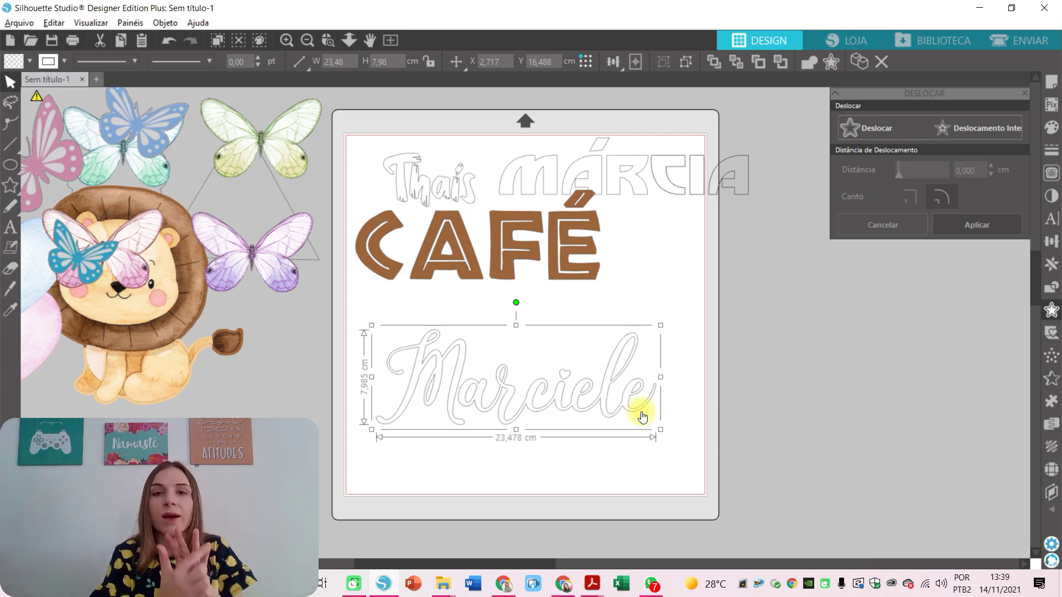
pyautogui.click(30, 62)
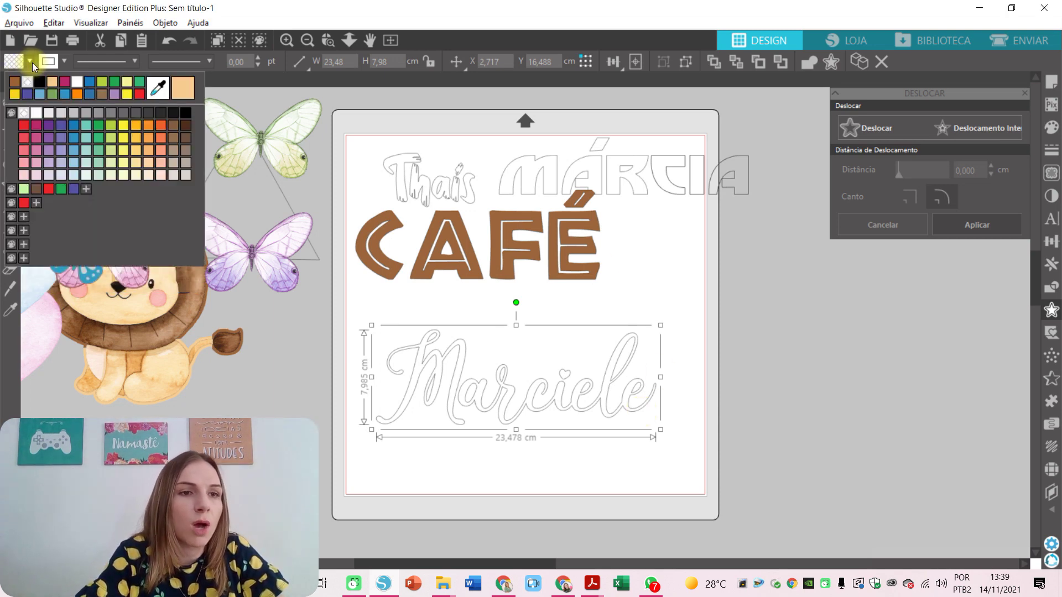
pyautogui.click(36, 125)
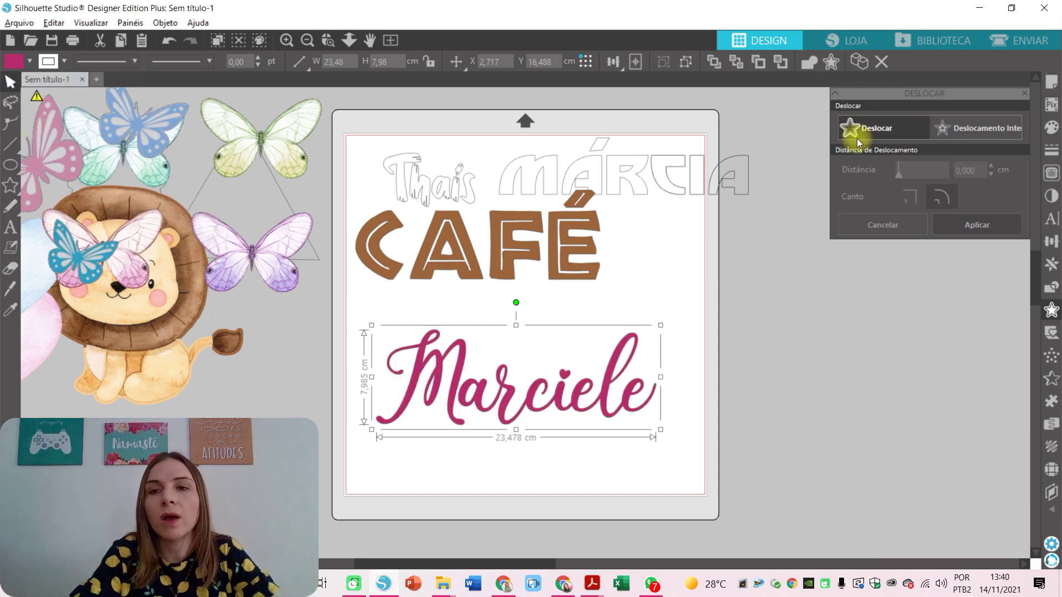
# Step: Create a 0.150 cm offset around the magenta script name and fill it with yellow
pyautogui.click(877, 128)
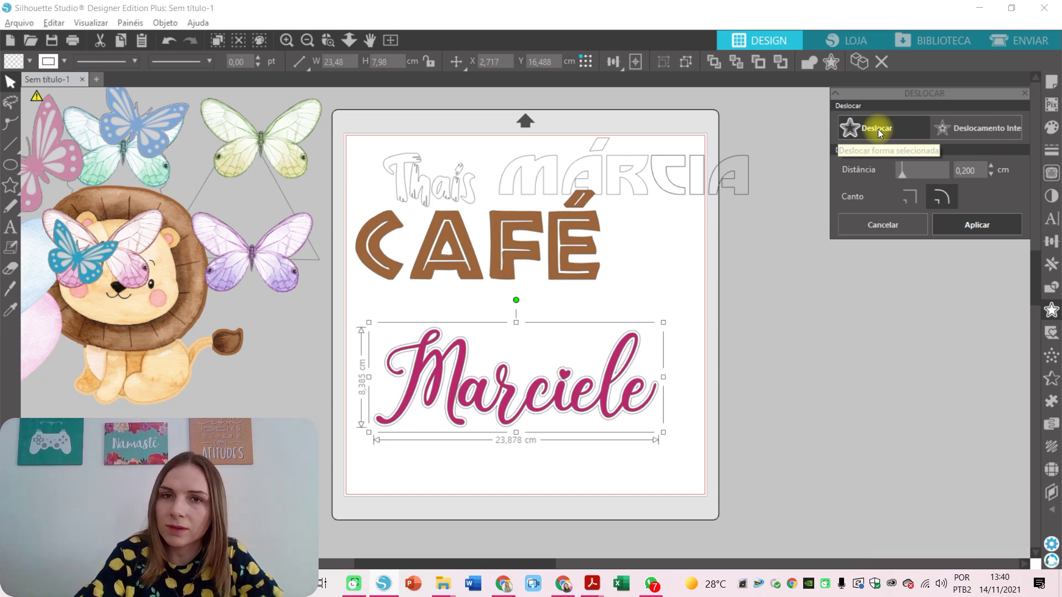
pyautogui.doubleClick(978, 168)
pyautogui.press('BackSpace')
pyautogui.write('15')
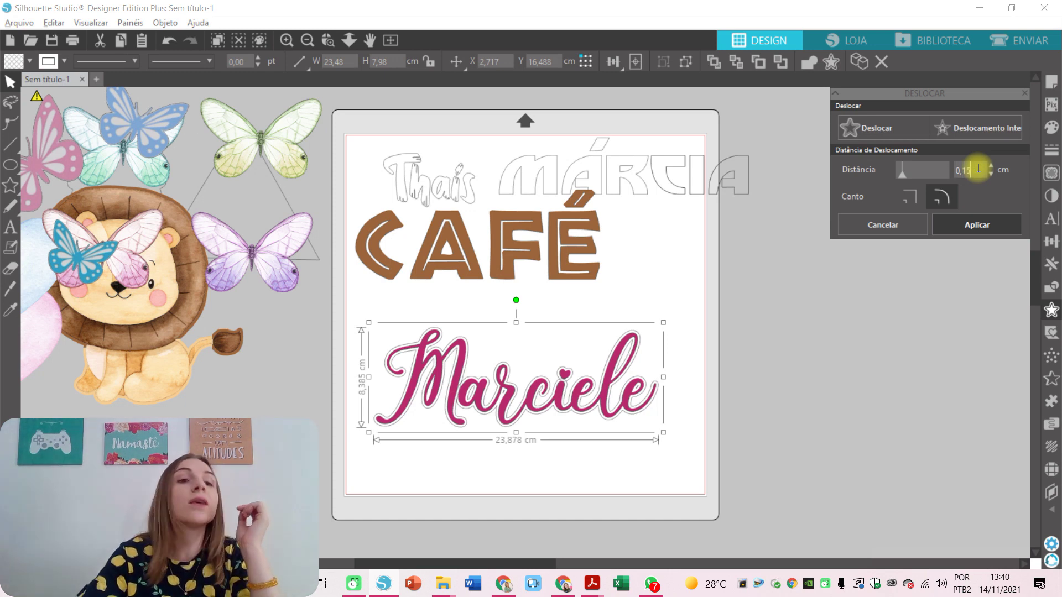
pyautogui.click(28, 62)
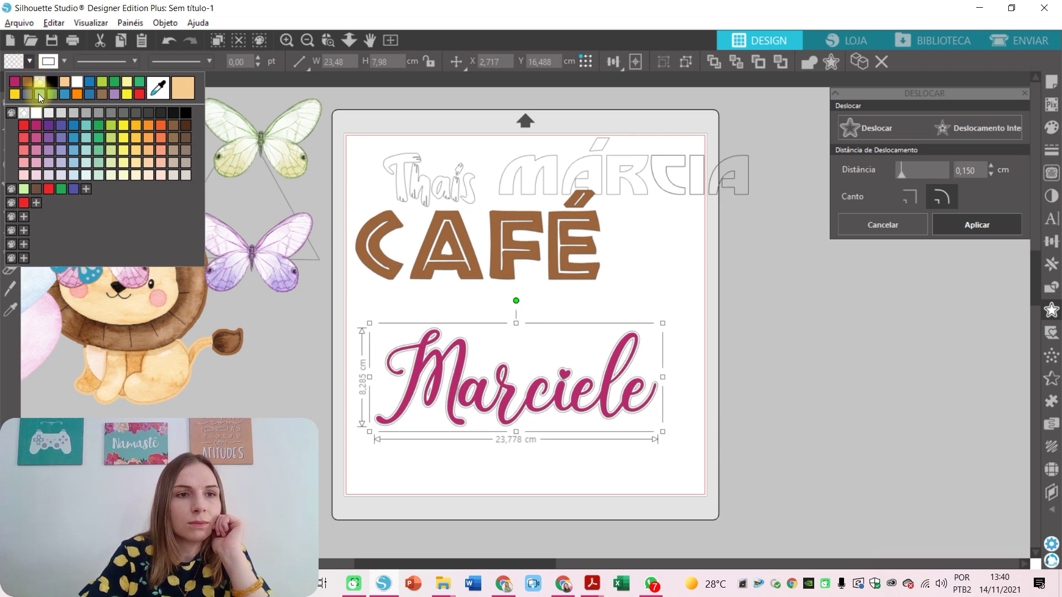
pyautogui.click(123, 128)
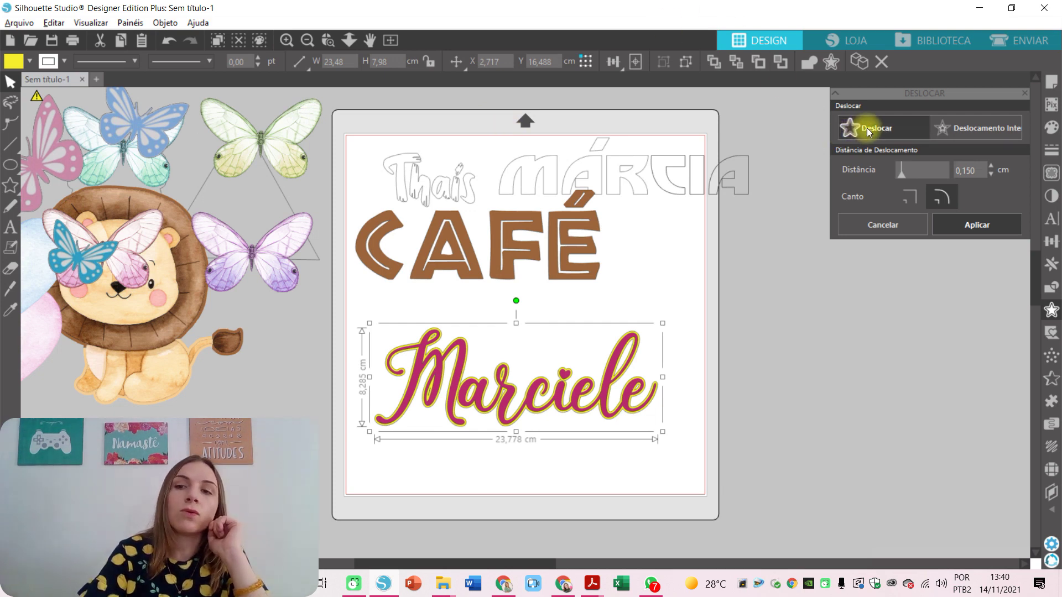
# Step: Add a second 0.150 cm offset around the yellow outline of the script name and fill it with magenta
pyautogui.click(976, 224)
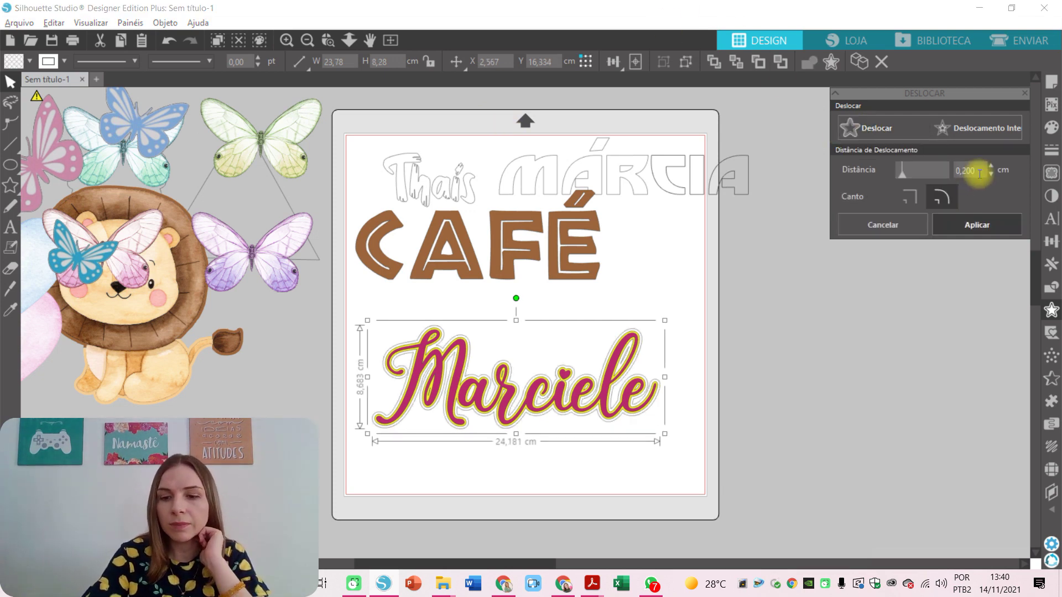
pyautogui.press('BackSpace')
pyautogui.press('BackSpace')
pyautogui.write('0,')
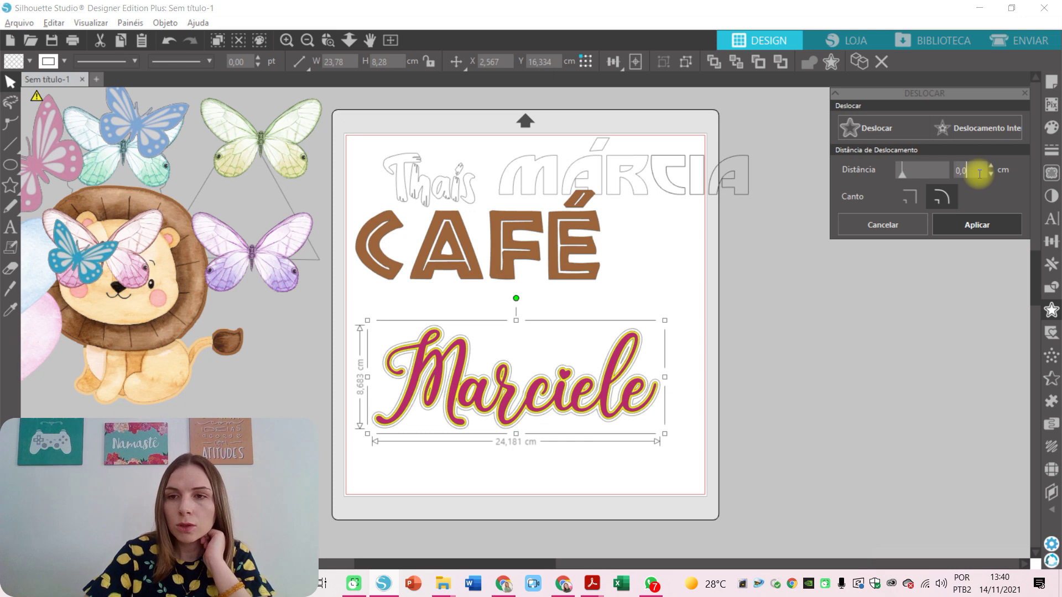
pyautogui.write('15')
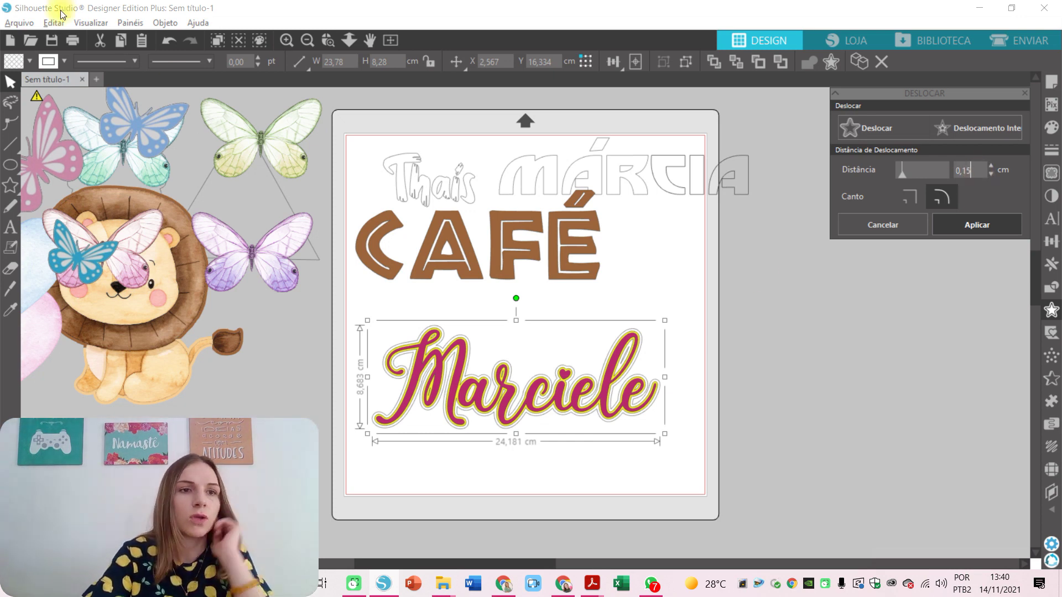
pyautogui.press('Return')
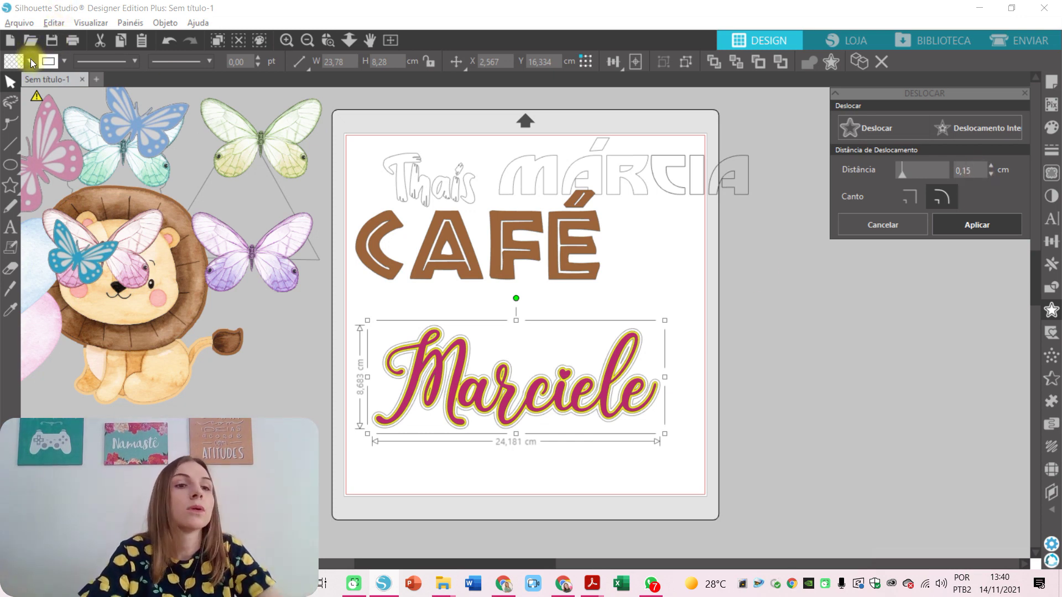
pyautogui.click(31, 59)
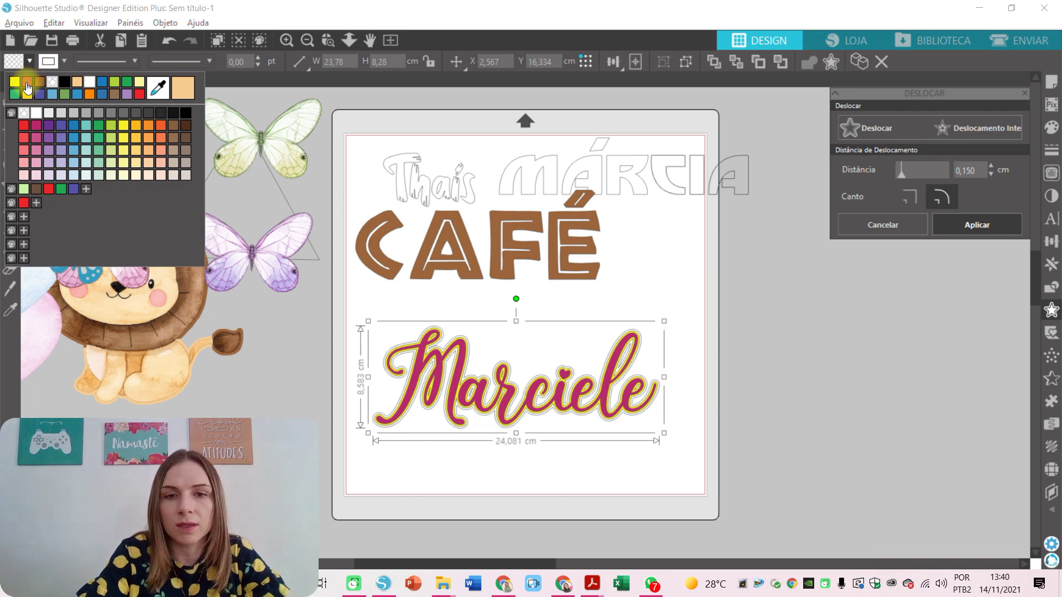
pyautogui.click(39, 85)
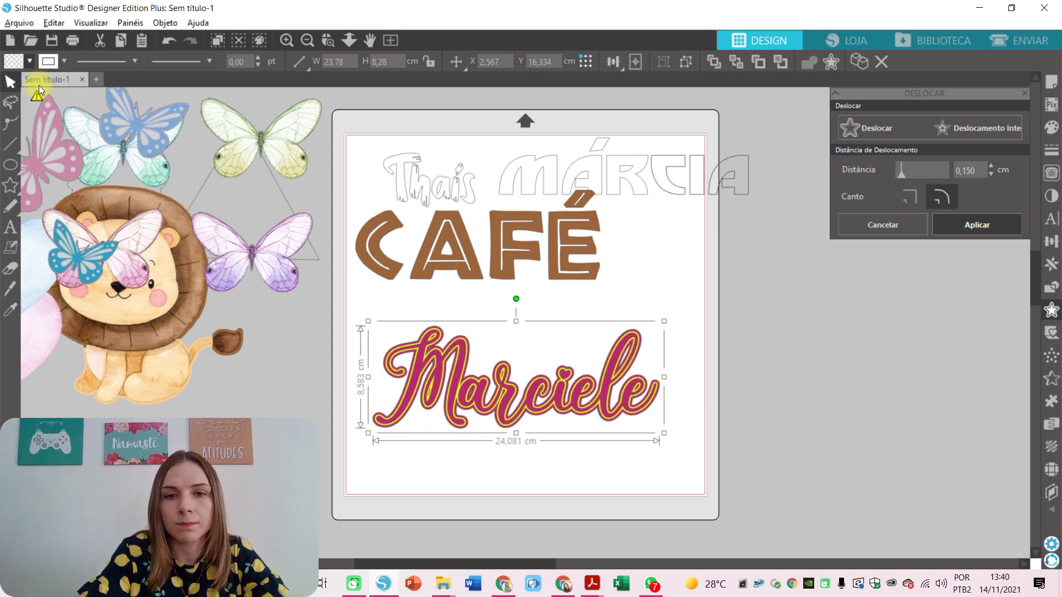
# Step: Add a third 0.150 cm offset around the script name, fill it with yellow, and select the whole layered name
pyautogui.click(890, 128)
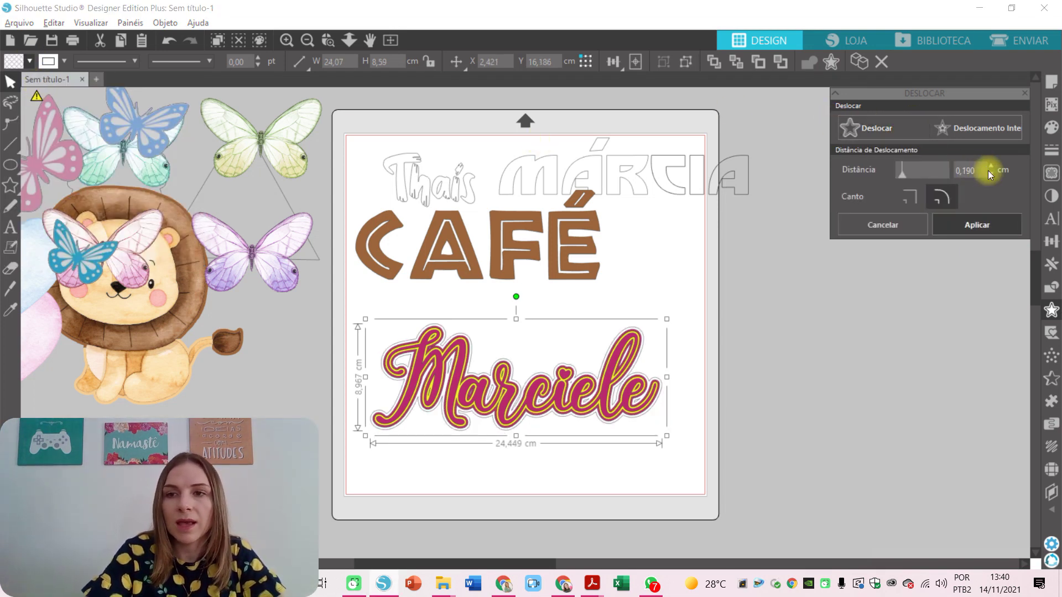
pyautogui.click(983, 170)
pyautogui.press('BackSpace')
pyautogui.press('BackSpace')
pyautogui.write('5')
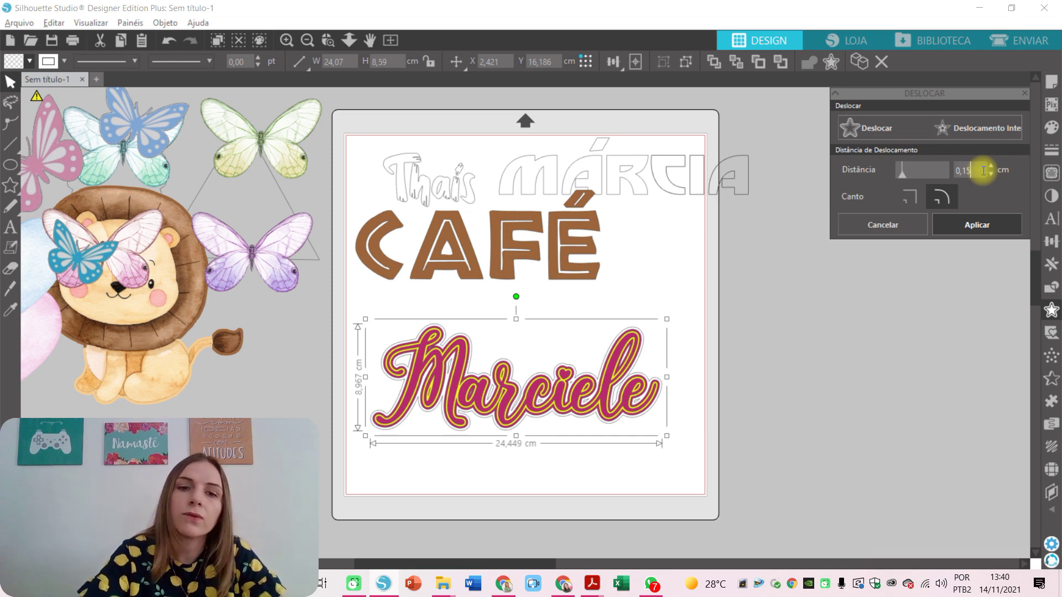
pyautogui.click(29, 62)
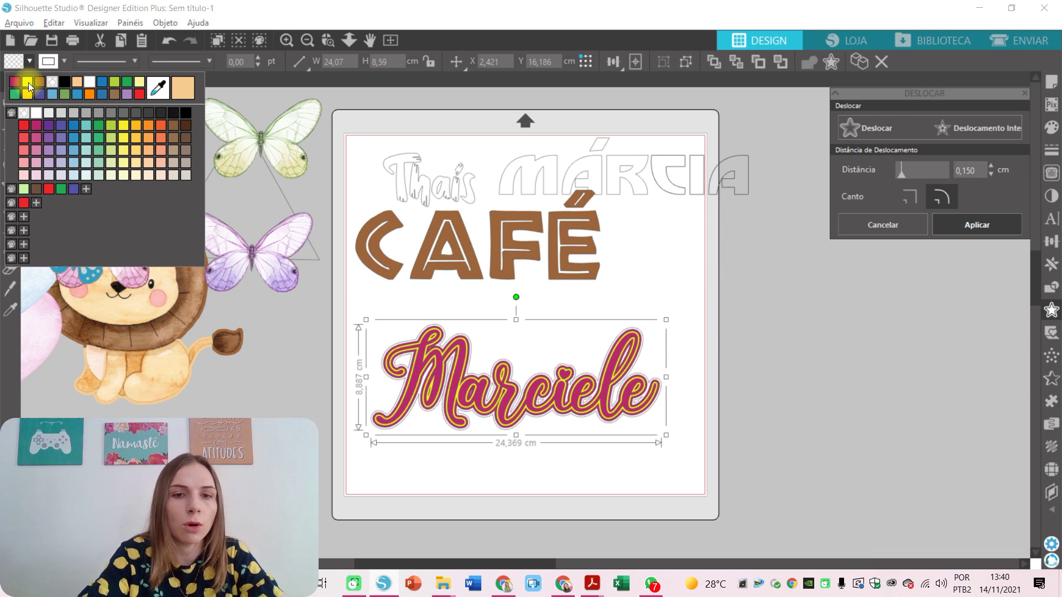
pyautogui.click(29, 82)
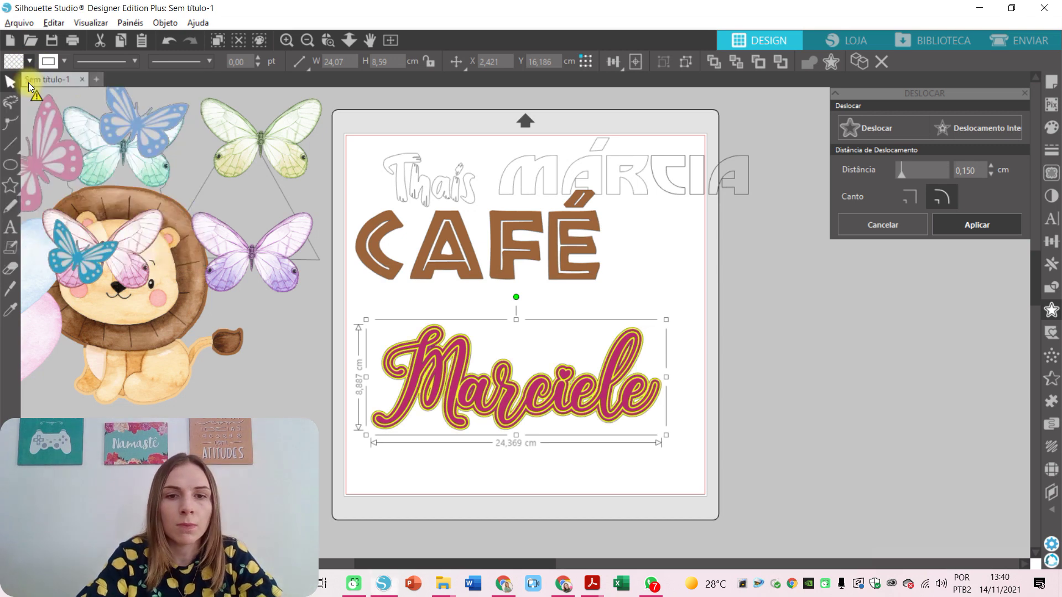
pyautogui.click(672, 476)
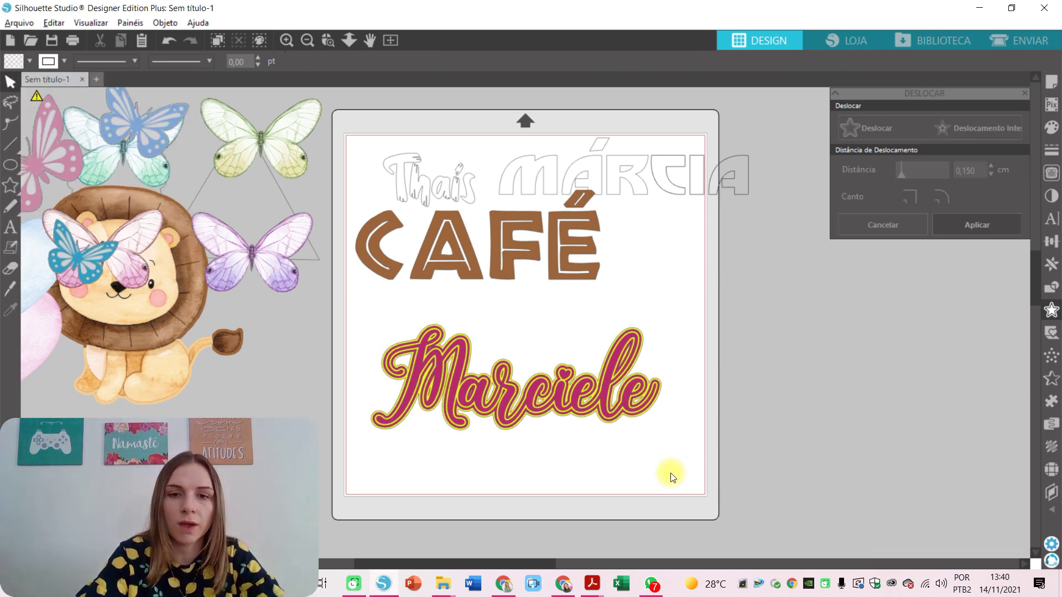
pyautogui.moveTo(672, 477); pyautogui.dragTo(384, 331)
pyautogui.press('i')
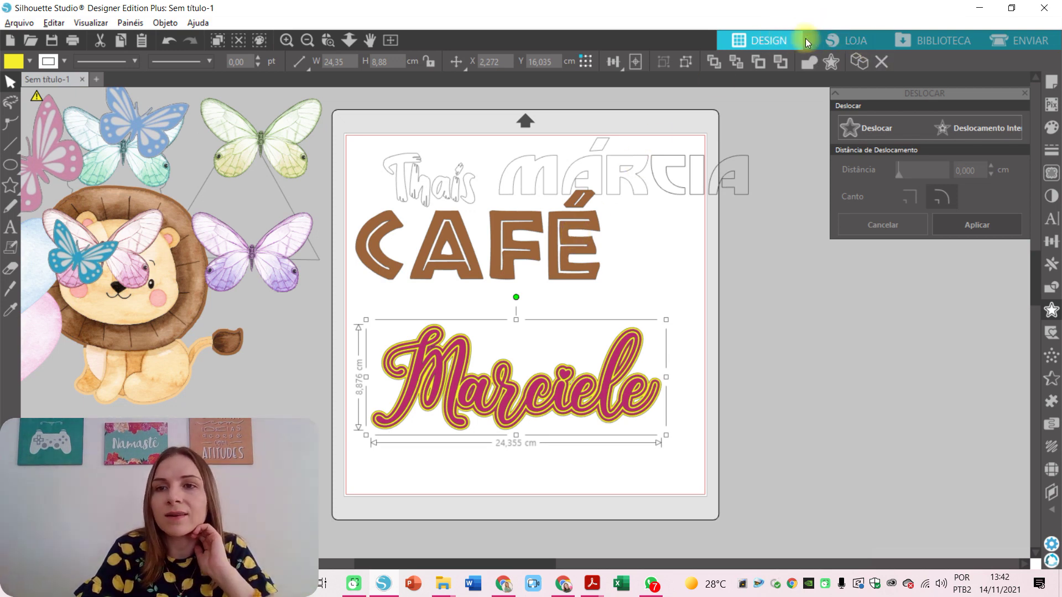
# Step: Switch to the Silhouette Design Store in the browser and look over the new designs page
pyautogui.click(837, 39)
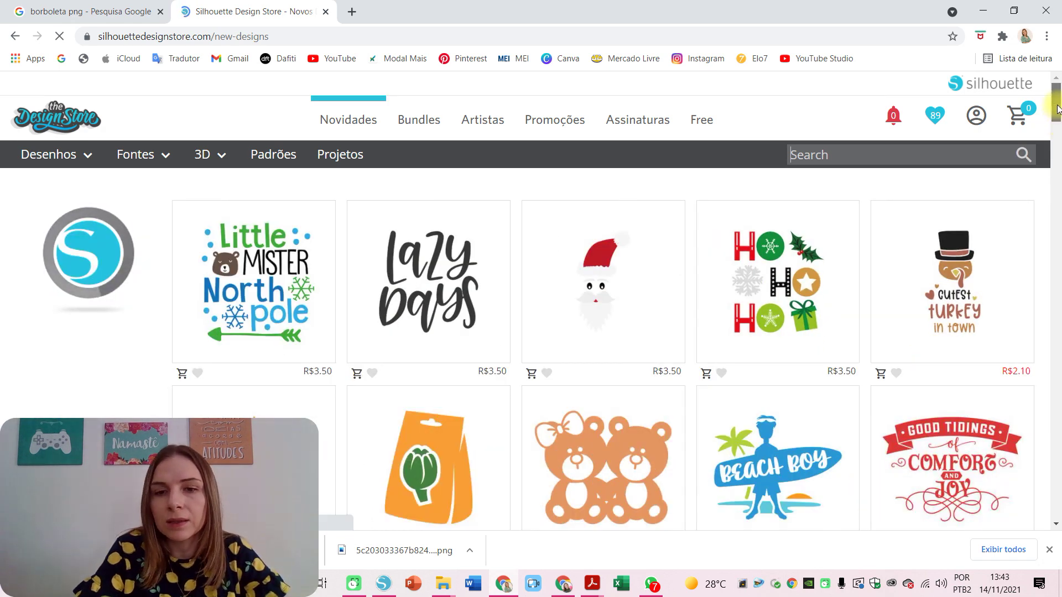
pyautogui.scroll(-1, 1057, 129)
pyautogui.moveTo(1057, 121); pyautogui.dragTo(1056, 72)
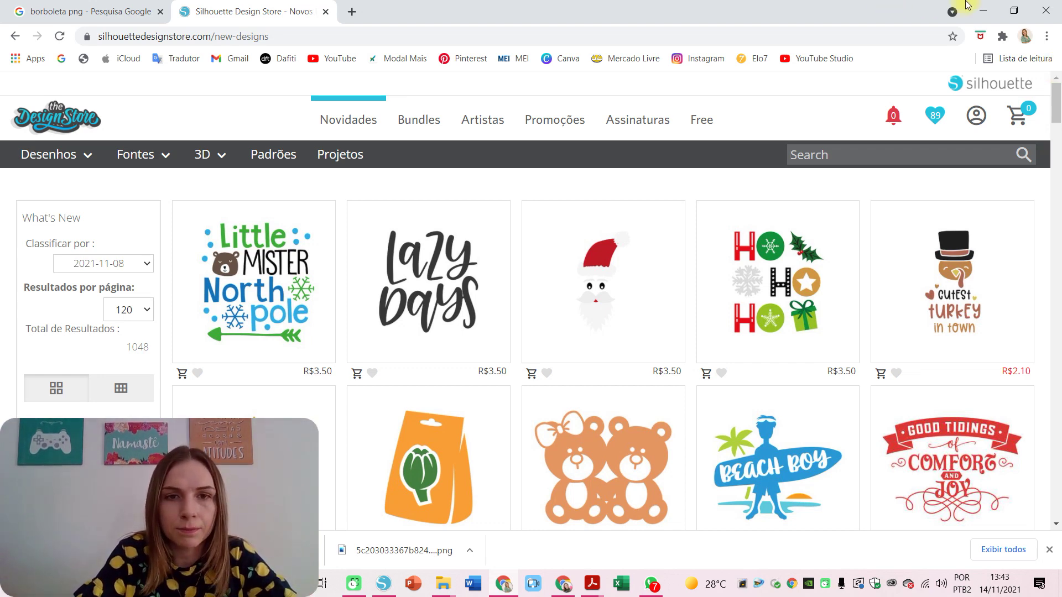
# Step: Visit the store's artists section and search the store for an artist's designs by full name
pyautogui.click(485, 126)
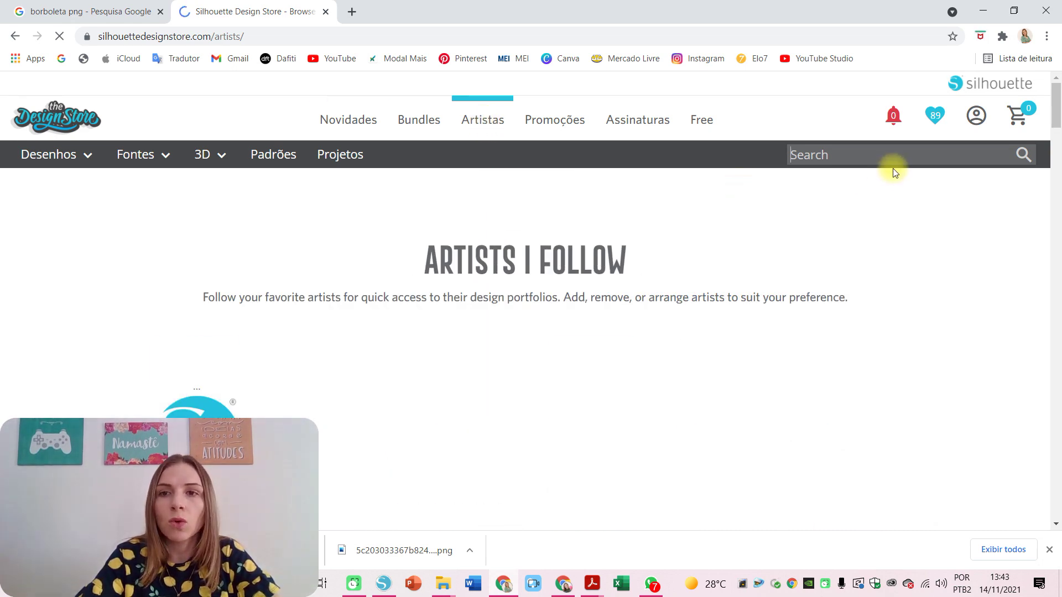
pyautogui.click(883, 155)
pyautogui.write('nilmara quintela')
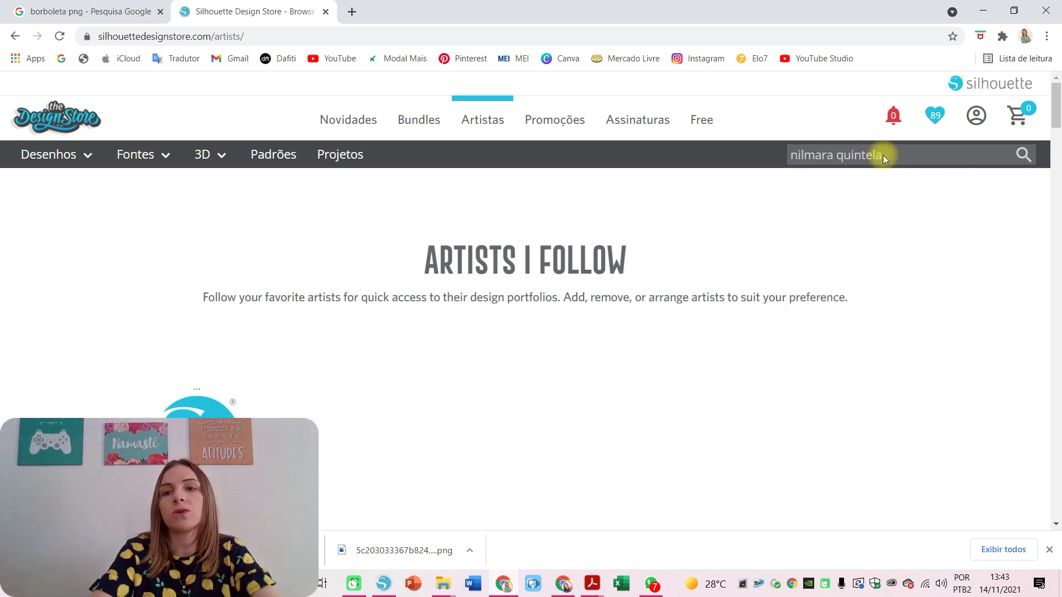
pyautogui.press('Return')
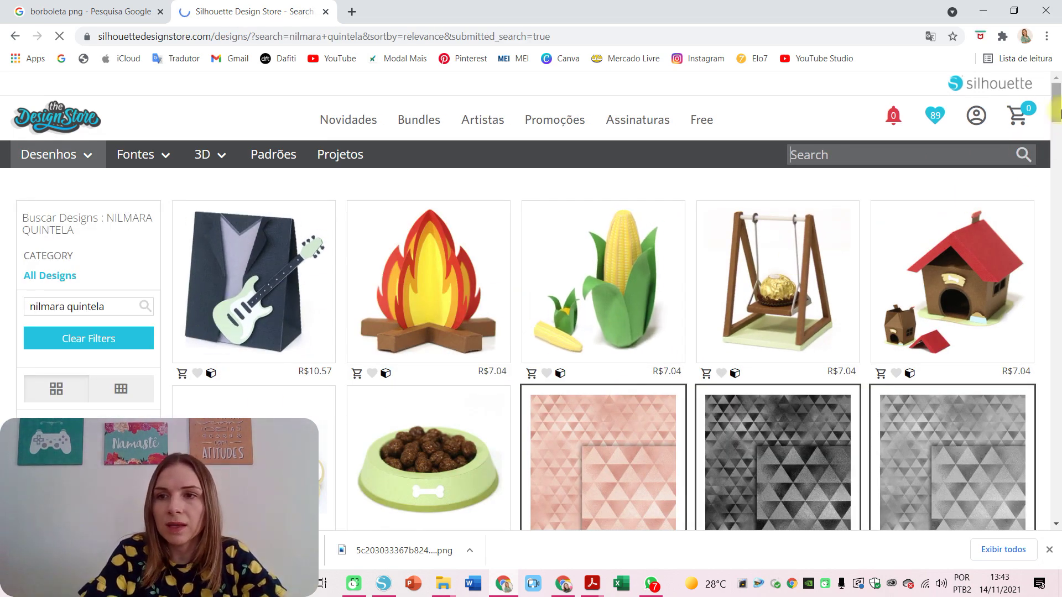
pyautogui.moveTo(1057, 108)
pyautogui.mouseDown()
pyautogui.moveTo(1058, 390)
pyautogui.moveTo(1057, 88)
pyautogui.mouseUp()
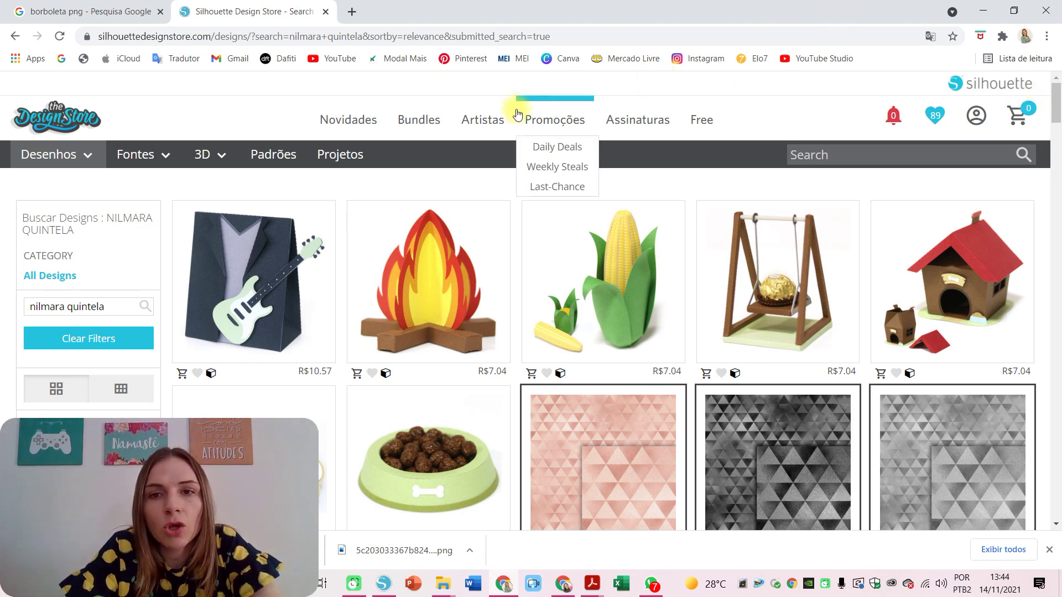
# Step: Open the store's free designs and look through them for one to download
pyautogui.click(700, 120)
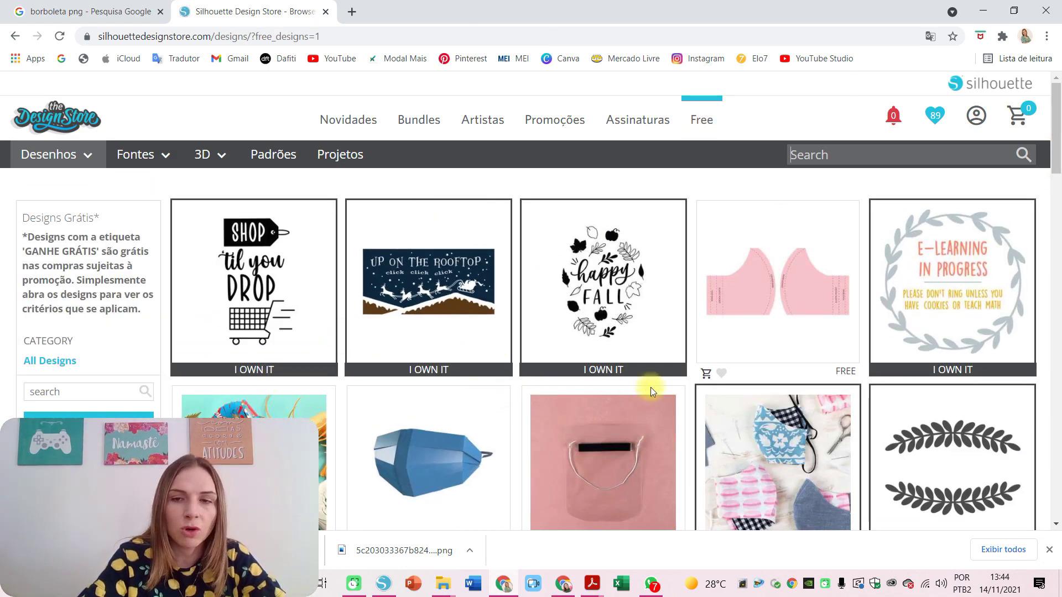
pyautogui.moveTo(1055, 155); pyautogui.dragTo(1055, 178)
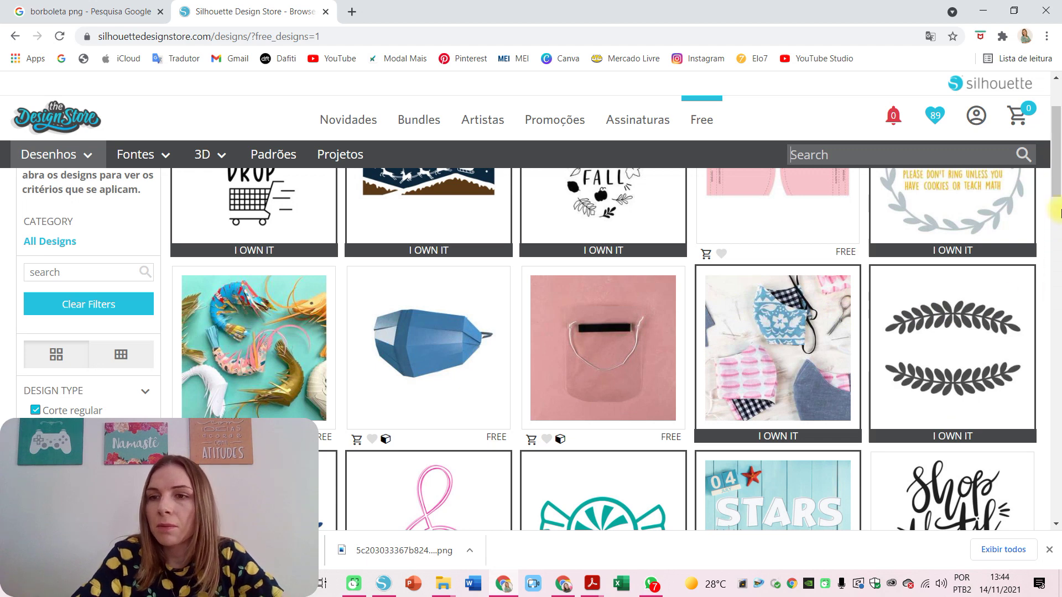
pyautogui.moveTo(1057, 150); pyautogui.dragTo(1057, 237)
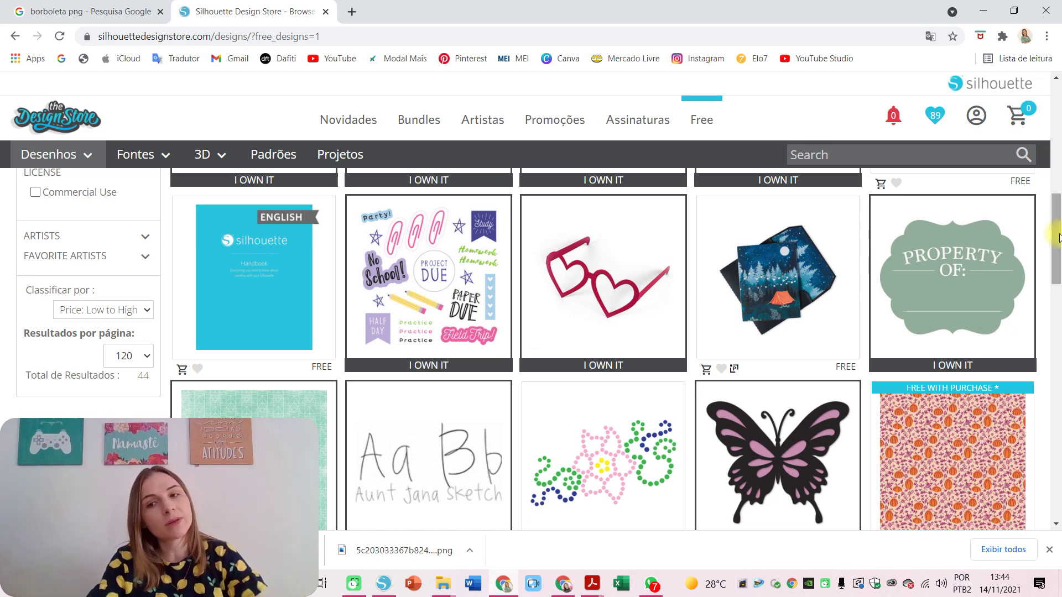
pyautogui.moveTo(1058, 238); pyautogui.dragTo(1057, 311)
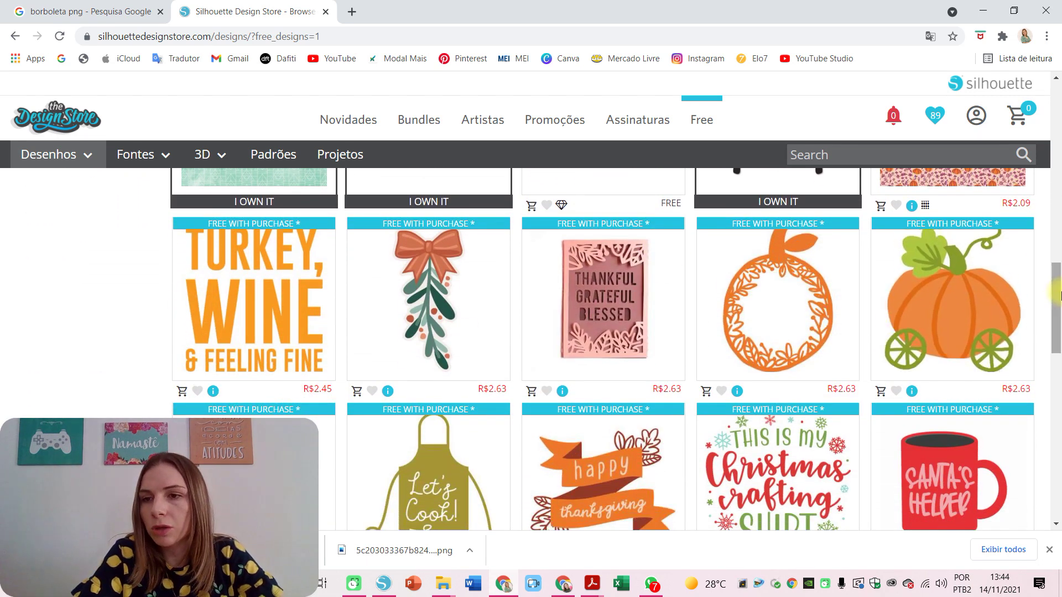
pyautogui.scroll(1, 1056, 300)
pyautogui.moveTo(1056, 300); pyautogui.dragTo(1057, 189)
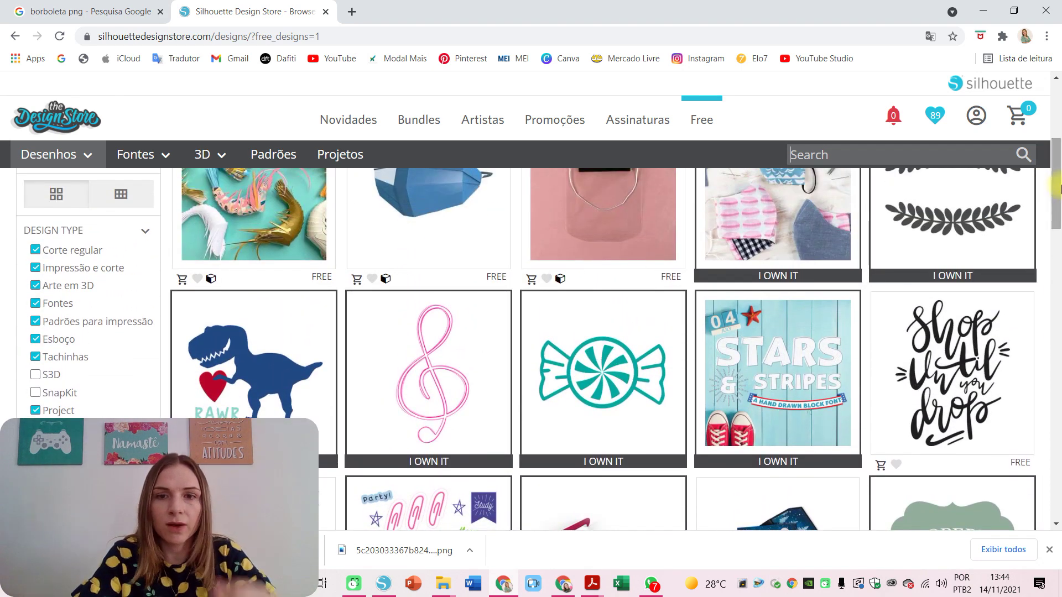
pyautogui.moveTo(1057, 188)
pyautogui.mouseDown()
pyautogui.moveTo(1057, 155)
pyautogui.moveTo(1059, 180)
pyautogui.mouseUp()
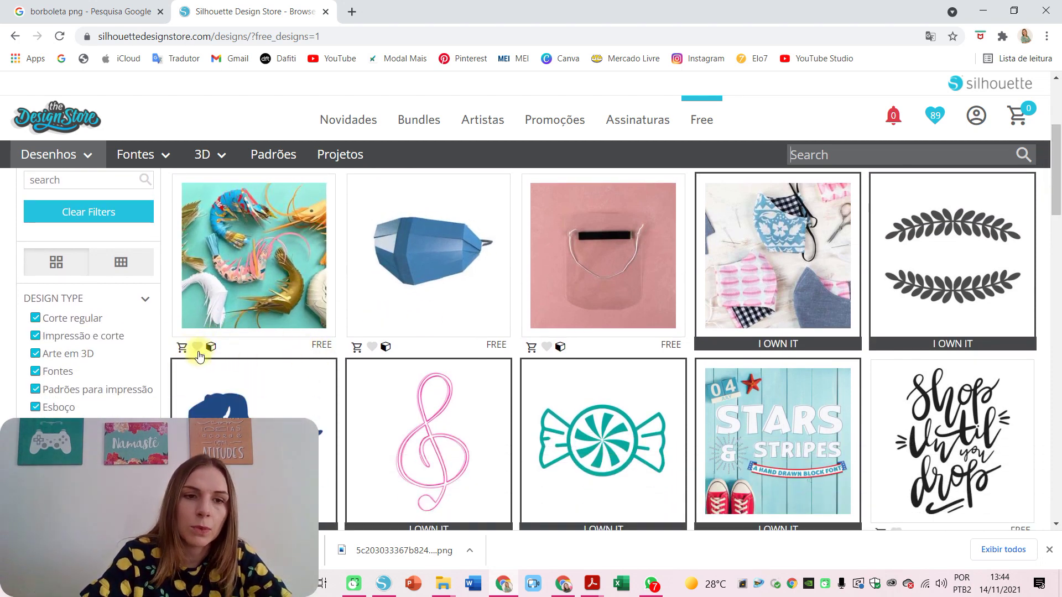
# Step: Add the free 3D prawn design to the shopping cart and proceed to checkout
pyautogui.click(181, 349)
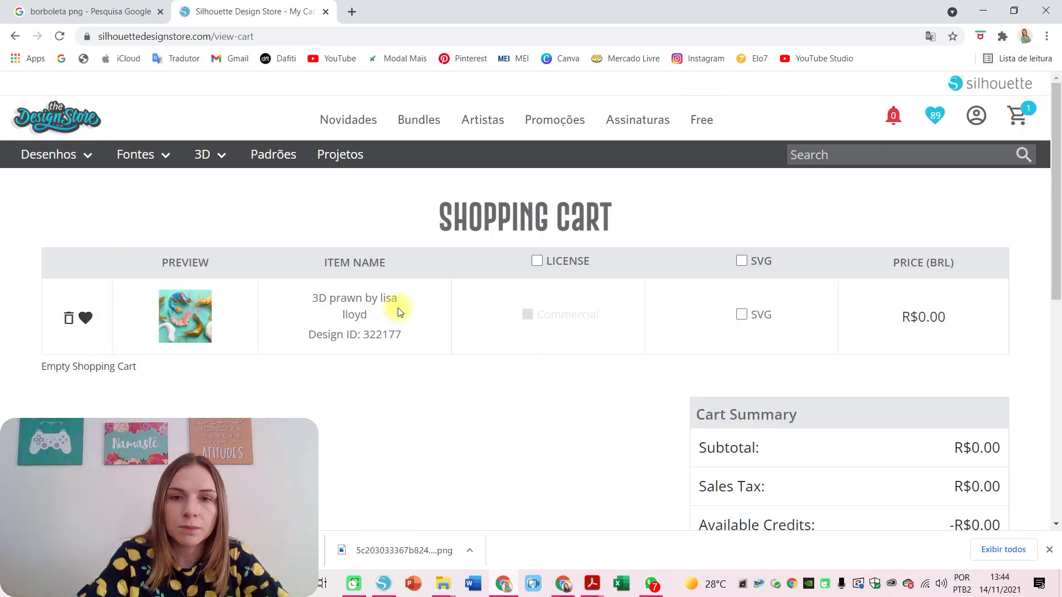
pyautogui.moveTo(1054, 225); pyautogui.dragTo(1053, 348)
pyautogui.click(933, 367)
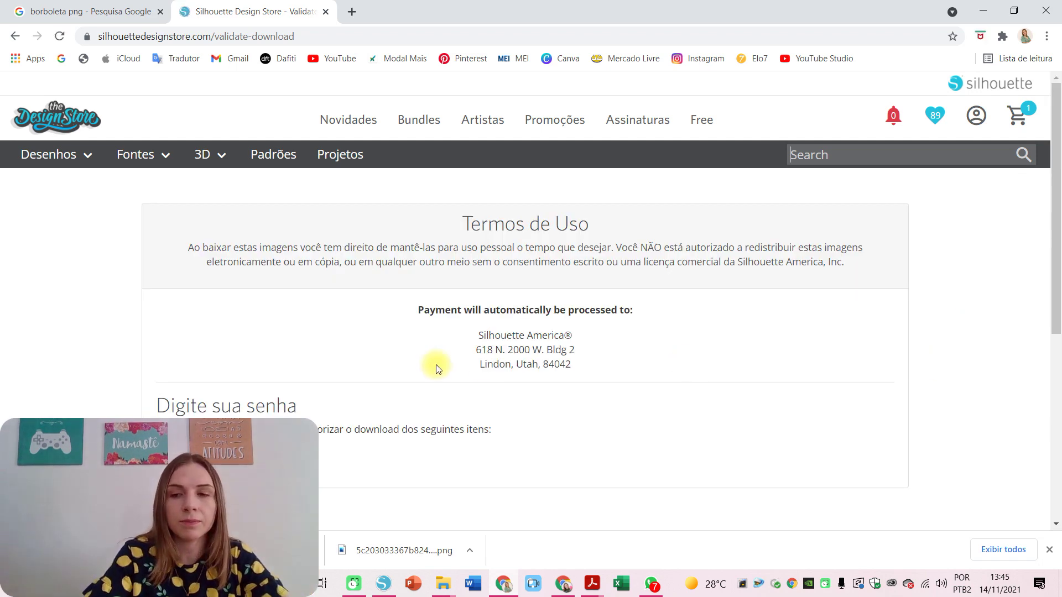
# Step: Authorize the order with the account password and save the downloaded design in the Borboleta folder
pyautogui.moveTo(1056, 174); pyautogui.dragTo(1055, 237)
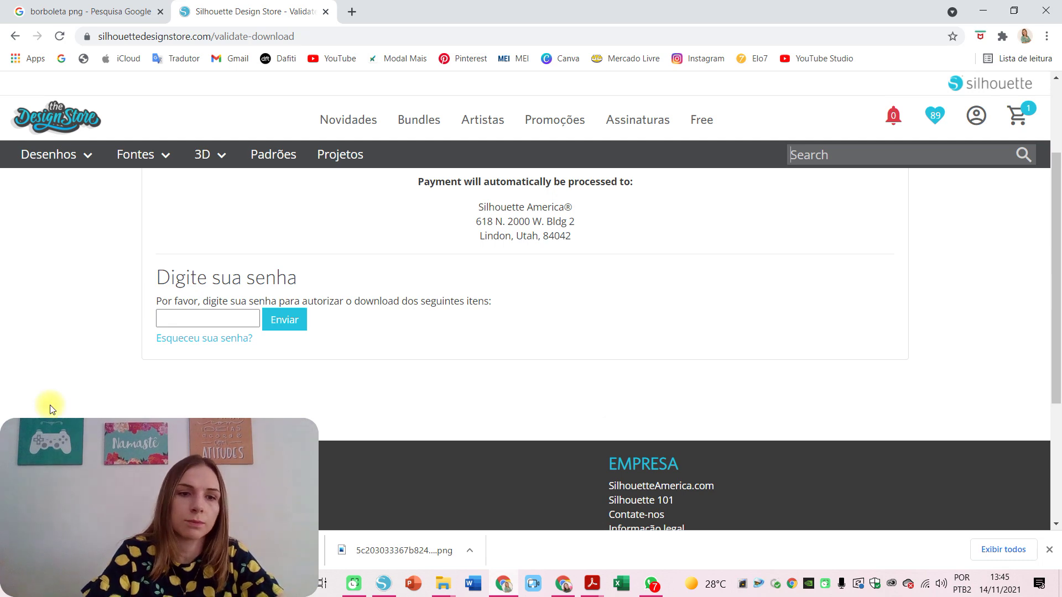
pyautogui.click(185, 319)
pyautogui.write('••')
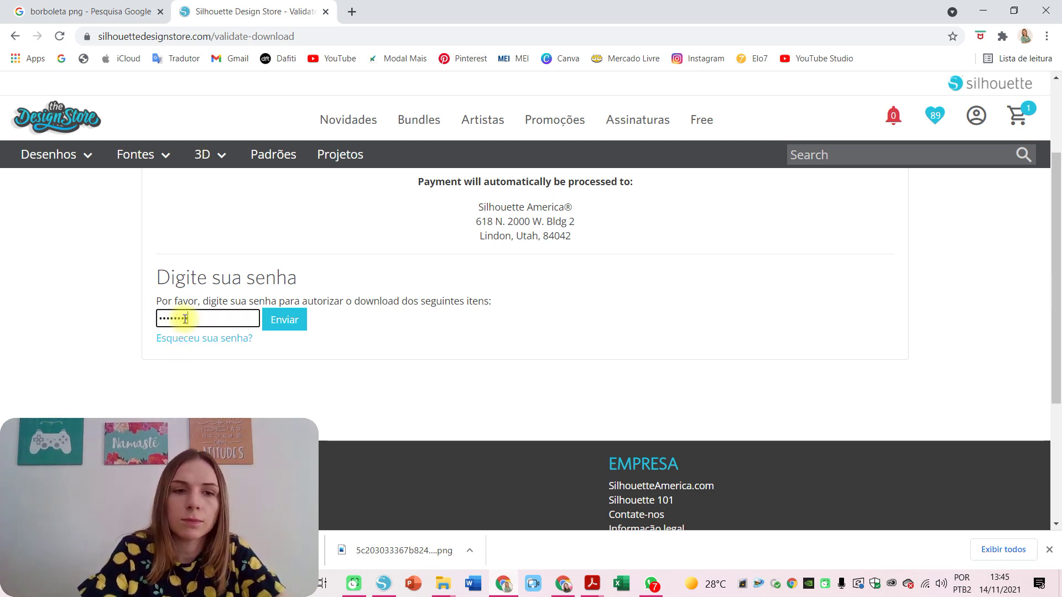
pyautogui.write('•')
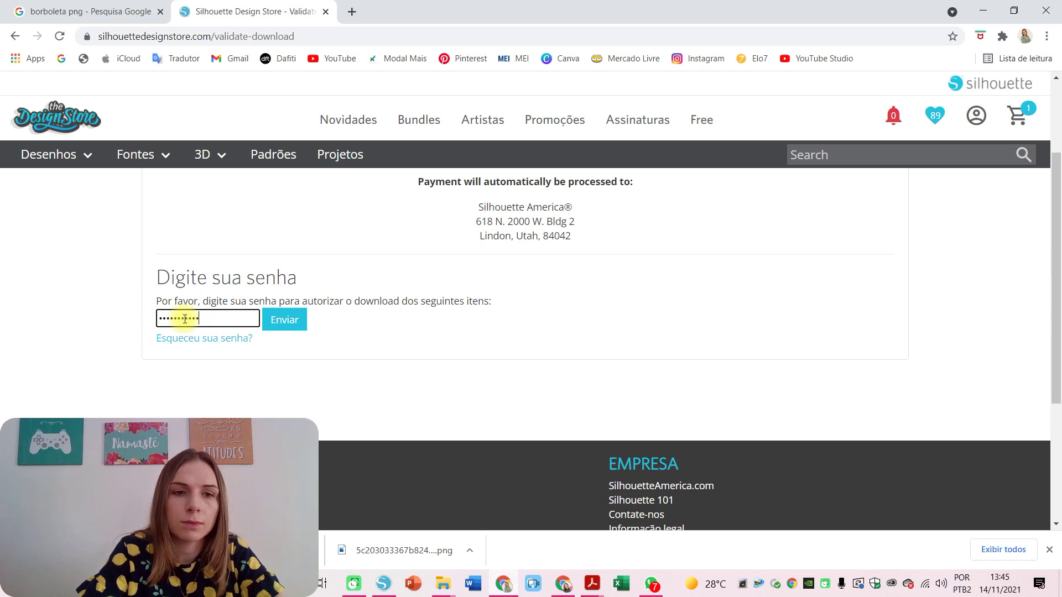
pyautogui.click(295, 323)
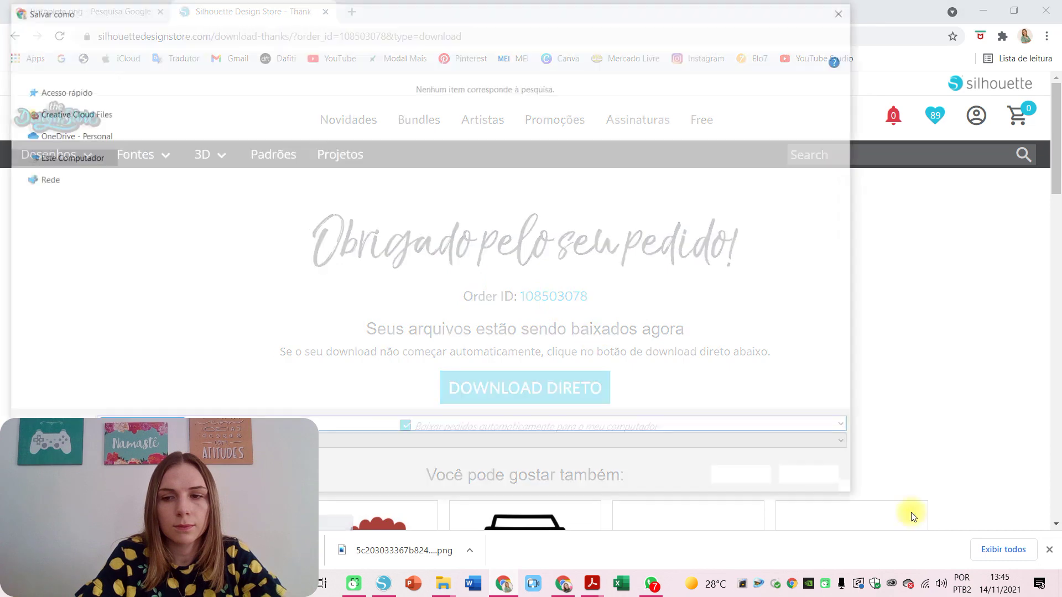
pyautogui.click(753, 478)
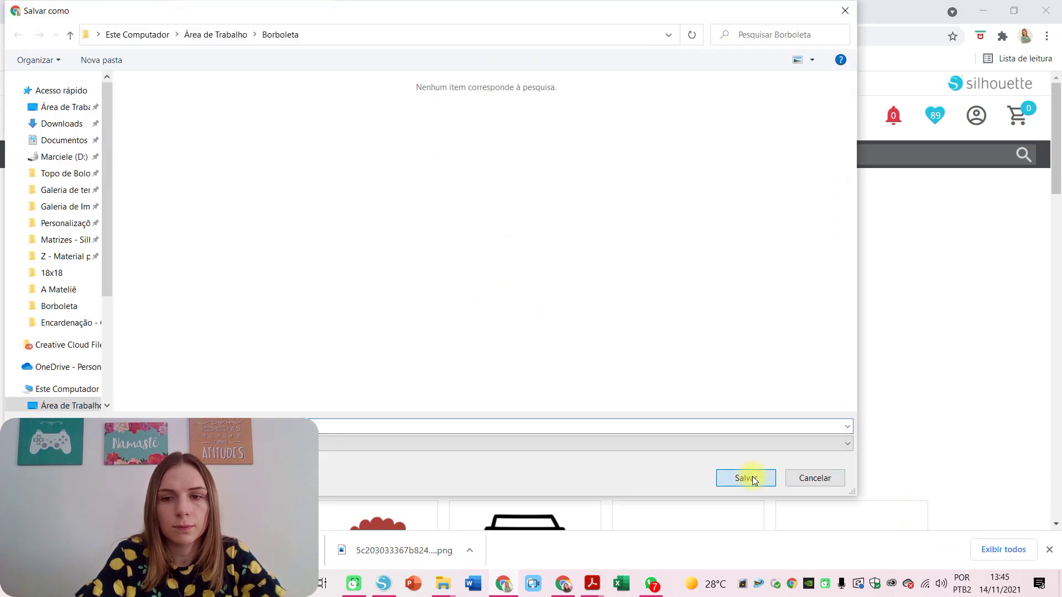
# Step: Open the store's subscription page and examine the discount types and the monthly price and credits of each plan
pyautogui.click(1001, 561)
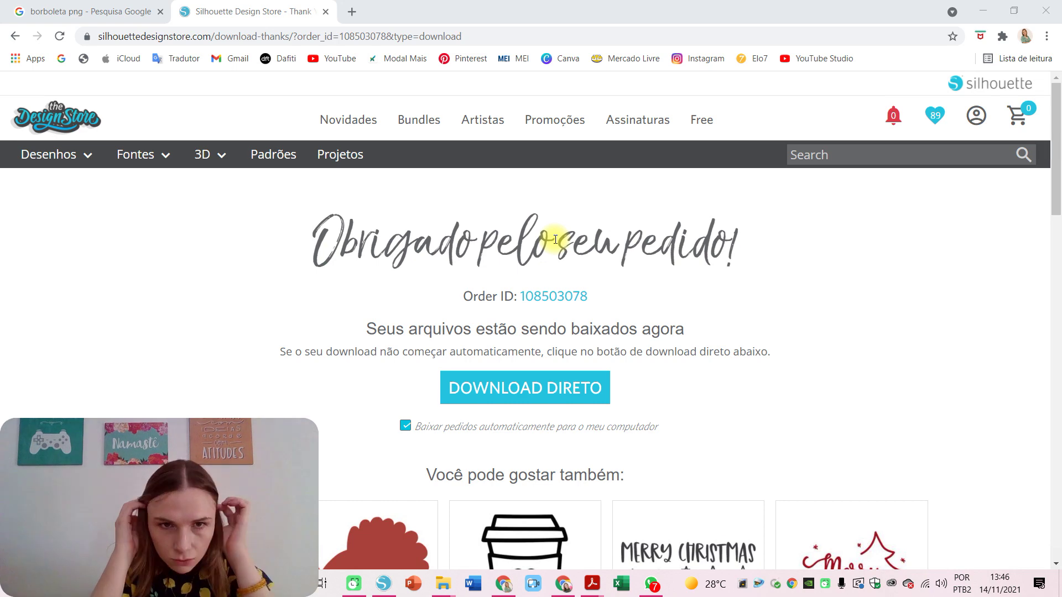
pyautogui.click(646, 121)
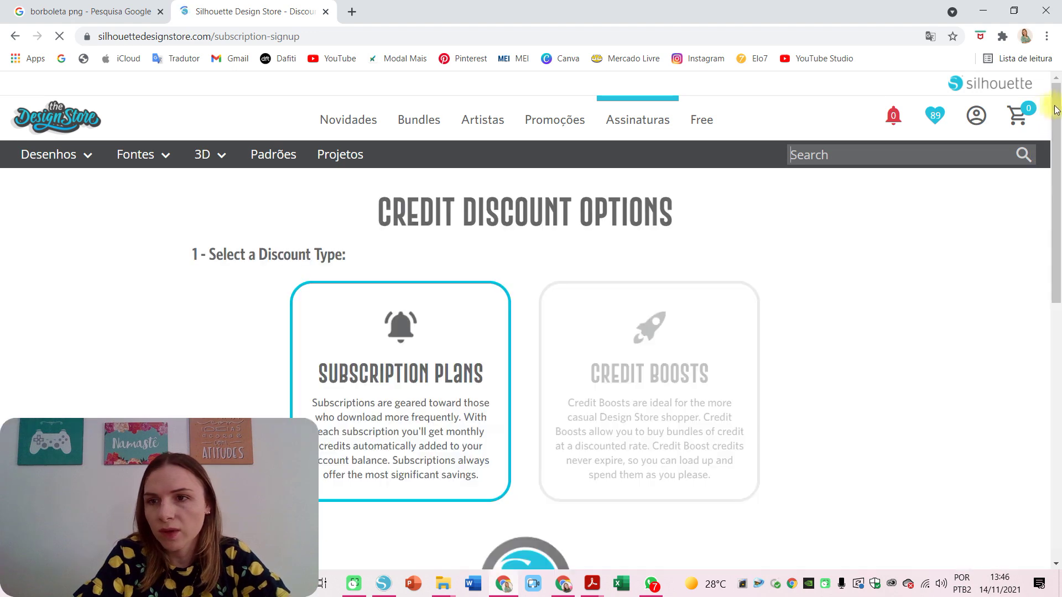
pyautogui.scroll(-3, 1057, 163)
pyautogui.moveTo(1057, 163); pyautogui.dragTo(1053, 209)
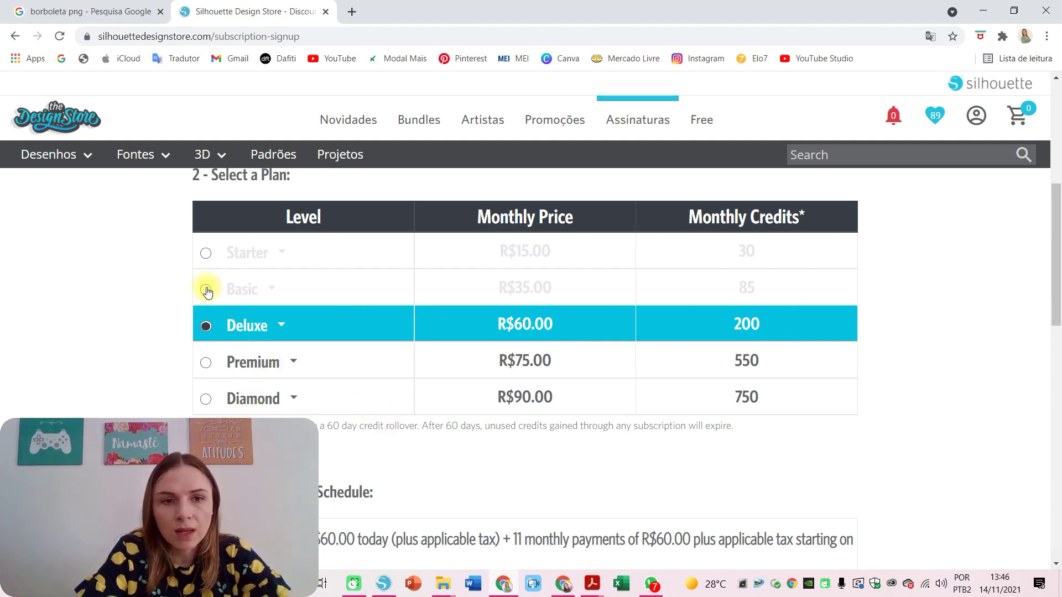
pyautogui.moveTo(1054, 209); pyautogui.dragTo(1049, 186)
pyautogui.moveTo(976, 117)
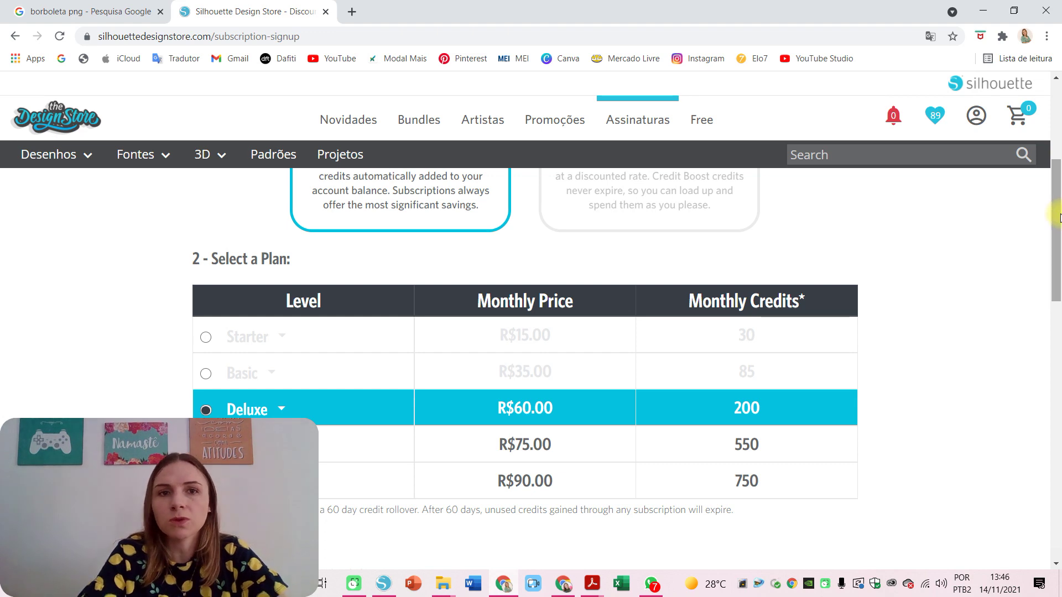
pyautogui.moveTo(1059, 215); pyautogui.dragTo(1058, 123)
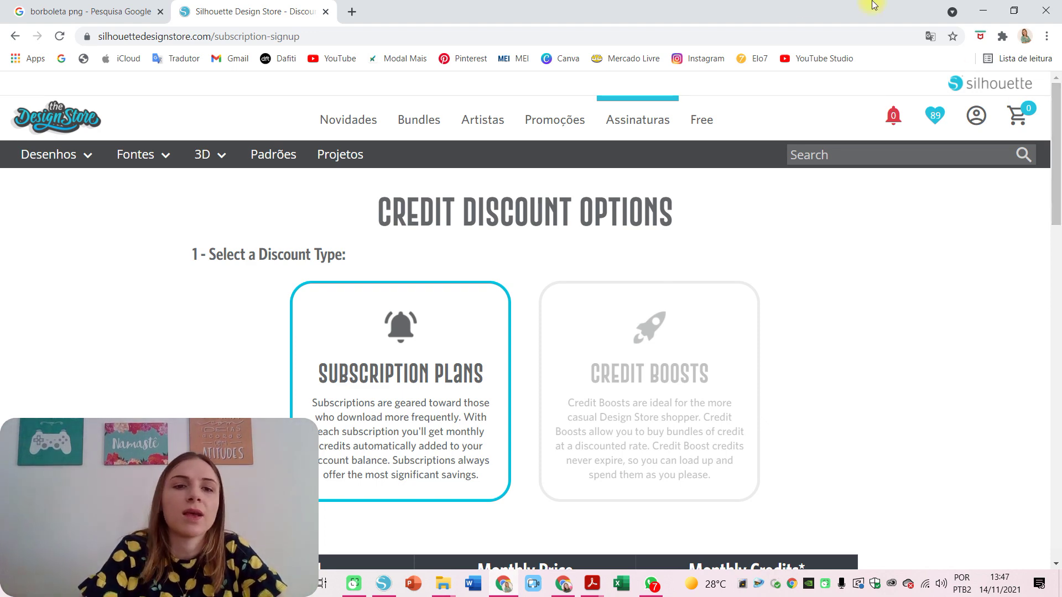
# Step: Browse the store's 3D designs and add the eucalyptus wreath to the shopping cart
pyautogui.moveTo(203, 161)
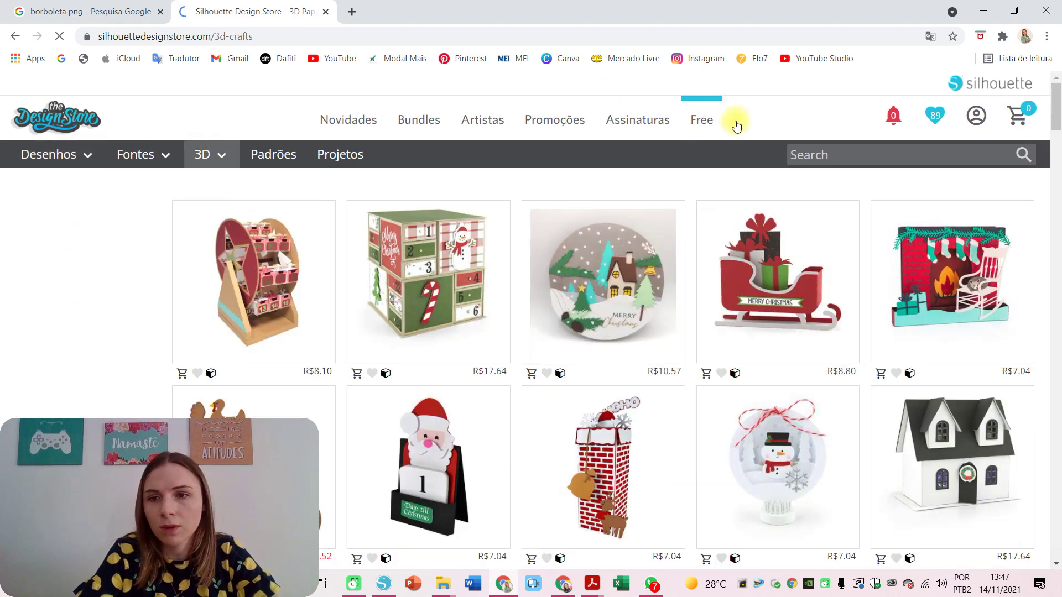
pyautogui.moveTo(1059, 115); pyautogui.dragTo(1059, 218)
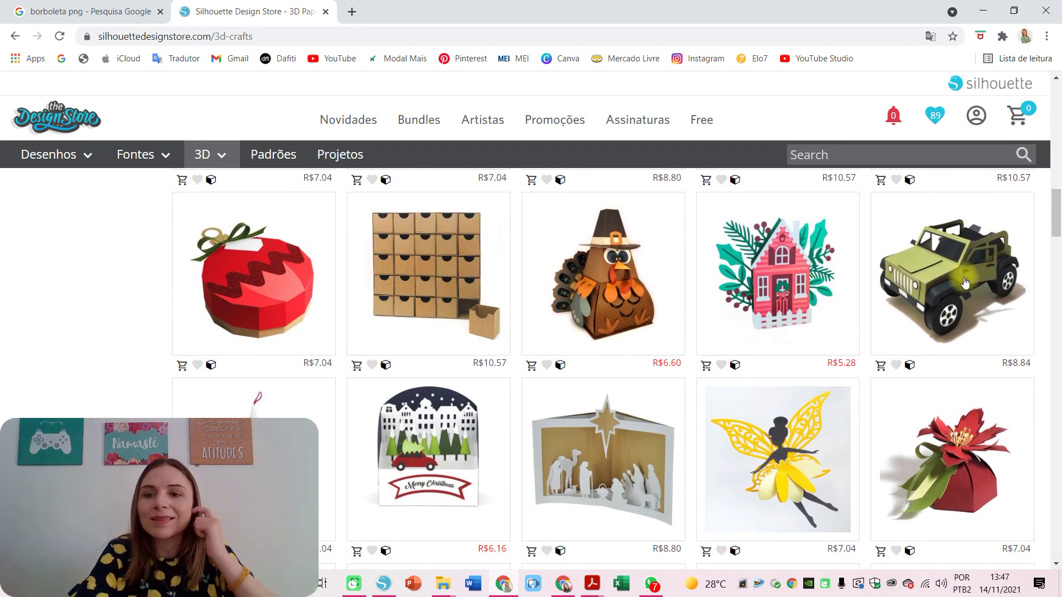
pyautogui.moveTo(1059, 209); pyautogui.dragTo(1059, 227)
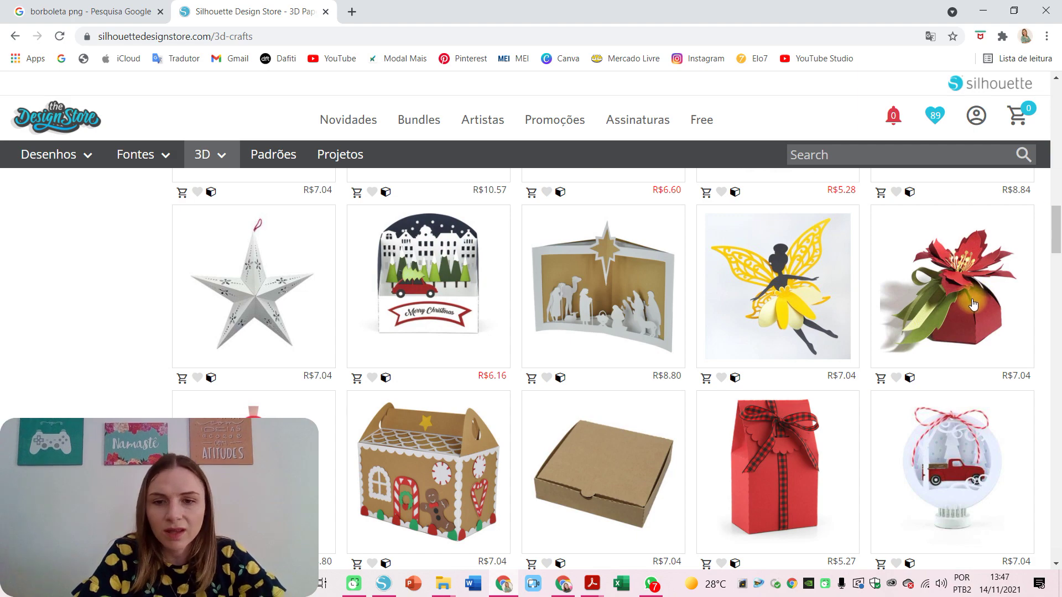
pyautogui.moveTo(1057, 217); pyautogui.dragTo(1058, 331)
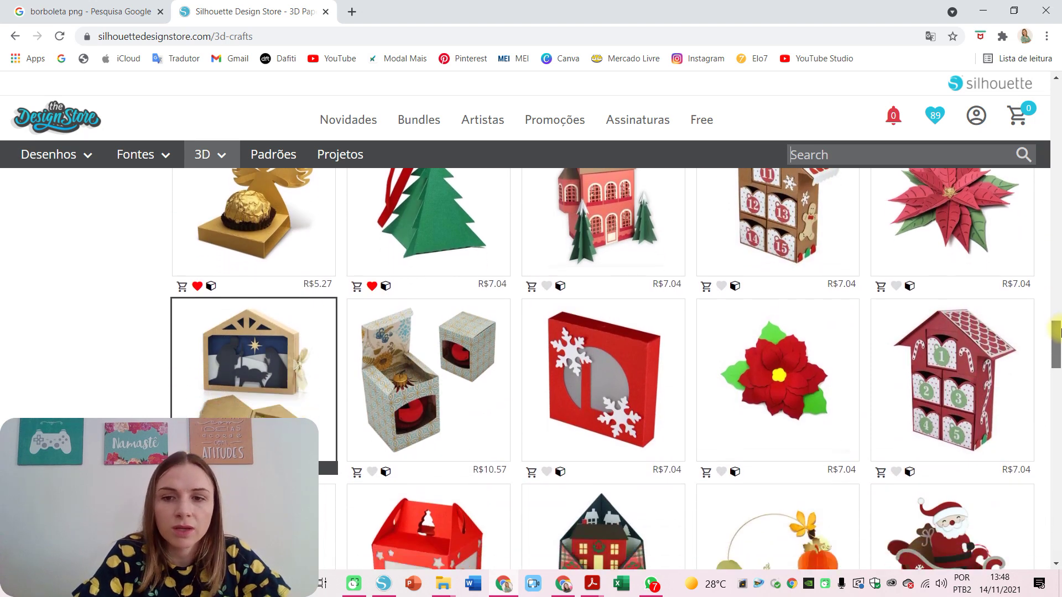
pyautogui.moveTo(1057, 332); pyautogui.dragTo(1038, 445)
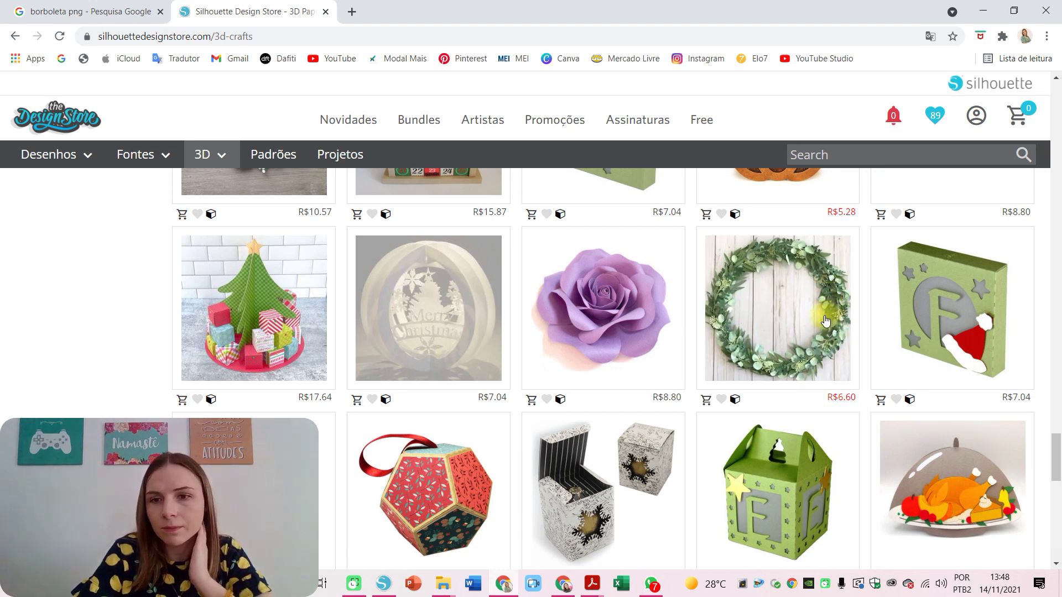
pyautogui.click(706, 399)
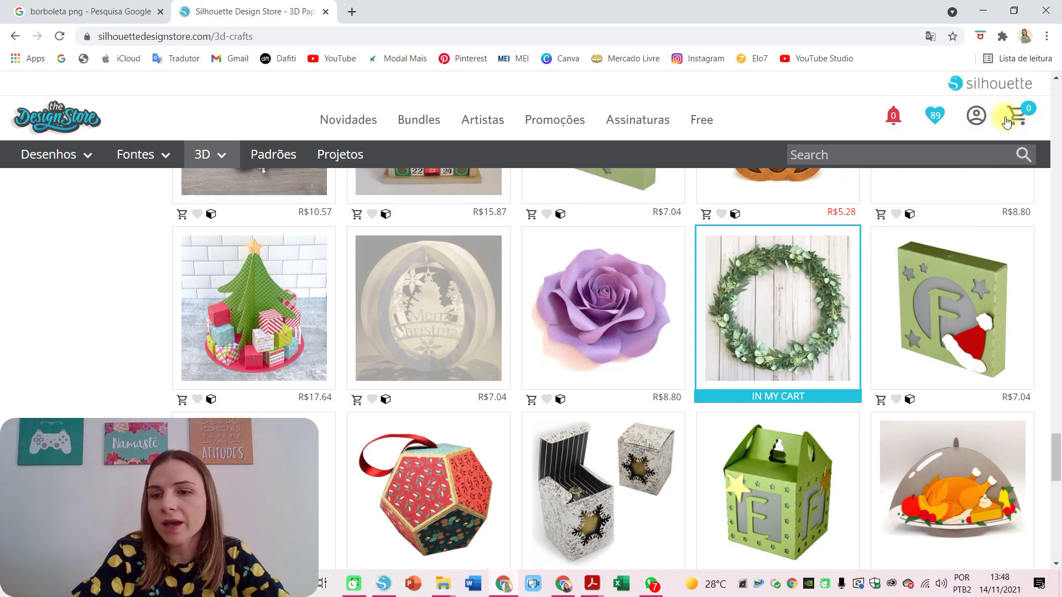
# Step: Go to page 2 of the 3D designs and add the spherical 3D snowflake ornament to the cart
pyautogui.moveTo(1056, 458); pyautogui.dragTo(1057, 508)
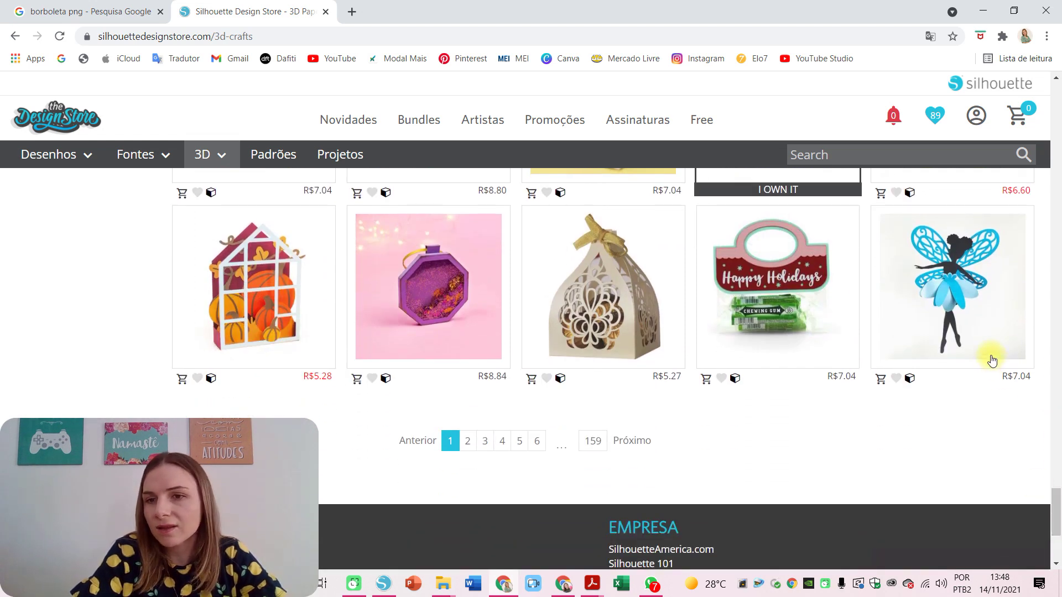
pyautogui.click(467, 442)
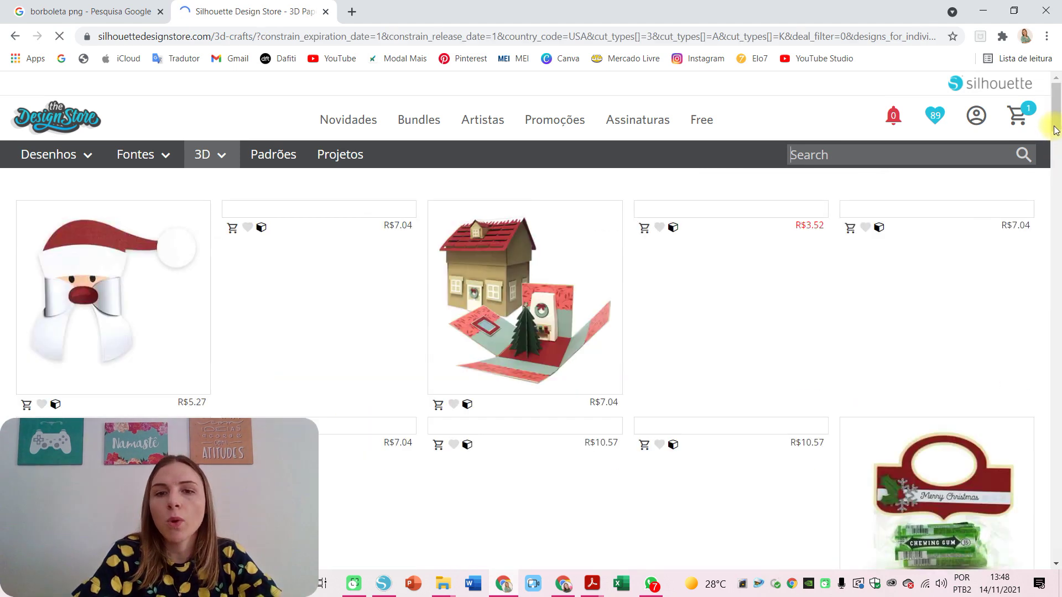
pyautogui.moveTo(1056, 105); pyautogui.dragTo(1056, 140)
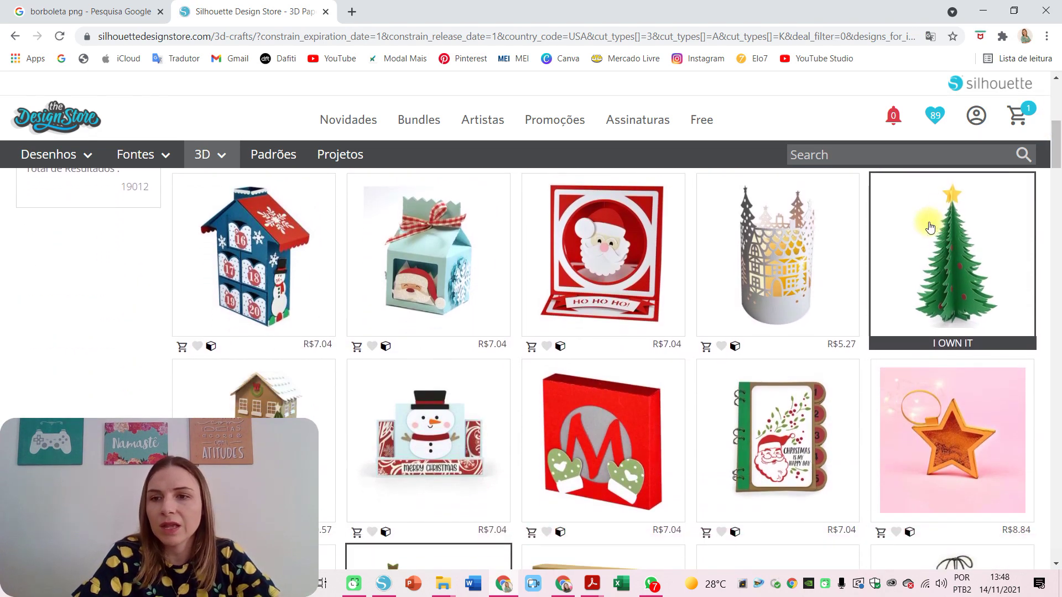
pyautogui.moveTo(1056, 149); pyautogui.dragTo(1057, 203)
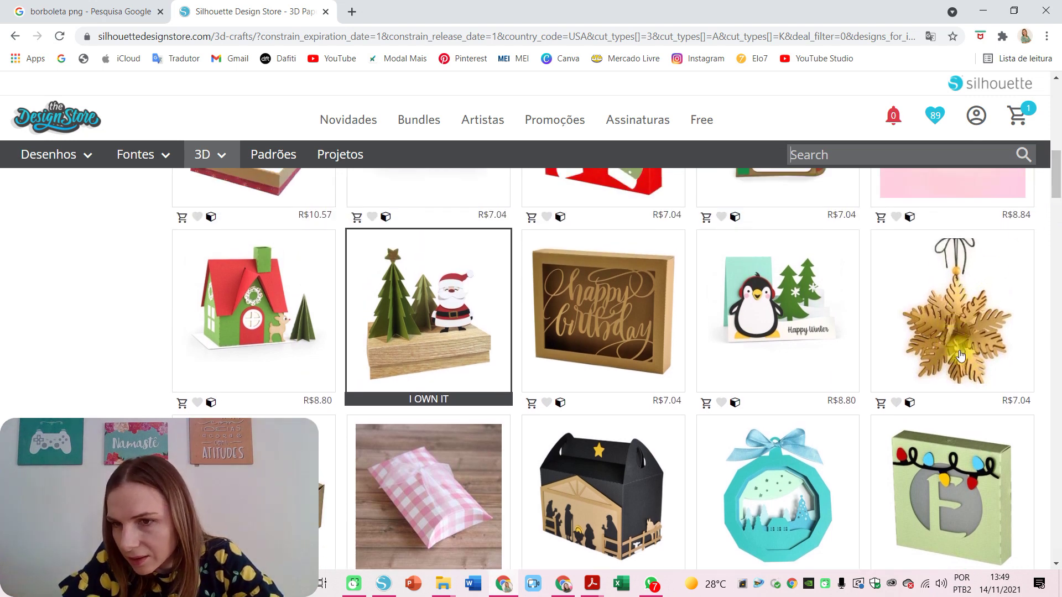
pyautogui.click(880, 402)
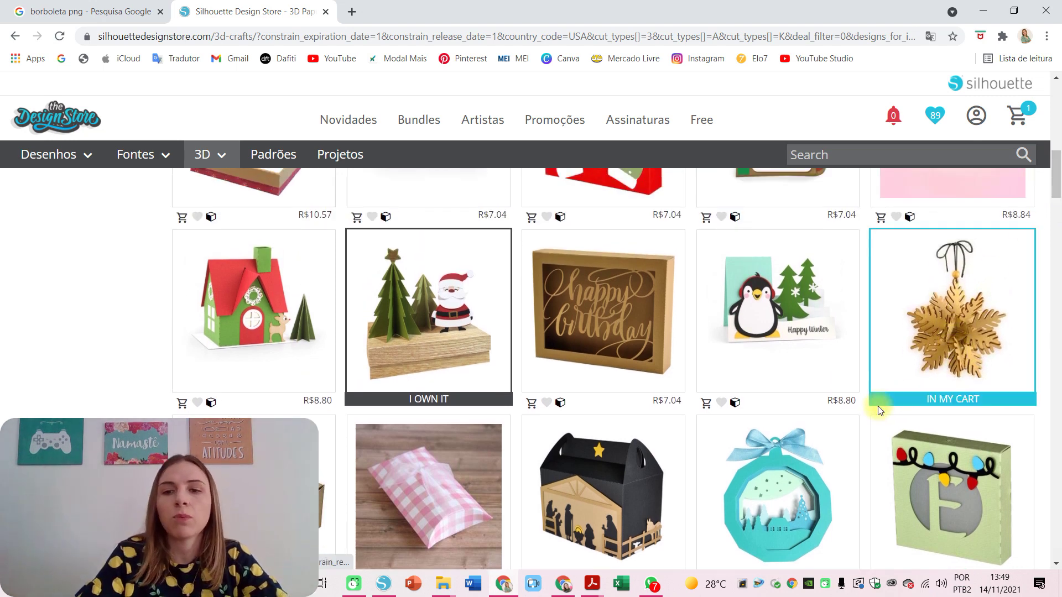
# Step: Look through more 3D designs on this page and the designs saved in the wish list
pyautogui.moveTo(1057, 171); pyautogui.dragTo(1057, 201)
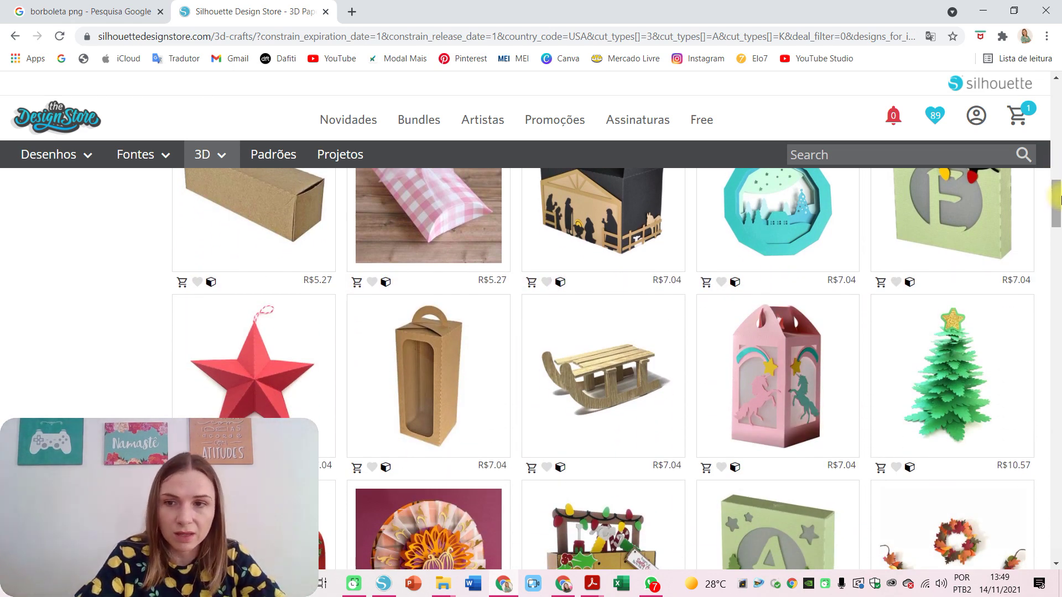
pyautogui.moveTo(1057, 200); pyautogui.dragTo(1055, 330)
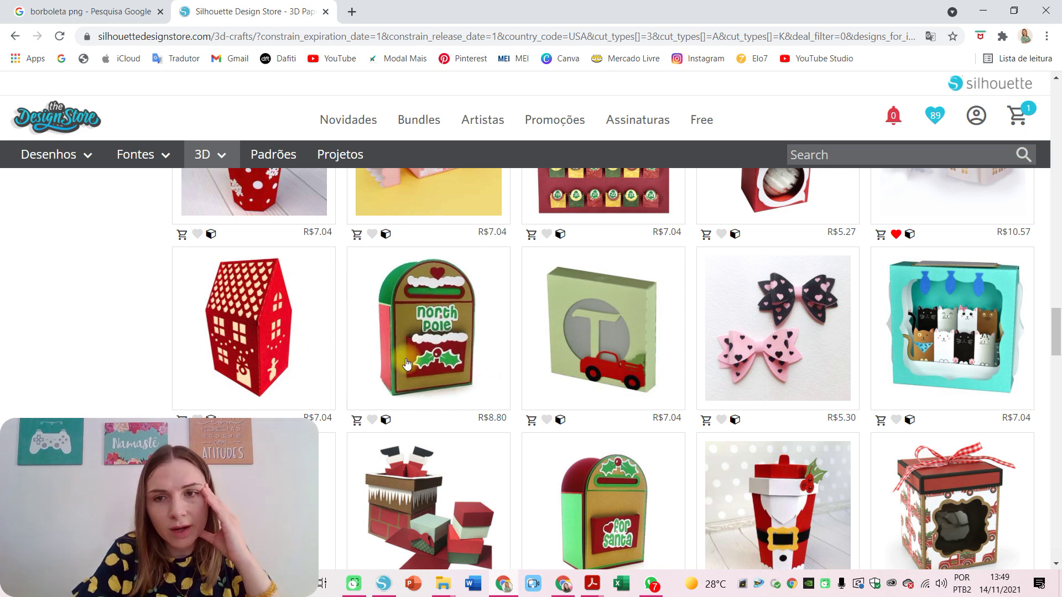
pyautogui.click(933, 116)
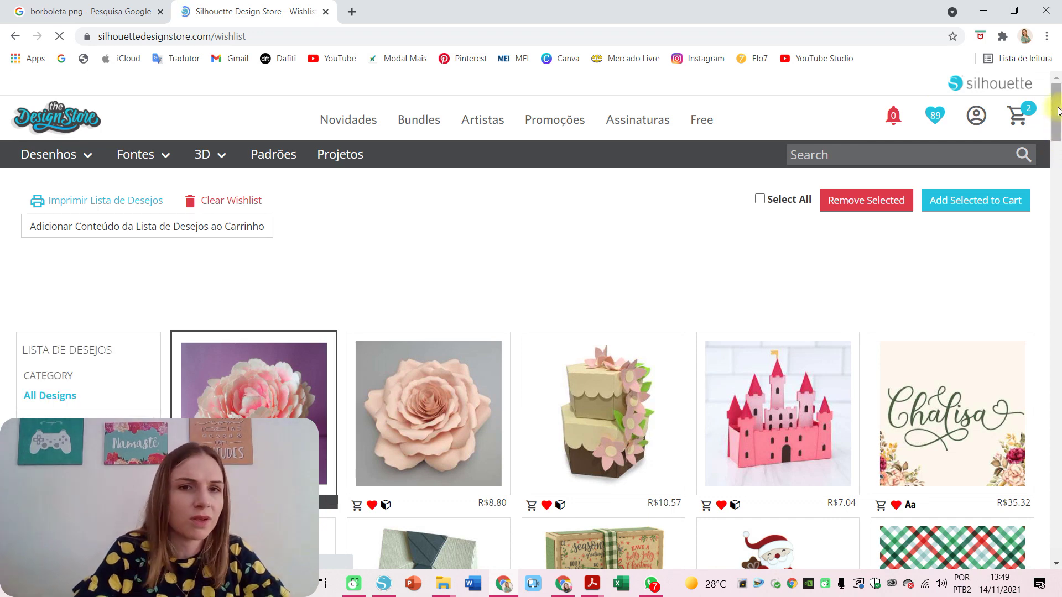
pyautogui.moveTo(1057, 92); pyautogui.dragTo(882, 118)
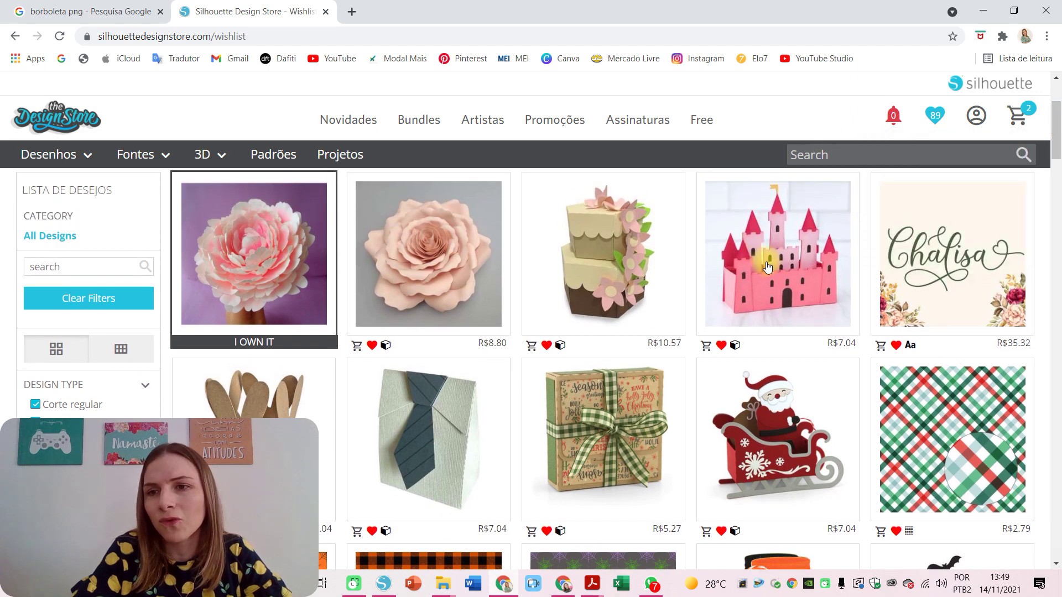
pyautogui.moveTo(1058, 134); pyautogui.dragTo(1058, 267)
pyautogui.moveTo(1057, 279); pyautogui.dragTo(1058, 305)
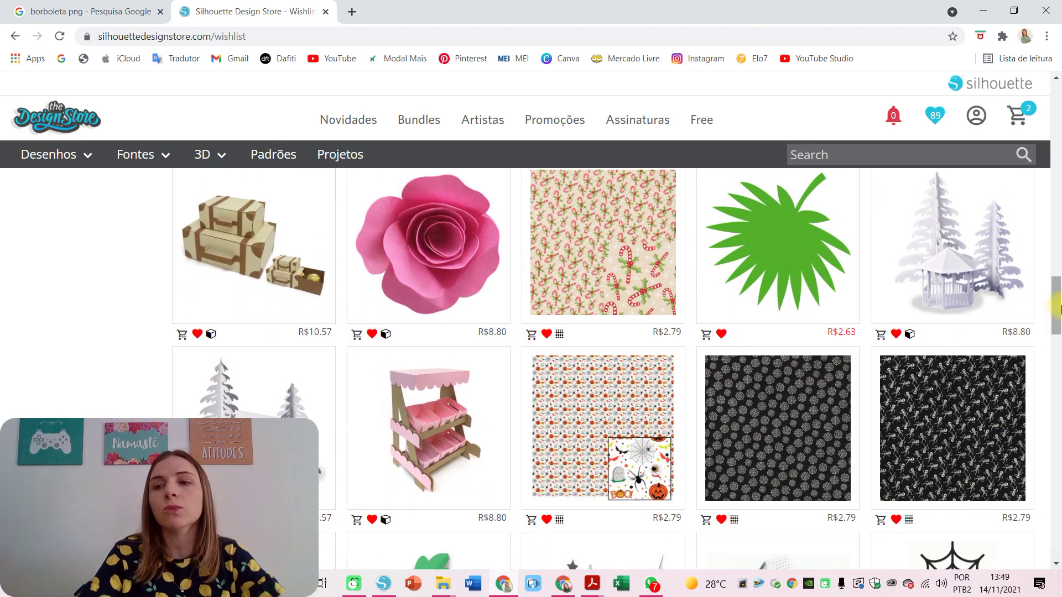
# Step: Open the shopping cart and proceed to checkout with the eucalyptus wreath and snowflake ornament
pyautogui.moveTo(1058, 300); pyautogui.dragTo(1058, 38)
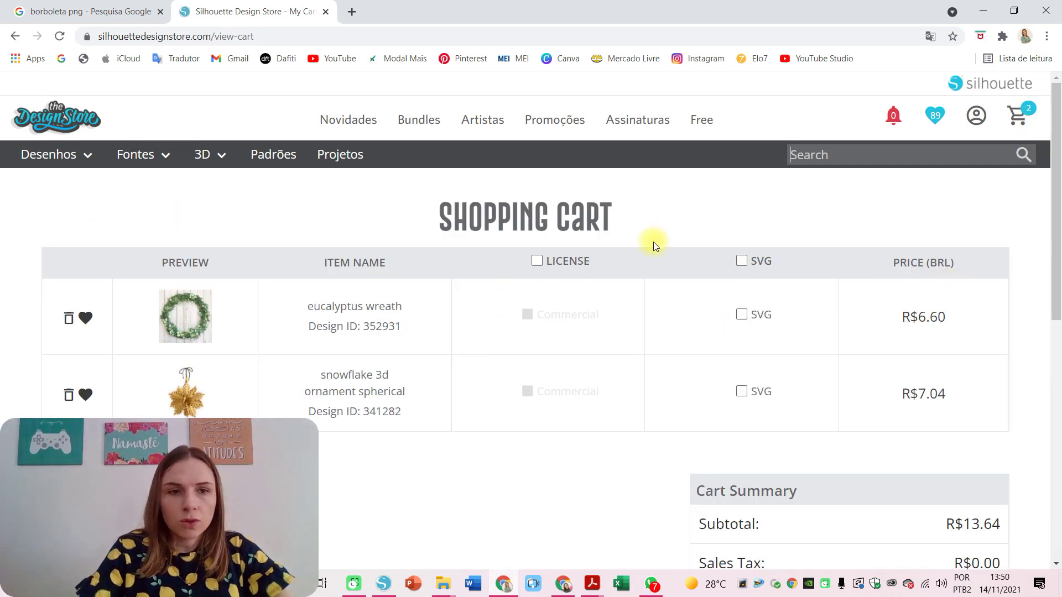
pyautogui.moveTo(1056, 155); pyautogui.dragTo(1054, 279)
pyautogui.click(911, 444)
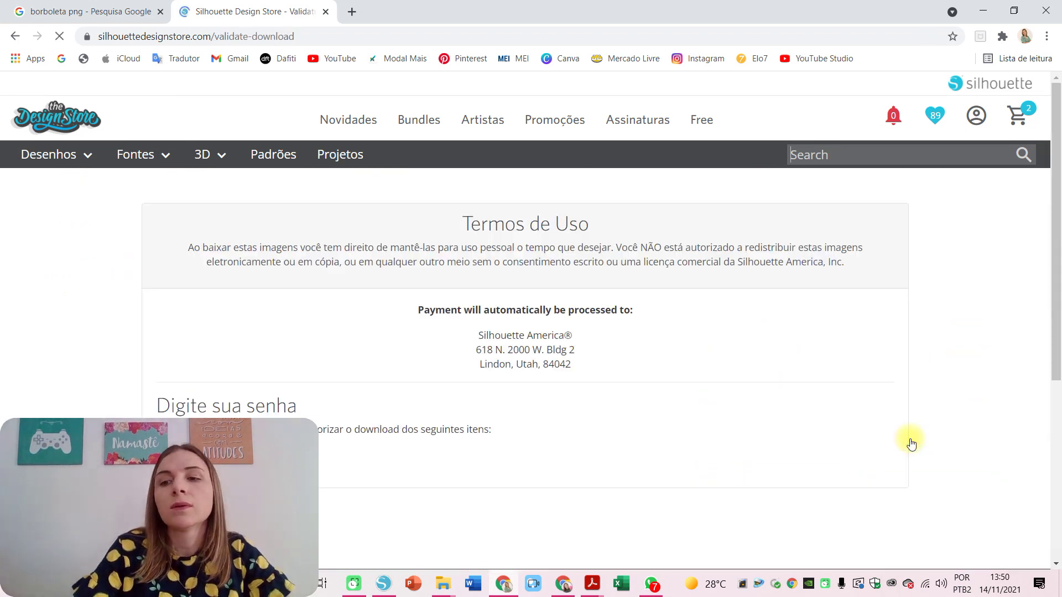
# Step: Authorize the order with the account password and save the purchased designs' archive in the Borboleta folder
pyautogui.scroll(-2, 1056, 183)
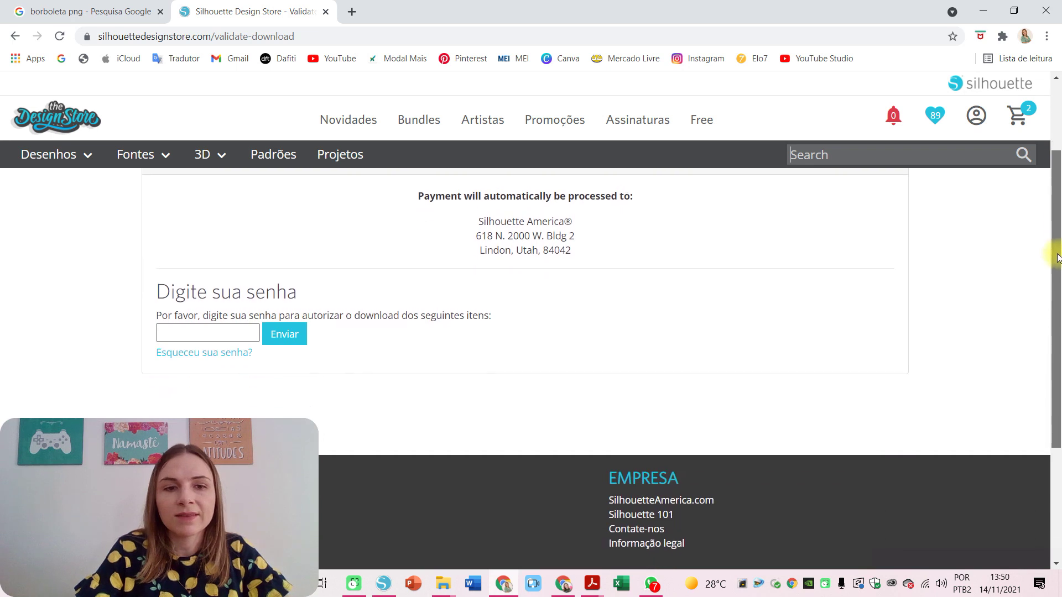
pyautogui.click(230, 324)
pyautogui.write('•••••')
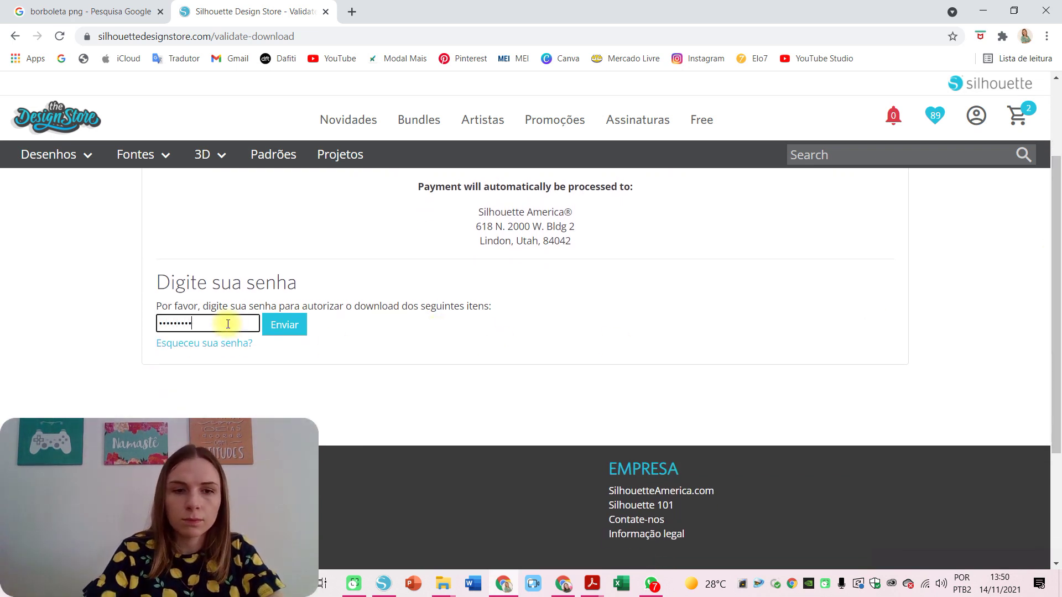
pyautogui.click(284, 325)
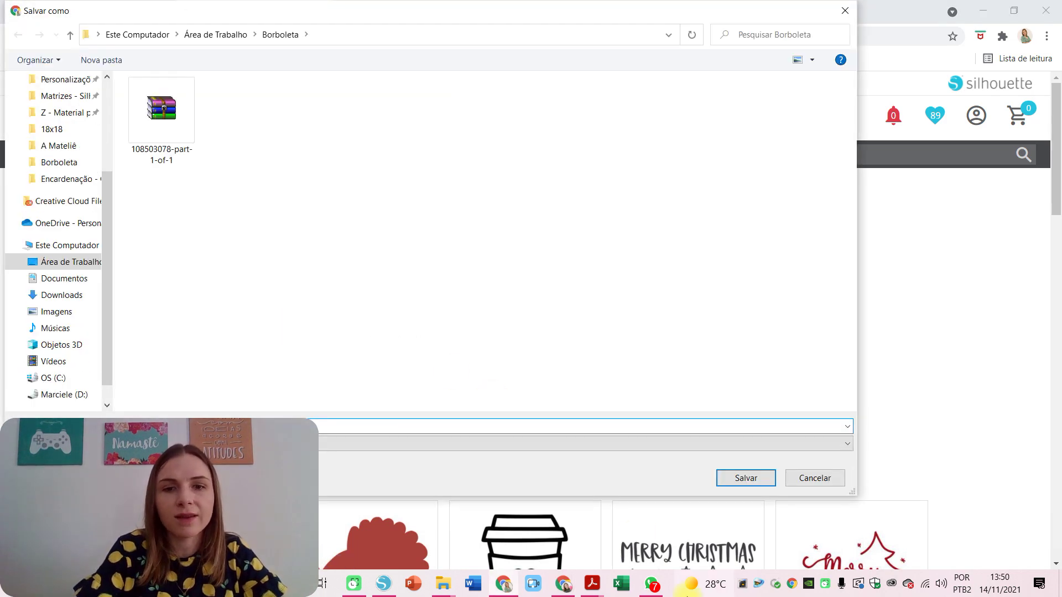
pyautogui.click(737, 479)
pyautogui.click(525, 539)
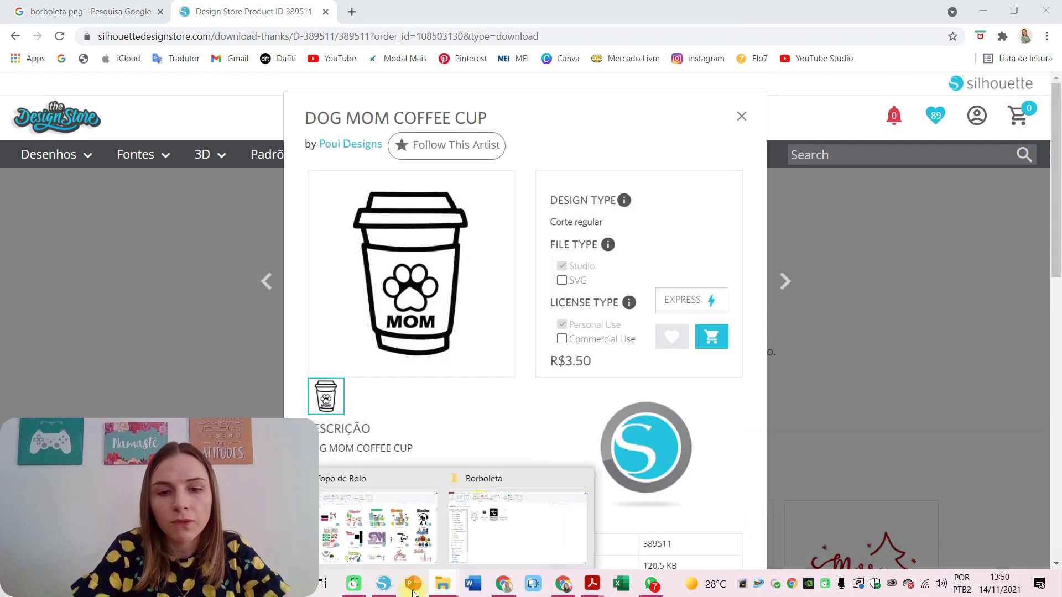
# Step: Switch to Silhouette Studio and examine the newly downloaded designs in the library's Downloads Recentes folder
pyautogui.click(383, 583)
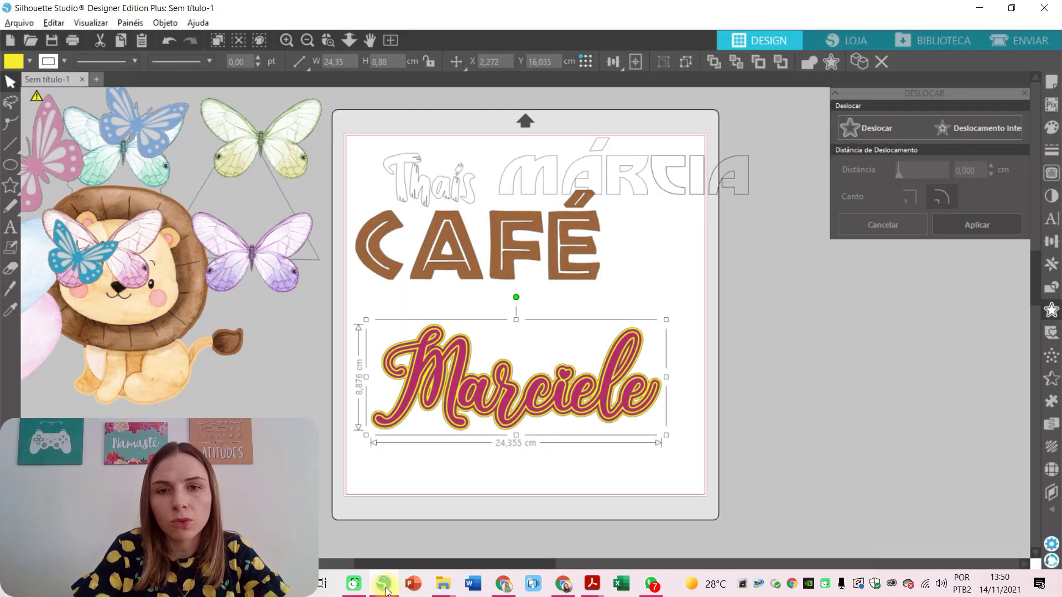
pyautogui.click(767, 320)
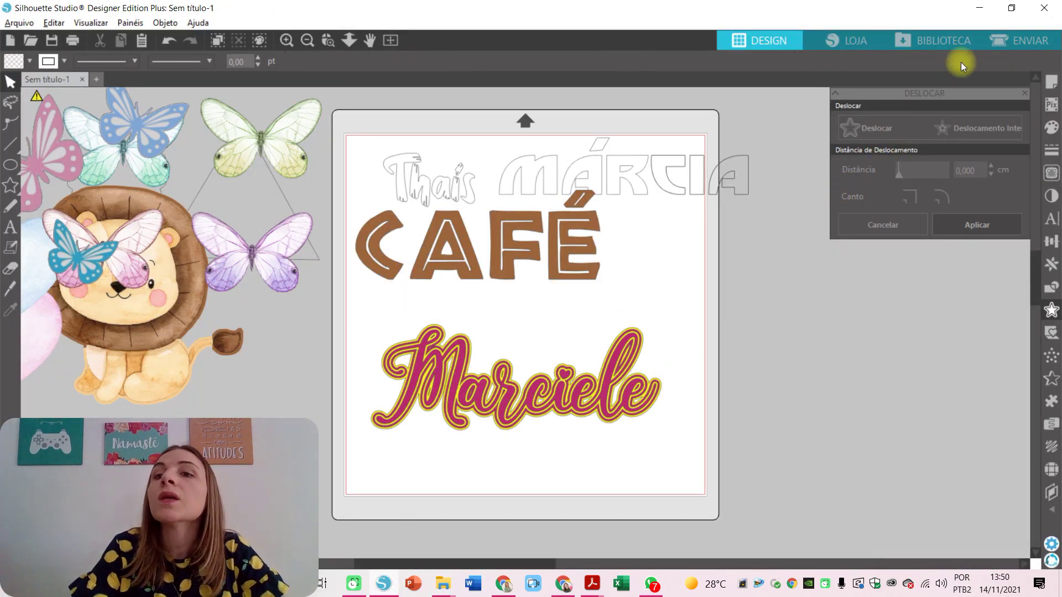
pyautogui.click(941, 41)
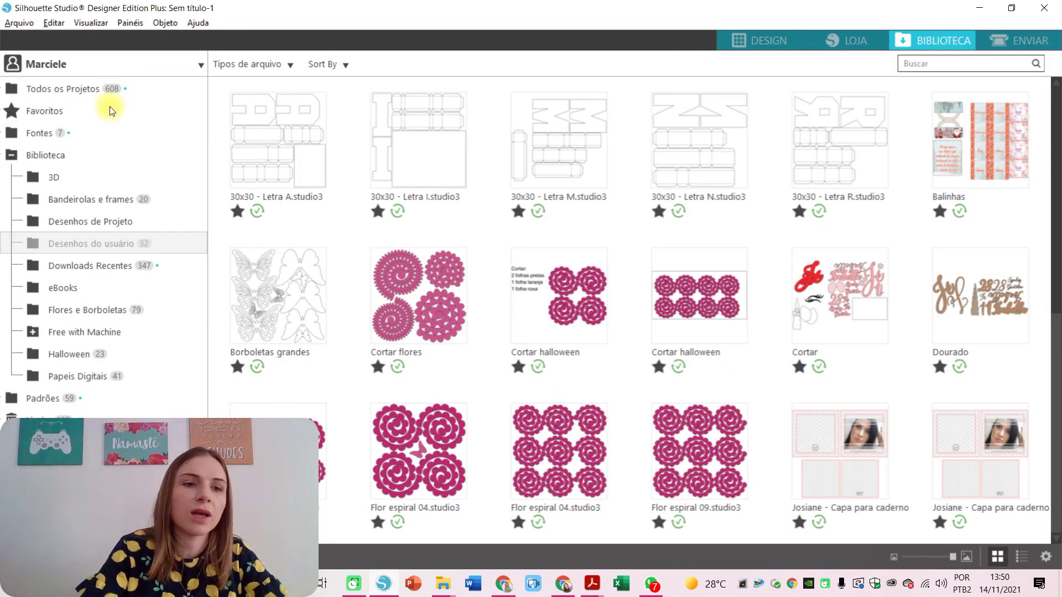
pyautogui.click(95, 268)
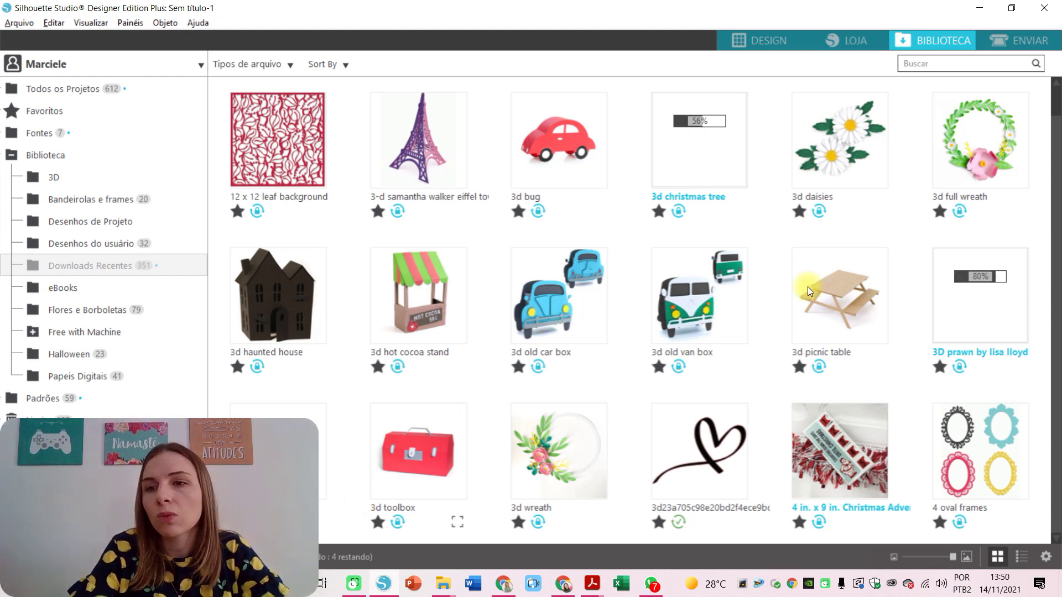
pyautogui.scroll(-6, 323, 238)
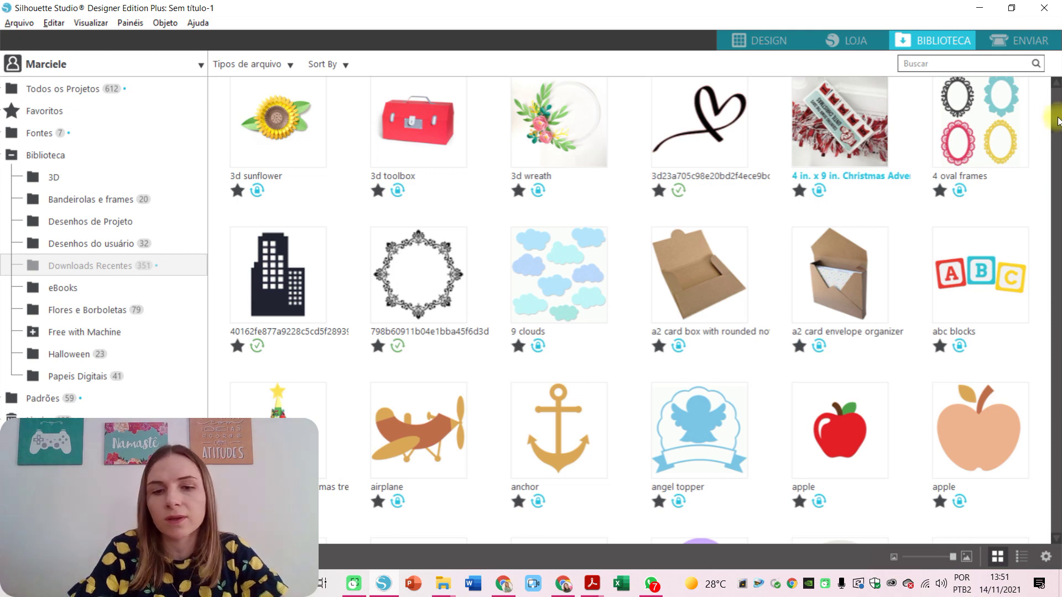
pyautogui.scroll(-1, 1057, 122)
pyautogui.scroll(-1, 1057, 141)
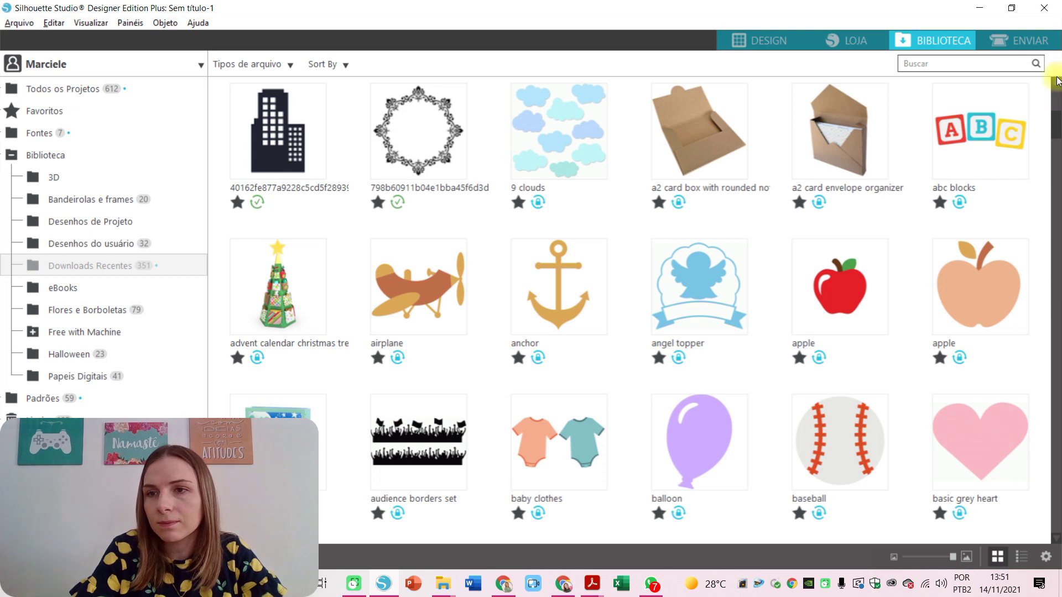
pyautogui.moveTo(1057, 131); pyautogui.dragTo(1058, 137)
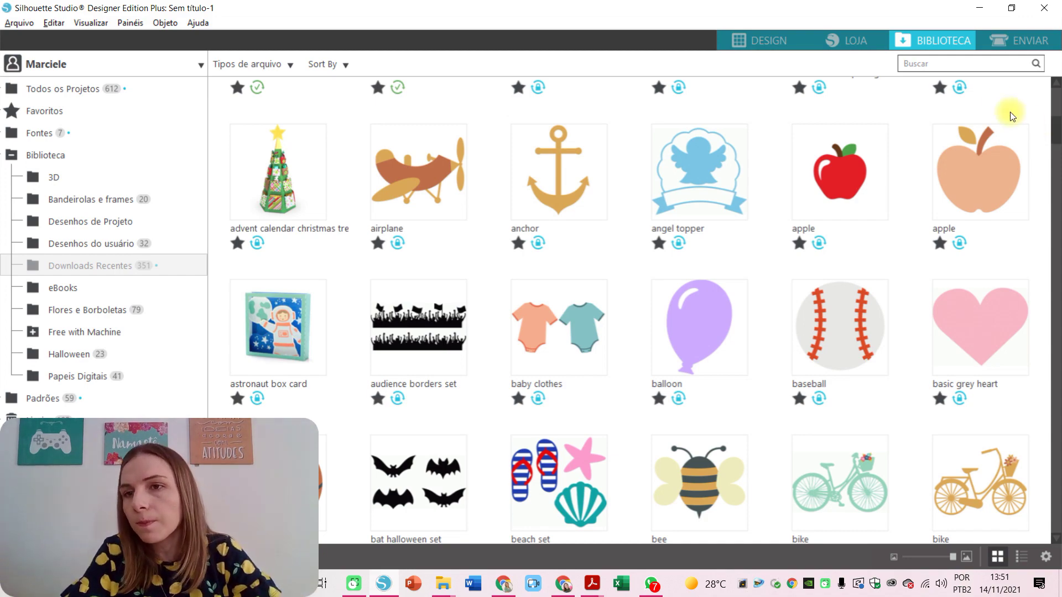
pyautogui.moveTo(1057, 133); pyautogui.dragTo(1057, 92)
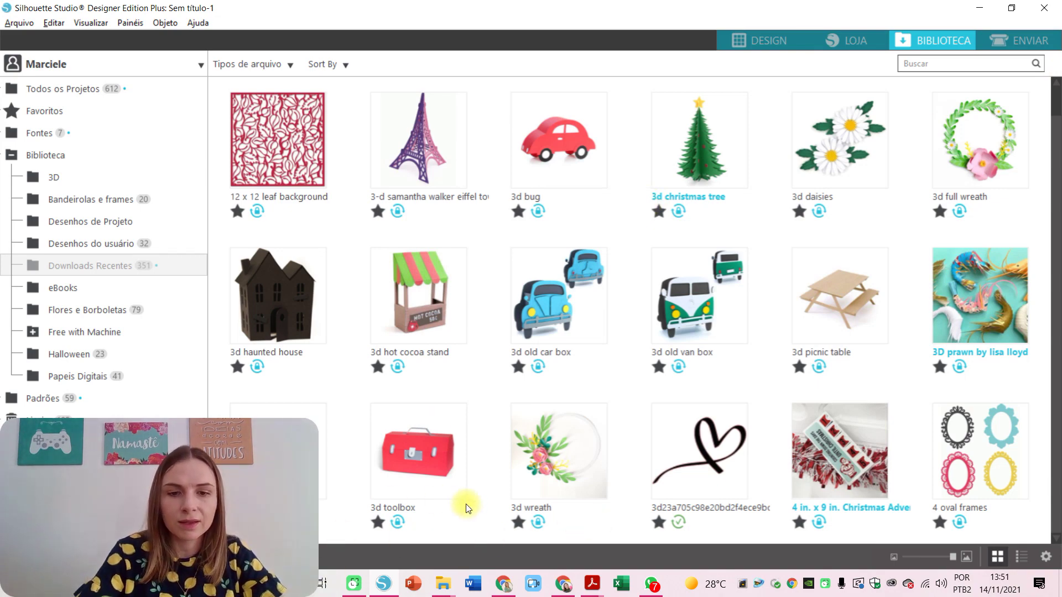
# Step: Create a new blank document and place the eucalyptus wreath from the library's Downloads Recentes folder on its page
pyautogui.click(385, 585)
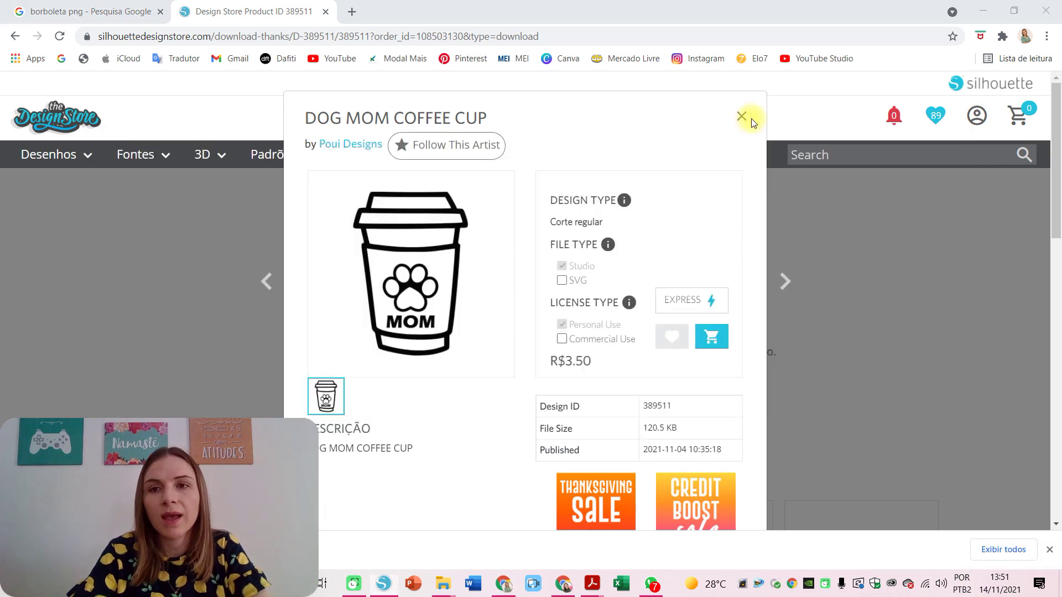
pyautogui.hotkey('alt', 'Tab')
pyautogui.click(777, 37)
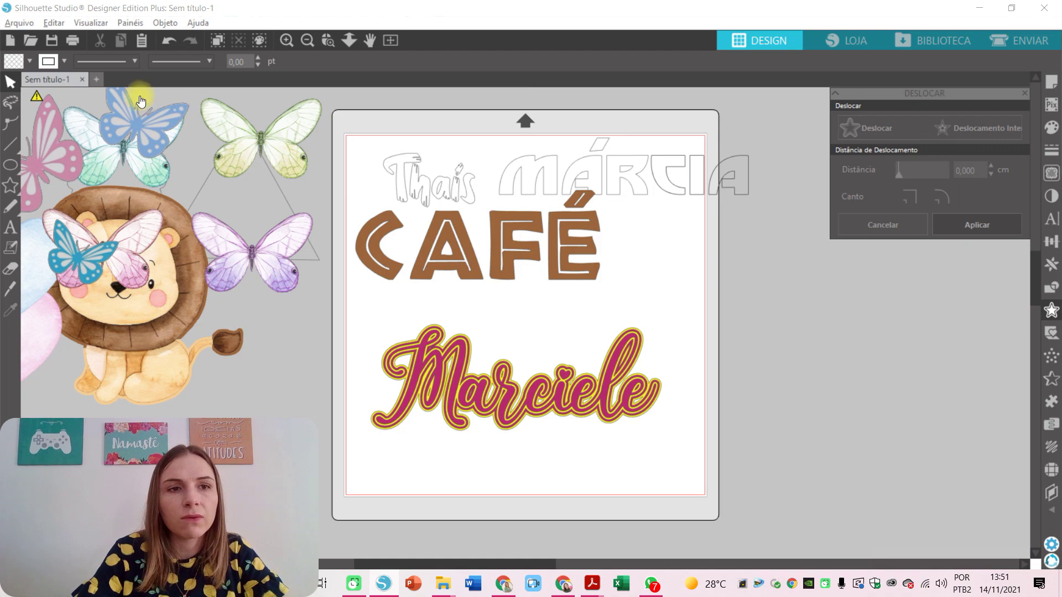
pyautogui.click(97, 79)
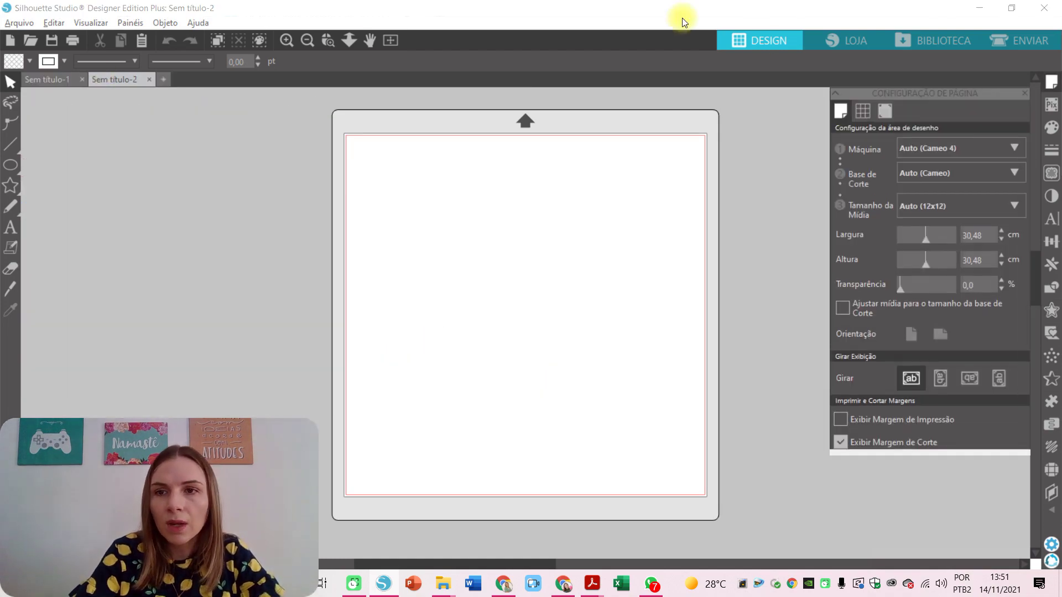
pyautogui.click(947, 44)
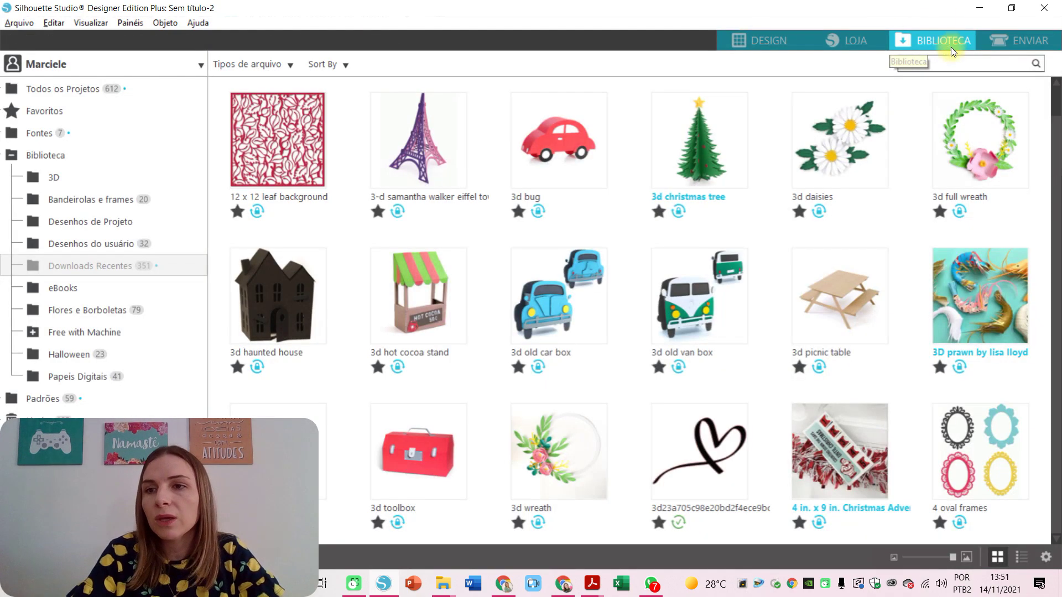
pyautogui.moveTo(1058, 105); pyautogui.dragTo(1058, 264)
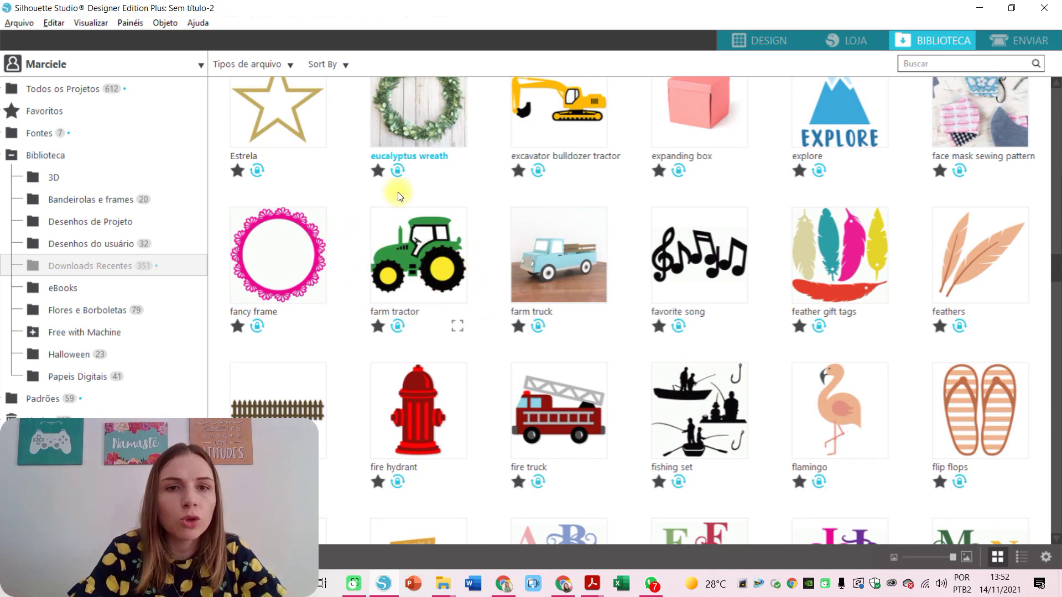
pyautogui.doubleClick(431, 129)
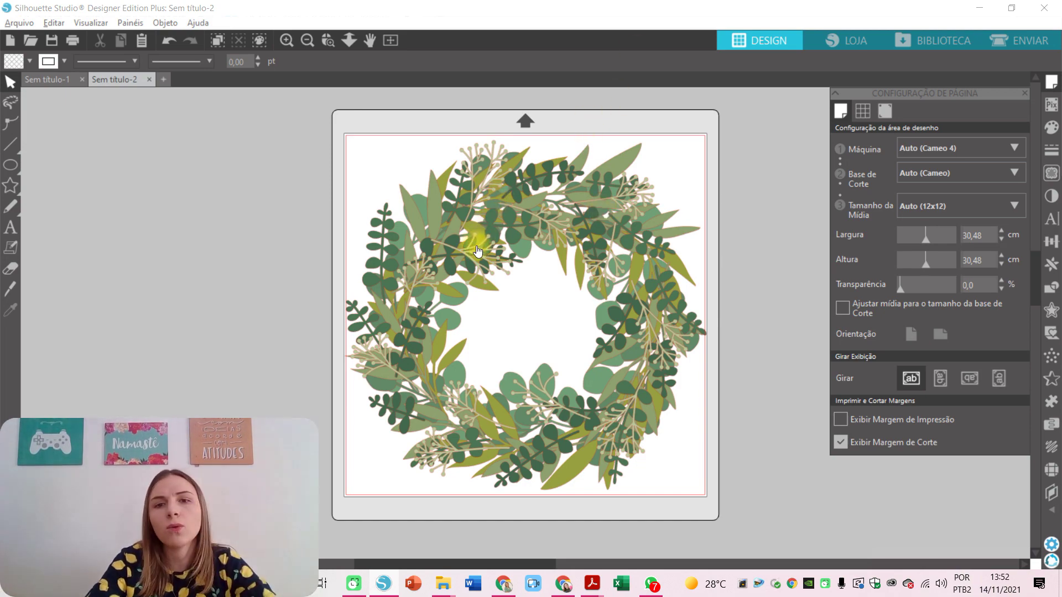
# Step: Move the wreath's beige twigs and dark green small-leaf sprigs off the page onto the surrounding work area
pyautogui.moveTo(479, 251); pyautogui.dragTo(138, 212)
pyautogui.click(449, 270)
pyautogui.moveTo(448, 269); pyautogui.dragTo(107, 163)
pyautogui.click(388, 284)
pyautogui.moveTo(389, 283); pyautogui.dragTo(24, 232)
pyautogui.click(218, 206)
pyautogui.click(395, 284)
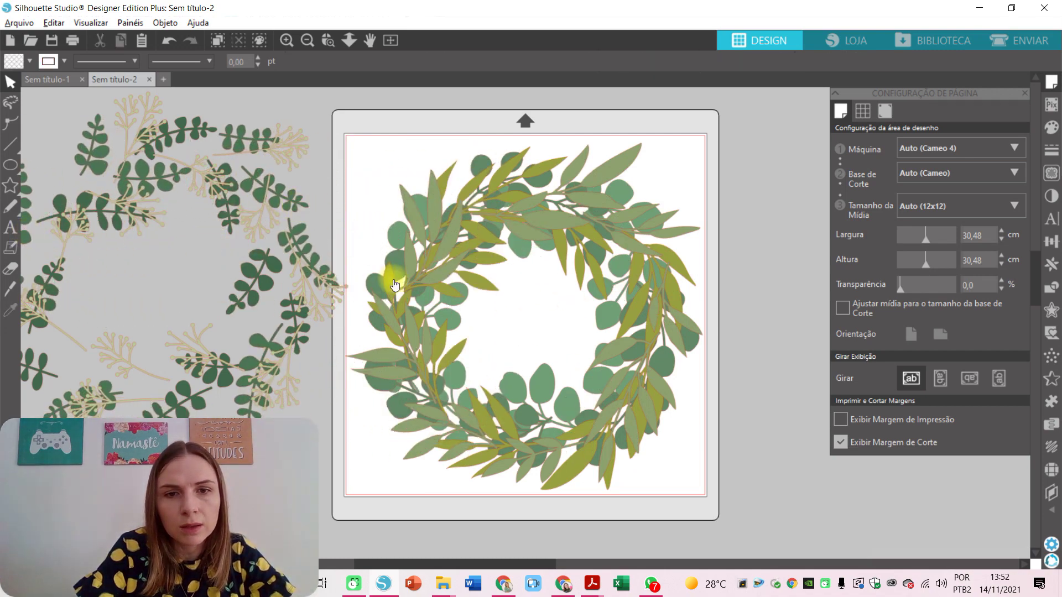
# Step: Move the long grey-green and olive leaf layers off the page, leaving only the round eucalyptus leaves on it
pyautogui.moveTo(395, 285); pyautogui.dragTo(147, 194)
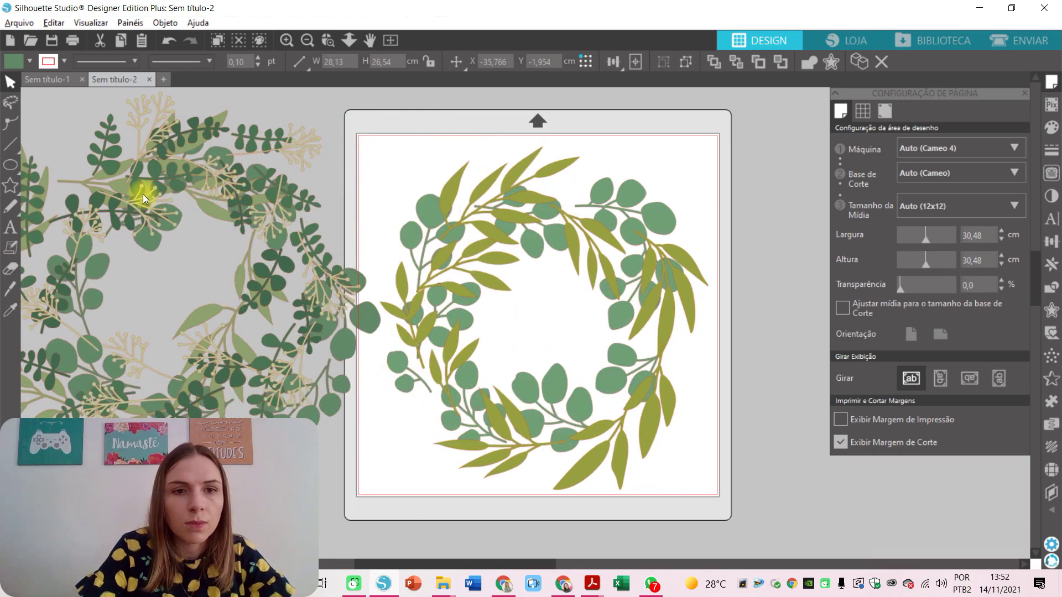
pyautogui.moveTo(410, 212); pyautogui.dragTo(68, 174)
pyautogui.click(431, 188)
pyautogui.moveTo(525, 223)
pyautogui.mouseDown()
pyautogui.moveTo(482, 161)
pyautogui.moveTo(525, 224)
pyautogui.mouseUp()
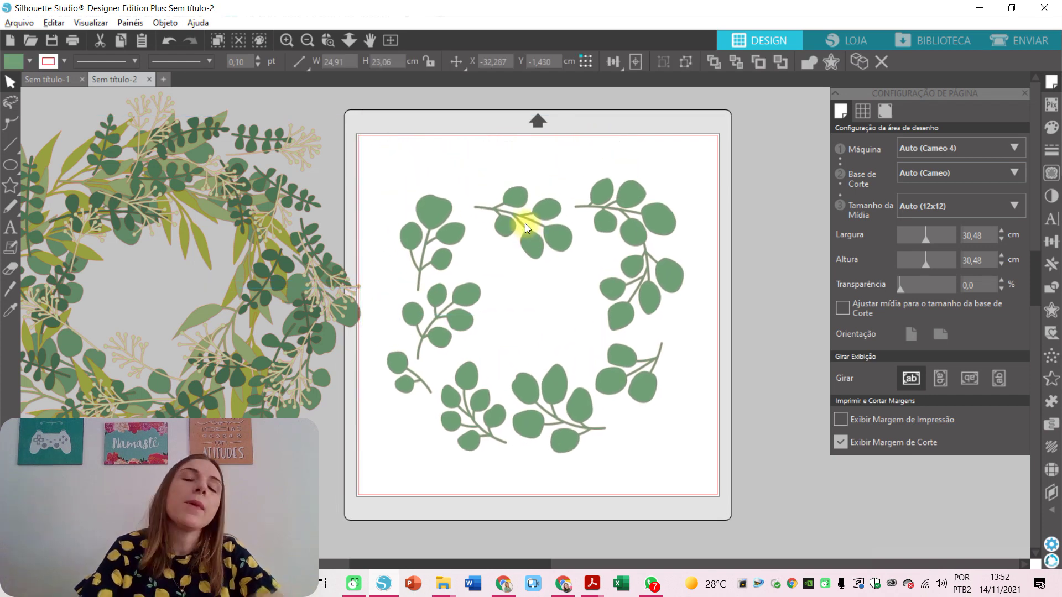
pyautogui.click(526, 225)
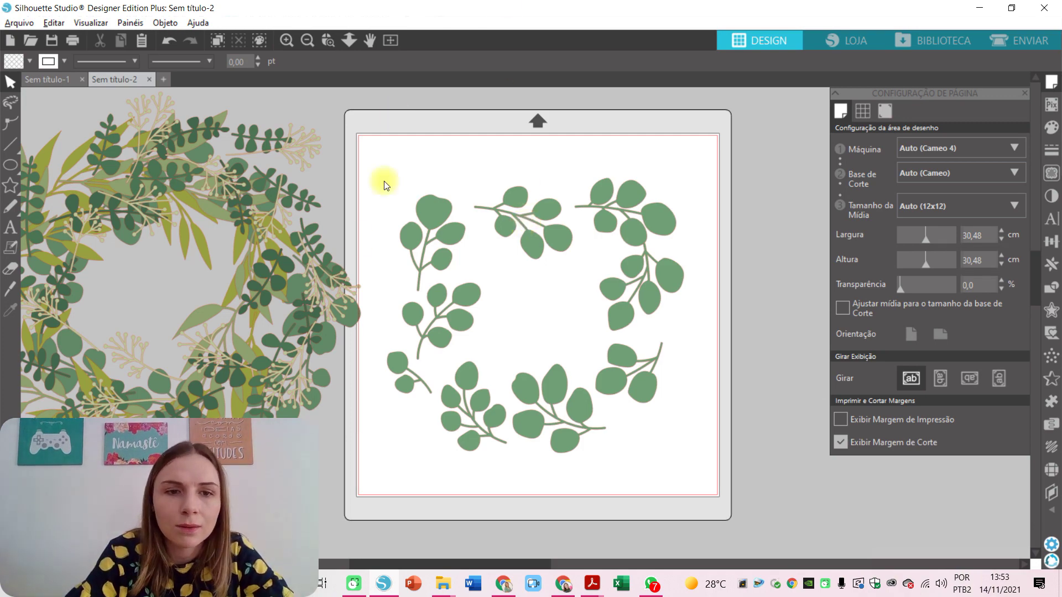
# Step: Move the beige twigs and a group with dark green sprigs and olive leaves back over the round leaves
pyautogui.moveTo(309, 295); pyautogui.dragTo(628, 303)
pyautogui.click(646, 330)
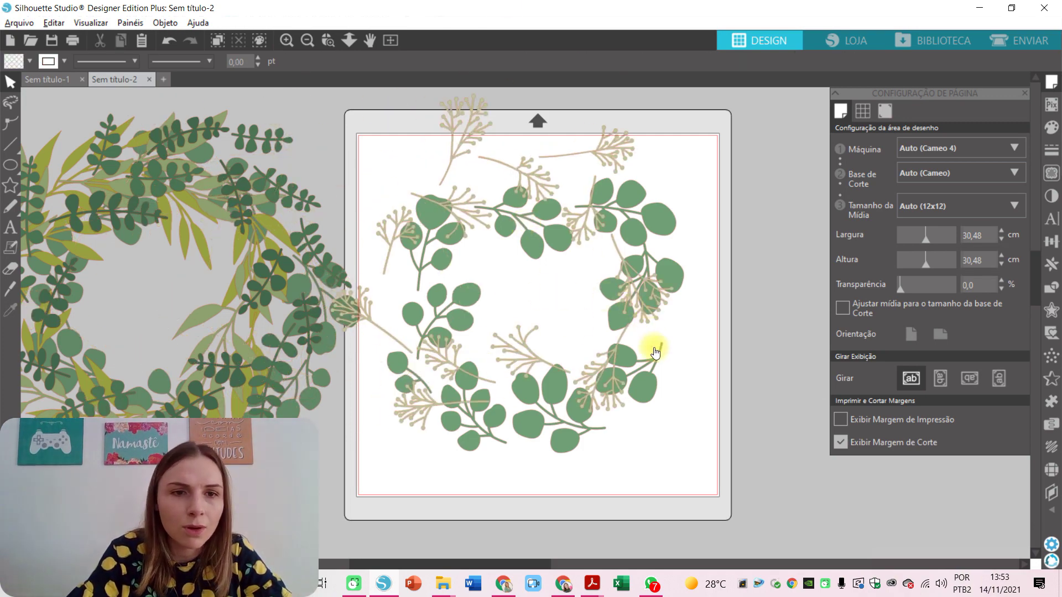
pyautogui.scroll(1, 356, 250)
pyautogui.moveTo(239, 243); pyautogui.dragTo(558, 268)
# Step: Add a third blank document and reposition the beige twig layer in the wreath document
pyautogui.click(197, 78)
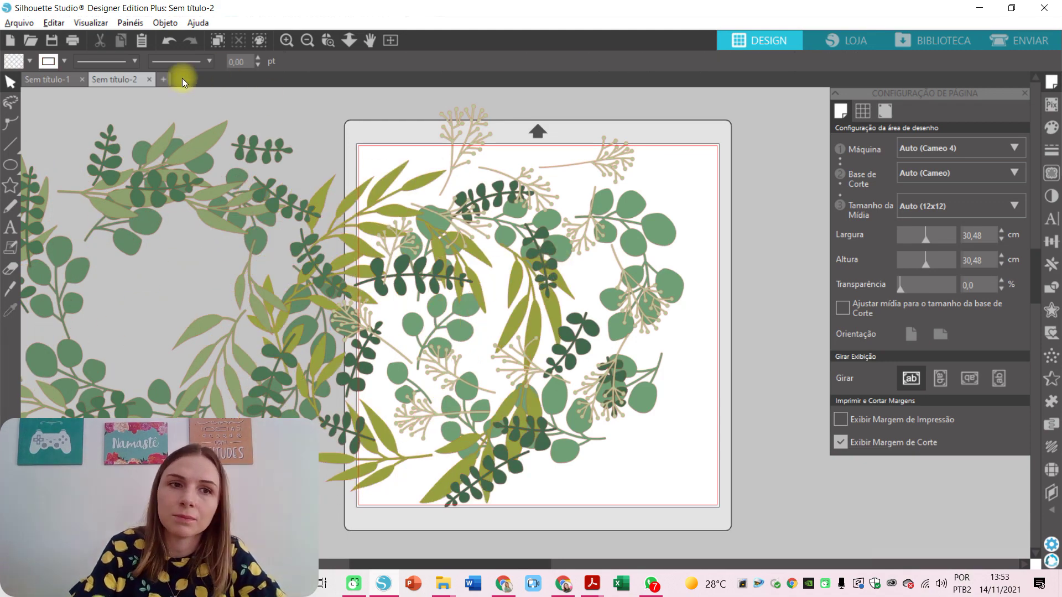
pyautogui.click(165, 80)
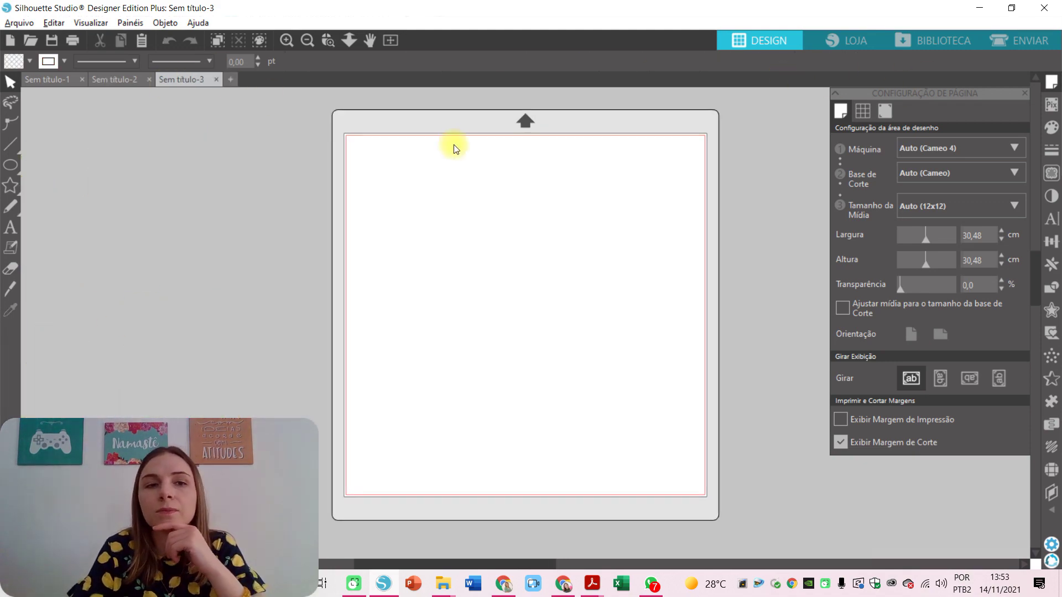
pyautogui.click(121, 82)
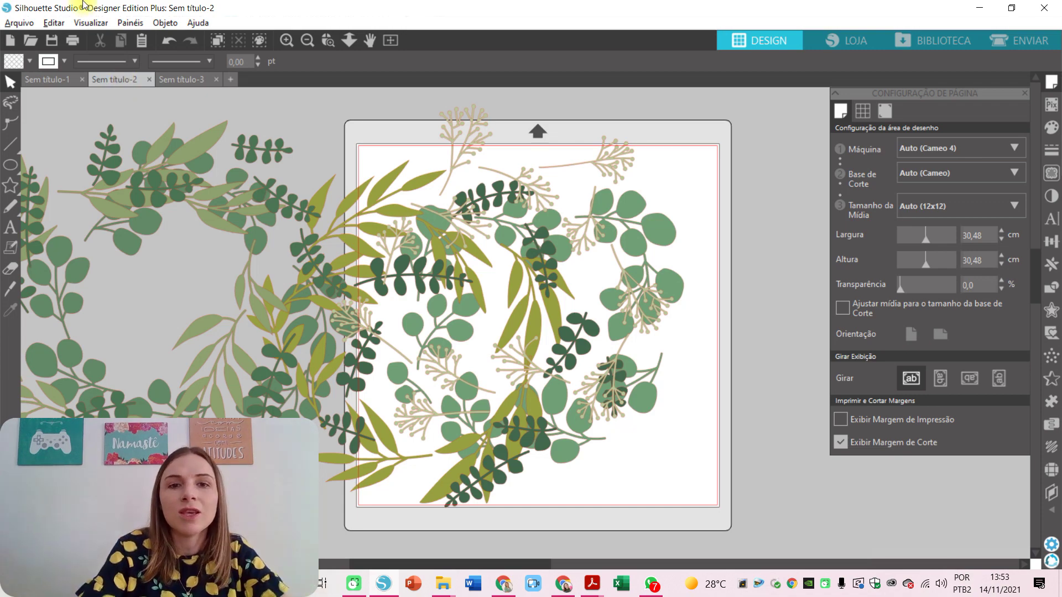
pyautogui.moveTo(526, 144); pyautogui.dragTo(720, 199)
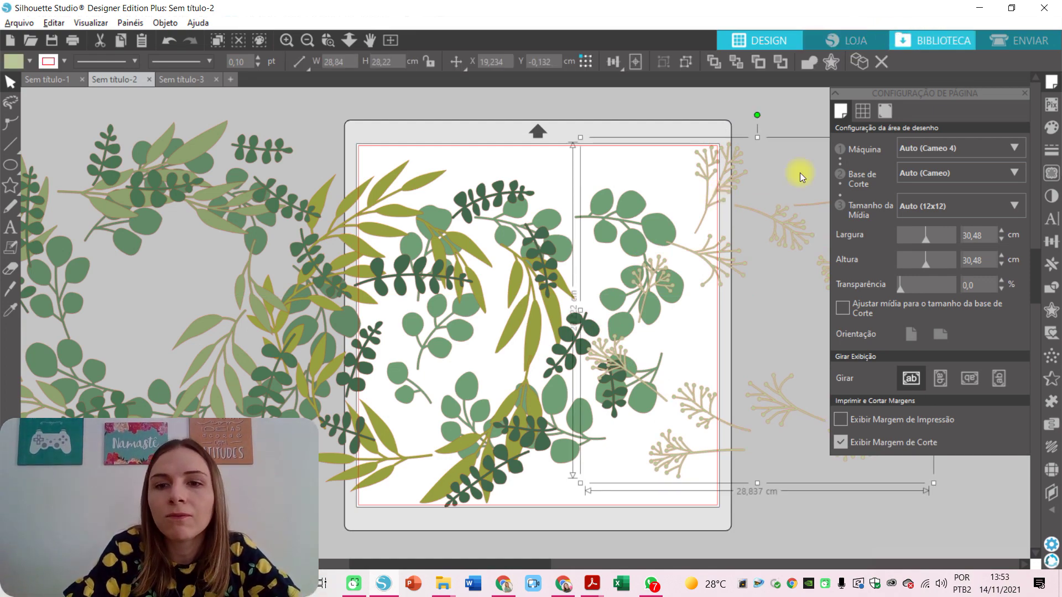
pyautogui.moveTo(758, 214); pyautogui.dragTo(391, 243)
# Step: Switch to the third document and look through the library's recent downloads for the snowflake ornament
pyautogui.click(170, 78)
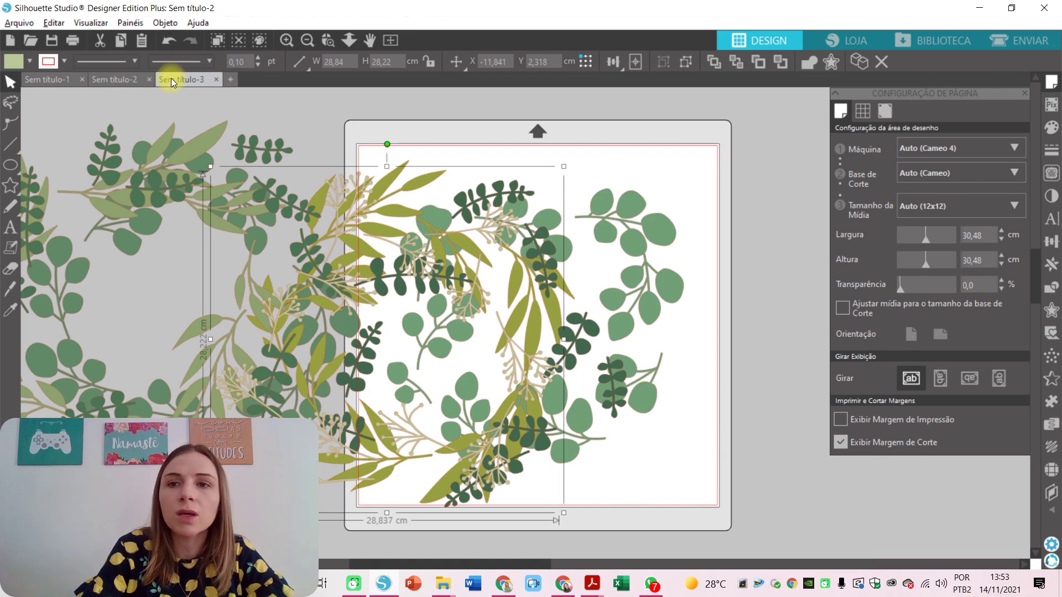
pyautogui.click(868, 41)
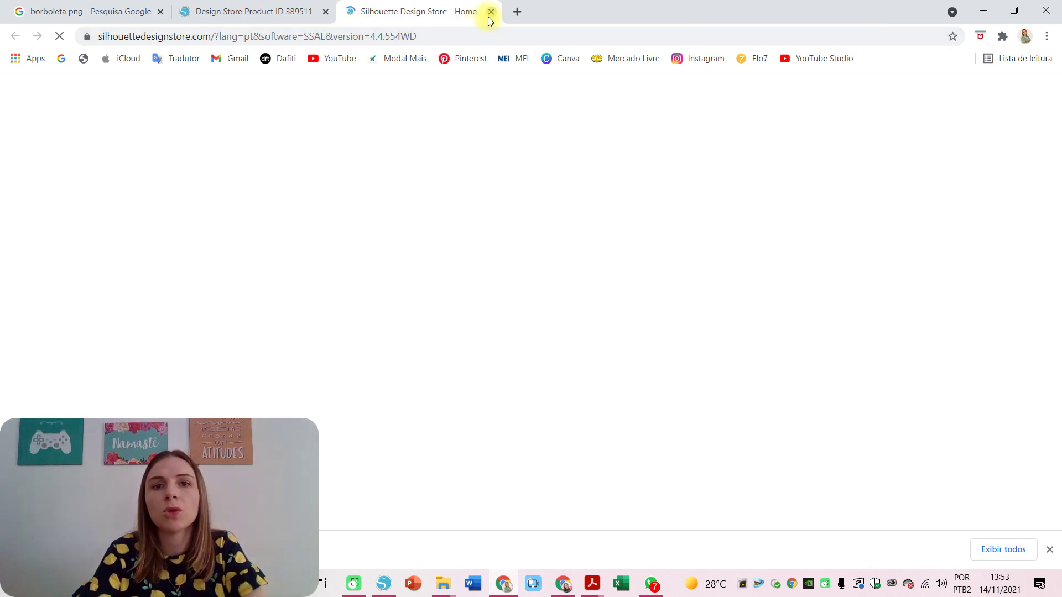
pyautogui.hotkey('alt', 'Tab')
pyautogui.click(958, 37)
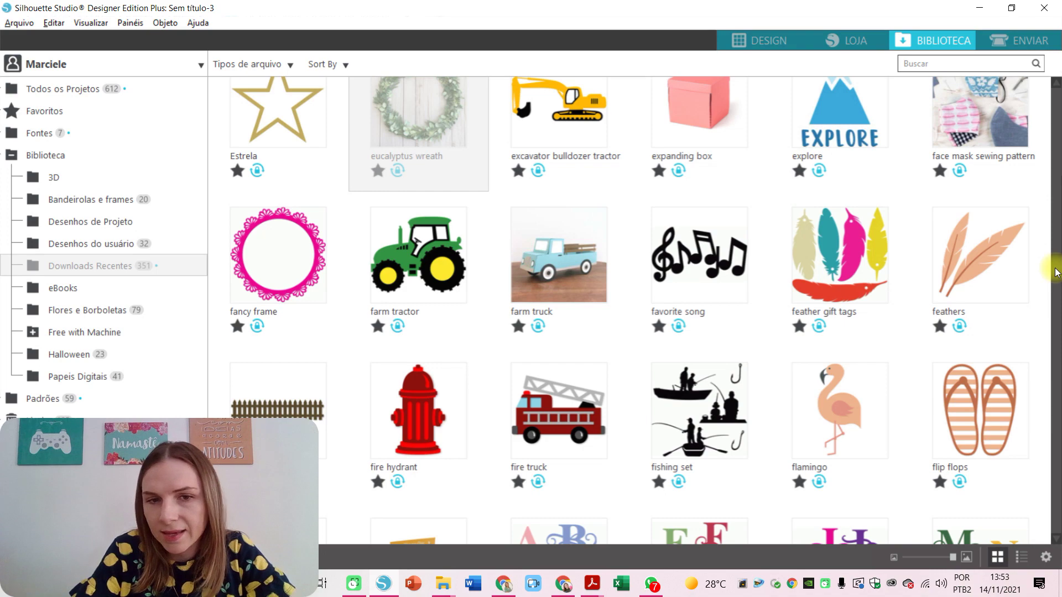
pyautogui.scroll(-5, 1056, 284)
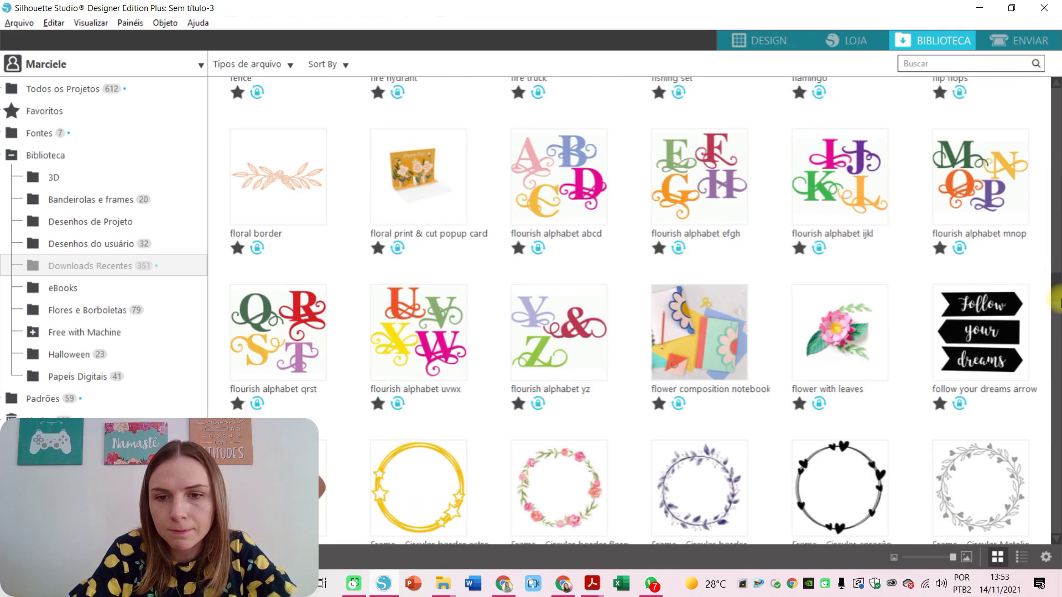
pyautogui.scroll(-5, 1057, 293)
pyautogui.scroll(10, 1056, 299)
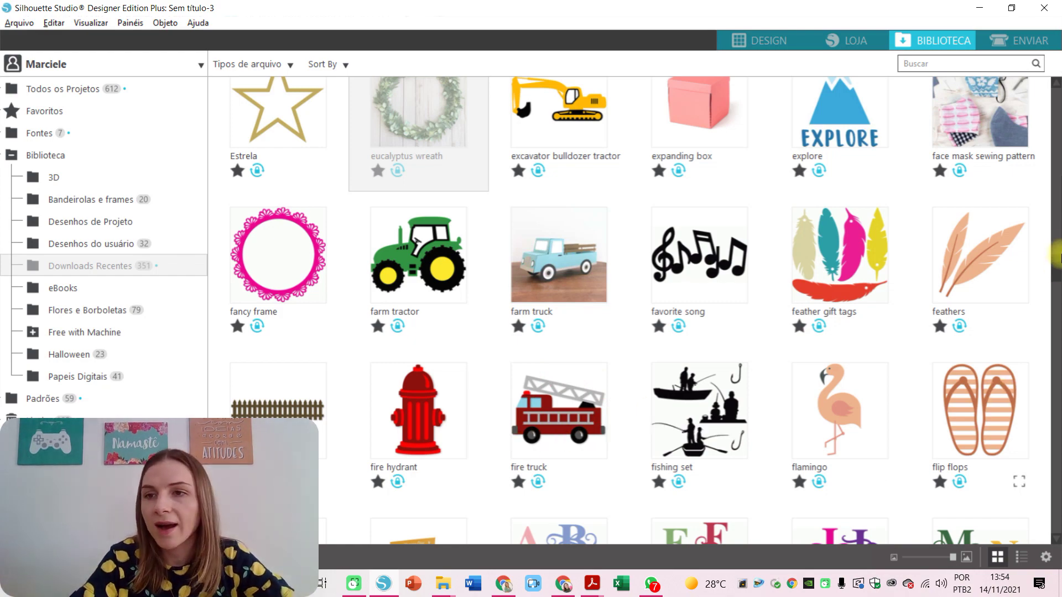
pyautogui.moveTo(1057, 265); pyautogui.dragTo(1058, 99)
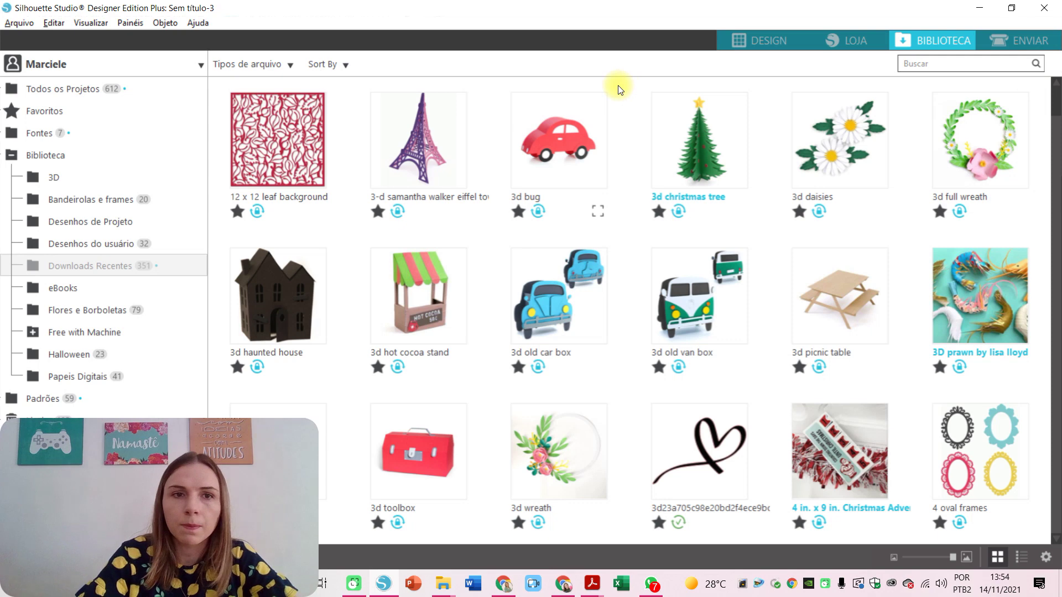
# Step: Sort the library's recent downloads by Data de Modificação
pyautogui.click(324, 64)
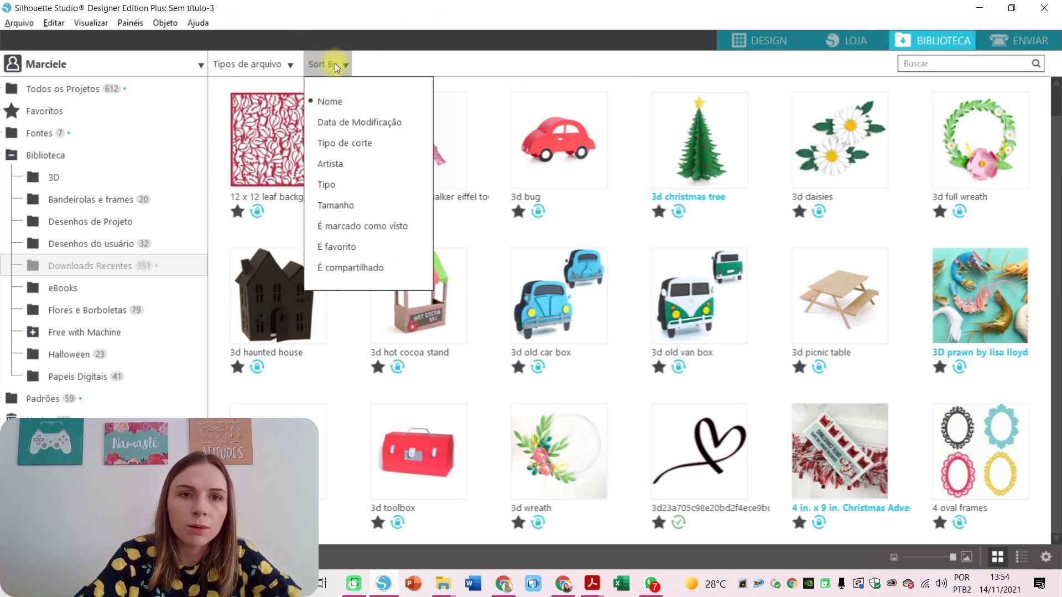
pyautogui.click(393, 130)
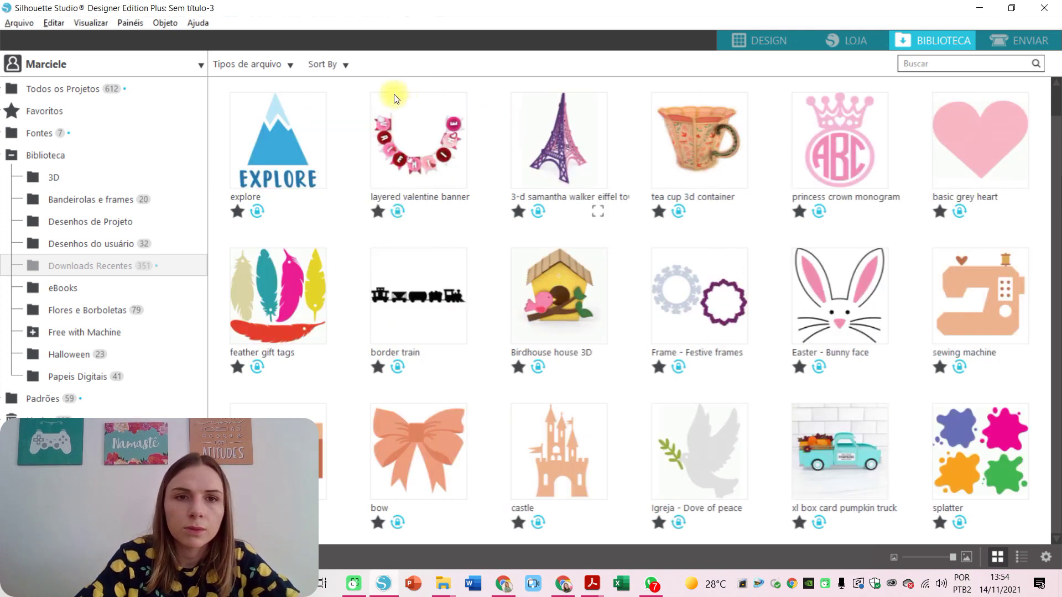
pyautogui.click(341, 64)
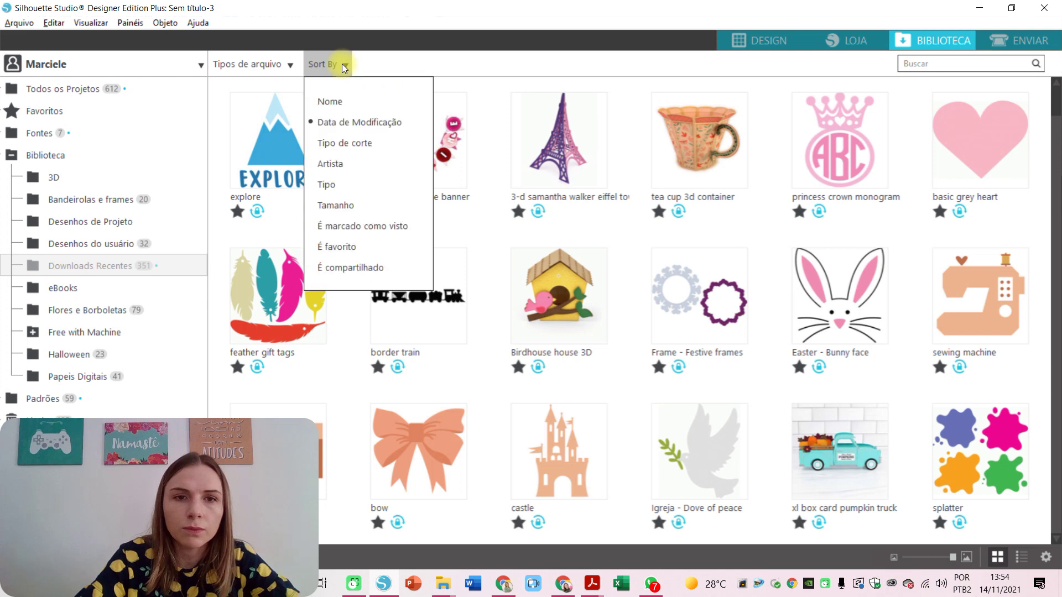
pyautogui.click(364, 131)
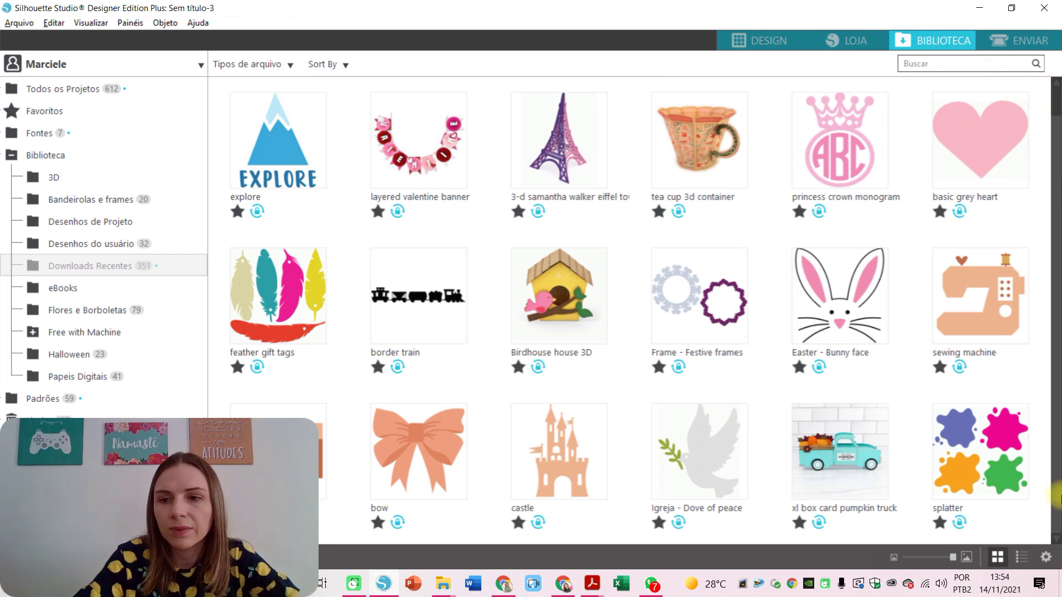
# Step: Find the snowflake 3D ornament at the end of the sorted designs and place it in the blank document
pyautogui.click(1058, 490)
pyautogui.click(1056, 490)
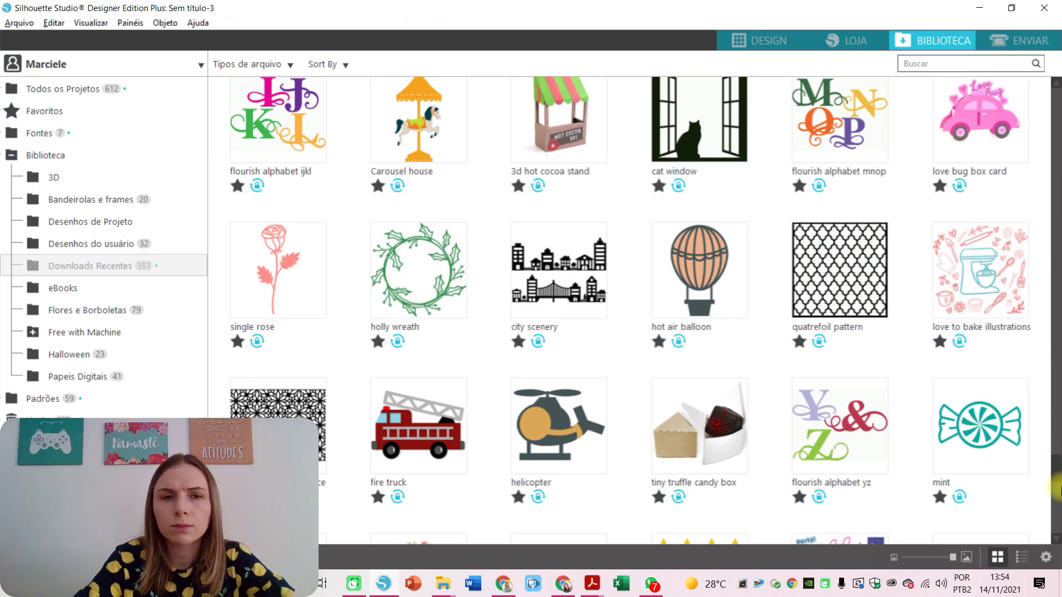
pyautogui.click(1056, 487)
pyautogui.click(1057, 522)
pyautogui.click(1057, 528)
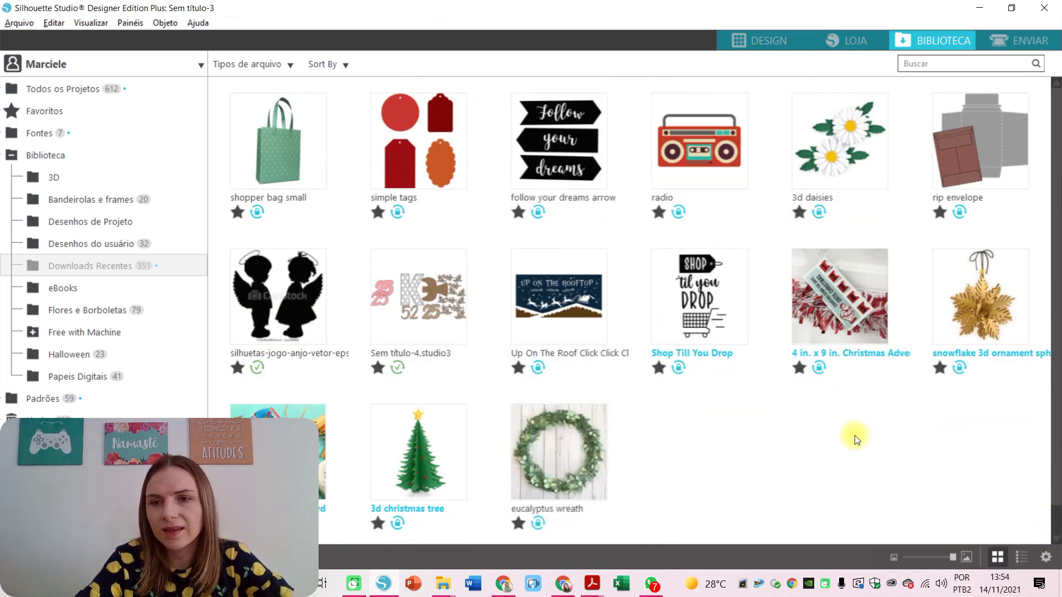
pyautogui.click(970, 304)
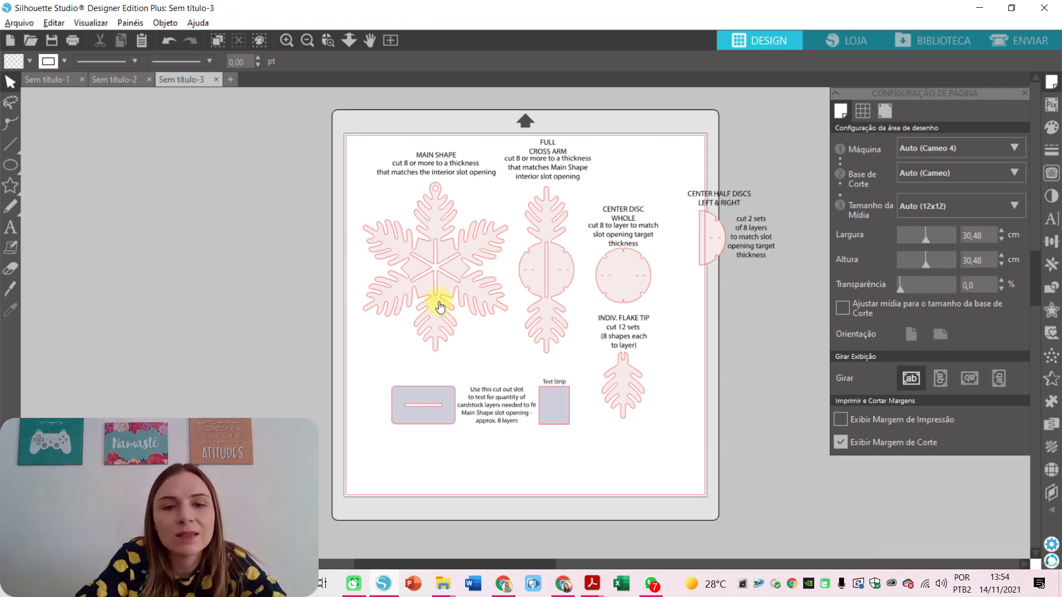
pyautogui.moveTo(438, 299); pyautogui.dragTo(394, 305)
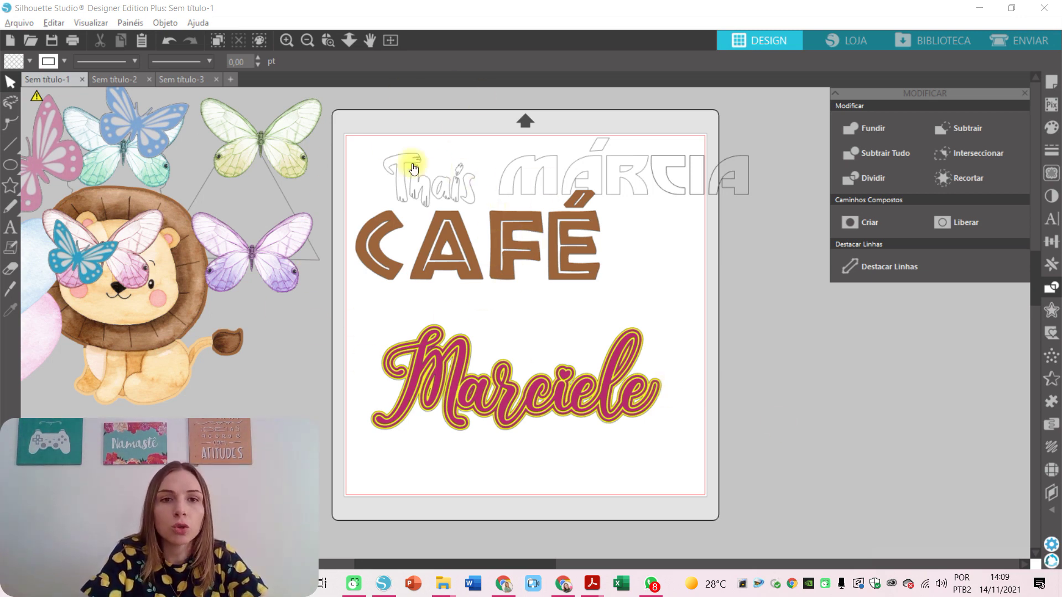
# Step: Select all the lettering on the page of the first document, Sem título-1, and delete it
pyautogui.moveTo(376, 131); pyautogui.dragTo(575, 343)
pyautogui.click(453, 127)
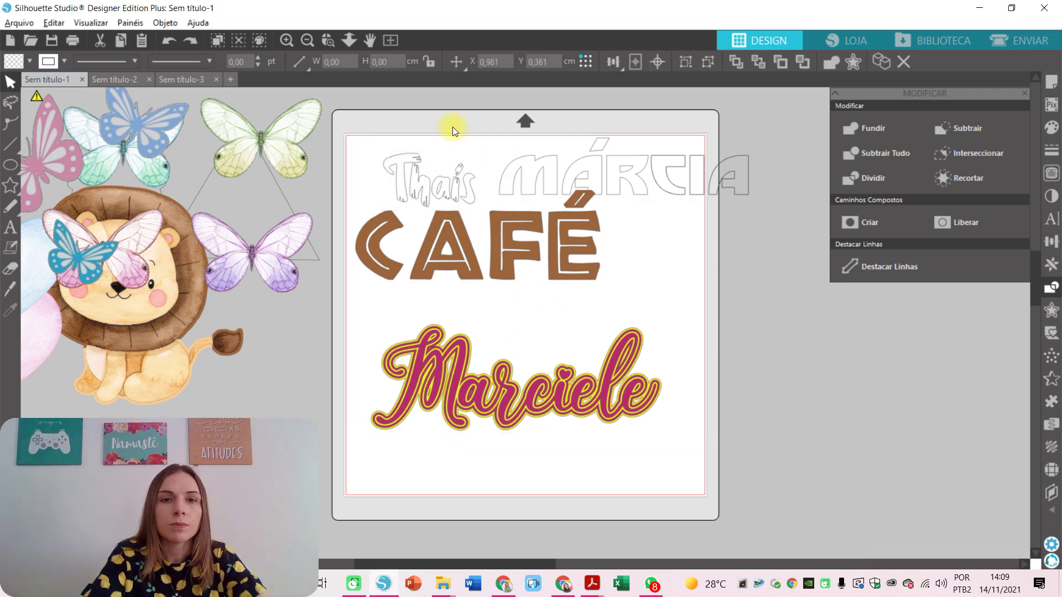
pyautogui.moveTo(466, 153); pyautogui.dragTo(593, 439)
pyautogui.press('Delete')
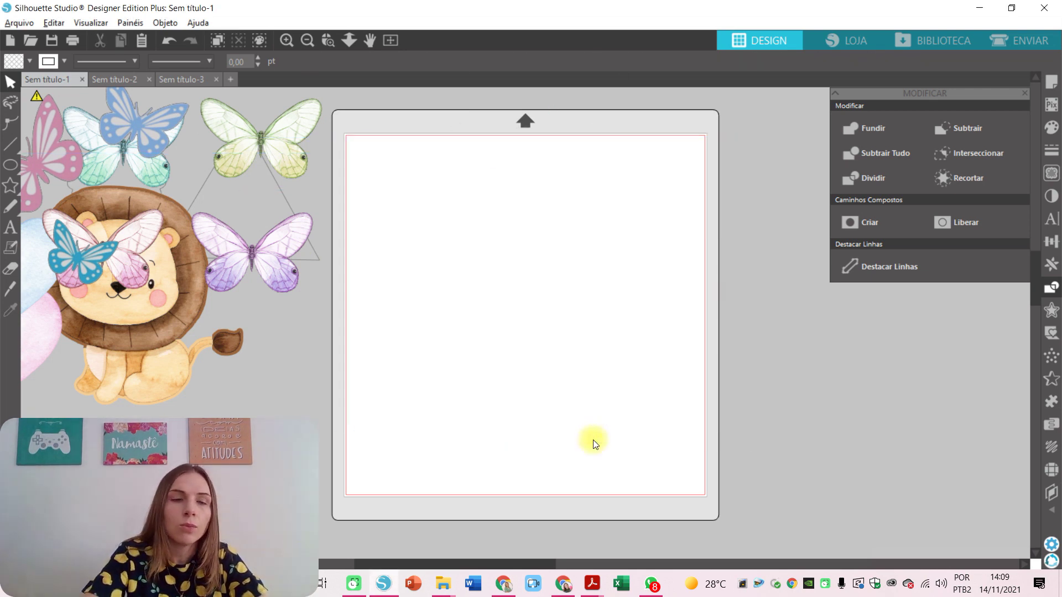
# Step: Draw an ellipse about 9 cm wide and 11.4 cm high on the empty page and delete it
pyautogui.click(11, 165)
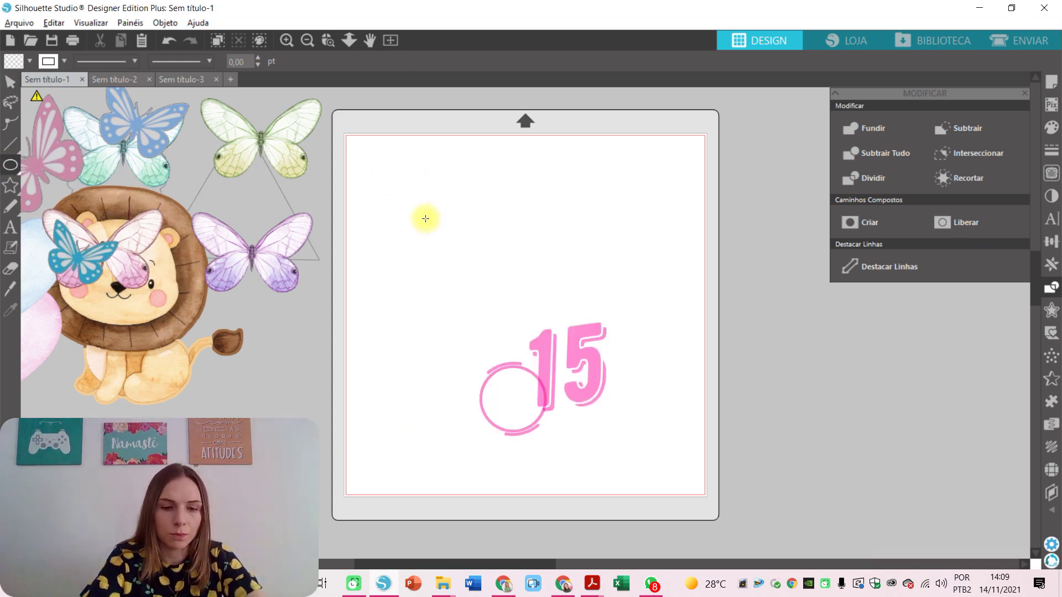
pyautogui.moveTo(426, 219); pyautogui.dragTo(532, 354)
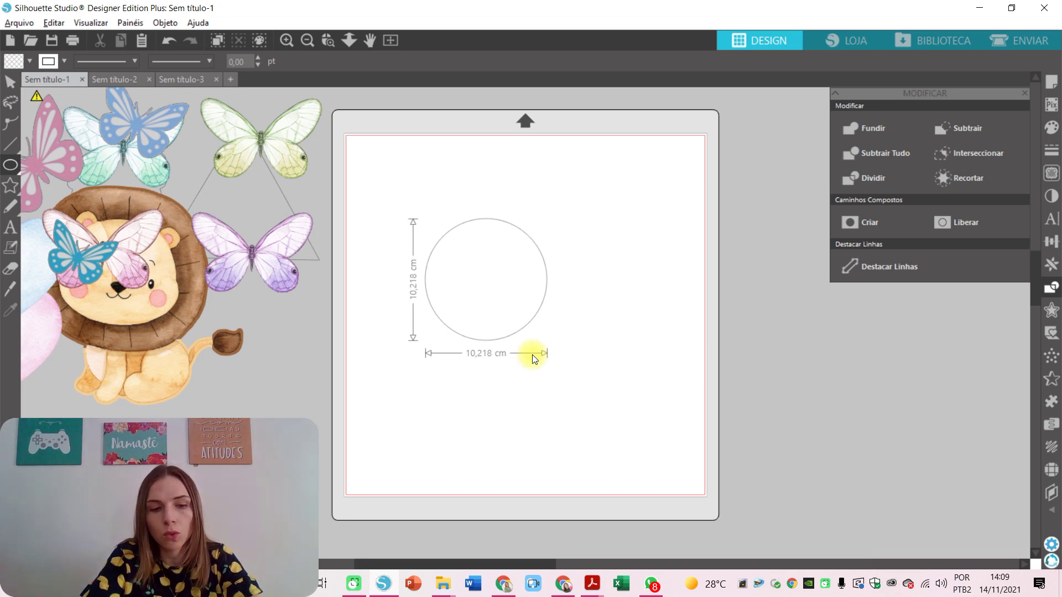
pyautogui.moveTo(532, 354); pyautogui.dragTo(532, 353)
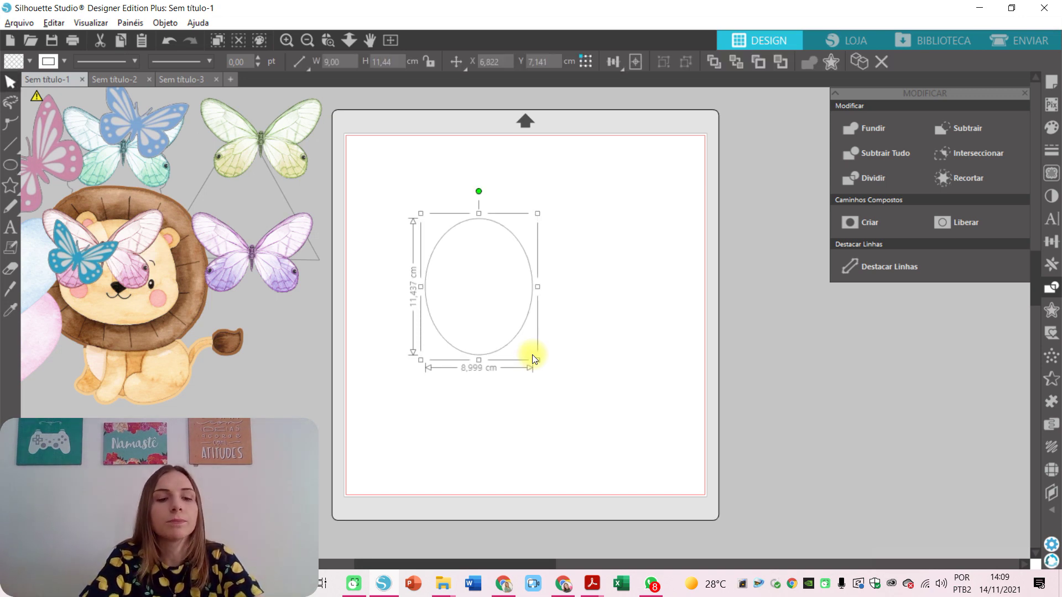
pyautogui.press('Delete')
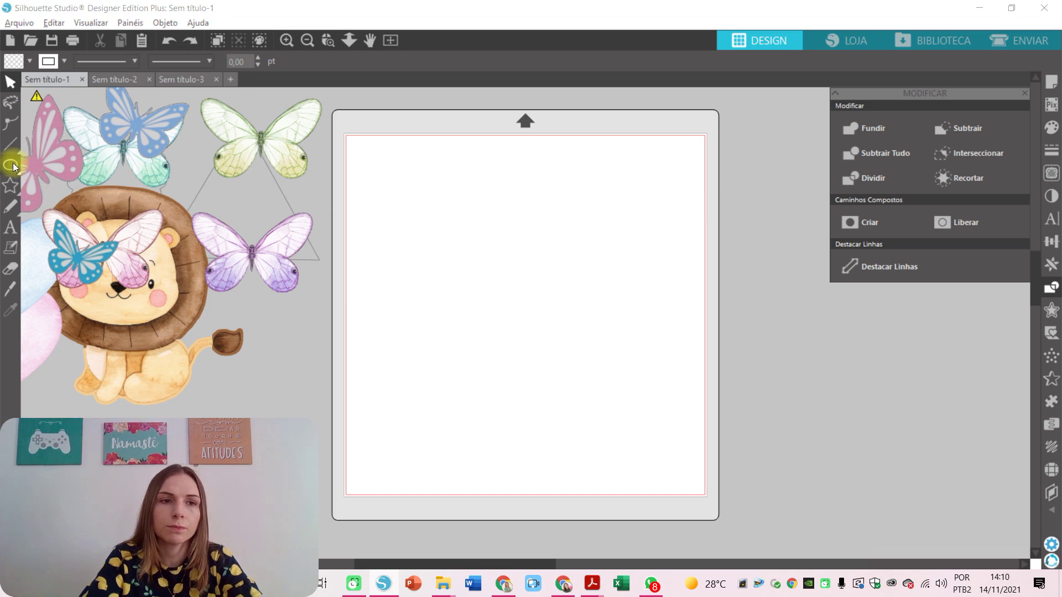
# Step: Draw a circle about 10.74 cm in diameter in the middle of the empty page
pyautogui.moveTo(10, 165)
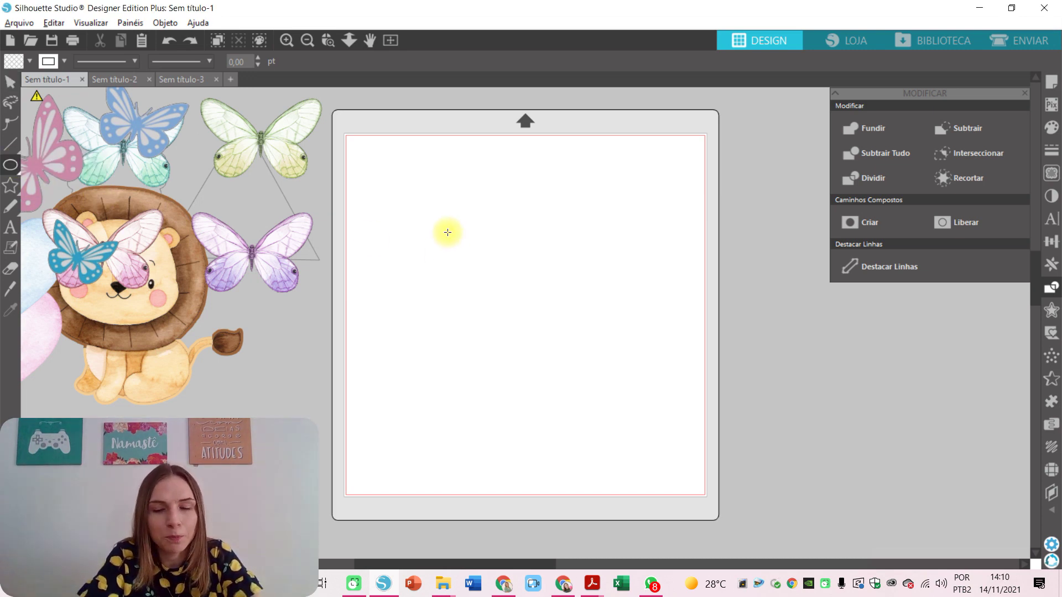
pyautogui.moveTo(448, 233); pyautogui.dragTo(583, 356)
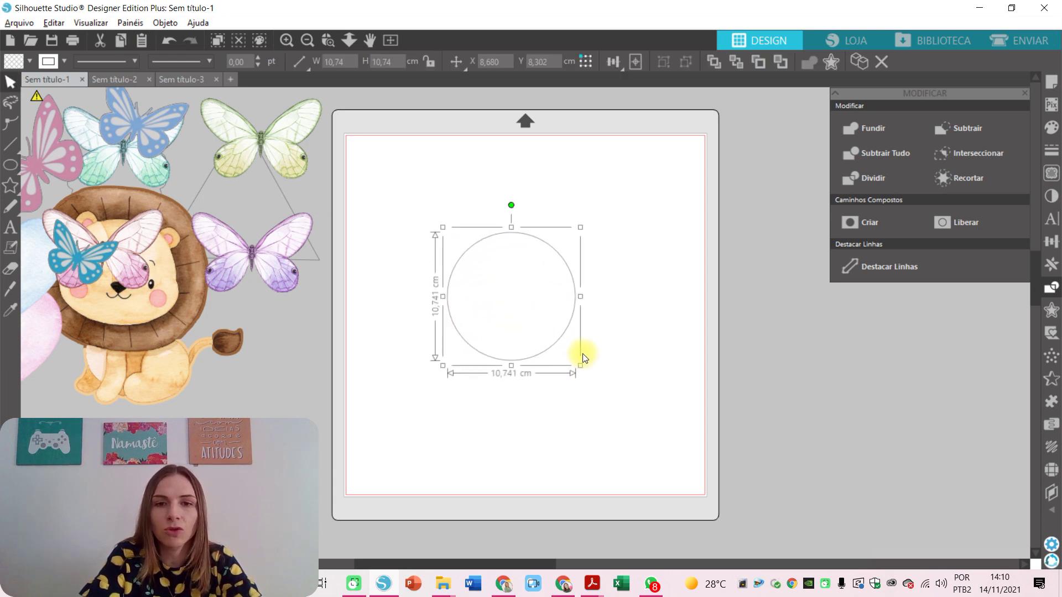
pyautogui.click(614, 400)
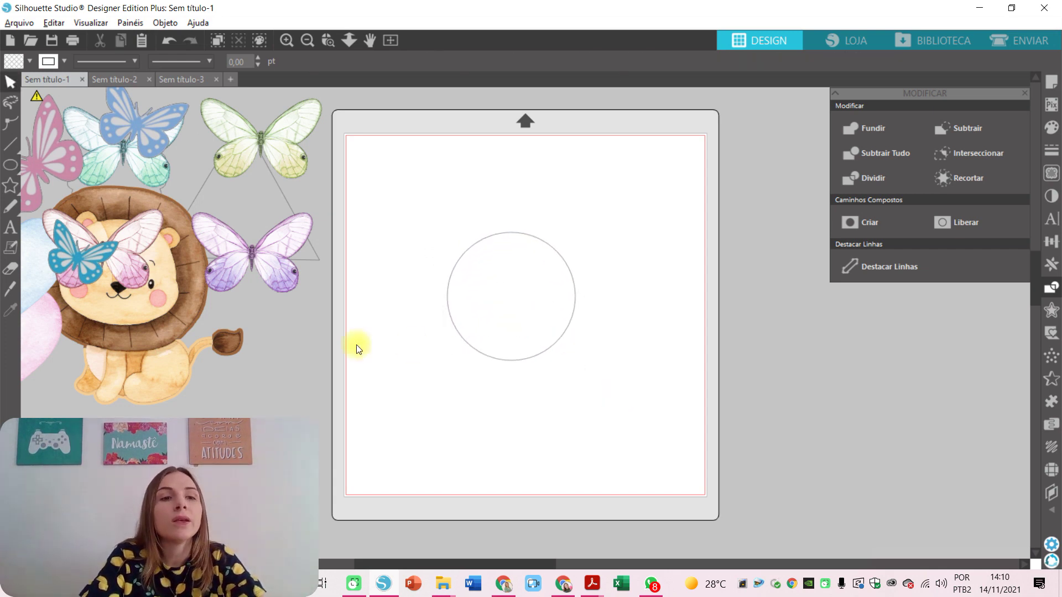
# Step: Add the text "Mateliê Papelaria Criativa por" followed by the studio owner's full name, starting above the circle
pyautogui.click(11, 228)
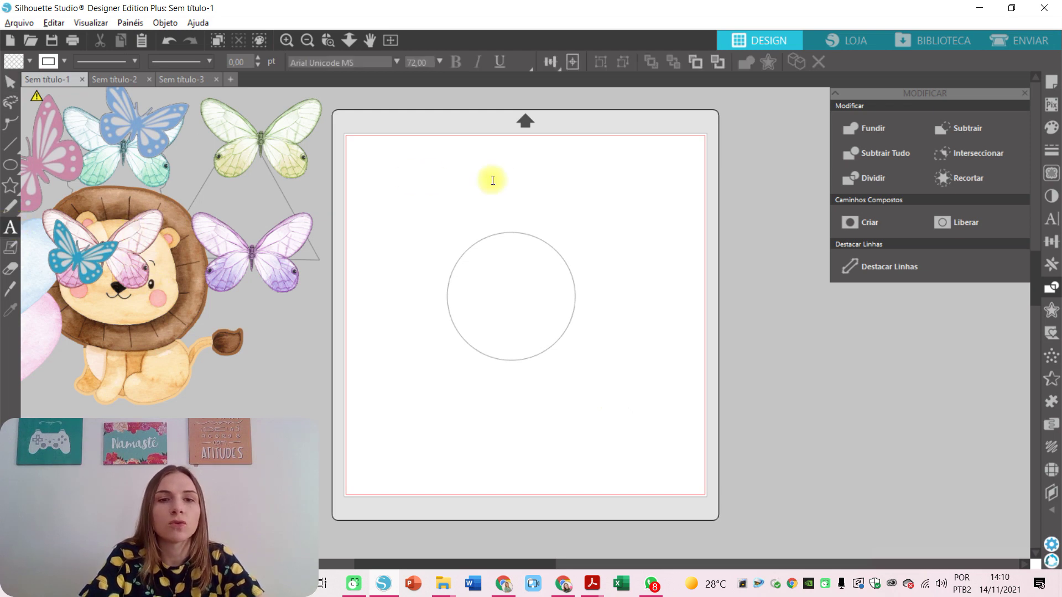
pyautogui.click(419, 209)
pyautogui.write('Mate')
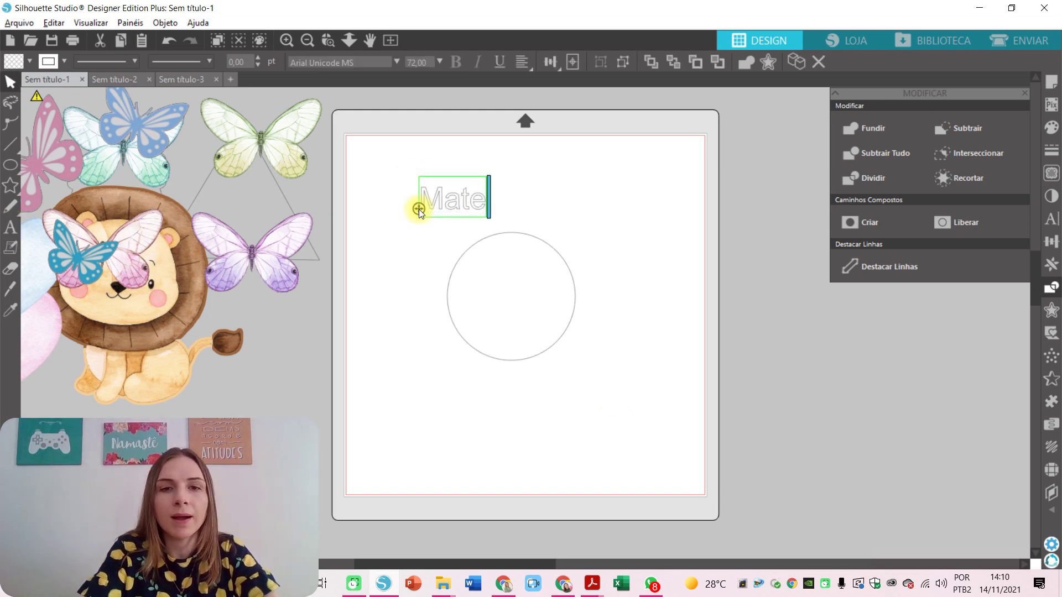
pyautogui.write('liê')
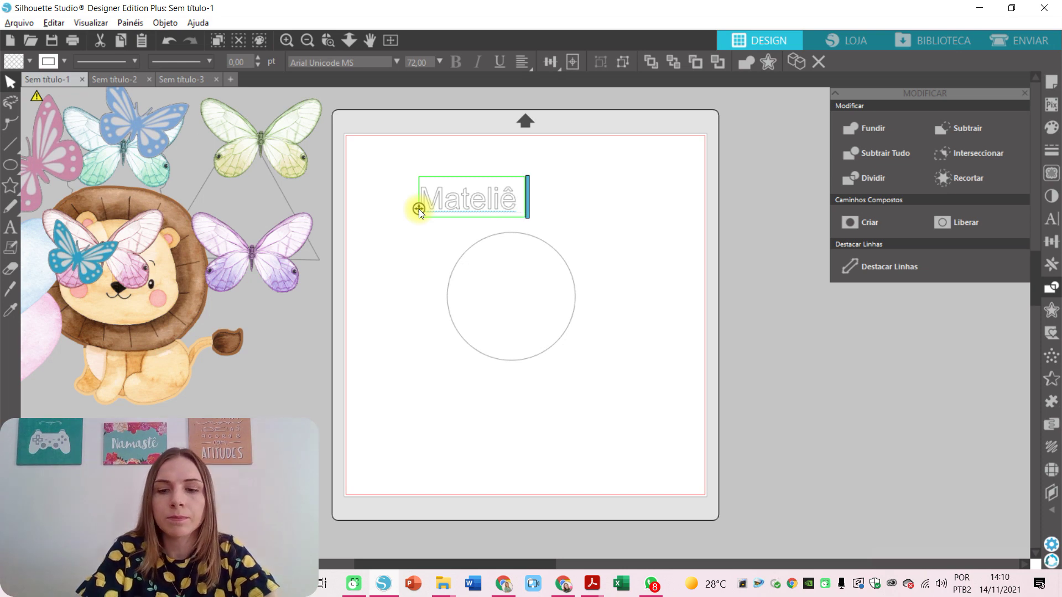
pyautogui.write(' Papel')
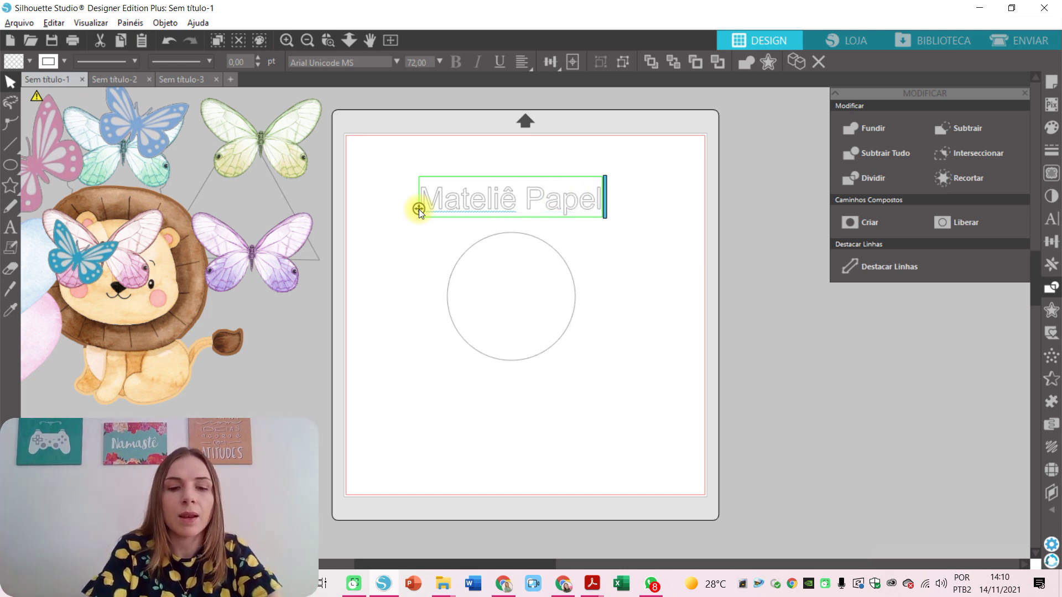
pyautogui.write('aria Cria')
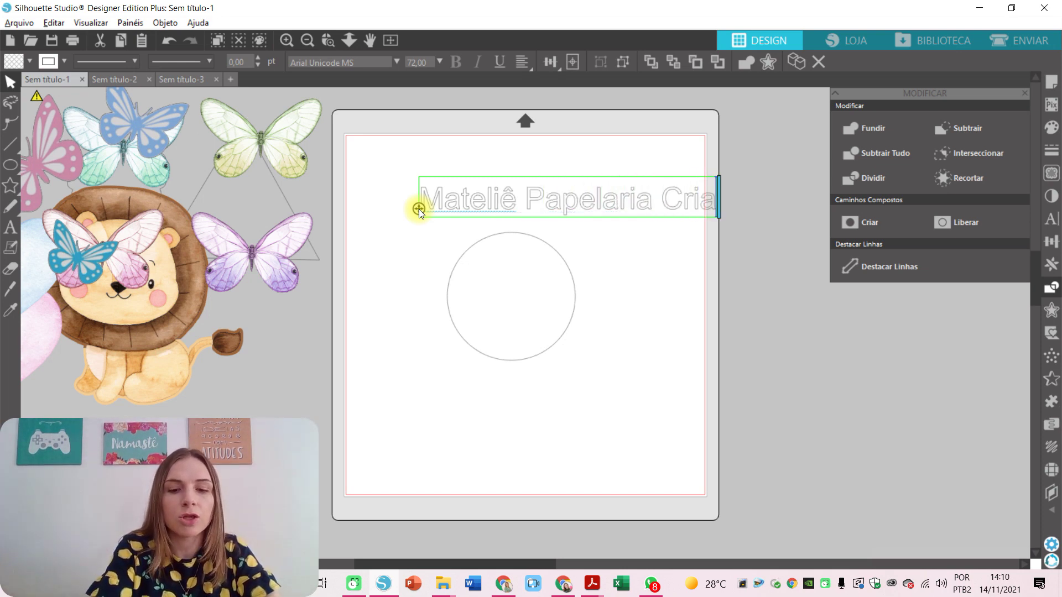
pyautogui.write('tiva por Mar')
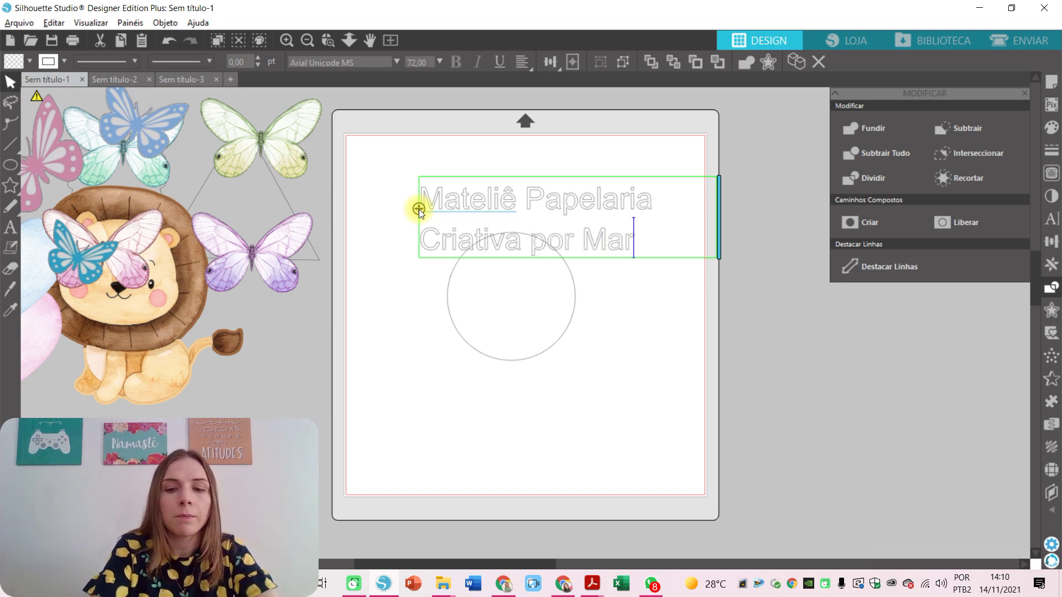
pyautogui.write('ciele Griebeler')
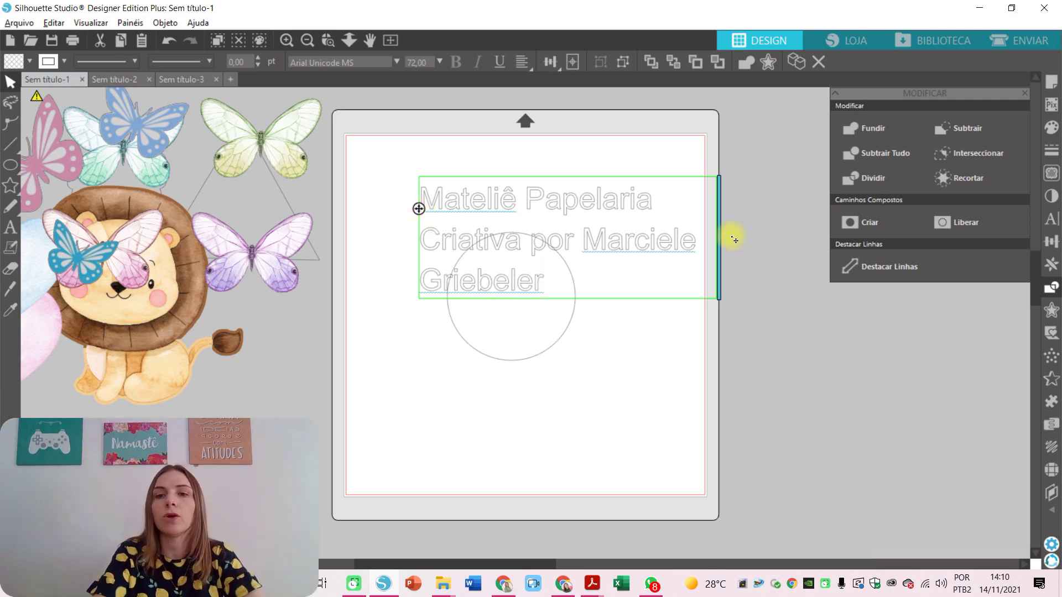
# Step: Widen the text box, then shrink the lettering to about 27.78 pt and place it above the circle
pyautogui.moveTo(719, 265); pyautogui.dragTo(1006, 231)
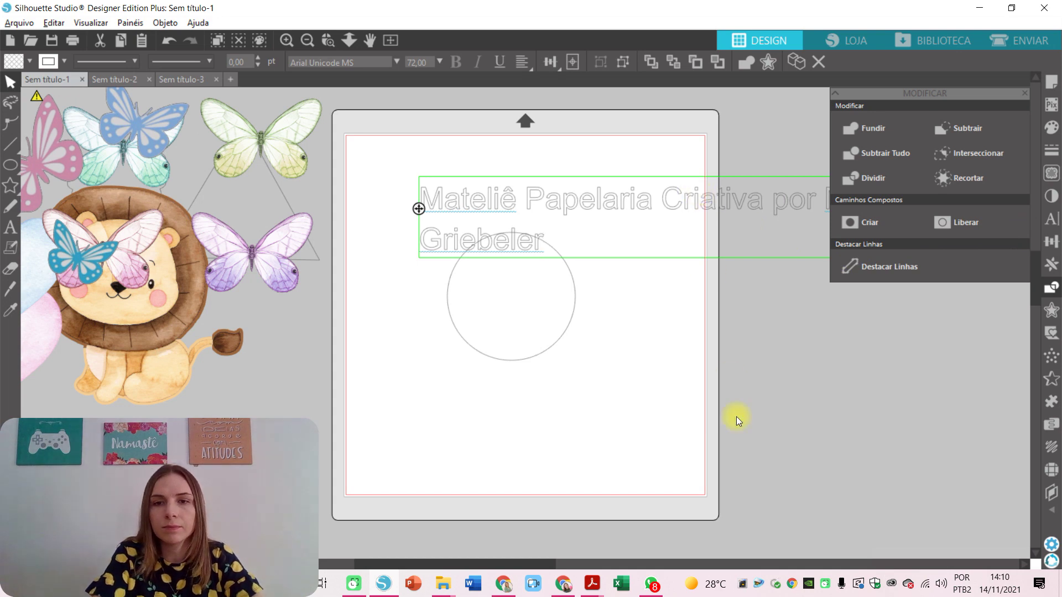
pyautogui.click(719, 282)
pyautogui.moveTo(687, 212); pyautogui.dragTo(463, 286)
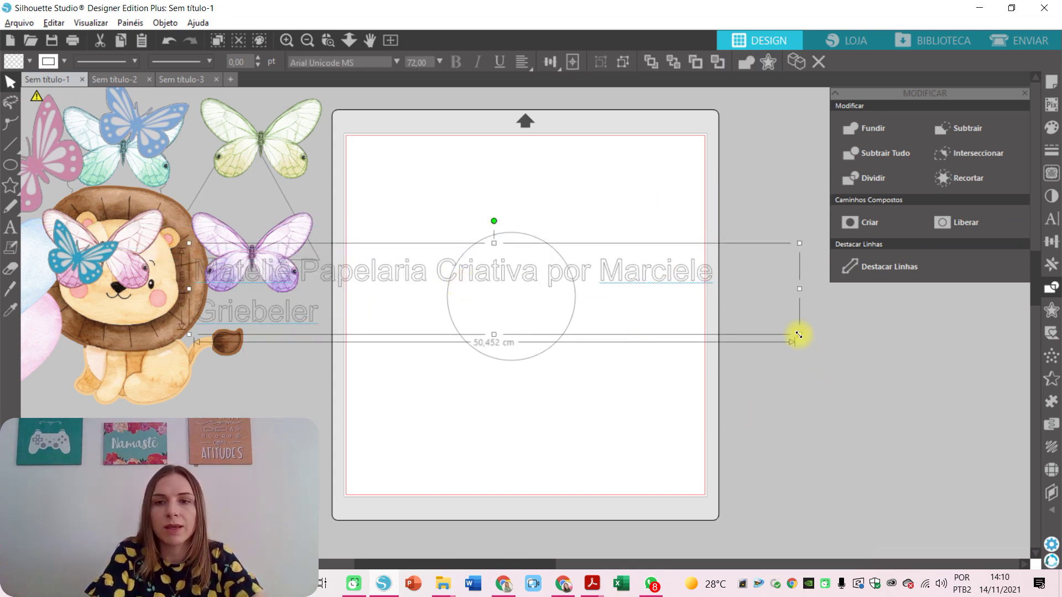
pyautogui.moveTo(798, 334); pyautogui.dragTo(562, 184)
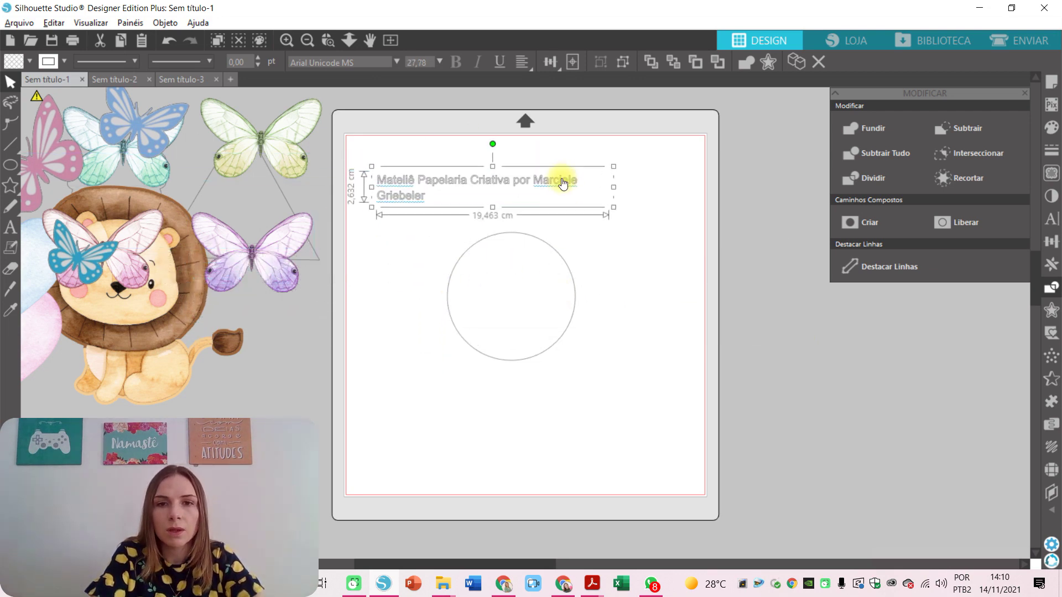
# Step: Widen the text box to about 24.9 cm so that the lettering fits on one line
pyautogui.doubleClick(563, 184)
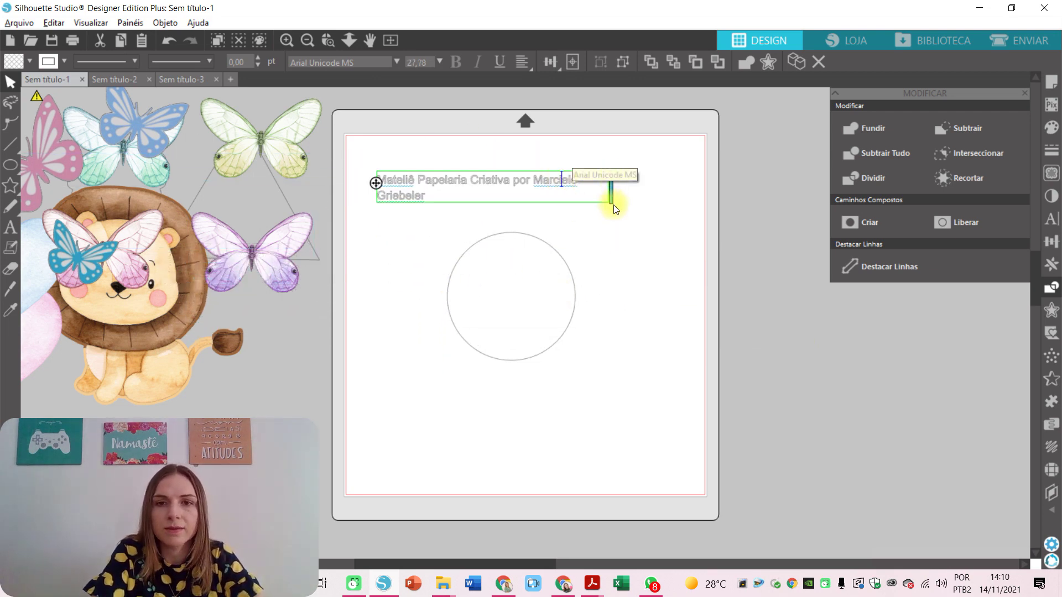
pyautogui.moveTo(612, 202); pyautogui.dragTo(673, 206)
pyautogui.click(672, 207)
pyautogui.click(489, 180)
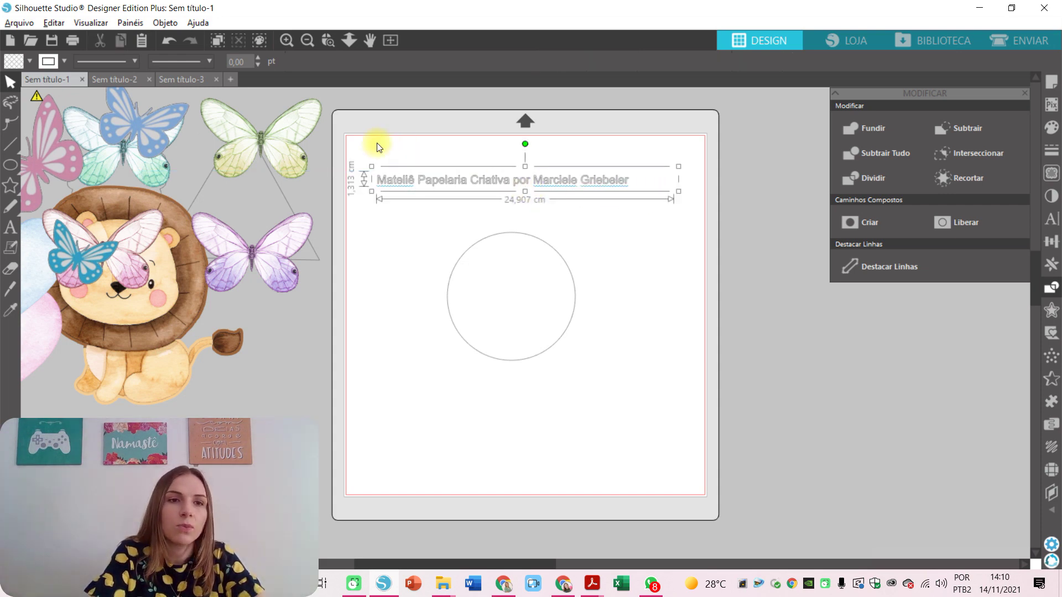
# Step: Fill the line of lettering above the circle with magenta
pyautogui.click(29, 62)
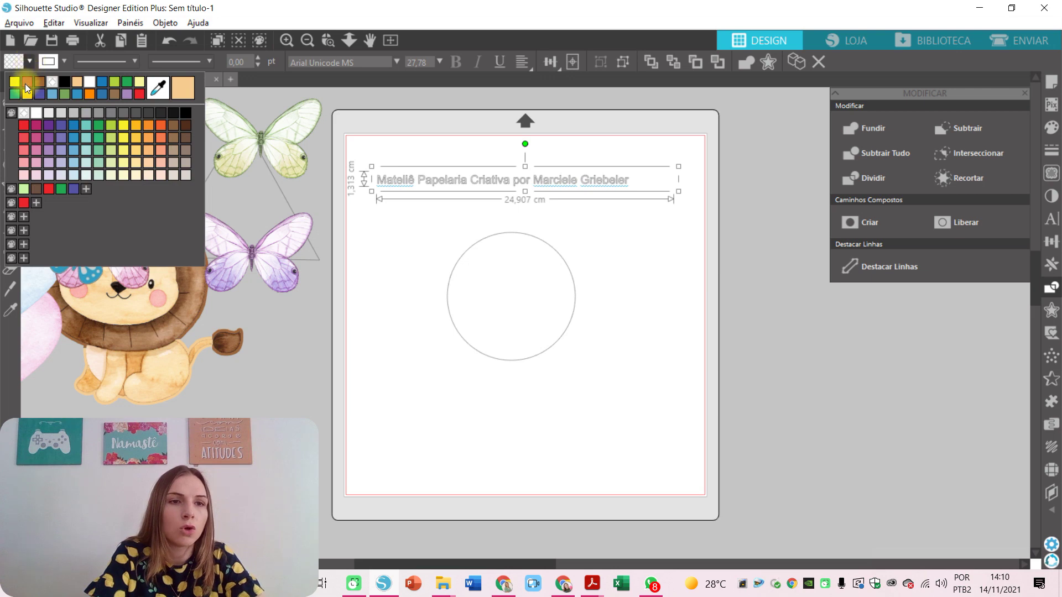
pyautogui.click(25, 84)
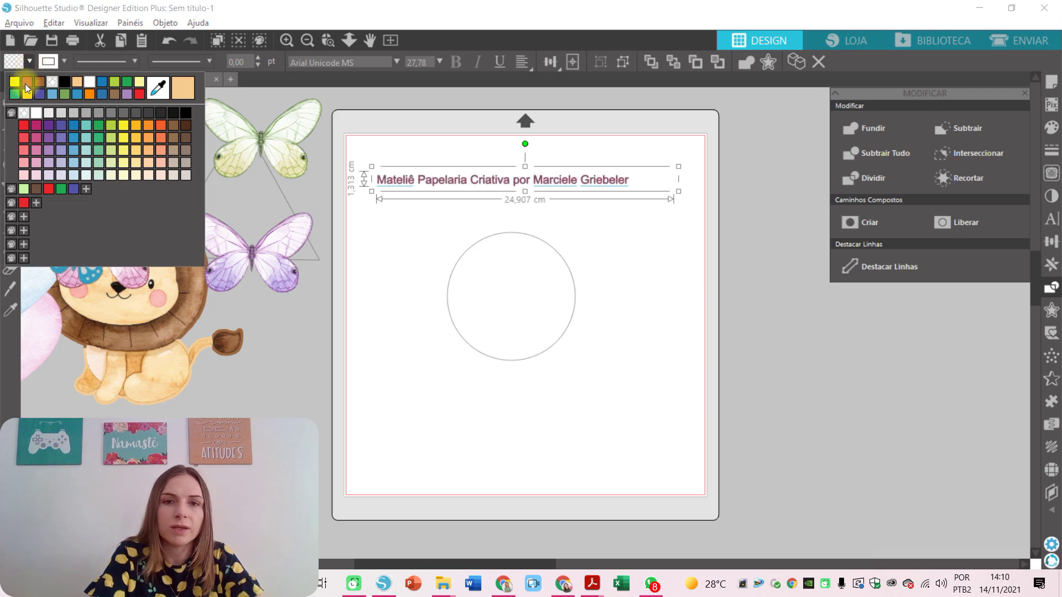
pyautogui.click(63, 62)
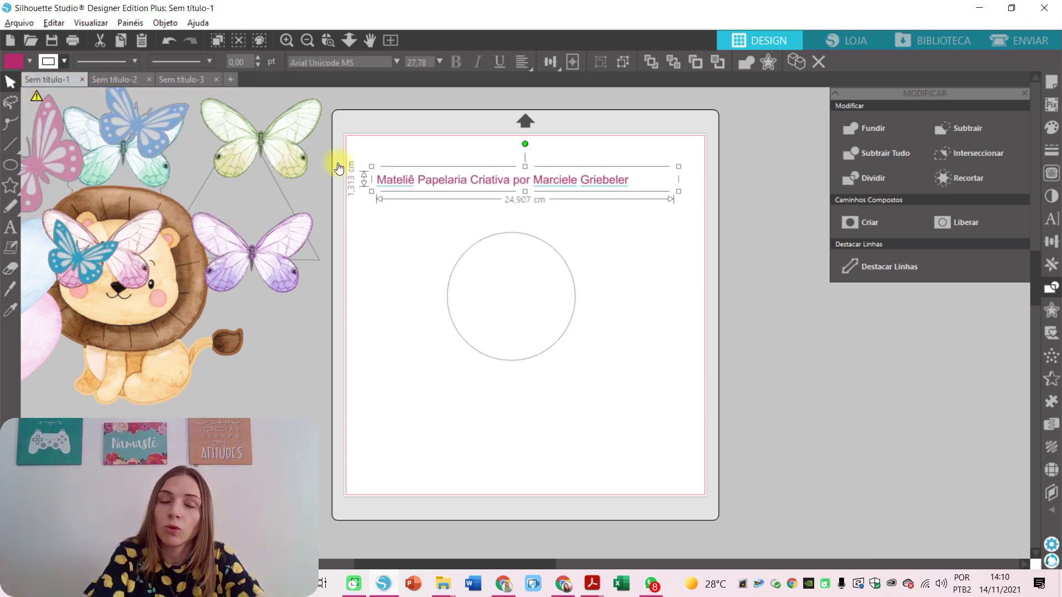
pyautogui.click(665, 265)
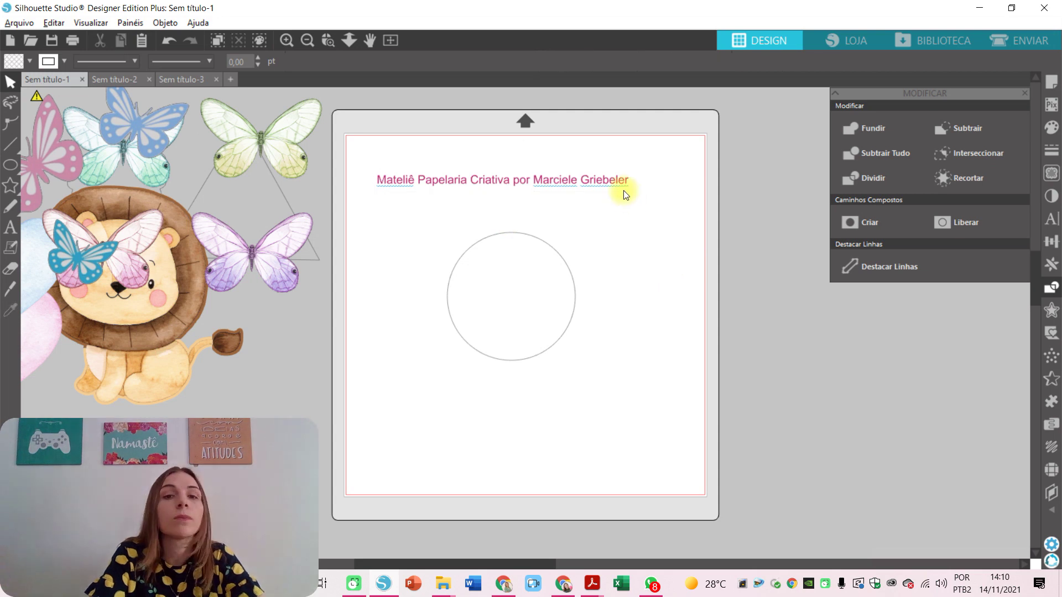
# Step: Attach the lettering to the circle's outline so that it curves around the outside
pyautogui.doubleClick(590, 178)
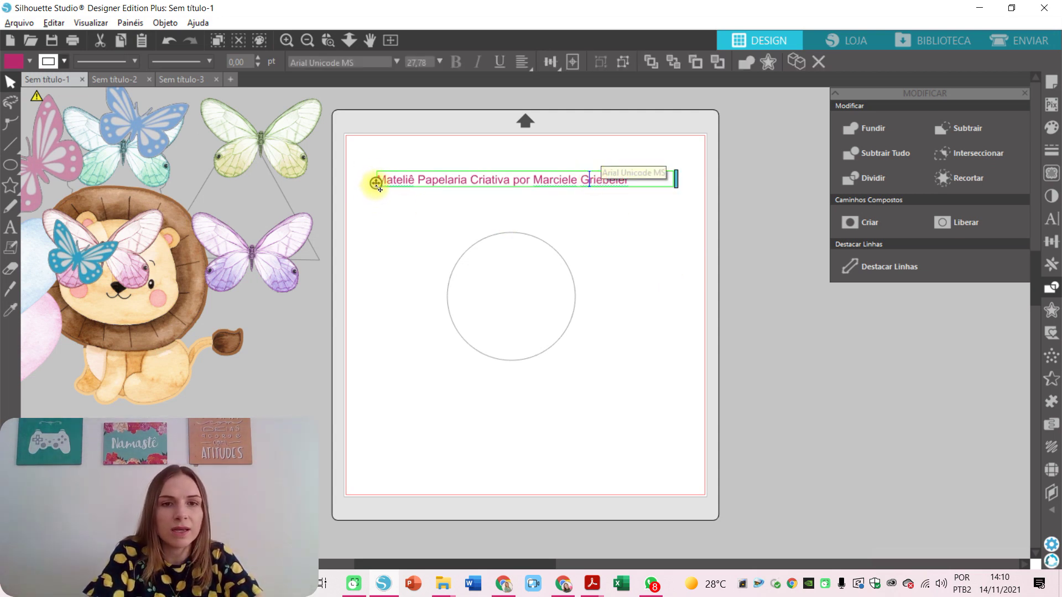
pyautogui.moveTo(377, 185); pyautogui.dragTo(452, 319)
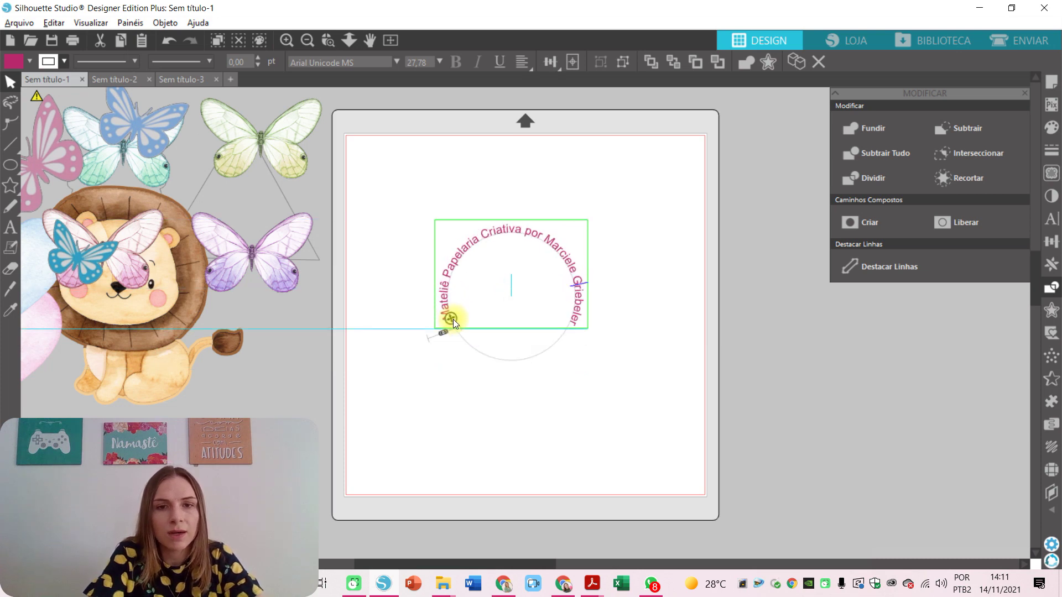
pyautogui.click(618, 412)
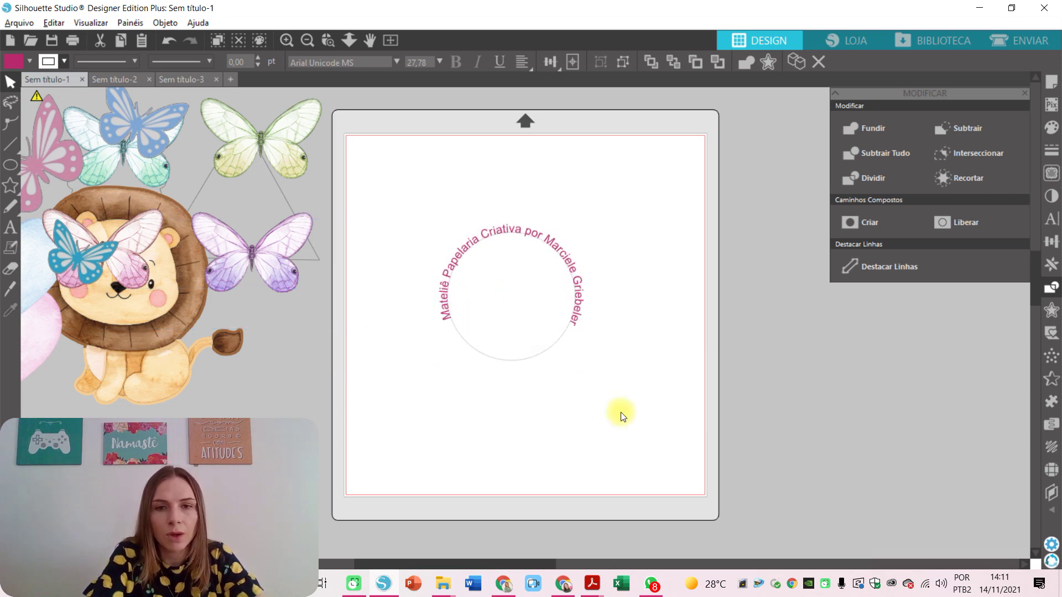
# Step: Set the font size of the curved lettering to 35 pt
pyautogui.click(576, 320)
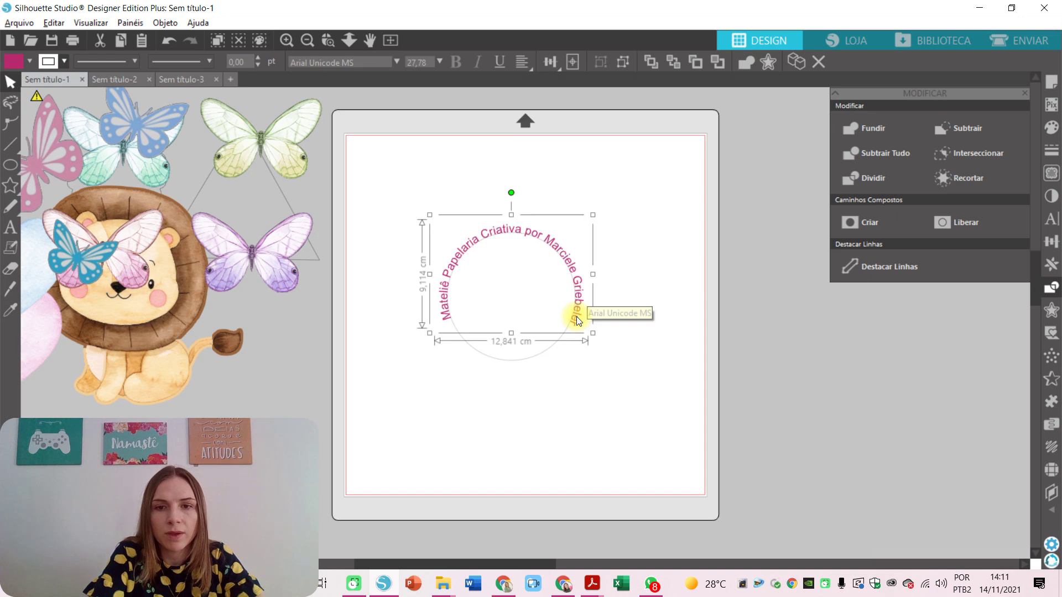
pyautogui.click(439, 58)
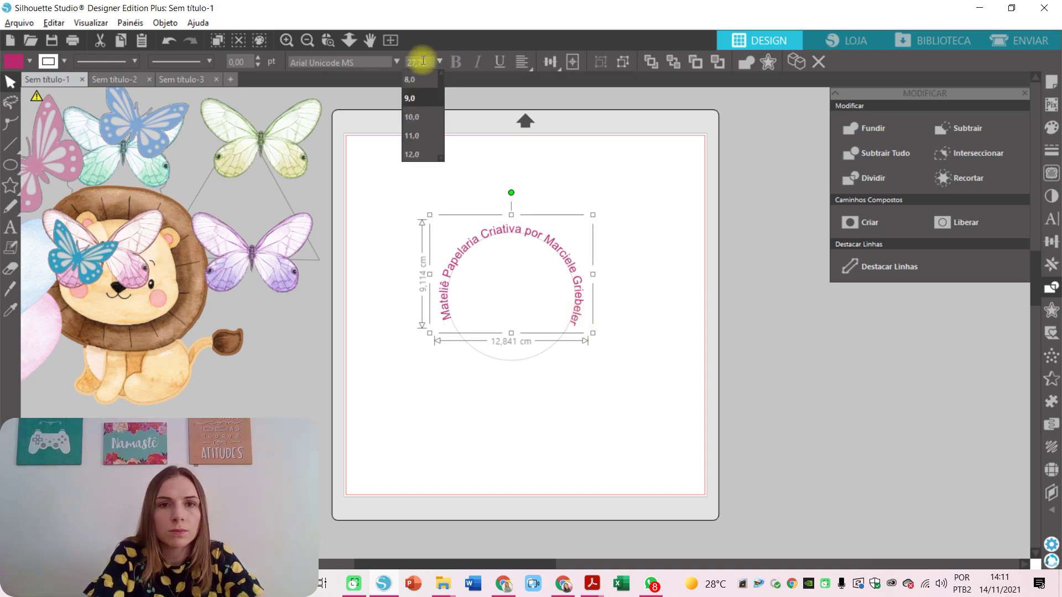
pyautogui.click(430, 59)
pyautogui.write('35')
pyautogui.press('Return')
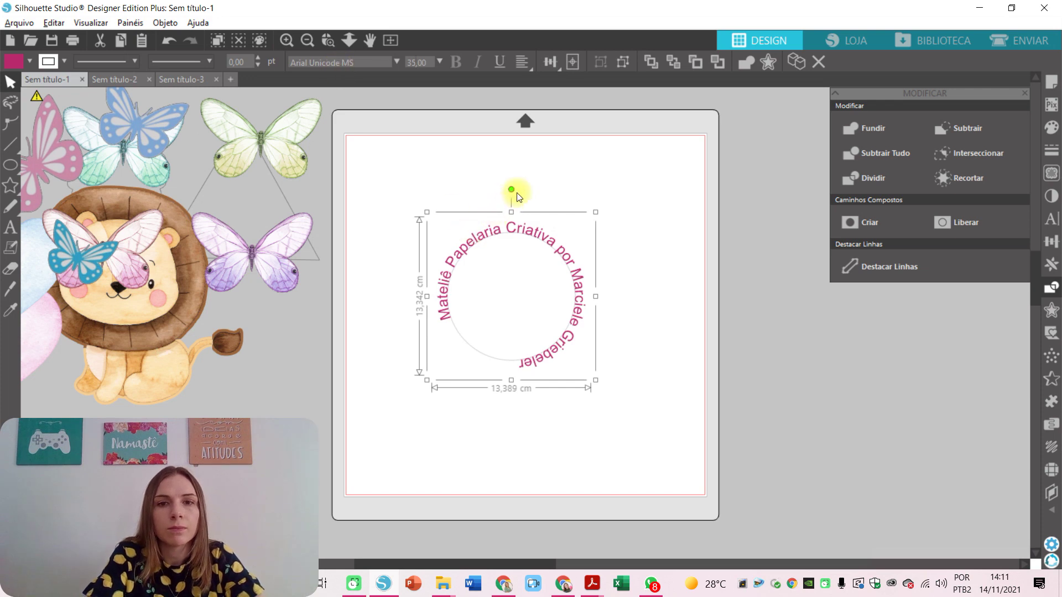
# Step: Rotate the curved lettering counterclockwise to center its gap at the circle's bottom, and move the circle with its lettering slightly down
pyautogui.moveTo(510, 188); pyautogui.dragTo(458, 194)
pyautogui.click(609, 220)
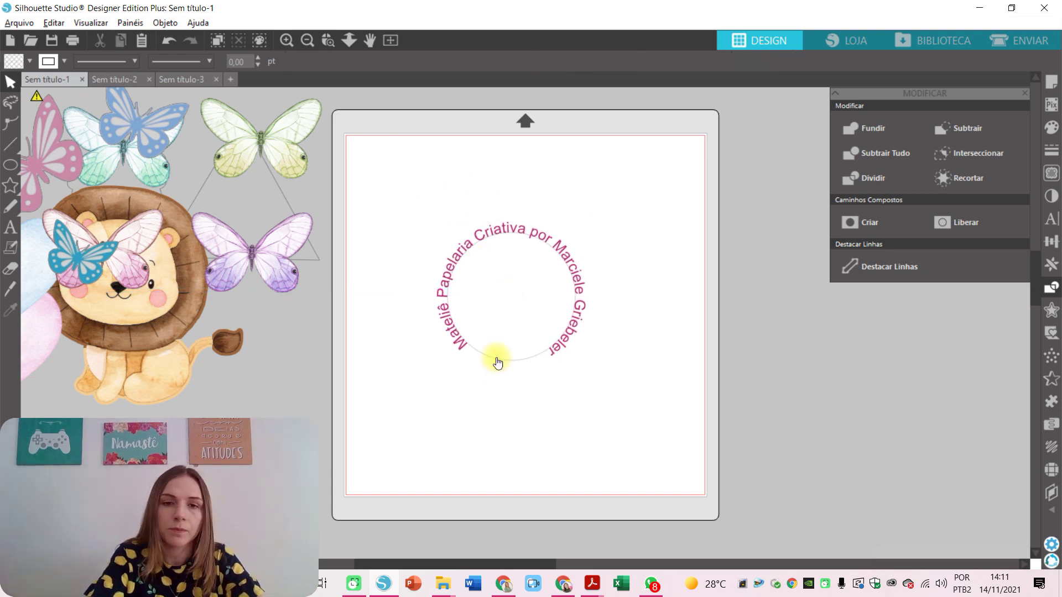
pyautogui.moveTo(499, 359)
pyautogui.mouseDown()
pyautogui.moveTo(490, 380)
pyautogui.moveTo(405, 407)
pyautogui.moveTo(405, 318)
pyautogui.moveTo(480, 253)
pyautogui.moveTo(626, 299)
pyautogui.moveTo(531, 379)
pyautogui.moveTo(503, 373)
pyautogui.mouseUp()
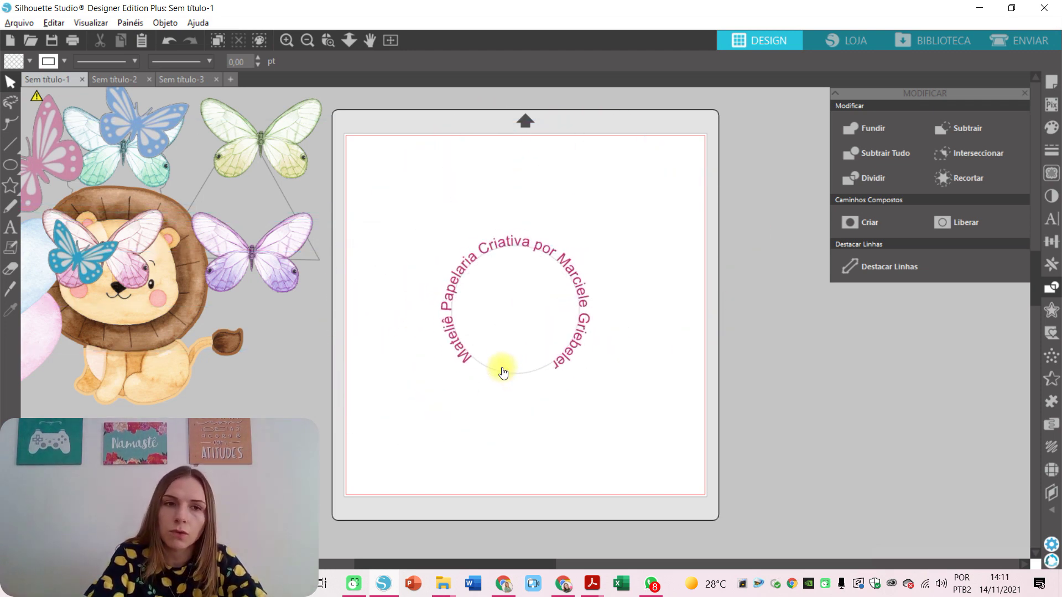
# Step: Ungroup the curved lettering and delete the guide circle inside it
pyautogui.moveTo(405, 204); pyautogui.dragTo(595, 359)
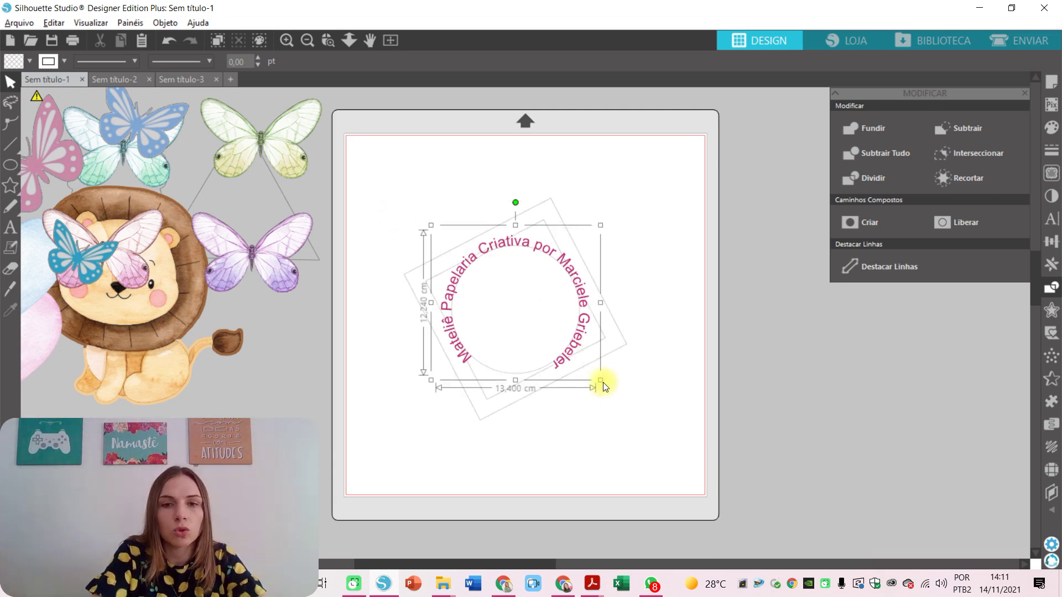
pyautogui.rightClick(581, 339)
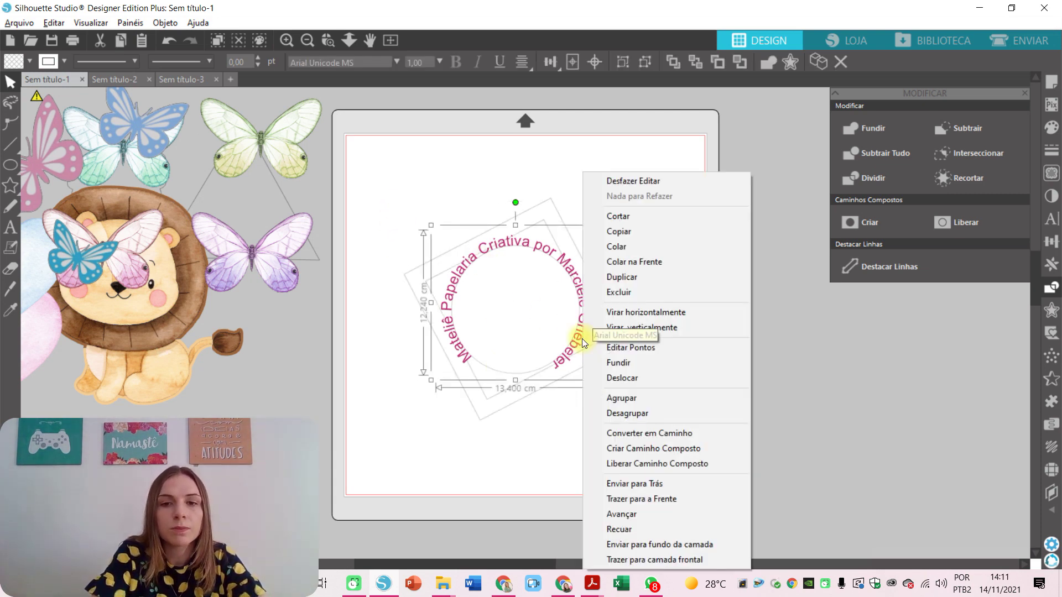
pyautogui.click(645, 414)
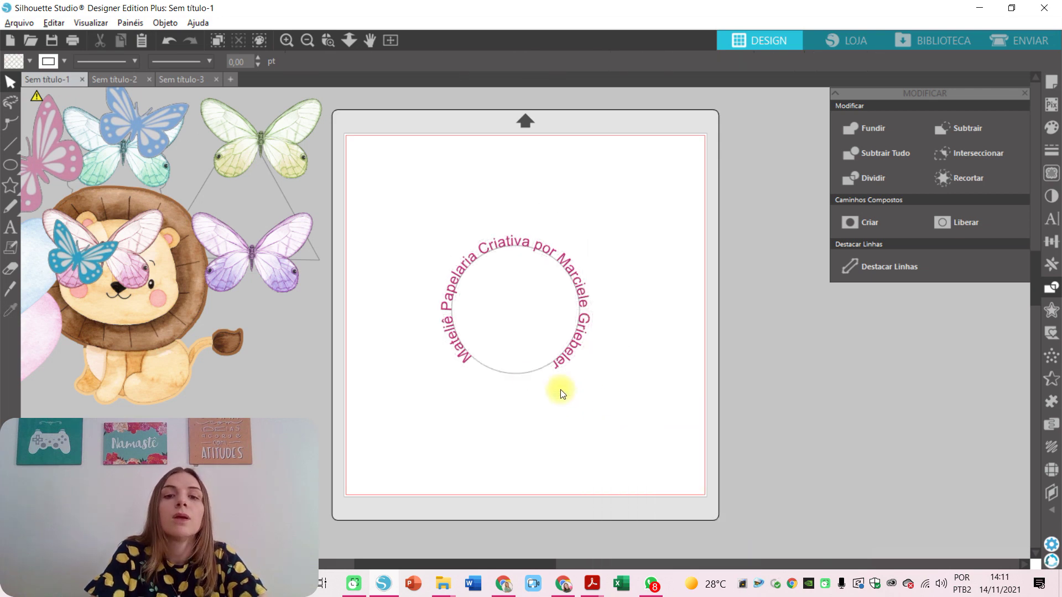
pyautogui.click(519, 372)
pyautogui.press('Delete')
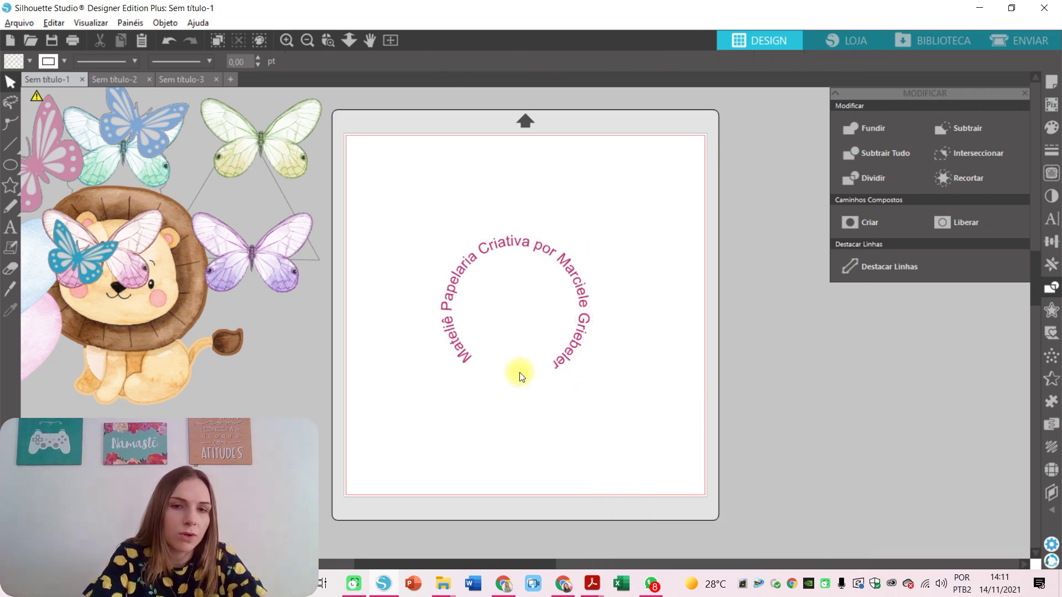
# Step: Select all the curved letters and move them together off the page, beside the lion
pyautogui.moveTo(392, 203); pyautogui.dragTo(608, 383)
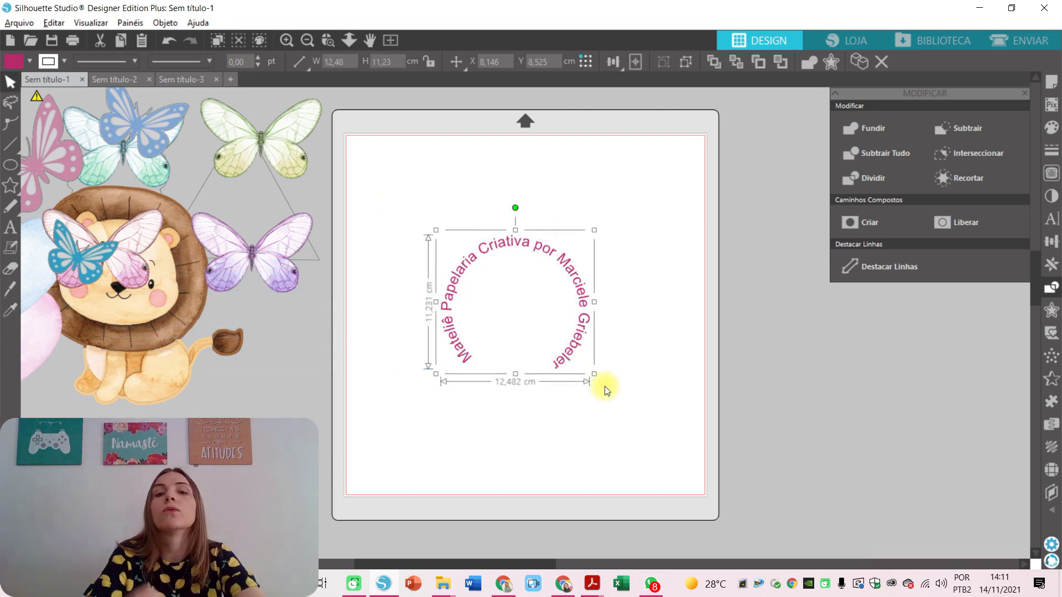
pyautogui.moveTo(579, 344); pyautogui.dragTo(552, 274)
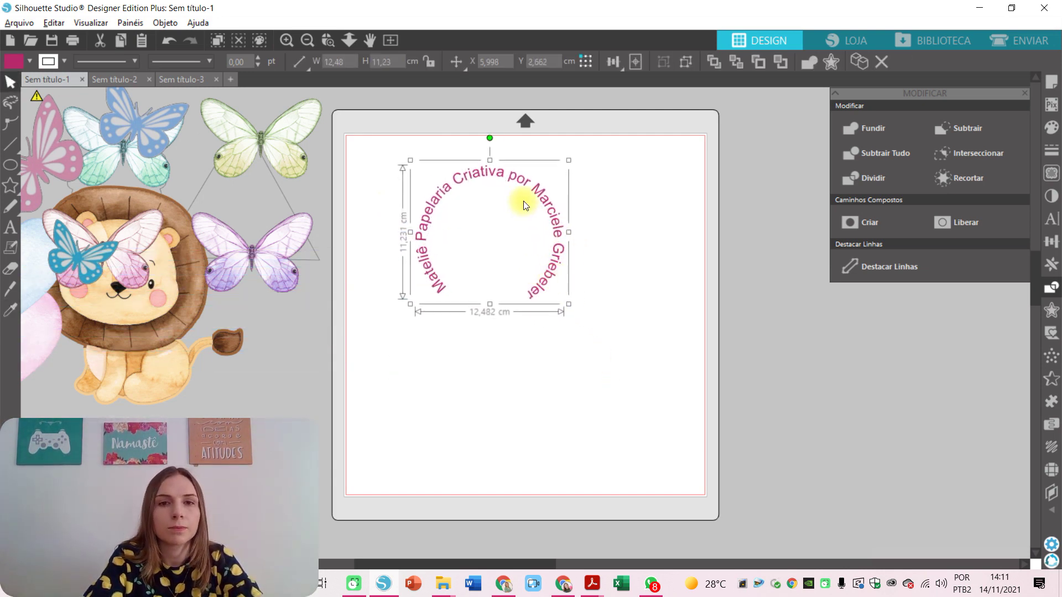
pyautogui.moveTo(505, 168); pyautogui.dragTo(512, 203)
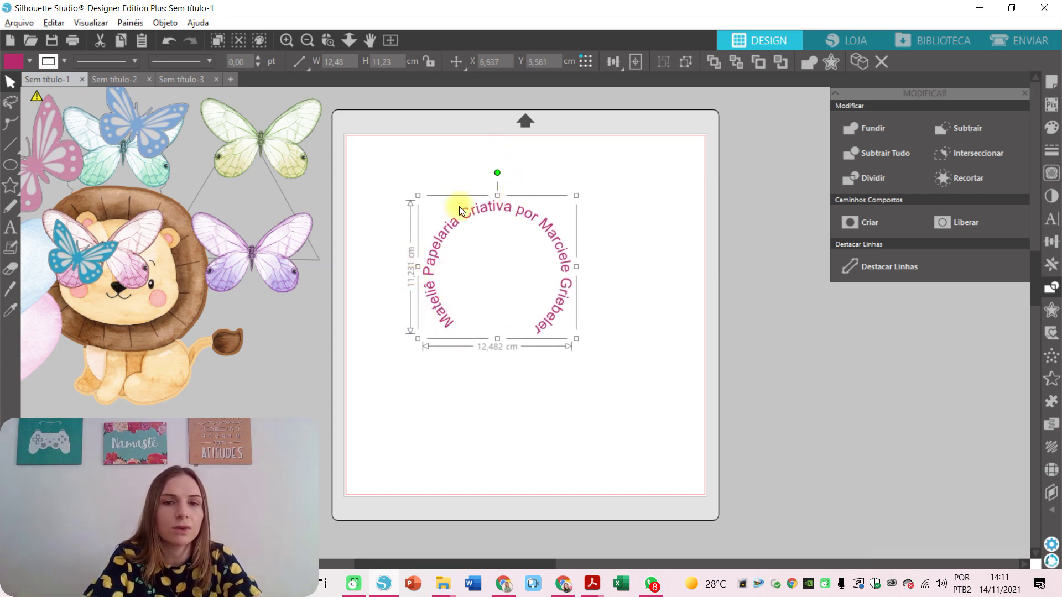
pyautogui.moveTo(533, 214); pyautogui.dragTo(271, 294)
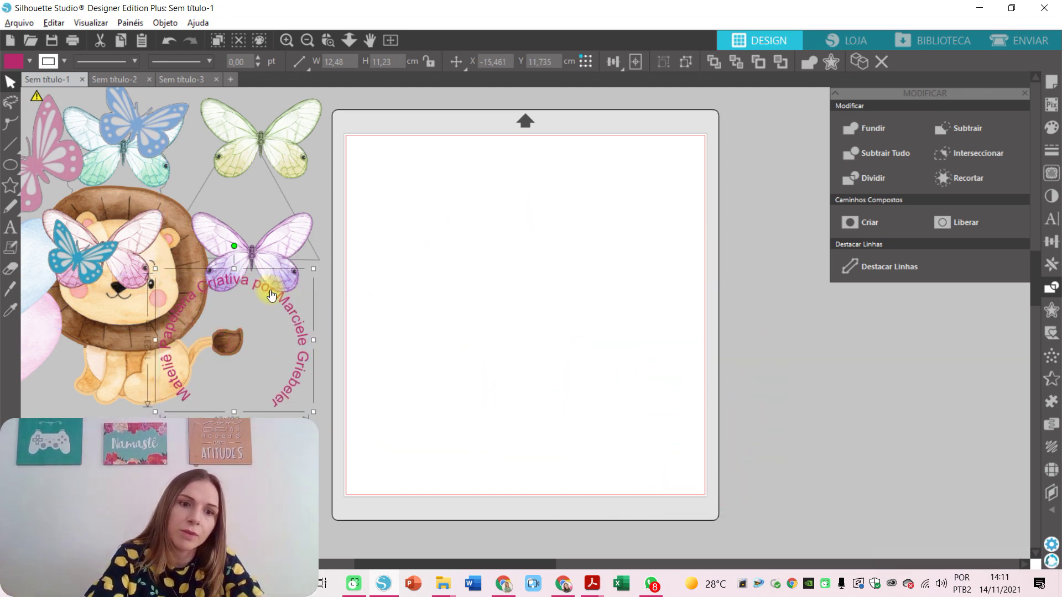
# Step: Move the curved lettering slightly up beside the lion and select it again as a single object
pyautogui.moveTo(271, 294)
pyautogui.mouseDown()
pyautogui.moveTo(285, 308)
pyautogui.moveTo(586, 356)
pyautogui.moveTo(343, 275)
pyautogui.moveTo(317, 320)
pyautogui.moveTo(268, 313)
pyautogui.mouseUp()
pyautogui.click(508, 304)
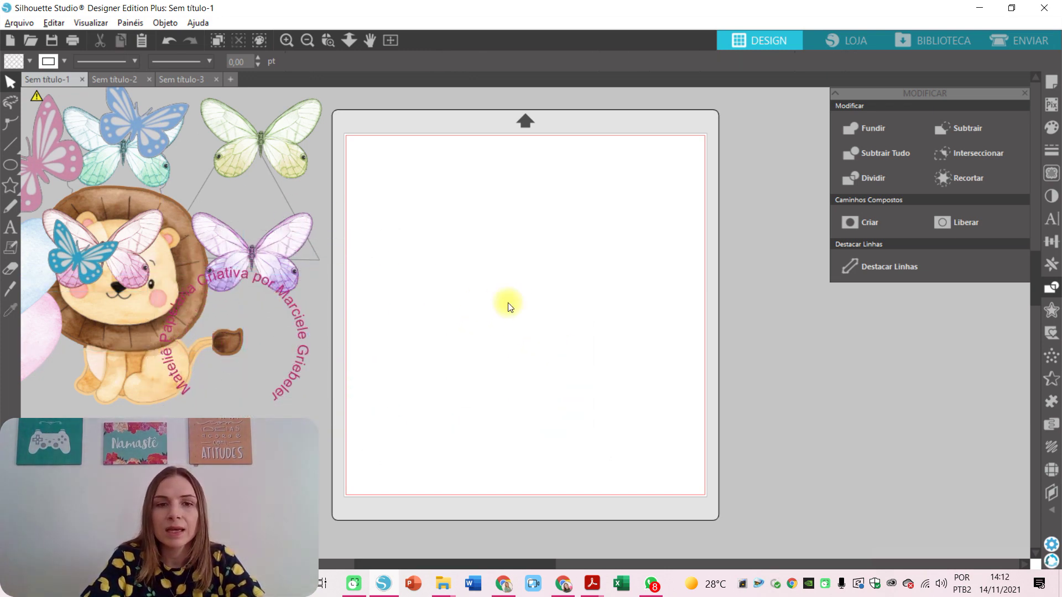
pyautogui.click(294, 356)
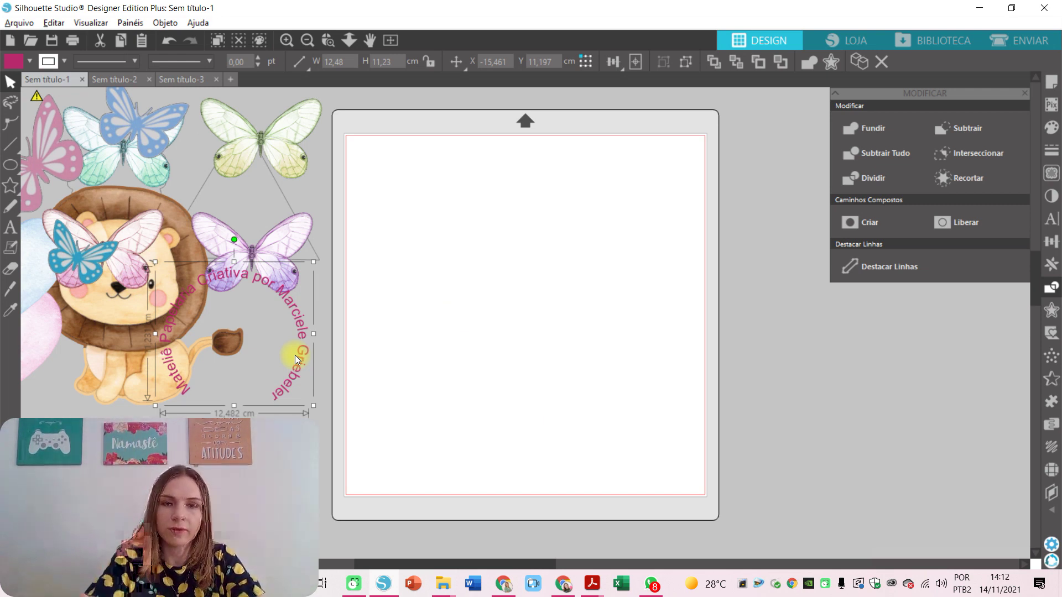
# Step: Move the green, purple, teal and pink butterflies onto the page, stacked in a loose vertical column
pyautogui.moveTo(301, 160); pyautogui.dragTo(533, 212)
pyautogui.moveTo(280, 265); pyautogui.dragTo(521, 292)
pyautogui.moveTo(146, 178); pyautogui.dragTo(527, 397)
pyautogui.moveTo(160, 213); pyautogui.dragTo(556, 427)
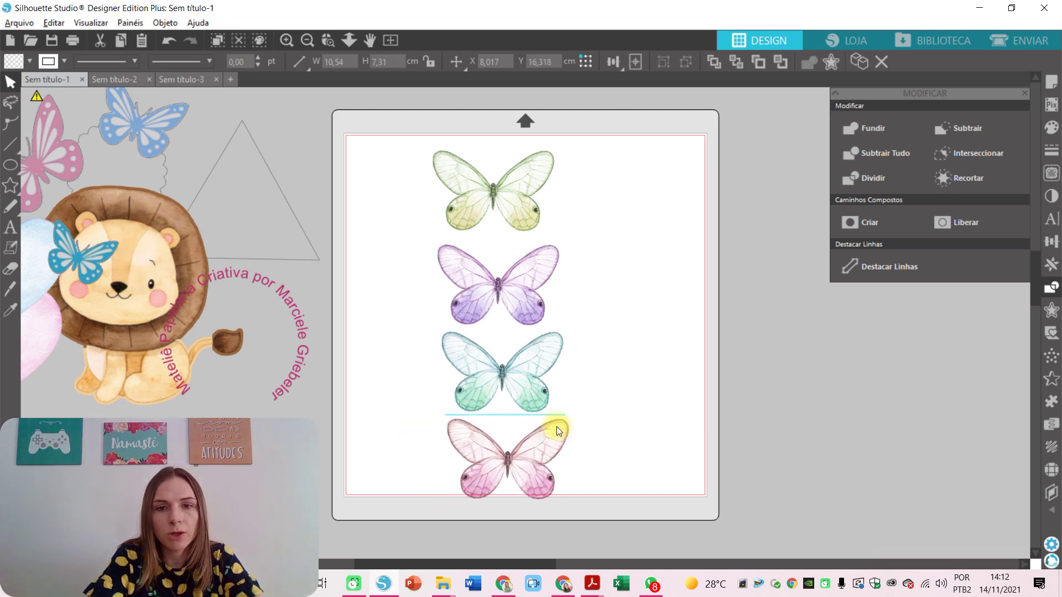
pyautogui.moveTo(530, 279); pyautogui.dragTo(536, 278)
pyautogui.moveTo(515, 176); pyautogui.dragTo(531, 175)
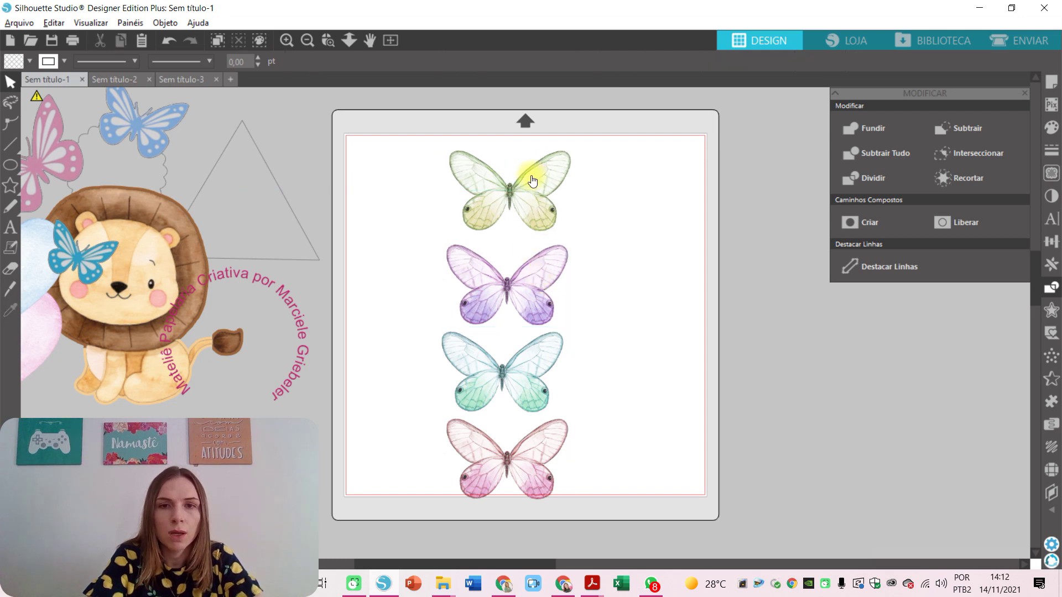
# Step: Select the four stacked butterflies and align them along a common vertical centre line
pyautogui.moveTo(504, 115); pyautogui.dragTo(495, 520)
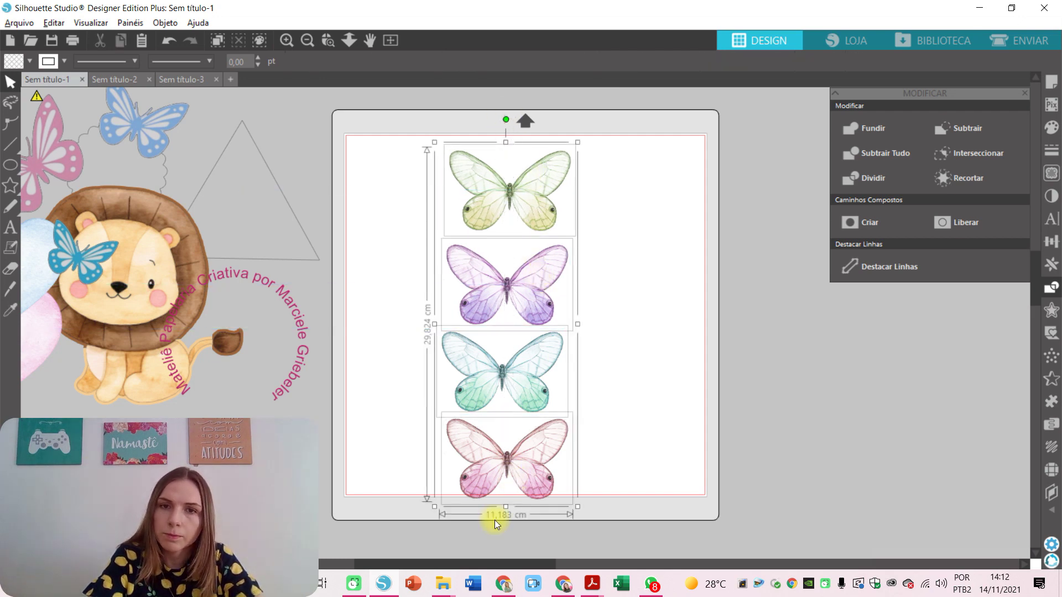
pyautogui.click(619, 61)
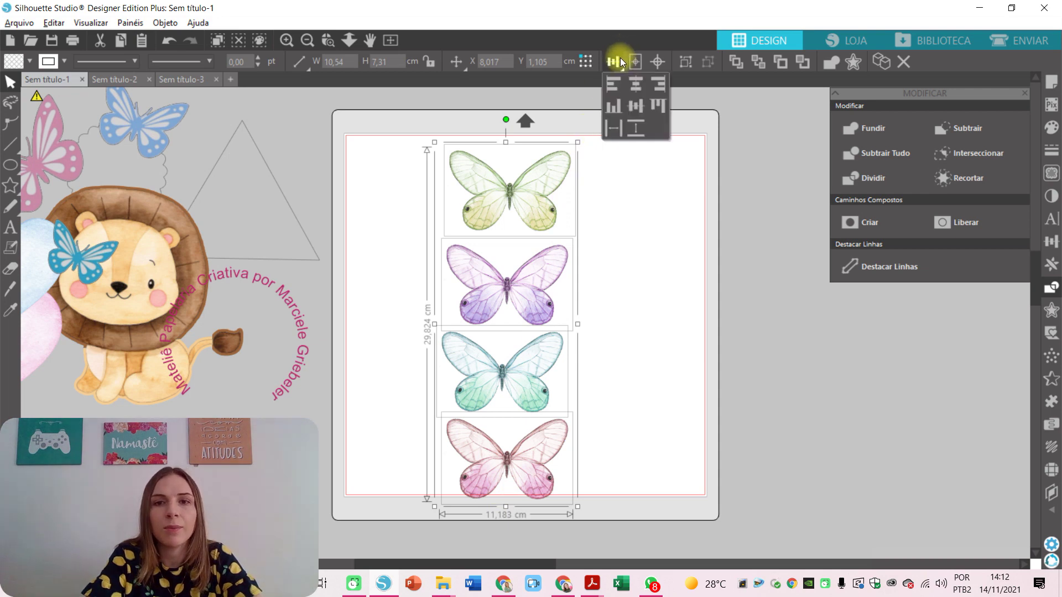
pyautogui.click(638, 87)
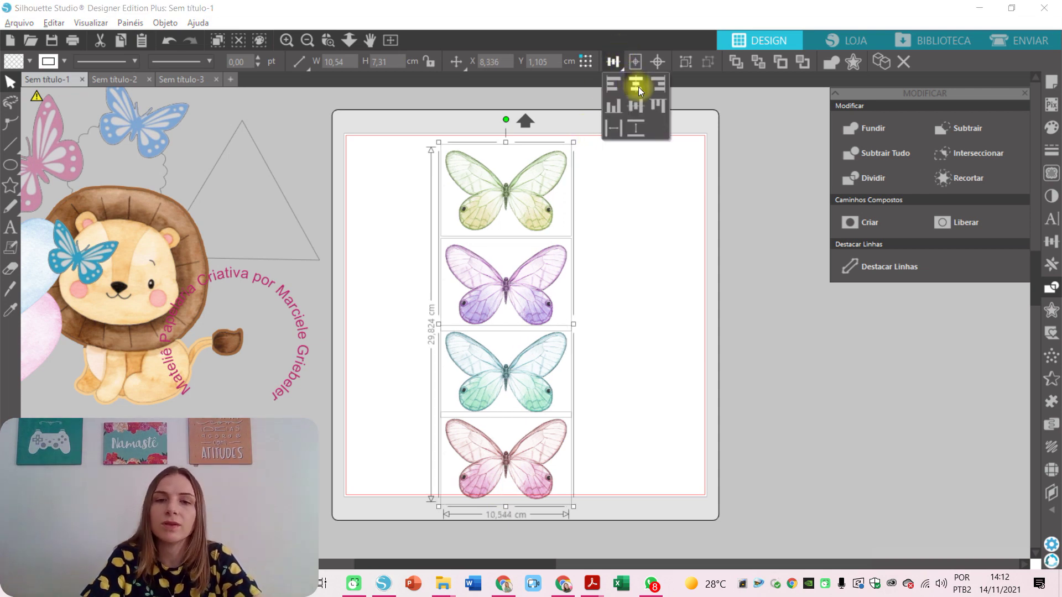
pyautogui.click(623, 369)
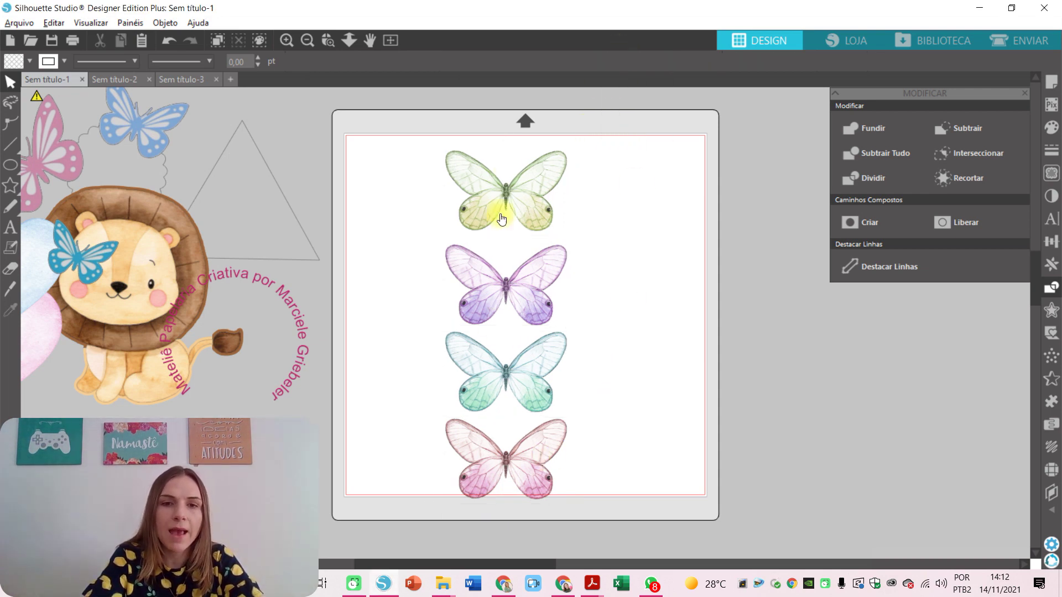
# Step: Place the pink butterfly beside the green one and the teal beside the purple, and align the upper pair on a common horizontal centre line
pyautogui.moveTo(493, 482); pyautogui.dragTo(622, 203)
pyautogui.moveTo(504, 407); pyautogui.dragTo(629, 275)
pyautogui.moveTo(426, 167); pyautogui.dragTo(699, 168)
pyautogui.click(614, 61)
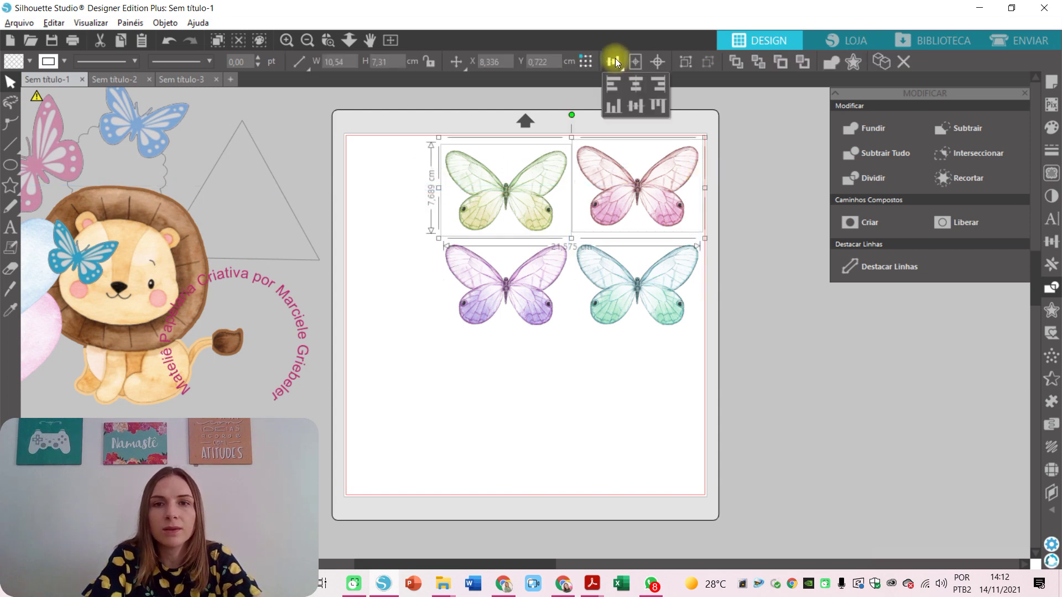
pyautogui.click(637, 108)
# Step: Align the purple and teal butterflies of the lower row on a common horizontal centre line
pyautogui.moveTo(739, 311); pyautogui.dragTo(515, 315)
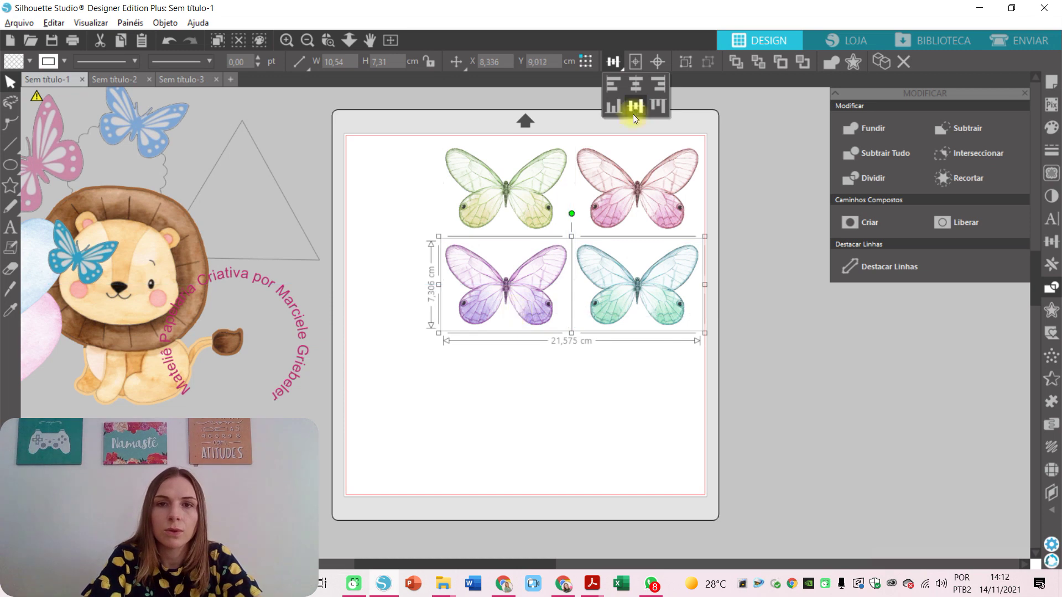
pyautogui.click(615, 62)
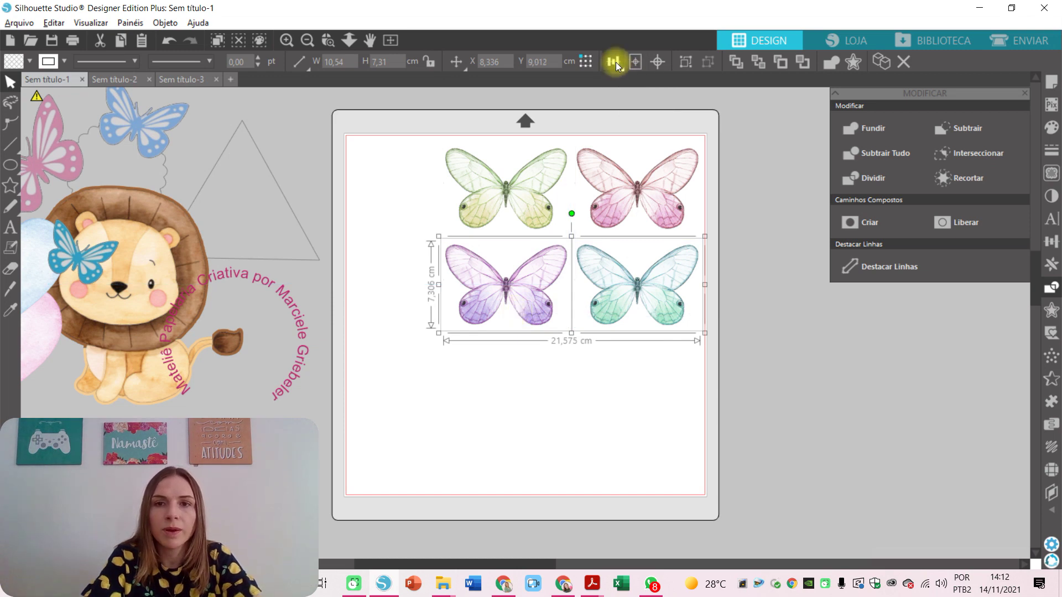
pyautogui.click(637, 107)
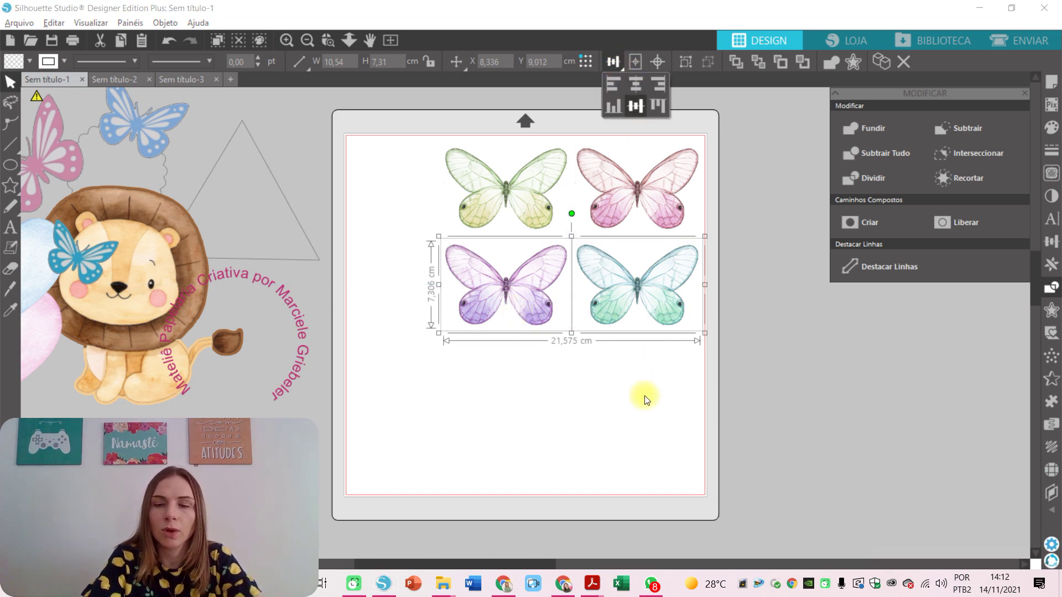
pyautogui.click(643, 393)
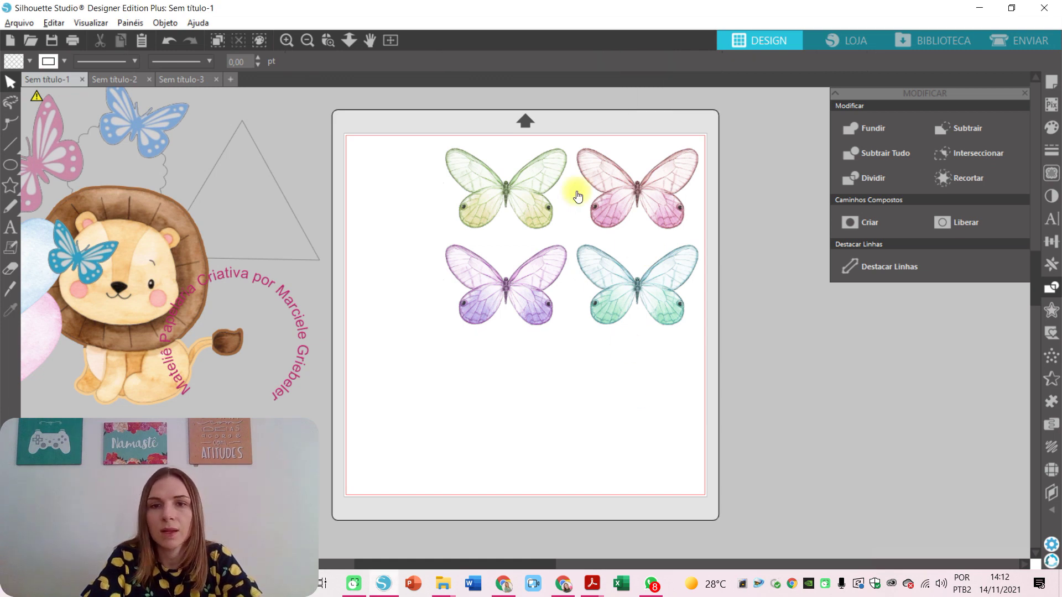
# Step: Move all four butterflies together off the page, over the lion
pyautogui.moveTo(524, 136); pyautogui.dragTo(262, 288)
pyautogui.click(539, 283)
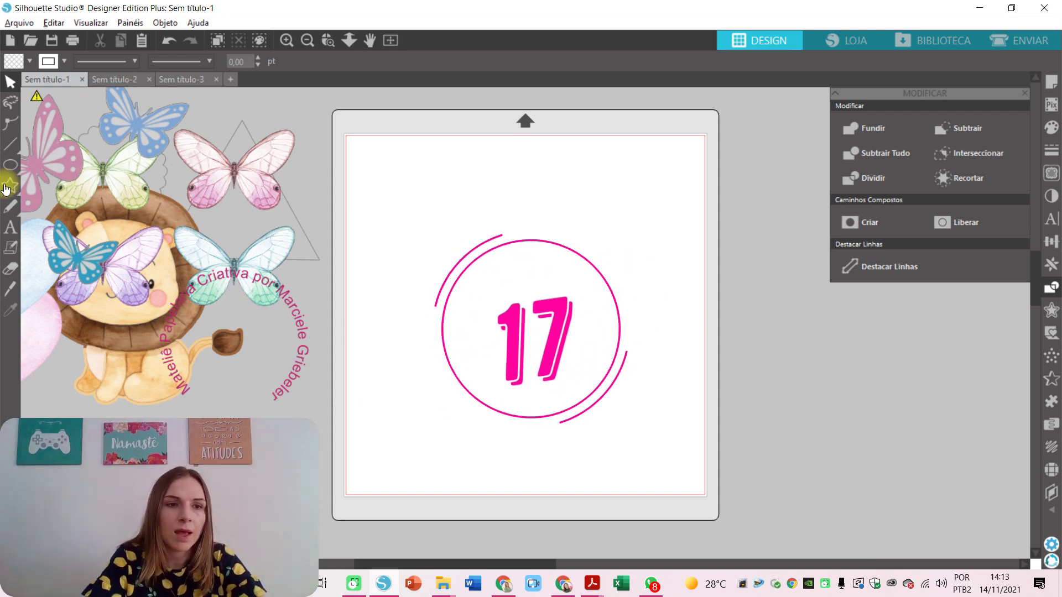
# Step: Draw a rectangle about 12.25 cm wide and 10.16 cm high near the middle of the page
pyautogui.click(15, 168)
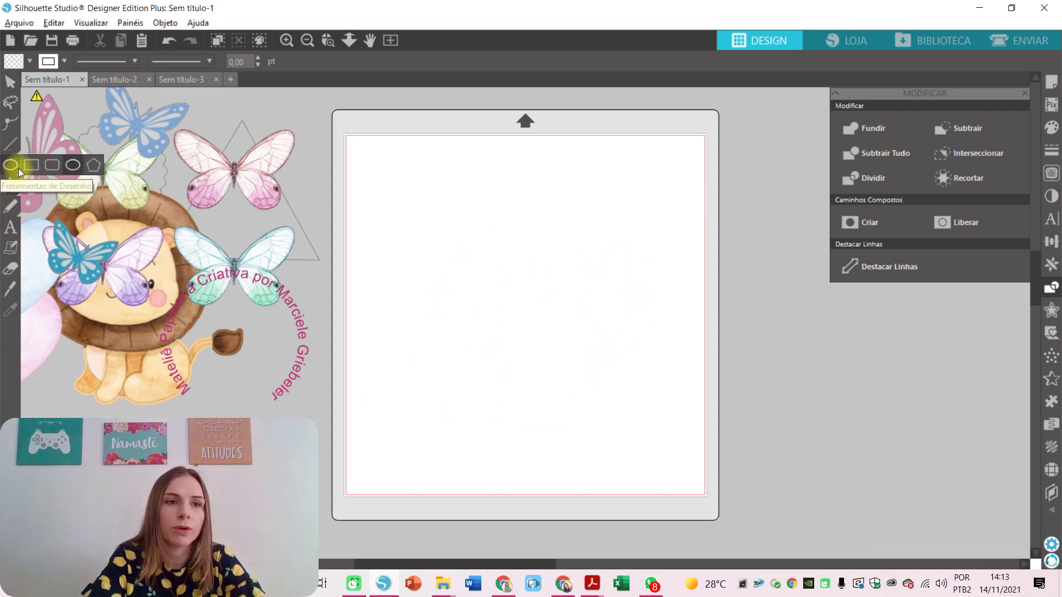
pyautogui.click(27, 168)
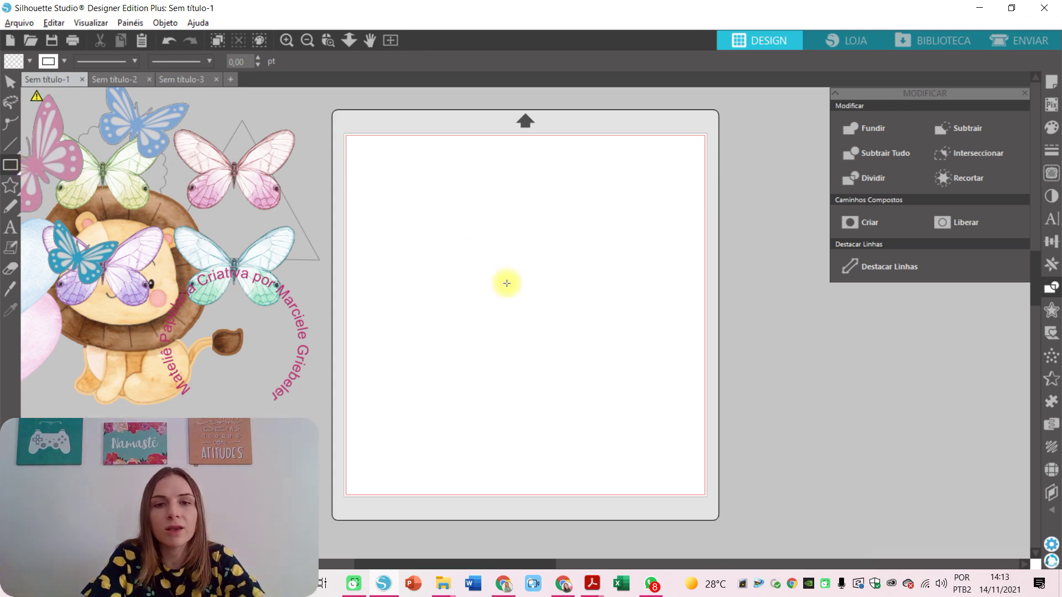
pyautogui.moveTo(449, 238)
pyautogui.mouseDown()
pyautogui.moveTo(575, 311)
pyautogui.moveTo(596, 357)
pyautogui.mouseUp()
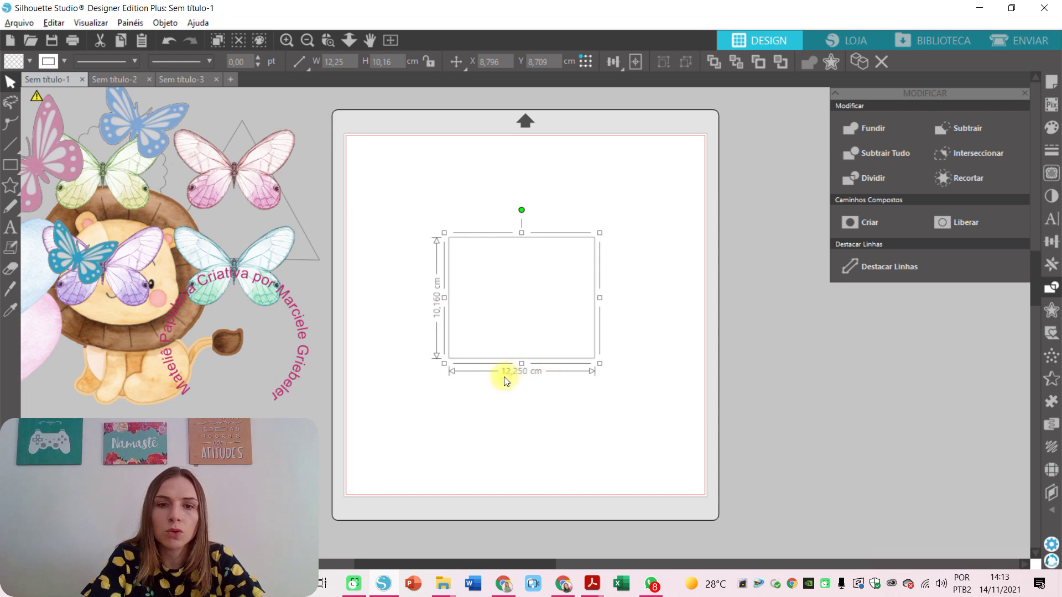
pyautogui.click(601, 409)
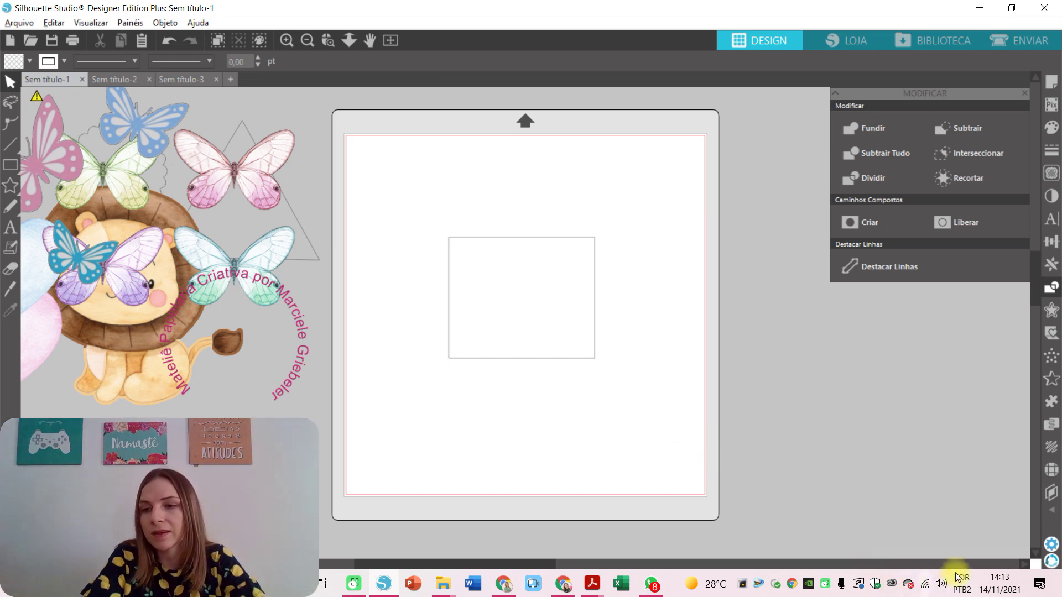
# Step: Open the program preferences, review the language setting and choose Centímetros as the unit of measurement
pyautogui.click(1050, 544)
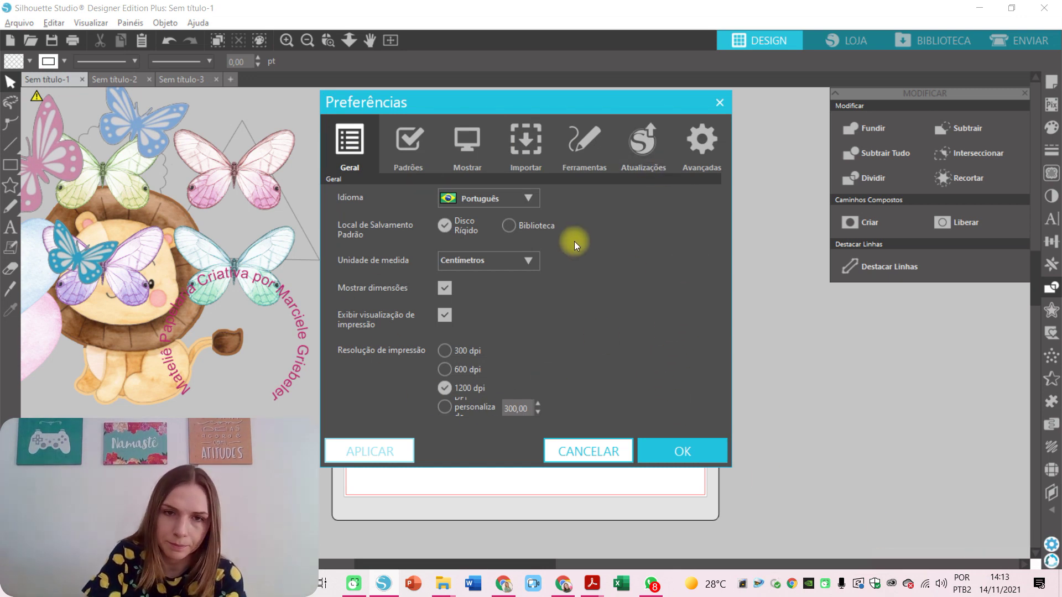
pyautogui.click(509, 200)
pyautogui.click(509, 200)
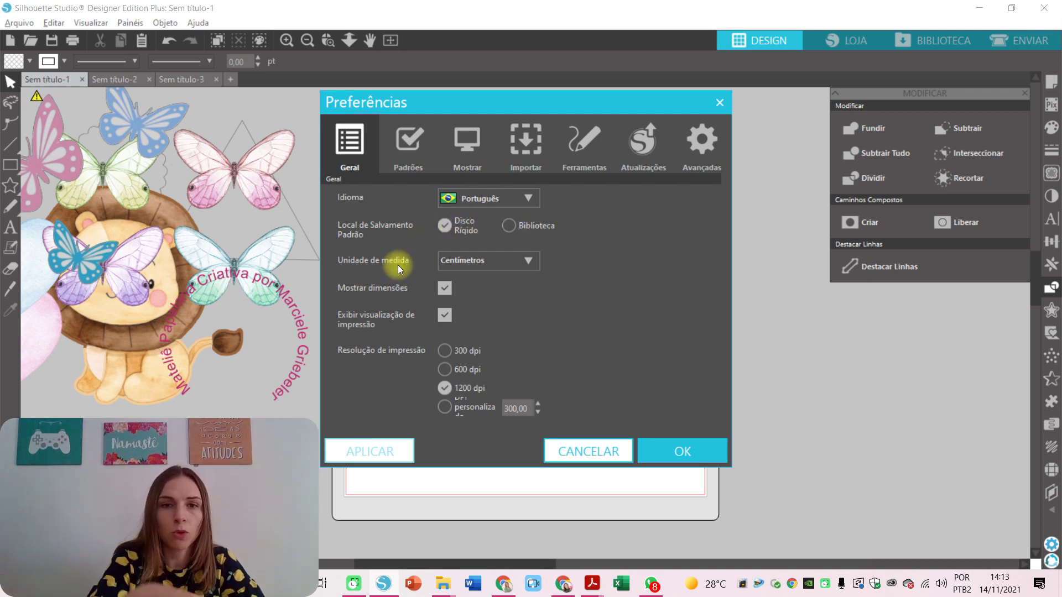
pyautogui.click(478, 264)
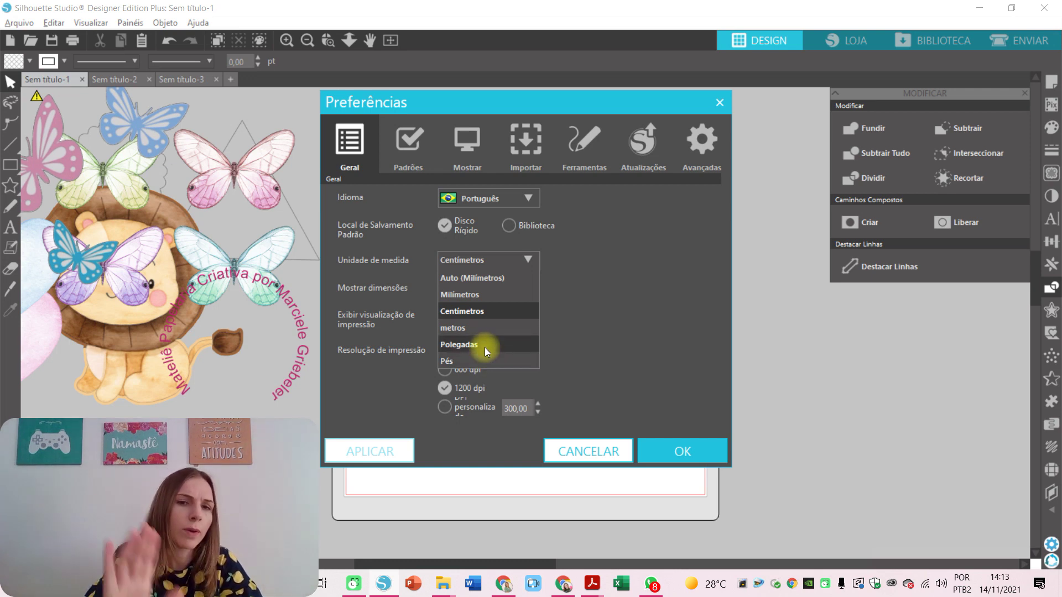
pyautogui.click(488, 309)
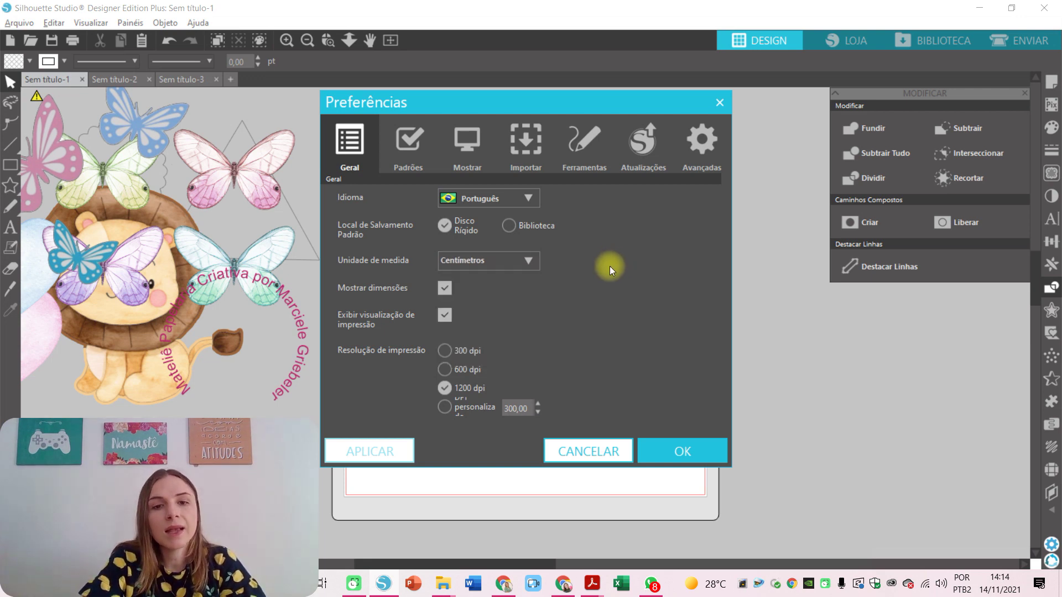
# Step: In the default preferences, set the outline-only colour to red, enable Centro de Rotação and accept the settings
pyautogui.click(444, 287)
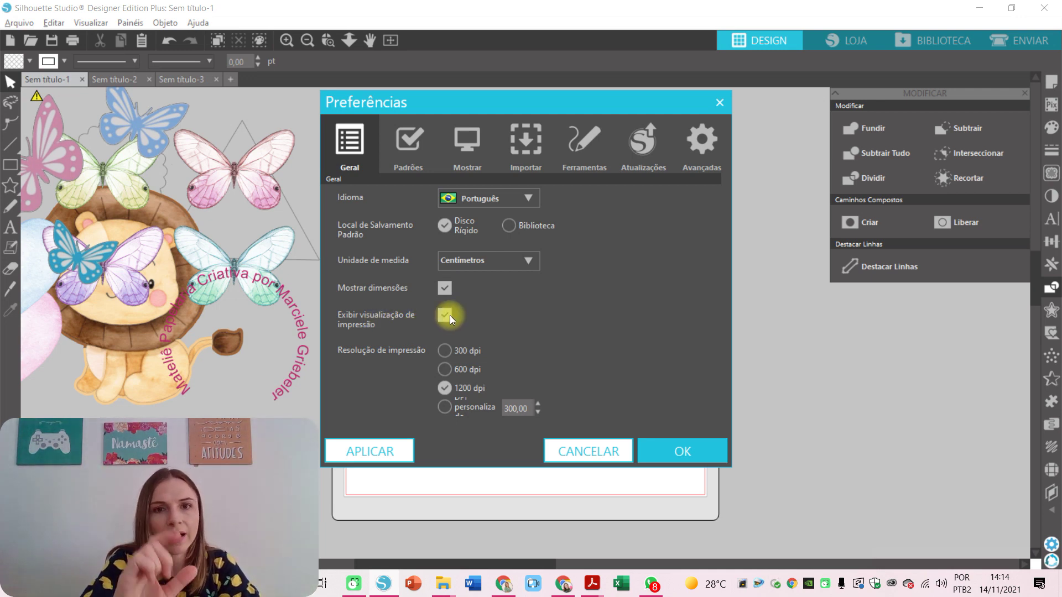
pyautogui.click(403, 160)
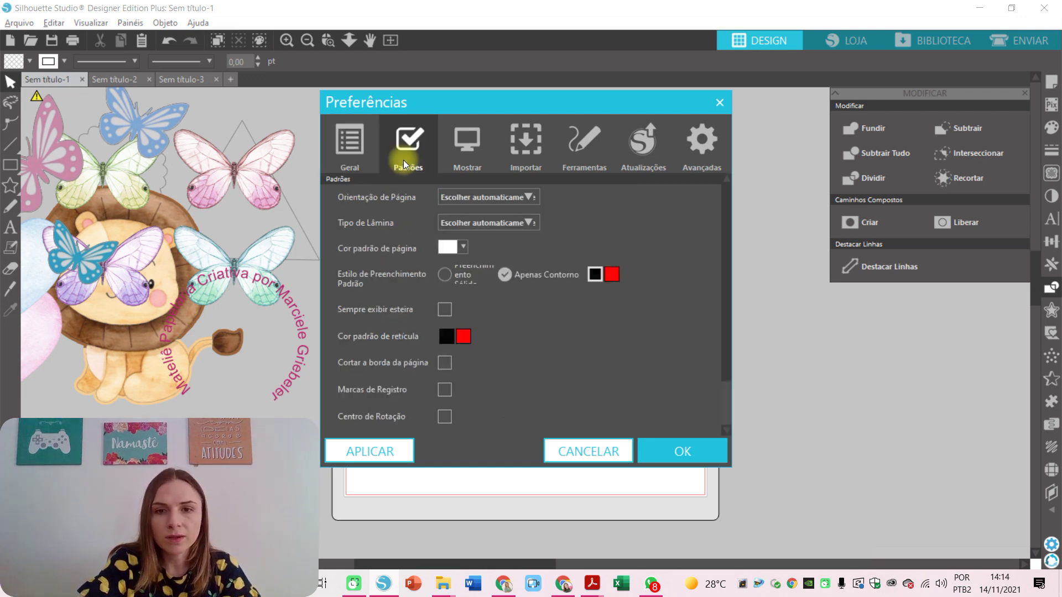
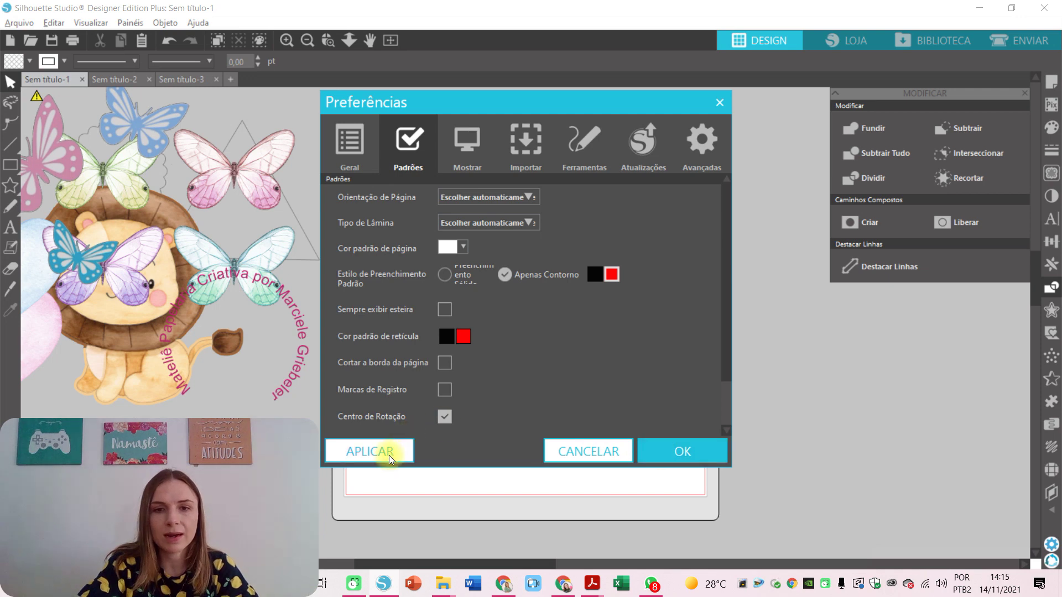
pyautogui.click(688, 451)
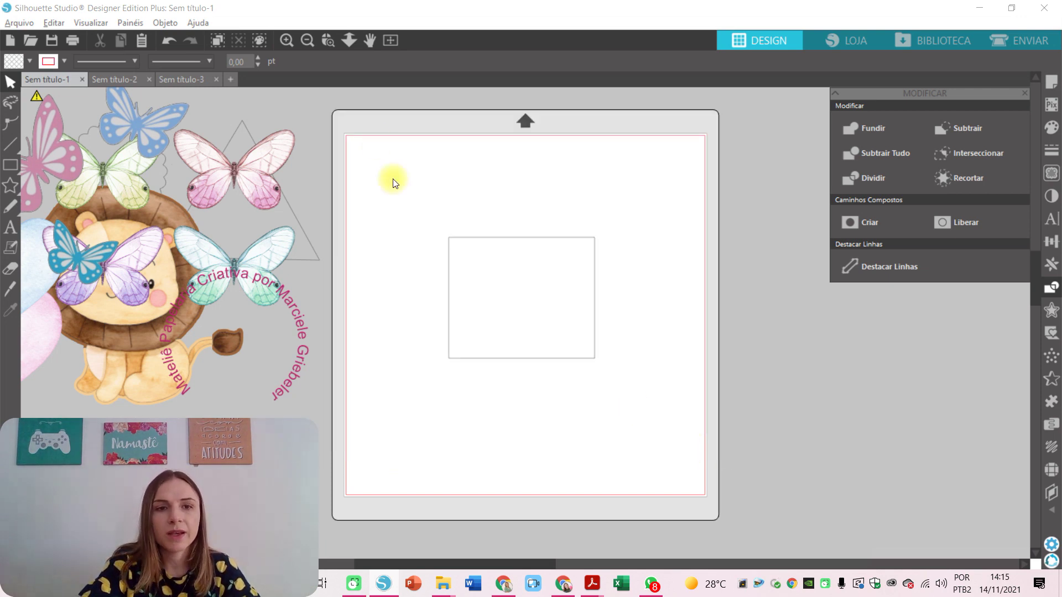
# Step: Bring the pink butterfly onto the lower part of the page and move the rectangle to the page's upper left
pyautogui.moveTo(259, 177); pyautogui.dragTo(519, 401)
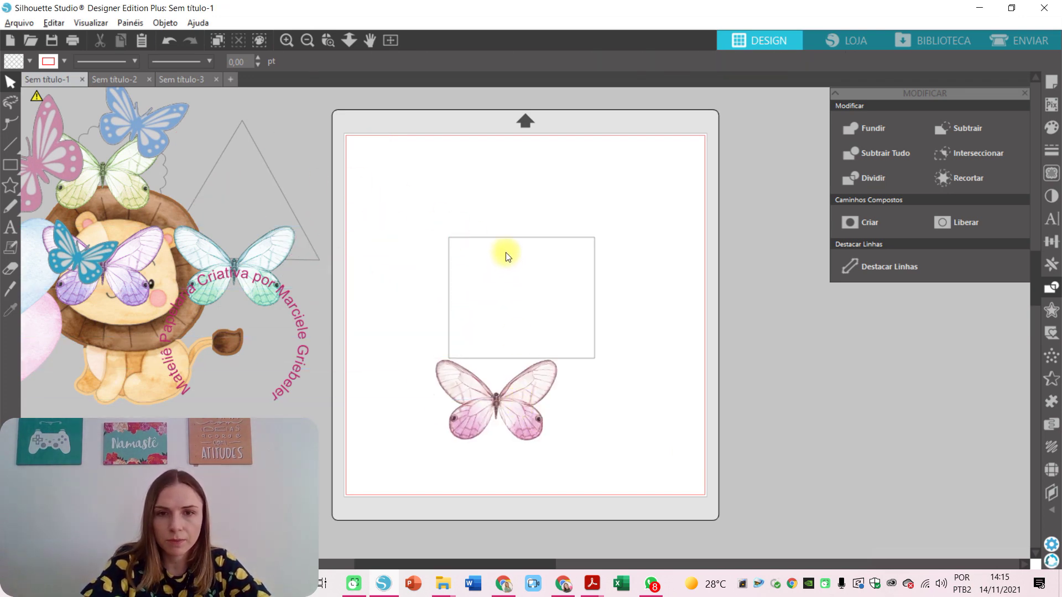
pyautogui.moveTo(500, 237); pyautogui.dragTo(434, 162)
# Step: Rotate the pink butterfly slightly clockwise about its centre, and slightly counterclockwise with its rotation centre placed on the lower right wing
pyautogui.click(496, 400)
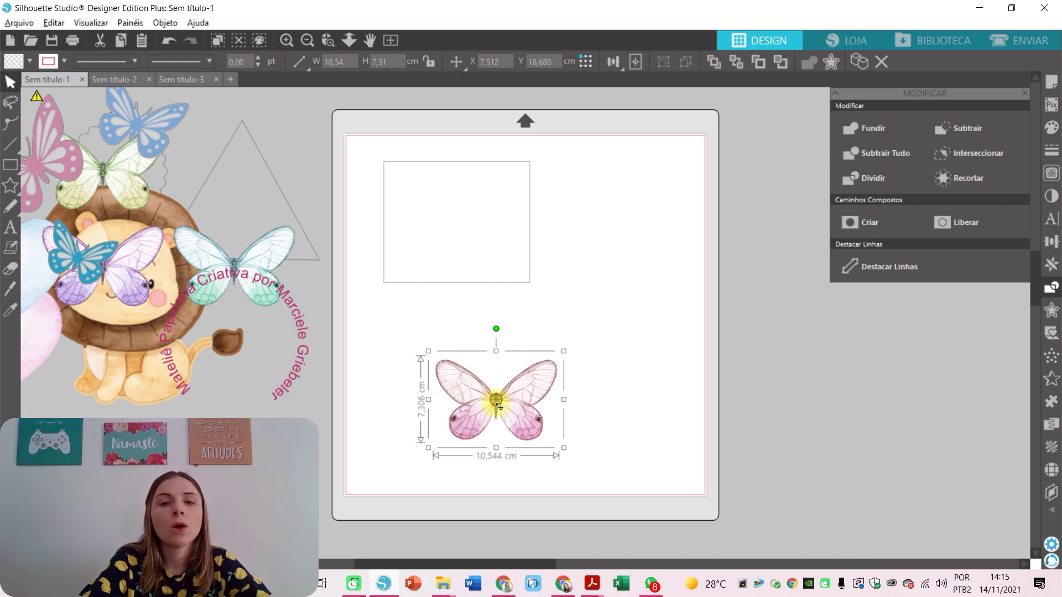
pyautogui.moveTo(497, 330)
pyautogui.mouseDown()
pyautogui.moveTo(575, 393)
pyautogui.moveTo(564, 436)
pyautogui.moveTo(481, 496)
pyautogui.moveTo(400, 419)
pyautogui.moveTo(429, 321)
pyautogui.moveTo(499, 313)
pyautogui.mouseUp()
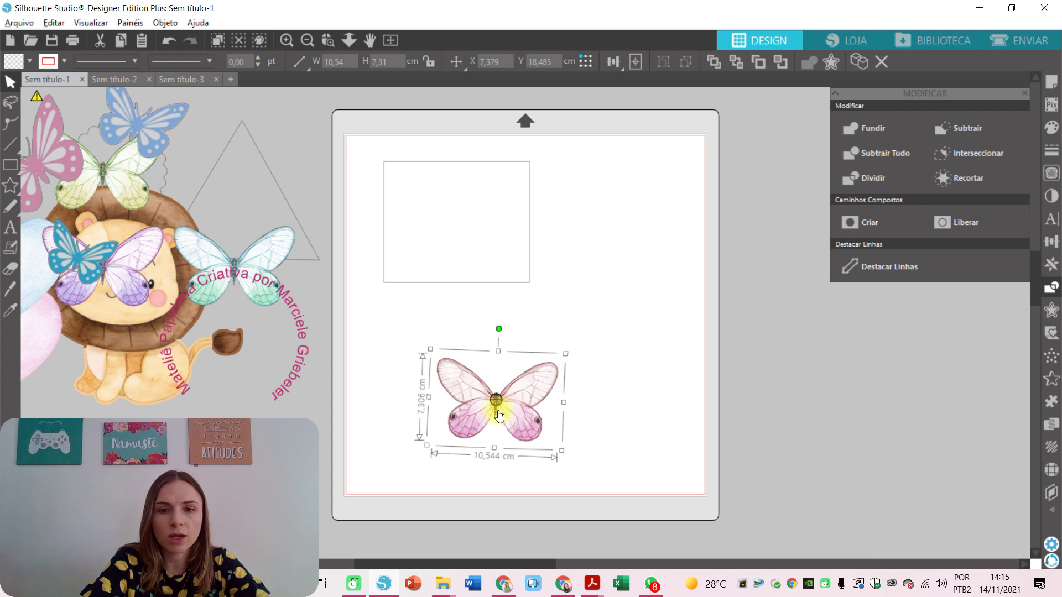
pyautogui.moveTo(500, 402); pyautogui.dragTo(522, 426)
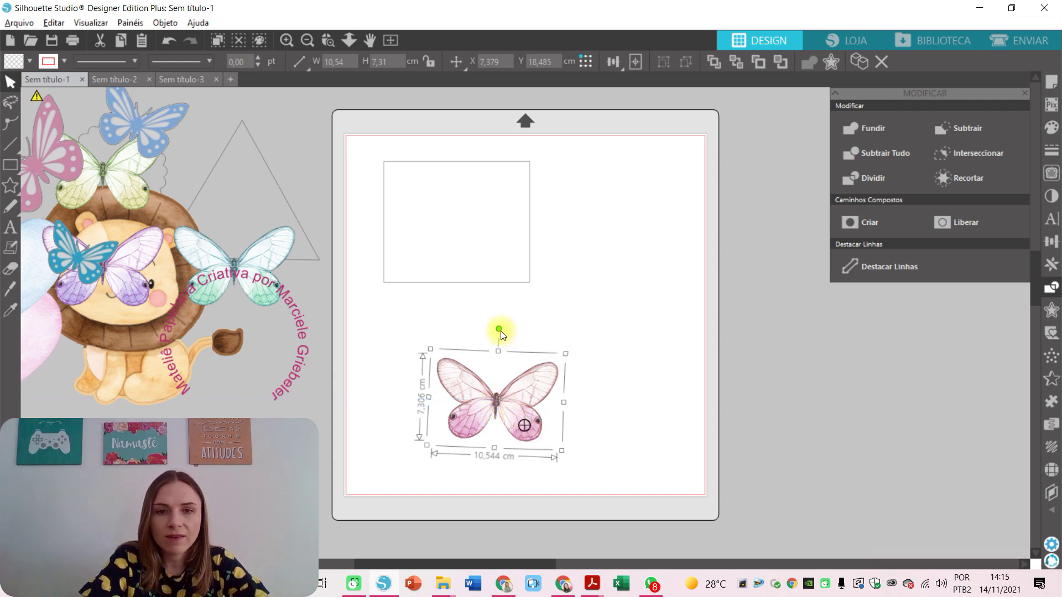
pyautogui.moveTo(500, 329)
pyautogui.mouseDown()
pyautogui.moveTo(553, 330)
pyautogui.moveTo(619, 374)
pyautogui.moveTo(623, 455)
pyautogui.moveTo(520, 543)
pyautogui.moveTo(396, 506)
pyautogui.moveTo(374, 367)
pyautogui.moveTo(466, 305)
pyautogui.moveTo(519, 318)
pyautogui.moveTo(493, 329)
pyautogui.mouseUp()
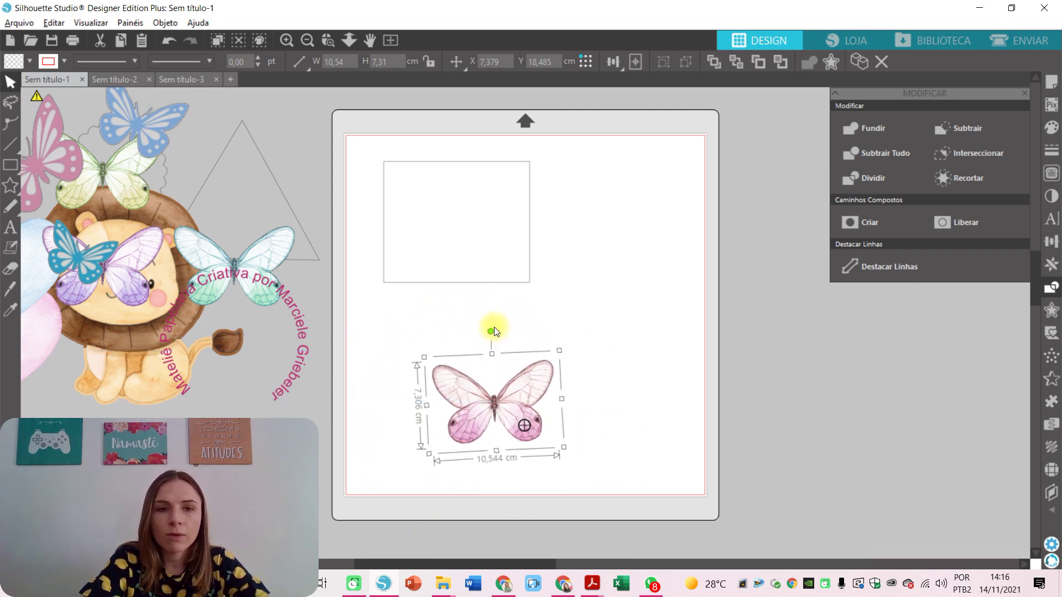
pyautogui.click(595, 309)
# Step: Move the triangle onto the page, to the right of the rectangle
pyautogui.click(496, 277)
pyautogui.moveTo(308, 235); pyautogui.dragTo(682, 256)
pyautogui.click(610, 250)
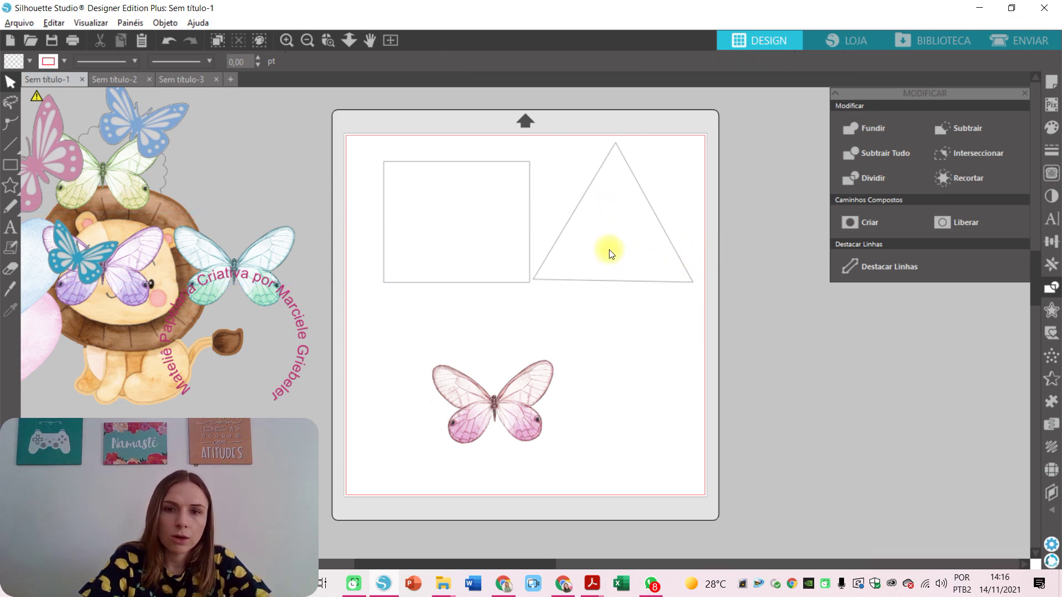
# Step: Select the triangle and place its centre of rotation on its lower left corner
pyautogui.click(607, 249)
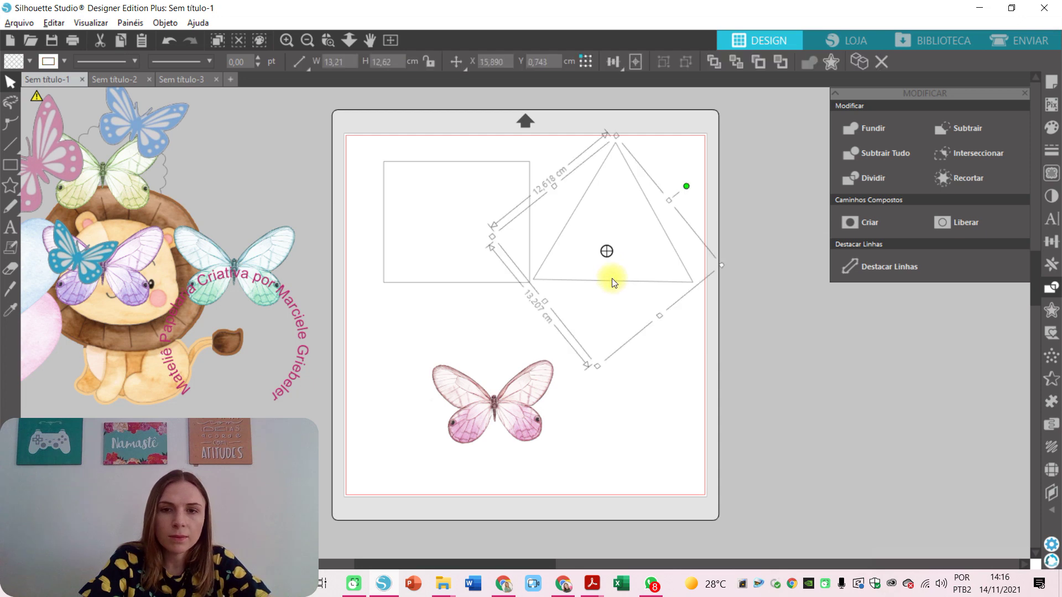
pyautogui.moveTo(607, 250); pyautogui.dragTo(555, 274)
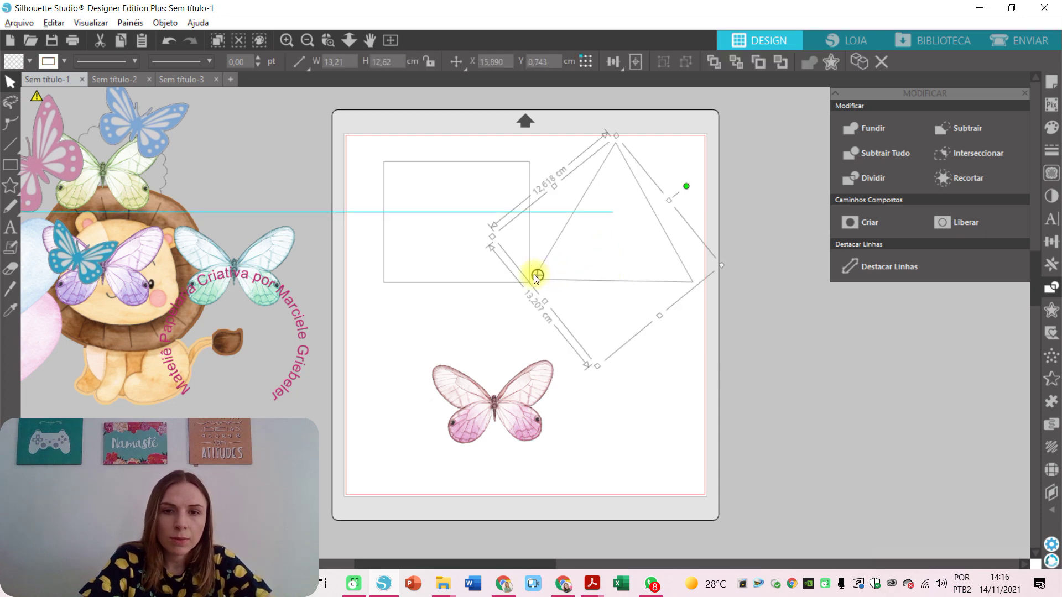
pyautogui.moveTo(534, 280); pyautogui.dragTo(534, 277)
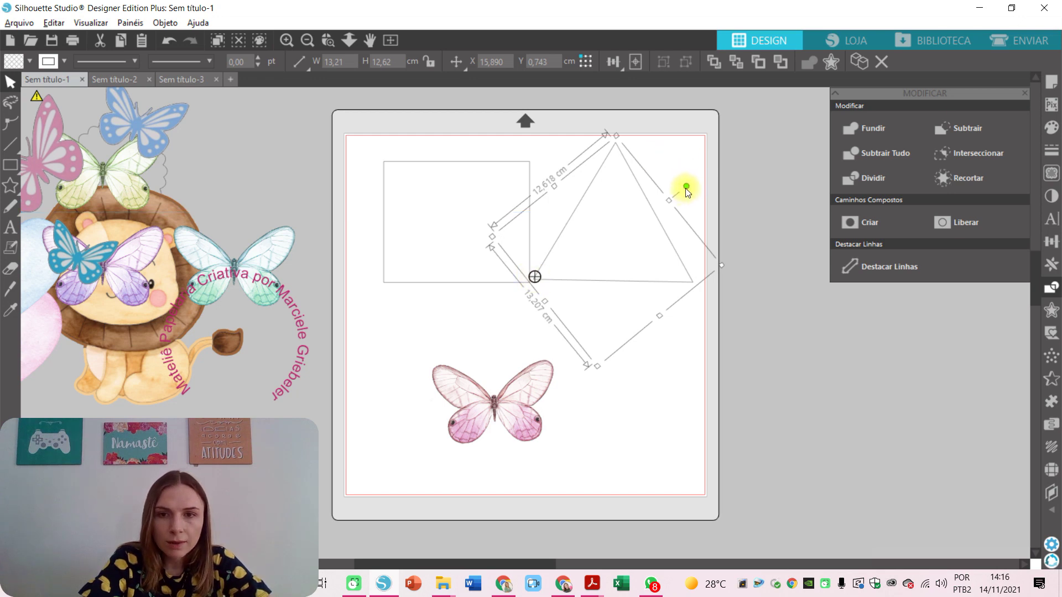
# Step: Rotate the triangle counterclockwise about its lower left corner until its side stands vertical, and fit it against the rectangle's right edge
pyautogui.moveTo(686, 187); pyautogui.dragTo(600, 157)
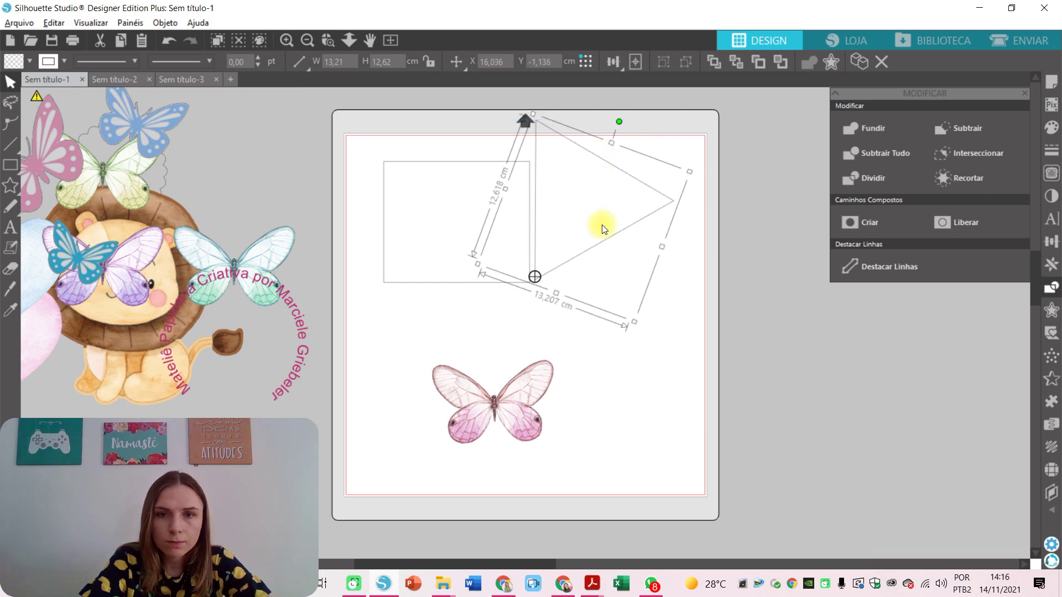
pyautogui.moveTo(599, 239); pyautogui.dragTo(592, 249)
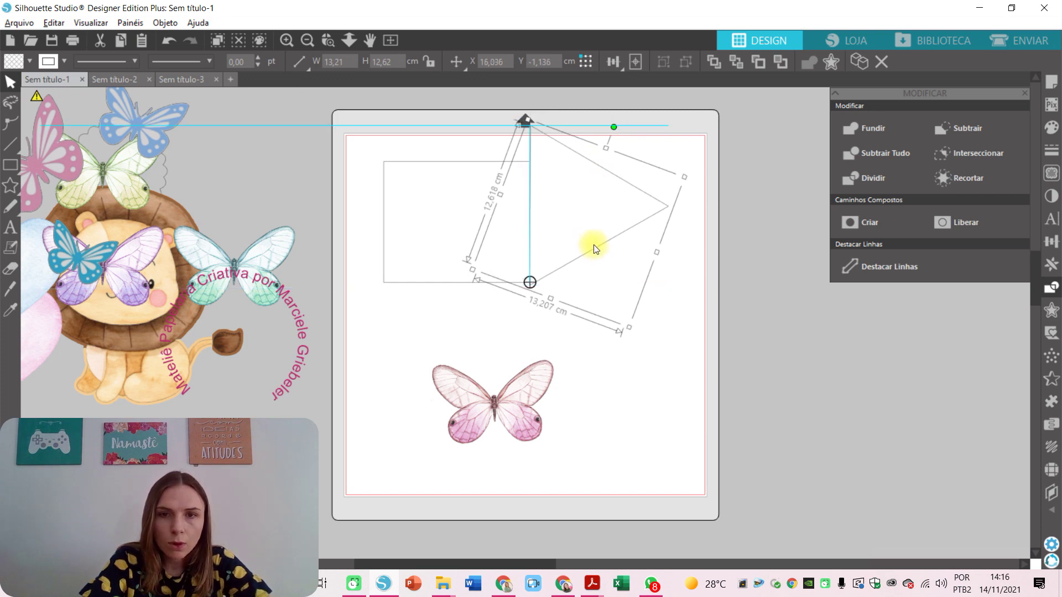
pyautogui.click(641, 340)
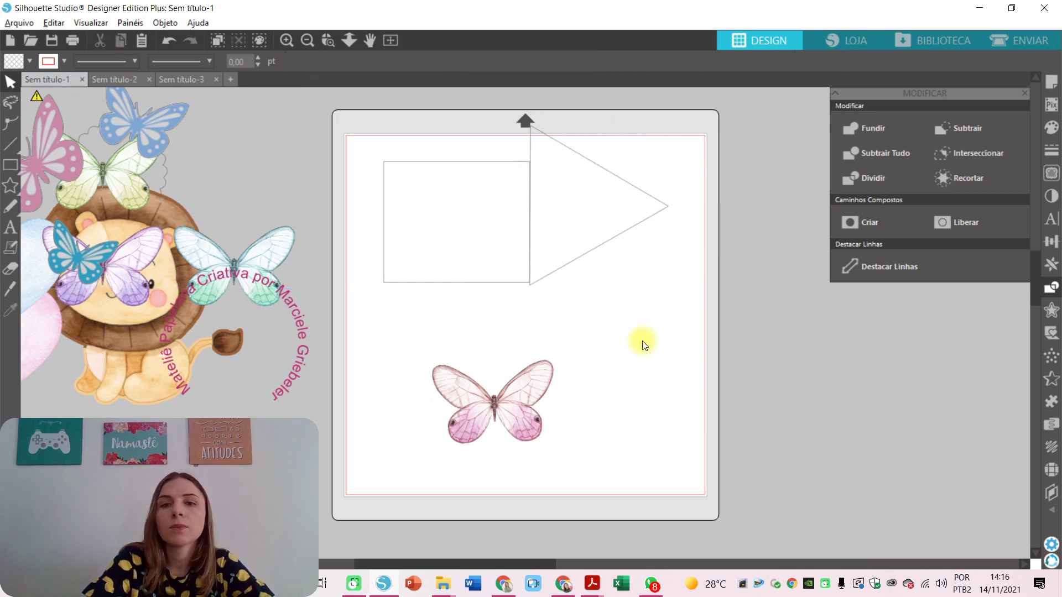
pyautogui.click(555, 272)
pyautogui.press('Up')
pyautogui.press('Up')
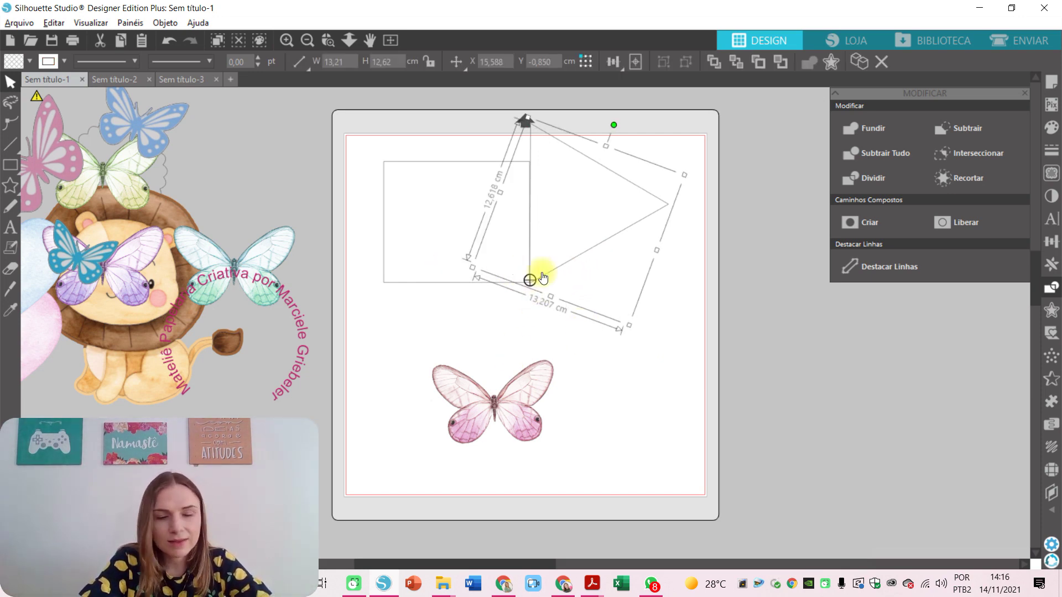
pyautogui.click(430, 213)
# Step: Bring the lion onto the page's lower right, rotate it slightly about a centre on its upper mane, and relocate the centre to its chin
pyautogui.moveTo(171, 209); pyautogui.dragTo(749, 310)
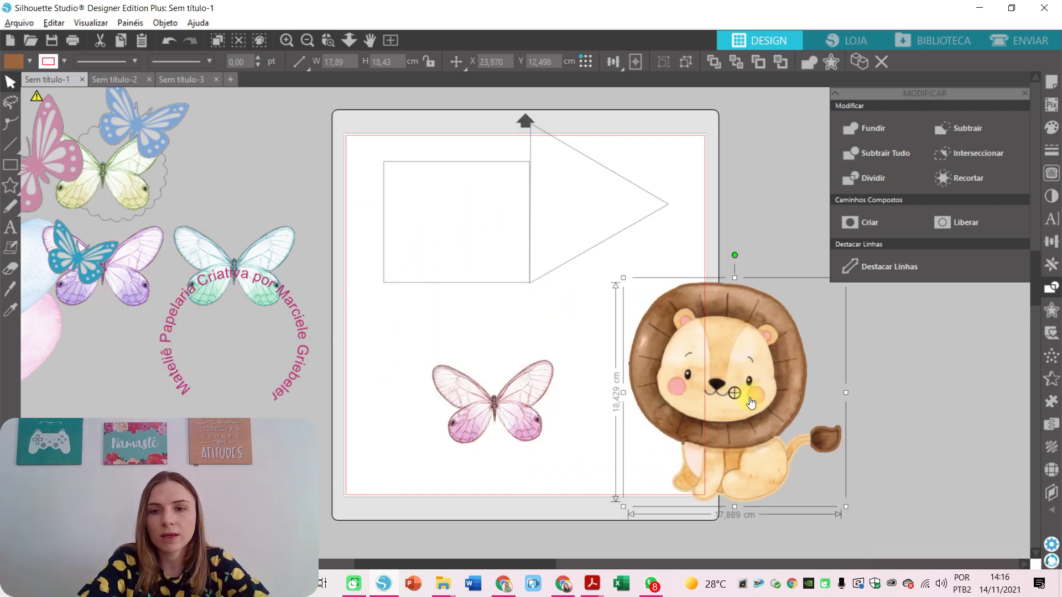
pyautogui.moveTo(733, 367); pyautogui.dragTo(658, 316)
pyautogui.moveTo(684, 366); pyautogui.dragTo(688, 274)
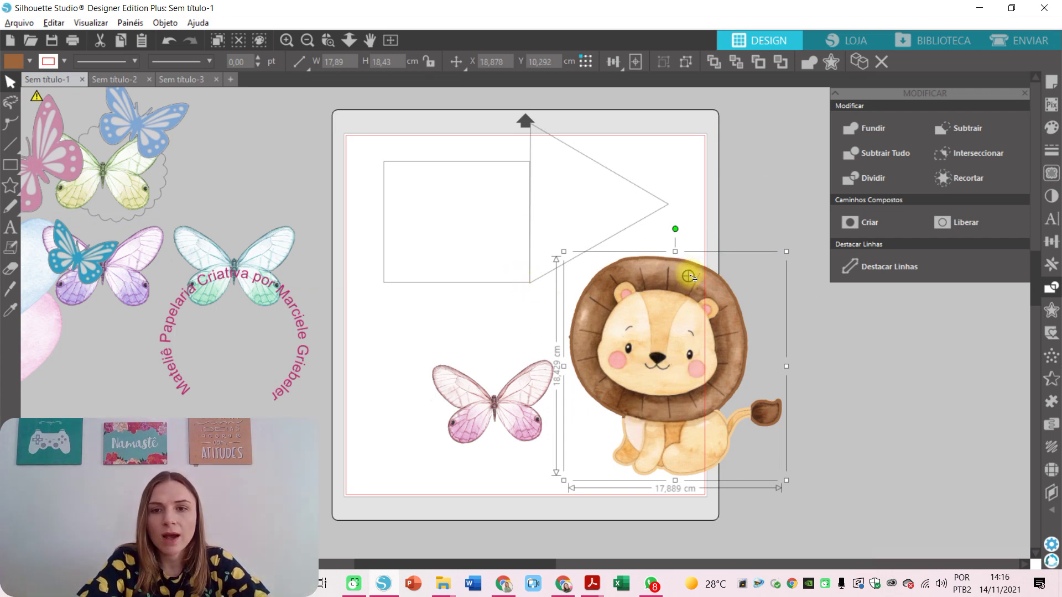
pyautogui.moveTo(675, 227)
pyautogui.mouseDown()
pyautogui.moveTo(598, 256)
pyautogui.moveTo(575, 287)
pyautogui.moveTo(717, 227)
pyautogui.moveTo(608, 239)
pyautogui.moveTo(675, 213)
pyautogui.moveTo(585, 243)
pyautogui.moveTo(656, 215)
pyautogui.moveTo(645, 228)
pyautogui.moveTo(680, 228)
pyautogui.mouseUp()
pyautogui.moveTo(688, 276); pyautogui.dragTo(649, 380)
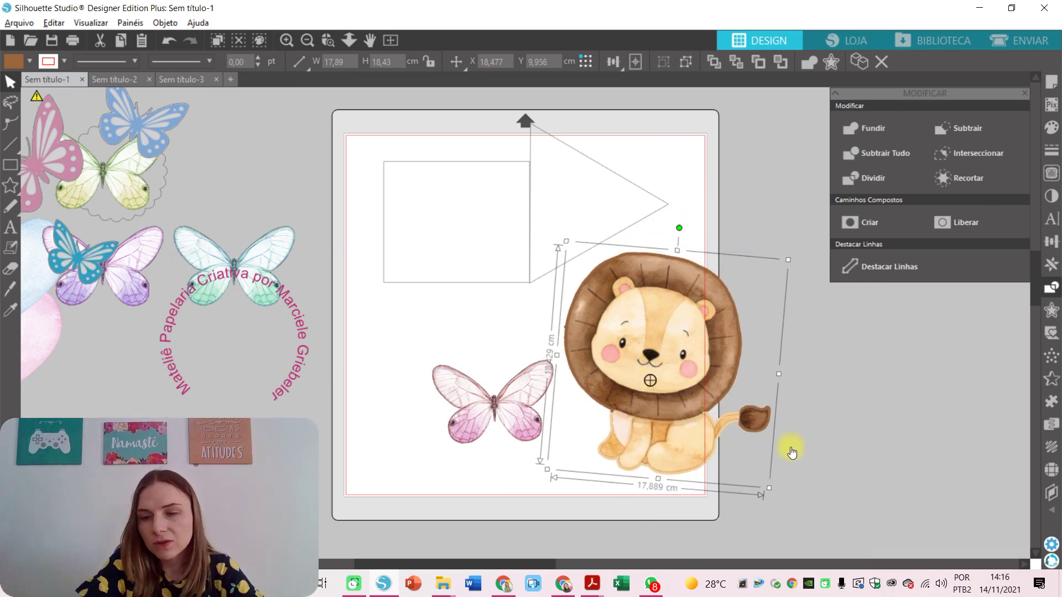
# Step: Turn off the default centre of rotation (Centro de Rotação) in the preferences and apply the change
pyautogui.click(1051, 544)
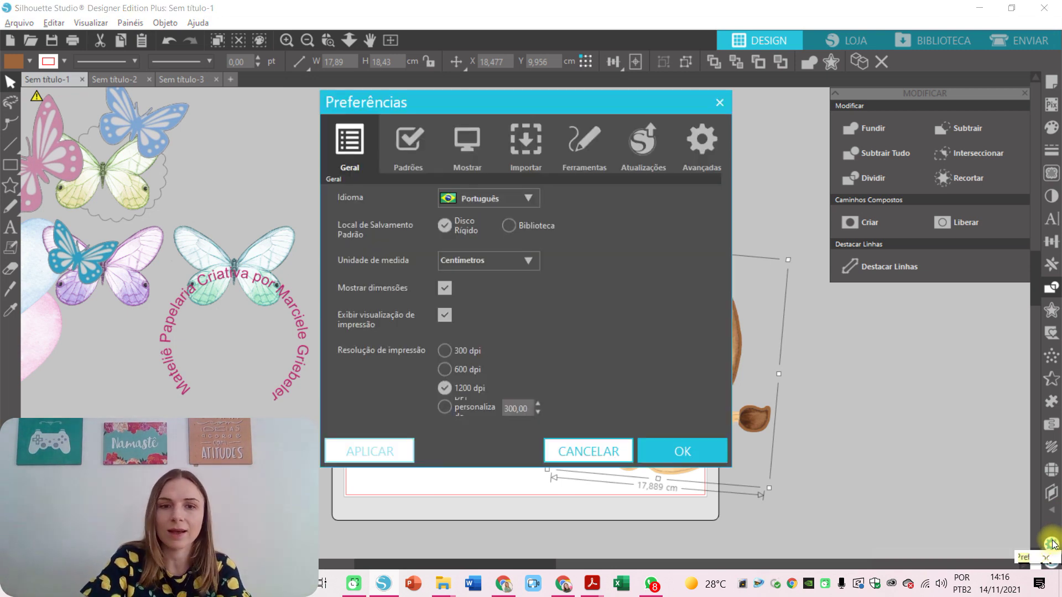
pyautogui.click(416, 145)
pyautogui.click(444, 416)
pyautogui.click(382, 457)
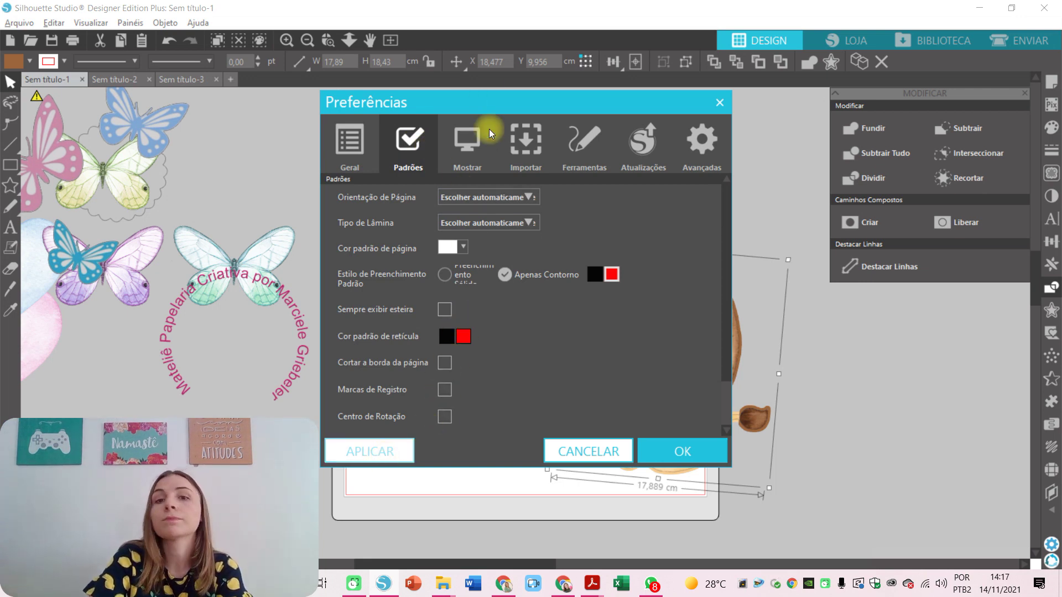
# Step: Review the display, import, tool and update preferences (Mostrar, Importar, Ferramentas, Atualizações)
pyautogui.click(477, 140)
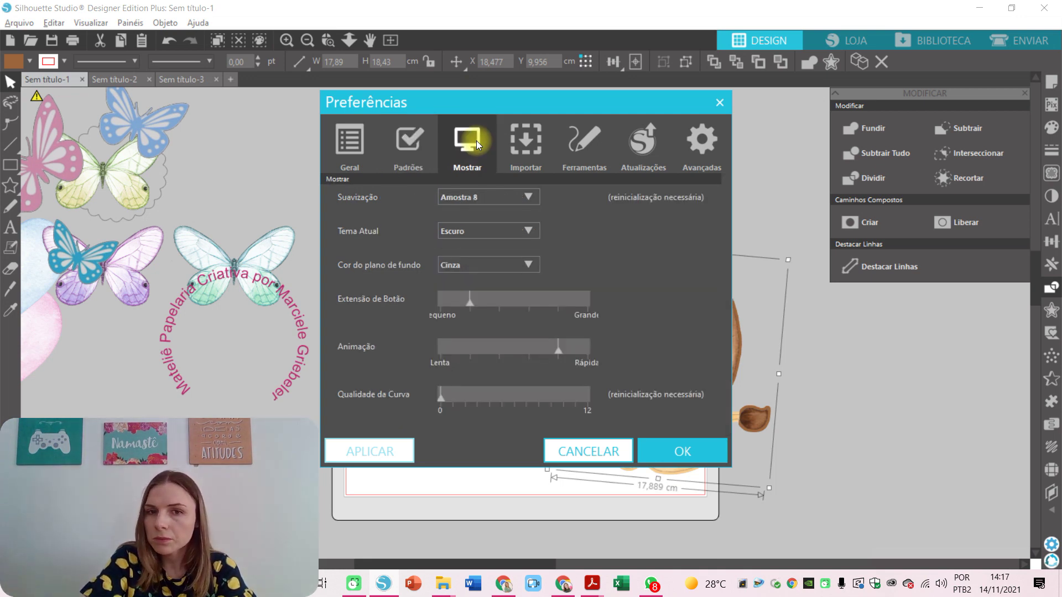
pyautogui.click(529, 141)
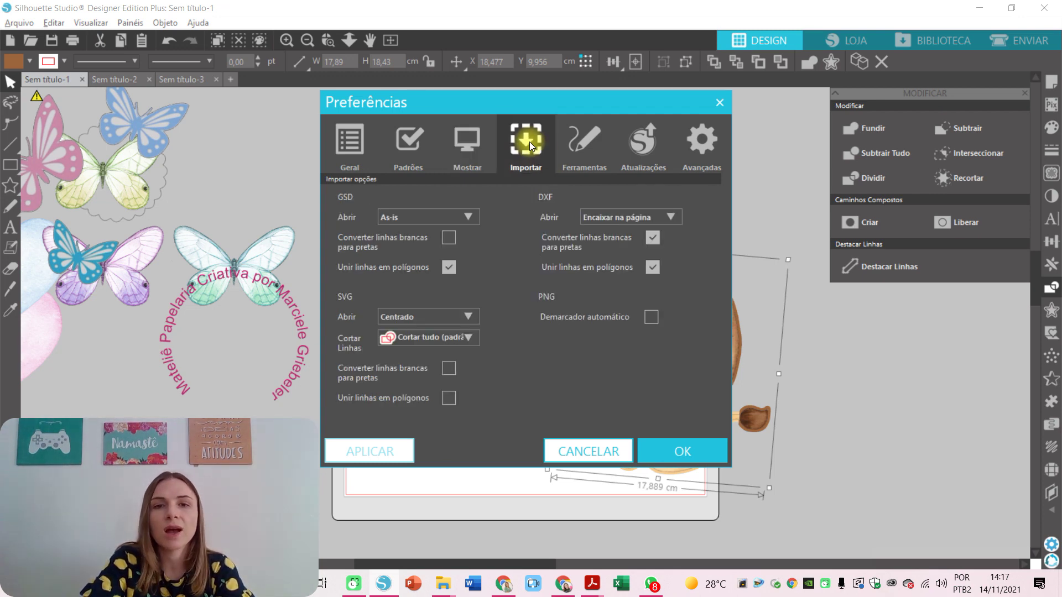
pyautogui.click(570, 150)
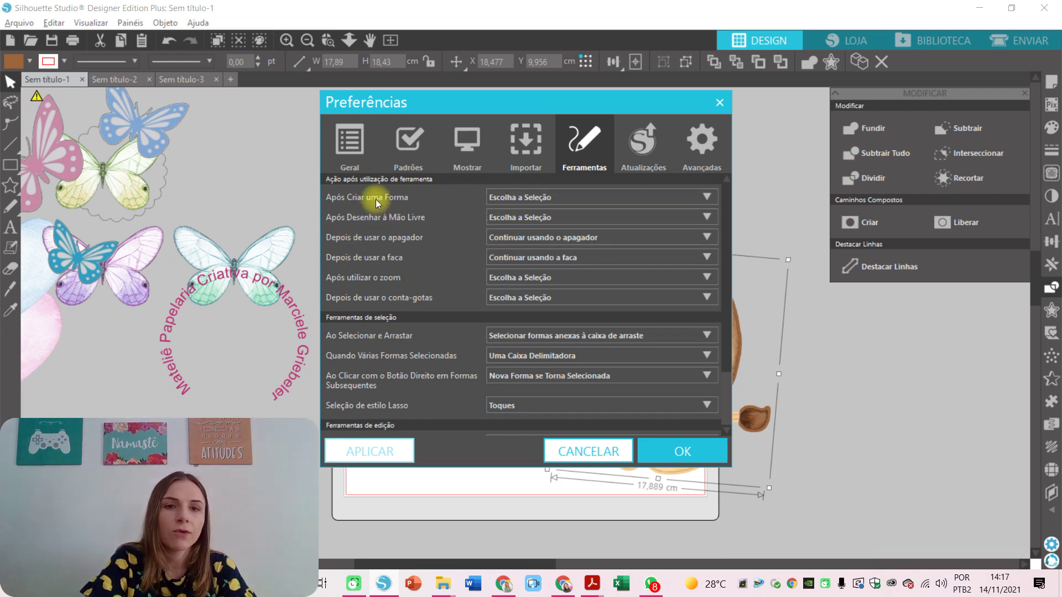
pyautogui.moveTo(11, 164)
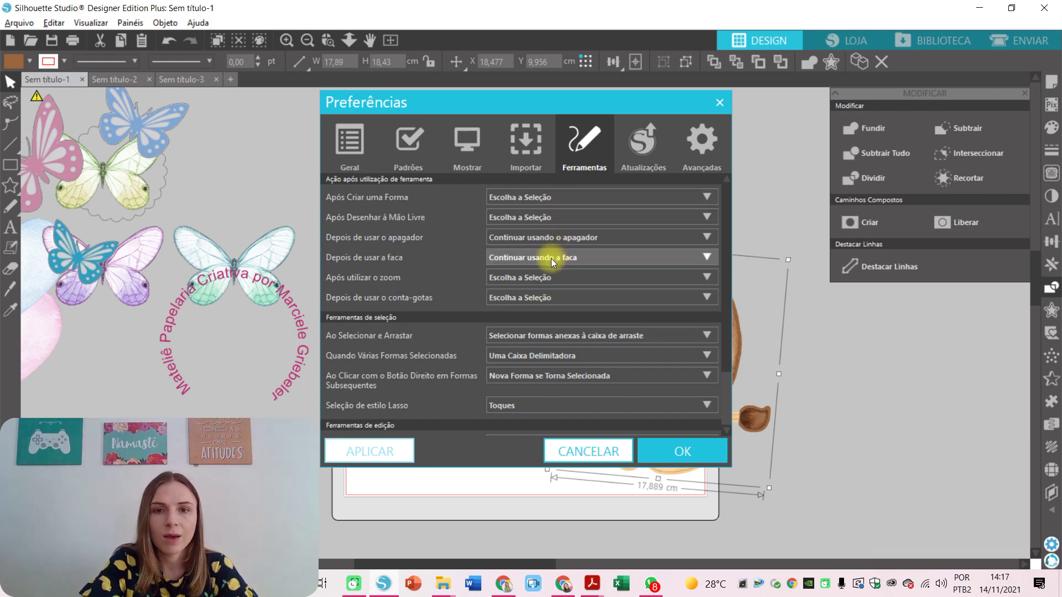
pyautogui.click(630, 127)
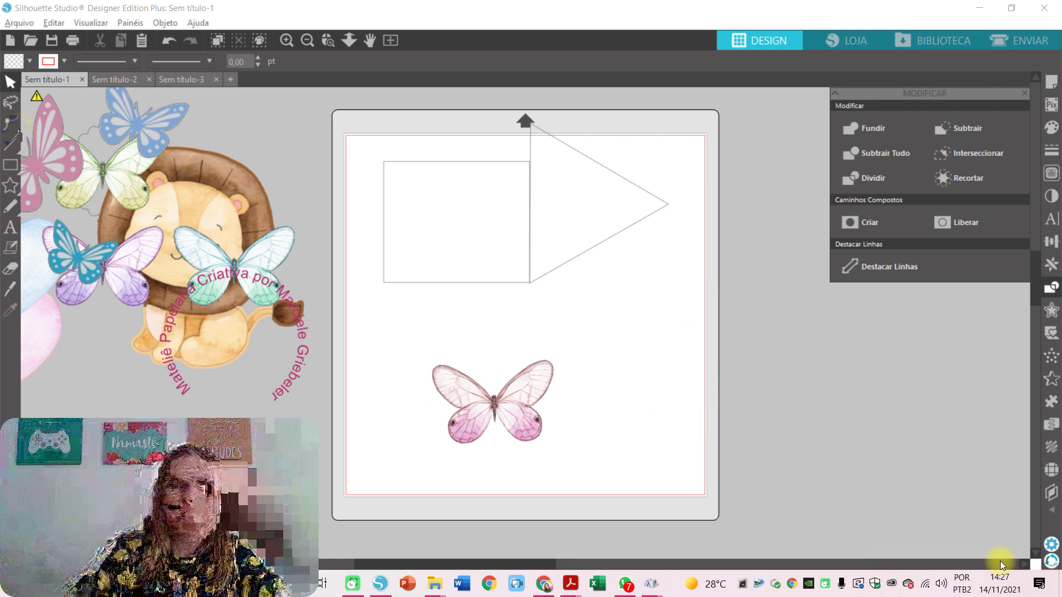
# Step: Set the EPSON L805 Series print quality to Alto and open the colour mode choices in its colour correction settings
pyautogui.press('alt')
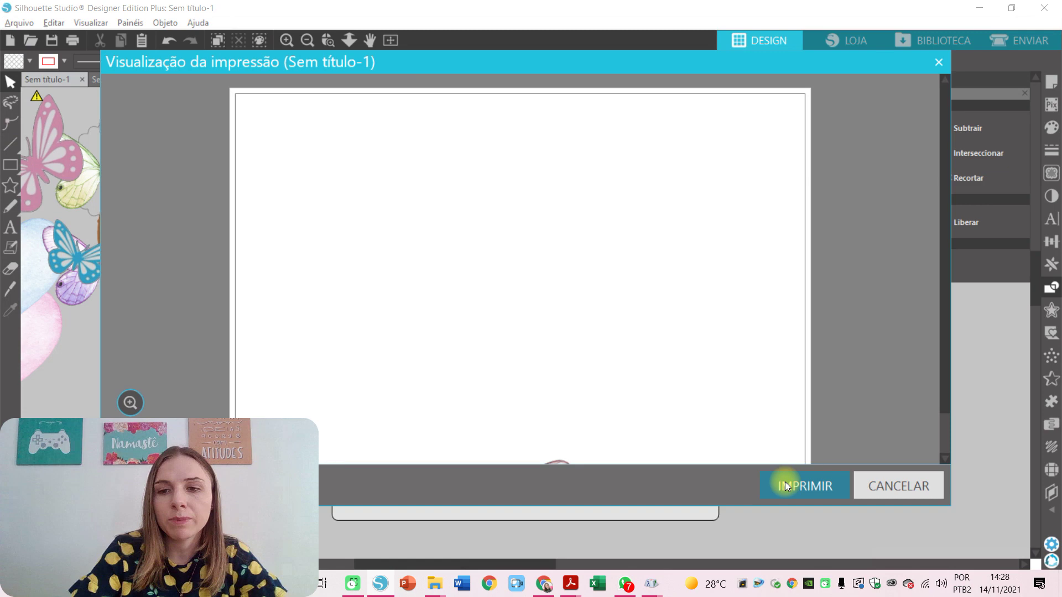
pyautogui.click(784, 484)
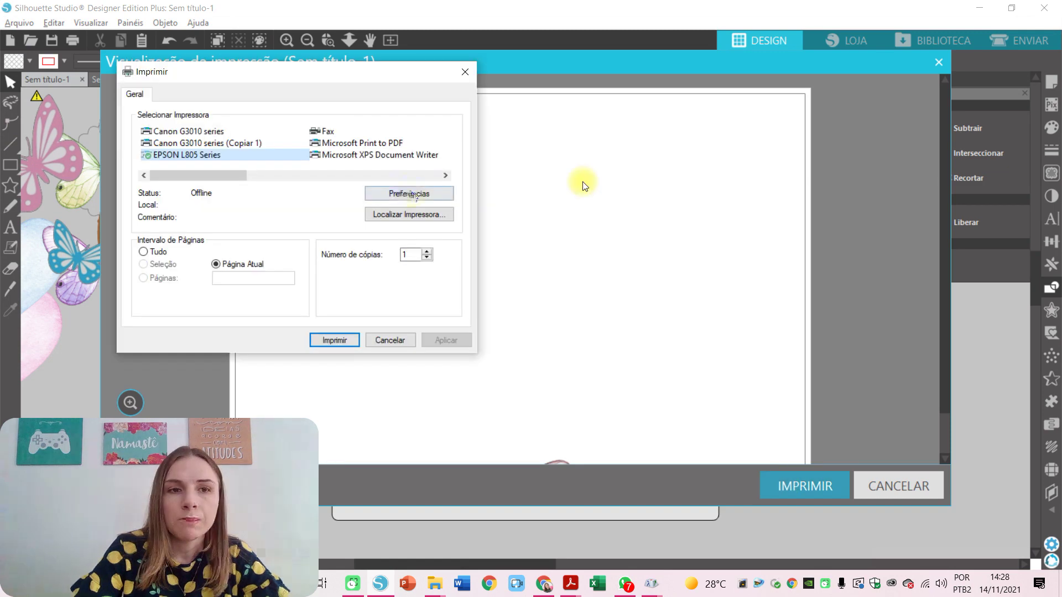
pyautogui.click(411, 194)
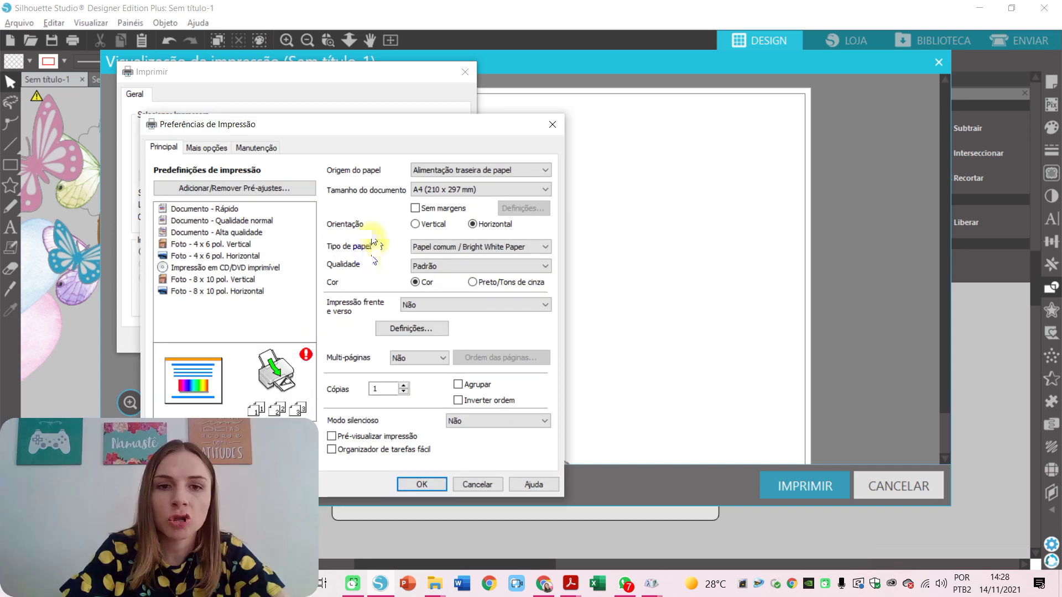
pyautogui.click(442, 266)
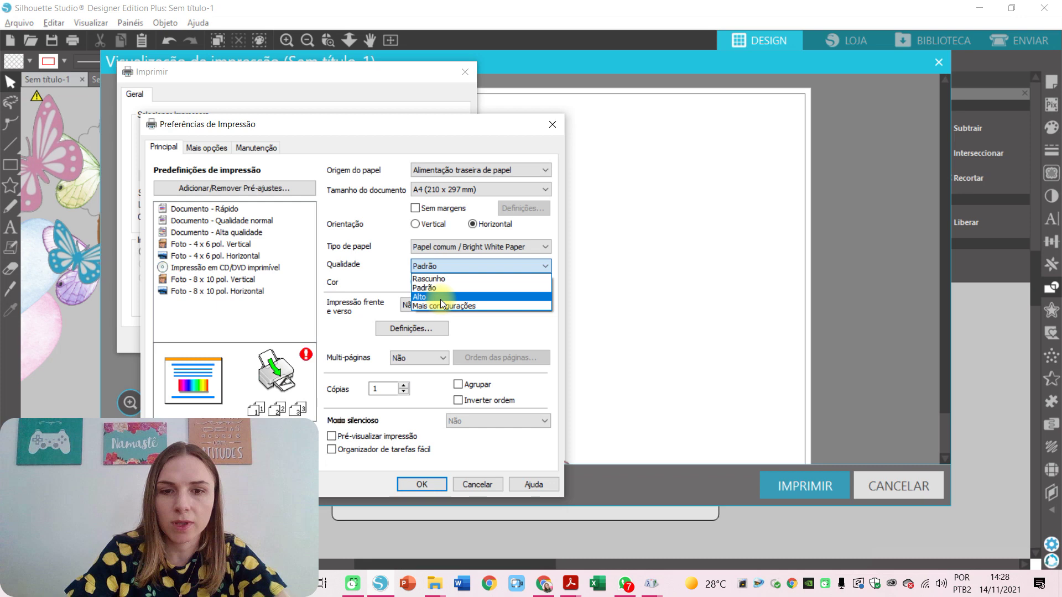
pyautogui.click(440, 299)
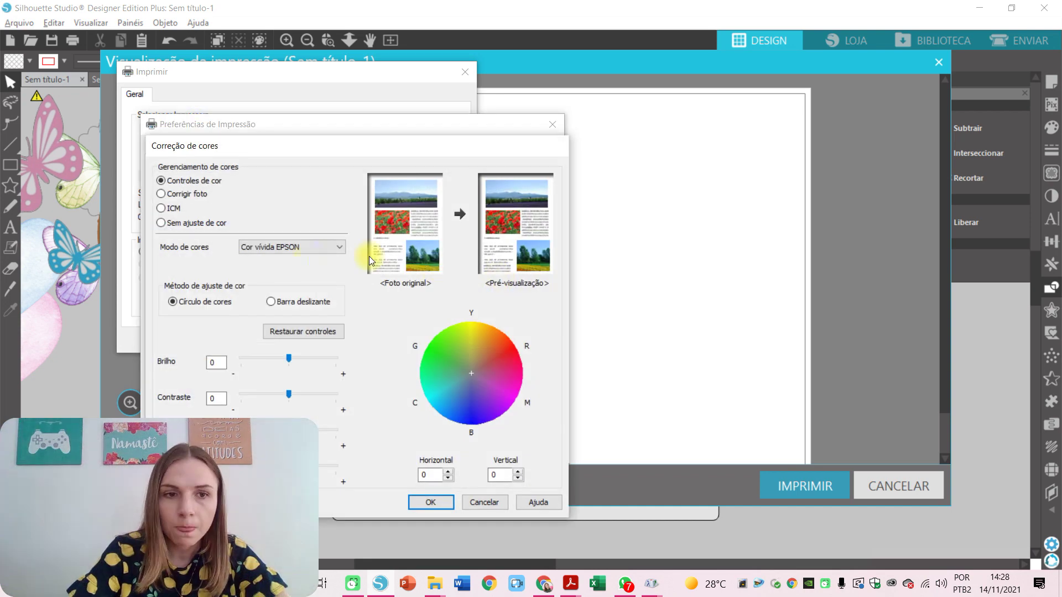
pyautogui.click(310, 247)
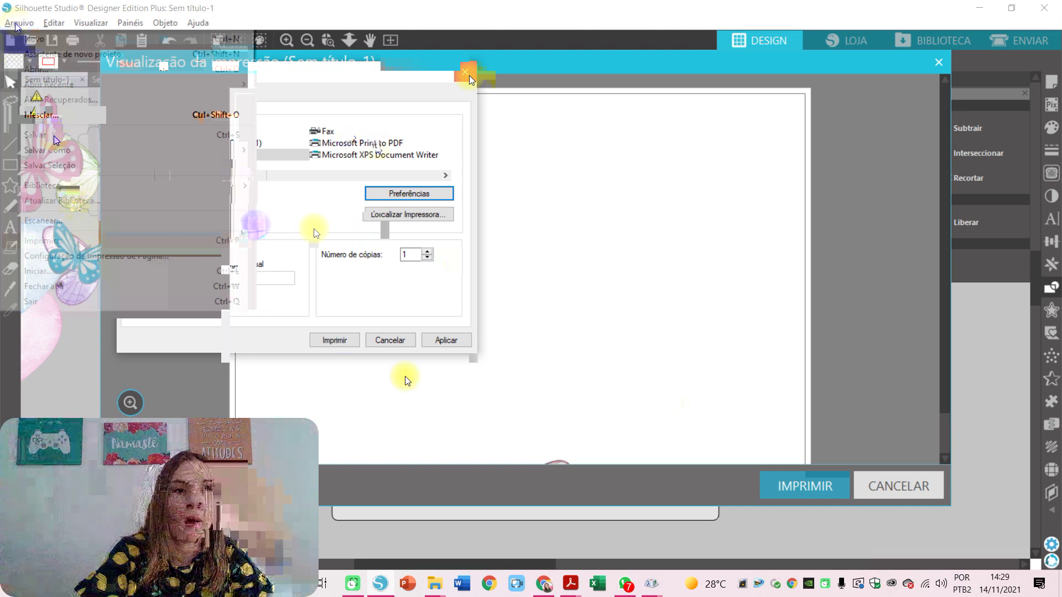
# Step: Print the current page with the Microsoft Print to PDF printer
pyautogui.moveTo(221, 177); pyautogui.dragTo(282, 179)
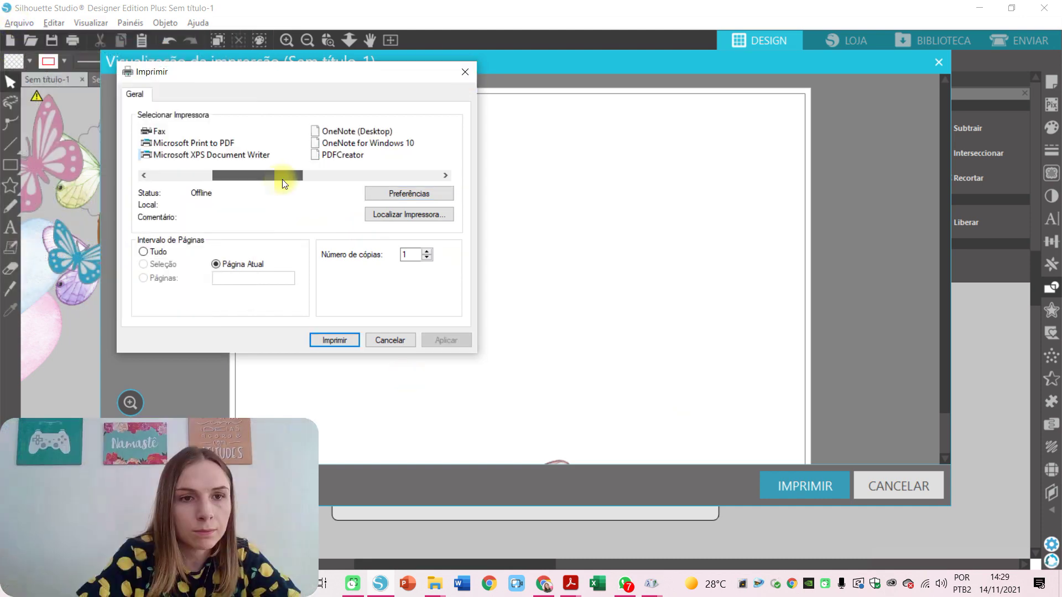
pyautogui.click(209, 155)
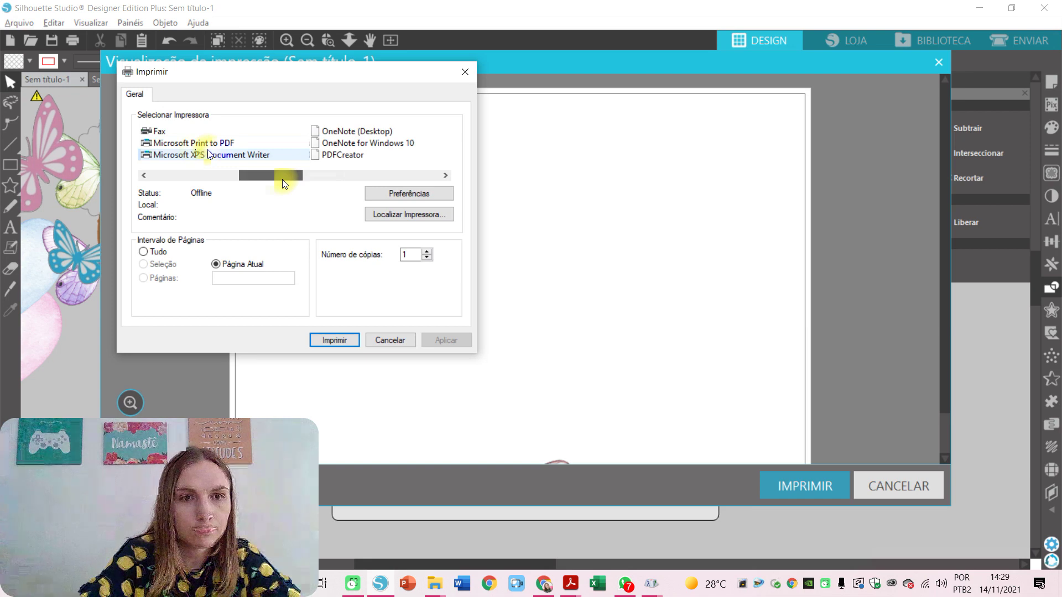
pyautogui.click(193, 143)
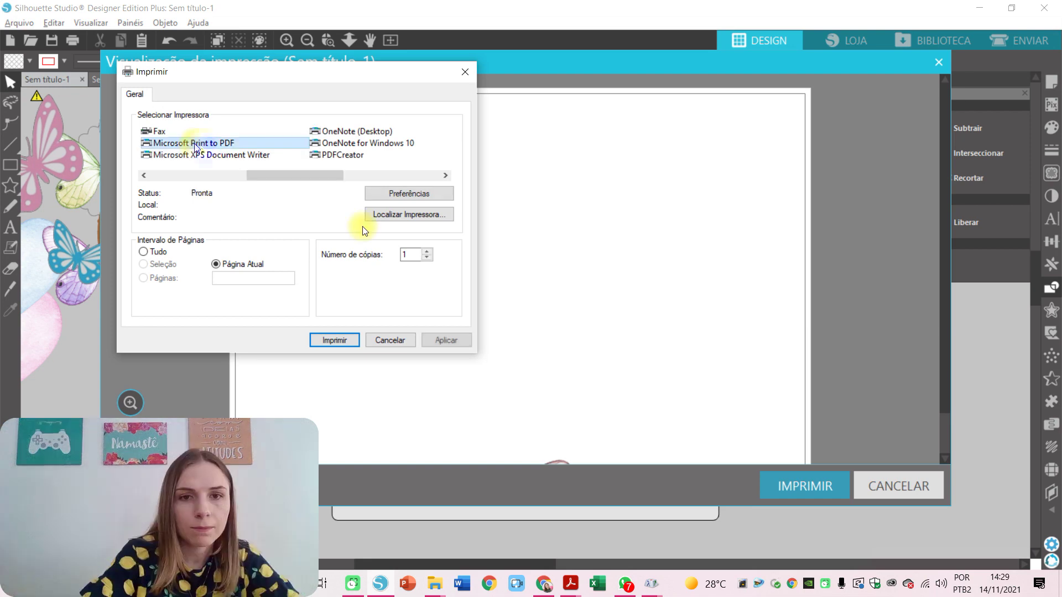
pyautogui.click(328, 340)
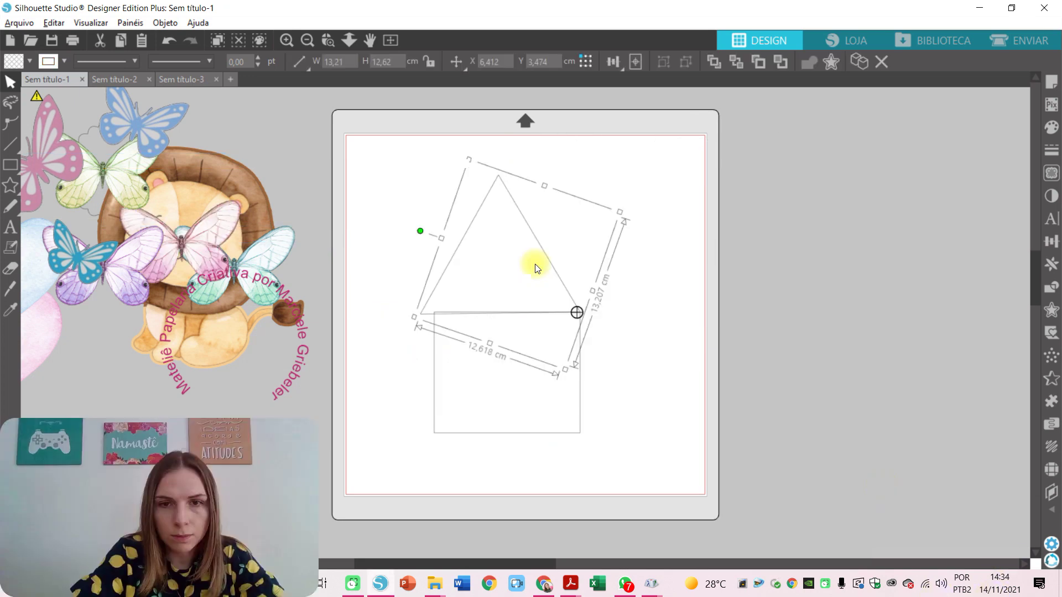
# Step: Centre the triangle on top of the rectangle to form a house with a roof
pyautogui.moveTo(535, 264); pyautogui.dragTo(547, 261)
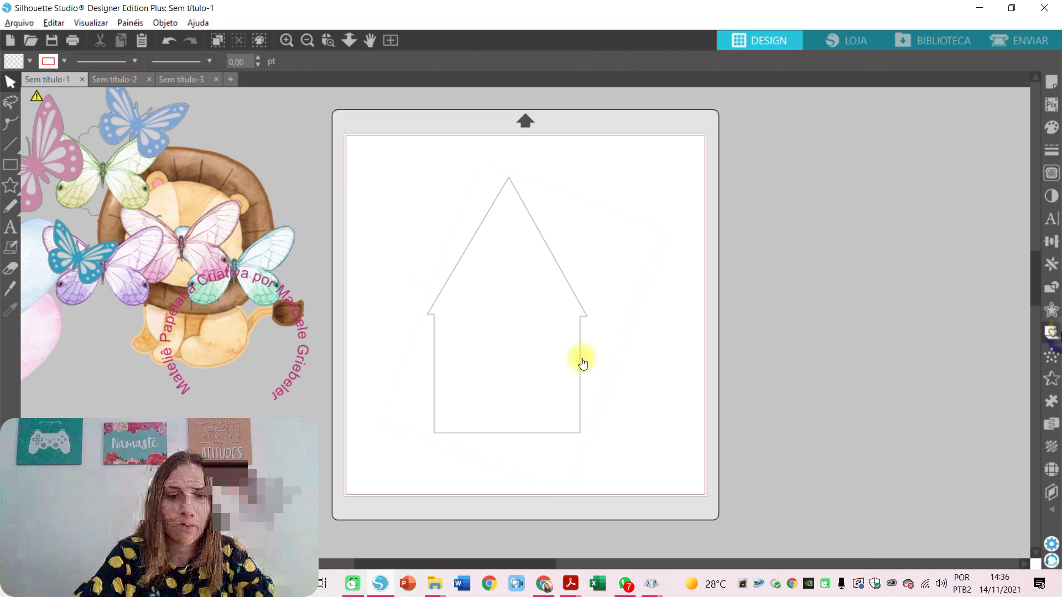
# Step: Create an outer offset of the house outline with rounded corners and place it to the right of the original
pyautogui.click(580, 362)
pyautogui.click(1051, 311)
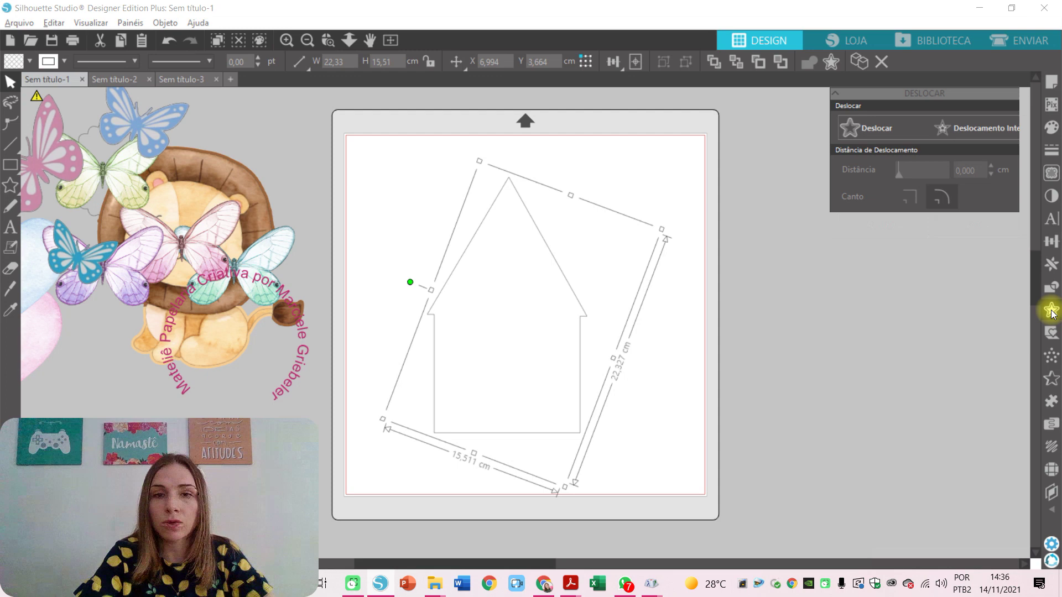
pyautogui.click(865, 131)
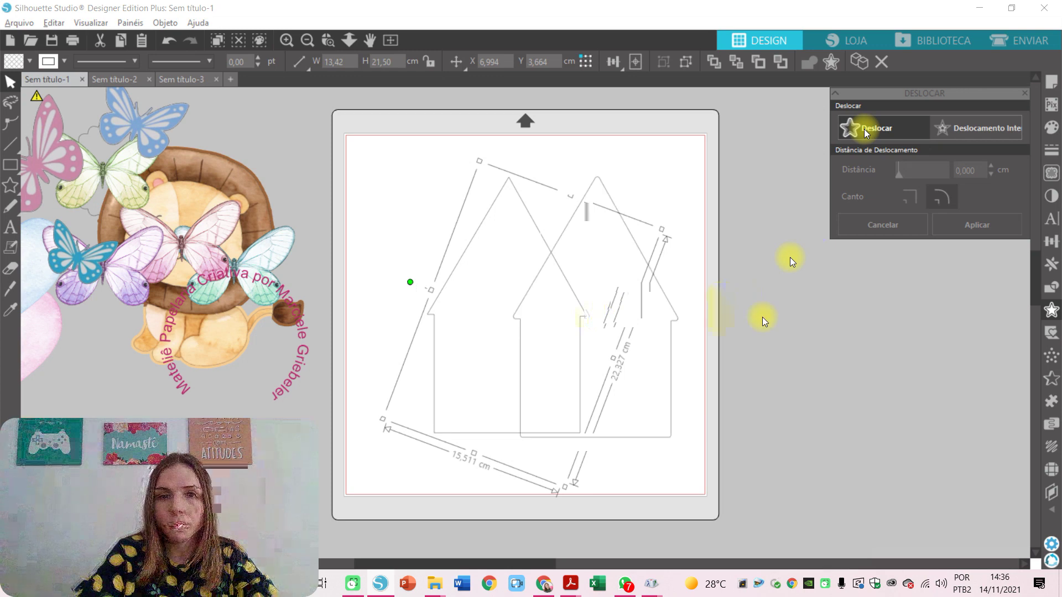
pyautogui.click(556, 423)
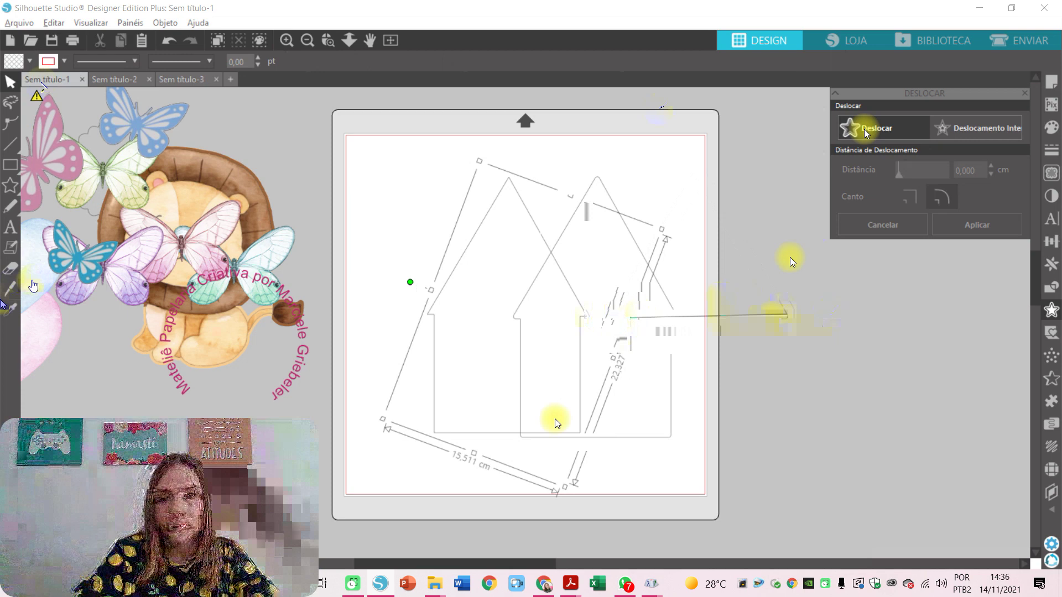
# Step: Cut the offset house horizontally at the base of its roof with the solid Knife, with automatic application turned off
pyautogui.moveTo(628, 316); pyautogui.dragTo(773, 322)
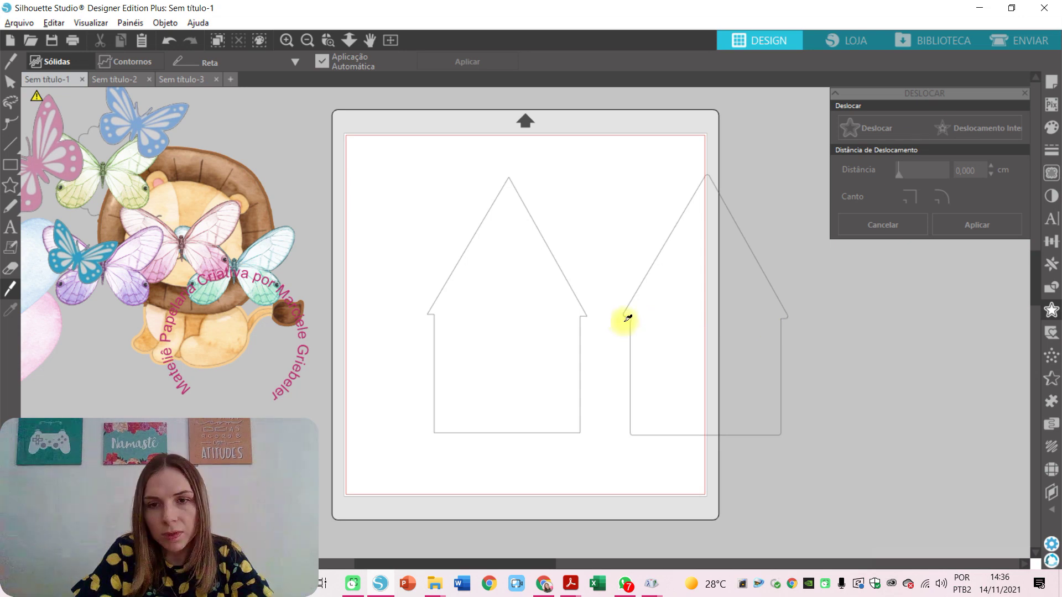
pyautogui.moveTo(628, 318); pyautogui.dragTo(790, 322)
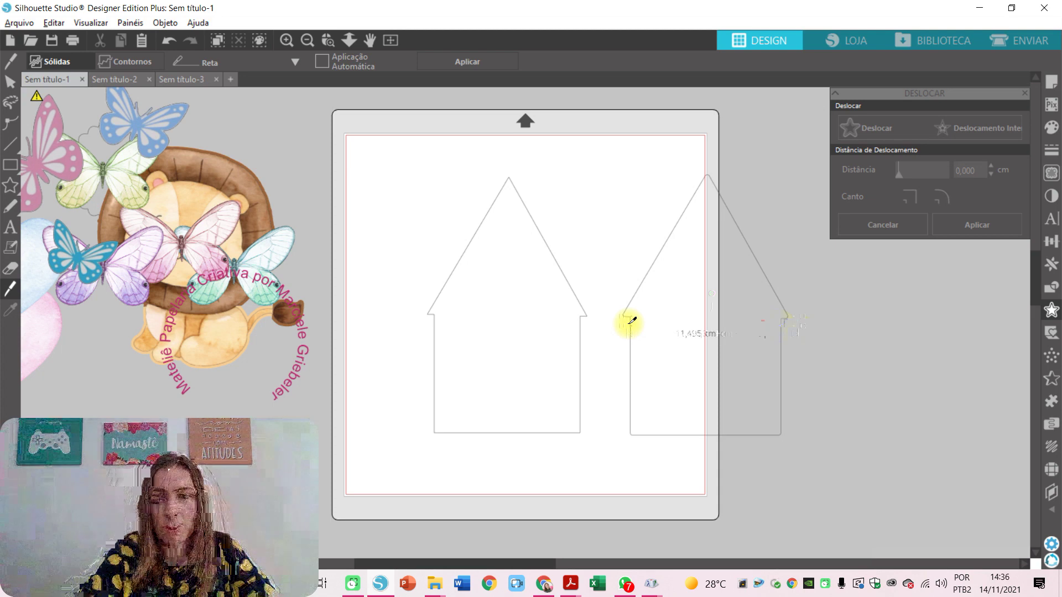
pyautogui.moveTo(631, 321); pyautogui.dragTo(622, 320)
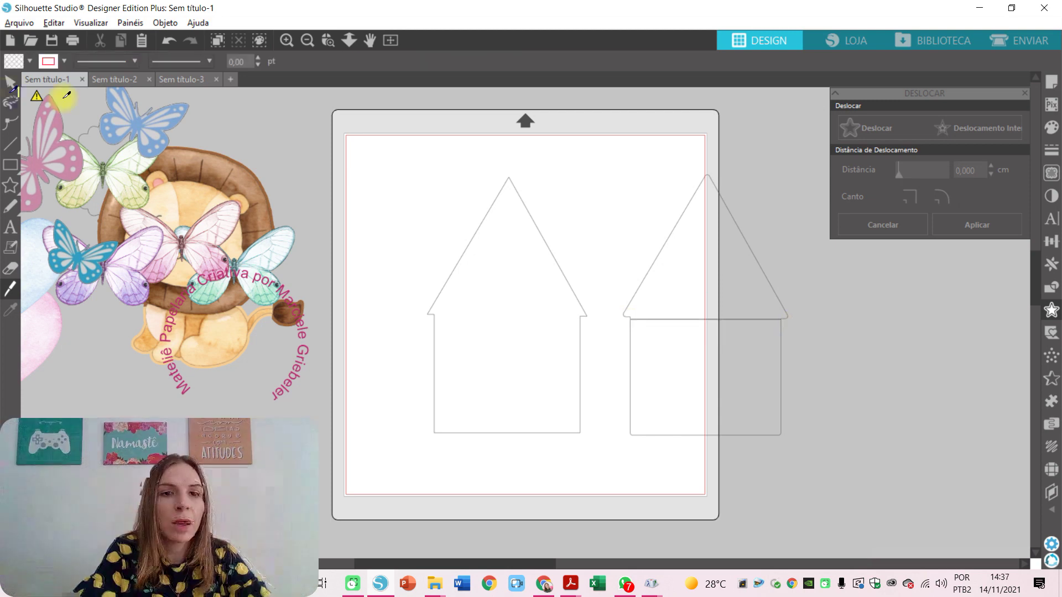
# Step: Select both pieces of the cut house, open and close the outline colour palette, and undo the knife cut
pyautogui.click(691, 380)
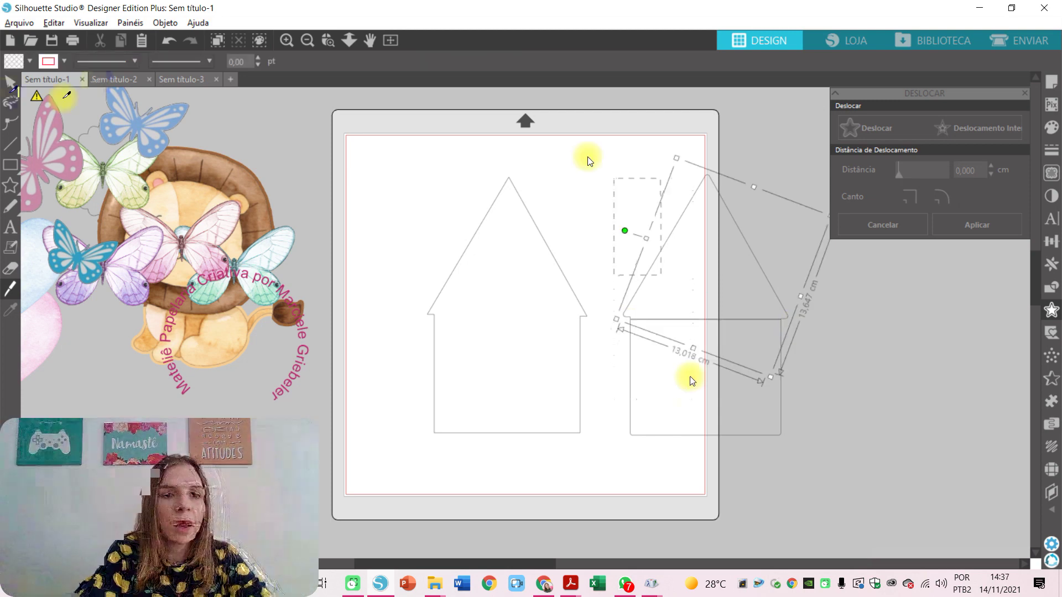
pyautogui.click(64, 60)
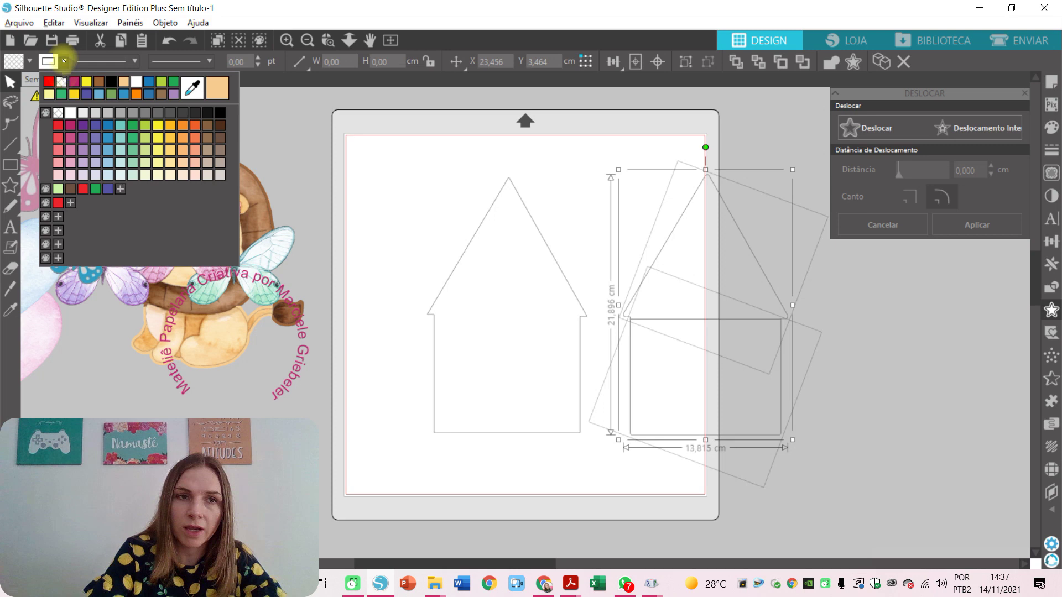
pyautogui.click(64, 60)
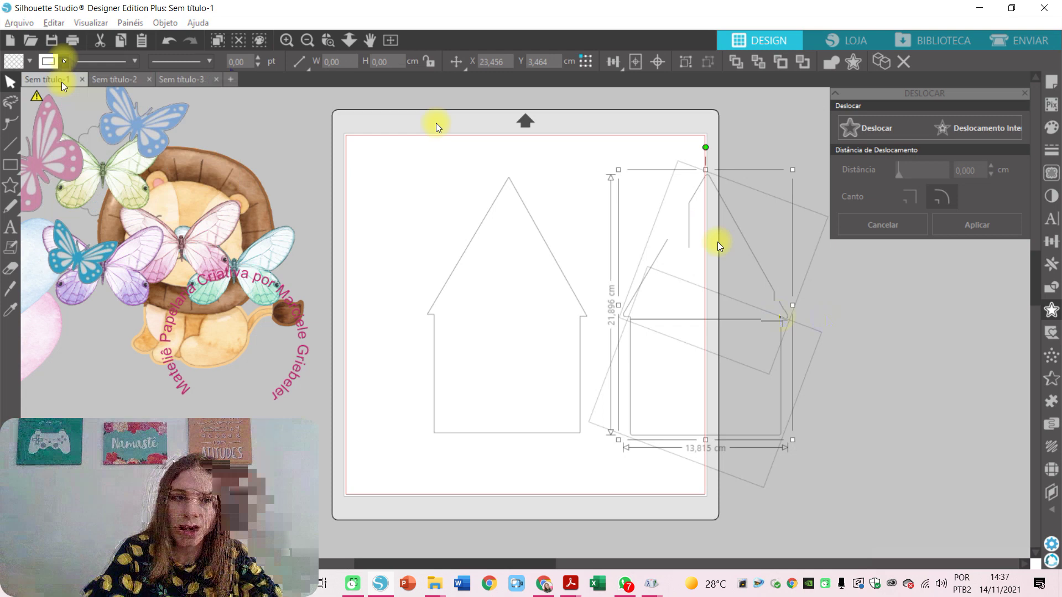
pyautogui.hotkey('ctrl', 'z')
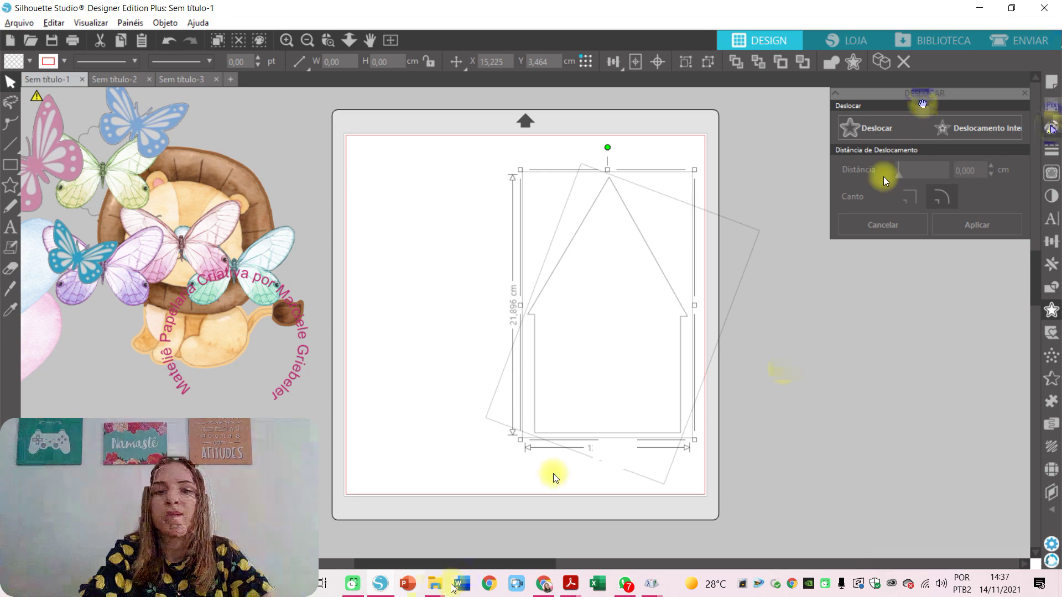
# Step: Fill the house with the wooden-plank paper LOV.SUP.BRUSHES_PASCOA_FOFAPP6 from the Papeis digitais - Aquarela folder
pyautogui.moveTo(452, 587)
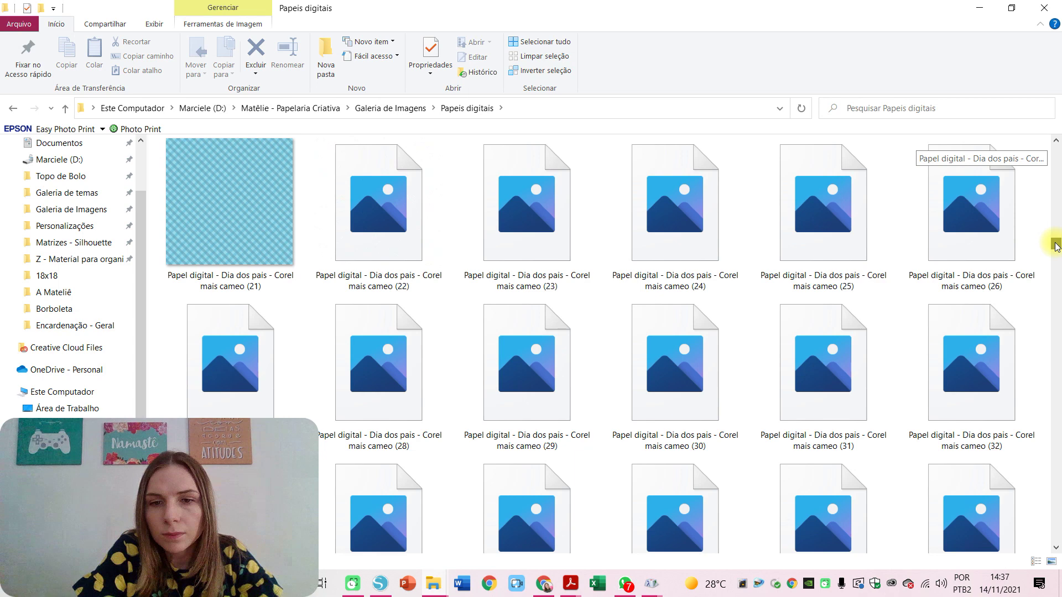
pyautogui.press('BackSpace')
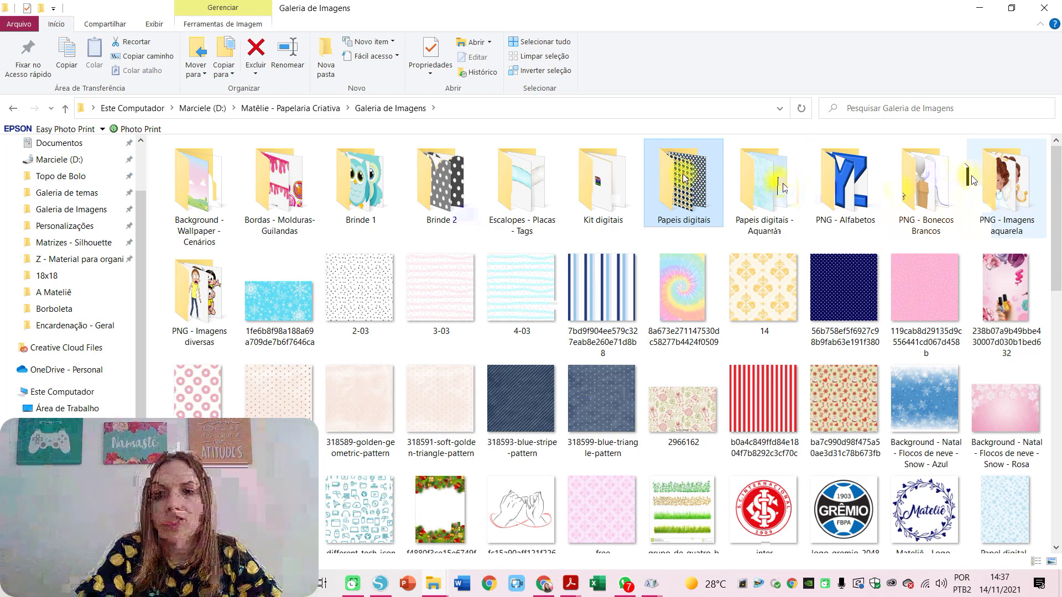
pyautogui.scroll(-1, 684, 178)
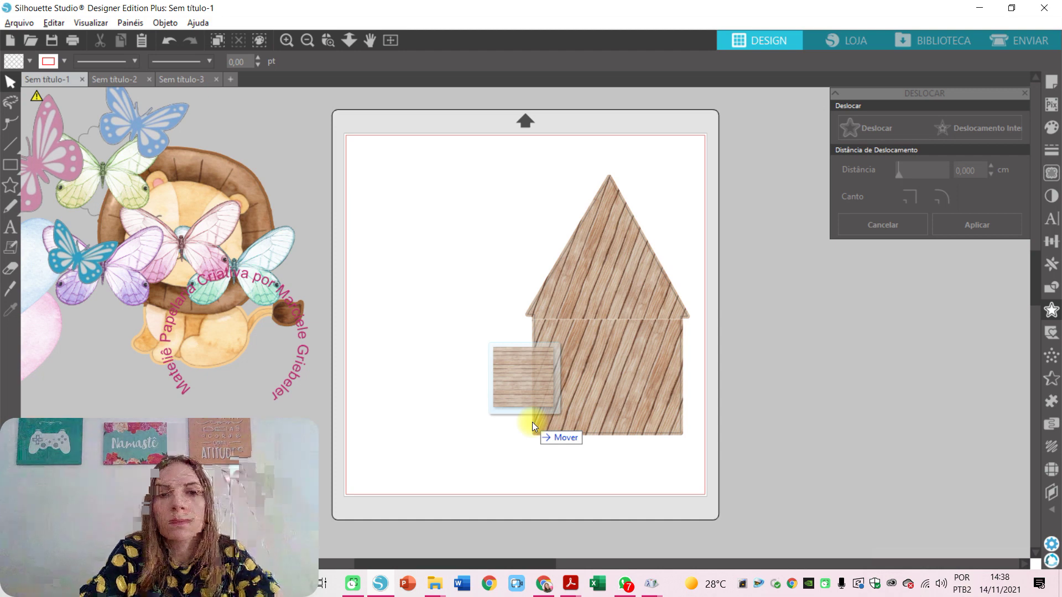
pyautogui.moveTo(532, 423); pyautogui.dragTo(532, 423)
pyautogui.click(521, 207)
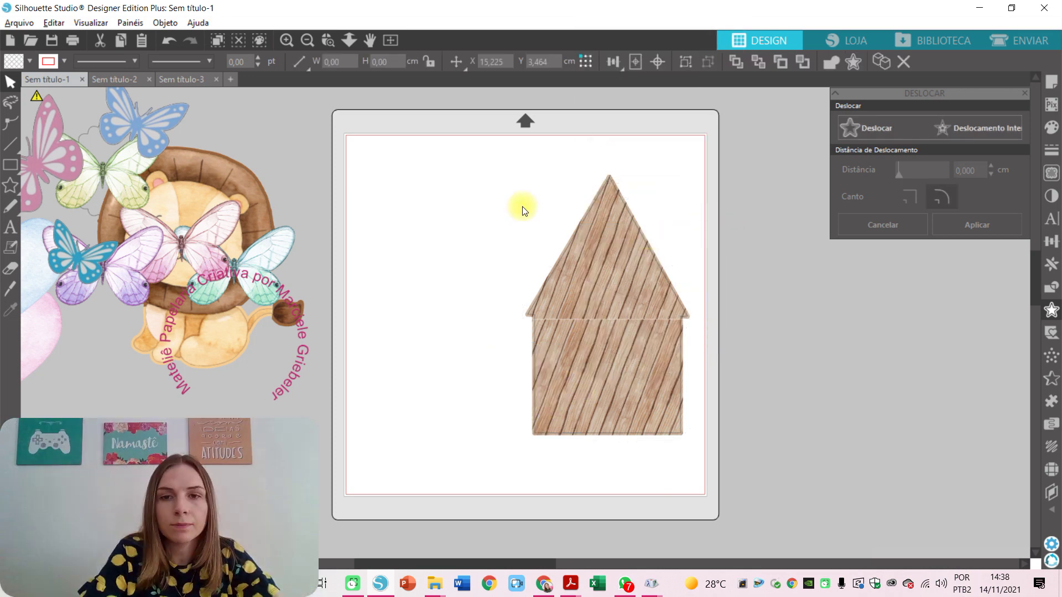
# Step: Keep the wood fill only on the house body and rotate its pattern to 160 degrees so the planks run vertically
pyautogui.click(622, 422)
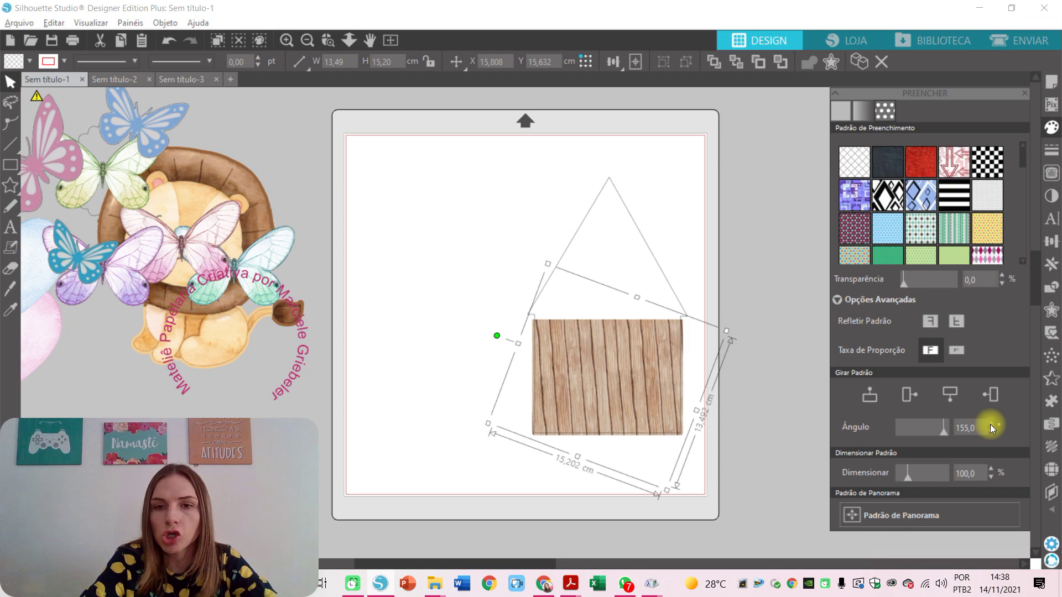
pyautogui.click(990, 424)
pyautogui.click(761, 405)
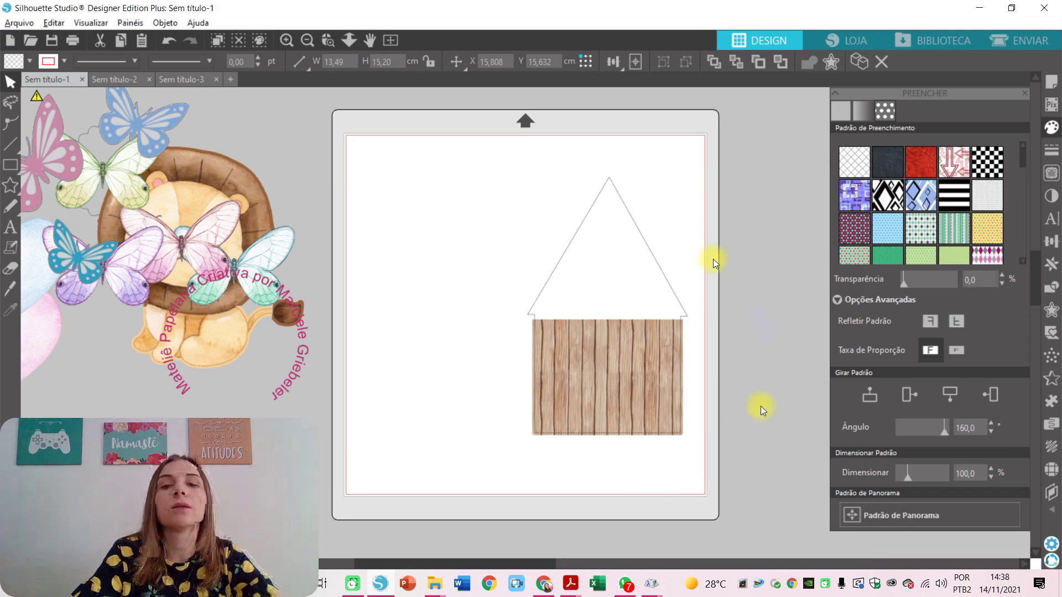
# Step: Find a burlap-textured paper in the image folders and fill the triangular roof with it
pyautogui.hotkey('alt', 'Tab')
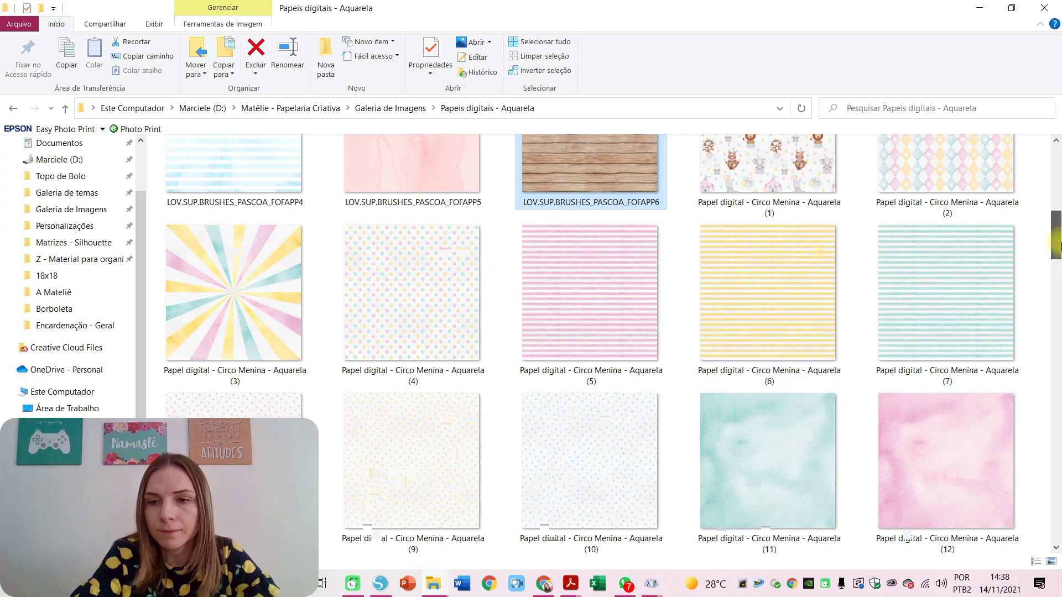
pyautogui.scroll(-1, 1056, 246)
pyautogui.moveTo(1056, 246); pyautogui.dragTo(1057, 354)
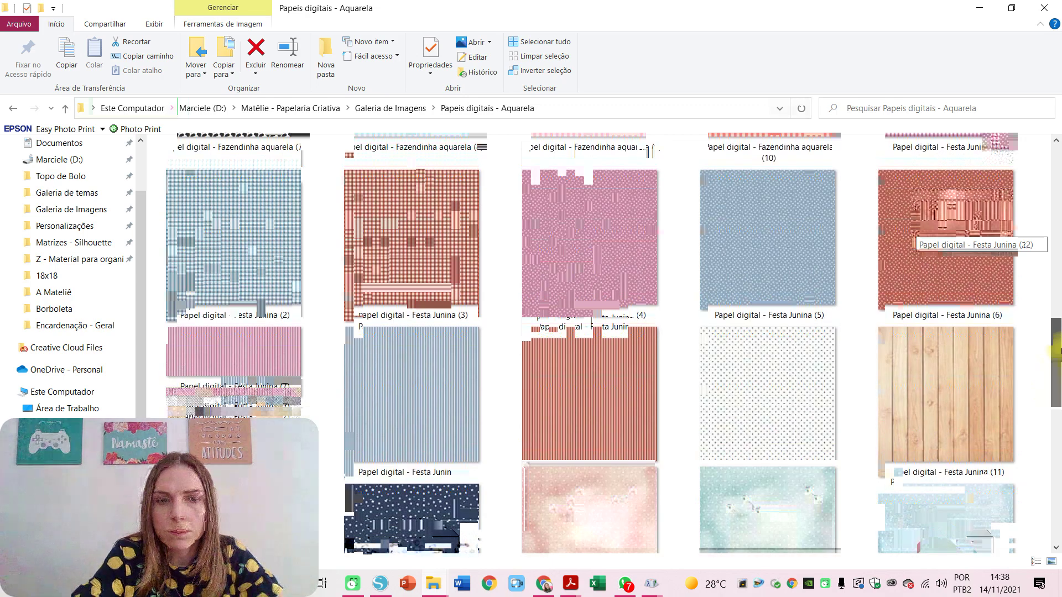
pyautogui.doubleClick(231, 230)
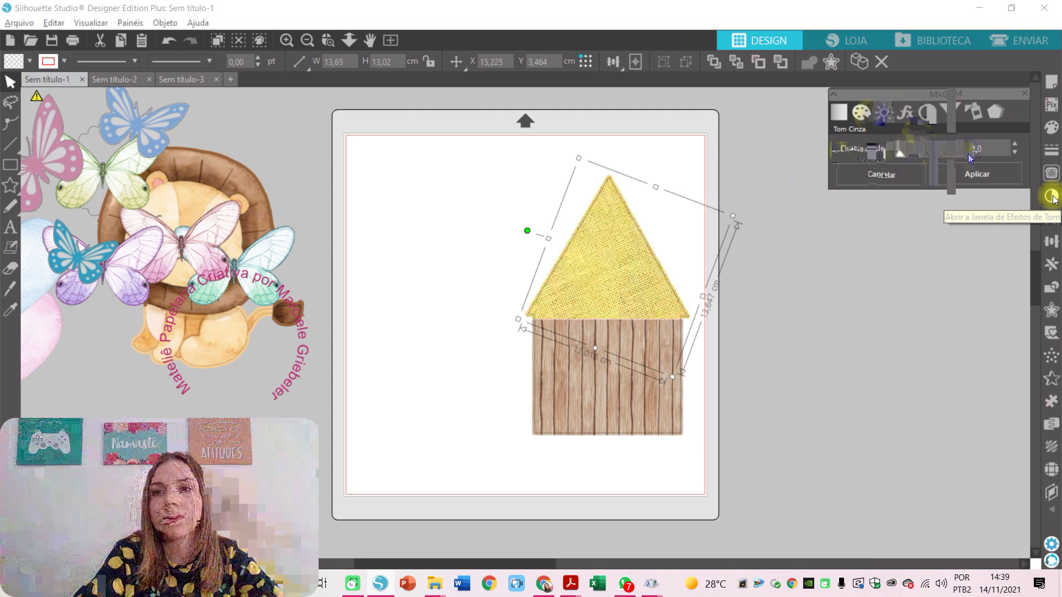
# Step: Darken the roof's burlap fill by setting its brightness to -29 and increase its colour saturation
pyautogui.click(891, 116)
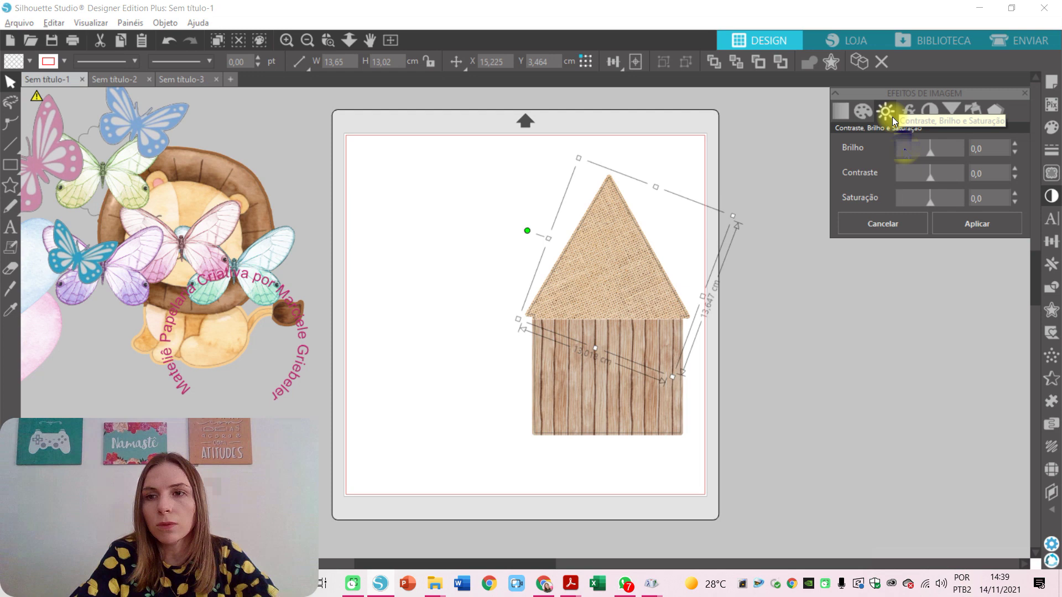
pyautogui.moveTo(930, 150); pyautogui.dragTo(921, 160)
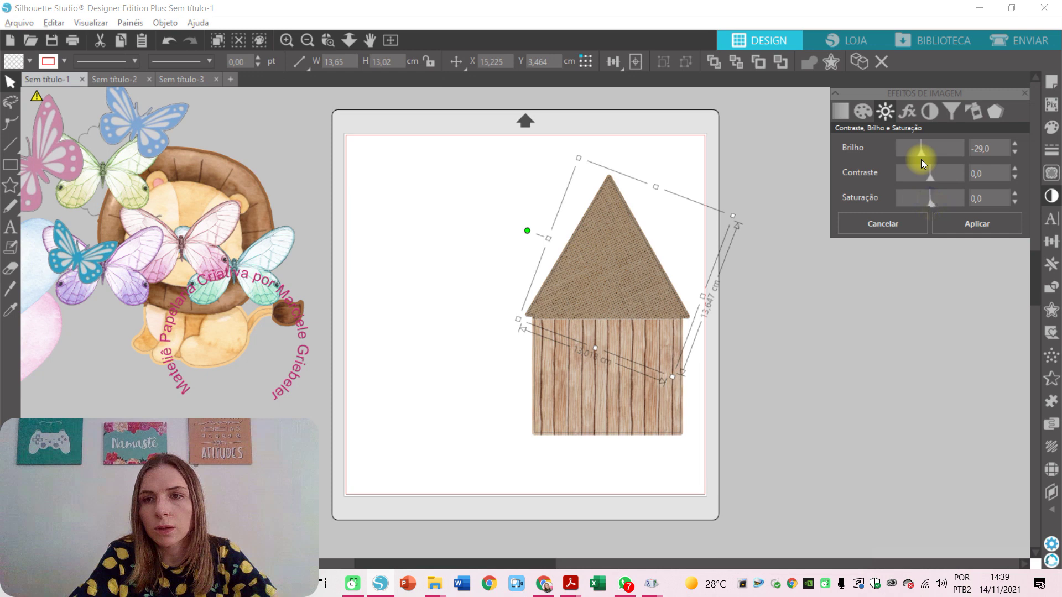
pyautogui.press('Tab')
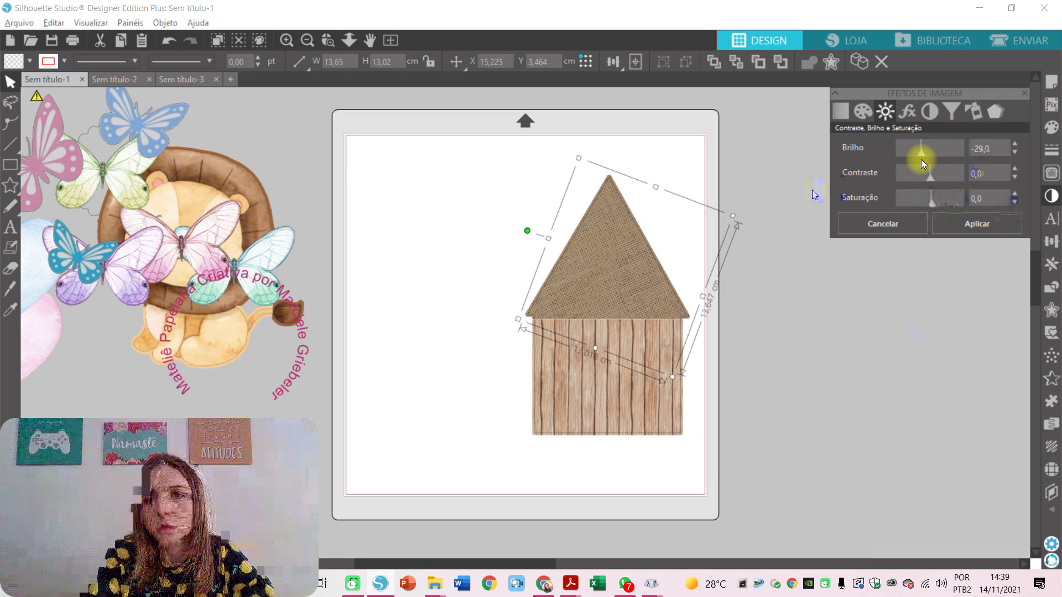
pyautogui.click(762, 327)
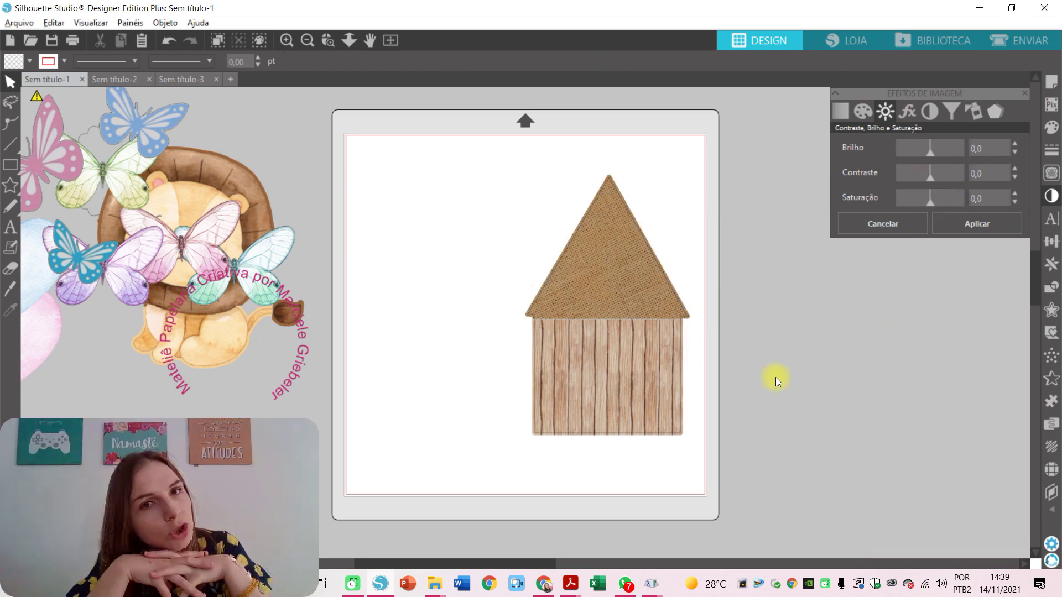